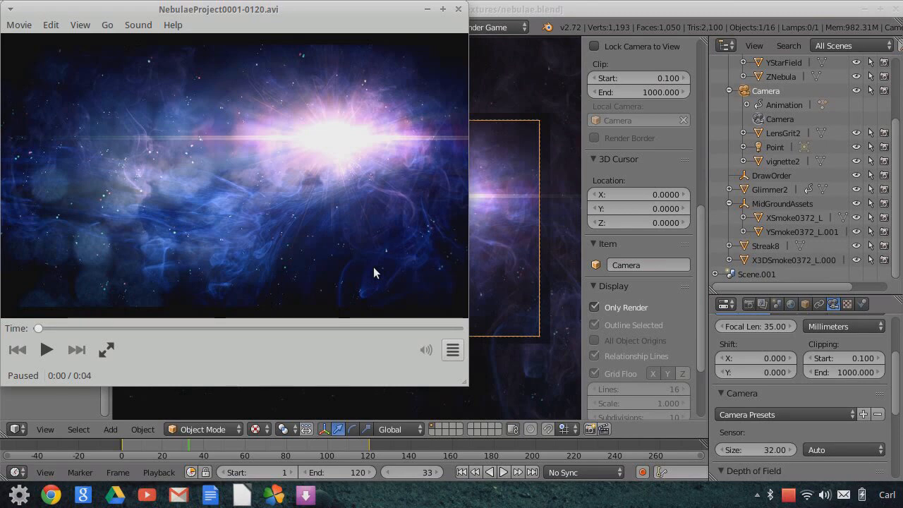
# Play the rendered clip NebulaeProject0001-0120.avi to preview the nebula animation
pyautogui.click(45, 352)
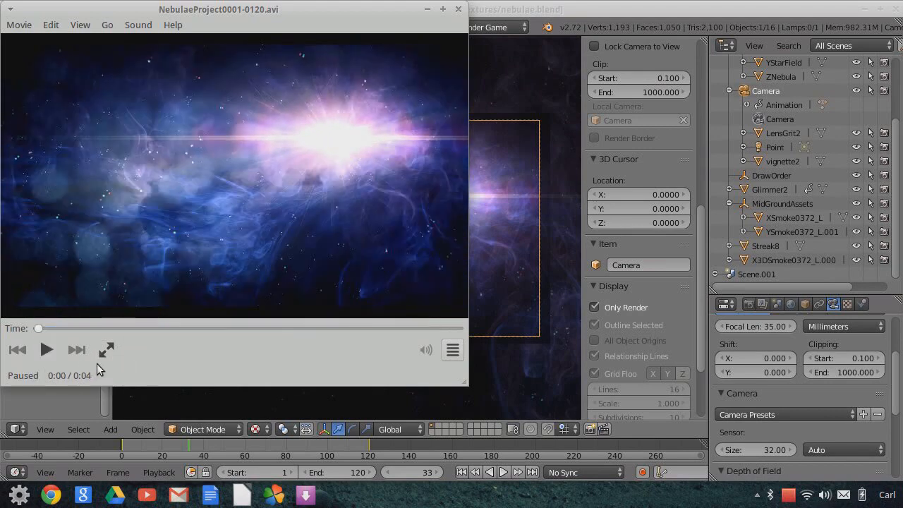
pyautogui.click(47, 350)
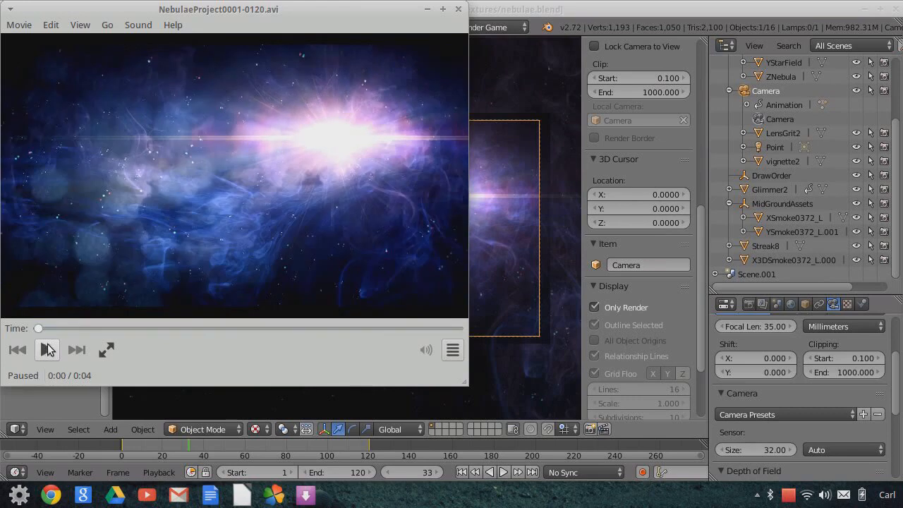
# Switch to the Chrome window and browse the nebulae image search results for reference pictures of colours and cloud shapes
pyautogui.click(755, 496)
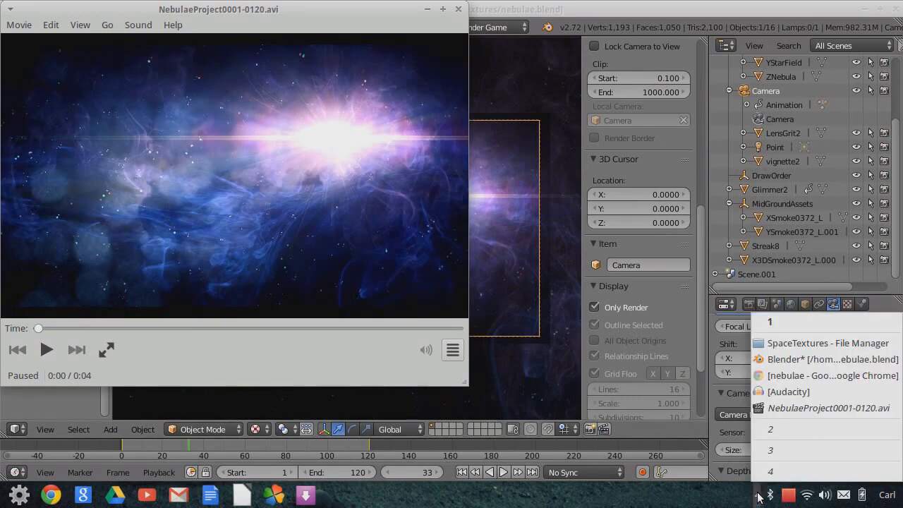
pyautogui.click(769, 377)
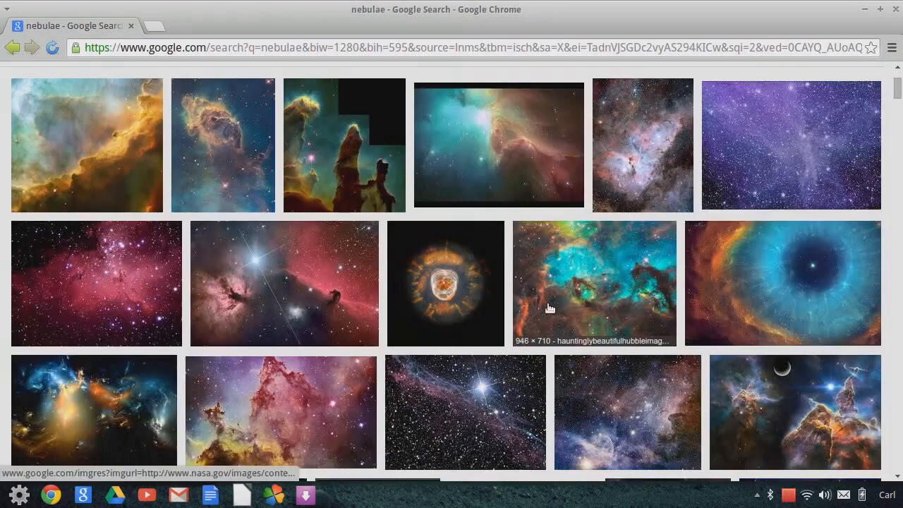
pyautogui.scroll(1, 543, 313)
pyautogui.scroll(2, 542, 313)
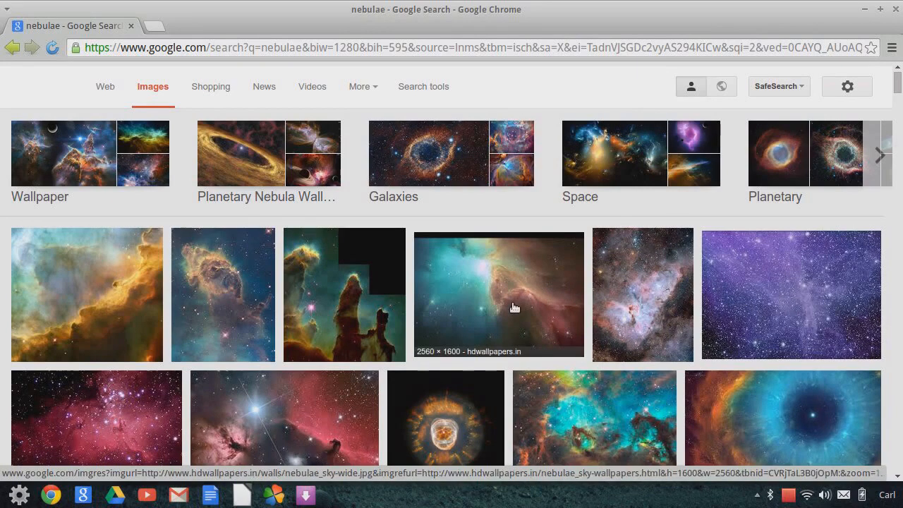
pyautogui.scroll(-2, 514, 306)
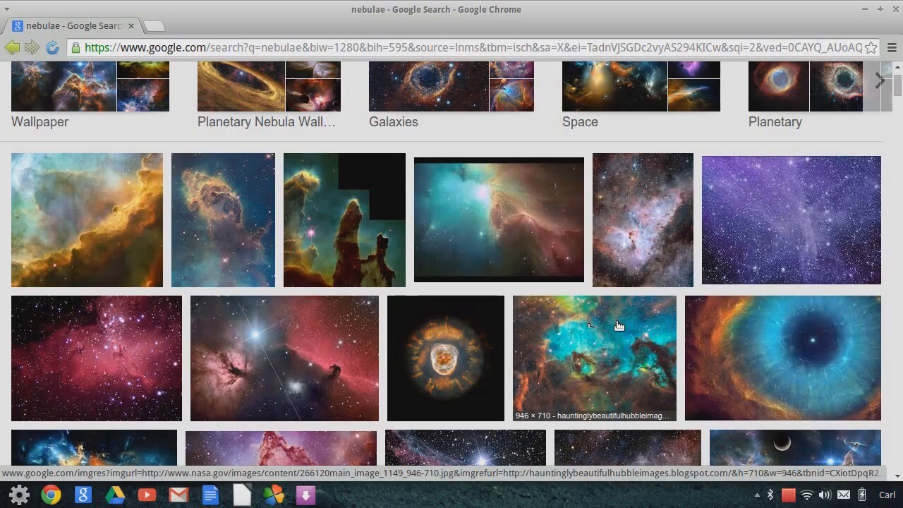
pyautogui.scroll(-1, 618, 324)
pyautogui.scroll(-1, 629, 318)
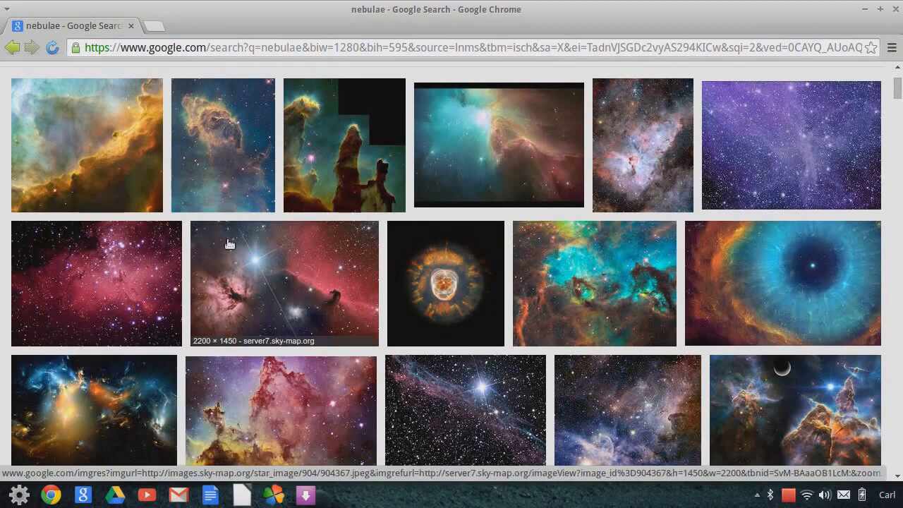
pyautogui.scroll(-4, 570, 328)
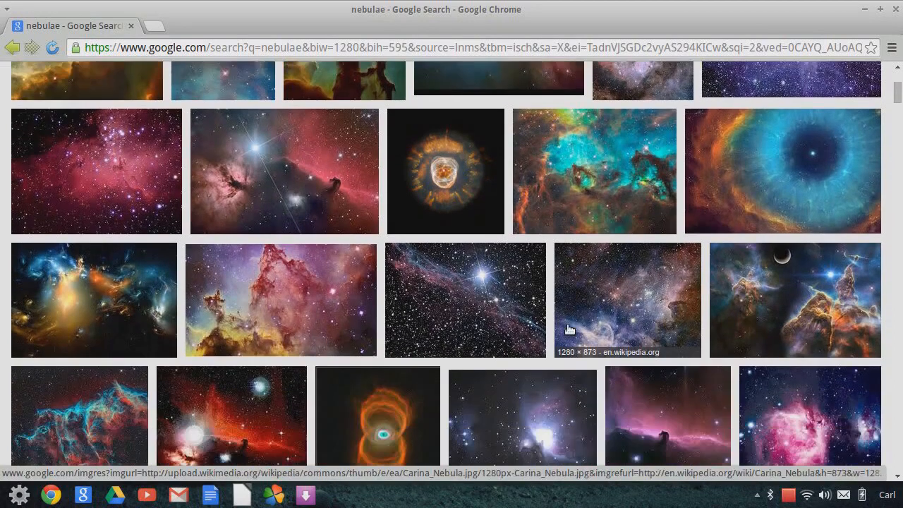
pyautogui.scroll(-5, 568, 329)
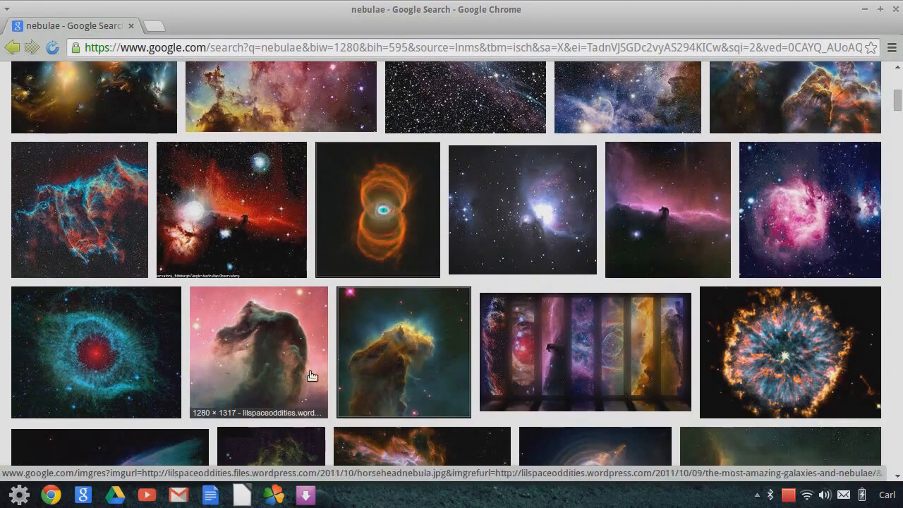
pyautogui.scroll(-1, 311, 375)
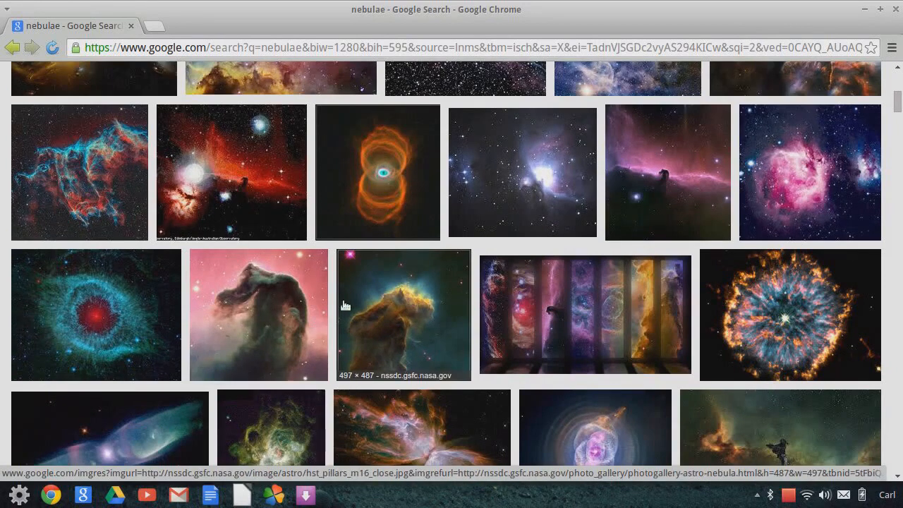
pyautogui.scroll(-1, 644, 341)
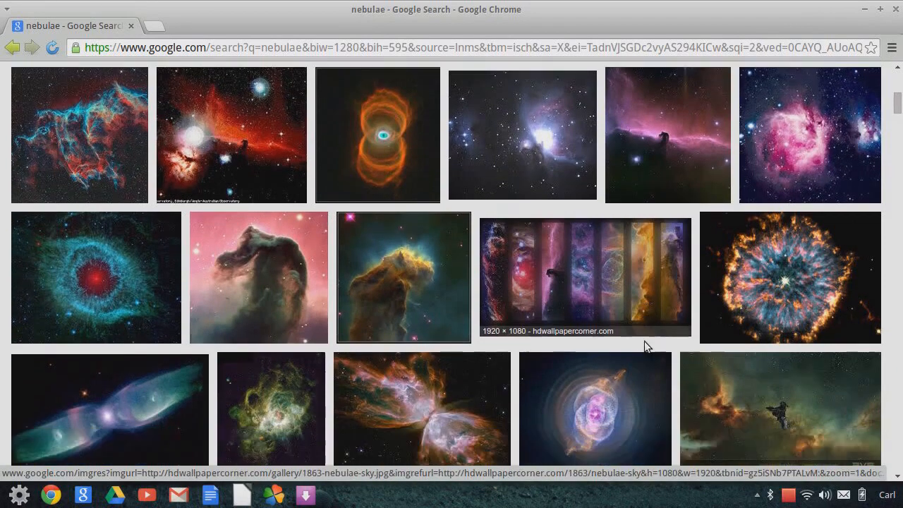
pyautogui.scroll(-5, 644, 341)
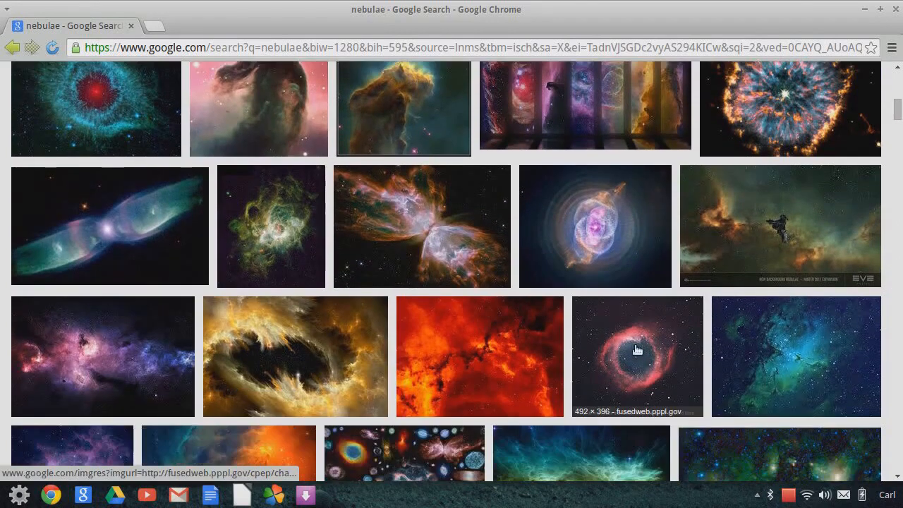
pyautogui.scroll(-5, 756, 351)
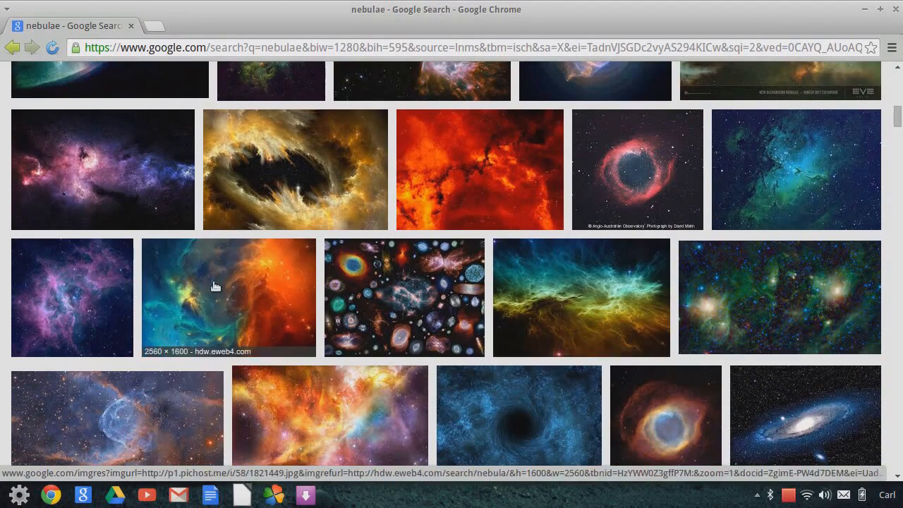
pyautogui.scroll(-1, 364, 412)
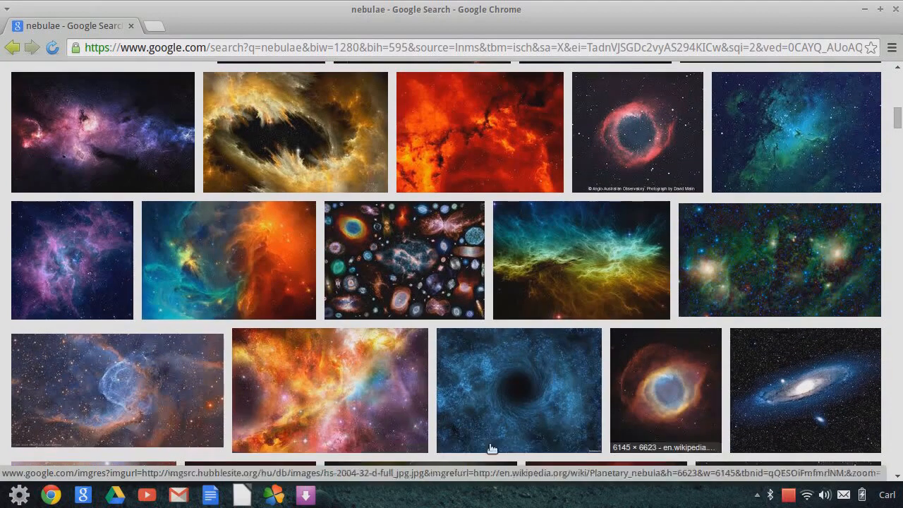
pyautogui.scroll(3, 364, 393)
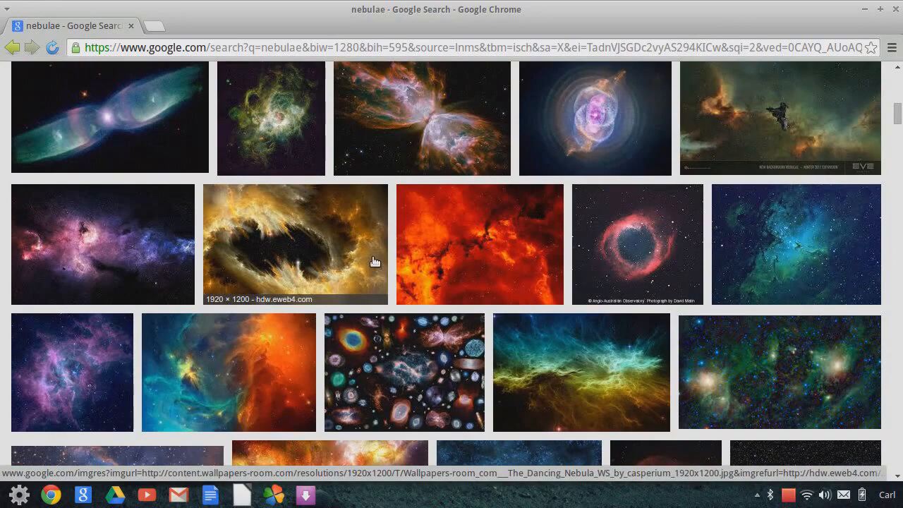
pyautogui.scroll(2, 370, 262)
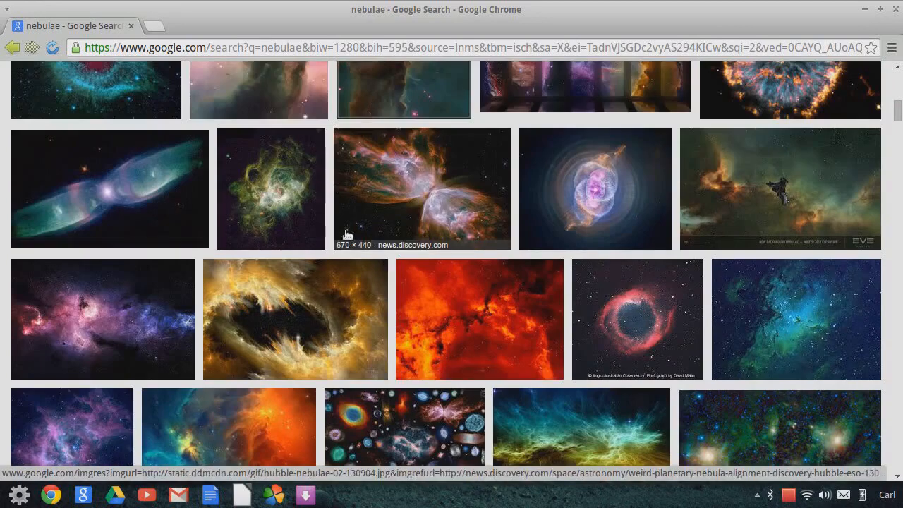
pyautogui.scroll(-5, 346, 237)
pyautogui.scroll(1, 344, 228)
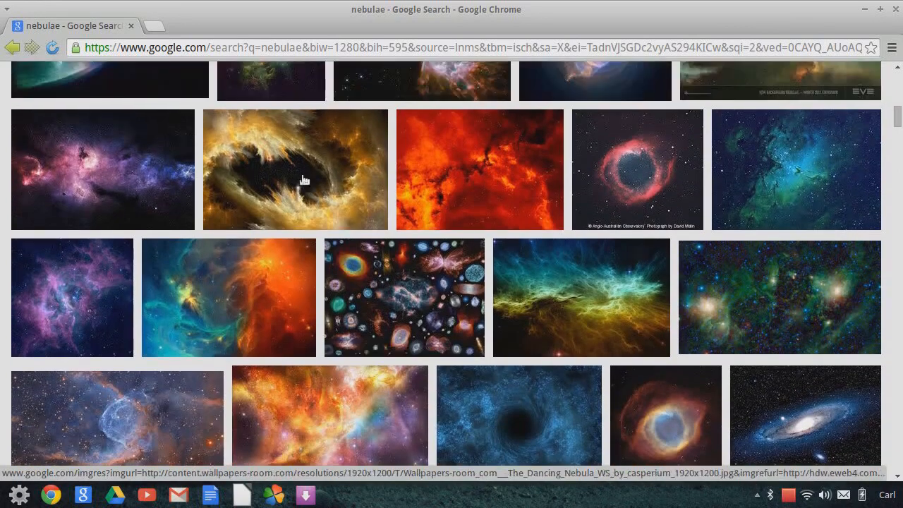
pyautogui.scroll(-6, 491, 286)
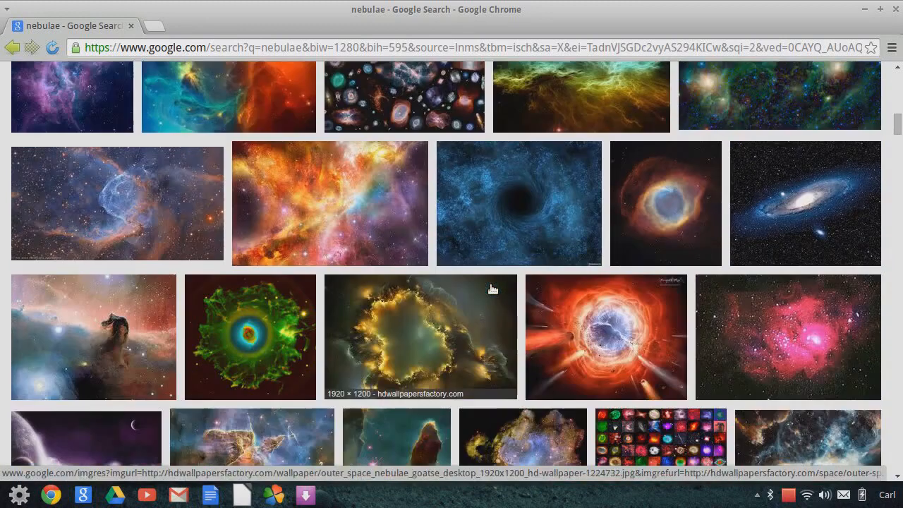
pyautogui.scroll(-2, 493, 289)
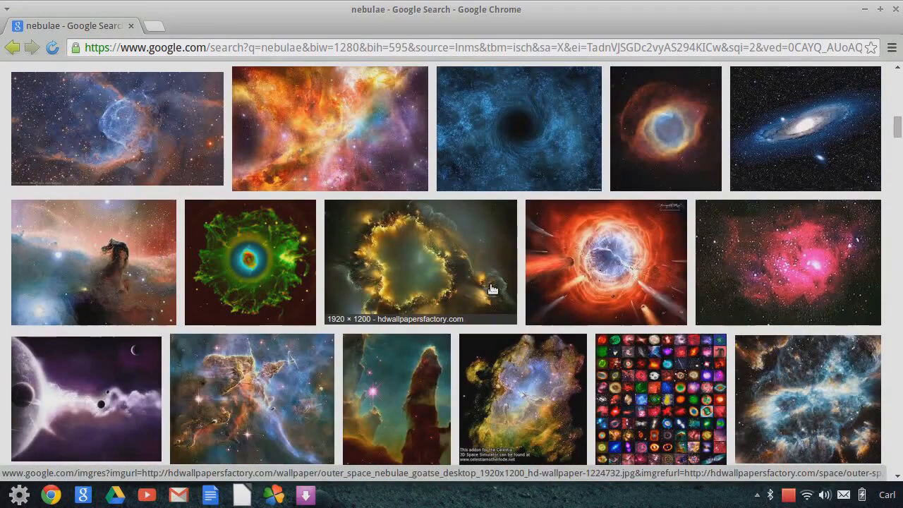
pyautogui.scroll(-1, 491, 288)
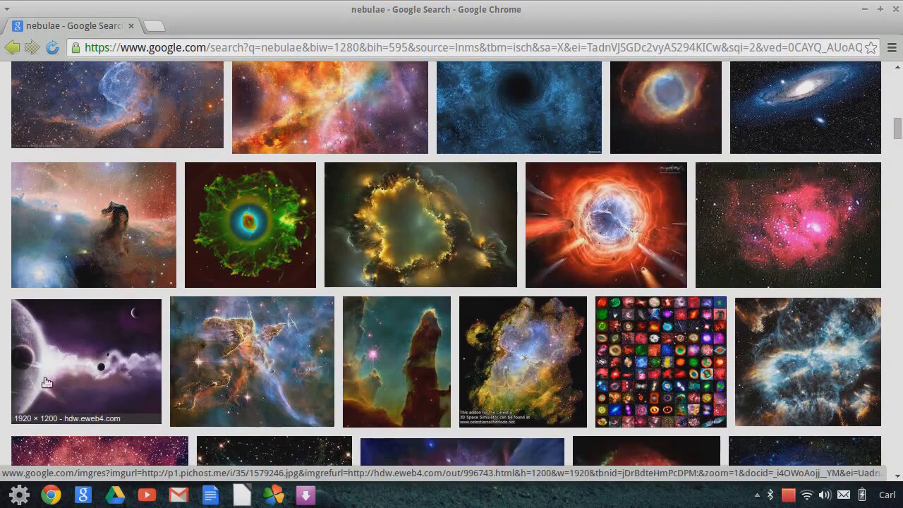
pyautogui.scroll(10, 494, 353)
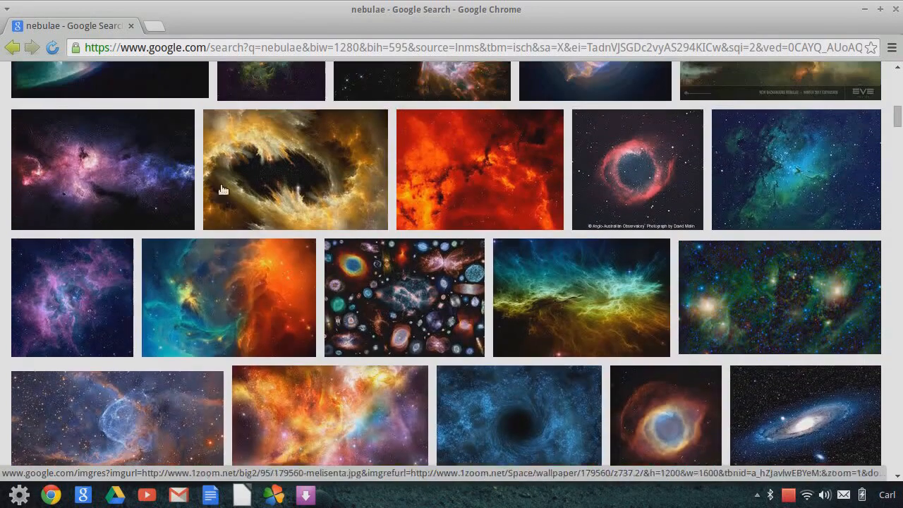
pyautogui.scroll(11, 605, 196)
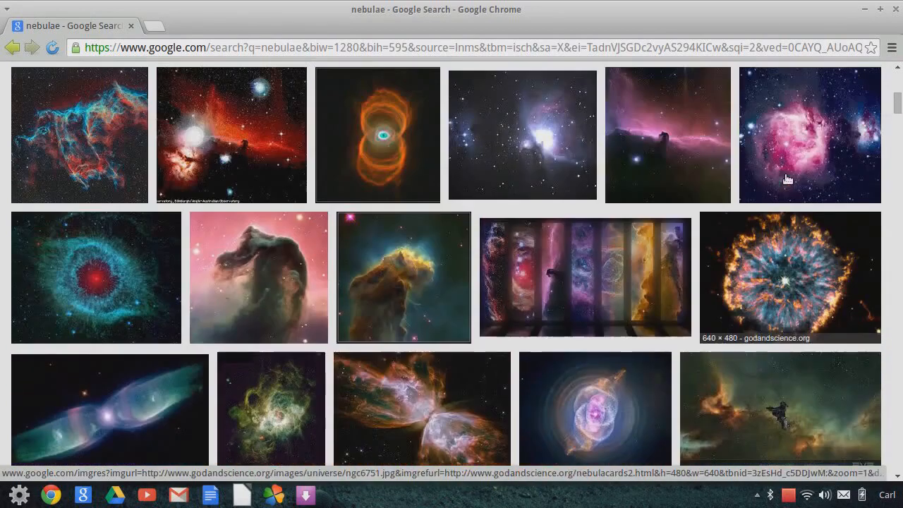
pyautogui.scroll(2, 787, 179)
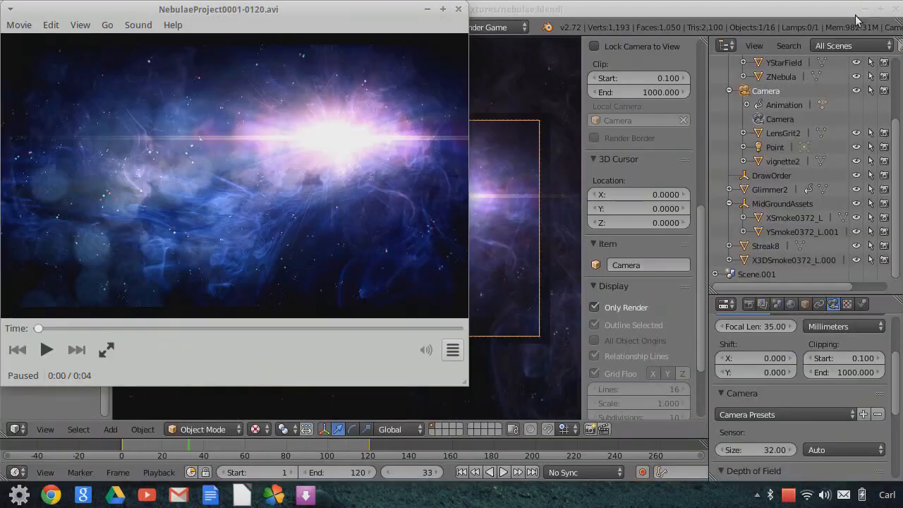
# Replay the rendered nebula clip several times to examine its drifting smoke, stars and light flare
pyautogui.click(45, 349)
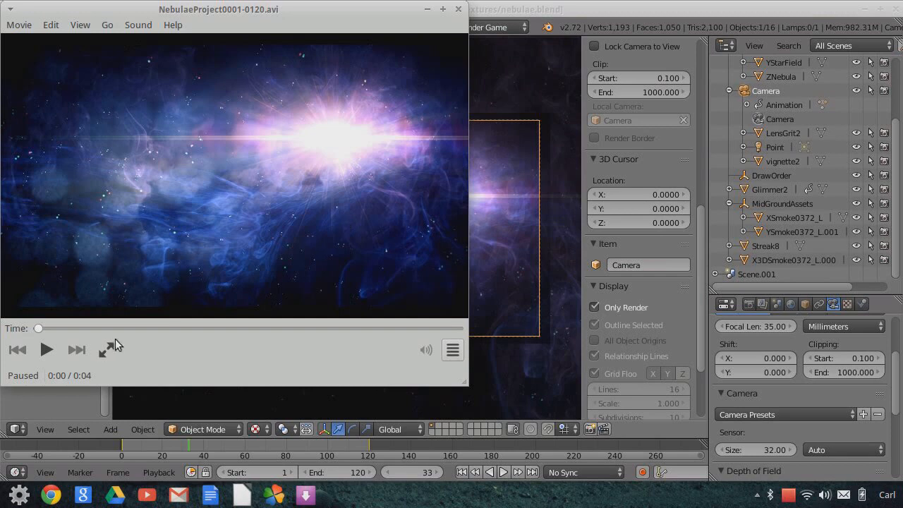
pyautogui.click(48, 351)
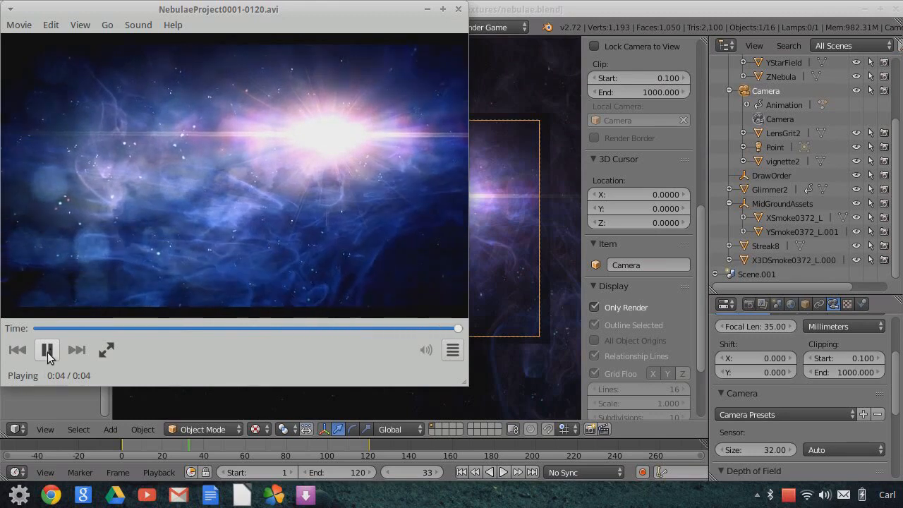
pyautogui.click(52, 351)
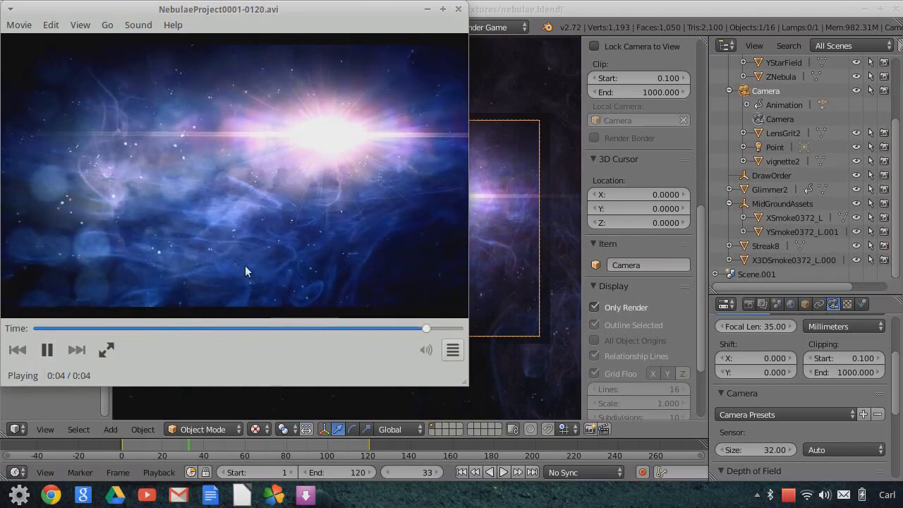
pyautogui.click(46, 349)
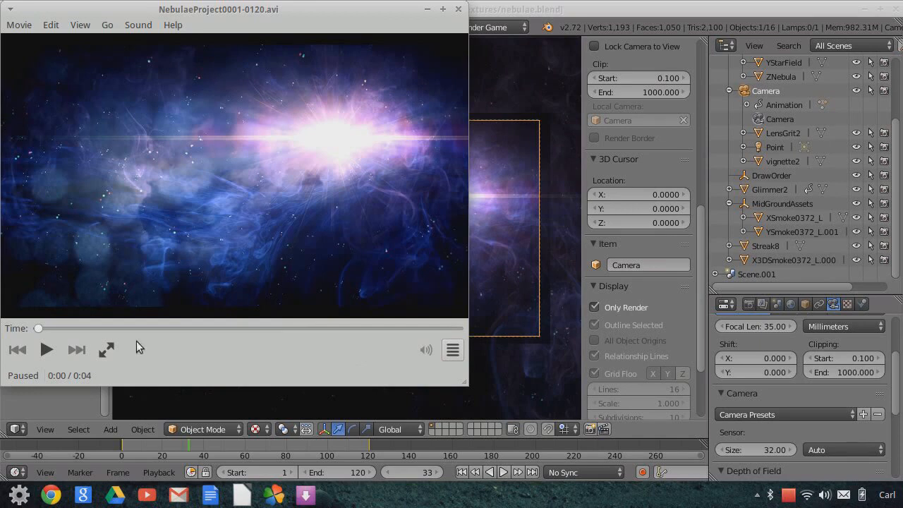
pyautogui.click(47, 350)
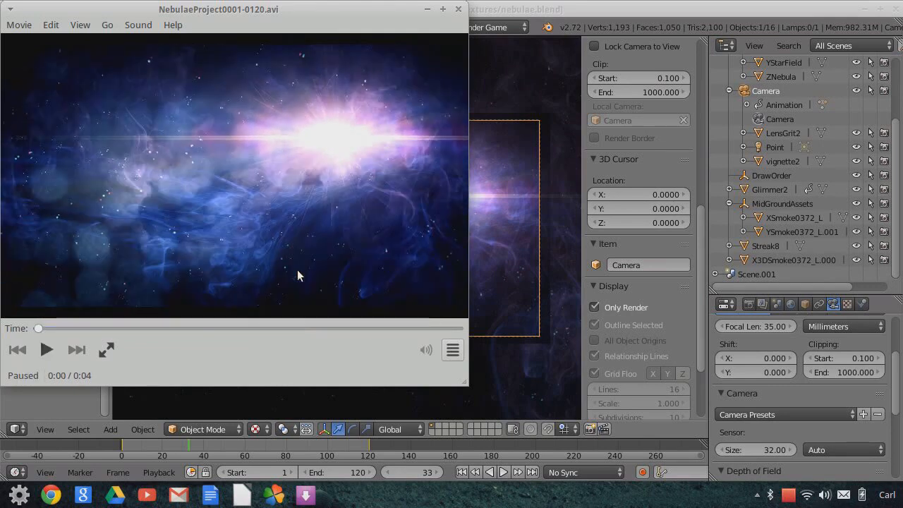
# Switch to the nebulae.blend project in Blender and play its animation through the camera view several times, stopping playback each time
pyautogui.click(521, 9)
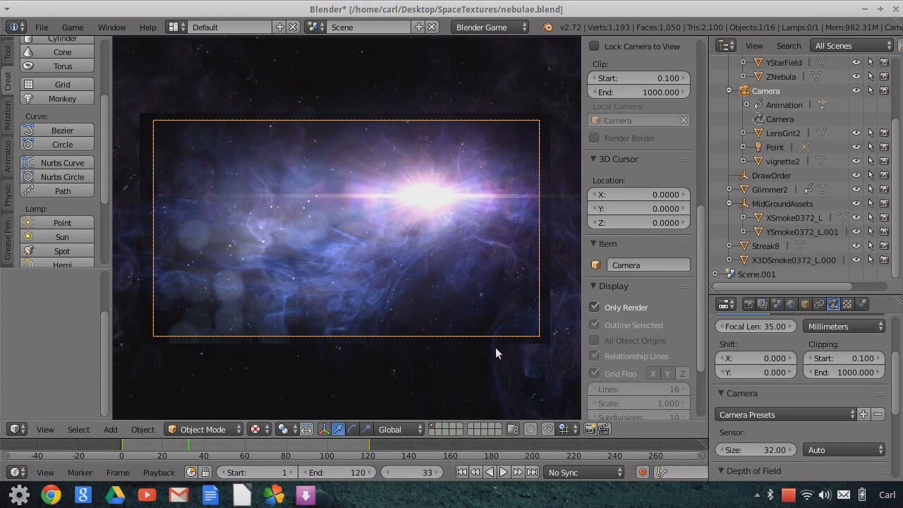
pyautogui.click(504, 472)
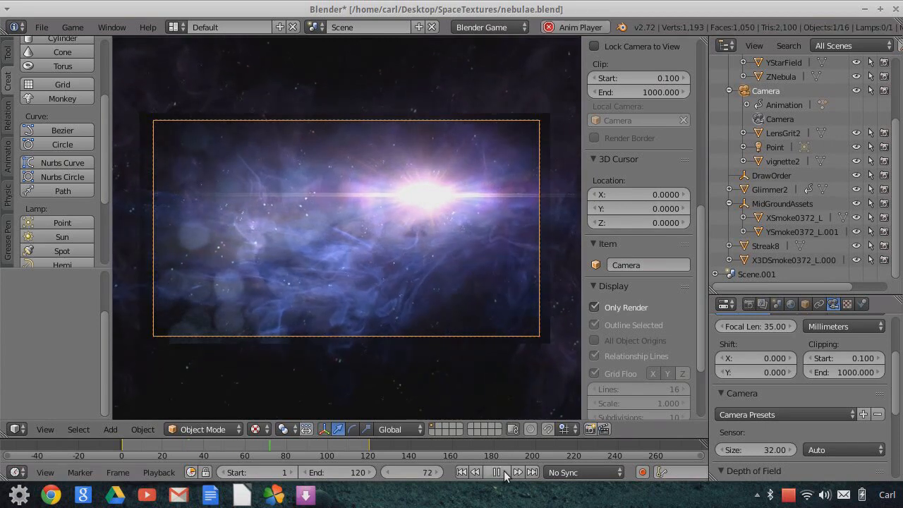
pyautogui.click(496, 472)
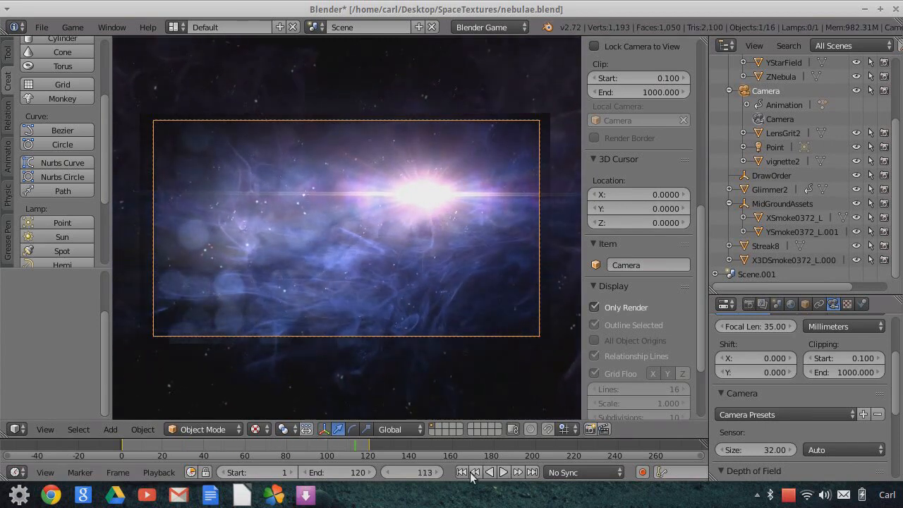
pyautogui.click(477, 474)
pyautogui.click(503, 472)
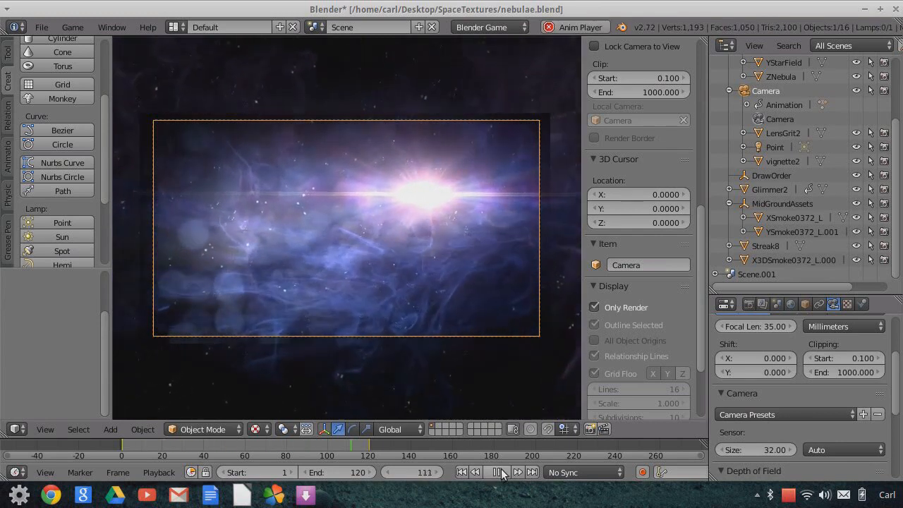
pyautogui.click(500, 472)
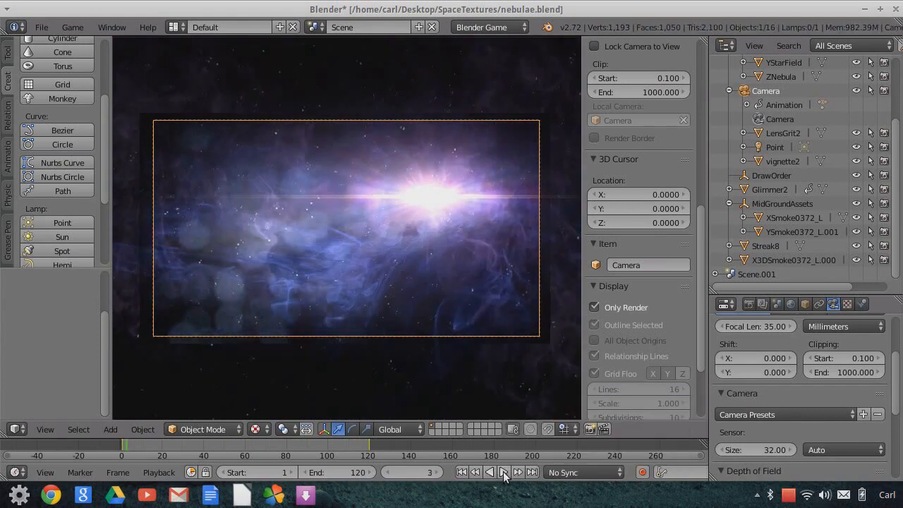
pyautogui.click(503, 472)
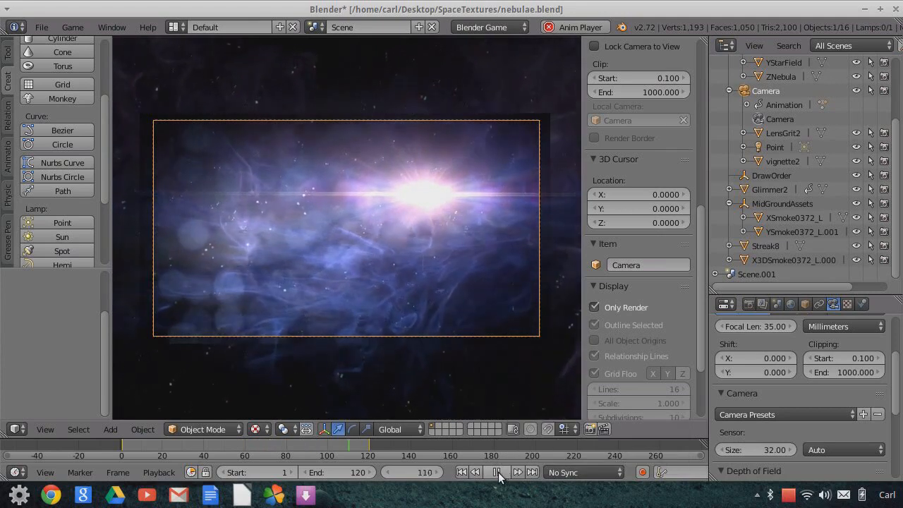
pyautogui.click(498, 473)
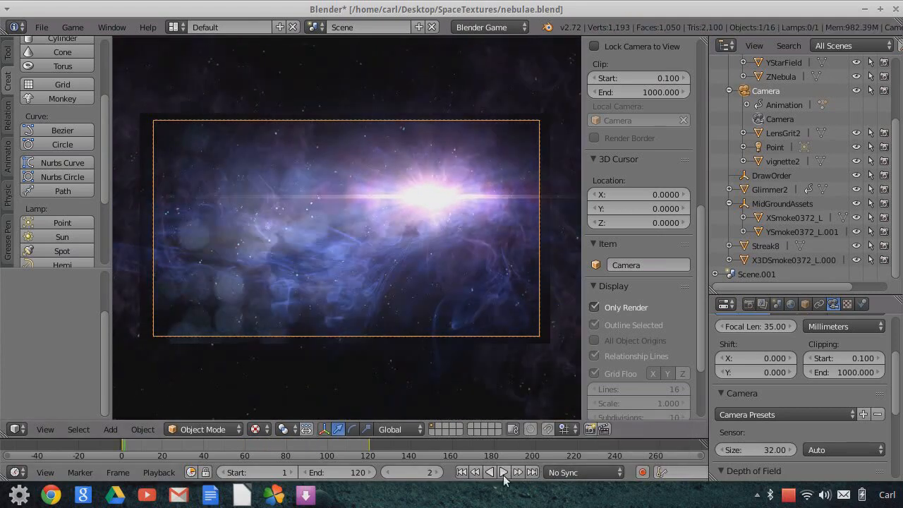
# Play the nebula animation through to mid-range, stop it, and leave the camera view to examine the smoke and star layers from several angles
pyautogui.click(503, 473)
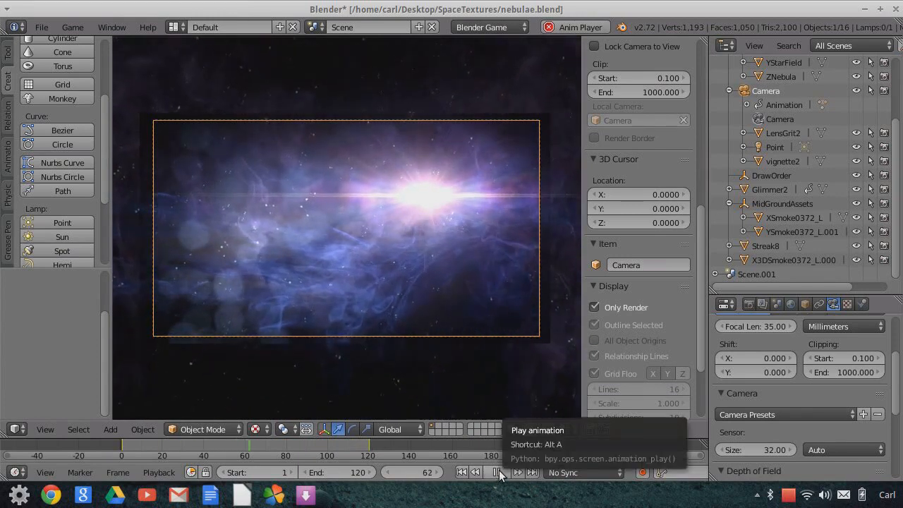
pyautogui.click(499, 470)
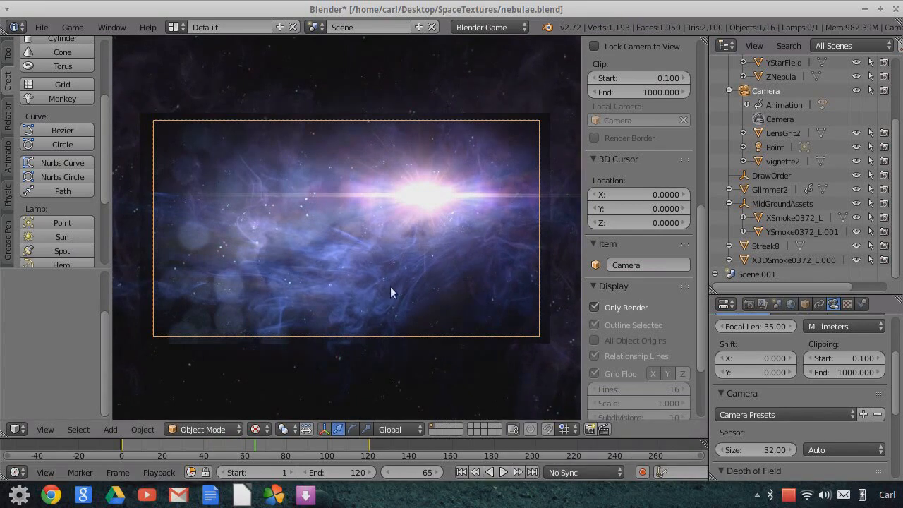
pyautogui.press('KP_0')
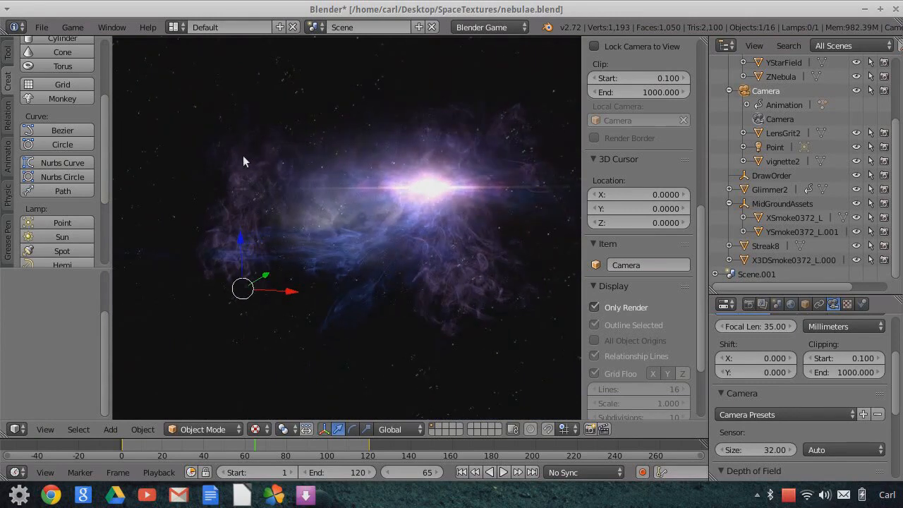
pyautogui.moveTo(368, 196); pyautogui.dragTo(392, 194, button='middle')
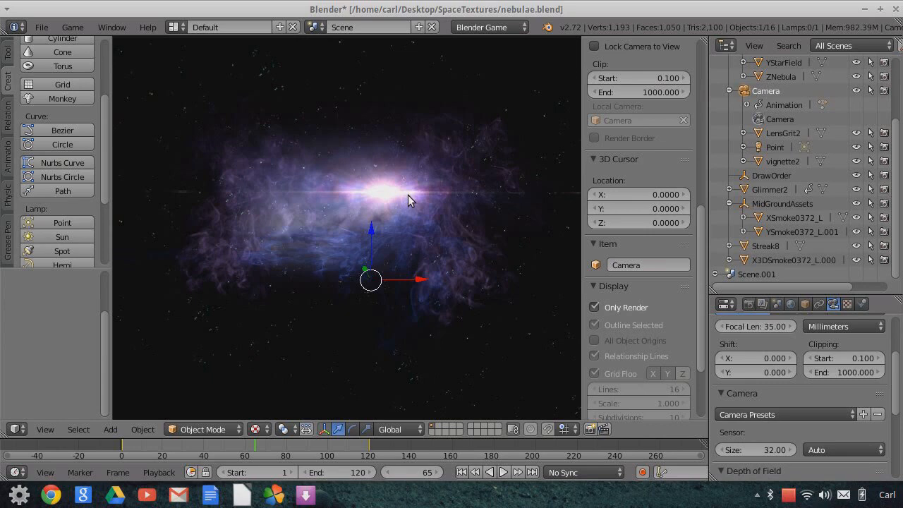
pyautogui.moveTo(407, 195); pyautogui.dragTo(275, 239, button='middle')
pyautogui.moveTo(372, 215); pyautogui.dragTo(499, 271, button='middle')
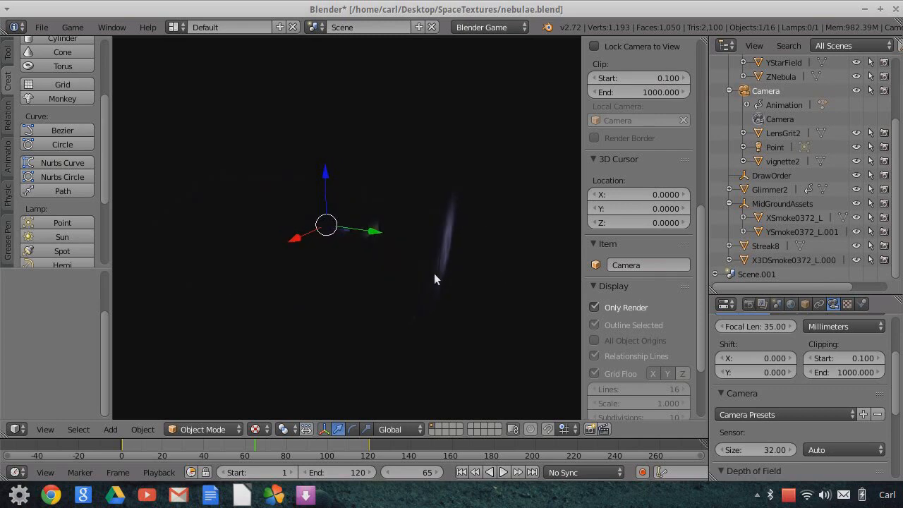
pyautogui.moveTo(324, 272); pyautogui.dragTo(428, 280, button='middle')
# Return to the camera view and replay the nebula animation, stopping it near the end of the frame range
pyautogui.click(46, 429)
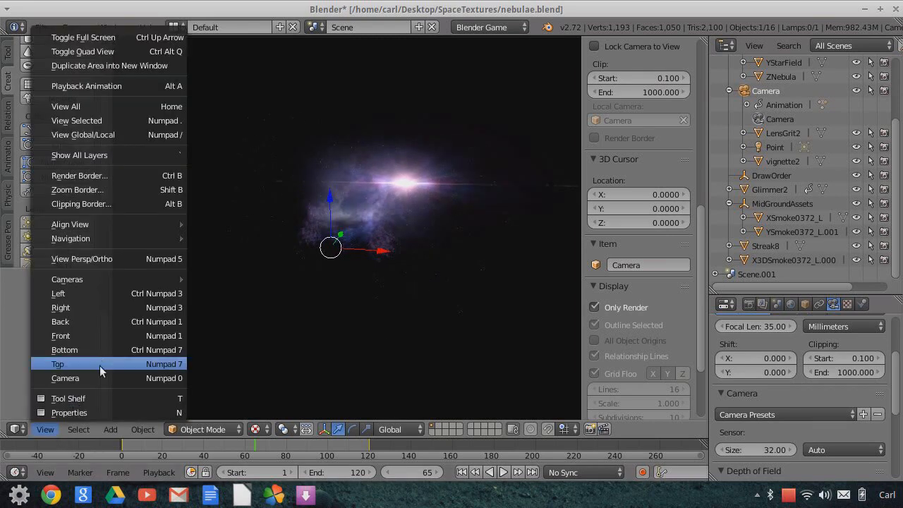
pyautogui.click(98, 374)
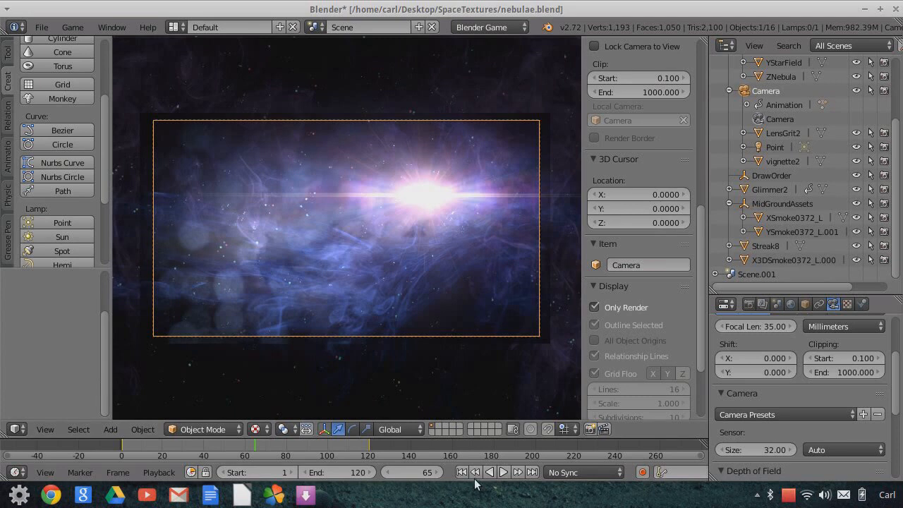
pyautogui.click(503, 473)
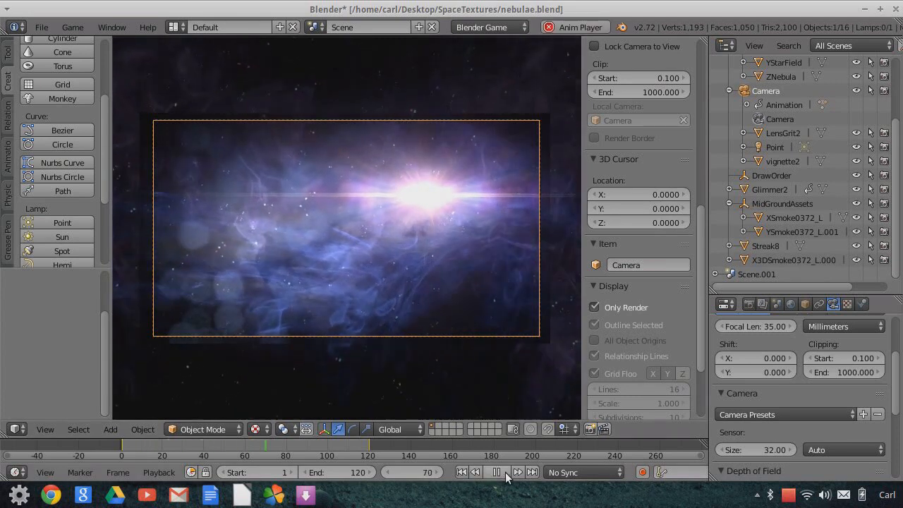
pyautogui.click(505, 472)
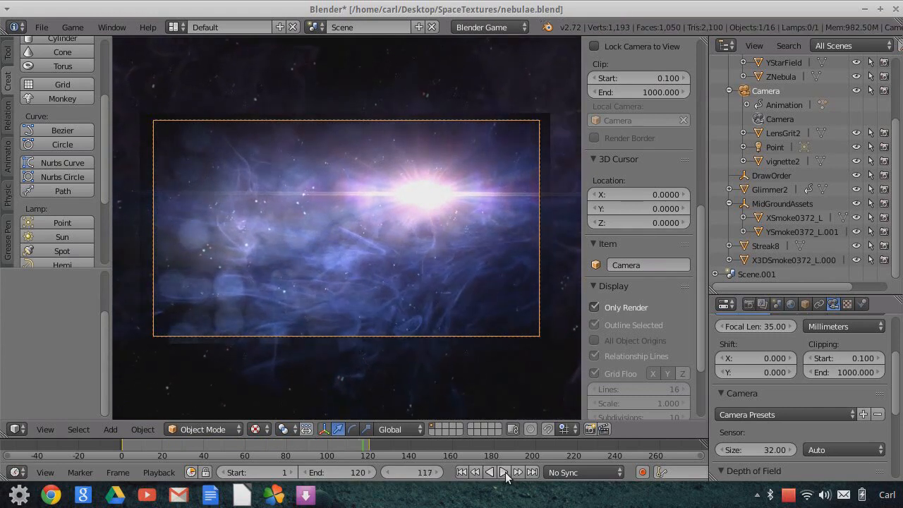
# Save the nebulae.blend project and start a new file with the default scene
pyautogui.click(42, 27)
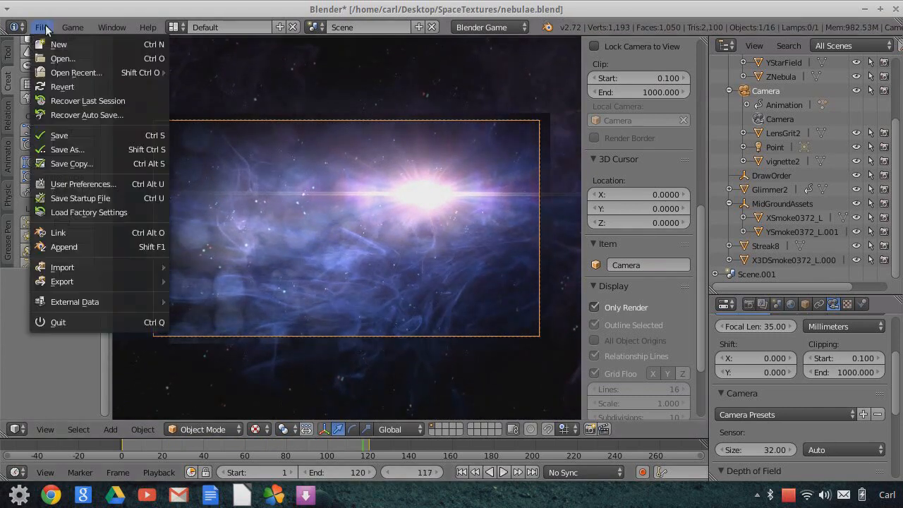
pyautogui.click(62, 135)
pyautogui.click(42, 27)
pyautogui.click(53, 41)
pyautogui.click(54, 55)
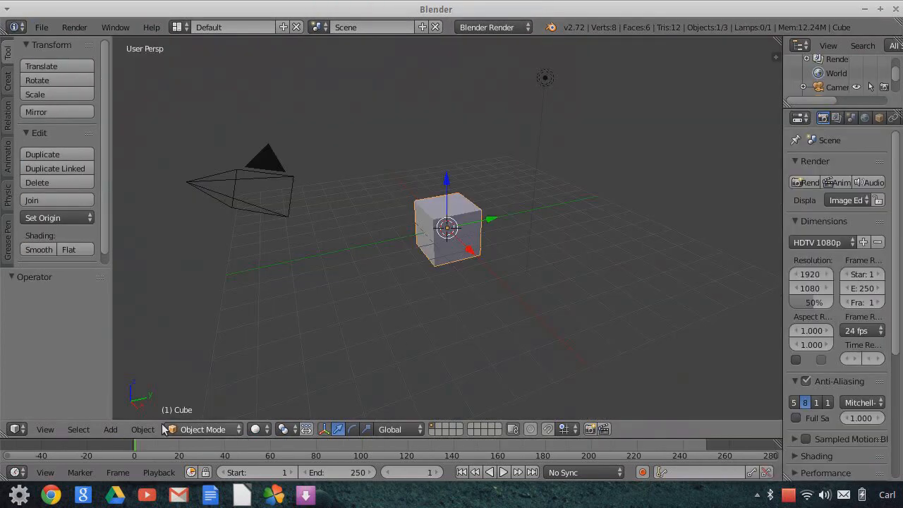
# Show the 3D view's properties region and set the viewport shading's material mode to GLSL
pyautogui.click(44, 429)
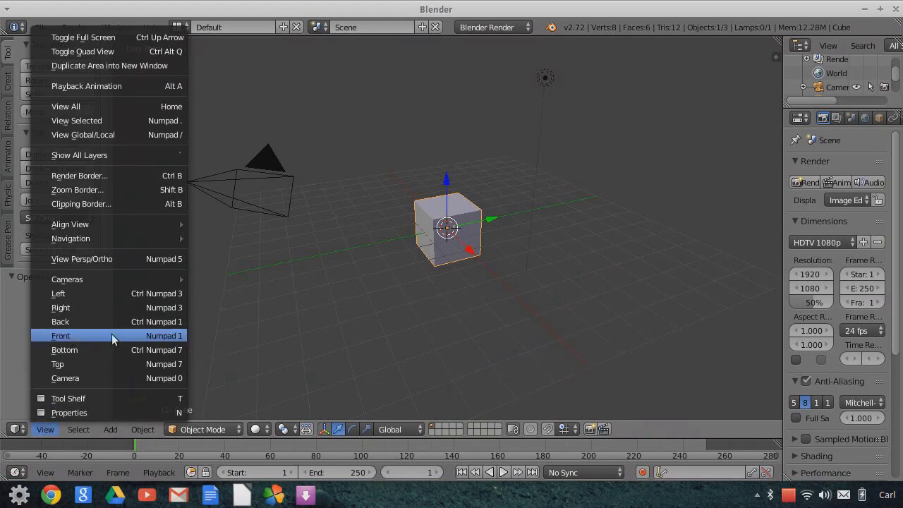
pyautogui.click(776, 57)
pyautogui.scroll(-6, 709, 300)
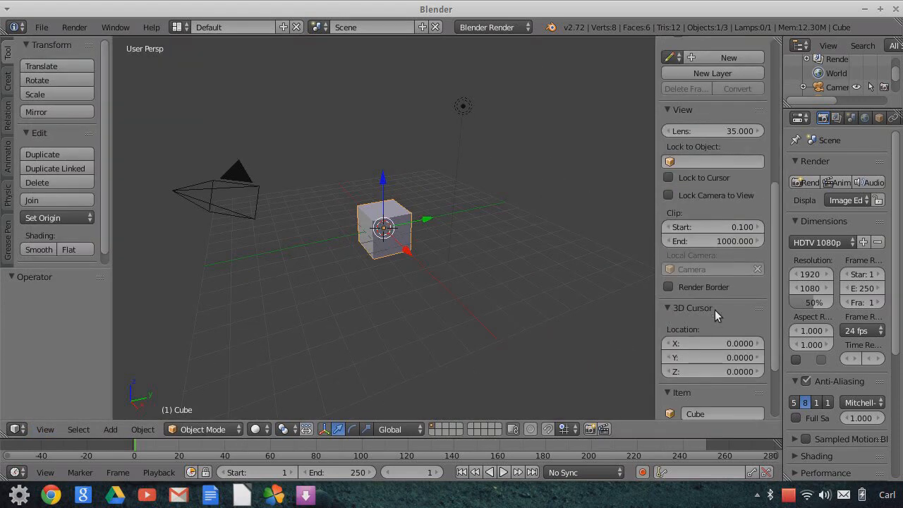
pyautogui.click(692, 361)
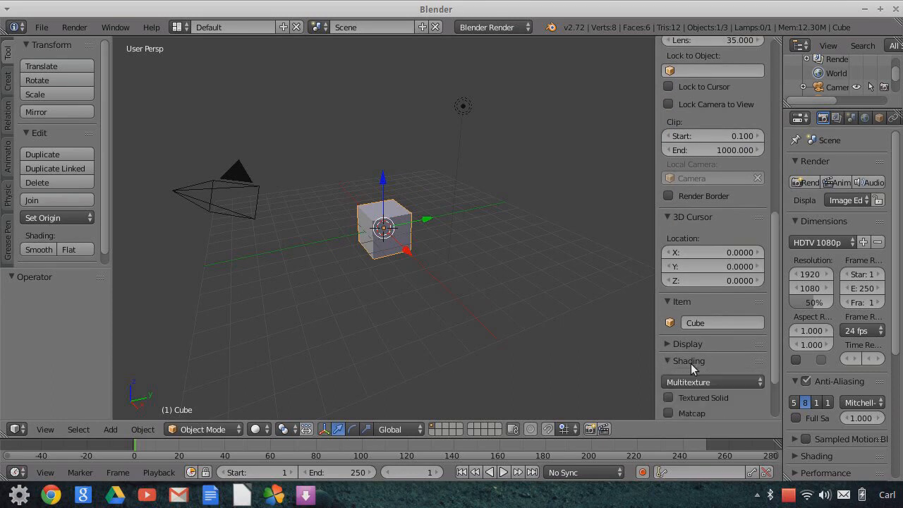
pyautogui.scroll(-2, 712, 378)
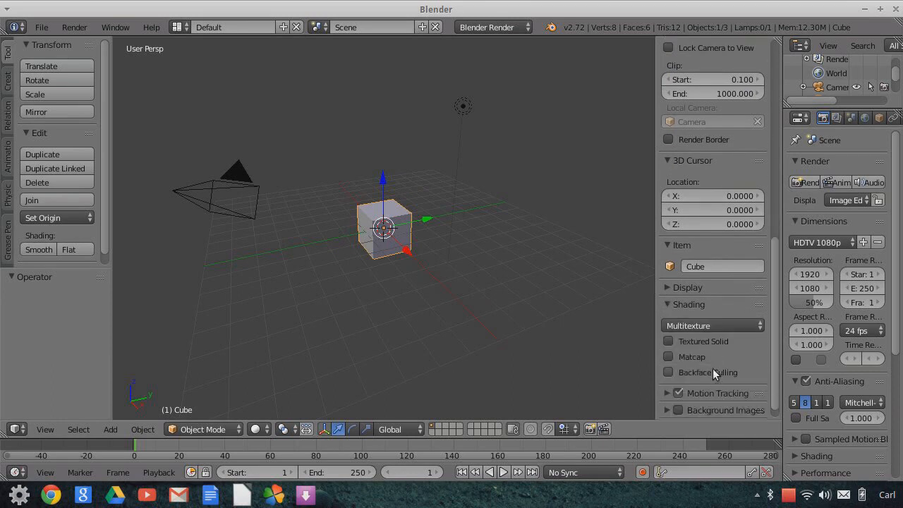
pyautogui.click(709, 327)
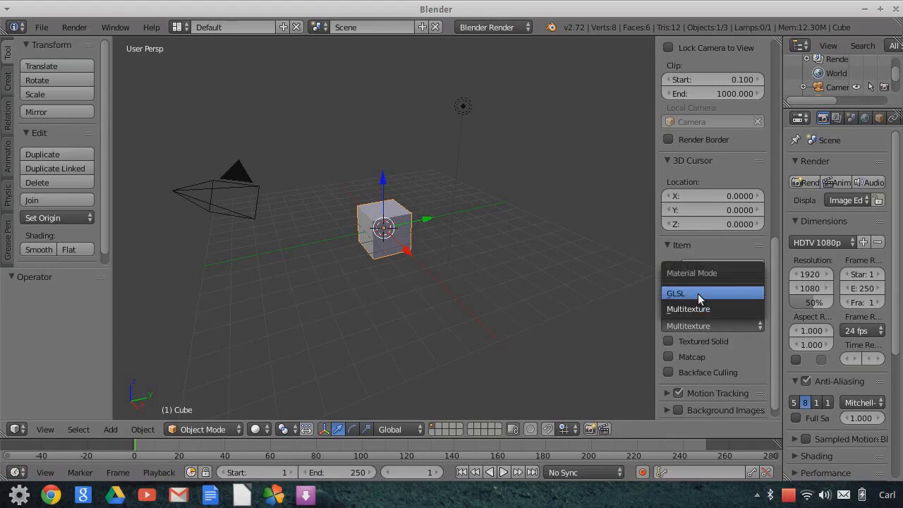
pyautogui.click(697, 294)
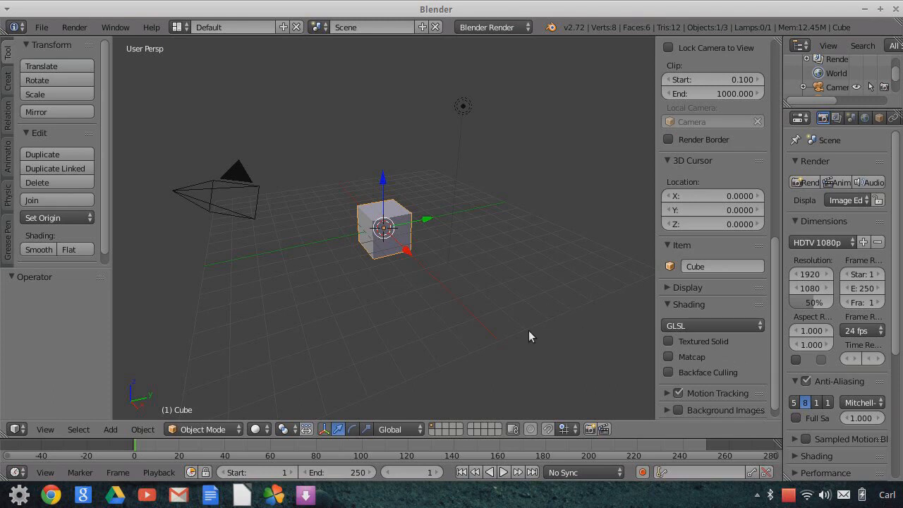
# Try the Only Render display option by switching it on and off repeatedly, leaving it off
pyautogui.click(669, 288)
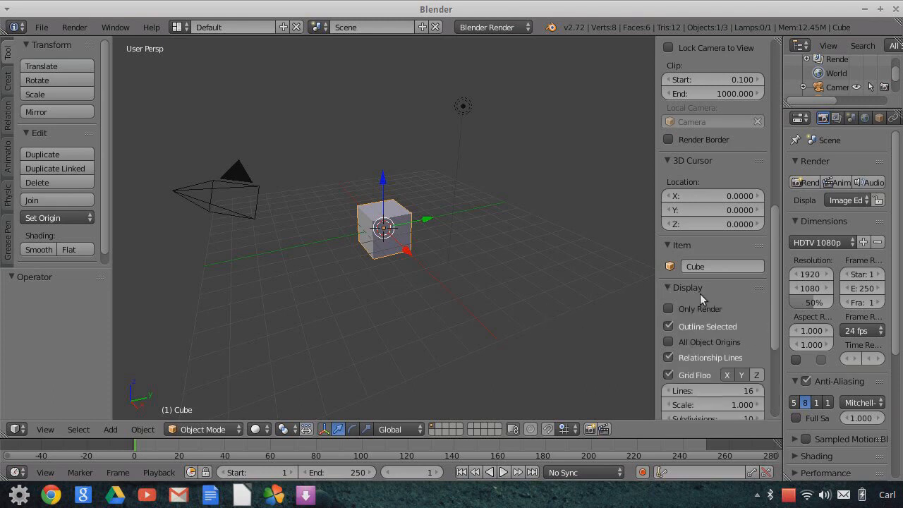
pyautogui.scroll(-2, 700, 294)
pyautogui.click(668, 251)
pyautogui.click(669, 252)
pyautogui.click(669, 252)
pyautogui.click(669, 252)
pyautogui.click(669, 252)
pyautogui.click(669, 251)
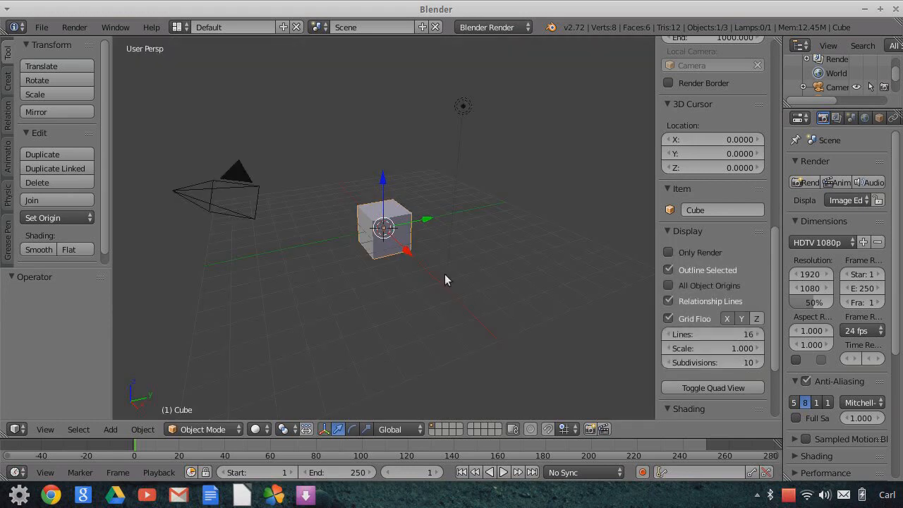
# Switch the viewport to the front view and align the active camera to it
pyautogui.click(46, 429)
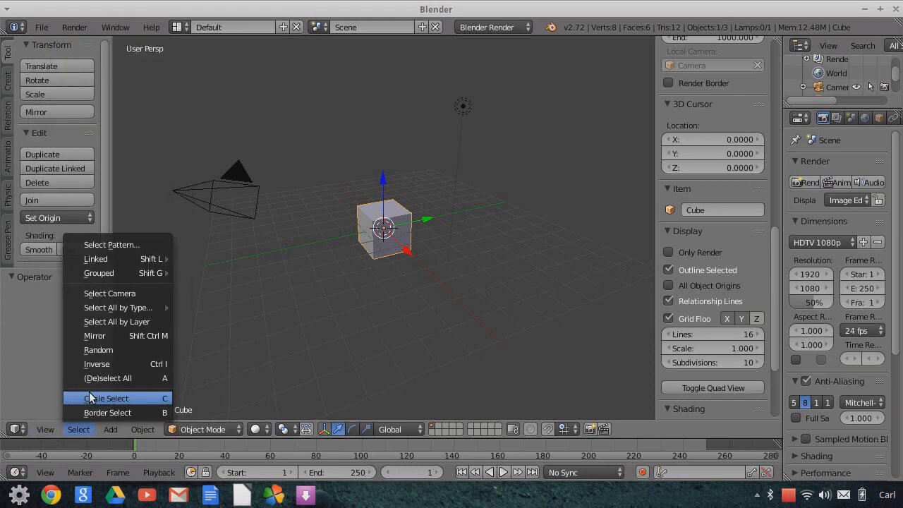
pyautogui.click(71, 336)
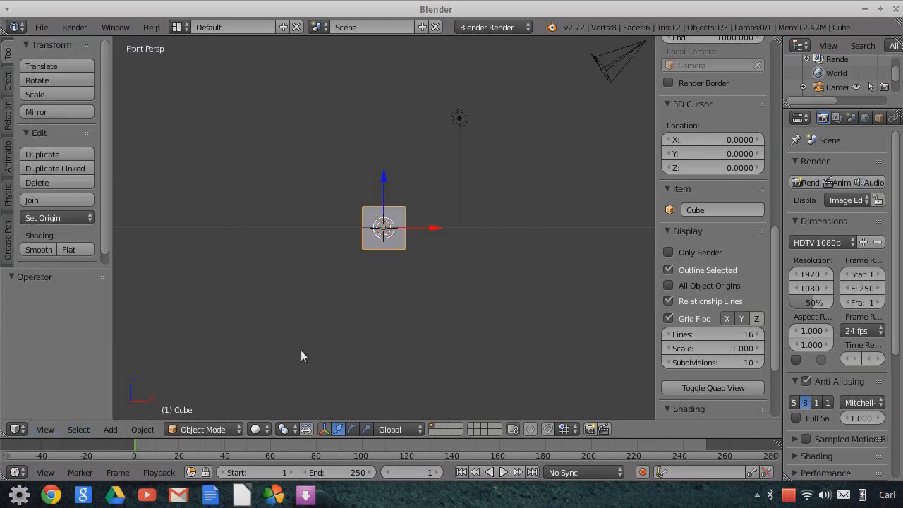
pyautogui.click(45, 429)
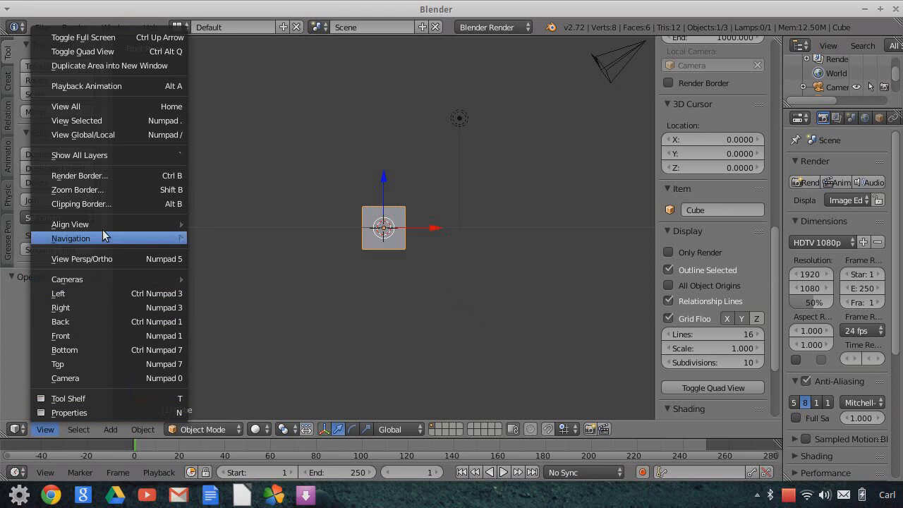
pyautogui.moveTo(103, 225)
pyautogui.click(320, 261)
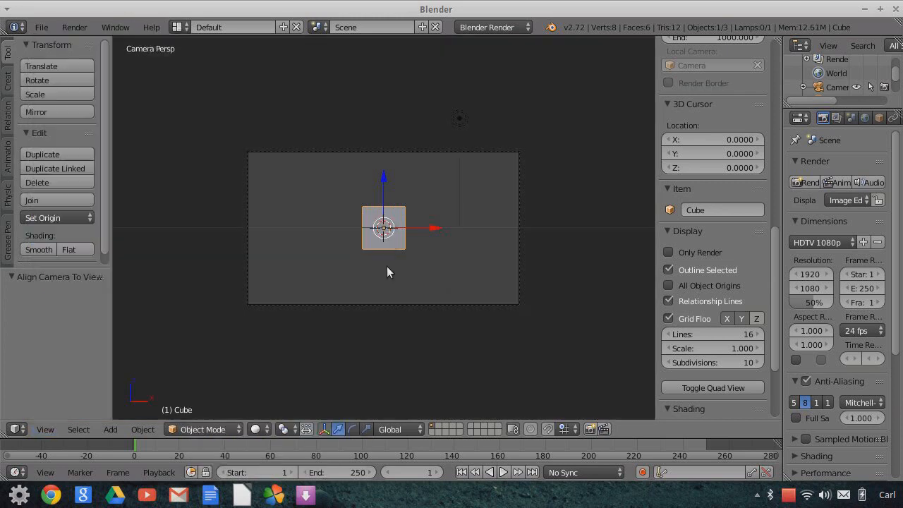
# Select the camera and move it up along the global Z axis by about 1.78 units
pyautogui.rightClick(520, 275)
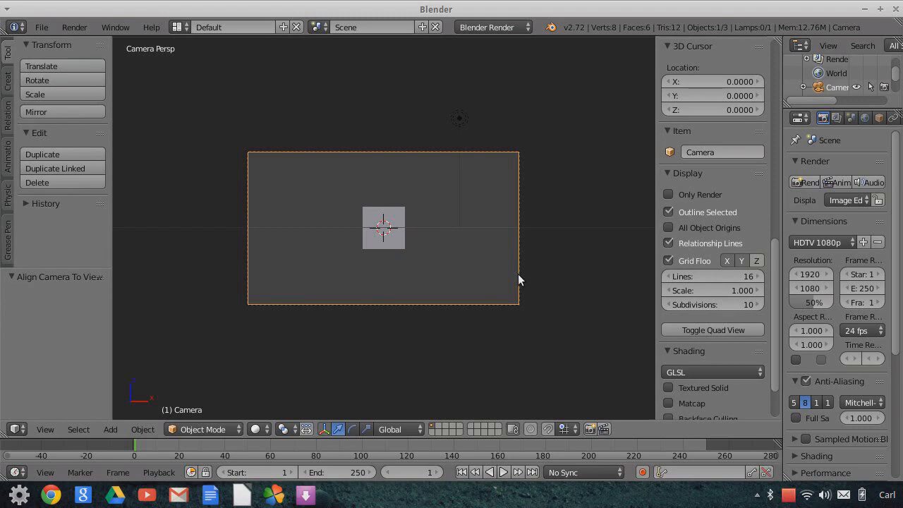
pyautogui.press('g')
pyautogui.press('z')
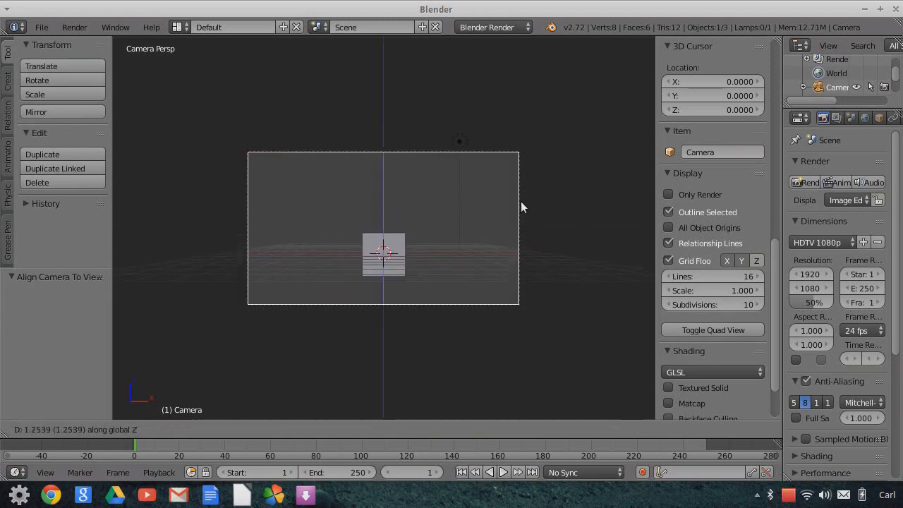
pyautogui.click(524, 185)
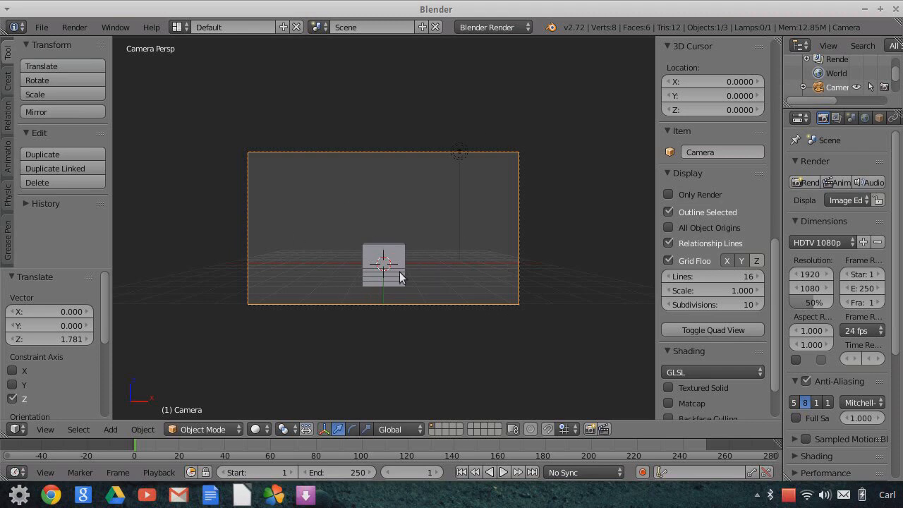
# Delete the default lamp and cube so that only the camera remains in the scene
pyautogui.rightClick(459, 157)
pyautogui.press('x')
pyautogui.click(459, 162)
pyautogui.rightClick(397, 254)
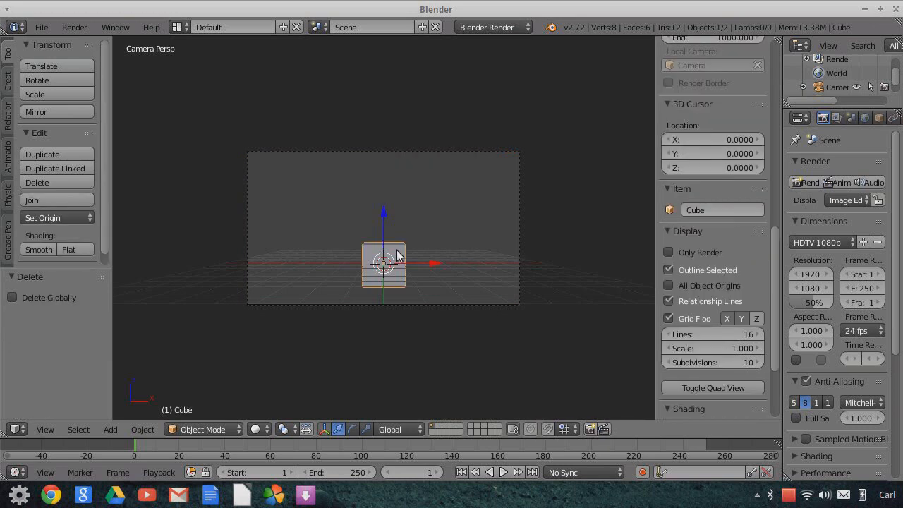
pyautogui.press('x')
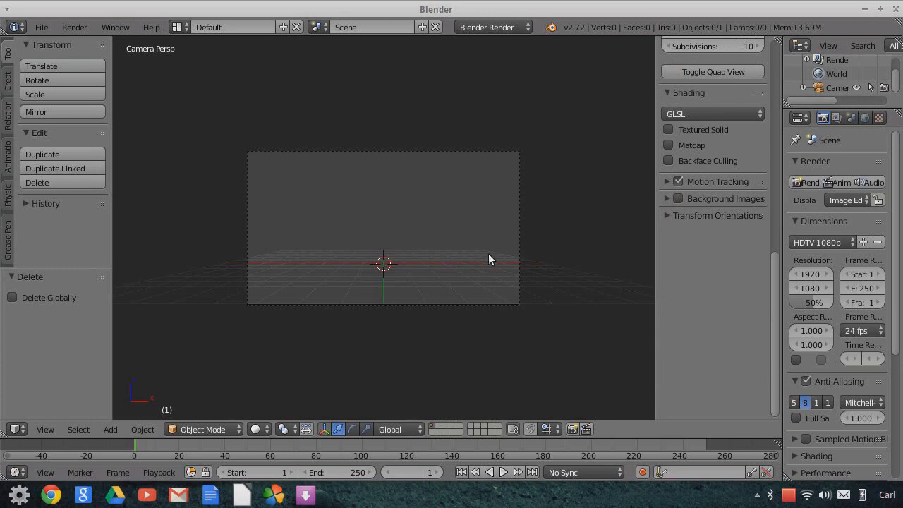
# Switch to the SpaceTextures folder in File Manager and open Aerials0011_L.jpeg in Image Viewer
pyautogui.click(757, 494)
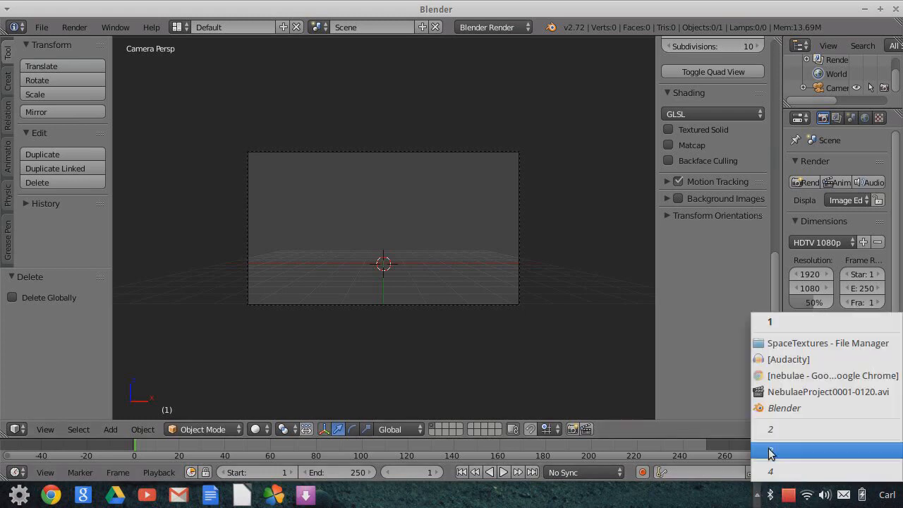
pyautogui.click(776, 344)
pyautogui.moveTo(499, 69); pyautogui.dragTo(356, 64)
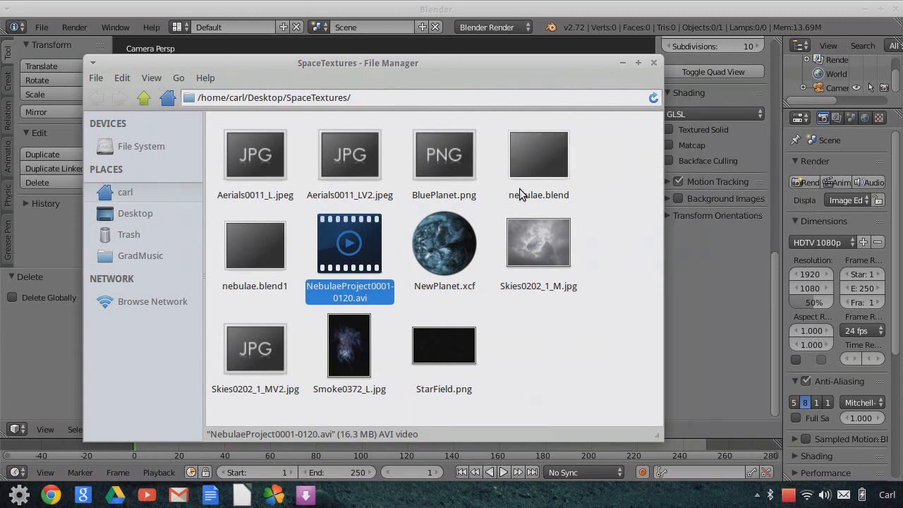
pyautogui.click(260, 158)
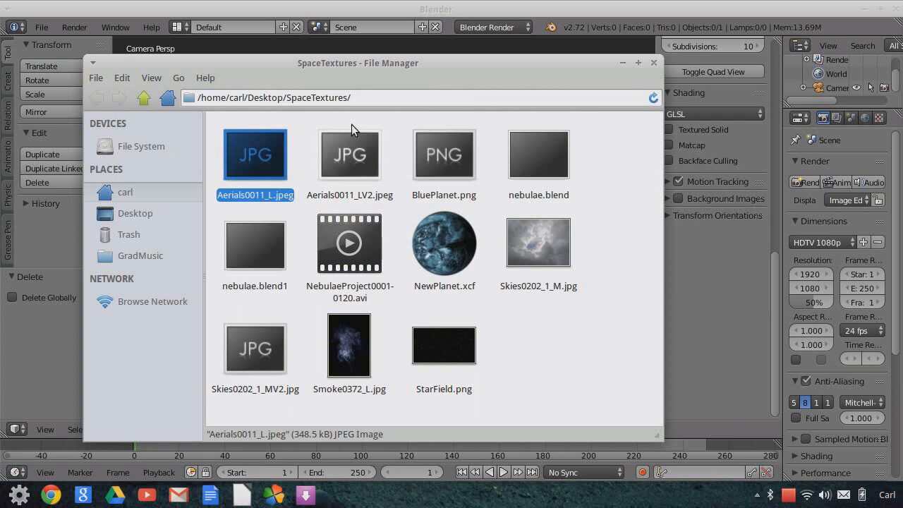
pyautogui.press('Return')
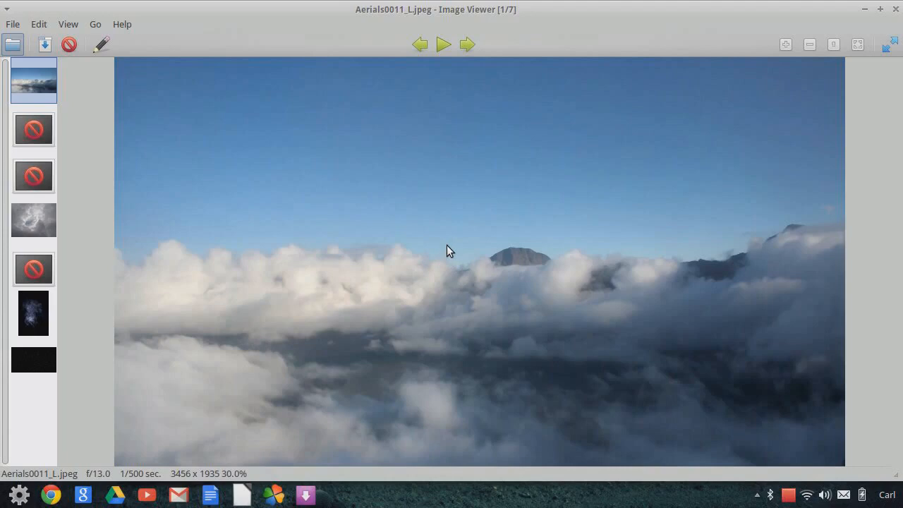
# View the texture images Skies0202_1_M.jpg and Smoke0372_L.jpg, and return to Aerials0011_L.jpeg
pyautogui.click(34, 219)
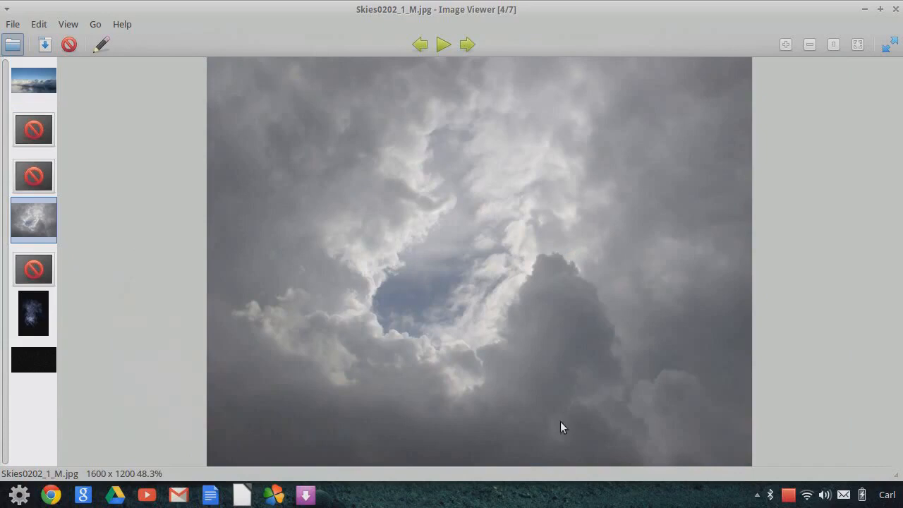
pyautogui.click(32, 316)
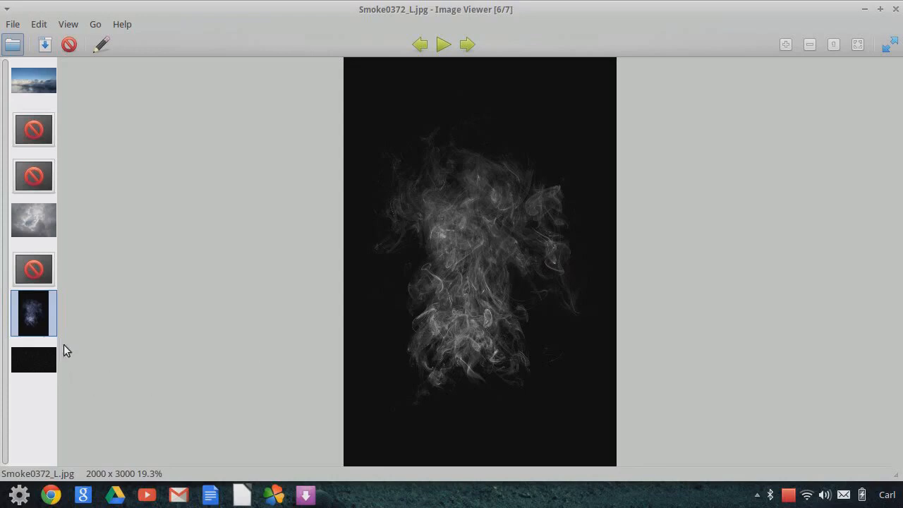
pyautogui.click(30, 90)
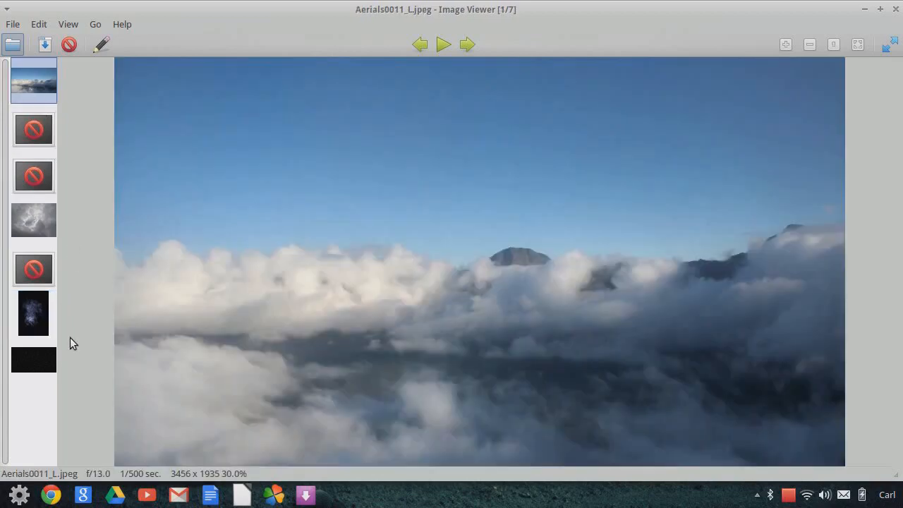
# View the texture images StarField.png, Aerials0011_L.jpeg, Aerials0011_LV2.jpeg and BluePlanet.png one after another
pyautogui.click(43, 363)
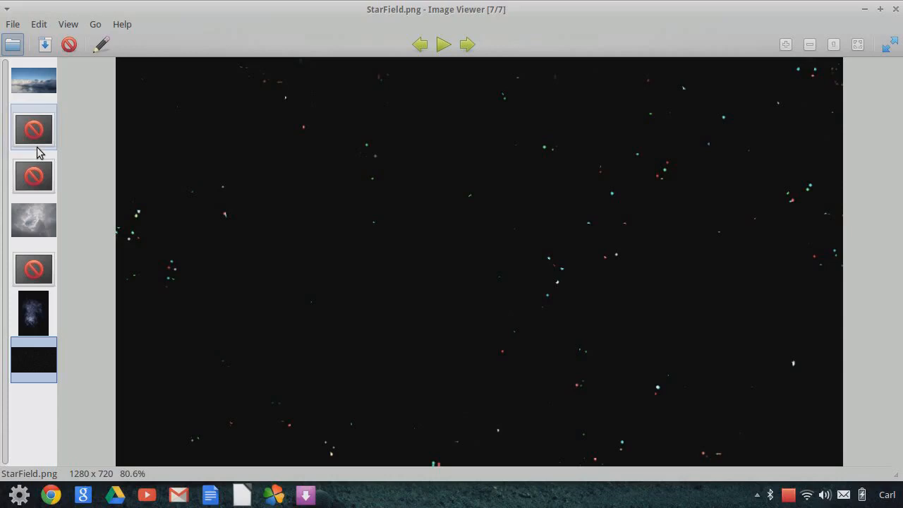
pyautogui.click(44, 77)
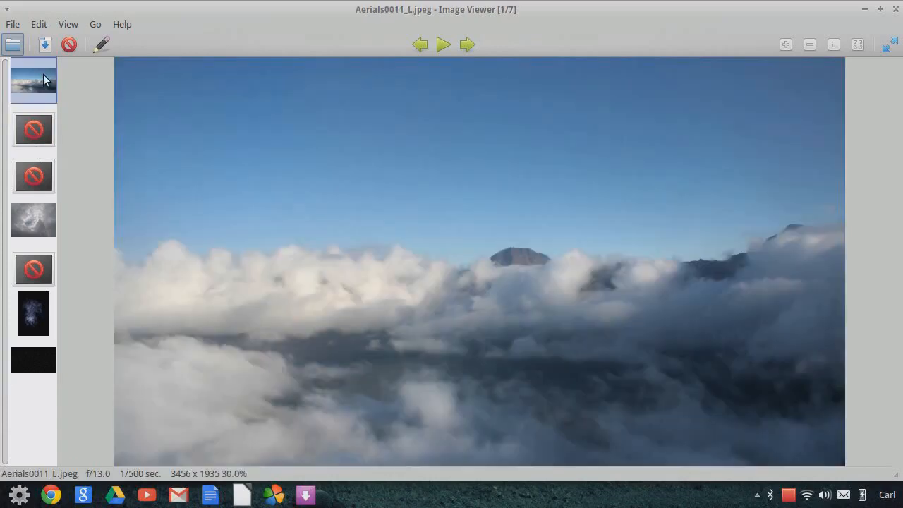
pyautogui.click(52, 127)
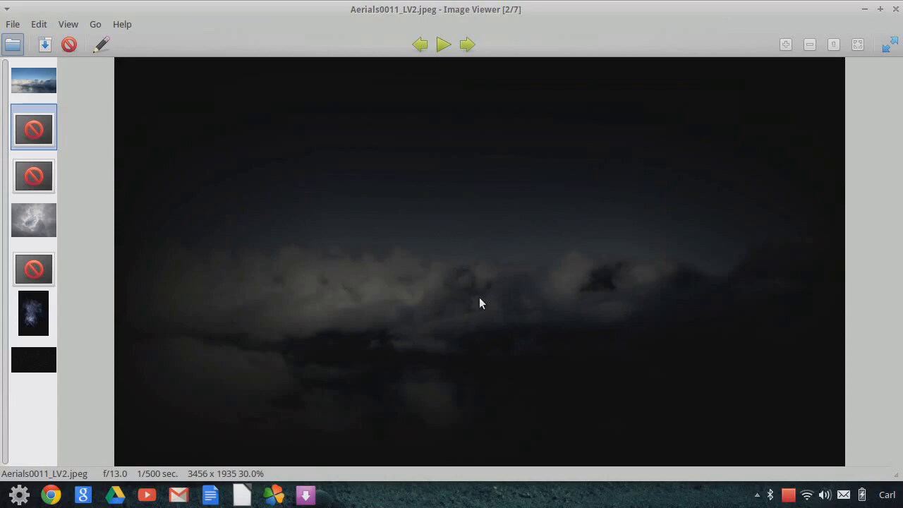
pyautogui.click(47, 176)
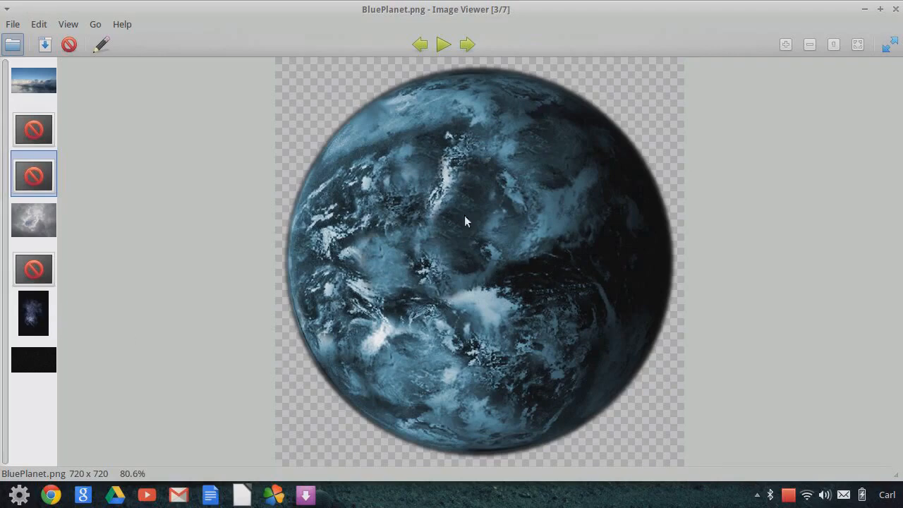
# Compare Skies0202_1_MV2.jpg with the original Skies0202_1_M.jpg, and view Aerials0011_LV2.jpeg, Smoke0372_L.jpg and StarField.png
pyautogui.click(28, 267)
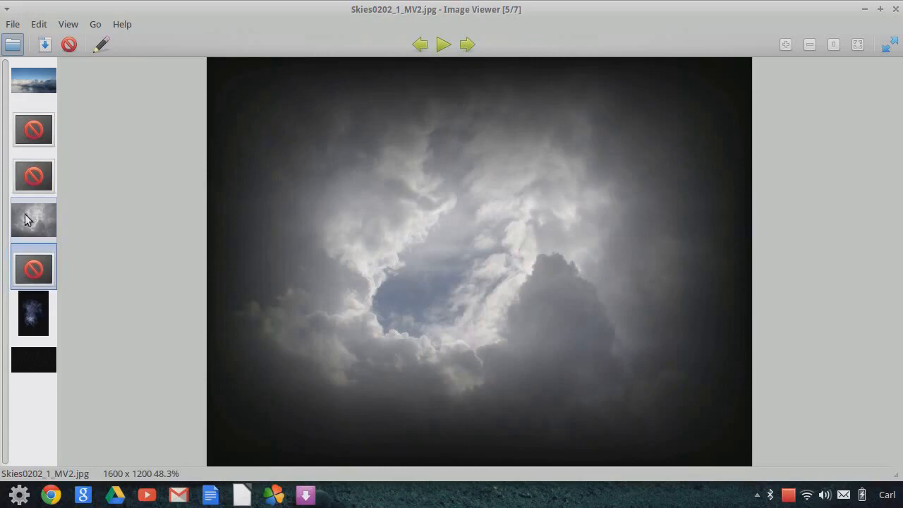
pyautogui.click(32, 220)
pyautogui.click(51, 272)
pyautogui.click(44, 127)
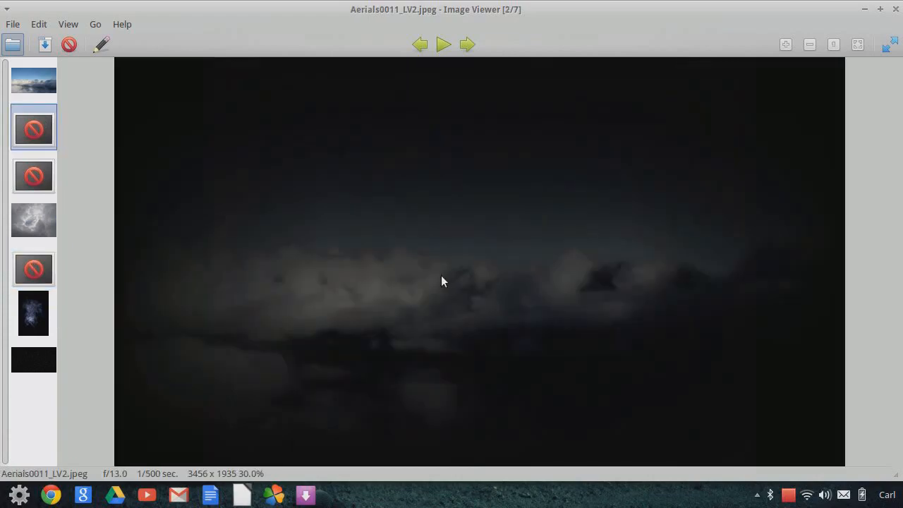
pyautogui.click(44, 304)
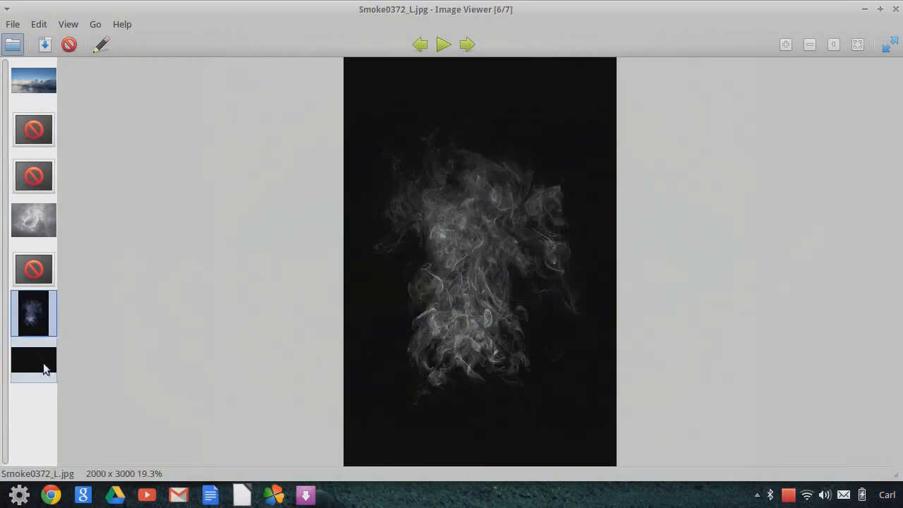
pyautogui.click(43, 362)
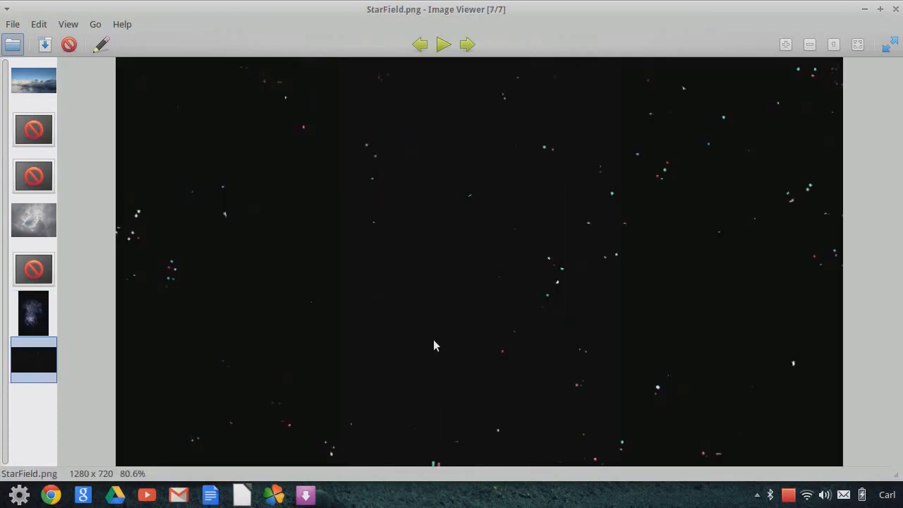
# Switch to Blender, search the add-ons in the user preferences for "images" to check Import Images as Planes, and close the preferences
pyautogui.click(757, 499)
pyautogui.click(783, 375)
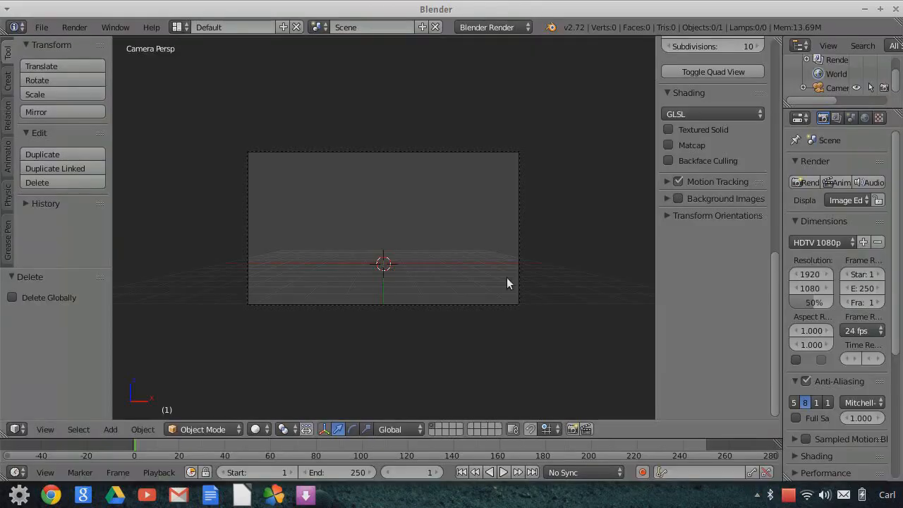
pyautogui.scroll(2, 405, 304)
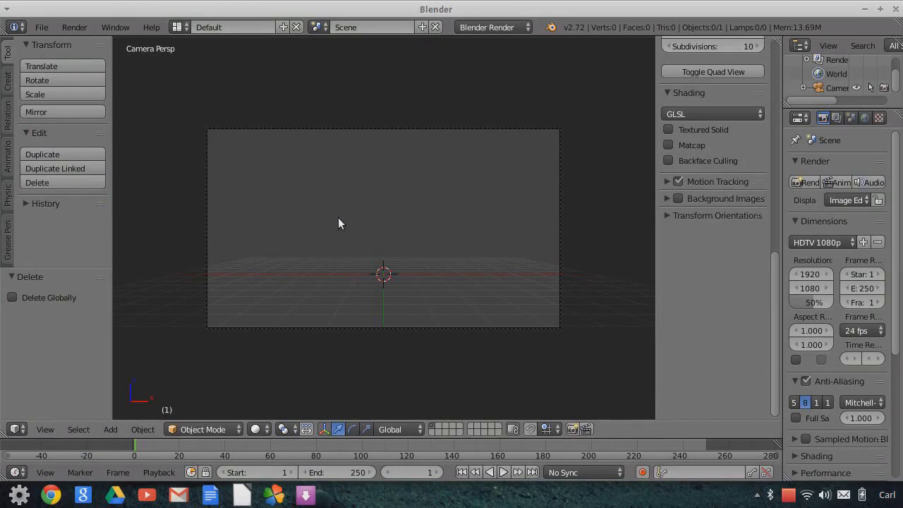
pyautogui.click(48, 29)
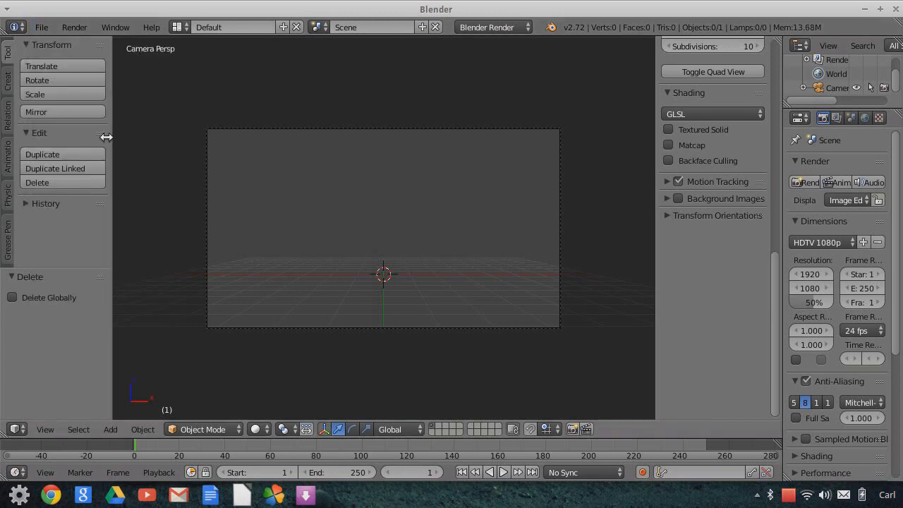
pyautogui.click(42, 27)
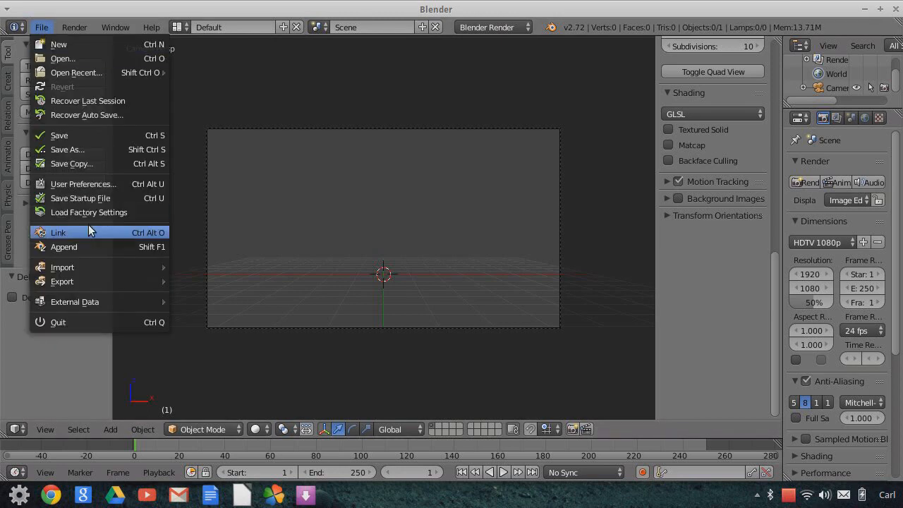
pyautogui.click(89, 183)
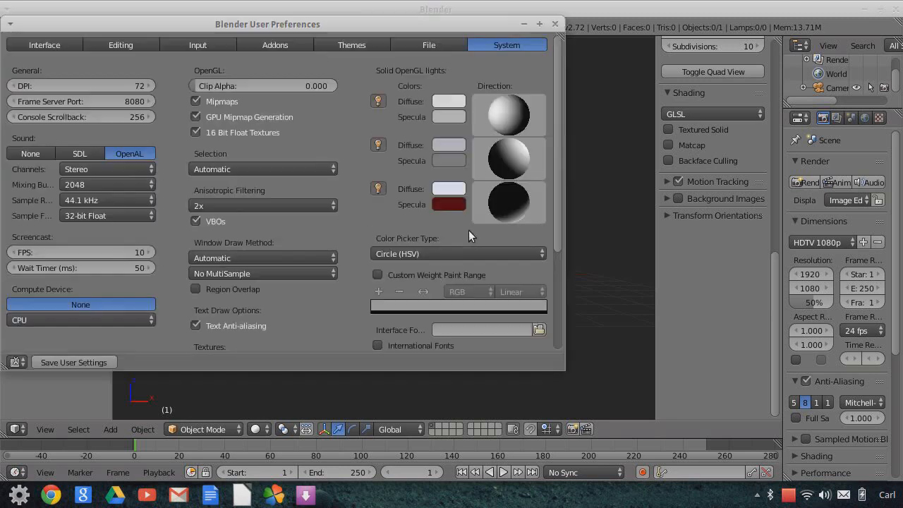
pyautogui.click(292, 47)
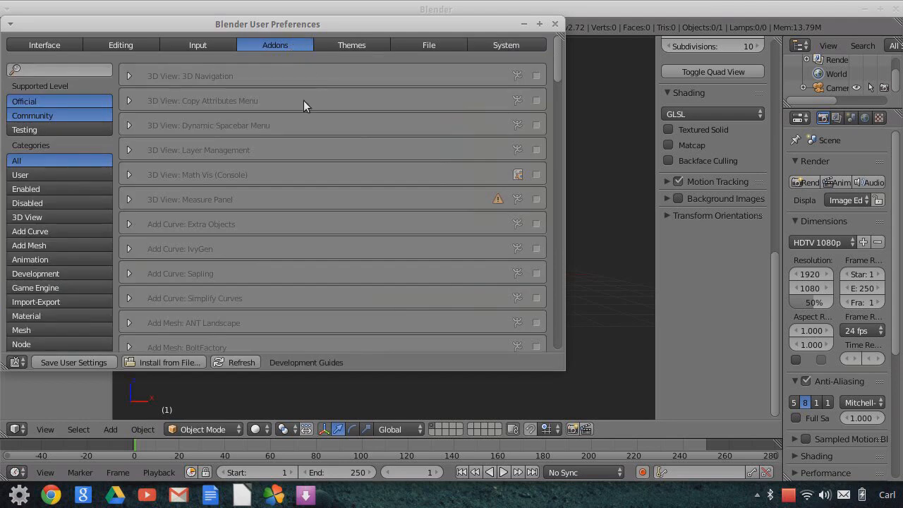
pyautogui.click(77, 71)
pyautogui.write('images')
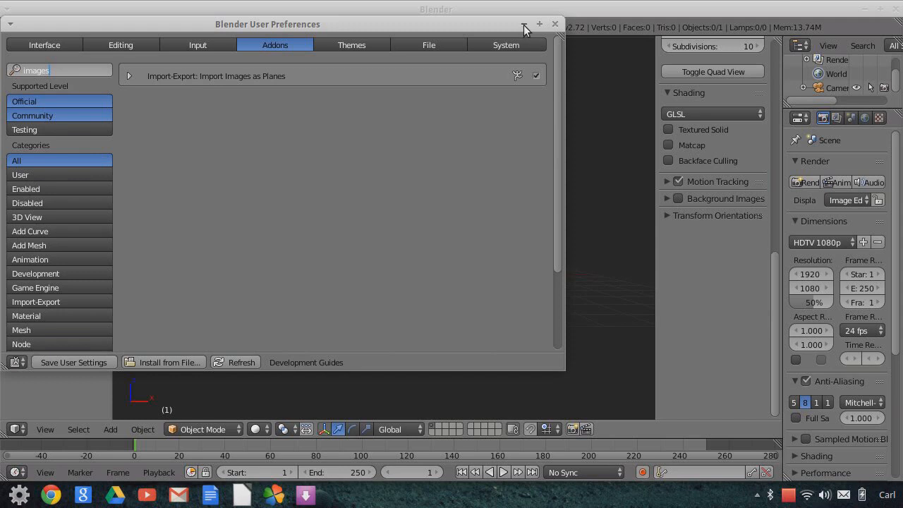
pyautogui.click(555, 24)
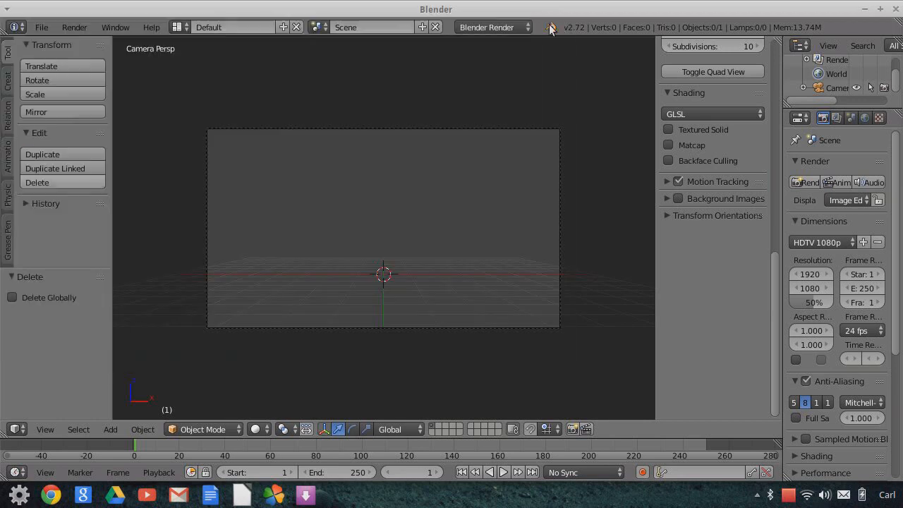
# Start importing images as planes, open the SpaceTextures folder and show its files as thumbnails
pyautogui.click(110, 430)
pyautogui.moveTo(69, 432)
pyautogui.click(42, 27)
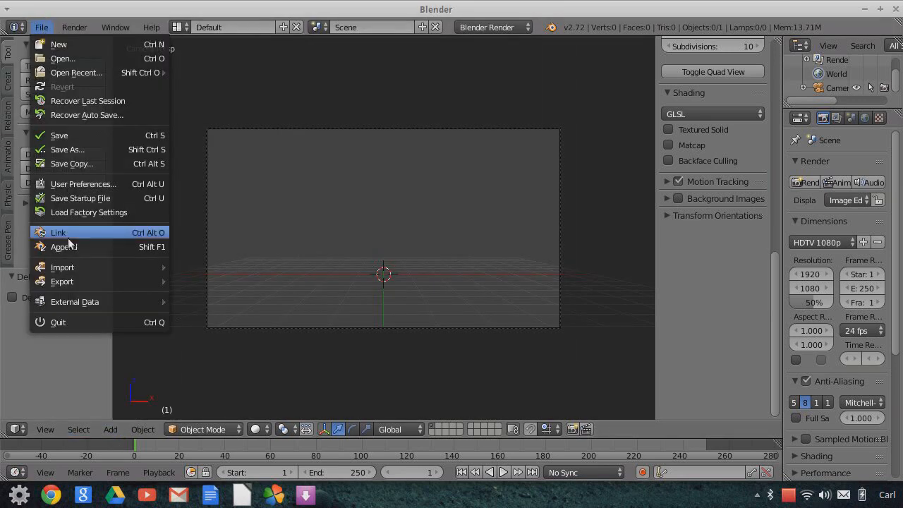
pyautogui.moveTo(72, 267)
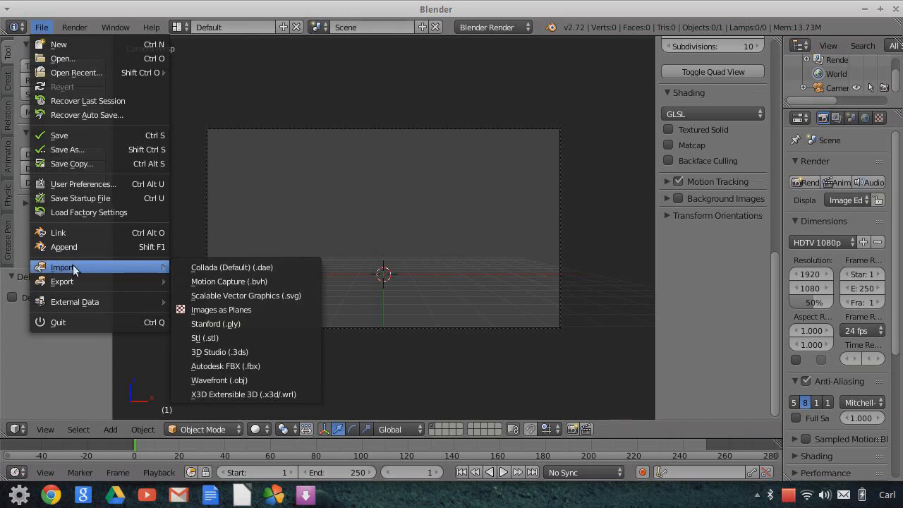
pyautogui.click(204, 311)
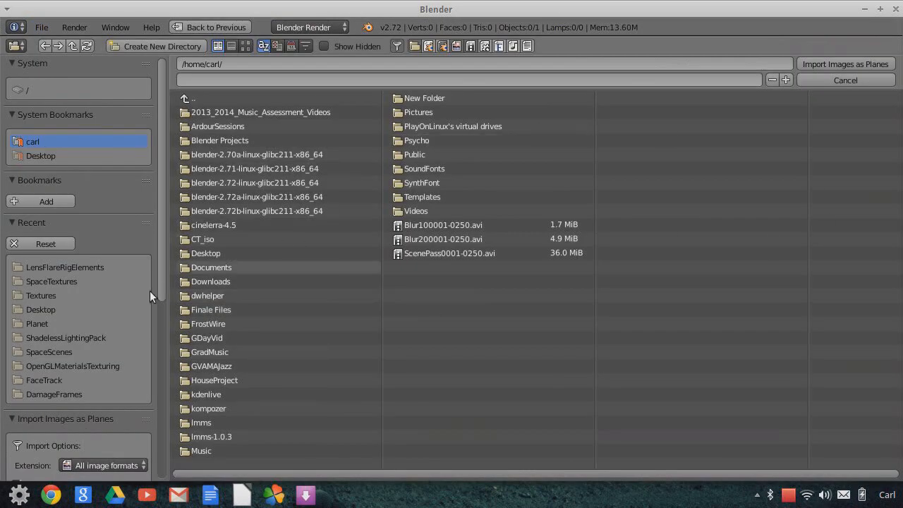
pyautogui.click(76, 282)
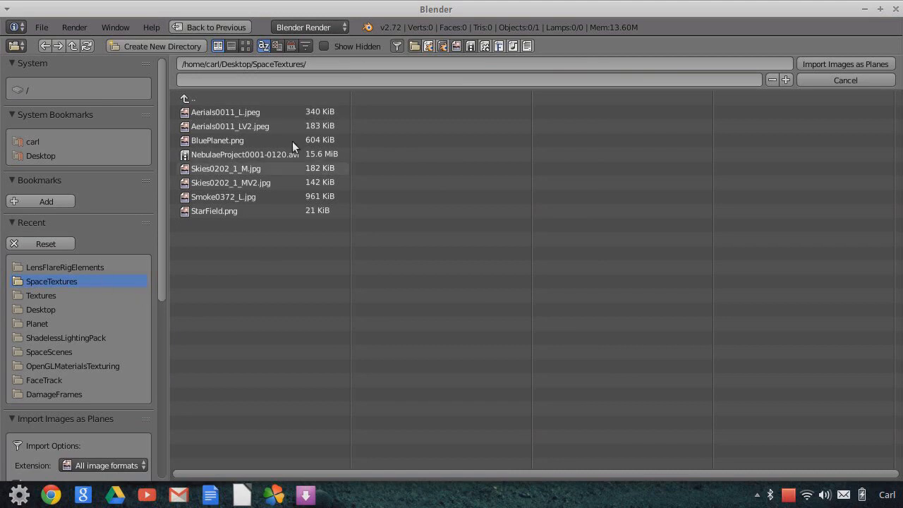
pyautogui.click(245, 46)
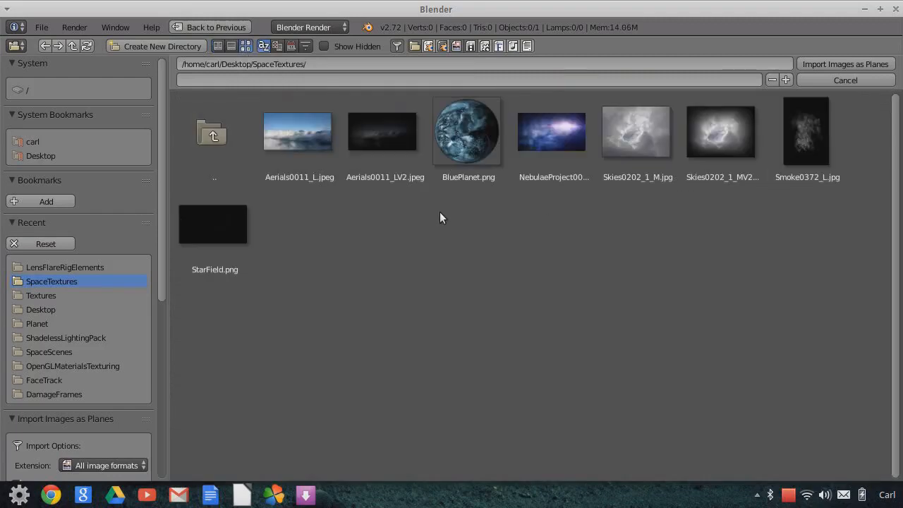
# Import Skies0202_1_MV2.jpg as a plane, using Z Transparency as its transparency method
pyautogui.click(737, 137)
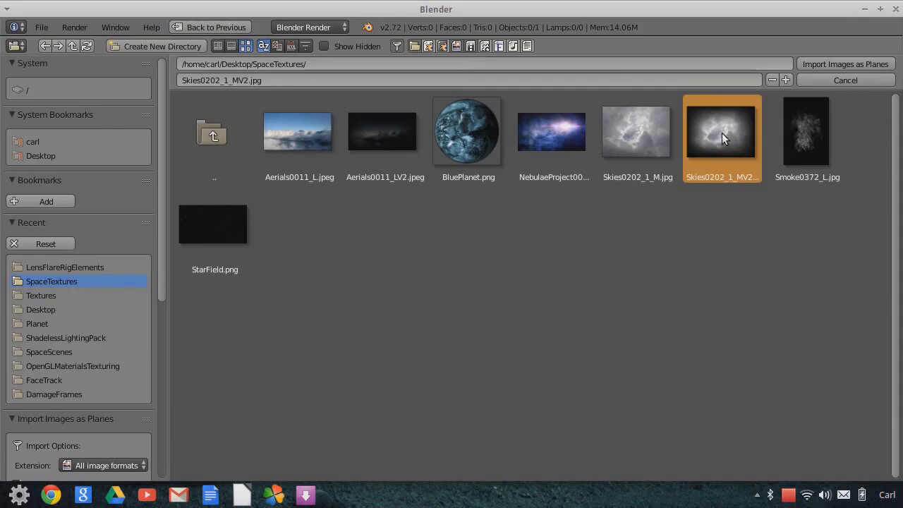
pyautogui.scroll(-9, 95, 369)
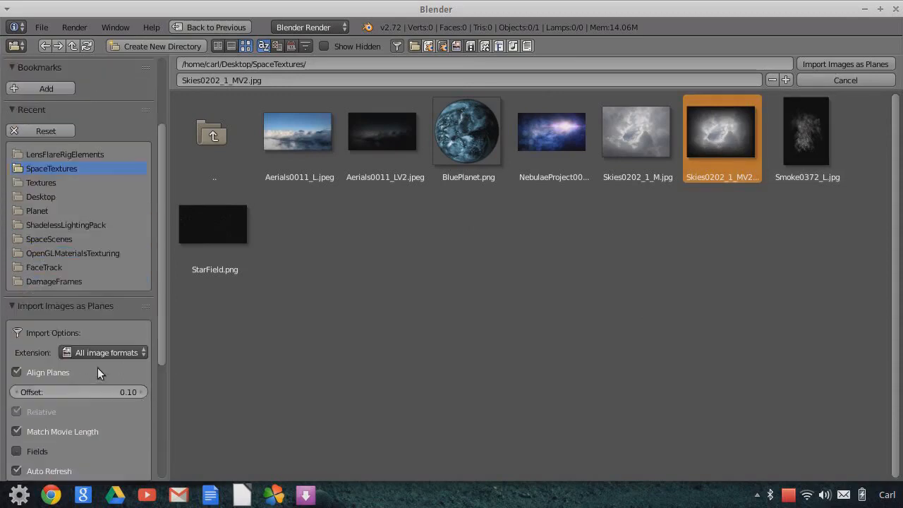
pyautogui.scroll(-2, 42, 383)
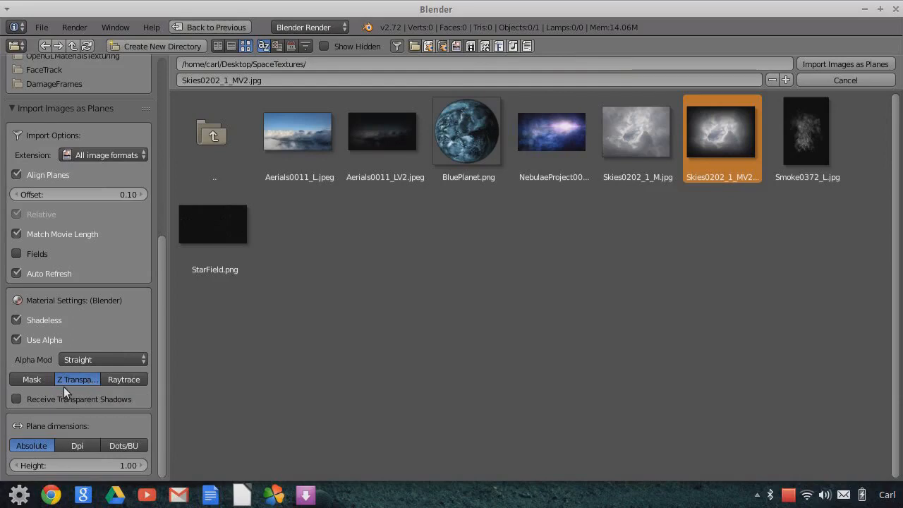
pyautogui.click(34, 379)
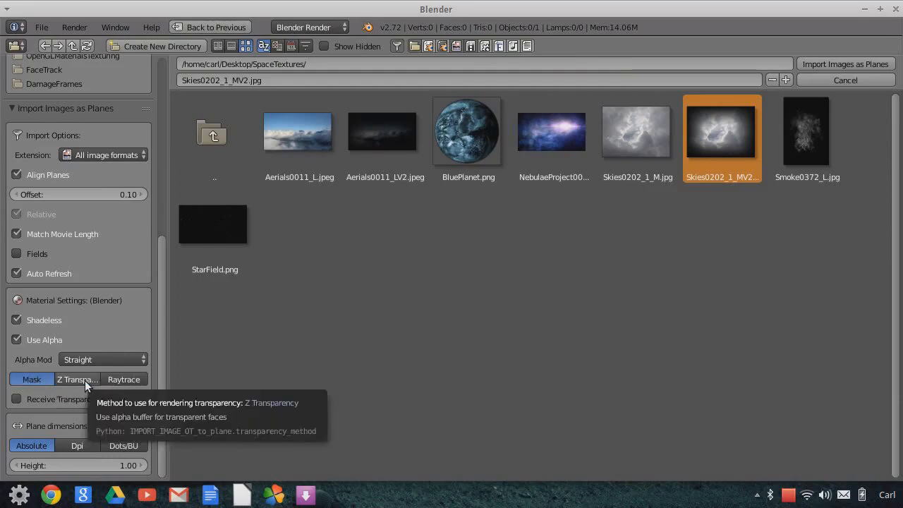
pyautogui.click(84, 381)
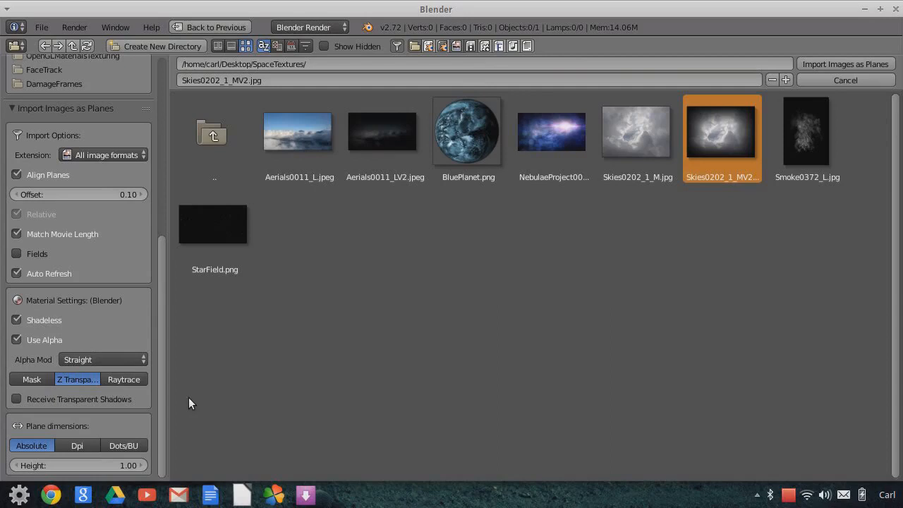
pyautogui.click(843, 64)
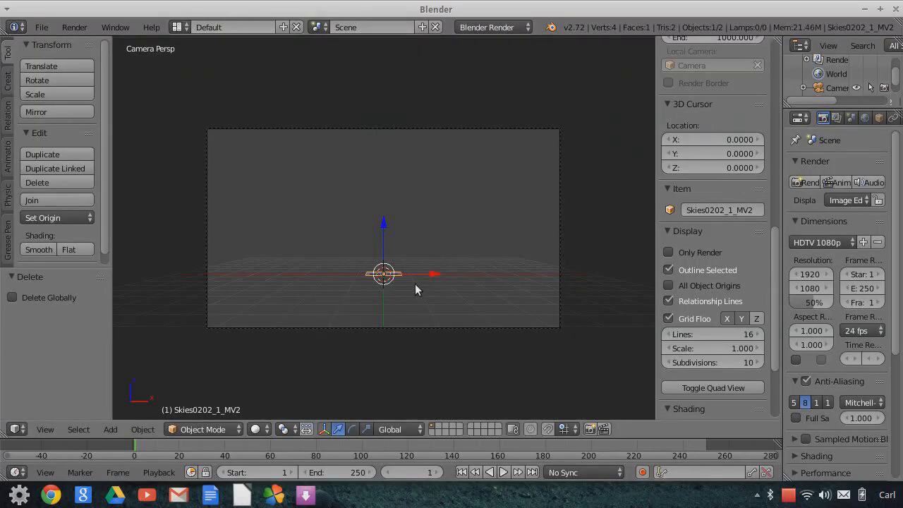
# Scale the imported cloud plane up by a factor of about 5.245 and rotate it 90° around the global X axis
pyautogui.press('s')
pyautogui.click(484, 322)
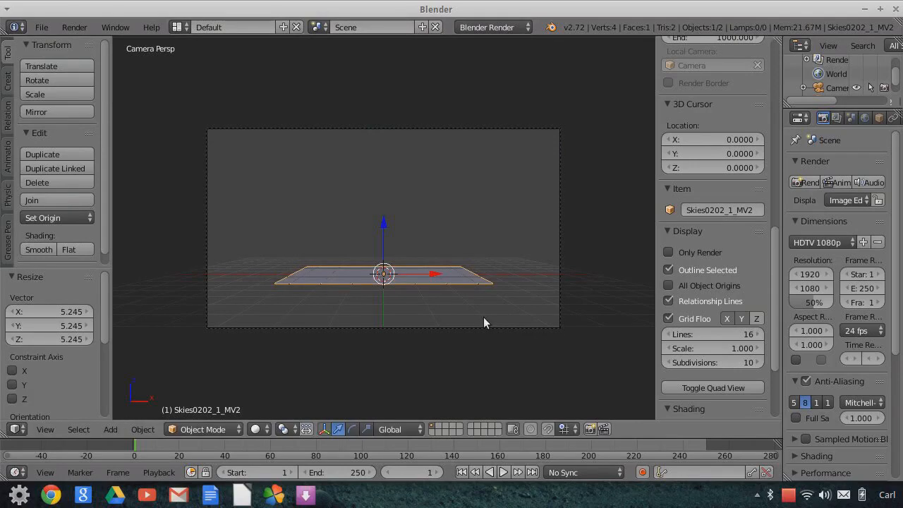
pyautogui.press('r')
pyautogui.press('x')
pyautogui.press('9')
pyautogui.press('0')
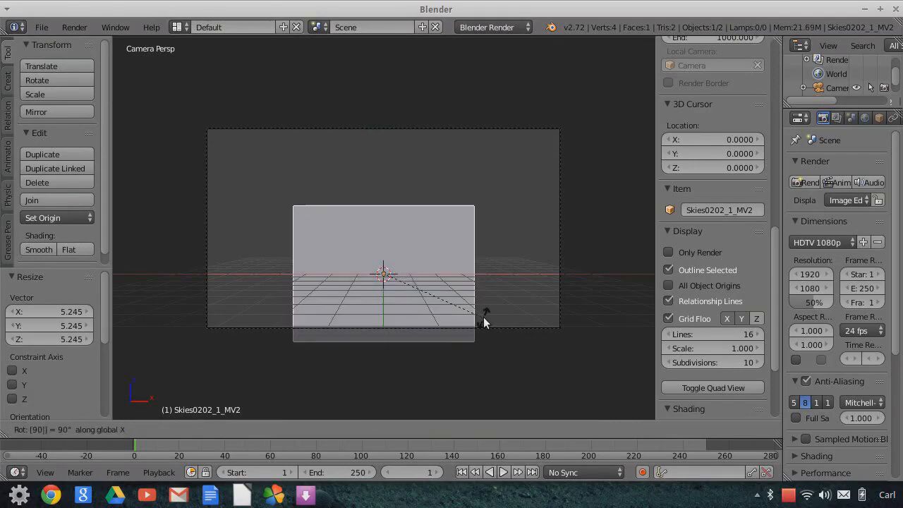
pyautogui.press('Return')
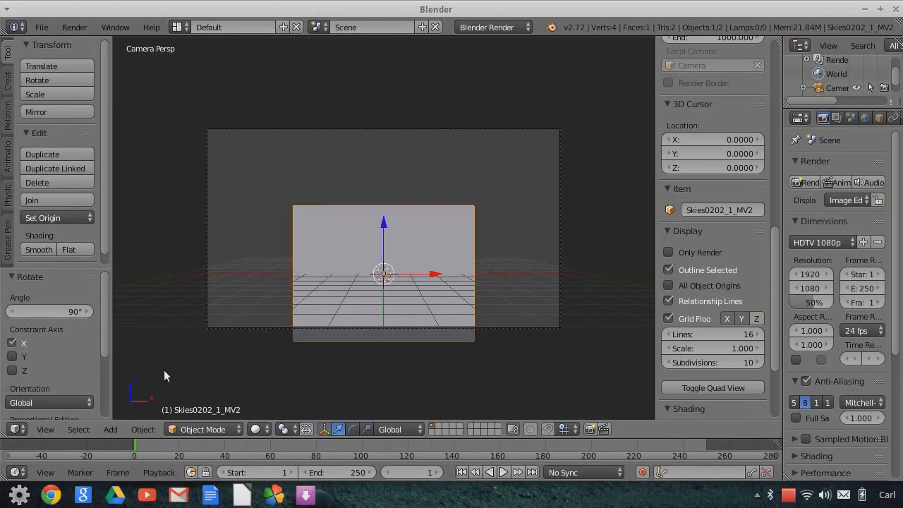
# Set the viewport shading to Texture and move the cloud plane up about 1.83 units along the global Z axis
pyautogui.click(257, 429)
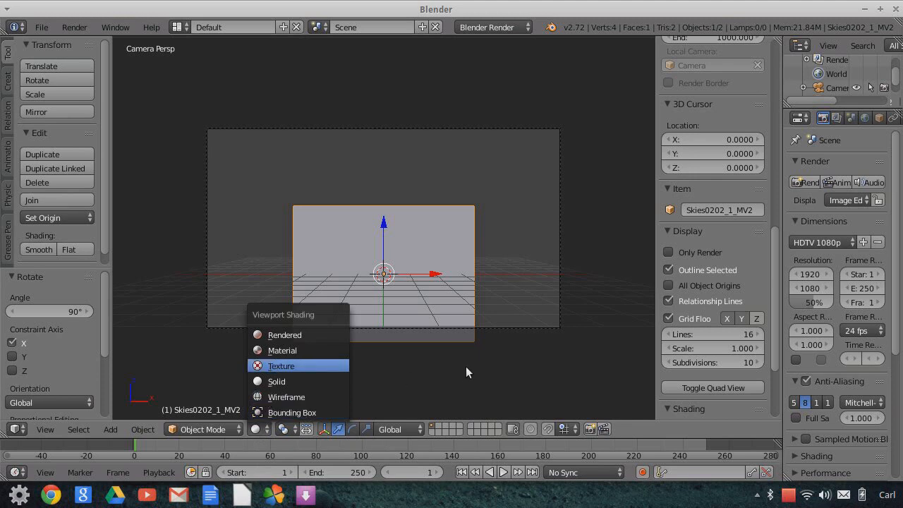
pyautogui.press('Return')
pyautogui.press('g')
pyautogui.press('z')
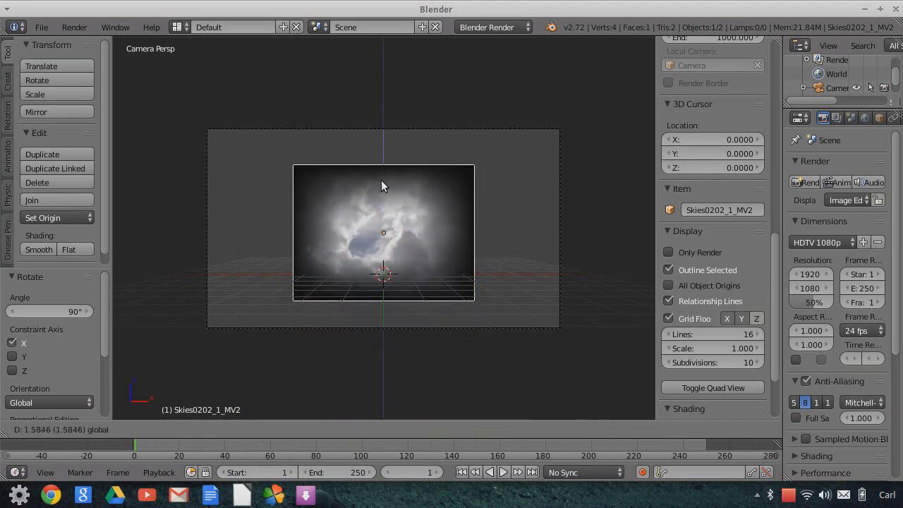
pyautogui.click(426, 145)
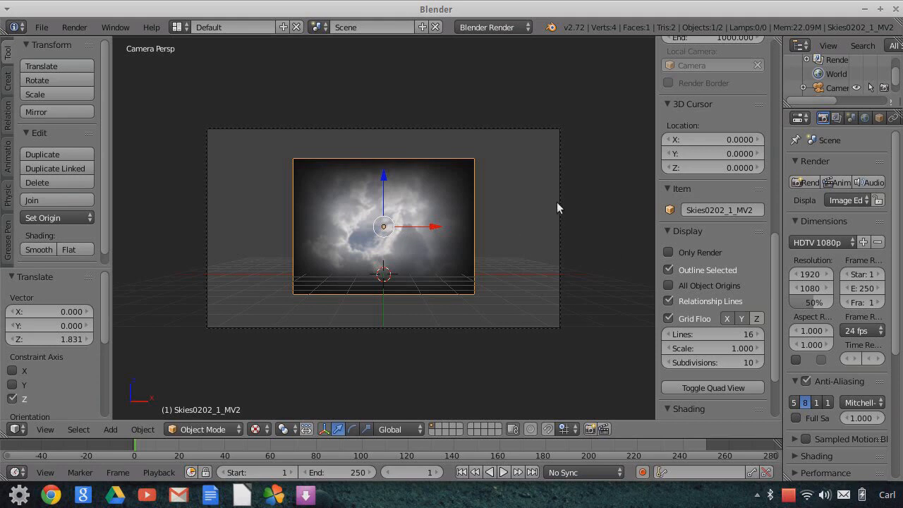
# Set the world's horizon color to black
pyautogui.click(864, 117)
pyautogui.click(809, 353)
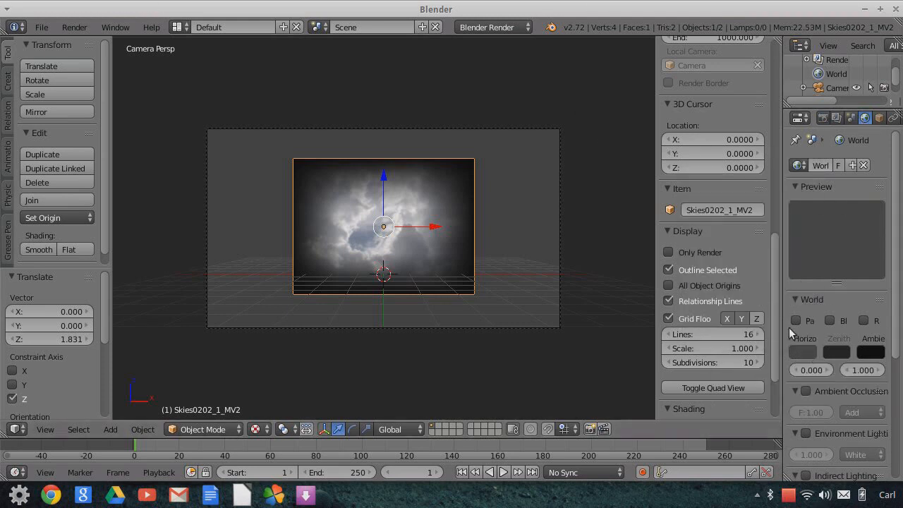
pyautogui.click(802, 353)
pyautogui.moveTo(807, 247); pyautogui.dragTo(808, 268)
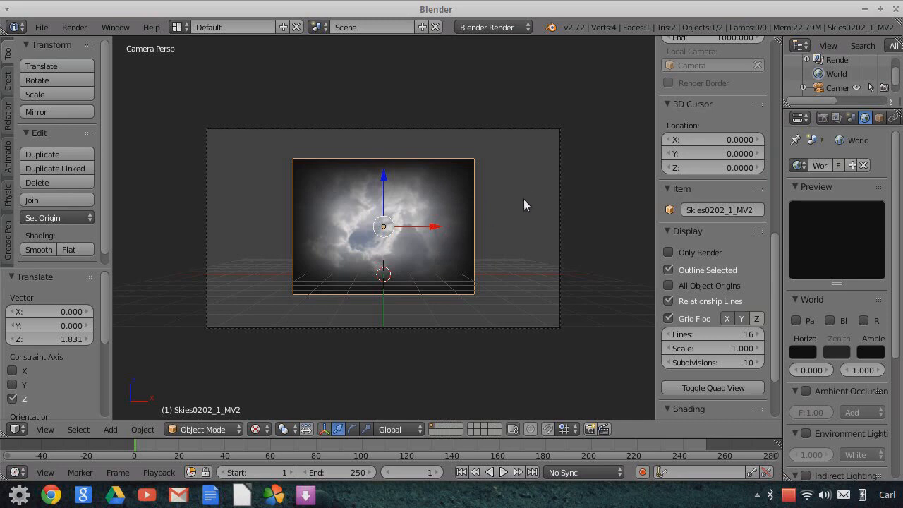
# Move the cloud plane about 188 units away from the camera along the global Y axis
pyautogui.click(809, 354)
pyautogui.scroll(3, 416, 237)
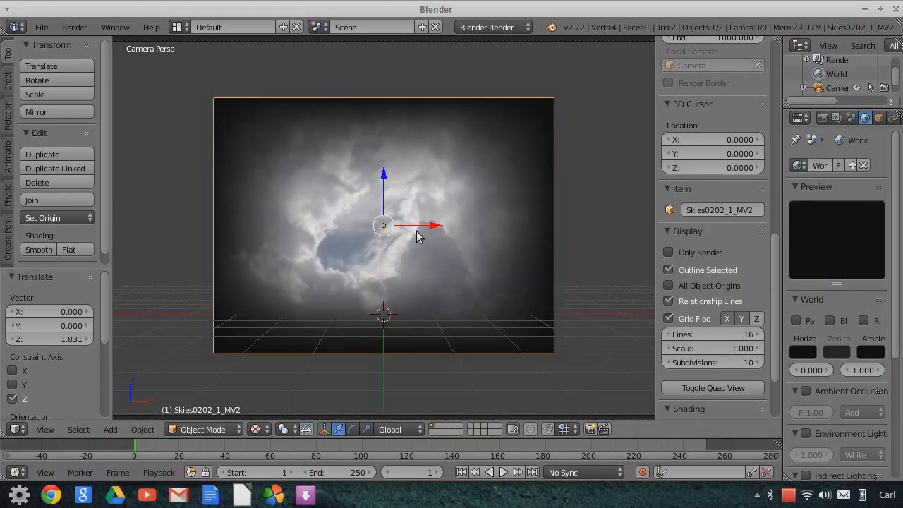
pyautogui.scroll(-1, 419, 236)
pyautogui.scroll(-1, 420, 237)
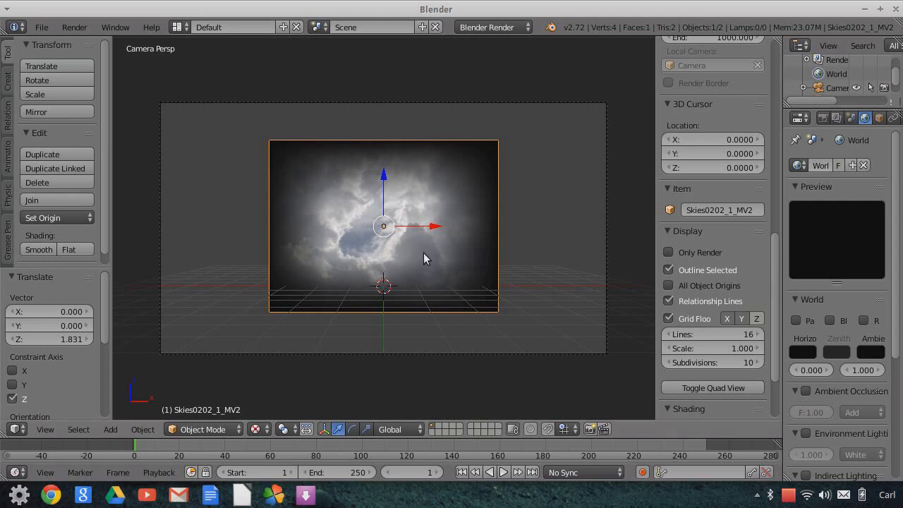
pyautogui.press('g')
pyautogui.press('y')
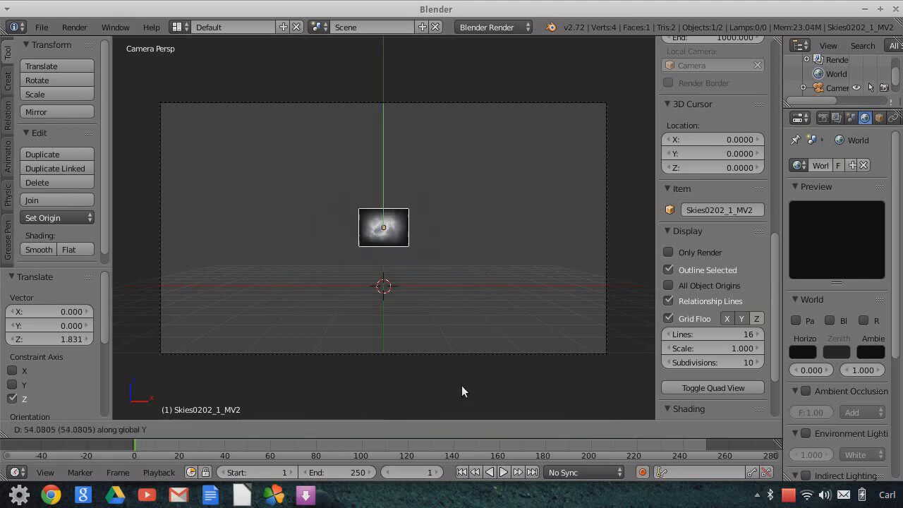
pyautogui.click(481, 104)
# Widen the Outliner and Properties editors and make the Outliner taller so that all scene objects are listed
pyautogui.moveTo(575, 137); pyautogui.dragTo(596, 182, button='middle')
pyautogui.scroll(-6, 527, 177)
pyautogui.scroll(-2, 456, 229)
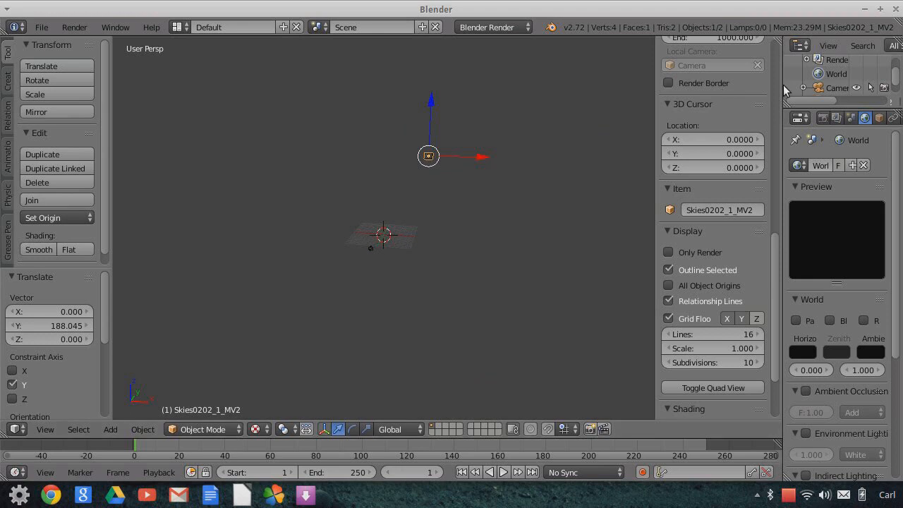
pyautogui.moveTo(784, 90); pyautogui.dragTo(719, 94)
pyautogui.moveTo(708, 101); pyautogui.dragTo(704, 101)
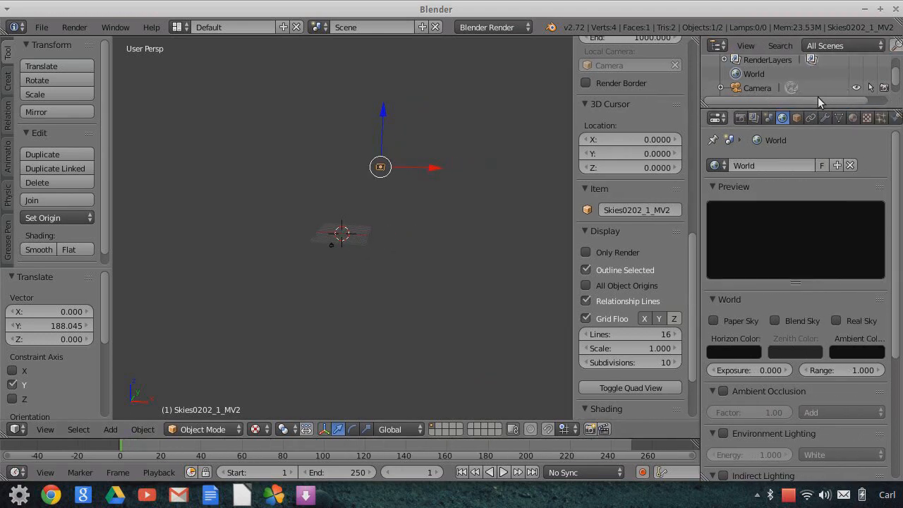
pyautogui.moveTo(819, 103); pyautogui.dragTo(809, 153)
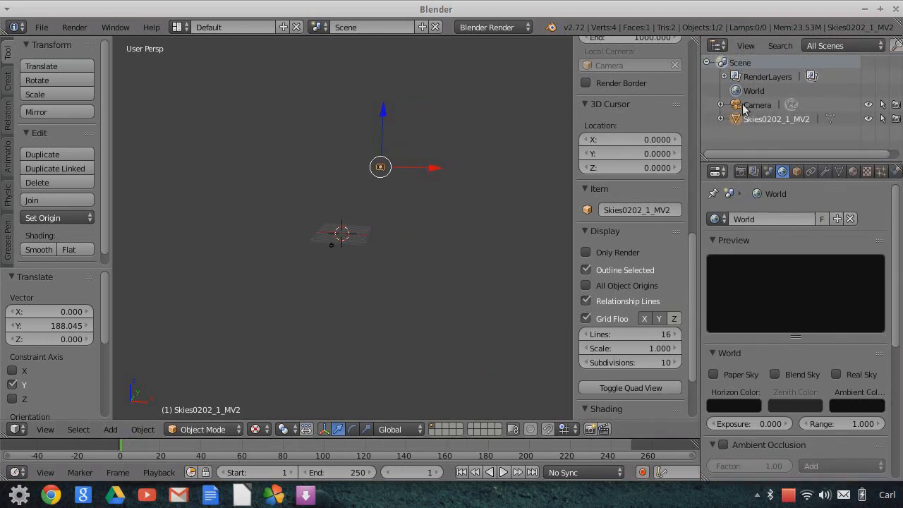
# Set the camera's clipping end distance to 1000
pyautogui.click(757, 104)
pyautogui.click(825, 173)
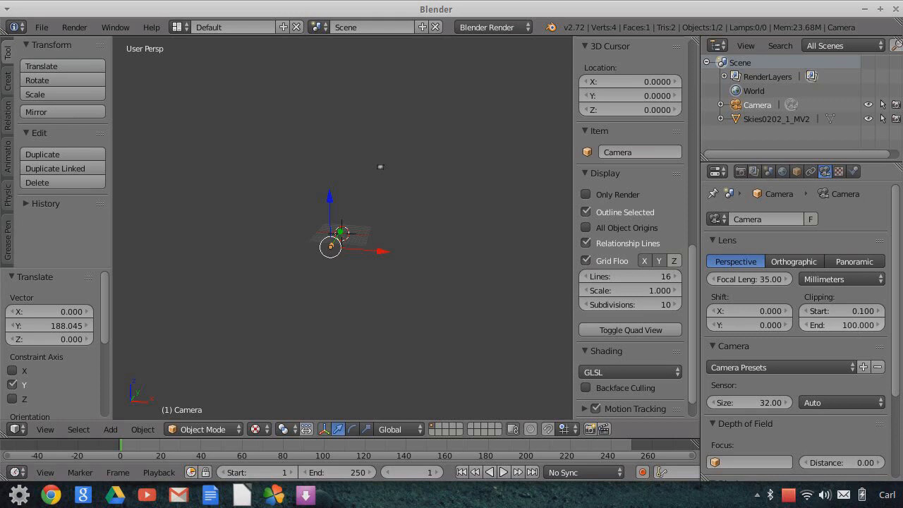
pyautogui.click(850, 328)
pyautogui.write('100')
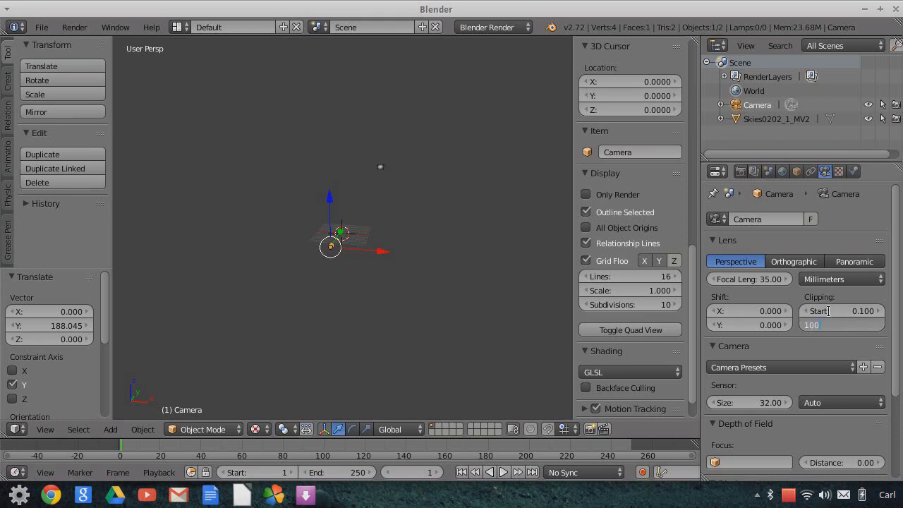
pyautogui.write('0')
pyautogui.press('Return')
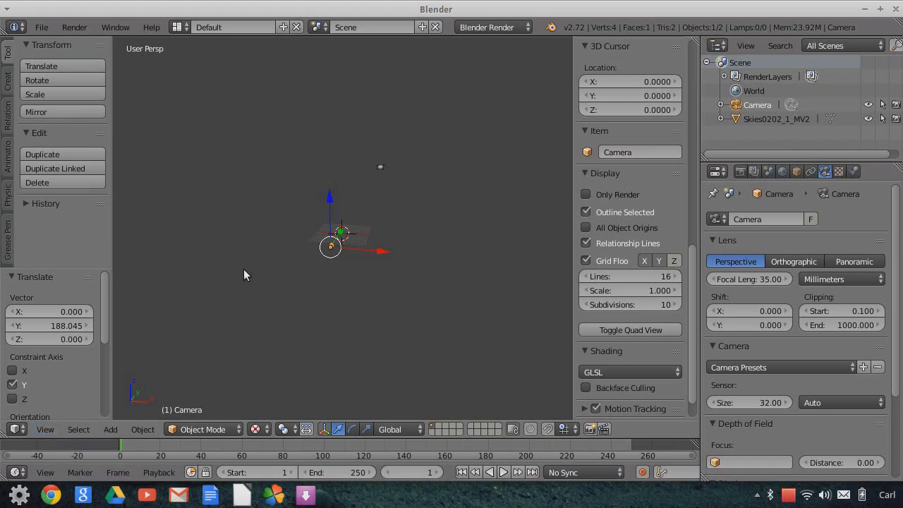
# Inspect the distant cloud plane through the camera and from an orbited view, and return to the camera view
pyautogui.click(47, 430)
pyautogui.click(65, 379)
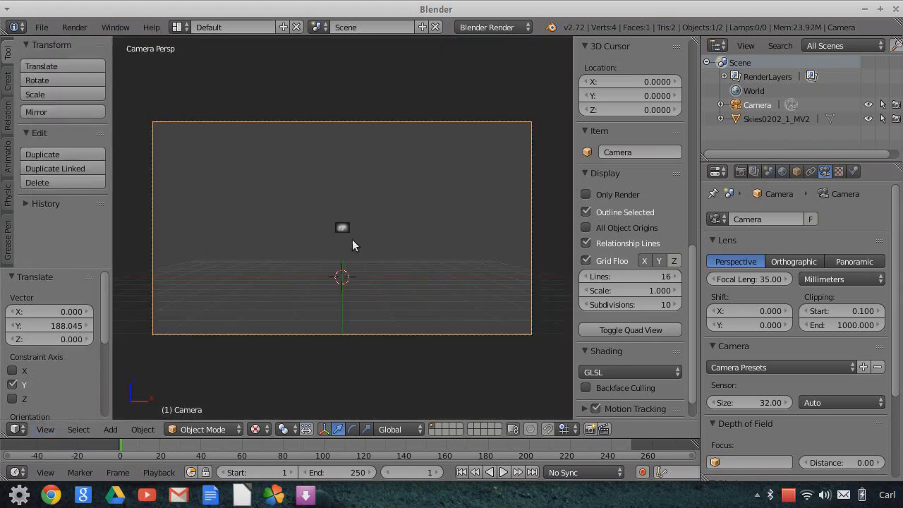
pyautogui.moveTo(378, 233); pyautogui.dragTo(338, 271, button='middle')
pyautogui.scroll(-4, 498, 149)
pyautogui.moveTo(497, 139); pyautogui.dragTo(545, 108, button='middle')
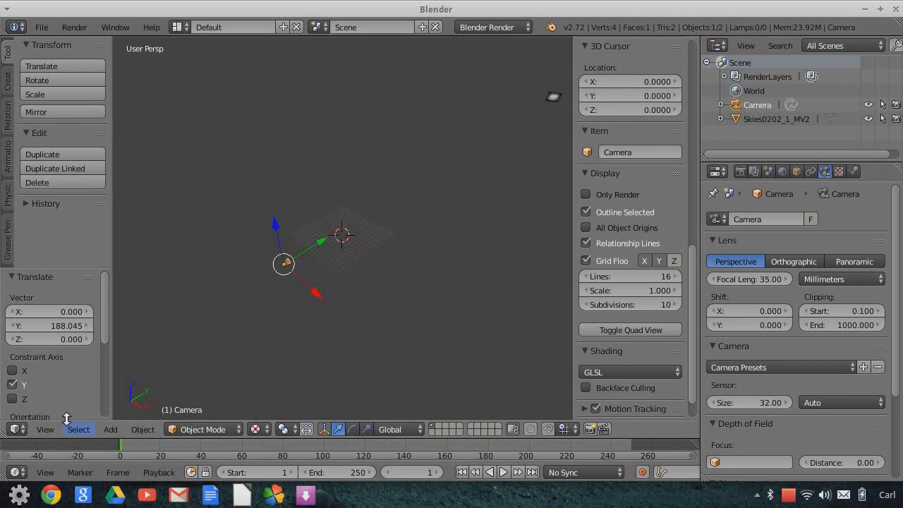
pyautogui.click(45, 429)
pyautogui.click(65, 376)
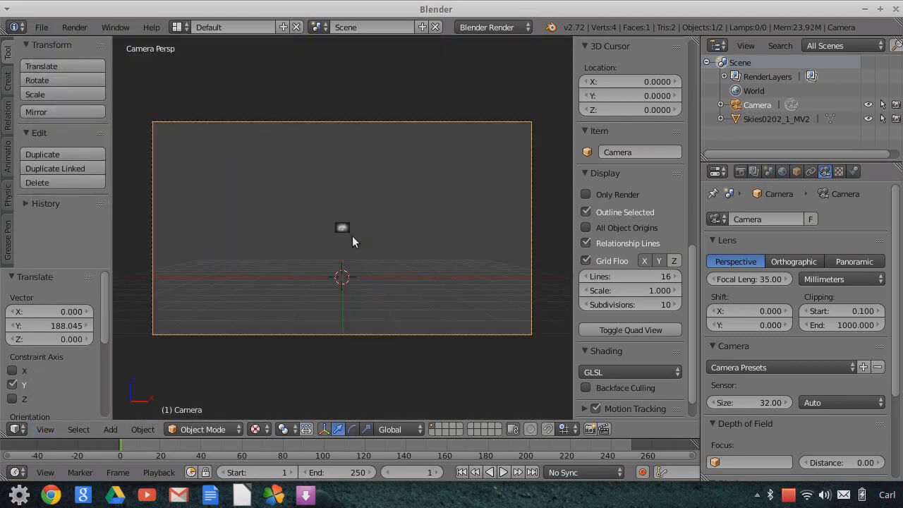
# Scale the cloud plane up in several passes, the last by about 1.412, until it extends beyond the camera frame
pyautogui.click(748, 119)
pyautogui.press('s')
pyautogui.click(514, 329)
pyautogui.press('s')
pyautogui.click(442, 296)
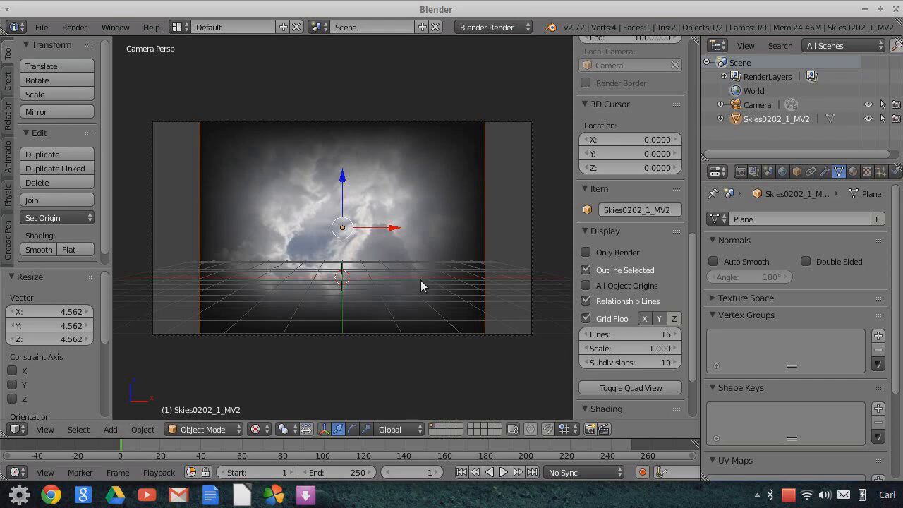
pyautogui.press('s')
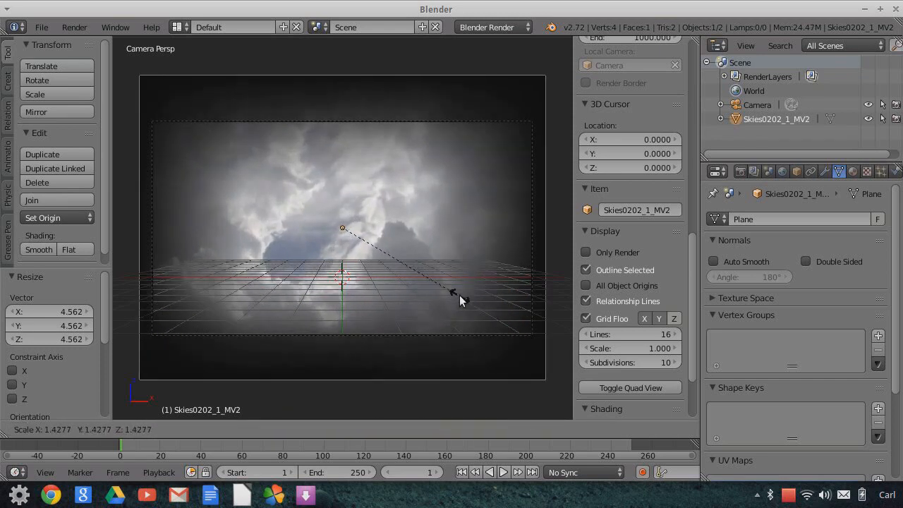
pyautogui.click(457, 301)
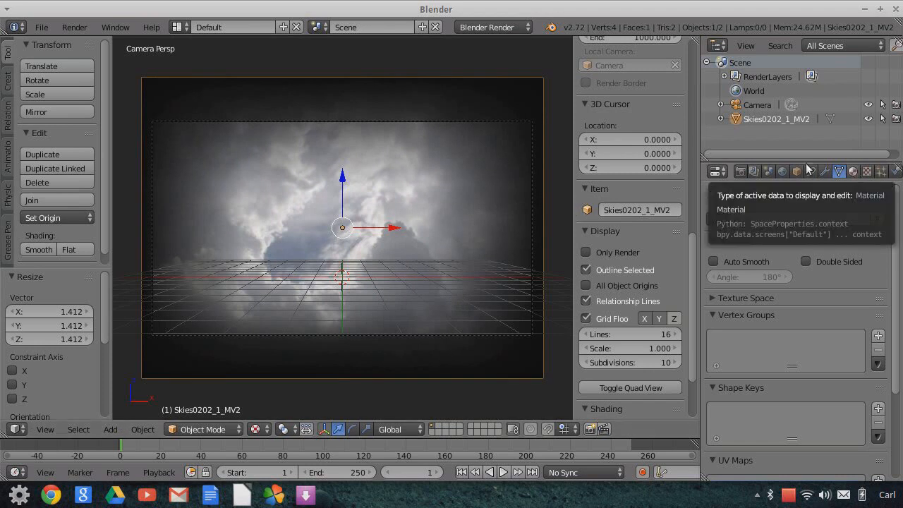
# Switch the render engine to Blender Game and set the cloud material's alpha blend mode to Add
pyautogui.click(496, 28)
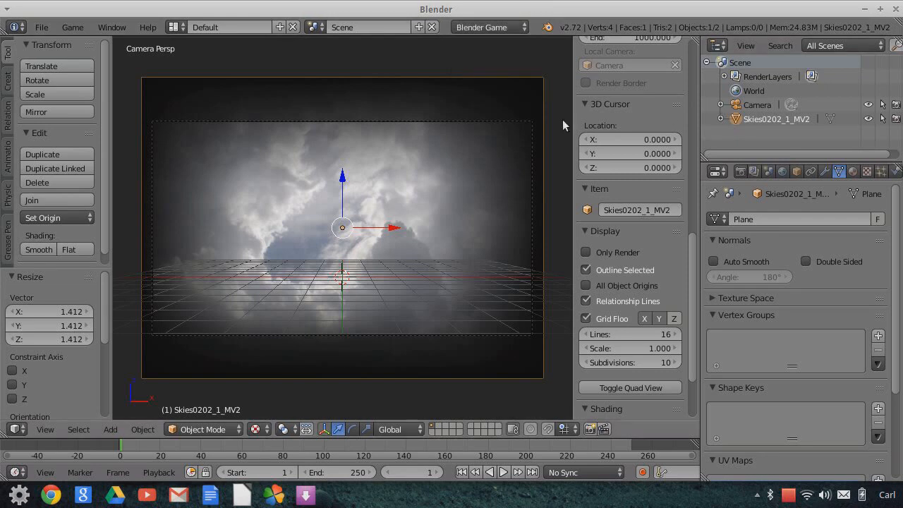
pyautogui.click(853, 171)
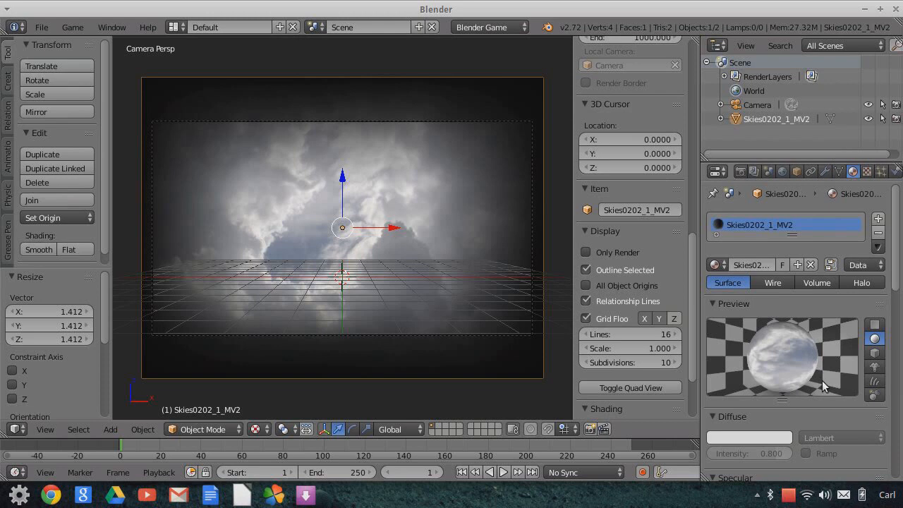
pyautogui.scroll(-10, 822, 380)
pyautogui.scroll(-2, 822, 380)
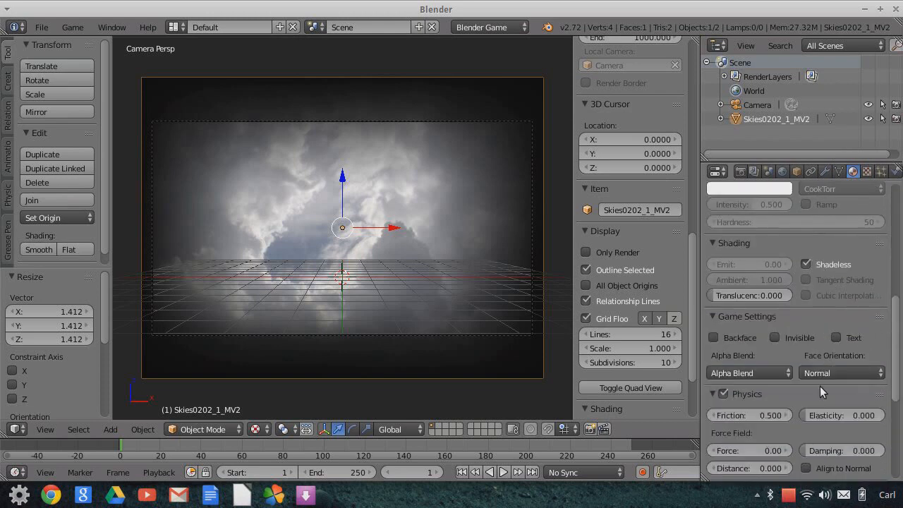
pyautogui.scroll(4, 765, 362)
pyautogui.scroll(7, 766, 362)
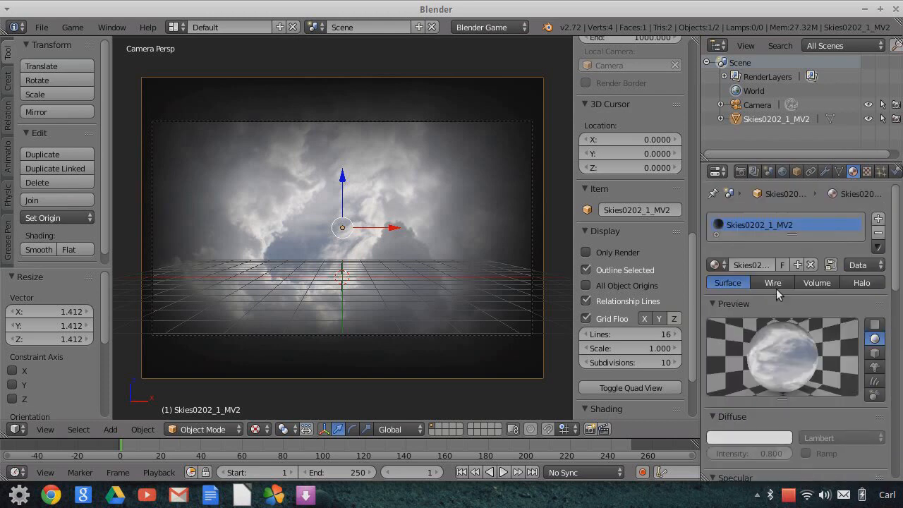
pyautogui.scroll(-9, 776, 346)
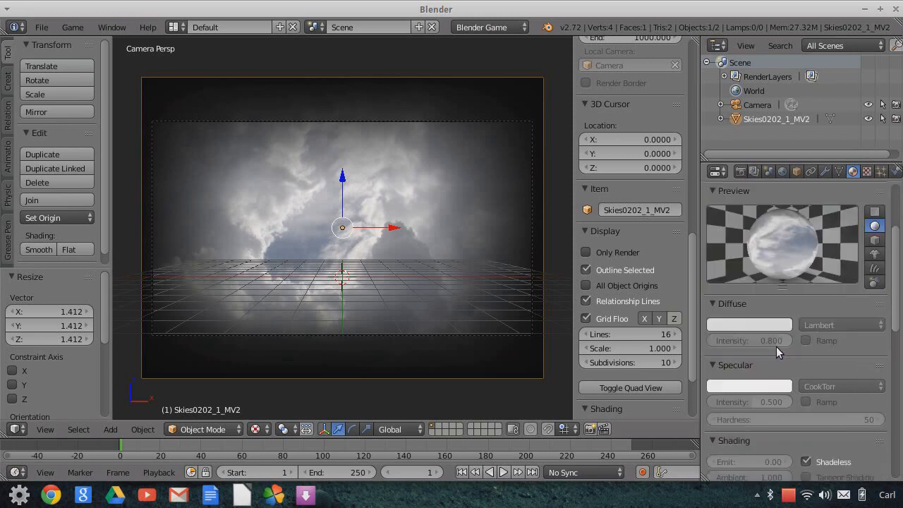
pyautogui.scroll(-3, 776, 352)
pyautogui.click(769, 345)
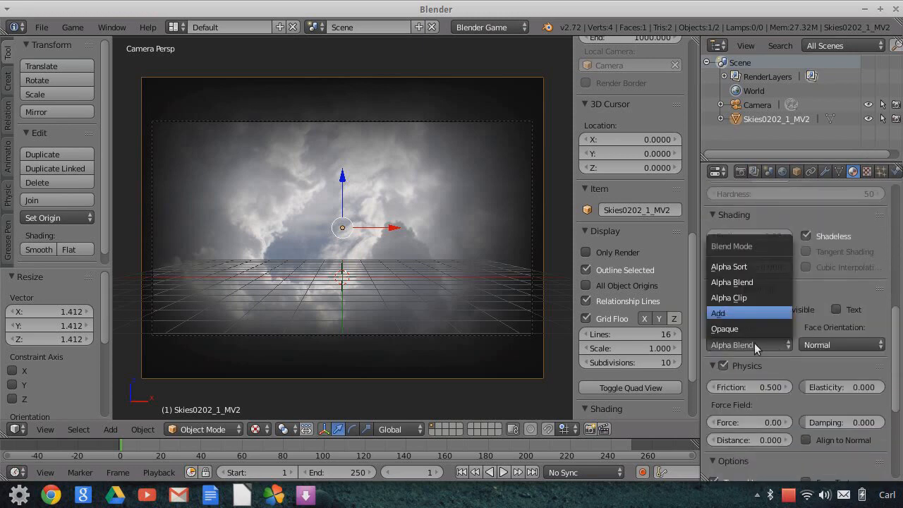
pyautogui.click(726, 314)
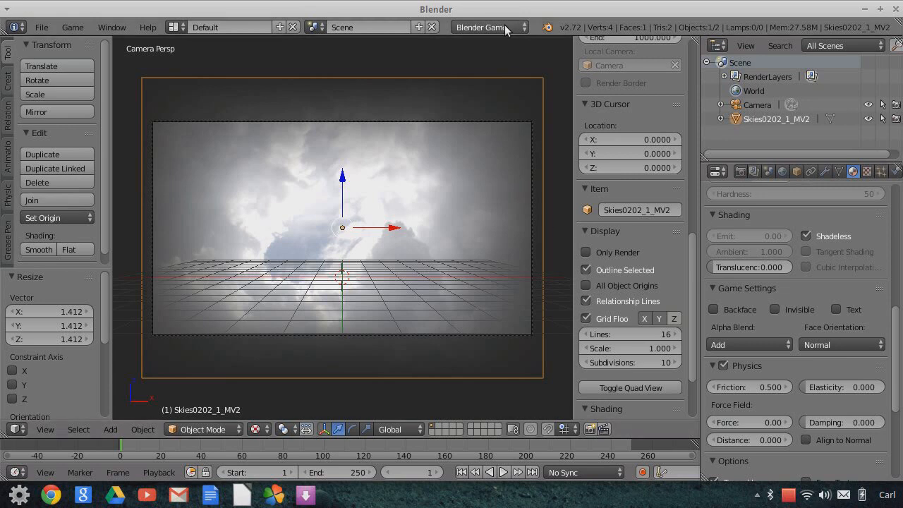
# Set the cloud texture's influence blend type to Multiply
pyautogui.scroll(8, 869, 218)
pyautogui.scroll(3, 872, 225)
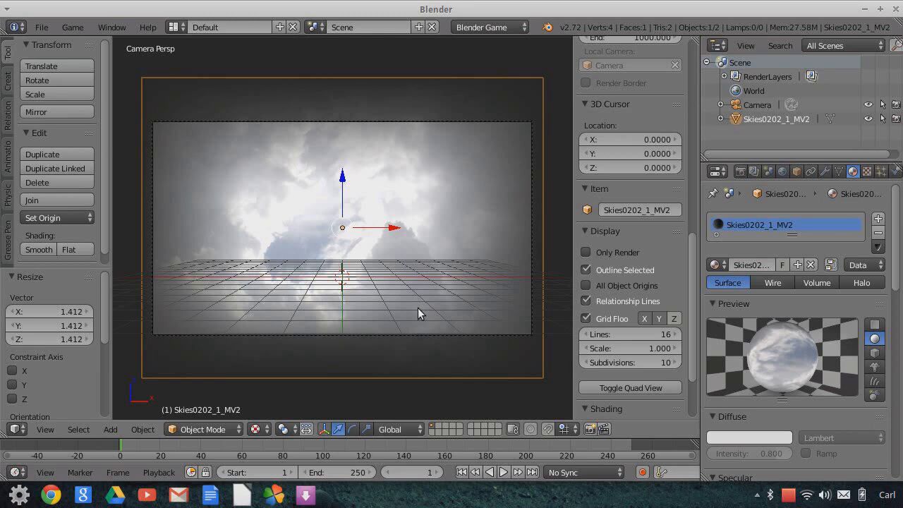
pyautogui.click(867, 172)
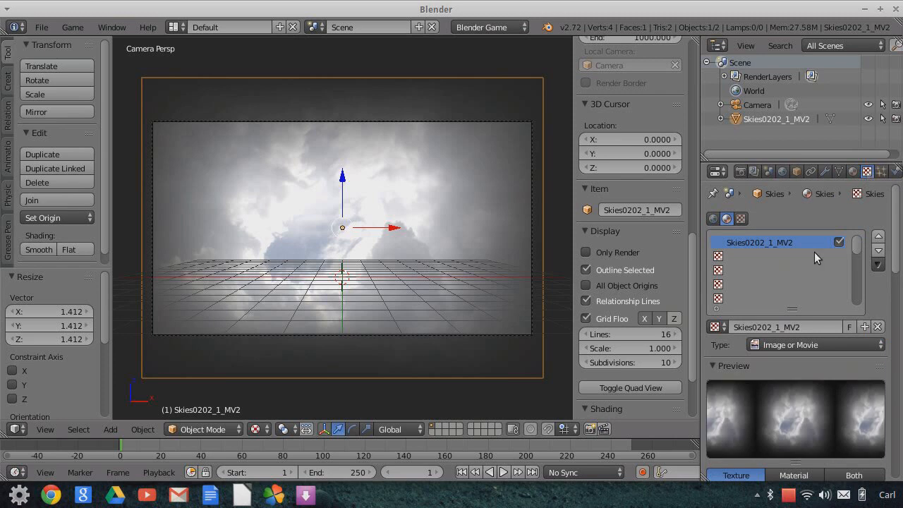
pyautogui.scroll(-12, 794, 419)
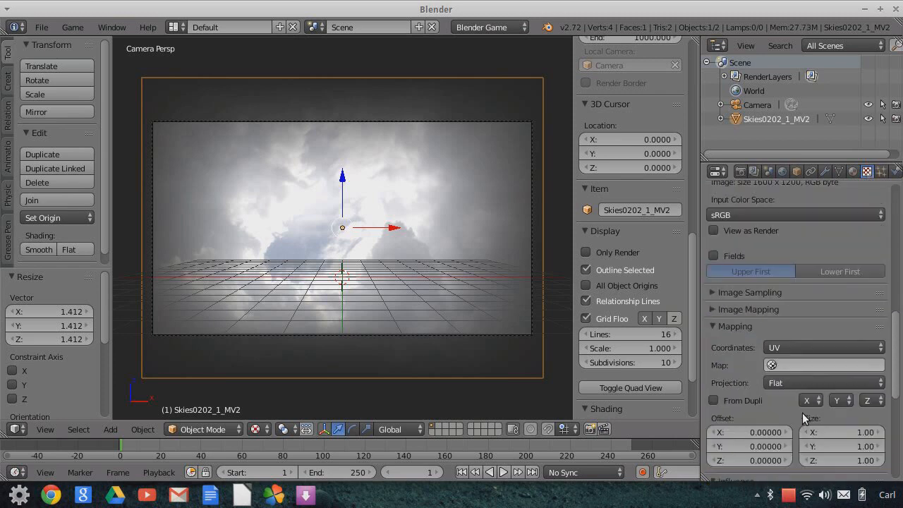
pyautogui.scroll(-8, 795, 374)
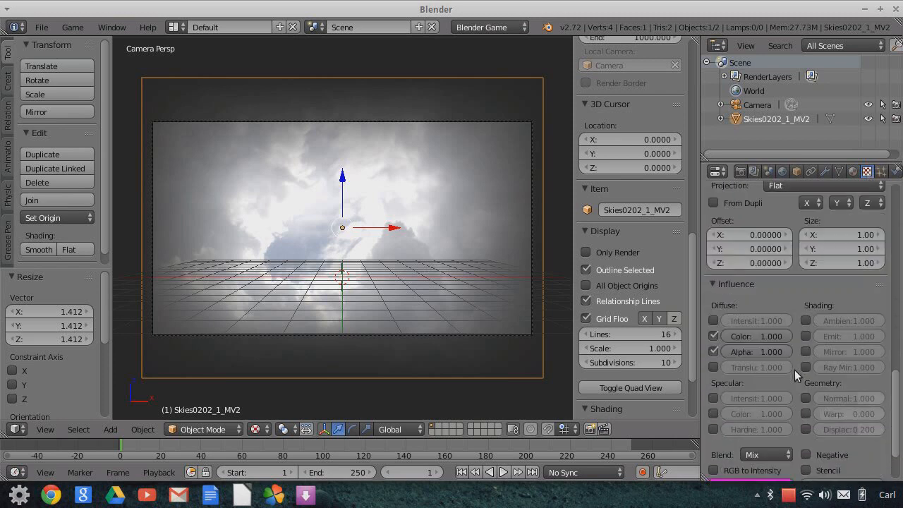
pyautogui.scroll(-1, 795, 374)
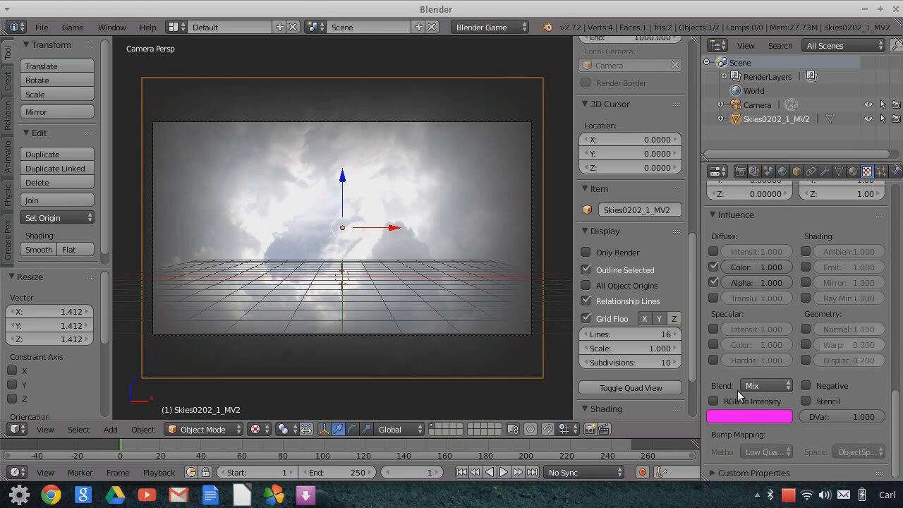
pyautogui.click(784, 386)
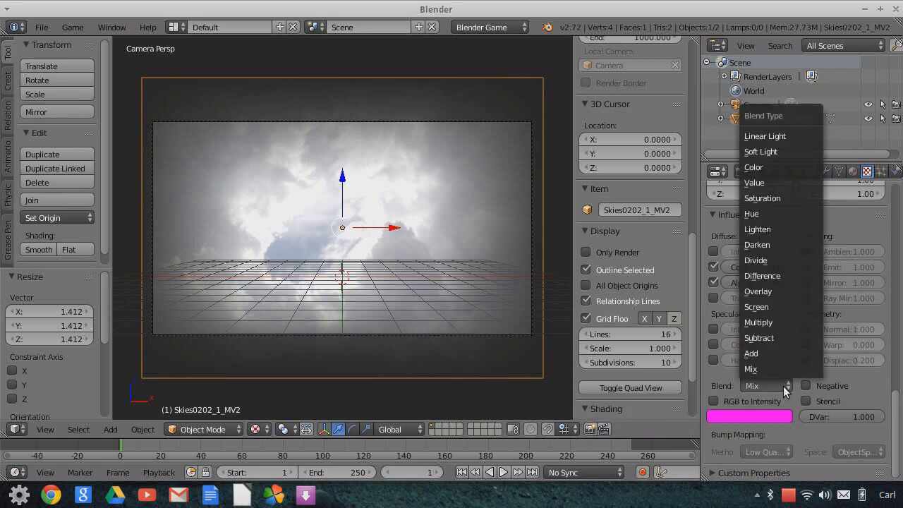
pyautogui.click(767, 323)
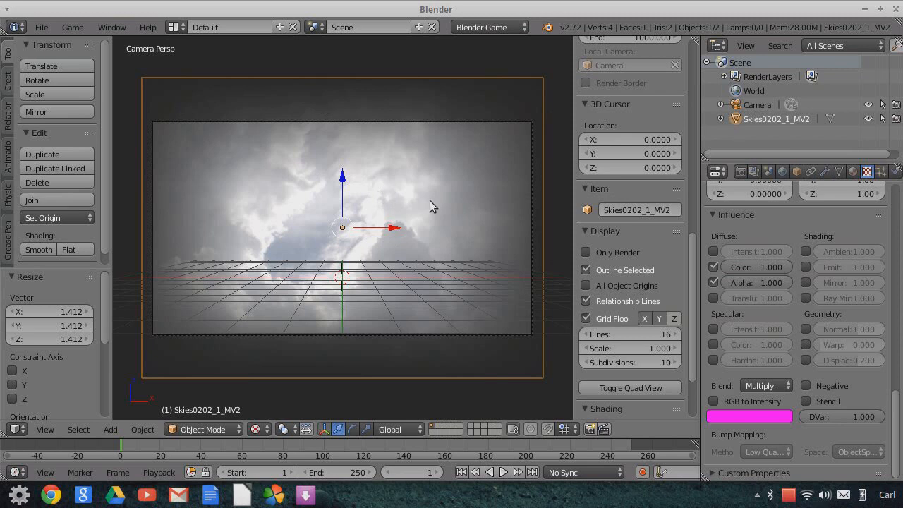
# Set the cloud material's diffuse intensity to 1.0 and its diffuse color to dark purple, about RGB 0.222, 0.109, 0.253
pyautogui.click(853, 171)
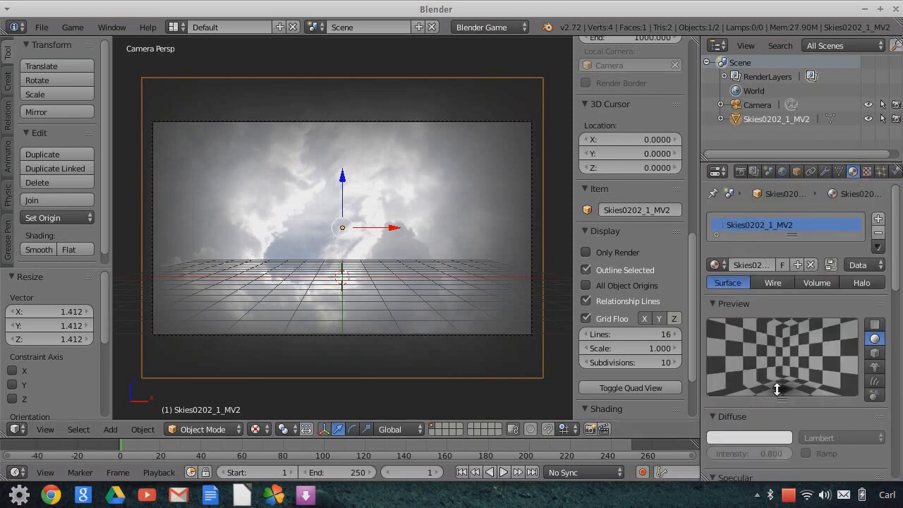
pyautogui.scroll(-3, 783, 400)
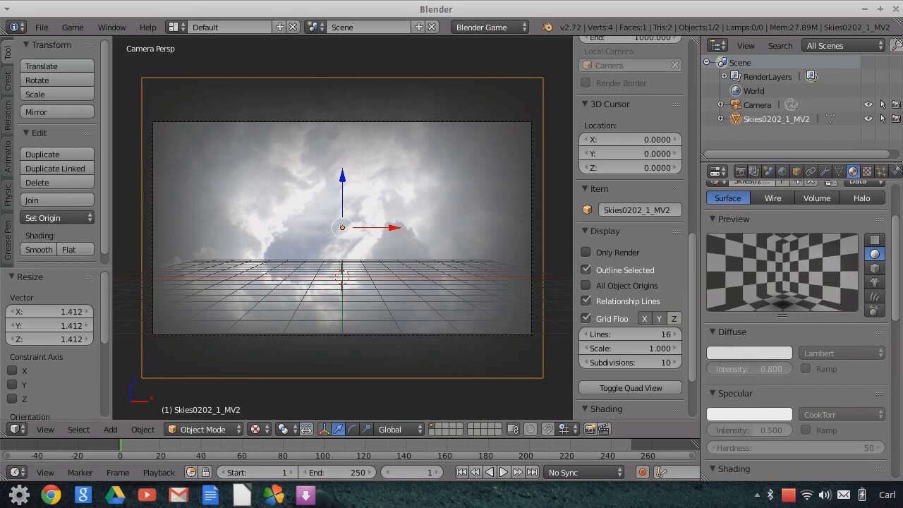
pyautogui.moveTo(793, 368); pyautogui.dragTo(798, 368)
pyautogui.click(756, 354)
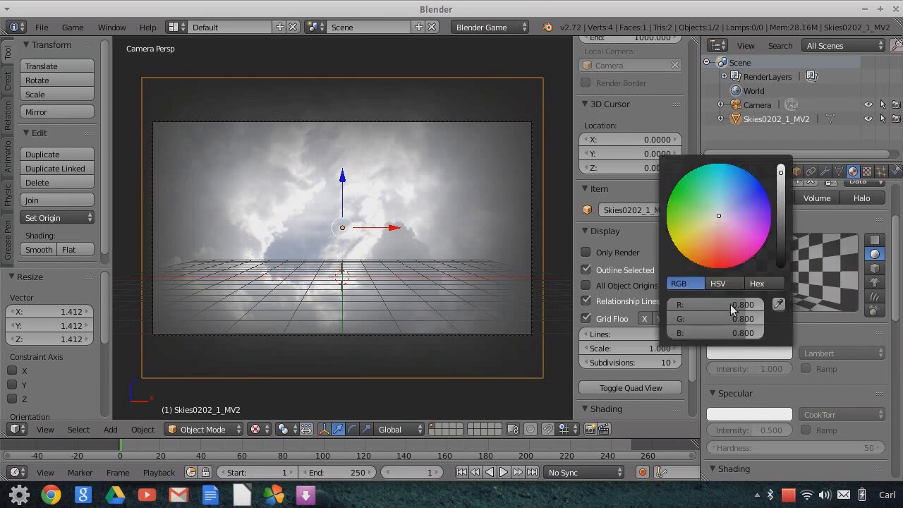
pyautogui.click(737, 224)
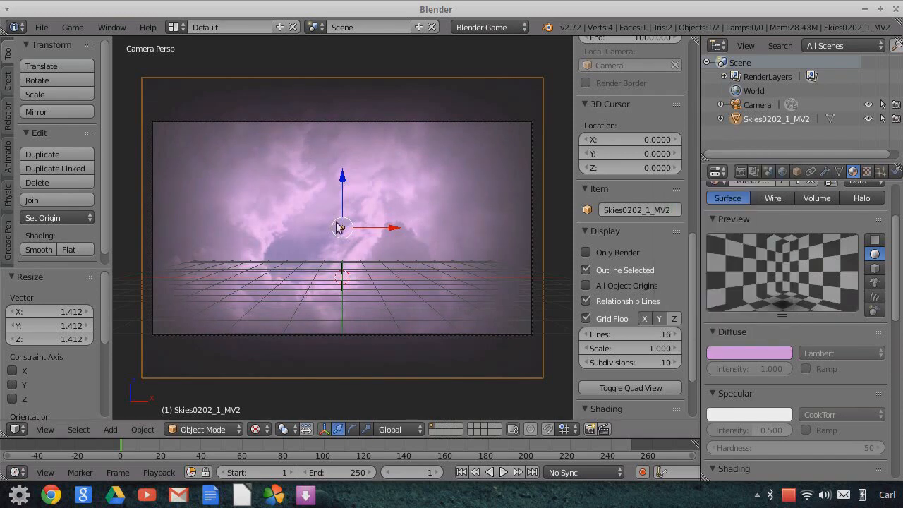
pyautogui.click(758, 353)
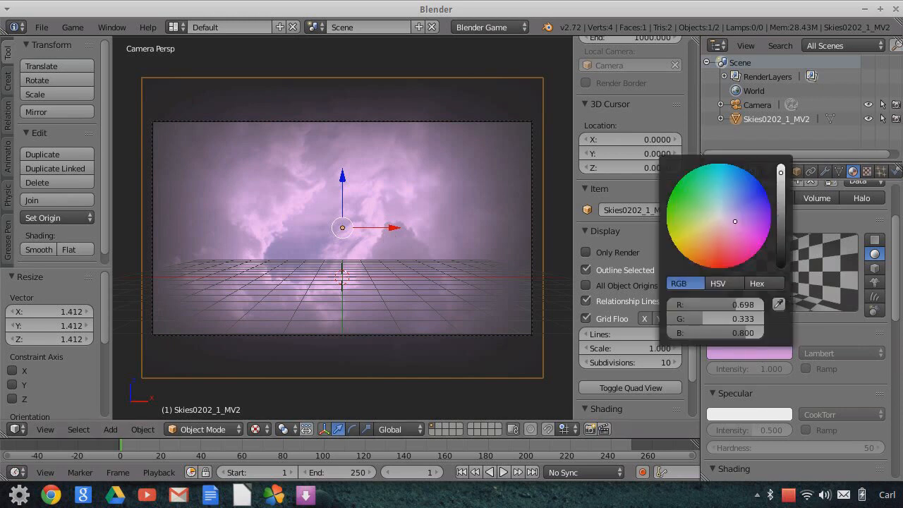
pyautogui.moveTo(780, 172); pyautogui.dragTo(780, 212)
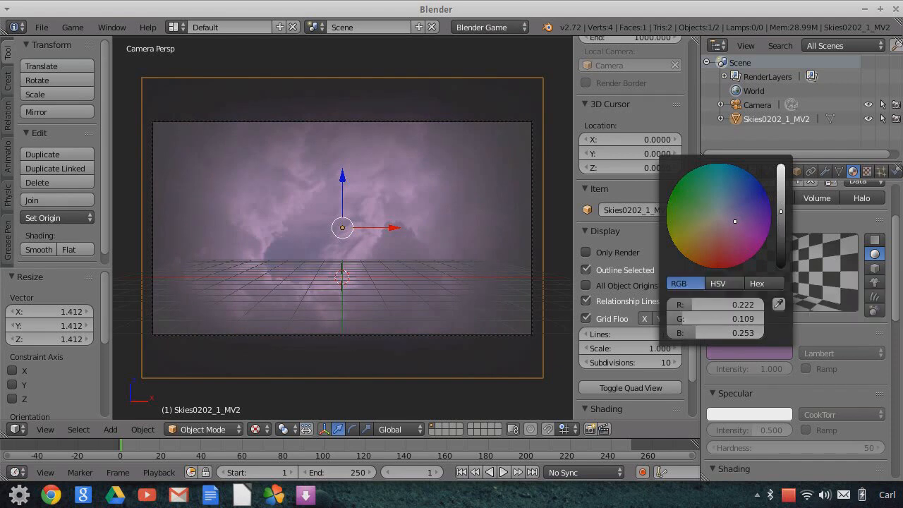
# Restrict the viewport display to rendered content only and darken the cloud material's diffuse color to a very dark purple
pyautogui.click(585, 252)
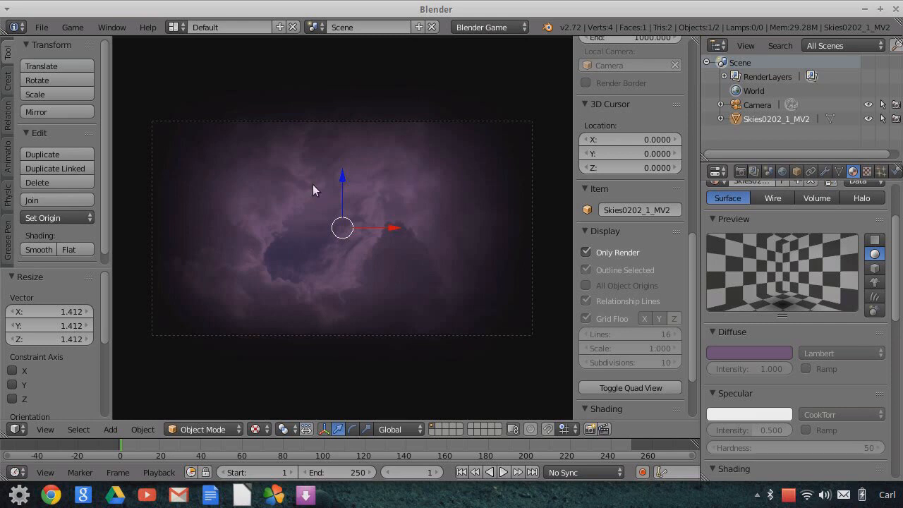
pyautogui.click(746, 349)
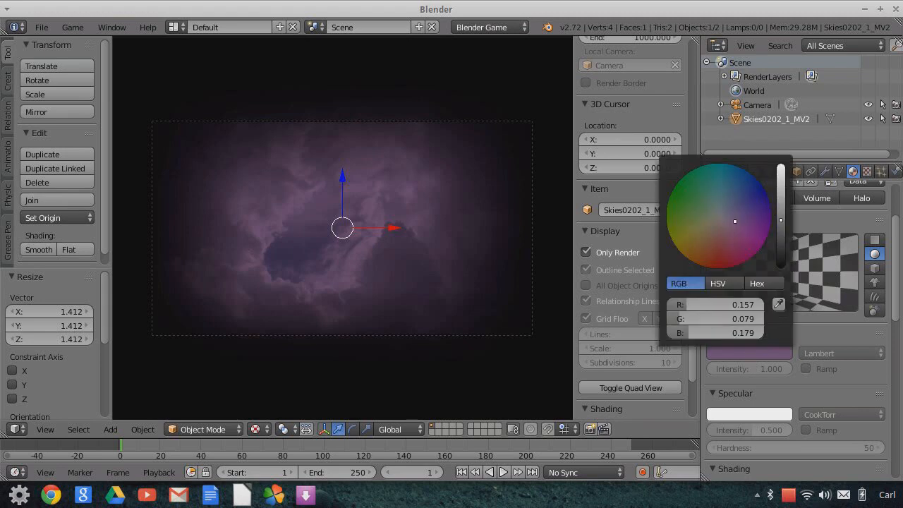
pyautogui.click(781, 233)
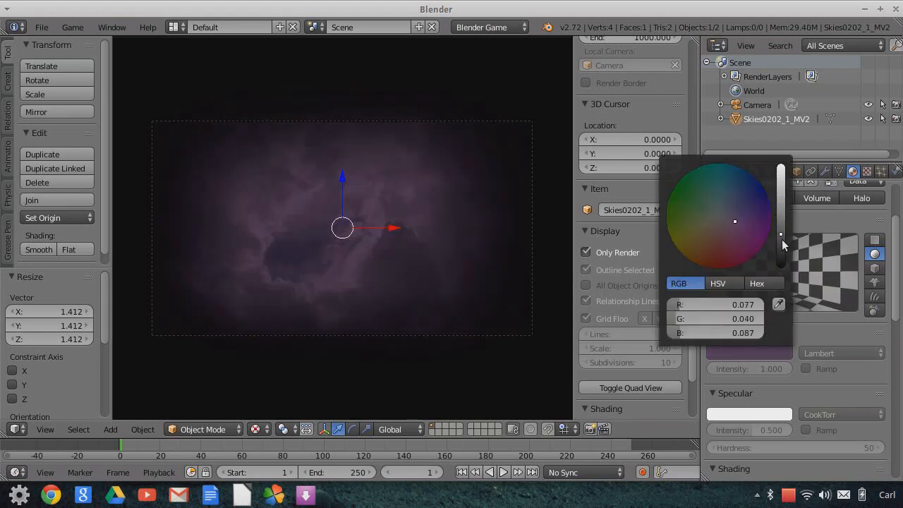
pyautogui.click(782, 240)
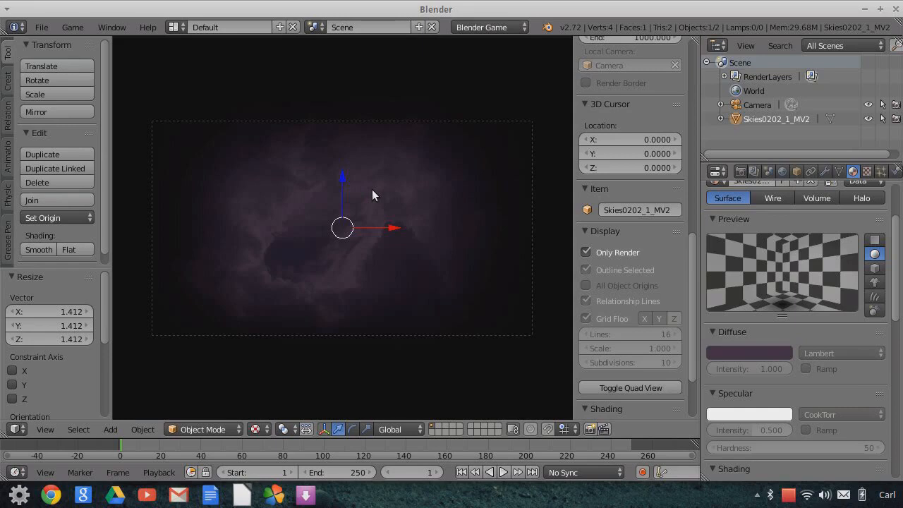
# Inspect the darkened cloud plane from outside the camera and return to the camera view
pyautogui.moveTo(434, 217); pyautogui.dragTo(398, 251, button='middle')
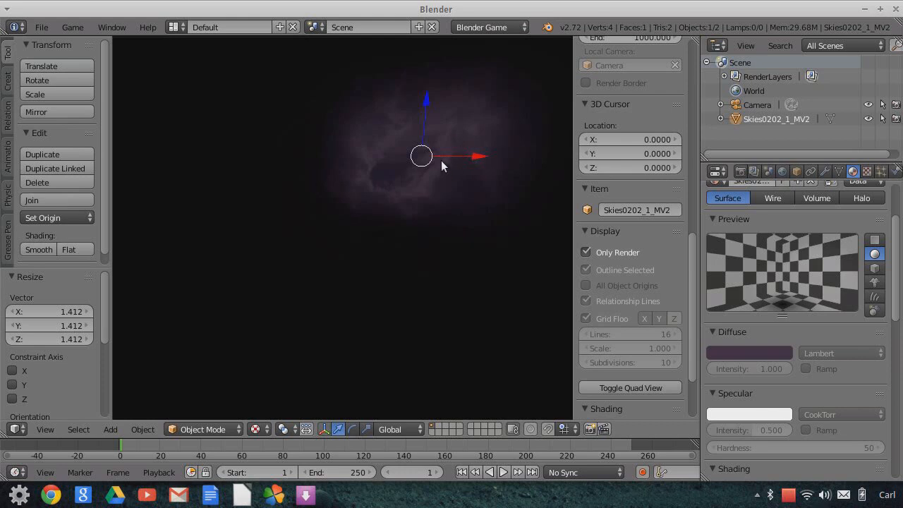
pyautogui.scroll(-2, 467, 218)
pyautogui.click(44, 429)
pyautogui.click(79, 429)
pyautogui.moveTo(46, 429)
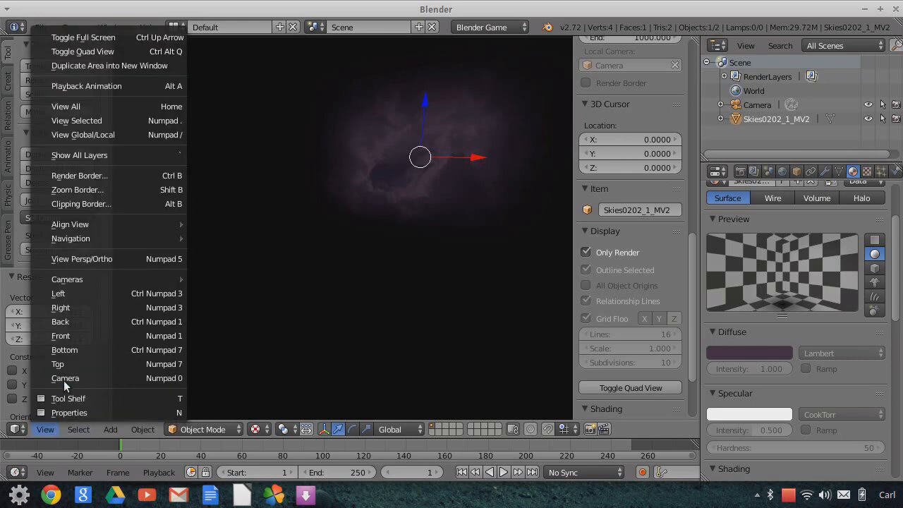
pyautogui.click(64, 379)
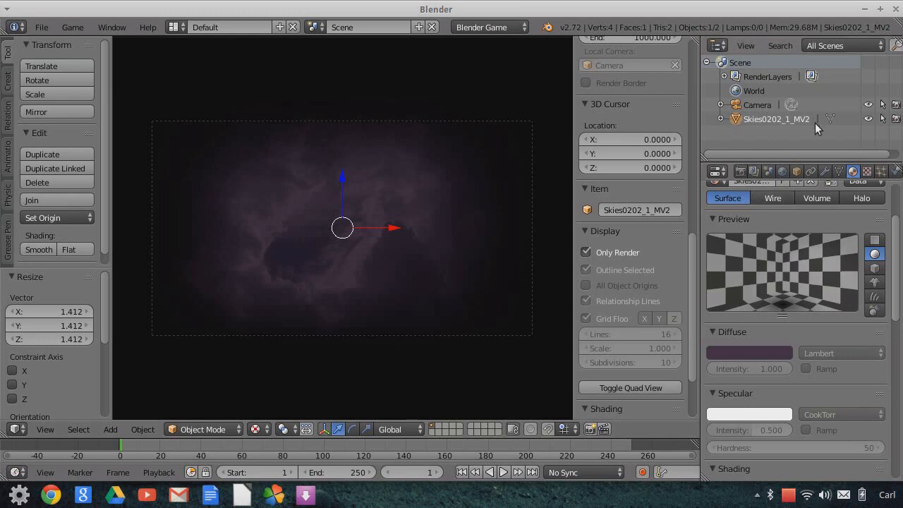
# Rename the cloud plane object to ZNebulae and enlarge the Outliner area downward
pyautogui.click(797, 171)
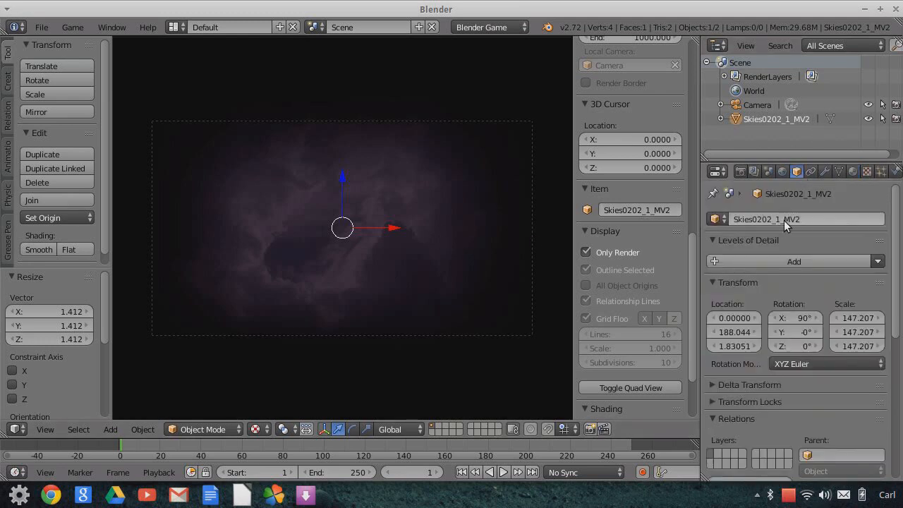
pyautogui.click(733, 219)
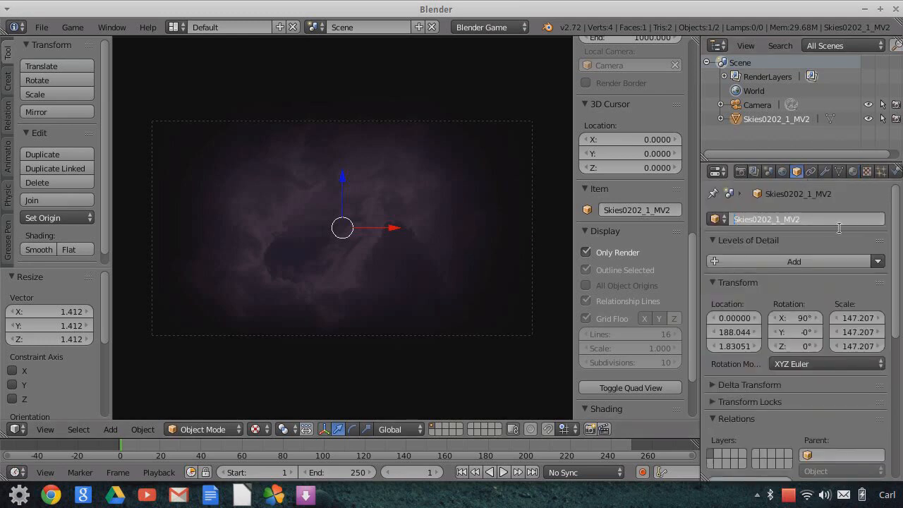
pyautogui.moveTo(821, 218); pyautogui.dragTo(693, 218)
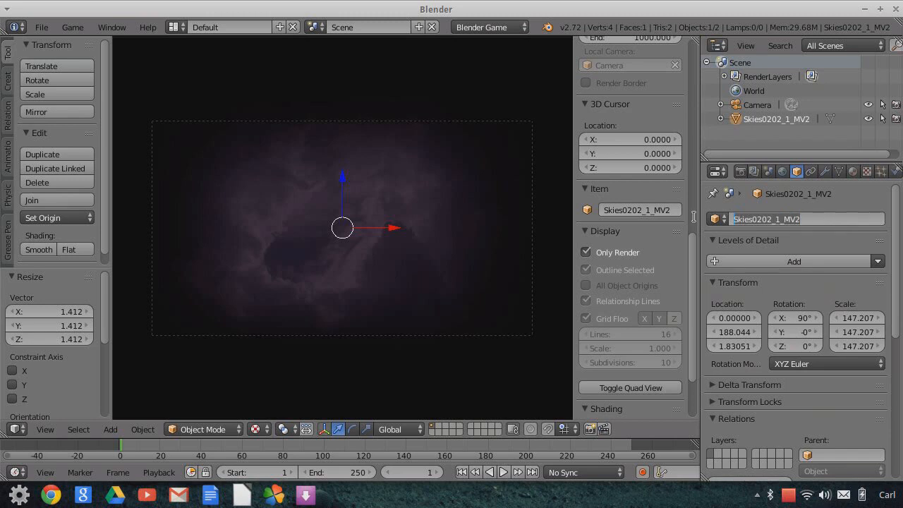
pyautogui.write('Nebulae')
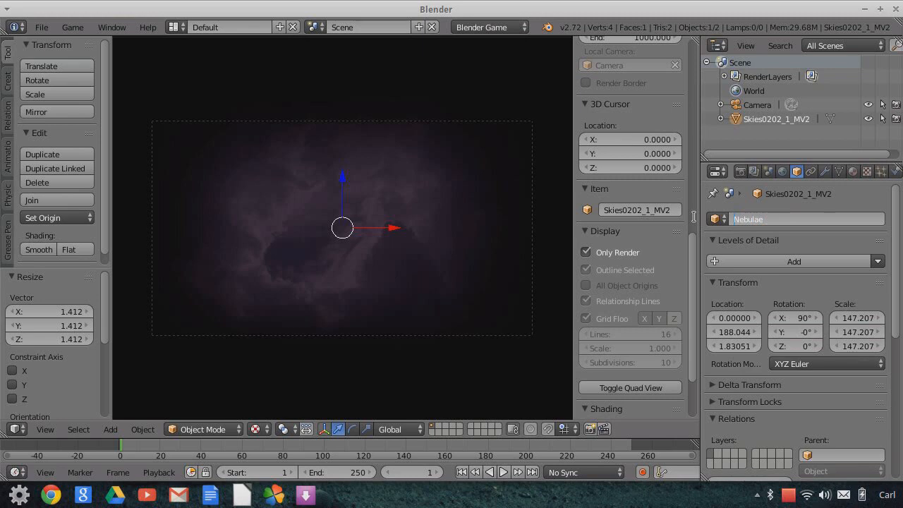
pyautogui.write('Z')
pyautogui.press('Return')
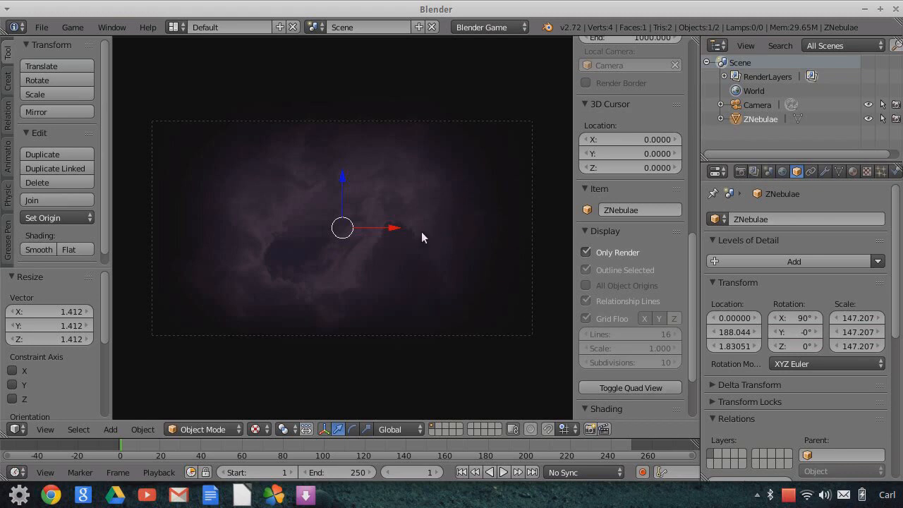
pyautogui.click(738, 221)
pyautogui.click(853, 201)
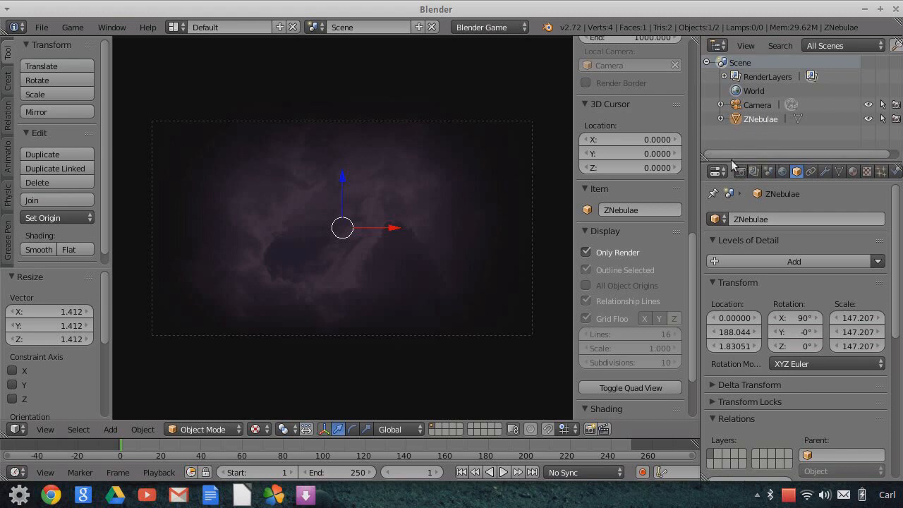
pyautogui.moveTo(732, 161); pyautogui.dragTo(732, 299)
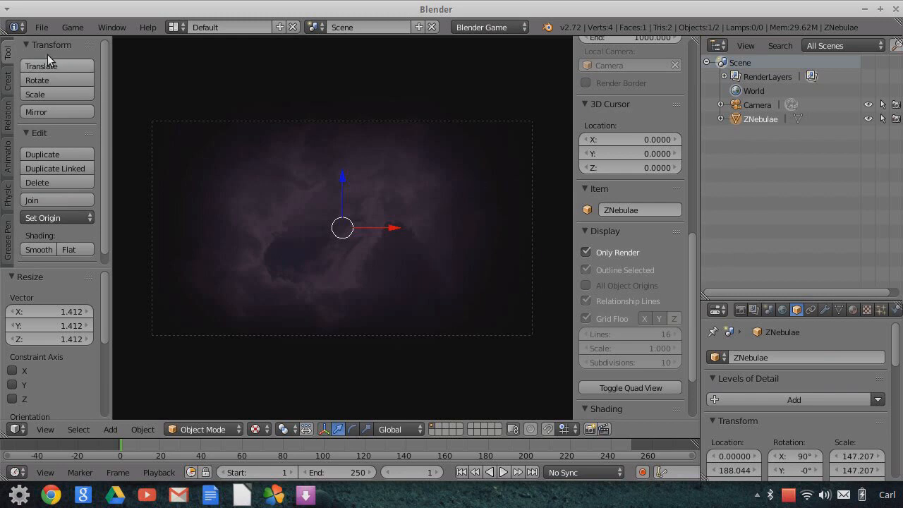
# Choose StarField.png from the SpaceTextures folder for import as an image plane and look through the import options
pyautogui.click(39, 27)
pyautogui.moveTo(94, 265)
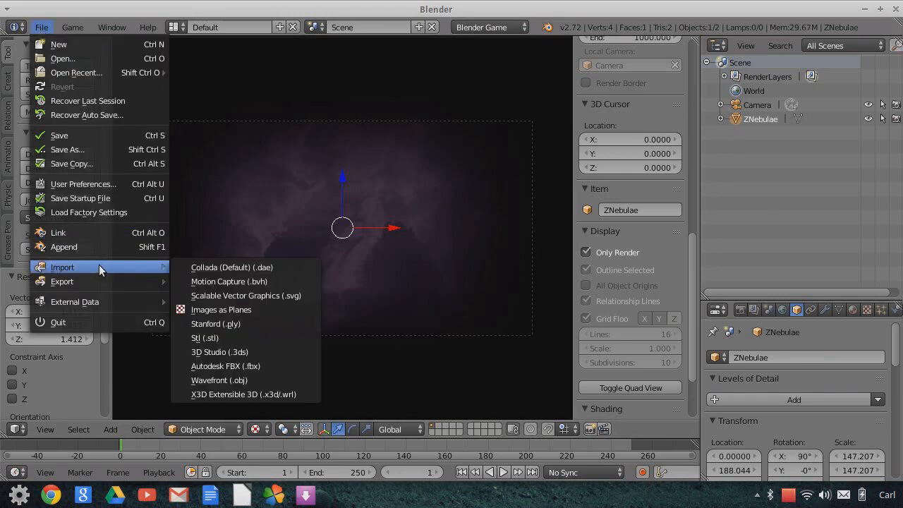
pyautogui.click(242, 308)
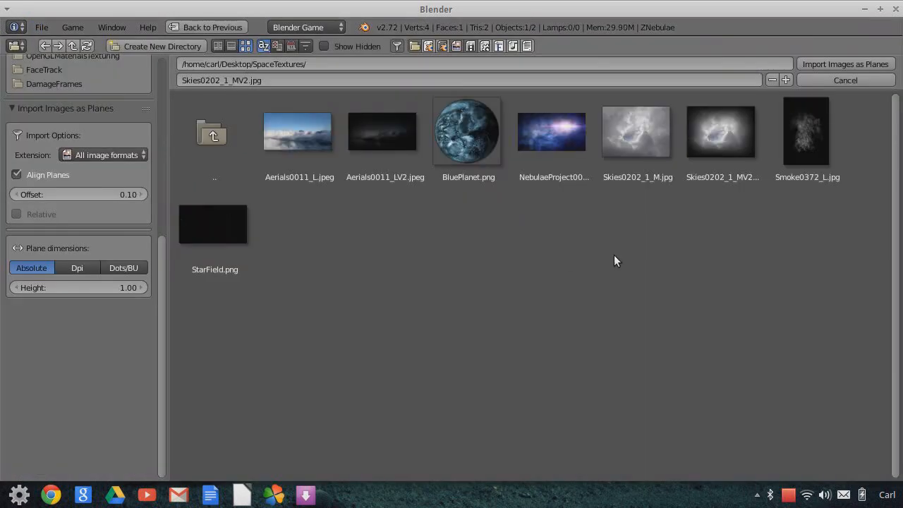
pyautogui.click(218, 227)
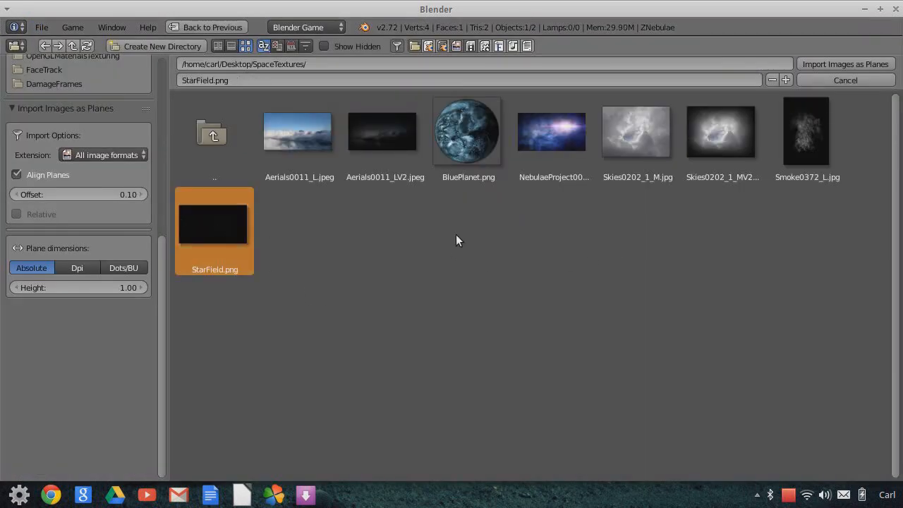
pyautogui.scroll(9, 154, 200)
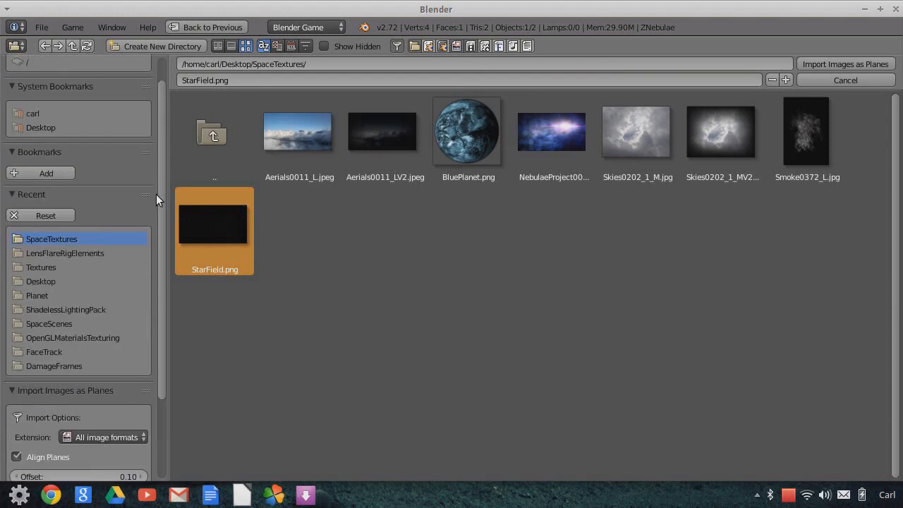
pyautogui.scroll(-2, 105, 313)
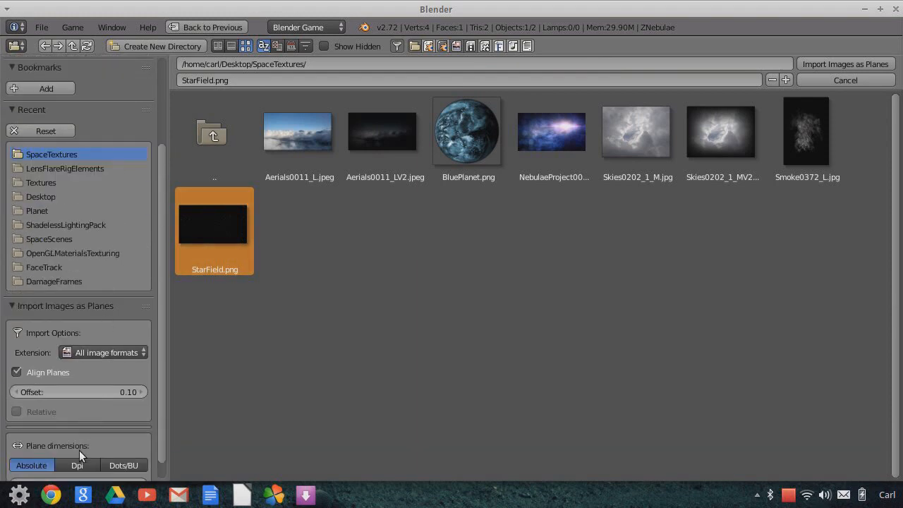
pyautogui.scroll(-1, 72, 382)
pyautogui.scroll(7, 71, 382)
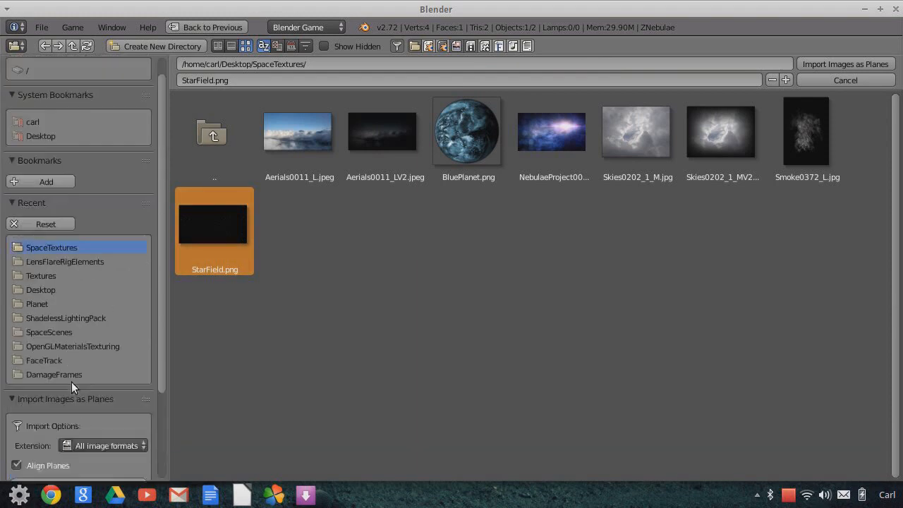
# Switch the render engine to Blender Render and import StarField.png as a plane with a shadeless, Z-transparent alpha material
pyautogui.click(323, 29)
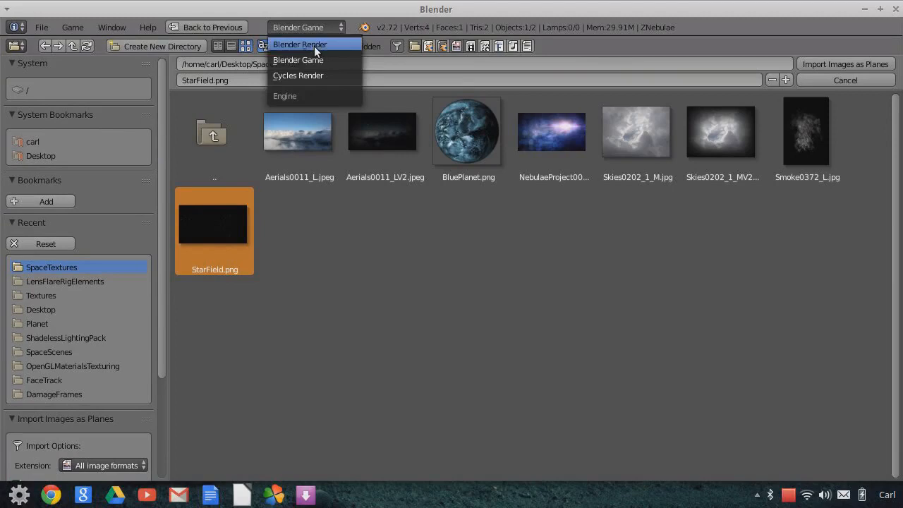
pyautogui.click(314, 44)
pyautogui.scroll(-8, 106, 310)
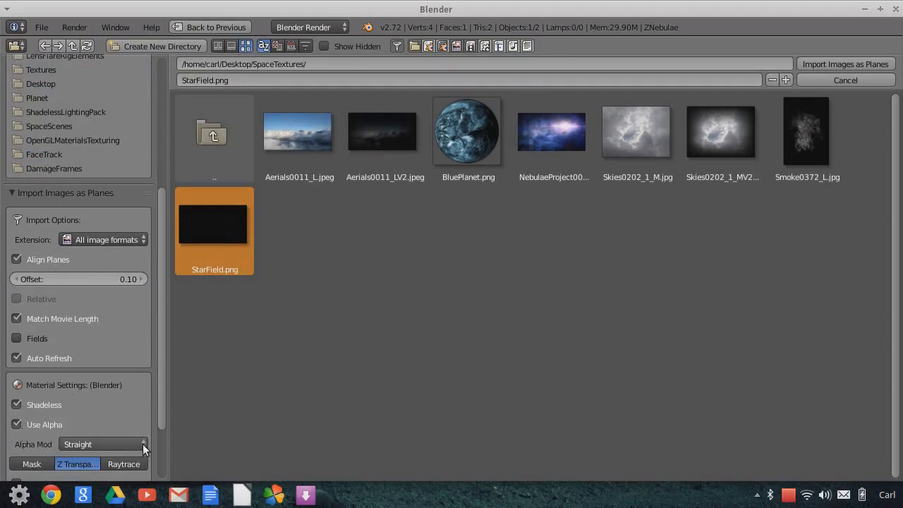
pyautogui.scroll(-2, 103, 414)
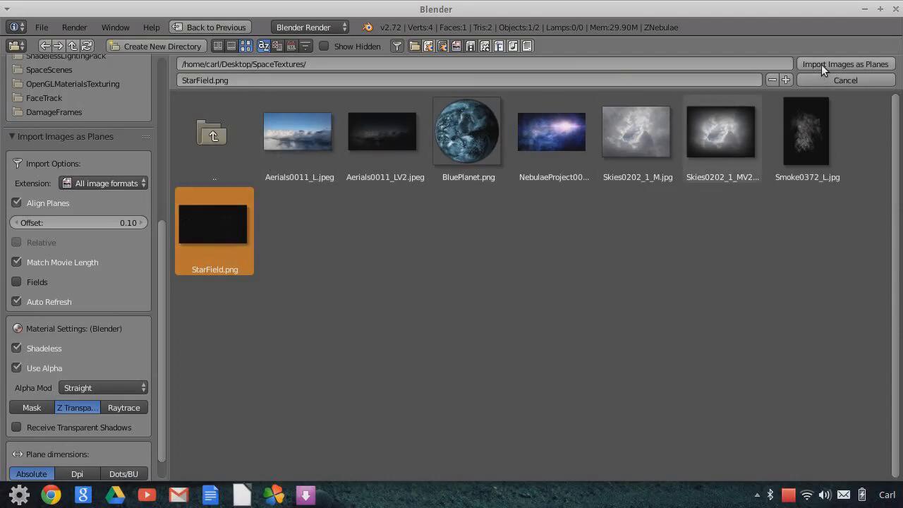
pyautogui.press('Return')
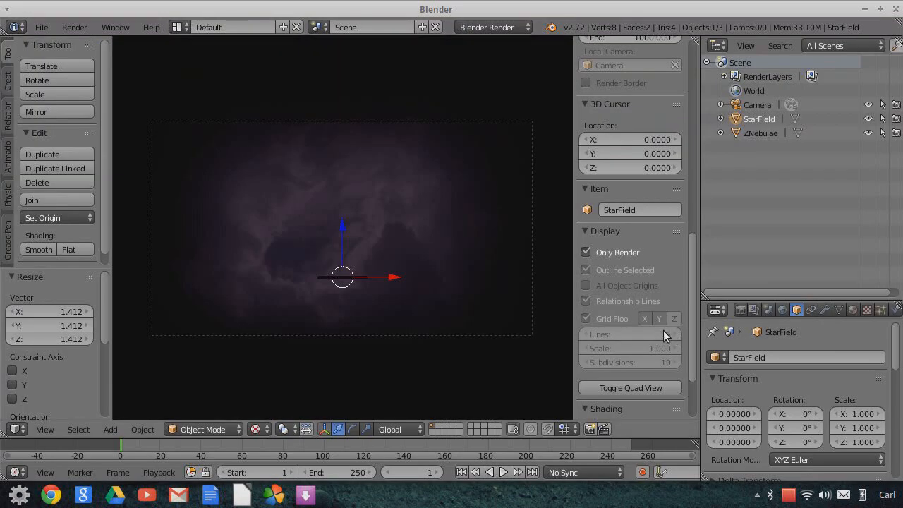
# Turn off the render-only display and rotate the StarField plane 90° about the X axis
pyautogui.click(586, 252)
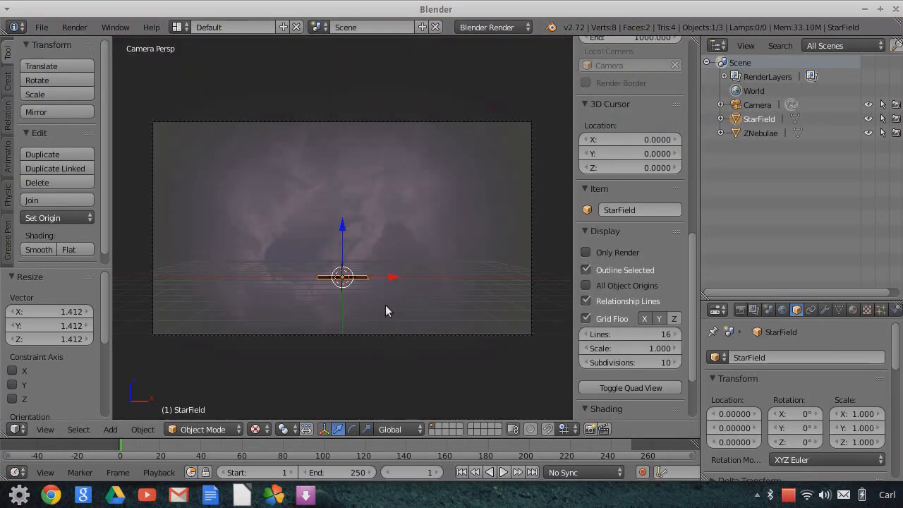
pyautogui.press('r')
pyautogui.write('x90')
pyautogui.press('Return')
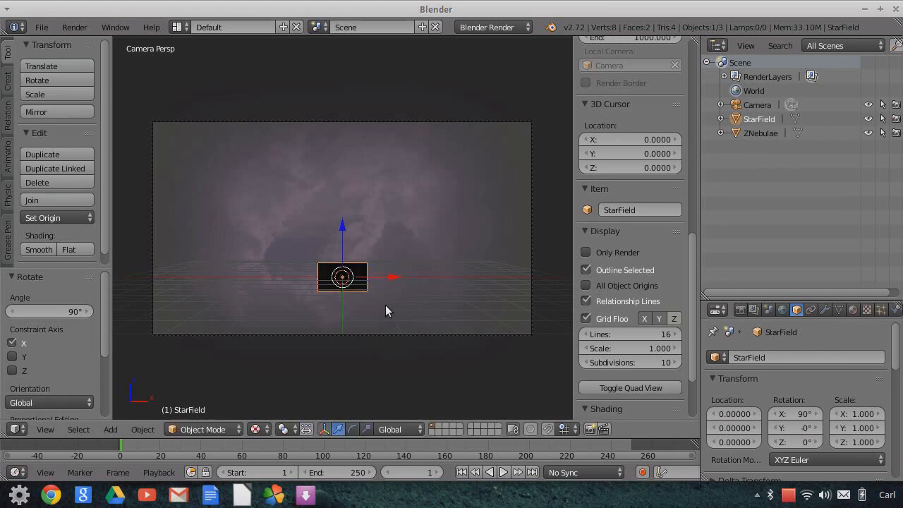
# Scale the StarField plane up to about 4.489 and move it about -3.248 along the X axis
pyautogui.press('s')
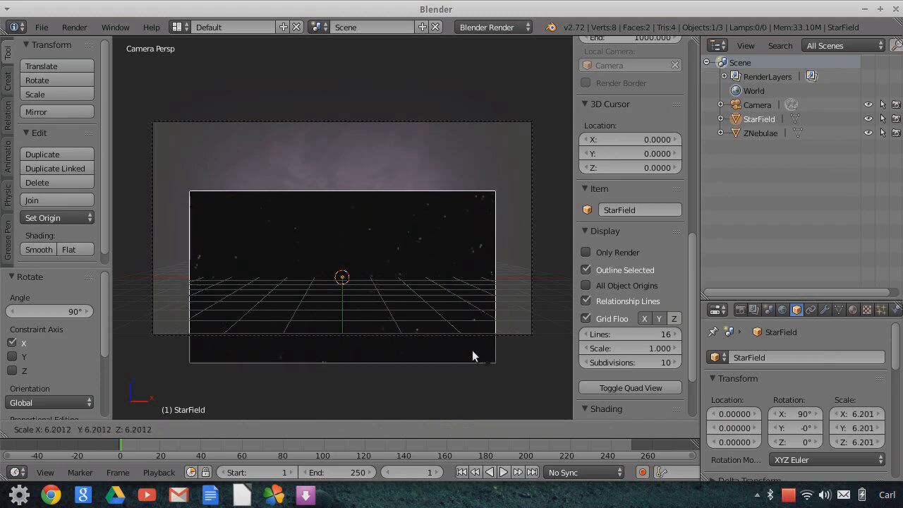
pyautogui.click(447, 337)
pyautogui.moveTo(393, 280); pyautogui.dragTo(306, 265)
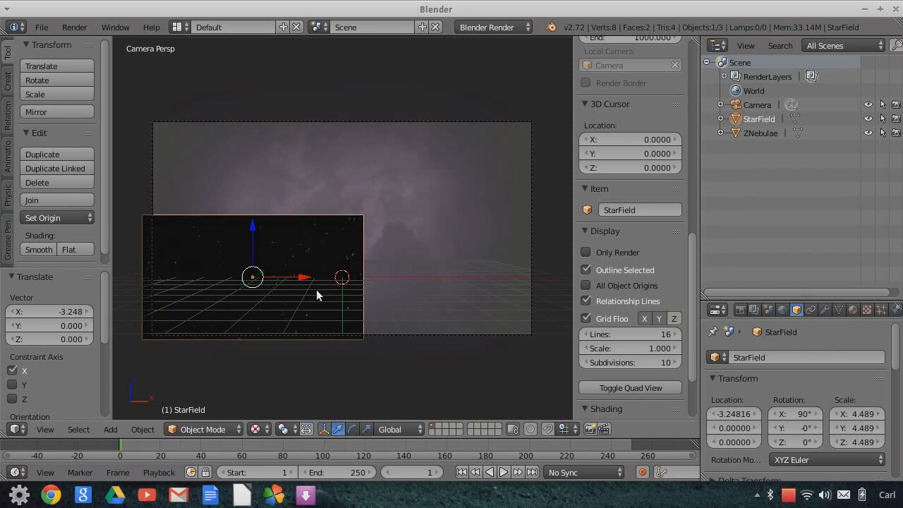
# Resize the StarField plane to a scale of about 4.353 and raise it about 1.120 along the Z axis
pyautogui.press('s')
pyautogui.click(442, 332)
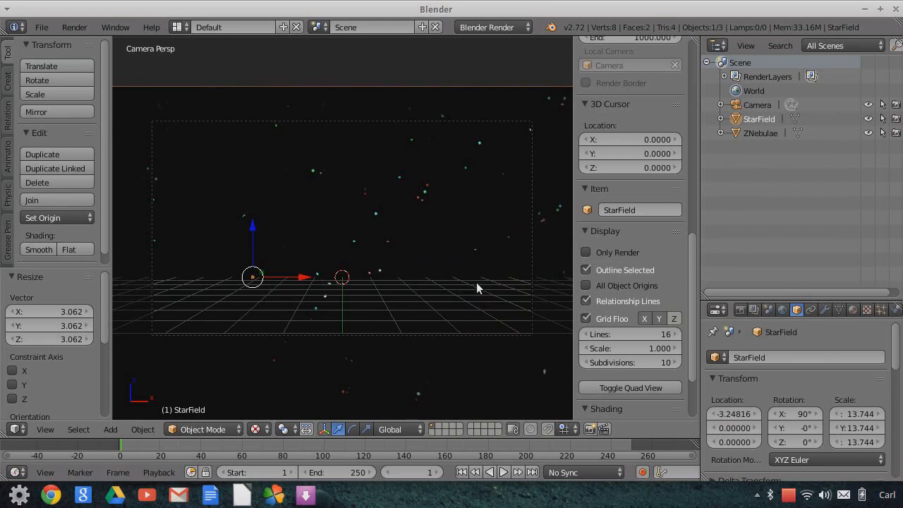
pyautogui.press('s')
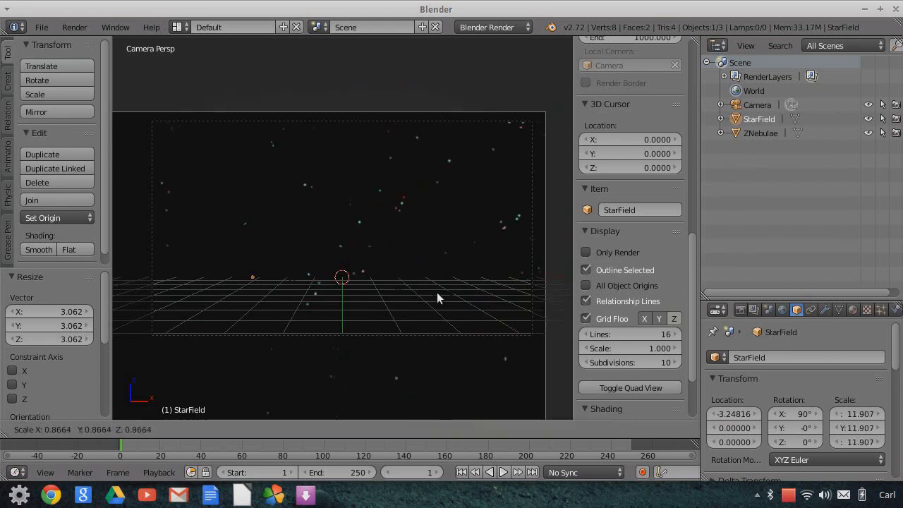
pyautogui.click(321, 256)
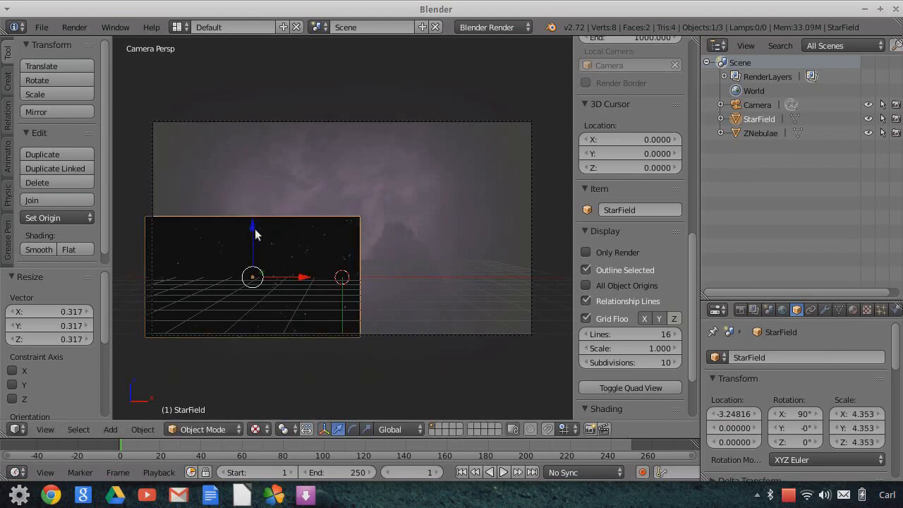
pyautogui.moveTo(259, 213); pyautogui.dragTo(261, 192)
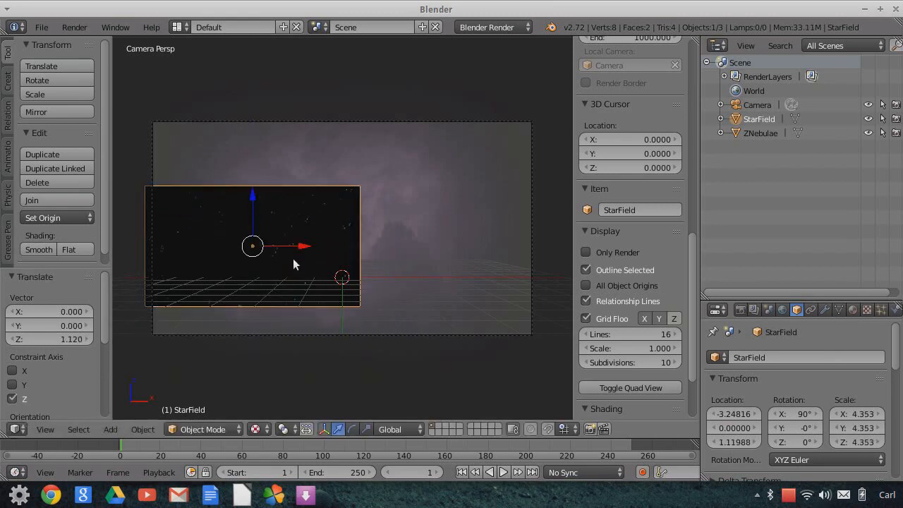
# Add an Array modifier to the StarField plane
pyautogui.click(826, 309)
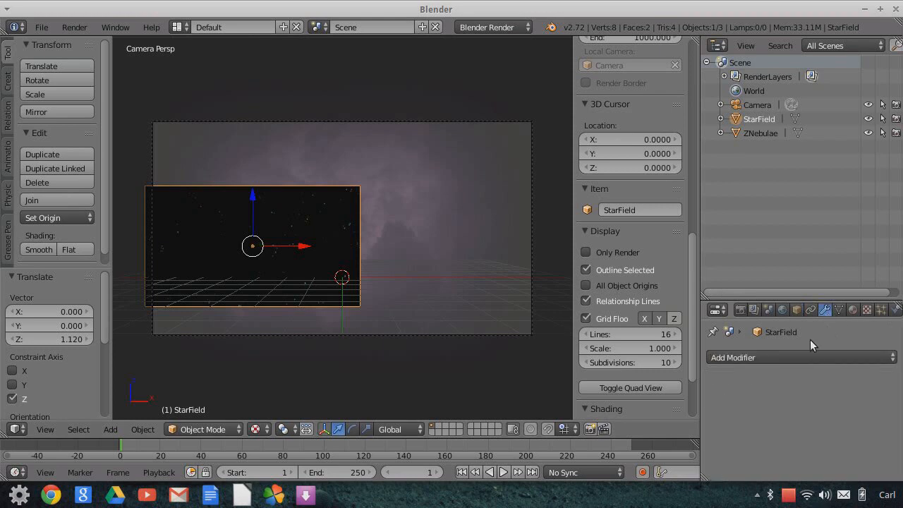
pyautogui.click(797, 356)
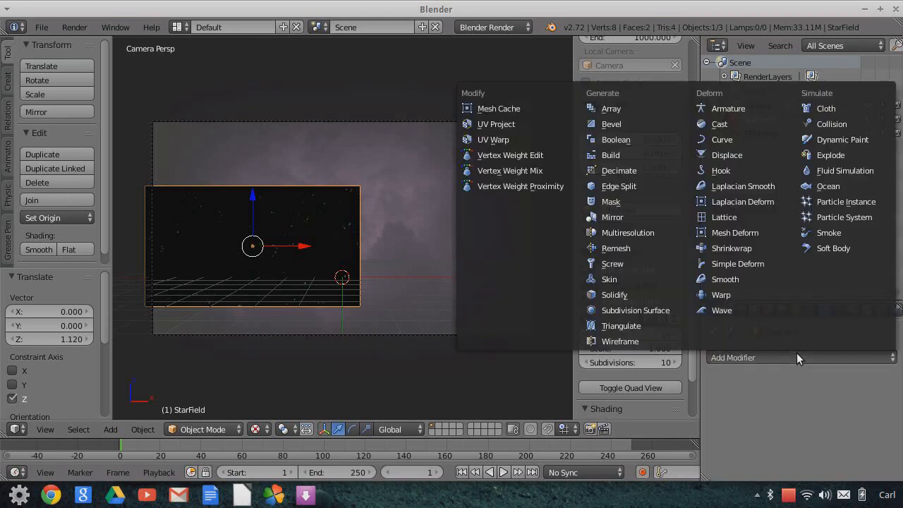
pyautogui.click(617, 111)
pyautogui.scroll(-1, 399, 208)
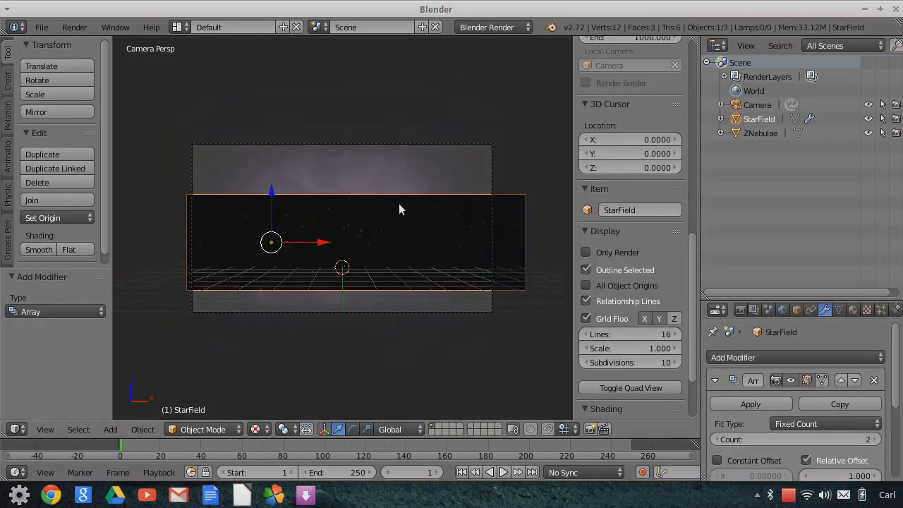
# Set the Array modifier's count to 3 and move the StarField plane about -3.166 along the X axis
pyautogui.scroll(-2, 818, 403)
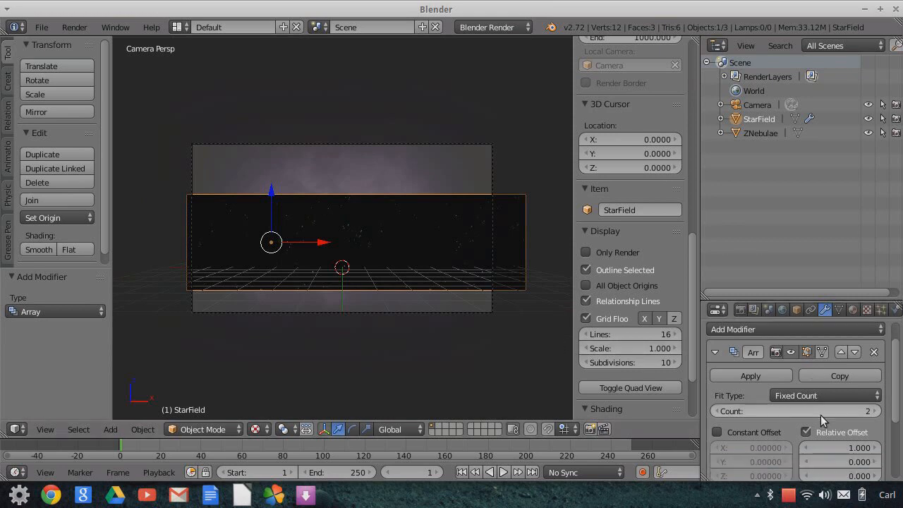
pyautogui.click(876, 410)
pyautogui.press('g')
pyautogui.press('x')
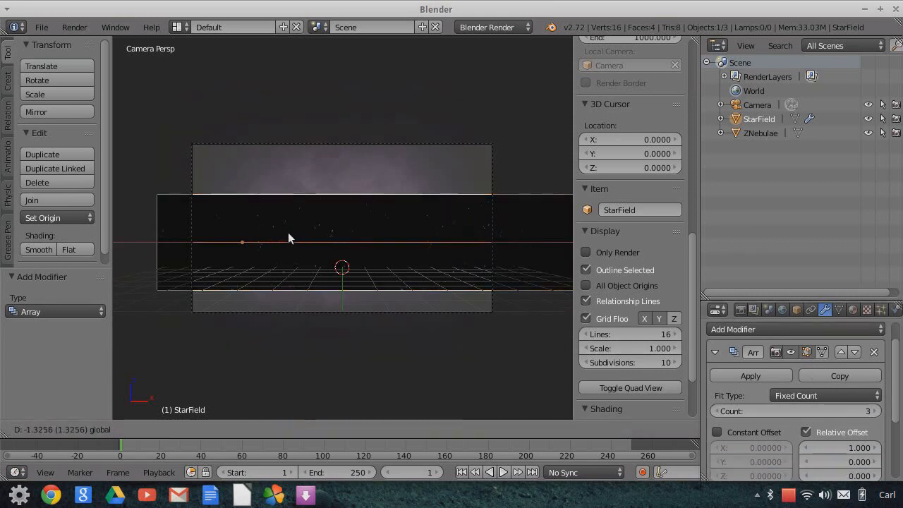
pyautogui.click(371, 269)
# Add a second Array modifier to the StarField plane with a relative offset of 0 in X and 1 in Y
pyautogui.click(801, 329)
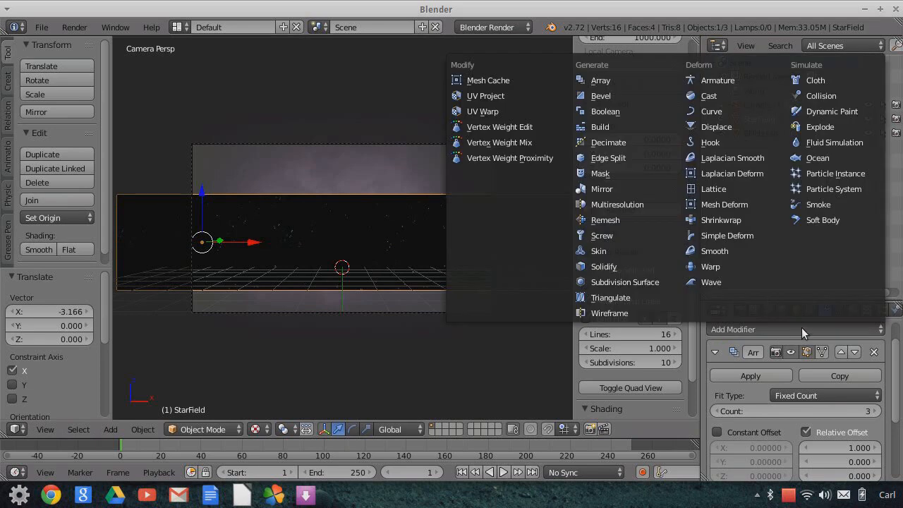
pyautogui.click(601, 81)
pyautogui.scroll(-10, 814, 407)
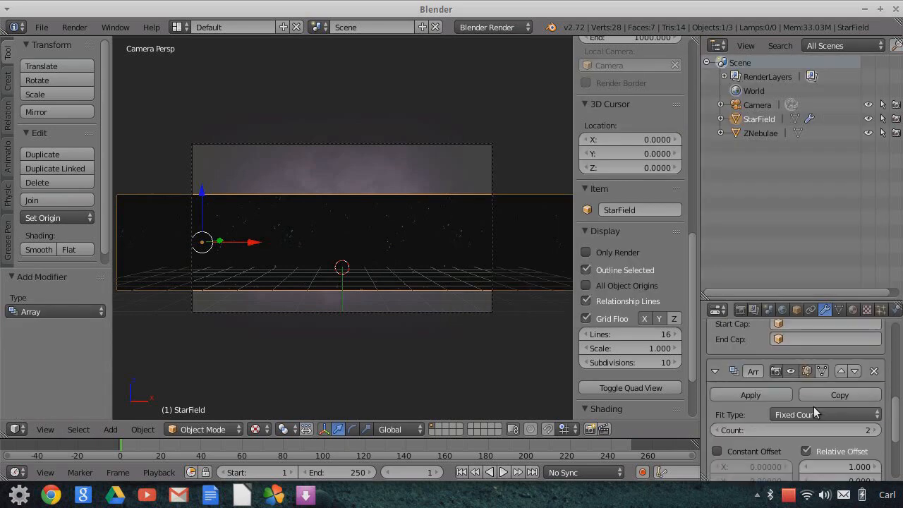
pyautogui.scroll(-2, 849, 428)
pyautogui.click(846, 437)
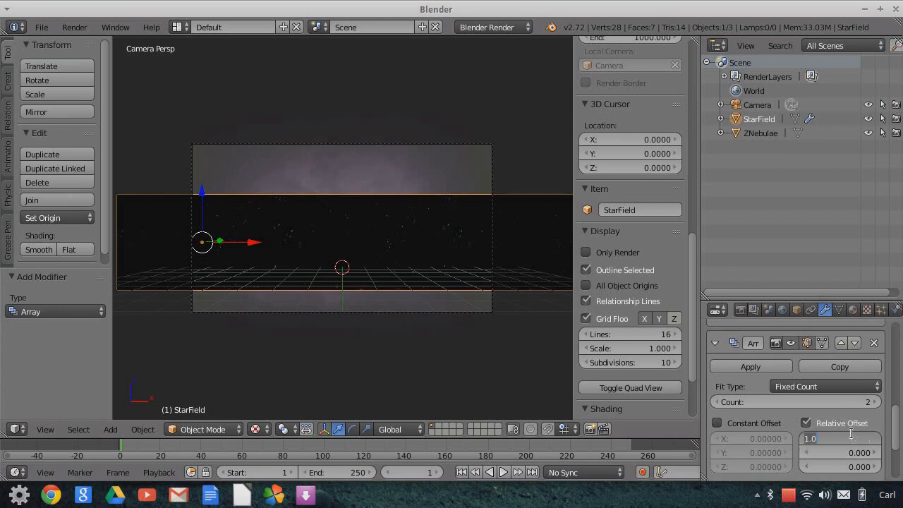
pyautogui.write('0')
pyautogui.click(838, 451)
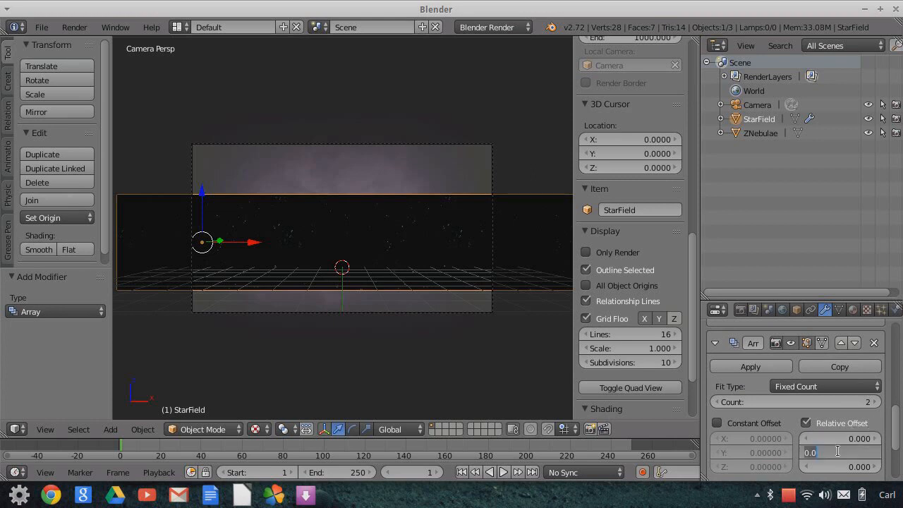
pyautogui.write('1')
pyautogui.press('Return')
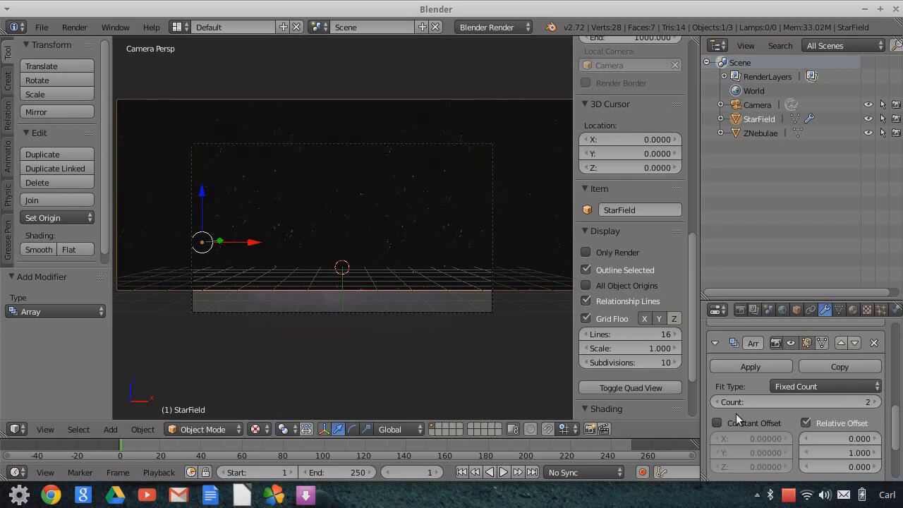
# Raise the second Array modifier's count to 4 and move the StarField plane about -3.671 along the Z axis
pyautogui.click(875, 401)
pyautogui.scroll(-3, 315, 221)
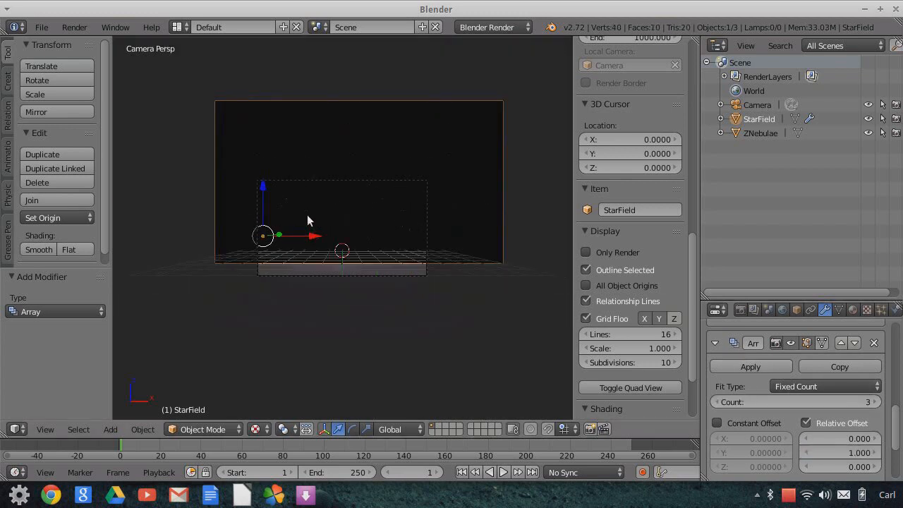
pyautogui.moveTo(266, 188); pyautogui.dragTo(261, 233)
pyautogui.scroll(3, 495, 316)
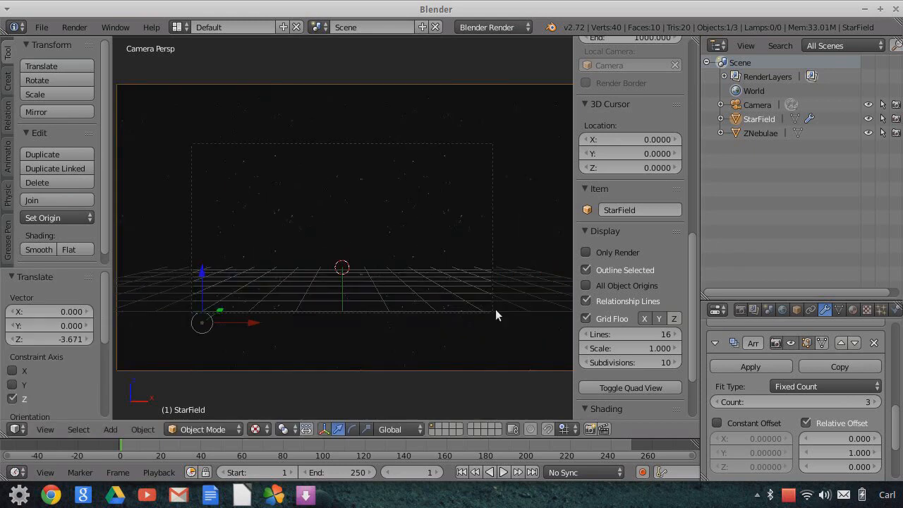
pyautogui.click(874, 402)
pyautogui.scroll(-3, 437, 272)
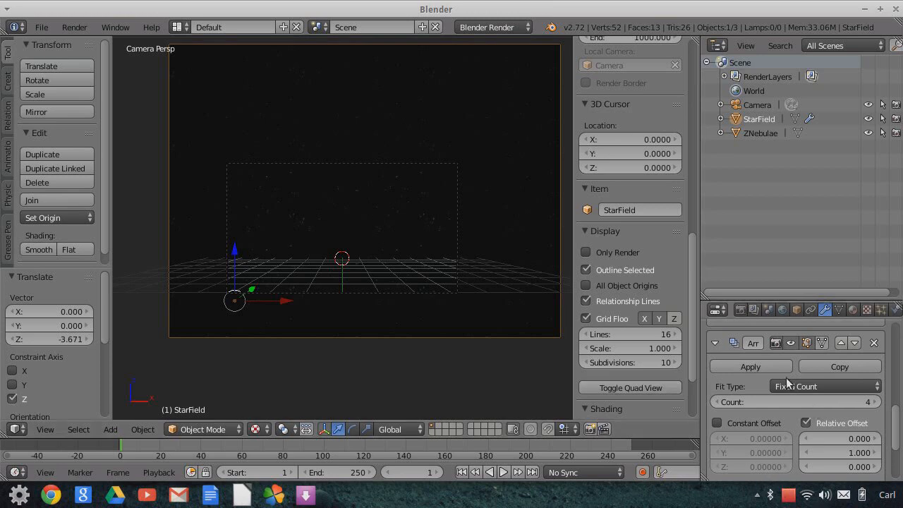
# Apply both Array modifiers on the StarField plane and set its origin to its geometry
pyautogui.click(761, 365)
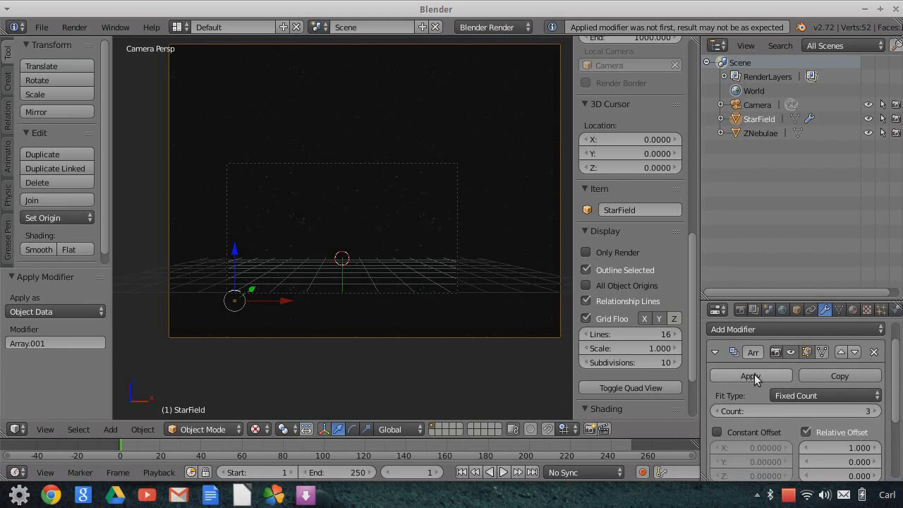
pyautogui.click(752, 376)
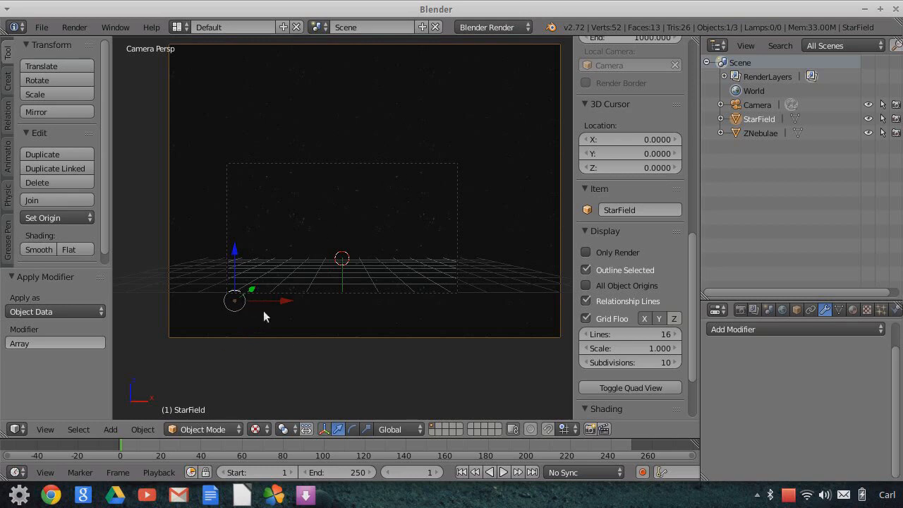
pyautogui.click(141, 429)
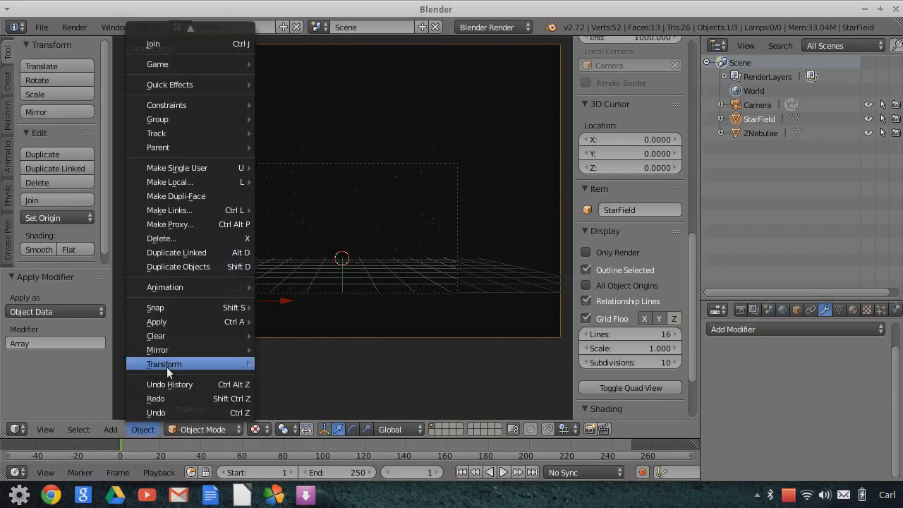
pyautogui.moveTo(166, 367)
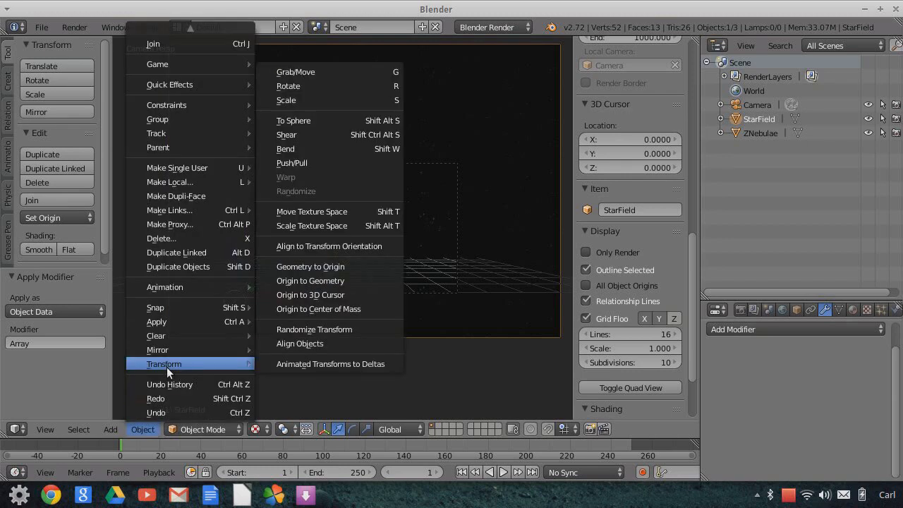
pyautogui.click(327, 281)
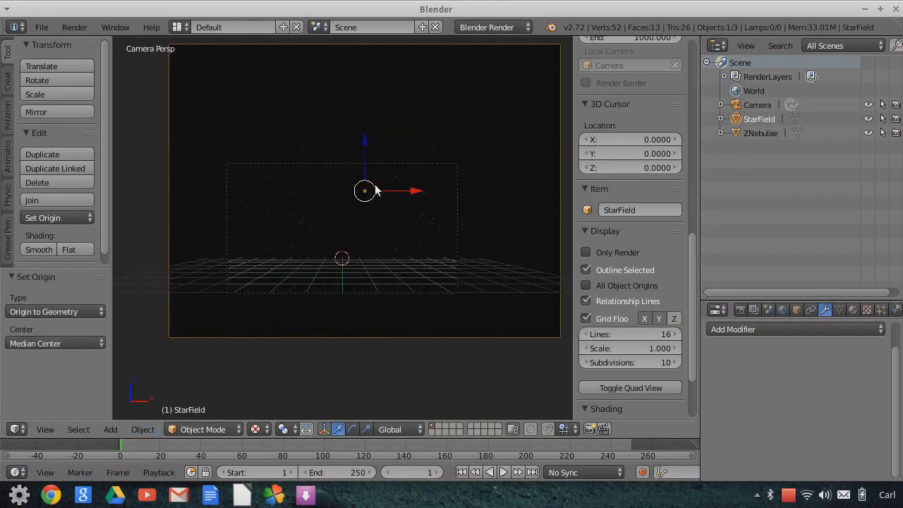
# Center the StarField plane on the camera frame along the X and Z axes
pyautogui.moveTo(366, 148); pyautogui.dragTo(365, 196)
pyautogui.moveTo(419, 247); pyautogui.dragTo(381, 243)
pyautogui.moveTo(339, 205); pyautogui.dragTo(341, 187)
# Push the StarField plane far back along the Y axis in moves of about 57.635 and 95.952
pyautogui.moveTo(383, 231); pyautogui.dragTo(484, 237)
pyautogui.moveTo(484, 237); pyautogui.dragTo(424, 256, button='middle')
pyautogui.moveTo(392, 231); pyautogui.dragTo(540, 224)
pyautogui.scroll(-5, 534, 236)
pyautogui.press('g')
pyautogui.press('y')
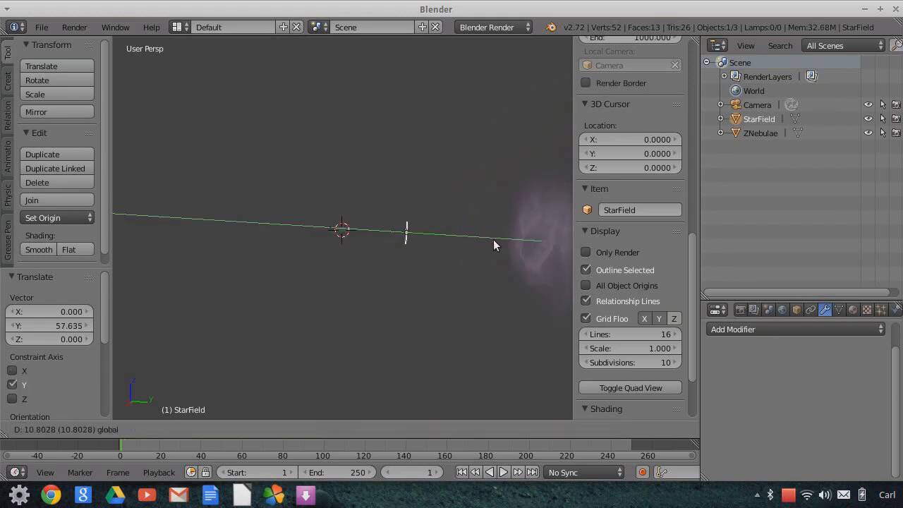
pyautogui.click(533, 261)
# Pull the StarField plane forward along the Y axis in moves of about -6.956 and -15.559
pyautogui.moveTo(533, 261)
pyautogui.mouseDown(button='middle')
pyautogui.moveTo(490, 252)
pyautogui.moveTo(536, 270)
pyautogui.mouseUp(button='middle')
pyautogui.press('g')
pyautogui.press('y')
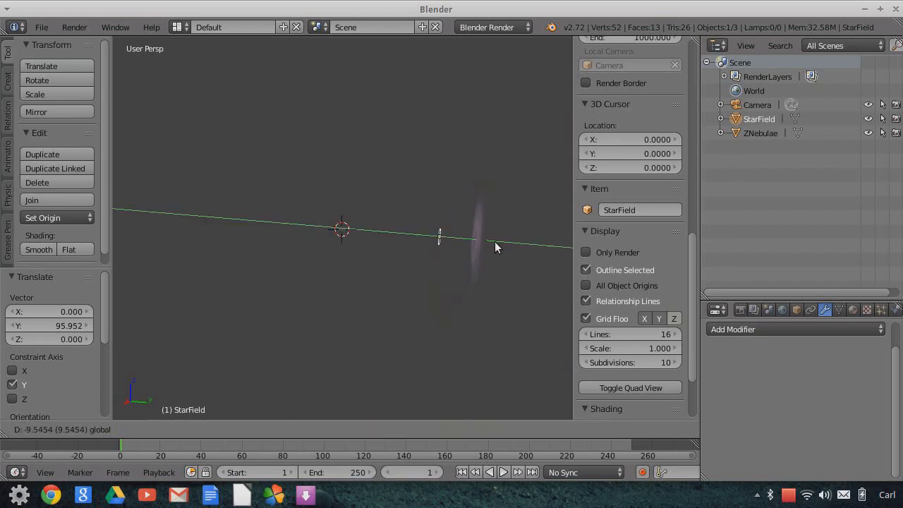
pyautogui.click(497, 240)
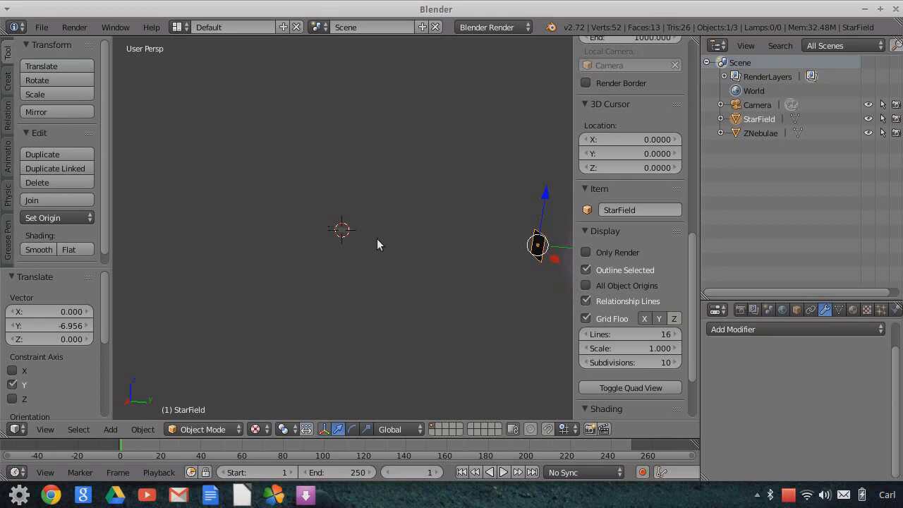
pyautogui.moveTo(461, 235); pyautogui.dragTo(441, 274, button='middle')
pyautogui.press('g')
pyautogui.press('y')
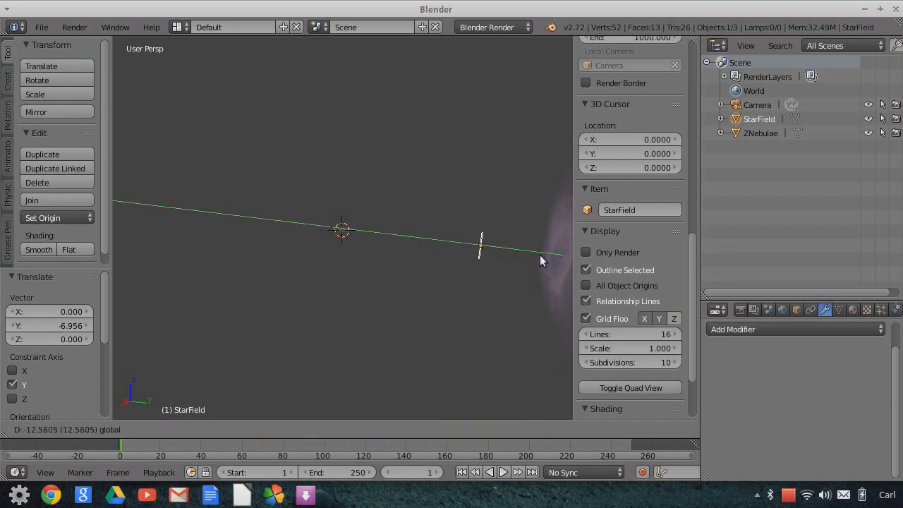
pyautogui.click(540, 258)
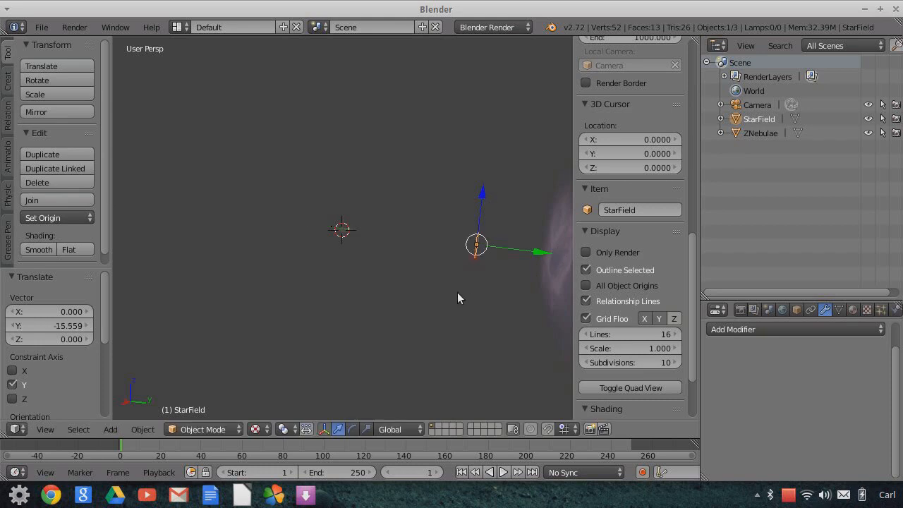
# Switch to the camera view and scale the StarField plane up by about 4.111 and again by about 2.461
pyautogui.click(47, 430)
pyautogui.click(129, 373)
pyautogui.press('s')
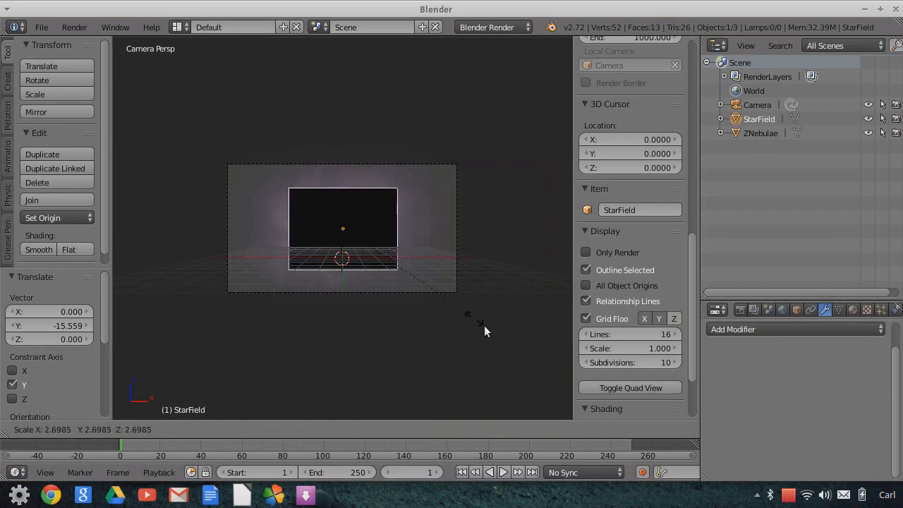
pyautogui.click(529, 349)
pyautogui.press('s')
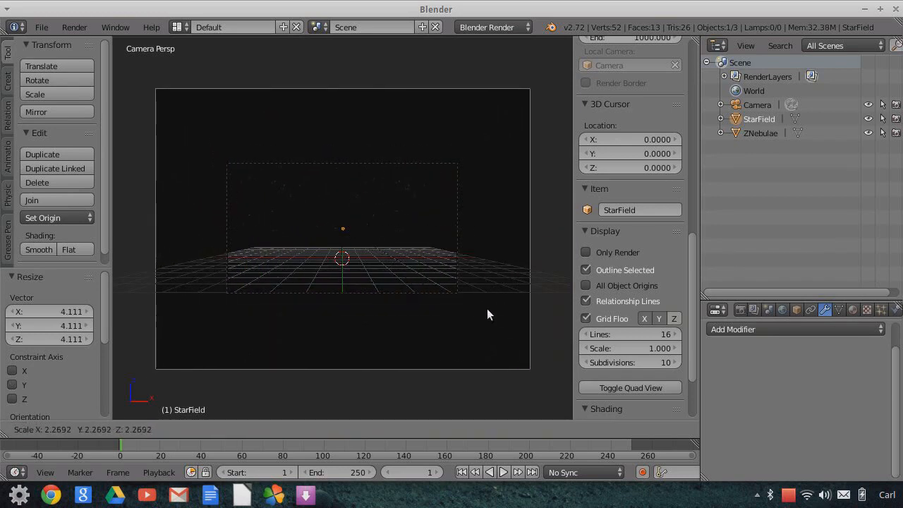
pyautogui.click(493, 314)
pyautogui.scroll(3, 498, 336)
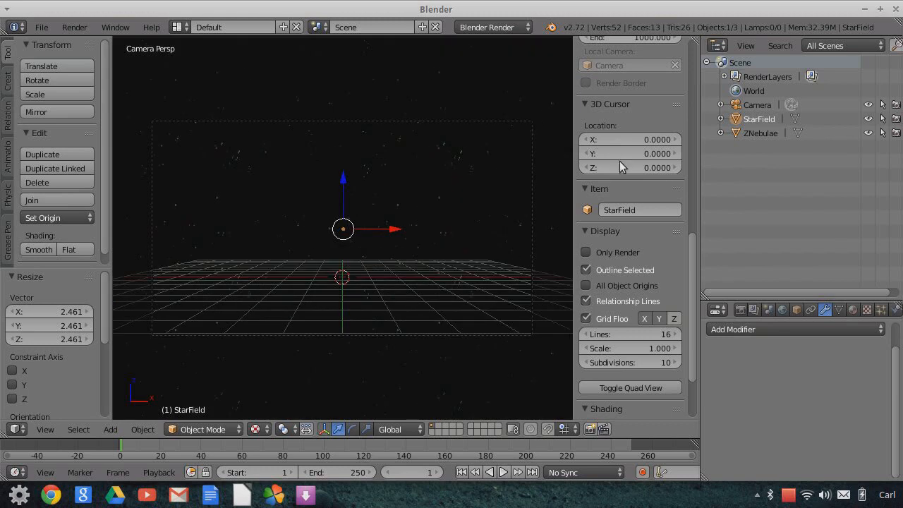
# Select the camera and set the render resolution percentage to 100% for the HDTV 1080p output
pyautogui.click(734, 106)
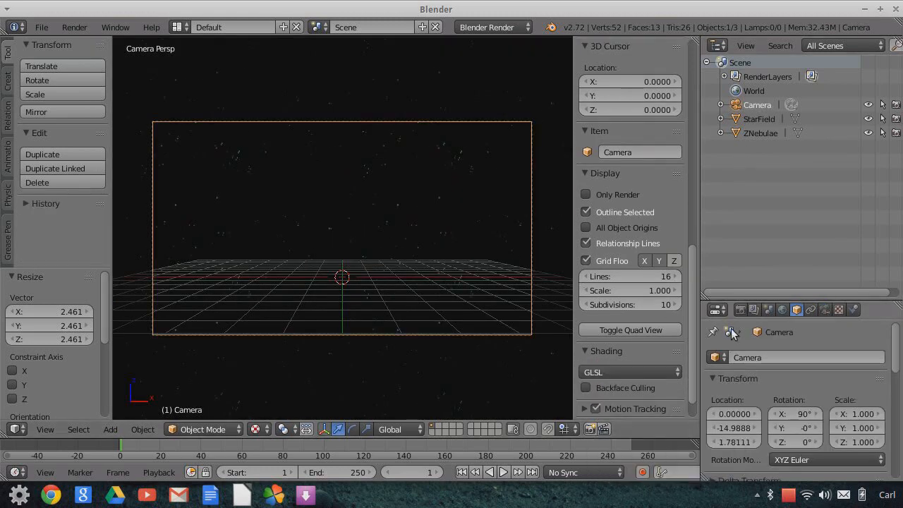
pyautogui.click(740, 309)
pyautogui.scroll(-3, 774, 467)
pyautogui.scroll(-1, 774, 466)
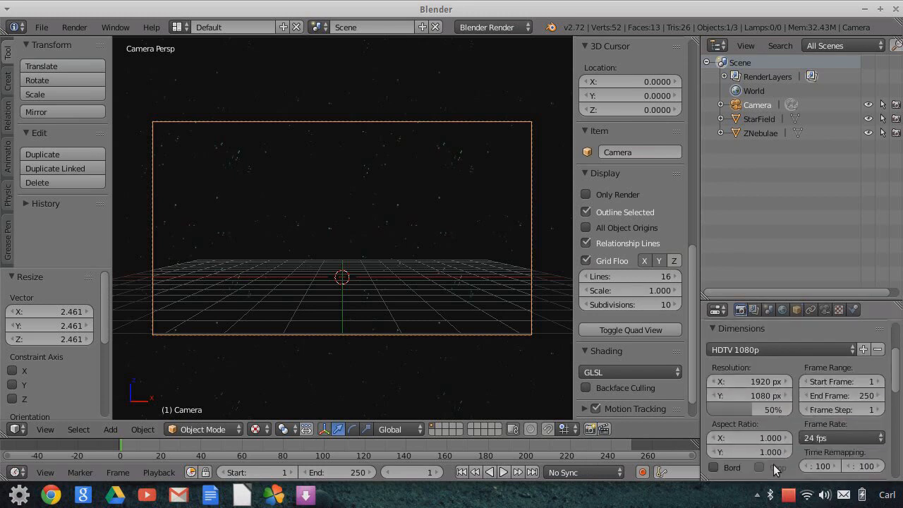
pyautogui.moveTo(754, 410); pyautogui.dragTo(790, 416)
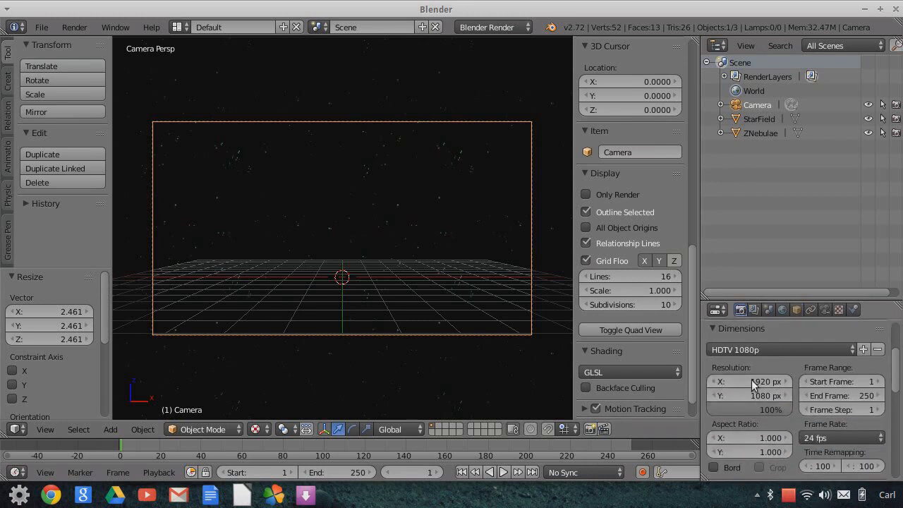
# Make an OpenGL render of the camera view, examine the stars up close, and return to the 3D View
pyautogui.click(590, 429)
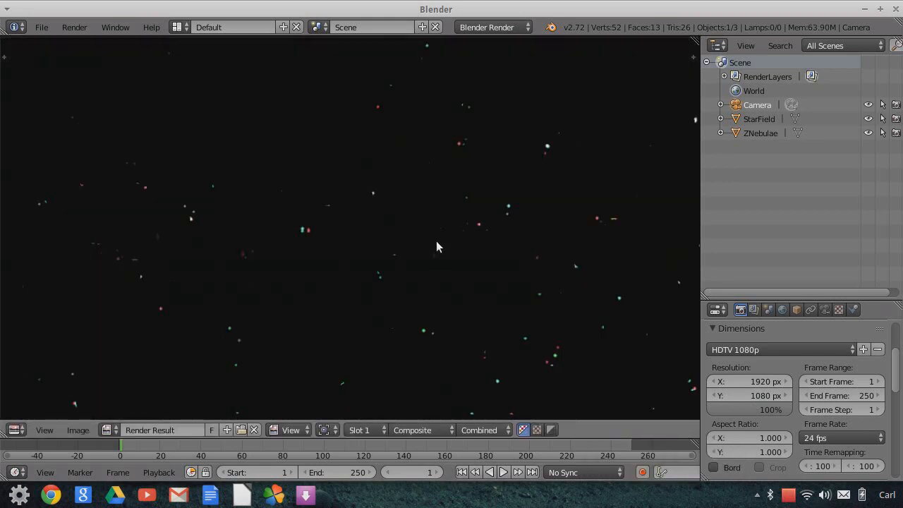
pyautogui.scroll(-1, 280, 170)
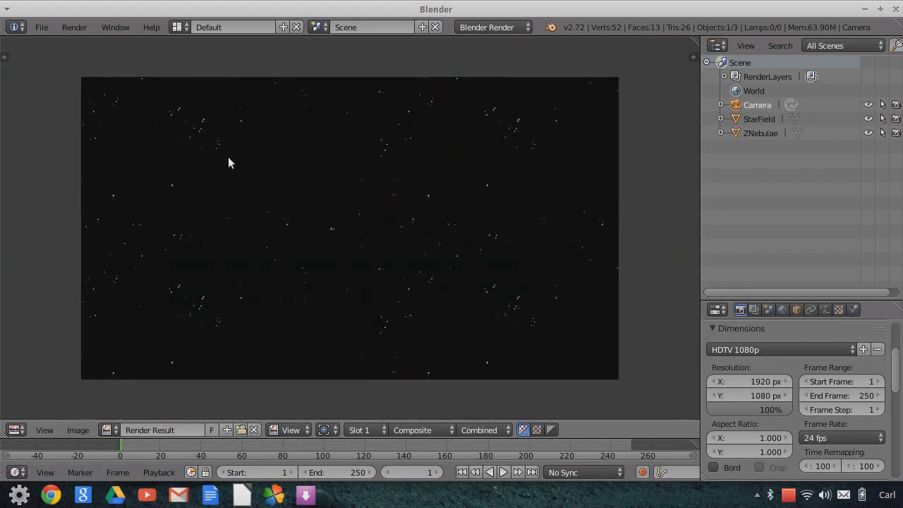
pyautogui.scroll(8, 381, 246)
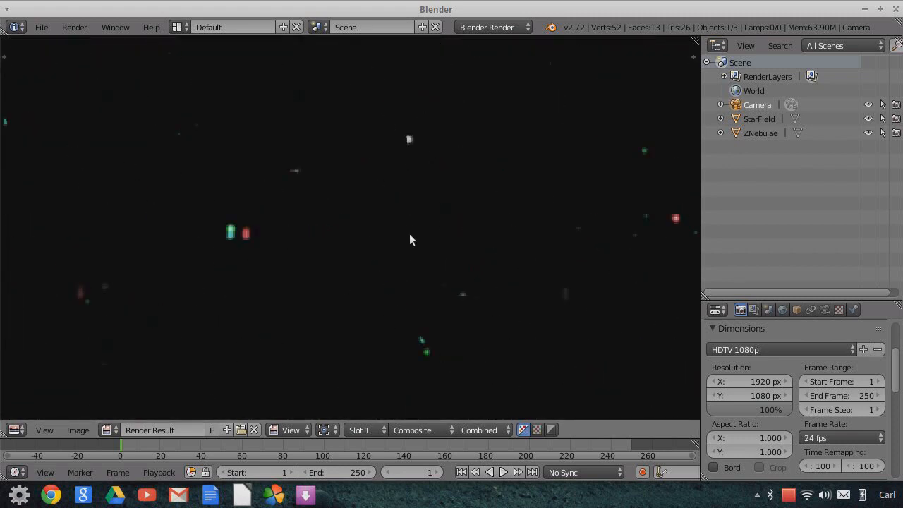
pyautogui.scroll(-8, 409, 236)
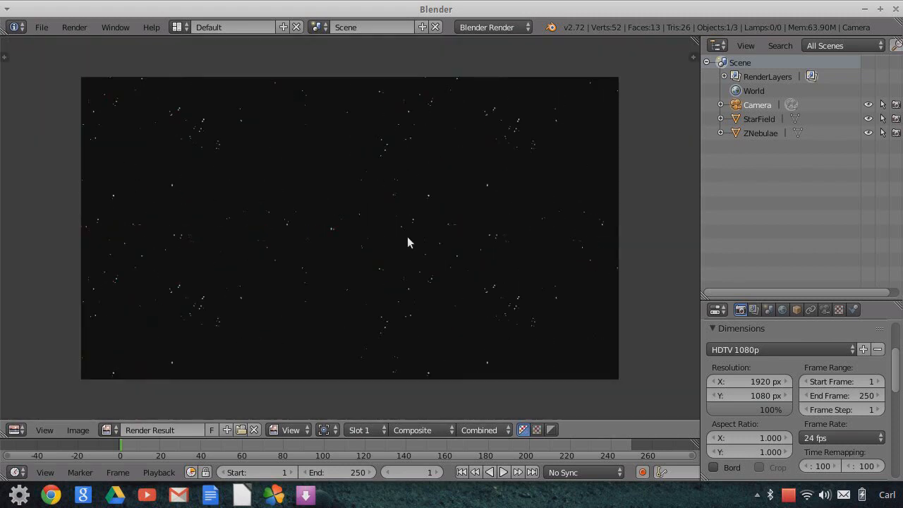
pyautogui.click(16, 430)
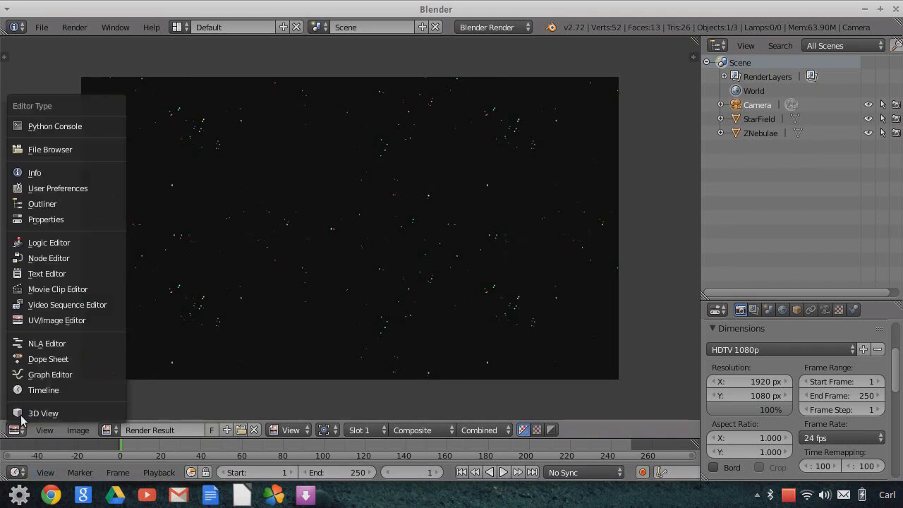
pyautogui.click(36, 417)
# Select the StarField plane, switch the engine to Blender Game, and show its material settings in an enlarged Properties editor
pyautogui.scroll(-3, 499, 228)
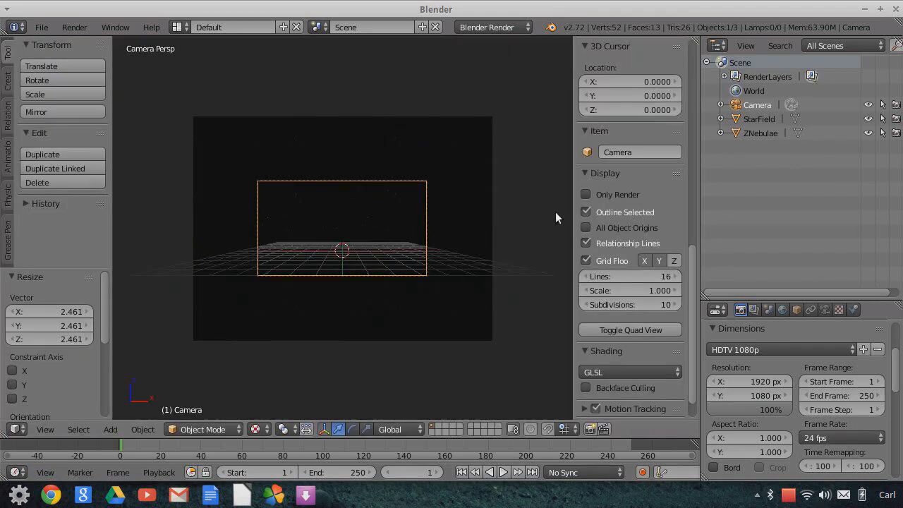
pyautogui.rightClick(454, 150)
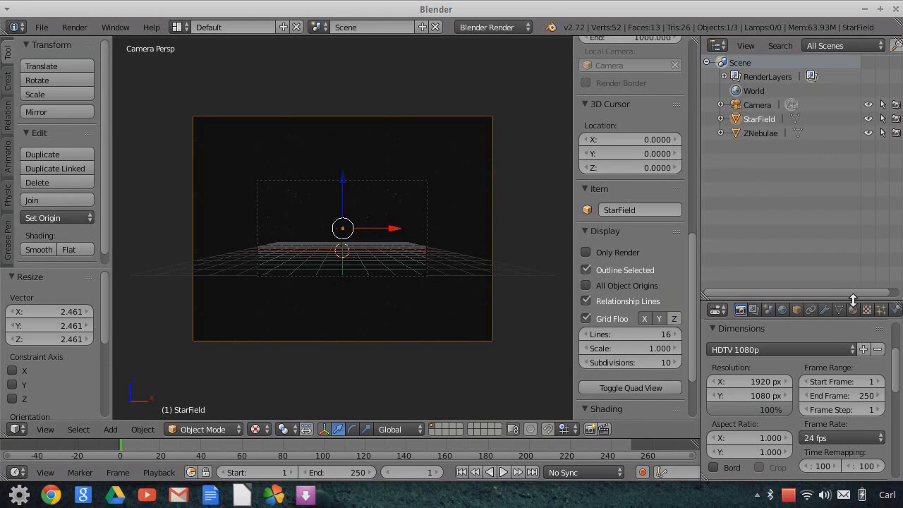
pyautogui.click(493, 28)
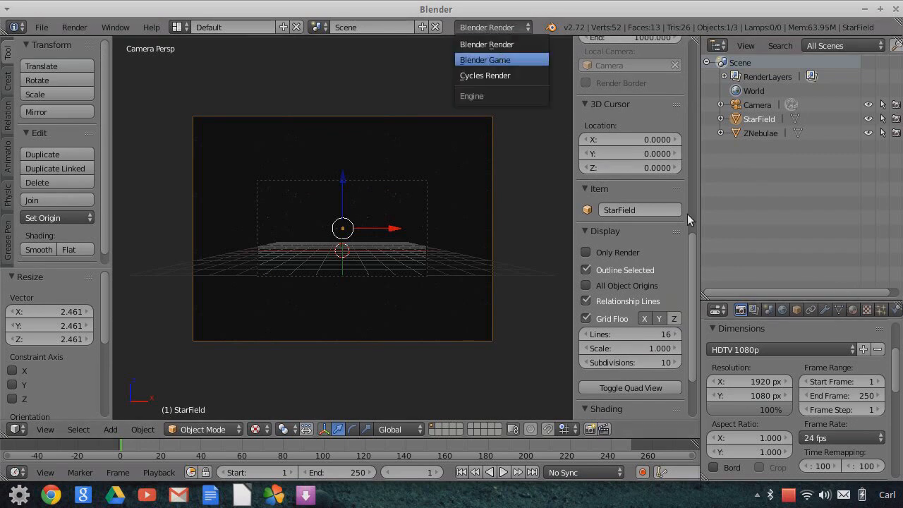
pyautogui.press('Return')
pyautogui.moveTo(763, 299); pyautogui.dragTo(851, 233)
pyautogui.click(852, 228)
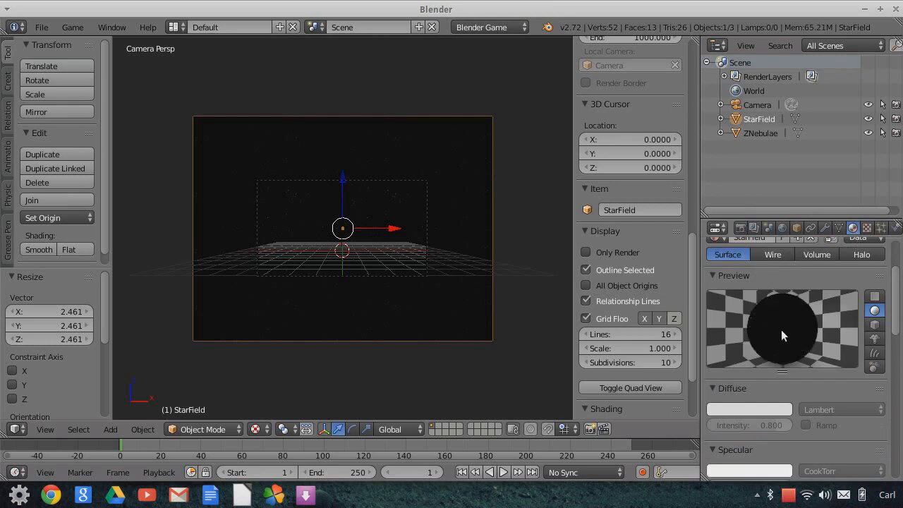
# Widen the Properties editor and set the StarField material's alpha blend to Add in its game settings
pyautogui.scroll(-3, 781, 329)
pyautogui.moveTo(701, 296); pyautogui.dragTo(589, 301)
pyautogui.scroll(-8, 773, 433)
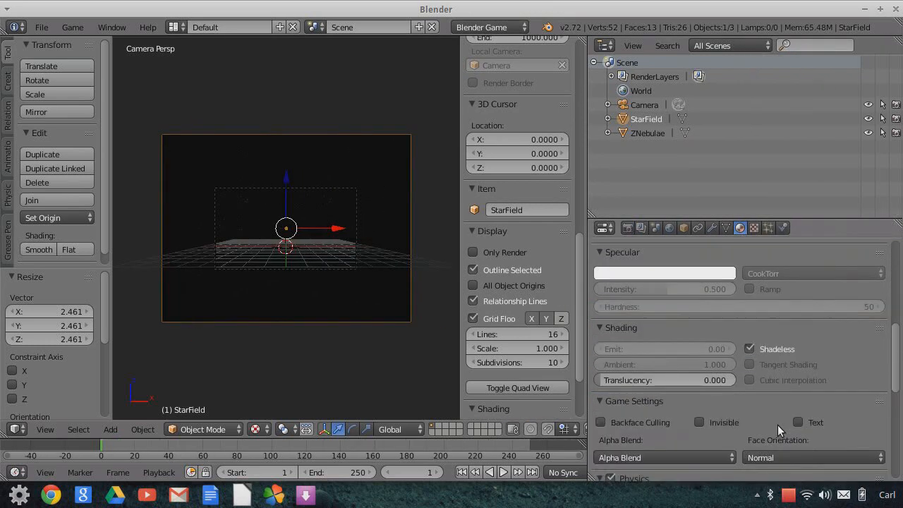
pyautogui.click(666, 343)
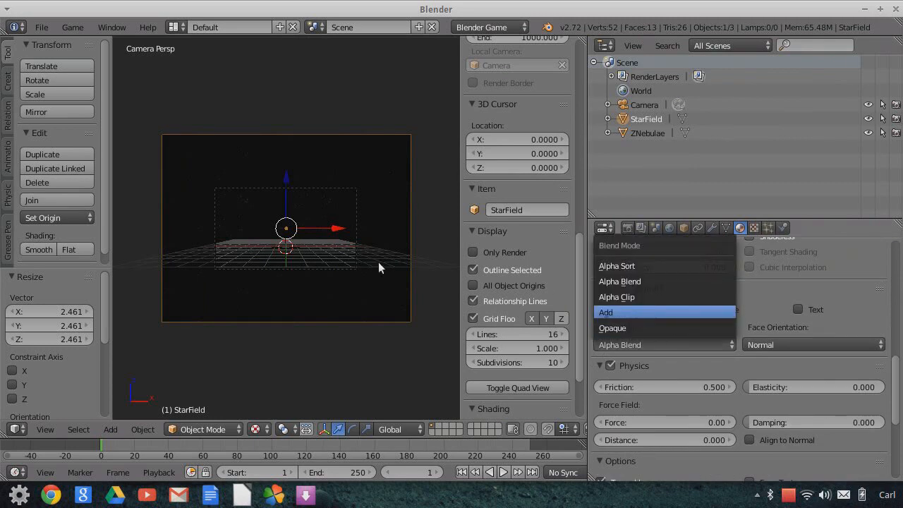
pyautogui.click(637, 312)
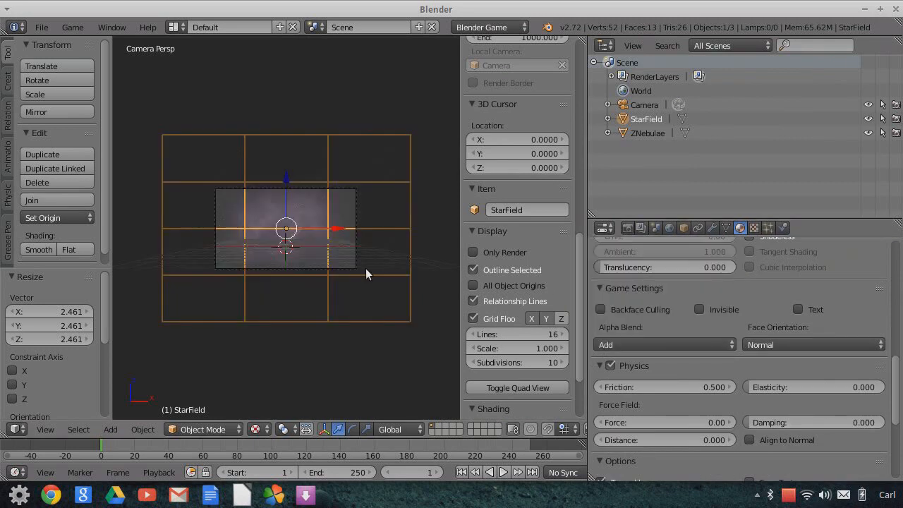
# Examine the StarField texture's image and mapping settings, its material settings, and the blended stars in the camera view
pyautogui.click(753, 227)
pyautogui.scroll(10, 783, 298)
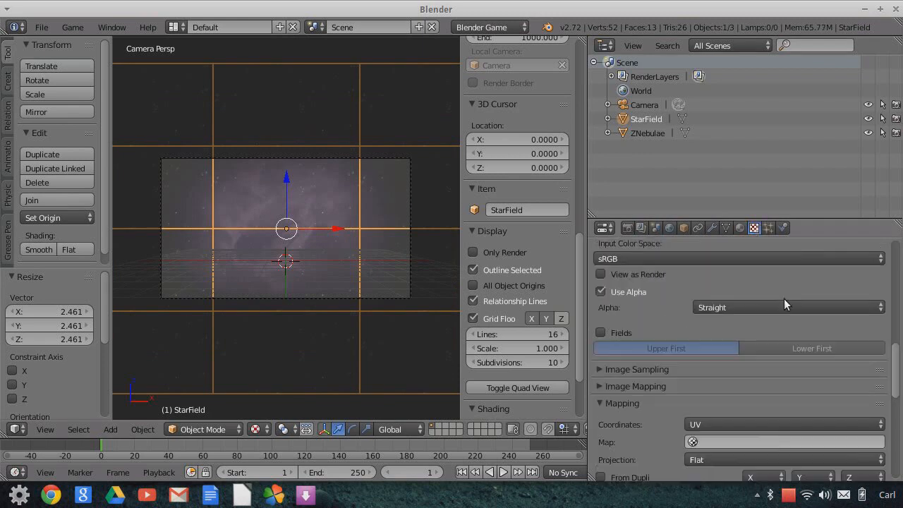
pyautogui.scroll(-7, 783, 299)
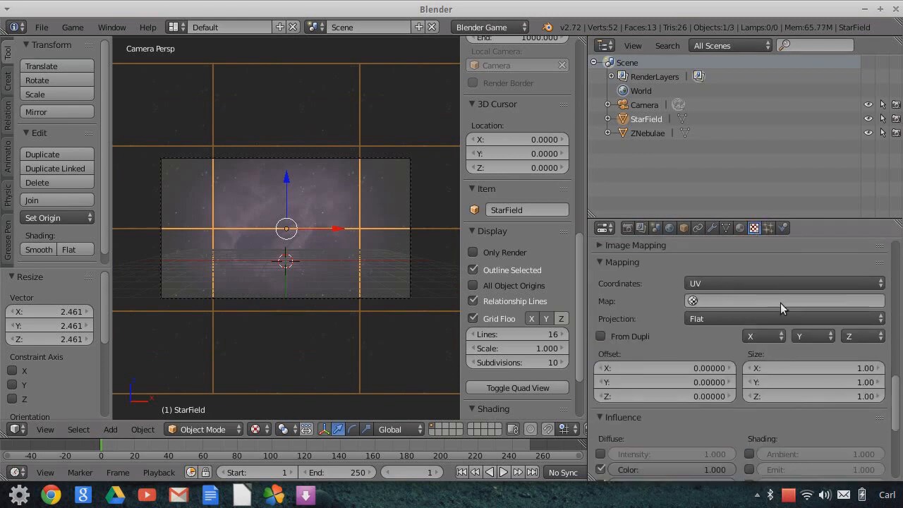
pyautogui.scroll(10, 780, 306)
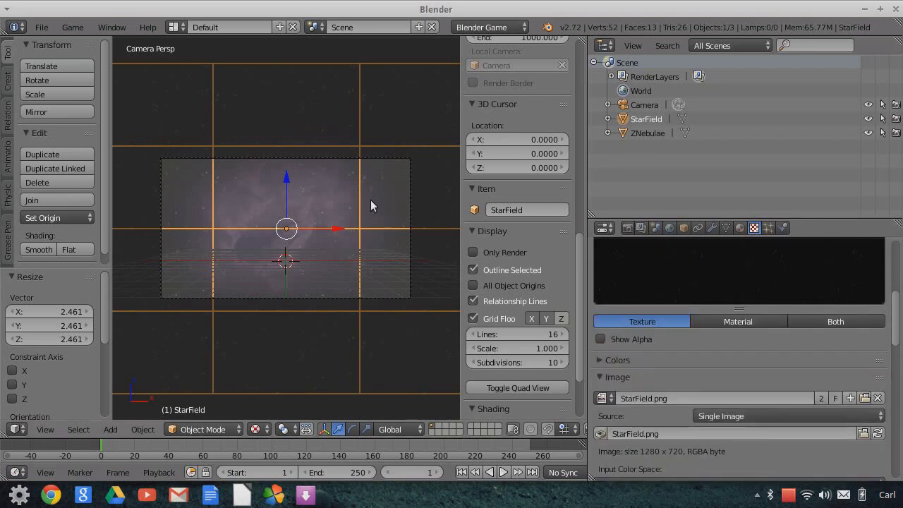
pyautogui.click(739, 227)
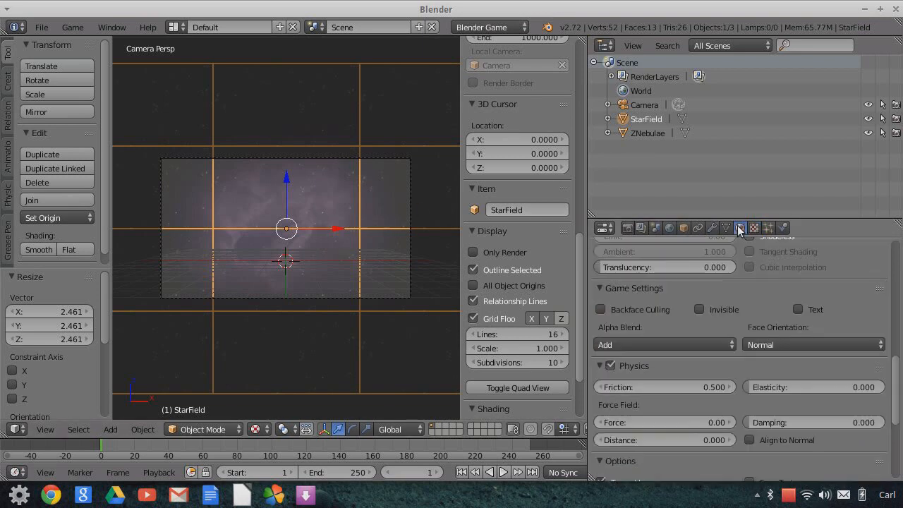
pyautogui.scroll(10, 780, 295)
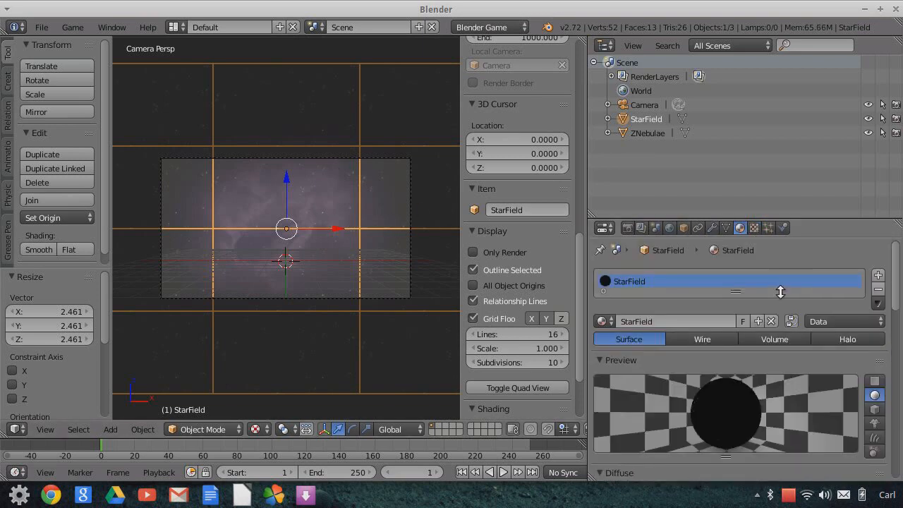
pyautogui.scroll(-4, 326, 245)
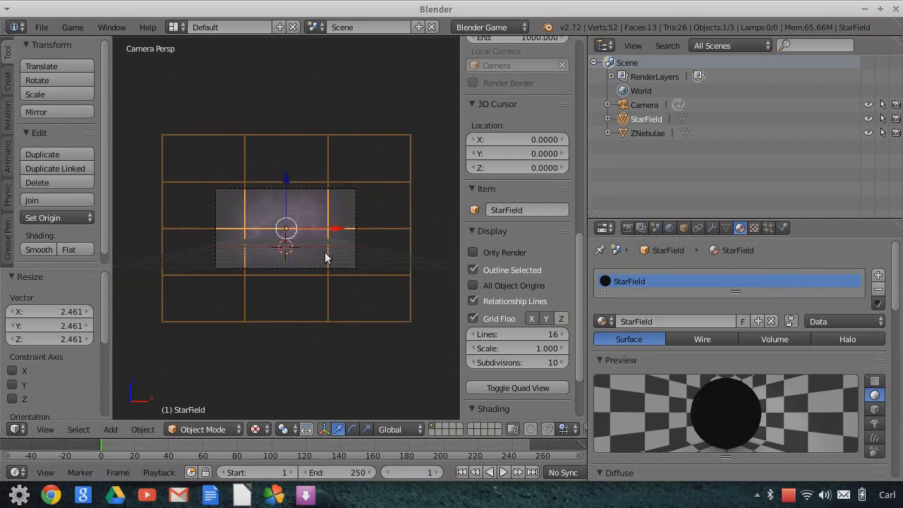
pyautogui.scroll(2, 331, 247)
pyautogui.scroll(3, 336, 240)
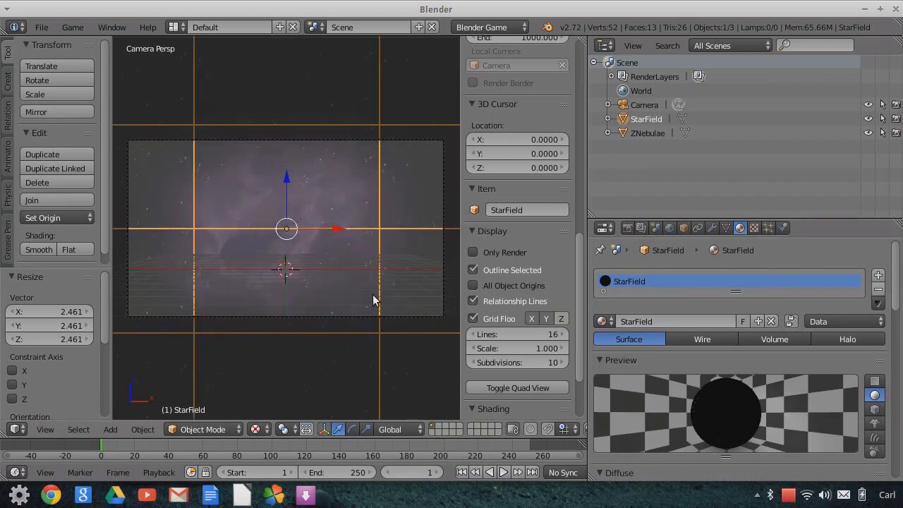
# Limit the viewport to renderable content, select the camera, and inspect the star field from the camera and an oblique angle
pyautogui.click(472, 252)
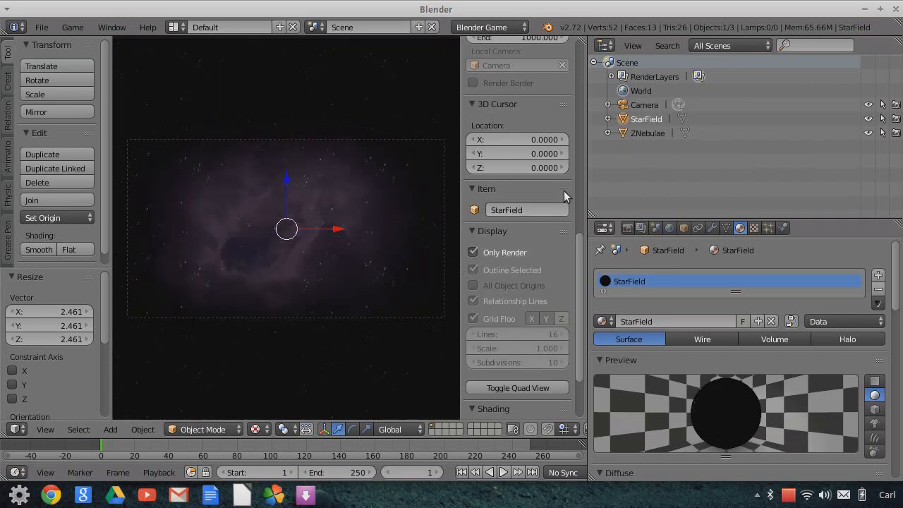
pyautogui.click(630, 106)
pyautogui.scroll(-2, 489, 202)
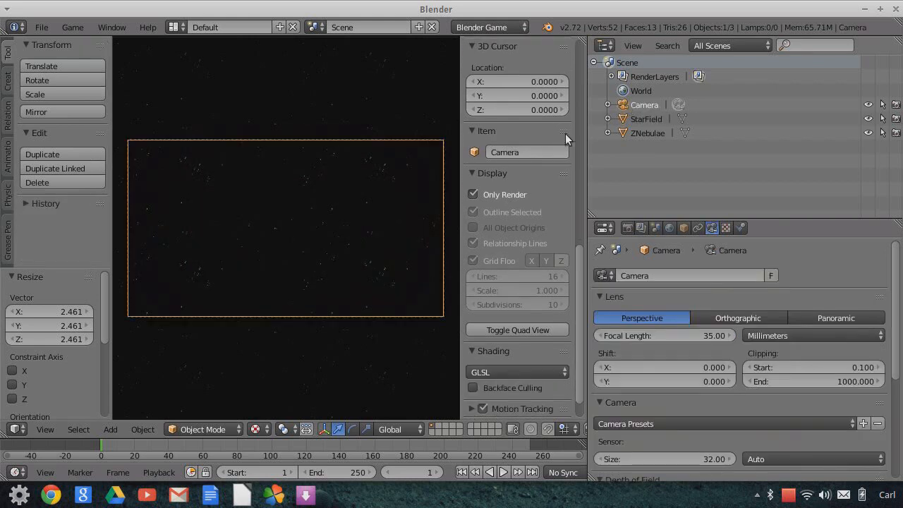
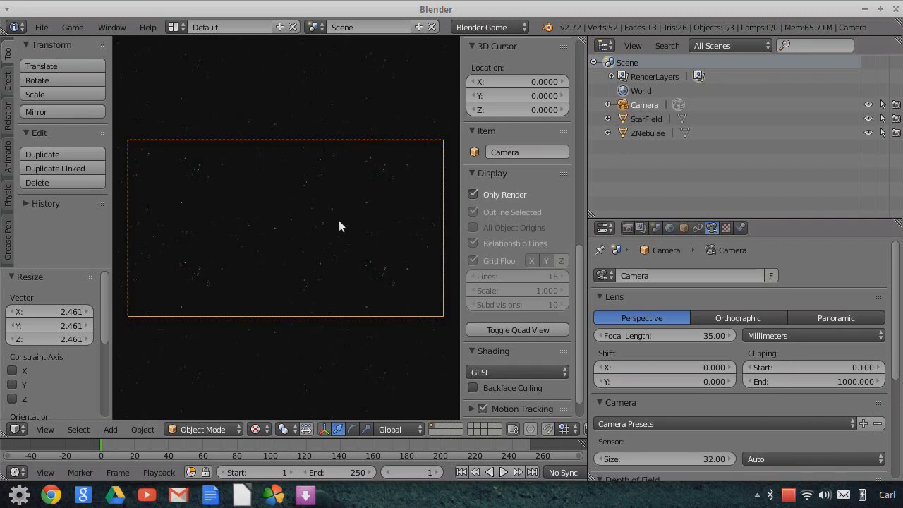
pyautogui.scroll(-4, 382, 217)
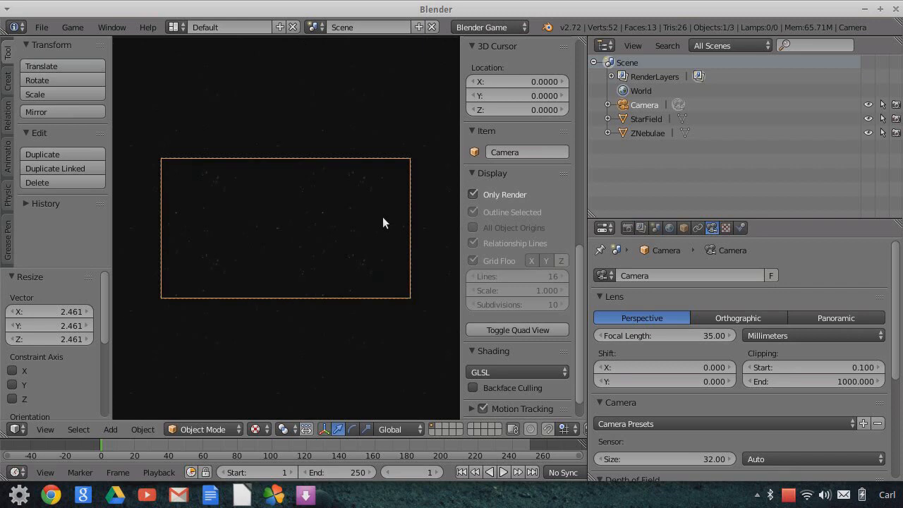
pyautogui.moveTo(411, 225); pyautogui.dragTo(371, 239, button='middle')
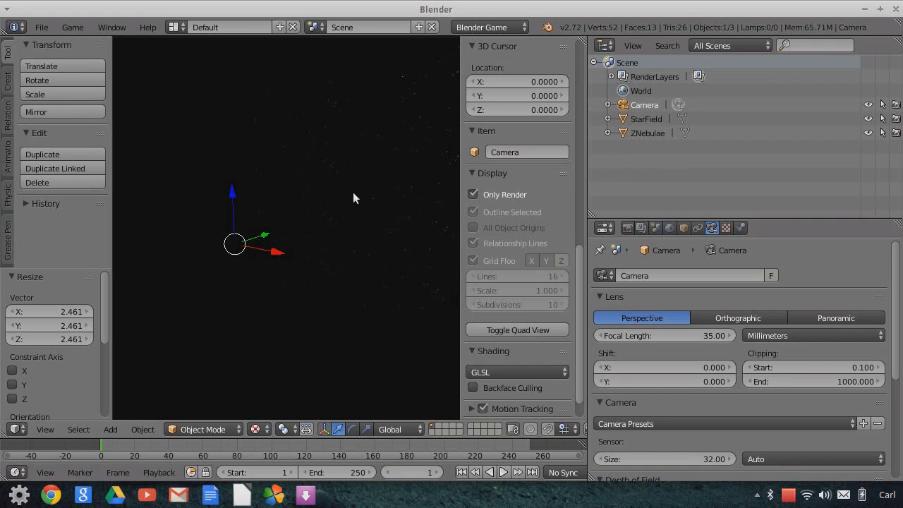
# Select the StarField plane and rename the object YStarField
pyautogui.click(646, 119)
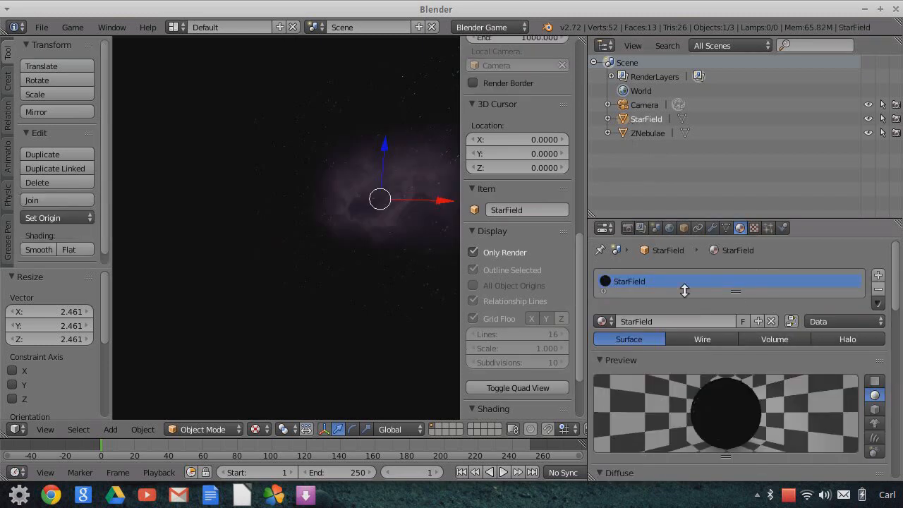
pyautogui.click(683, 227)
pyautogui.click(626, 275)
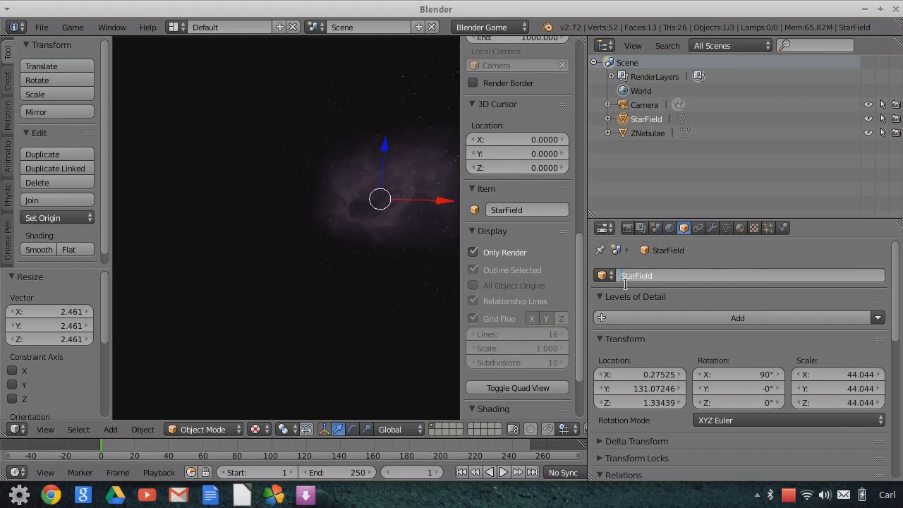
pyautogui.press('Home')
pyautogui.write('Y')
pyautogui.press('Return')
pyautogui.scroll(-1, 327, 280)
# Return to the camera view and turn off the Only Render display
pyautogui.click(45, 429)
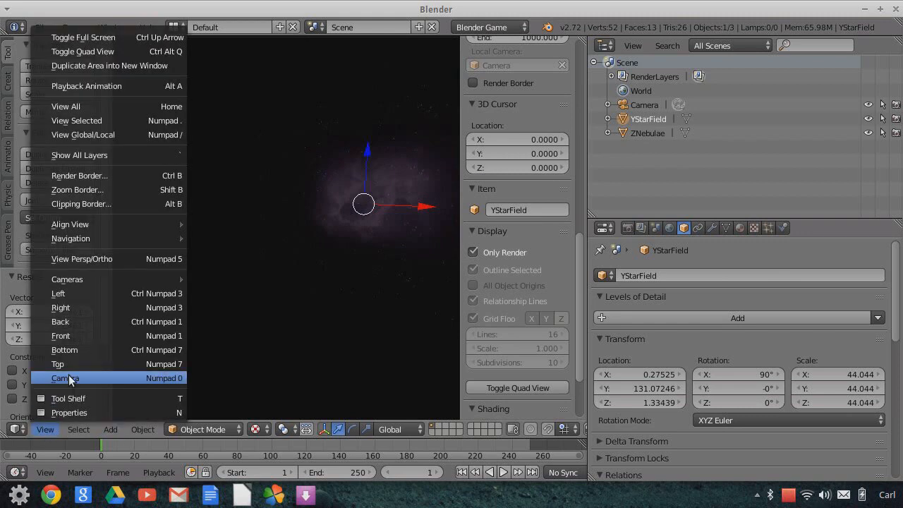
pyautogui.click(71, 378)
pyautogui.click(473, 253)
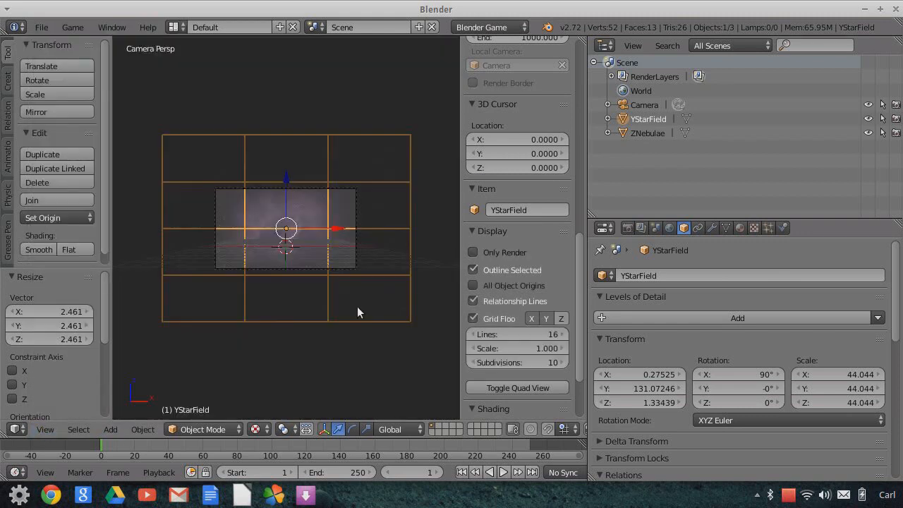
# Import Aerials0011_LV2.jpeg from the SpaceTextures folder as an image plane, with the engine switched to Blender Render
pyautogui.click(42, 27)
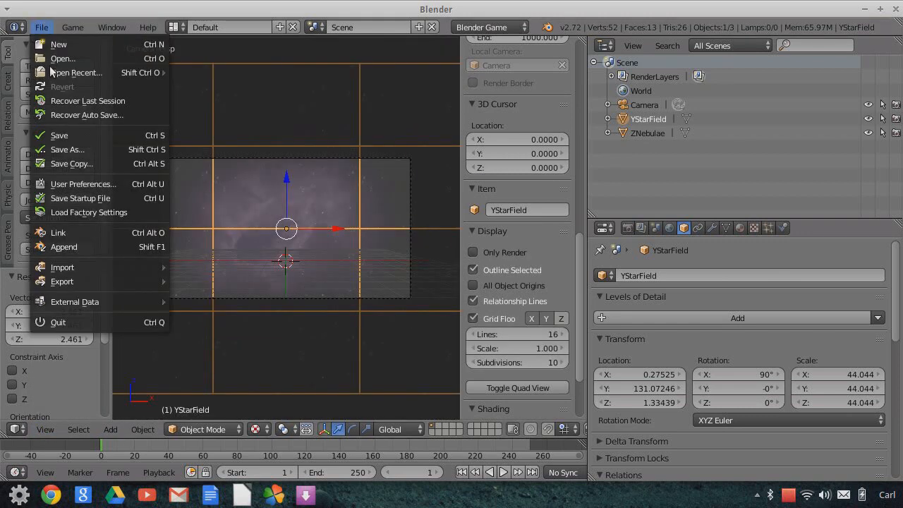
pyautogui.moveTo(82, 268)
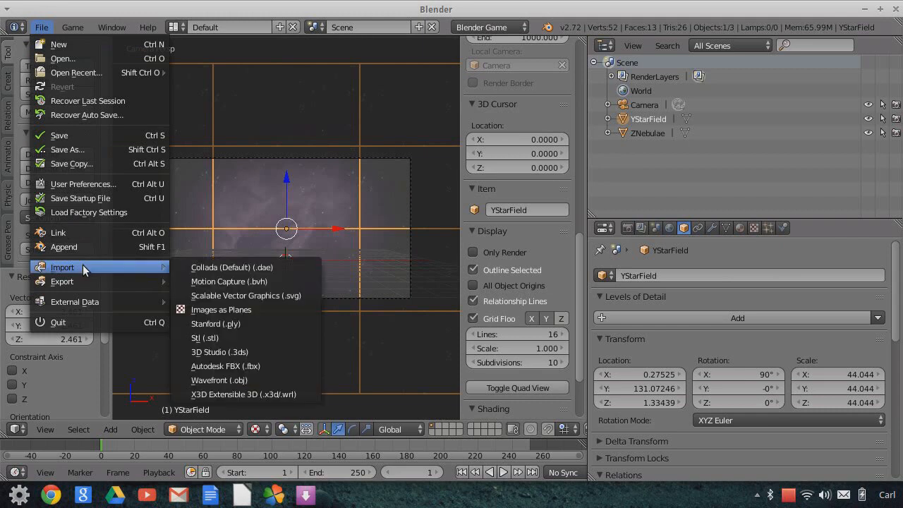
pyautogui.click(229, 310)
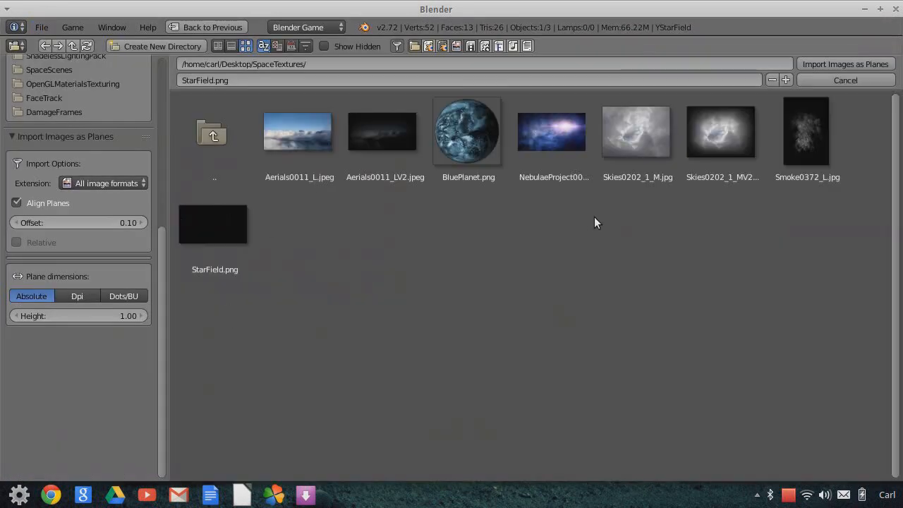
pyautogui.click(393, 141)
pyautogui.click(327, 27)
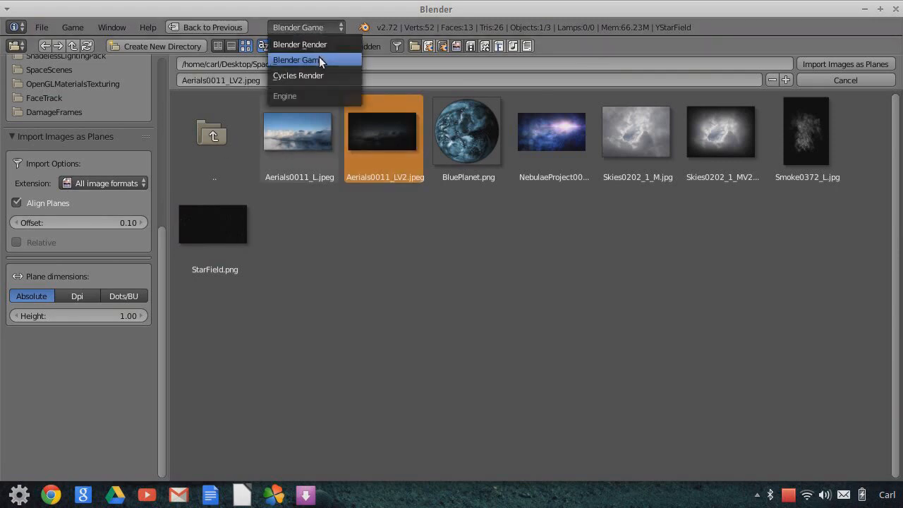
pyautogui.click(300, 44)
pyautogui.scroll(-1, 41, 336)
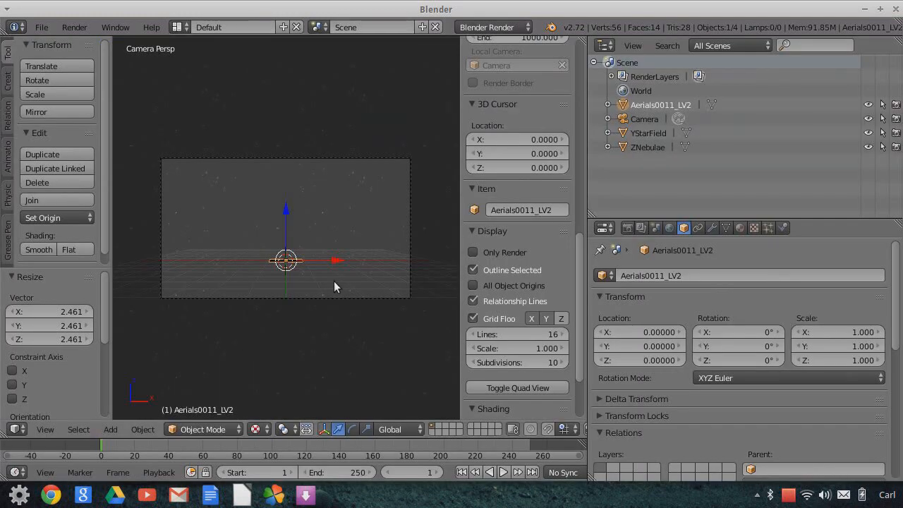
# Rotate the Aerials0011_LV2 plane 90° about X and scale it up by about 5.576 and again by about 2.310
pyautogui.write('rx90')
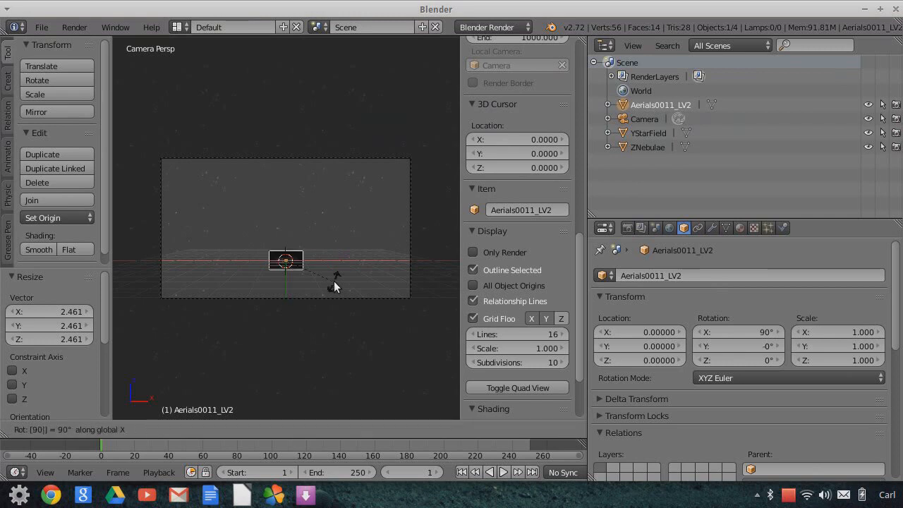
pyautogui.press('Return')
pyautogui.press('s')
pyautogui.click(139, 338)
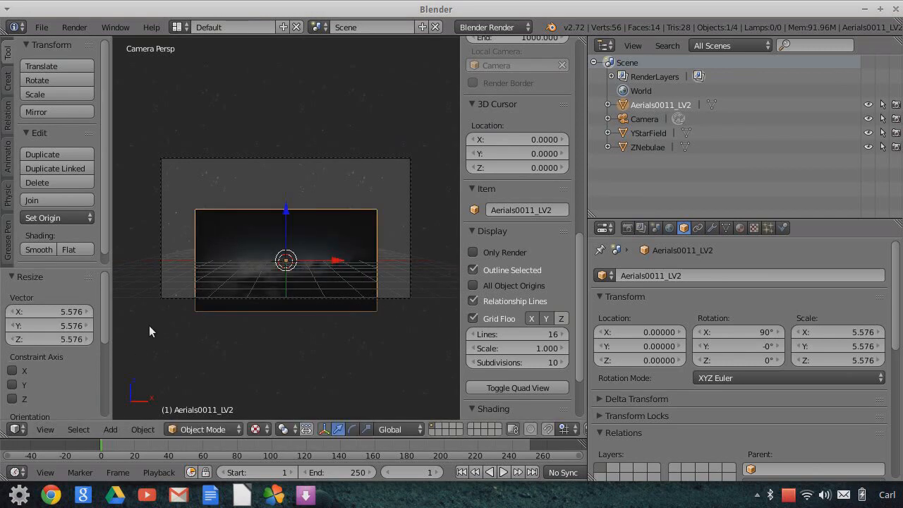
pyautogui.press('s')
pyautogui.click(337, 300)
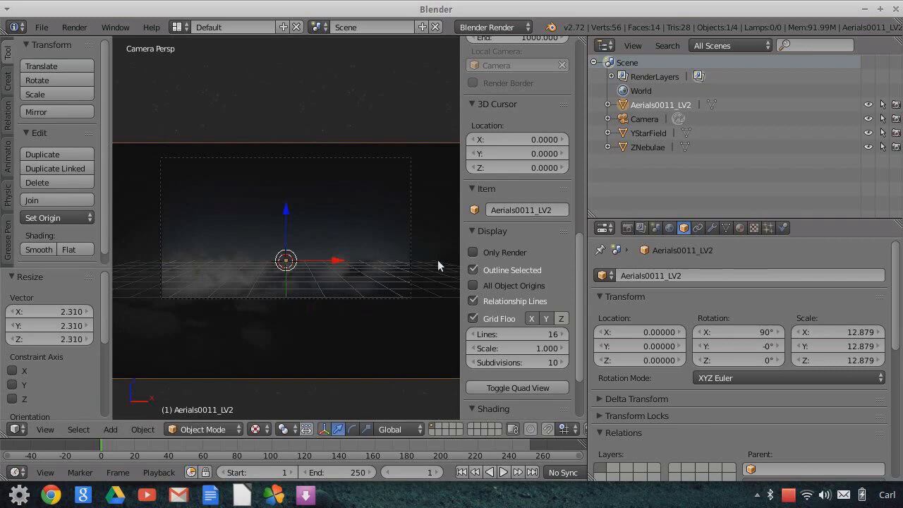
# Switch the engine to Blender Game and set the Aerials0011_LV2 material's alpha blend to Add
pyautogui.click(502, 27)
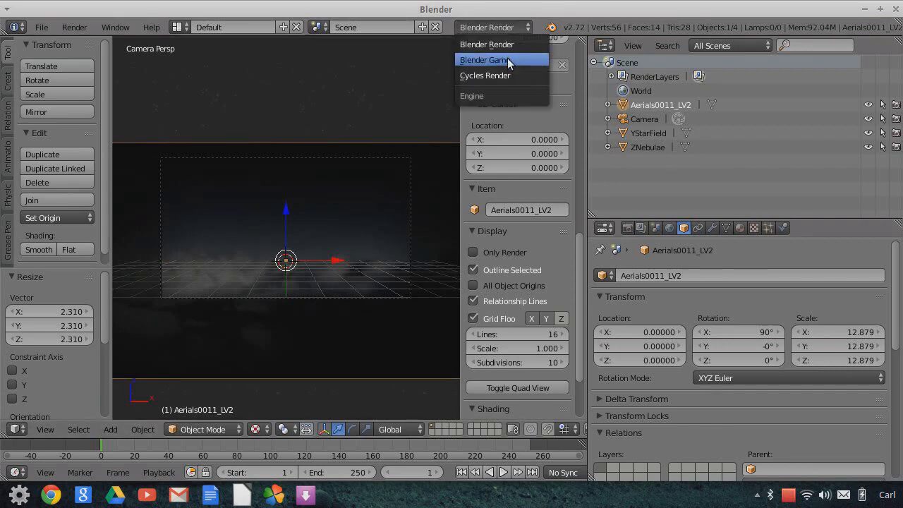
pyautogui.click(738, 230)
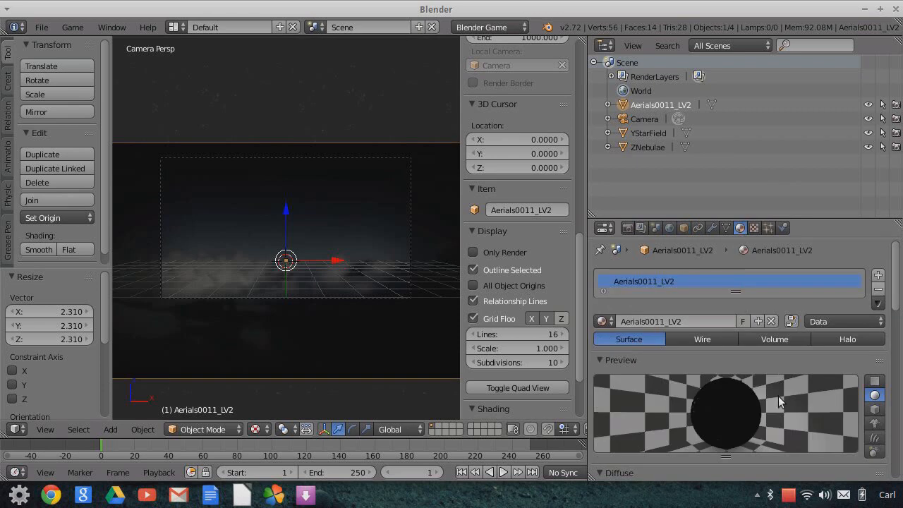
pyautogui.scroll(-15, 778, 401)
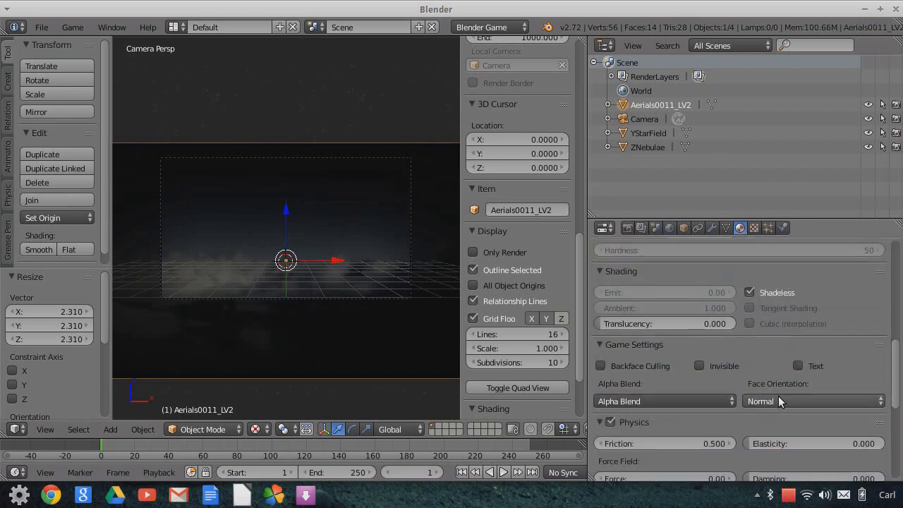
pyautogui.scroll(-2, 779, 396)
pyautogui.click(709, 373)
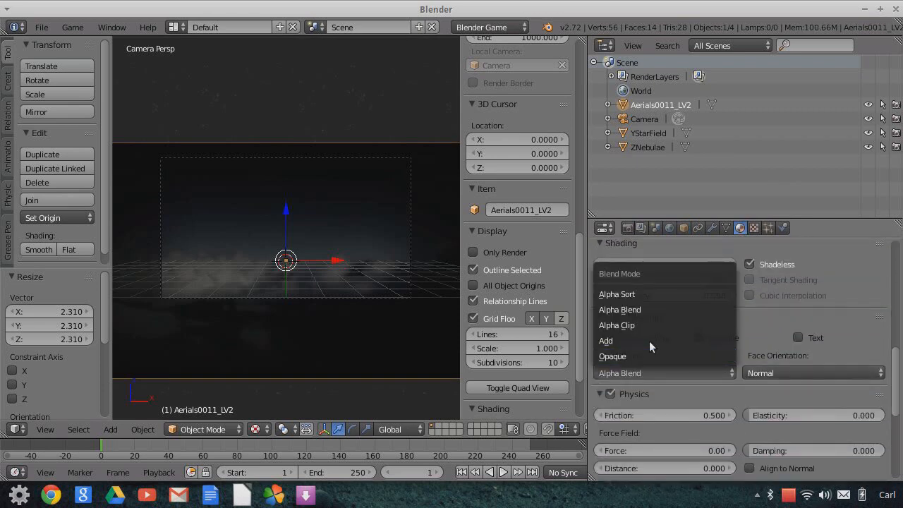
pyautogui.press('Return')
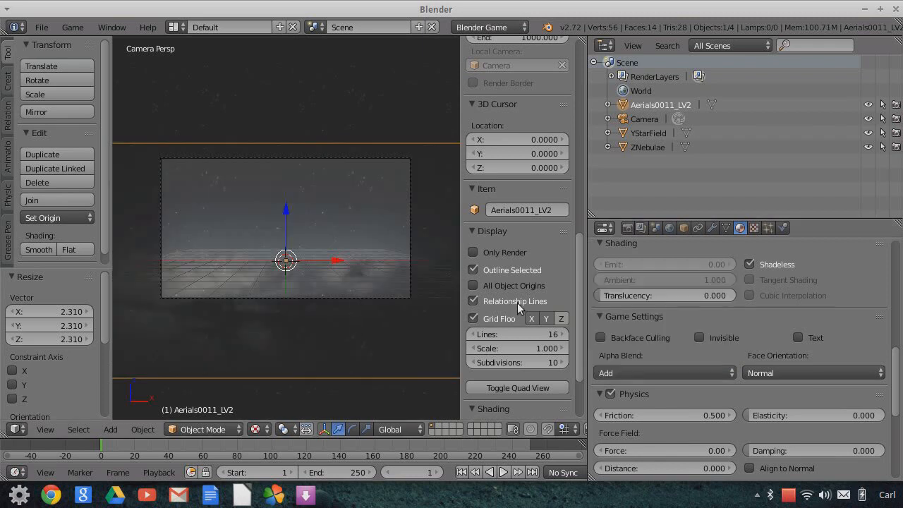
# Raise the Aerials0011_LV2 plane by about 1.934 along Z and set its texture's influence blend type to Multiply
pyautogui.moveTo(286, 216); pyautogui.dragTo(288, 176)
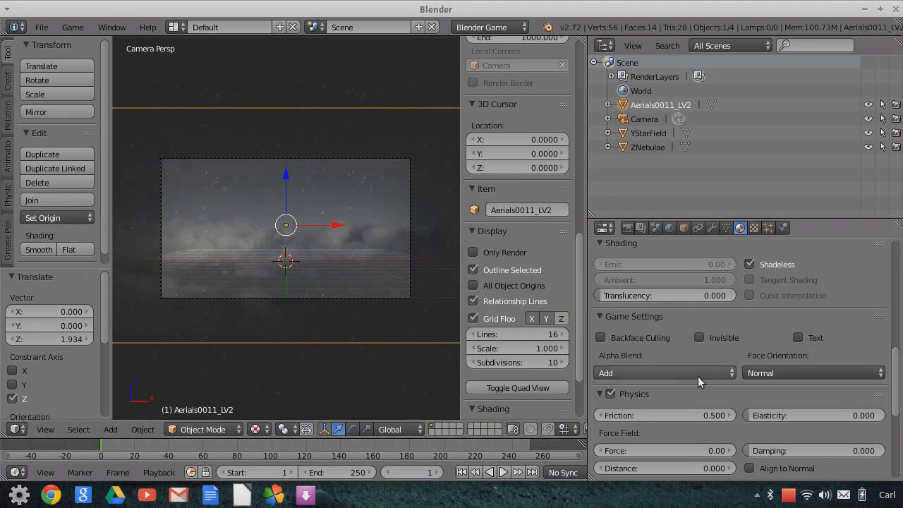
pyautogui.click(754, 227)
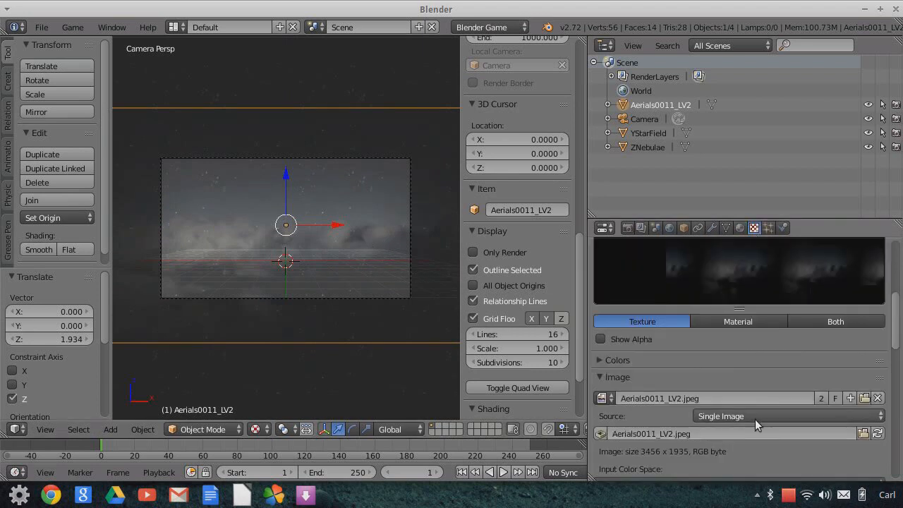
pyautogui.scroll(-10, 754, 419)
pyautogui.scroll(-8, 755, 420)
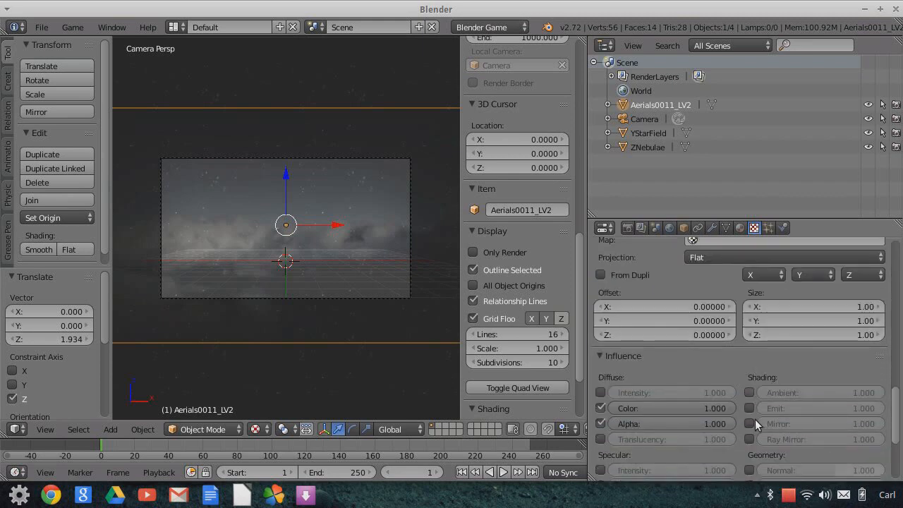
pyautogui.click(682, 386)
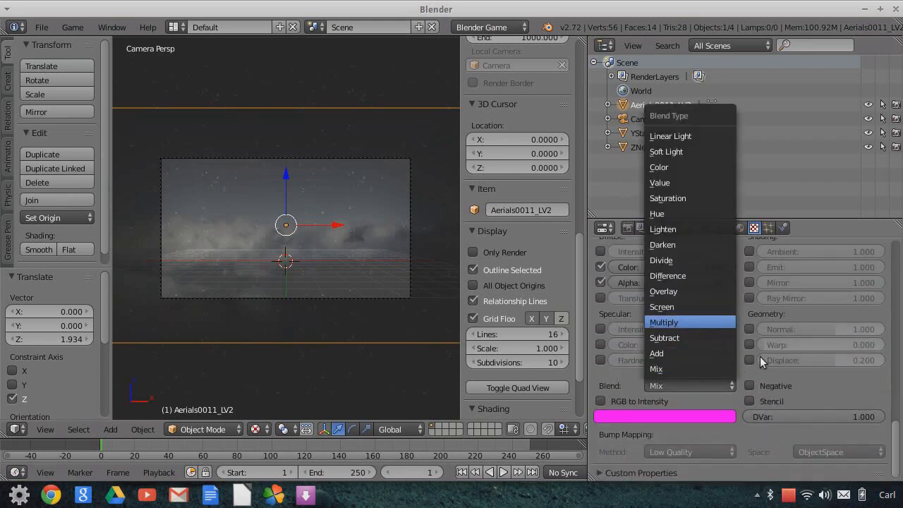
pyautogui.press('Return')
# Set the plane material's diffuse intensity to 1.000 and its diffuse colour to purple, about R 0.270, G 0.111, B 0.800
pyautogui.click(740, 228)
pyautogui.scroll(15, 718, 356)
pyautogui.scroll(-3, 701, 400)
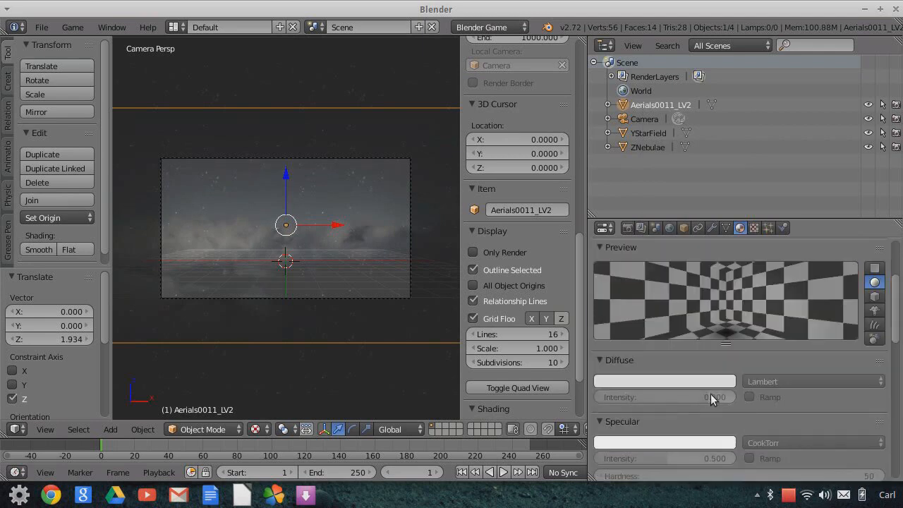
pyautogui.moveTo(709, 397); pyautogui.dragTo(735, 396)
pyautogui.click(709, 382)
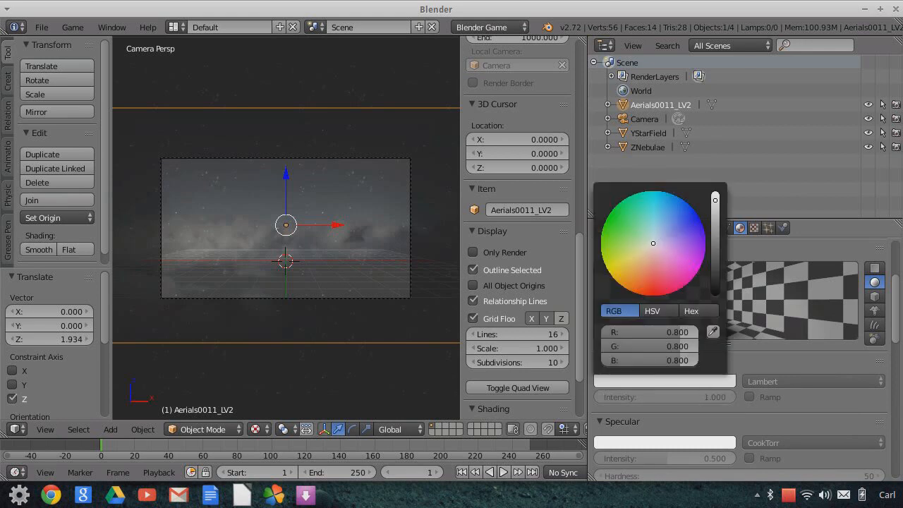
pyautogui.click(669, 231)
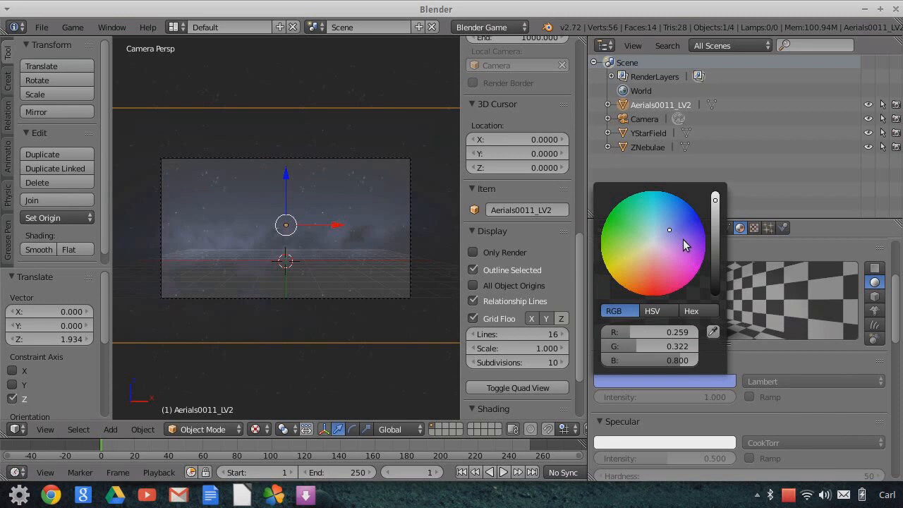
pyautogui.click(683, 240)
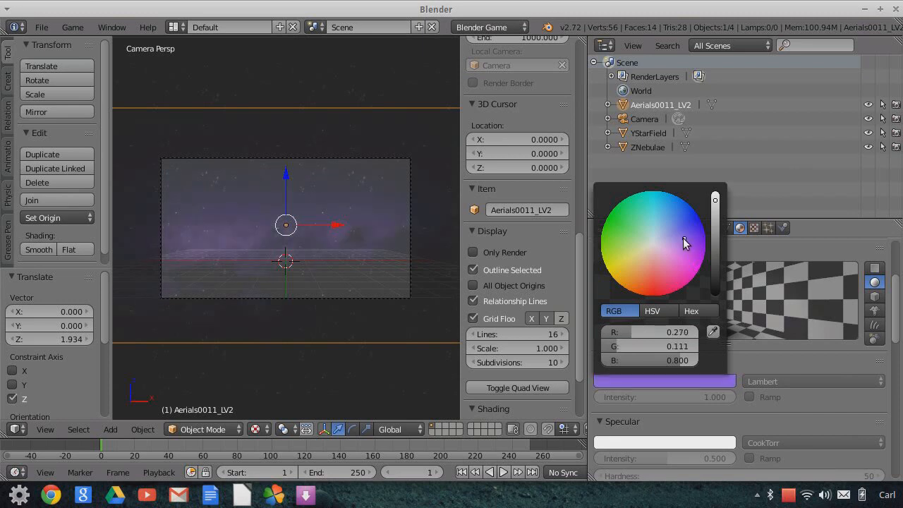
pyautogui.scroll(-1, 698, 207)
pyautogui.scroll(1, 697, 211)
# Move the Aerials0011_LV2 plane about 36.655 along Y, away from the camera
pyautogui.moveTo(350, 227); pyautogui.dragTo(343, 254, button='middle')
pyautogui.scroll(-4, 300, 291)
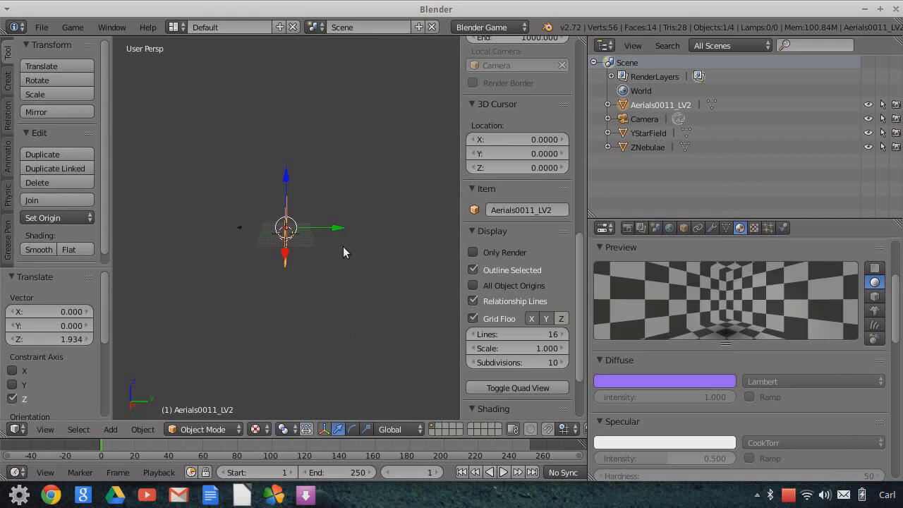
pyautogui.press('g')
pyautogui.press('y')
pyautogui.click(118, 223)
pyautogui.scroll(-2, 323, 237)
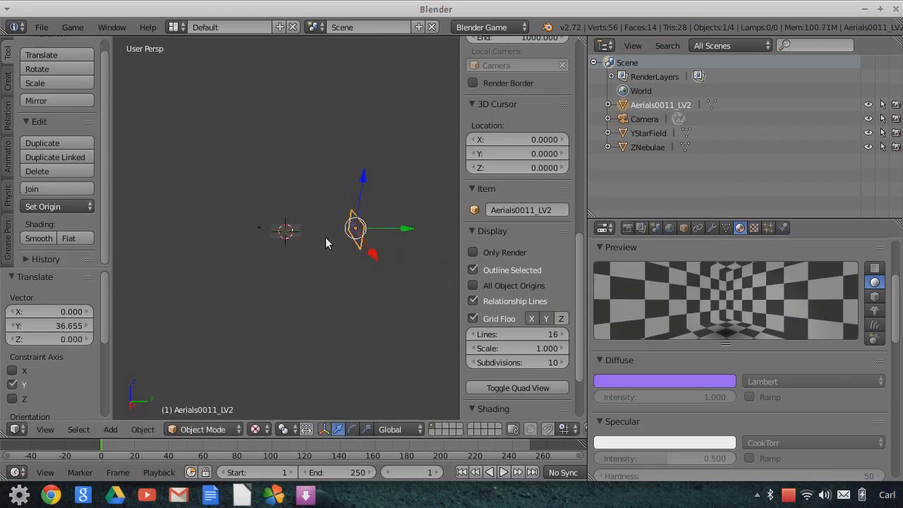
pyautogui.scroll(-3, 325, 252)
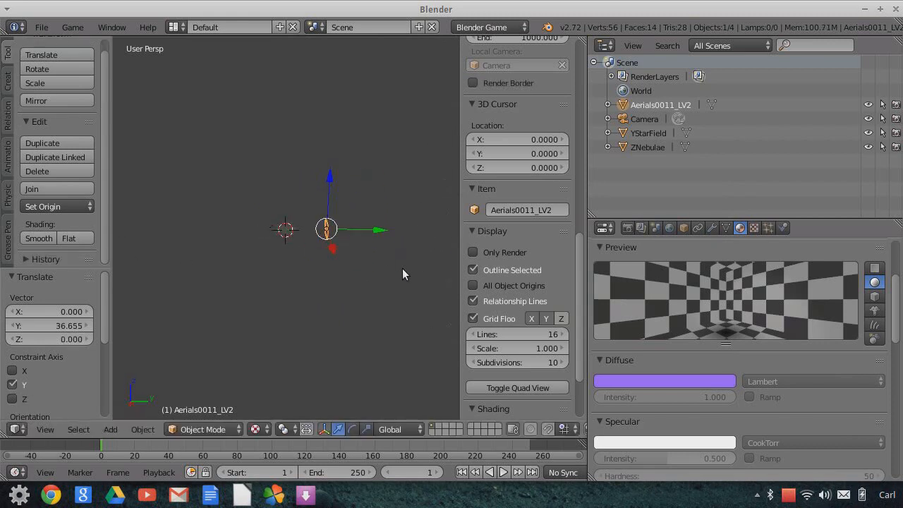
# Move the Aerials0011_LV2 plane a further 53.905 or so along Y towards YStarField
pyautogui.rightClick(428, 229)
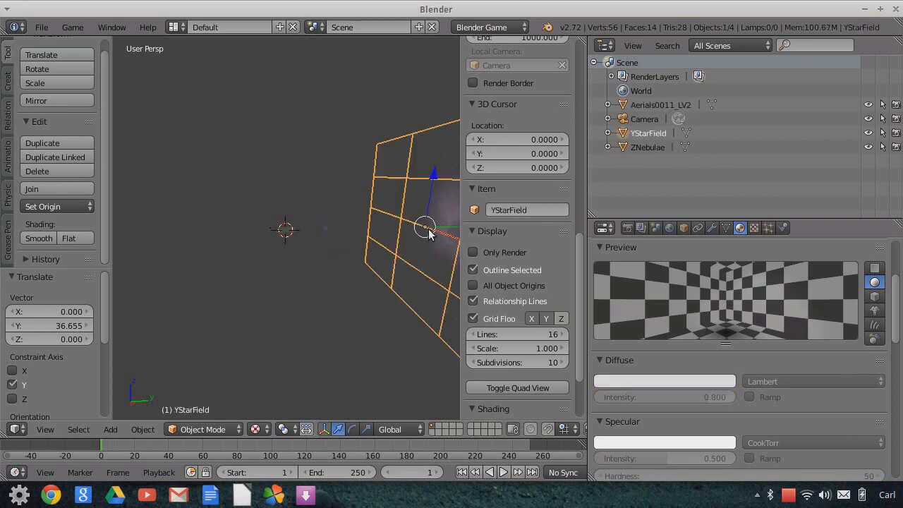
pyautogui.rightClick(324, 226)
pyautogui.press('g')
pyautogui.press('y')
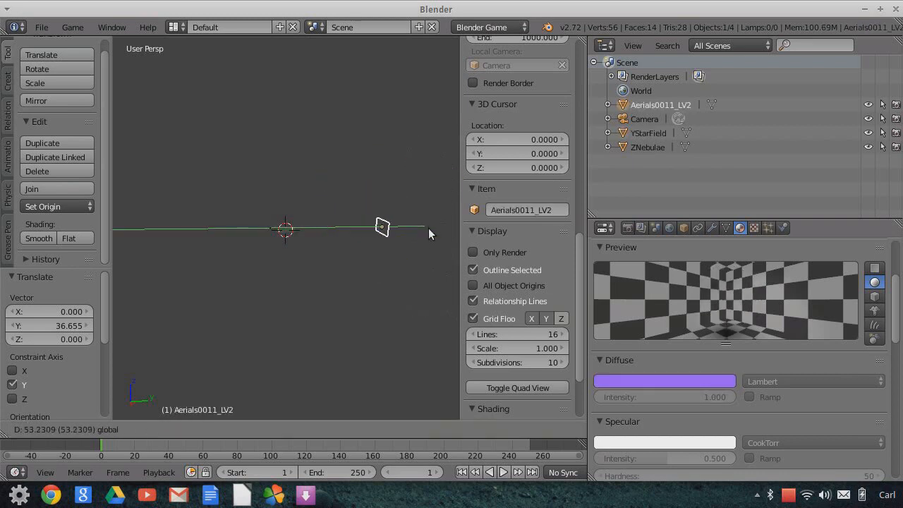
pyautogui.click(425, 241)
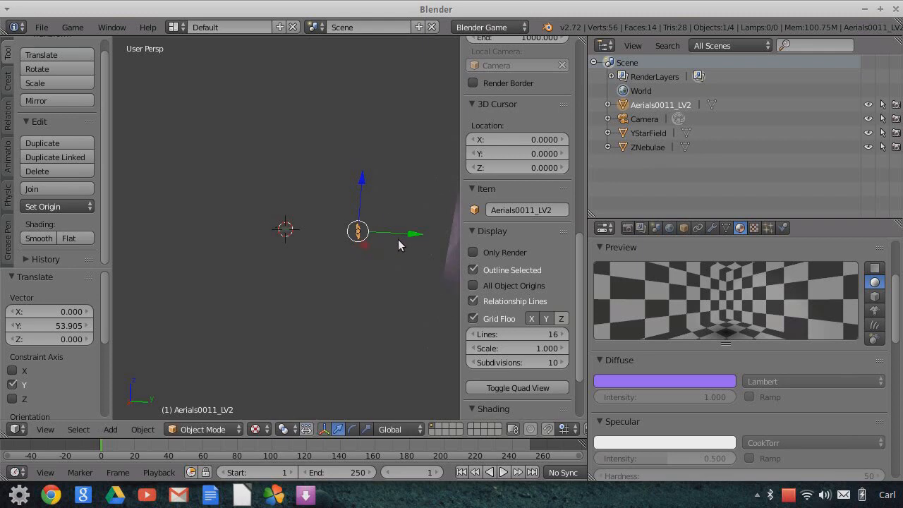
# Fine-tune the Aerials0011_LV2 plane's depth in front of the star field to about Y 103.474
pyautogui.press('g')
pyautogui.press('y')
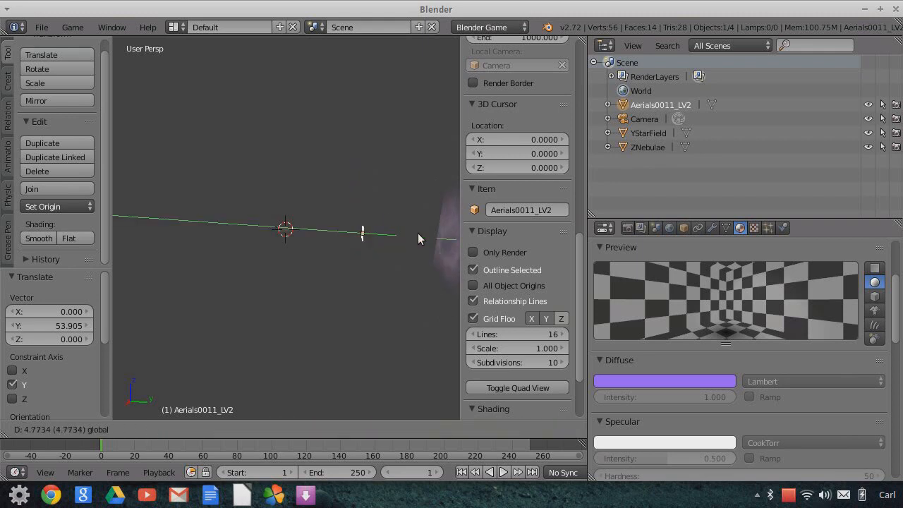
pyautogui.moveTo(416, 234); pyautogui.dragTo(415, 237)
pyautogui.click(399, 237)
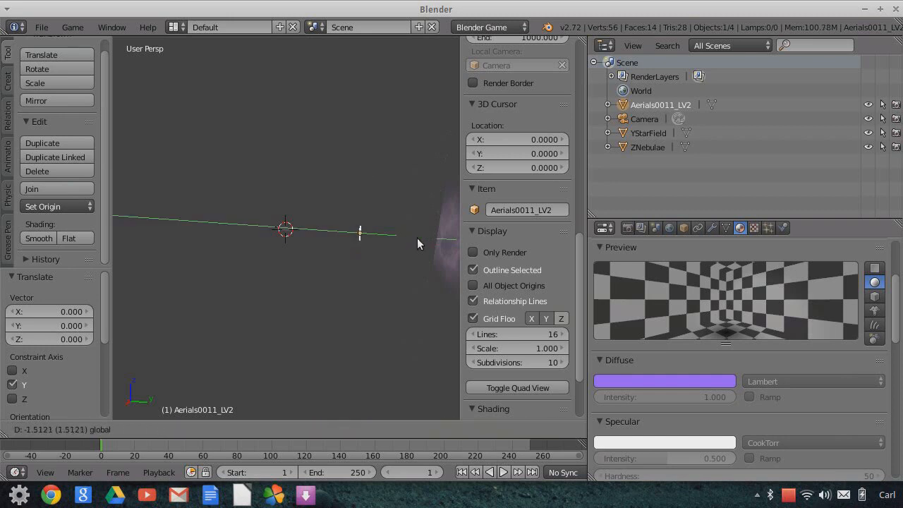
pyautogui.click(416, 238)
pyautogui.moveTo(412, 235); pyautogui.dragTo(425, 239)
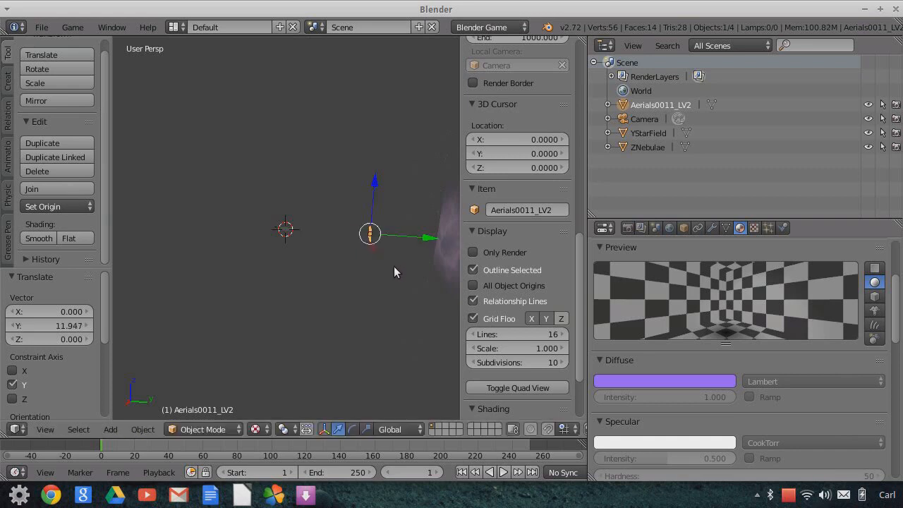
# In the camera view, enlarge the Aerials0011_LV2 plane to a scale of about 75.641 and lower it about 0.306 along Z
pyautogui.click(45, 429)
pyautogui.click(84, 378)
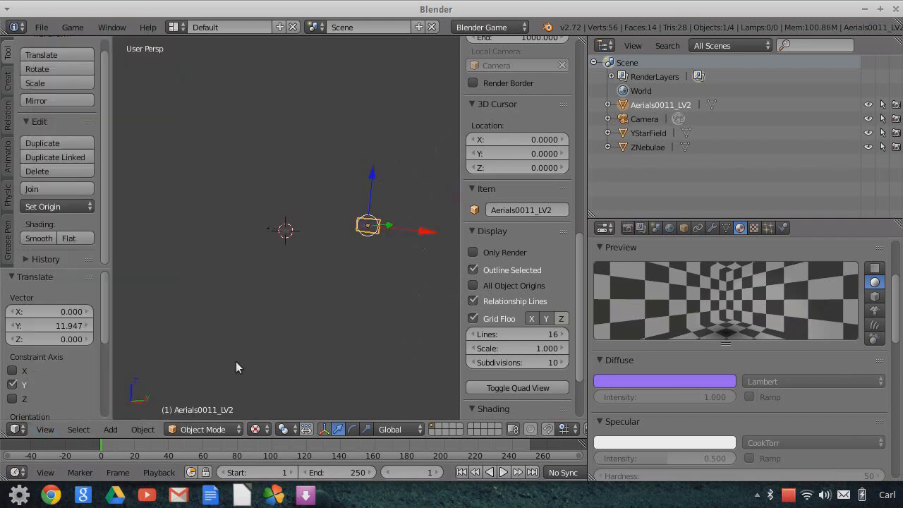
pyautogui.click(444, 360)
pyautogui.press('s')
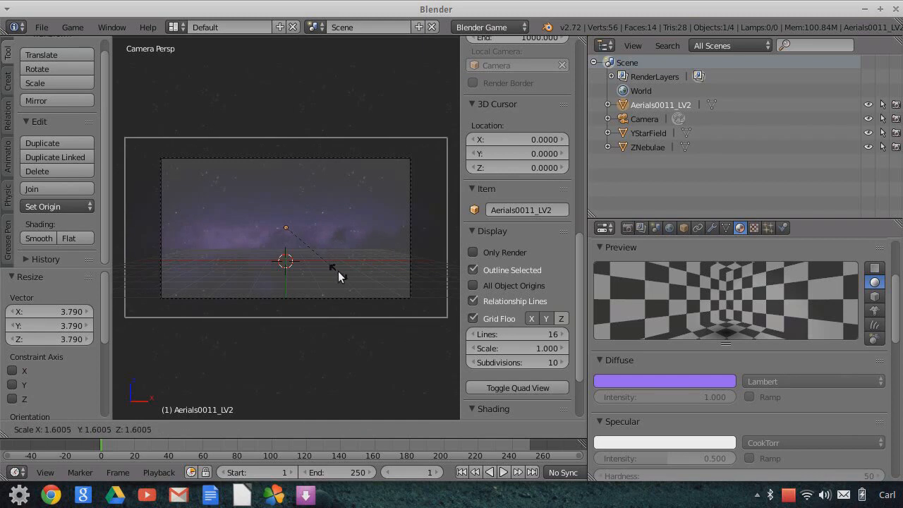
pyautogui.click(334, 271)
pyautogui.moveTo(287, 179); pyautogui.dragTo(285, 182)
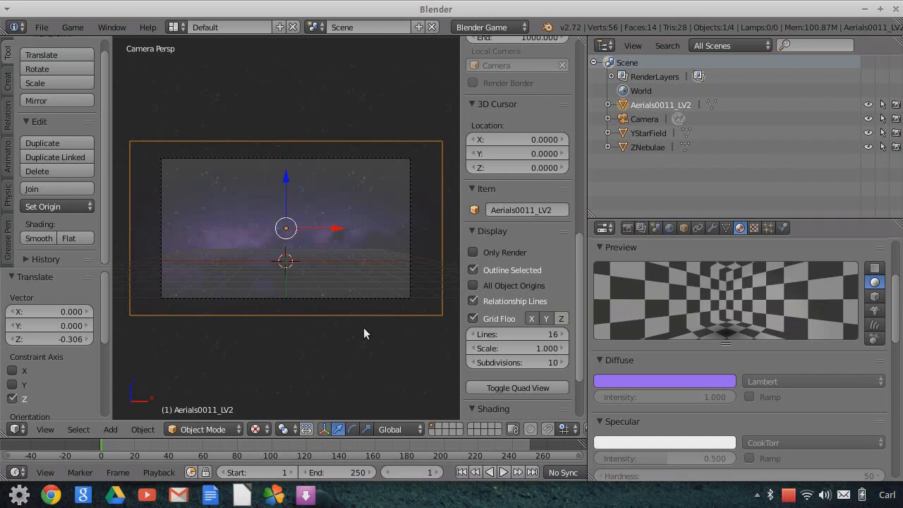
# Rename the Aerials0011_LV2 object to XNebulae
pyautogui.click(683, 228)
pyautogui.click(674, 275)
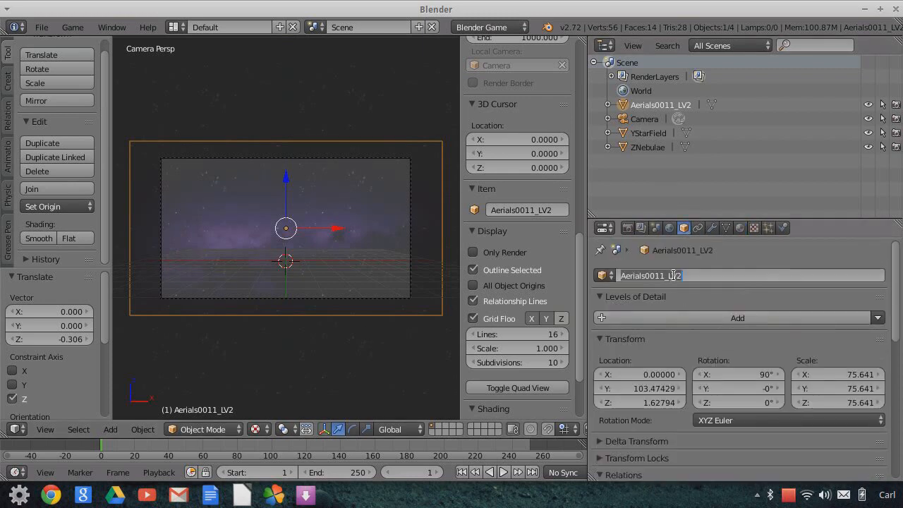
pyautogui.write('Nebulae')
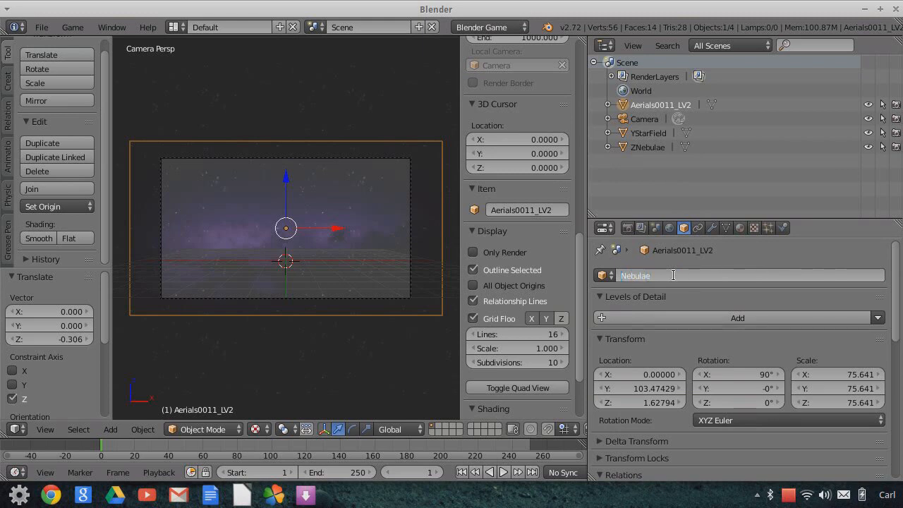
pyautogui.press('Home')
pyautogui.write('X')
pyautogui.press('Return')
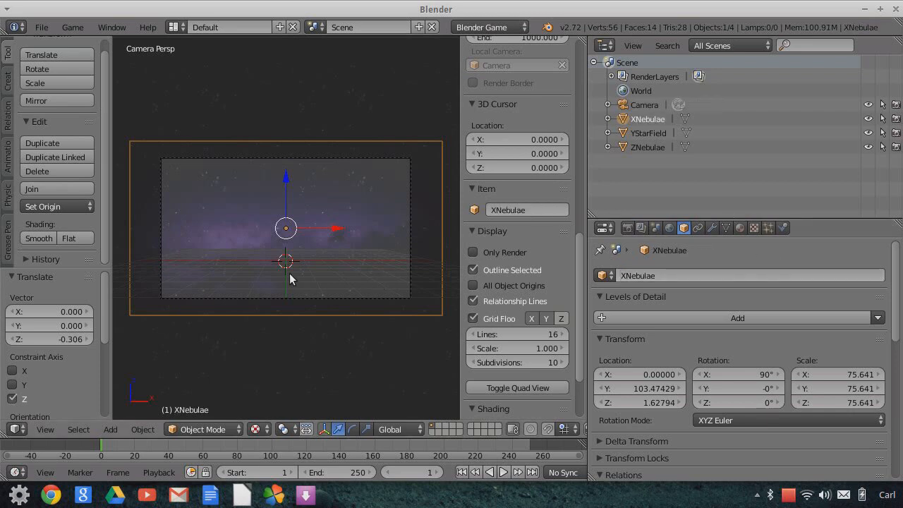
# Duplicate the YStarField object in place
pyautogui.moveTo(400, 262); pyautogui.dragTo(388, 243, button='middle')
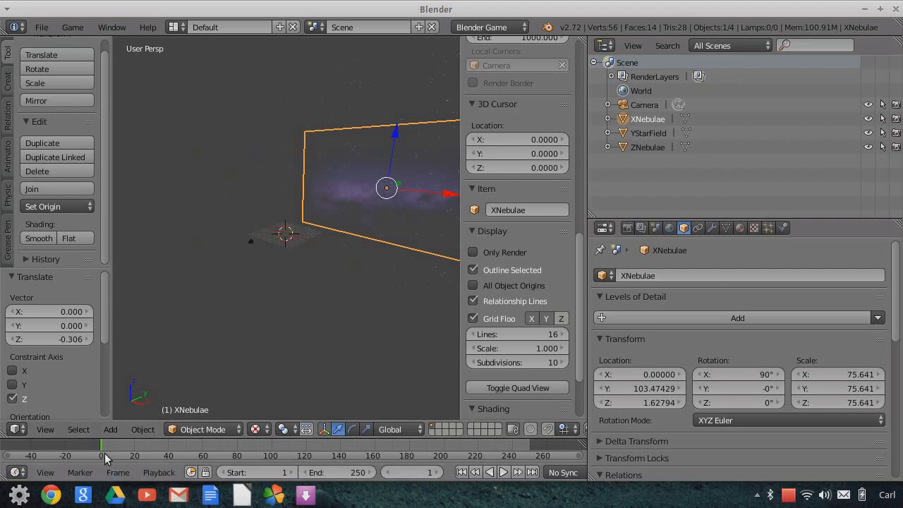
pyautogui.rightClick(405, 91)
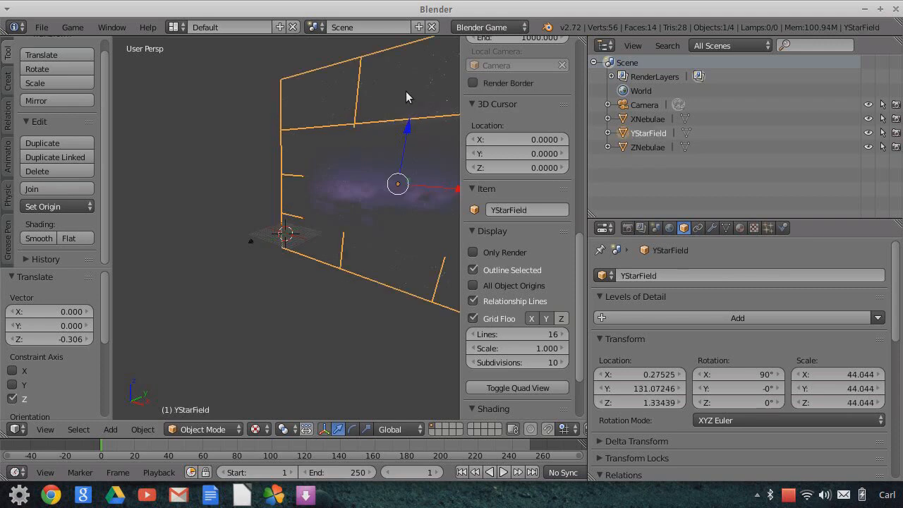
pyautogui.hotkey('shift', 'd')
pyautogui.rightClick(368, 144)
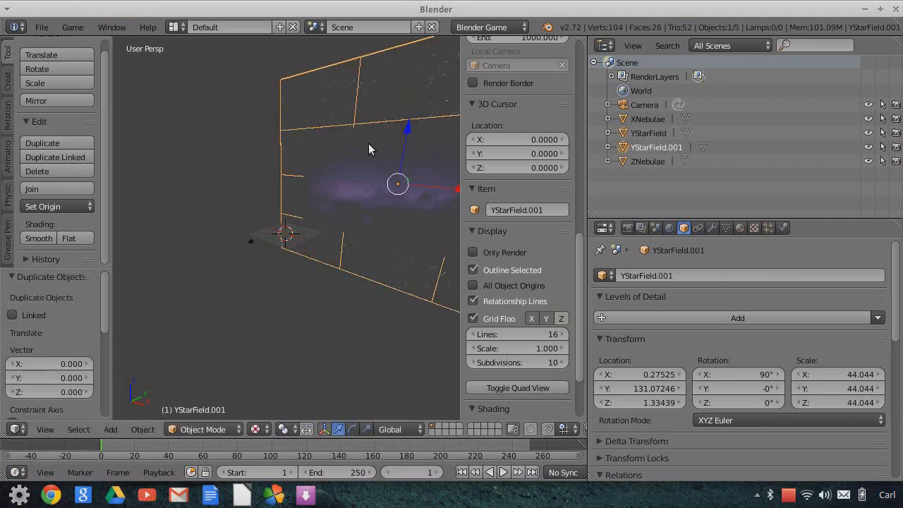
# Move the star field copy along Y in front of XNebulae, to about Y 64.125
pyautogui.moveTo(398, 159); pyautogui.dragTo(418, 179, button='middle')
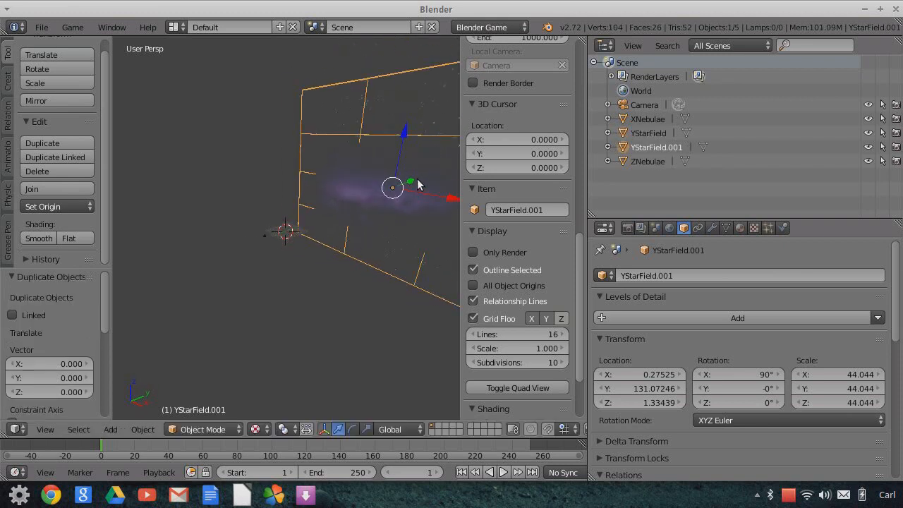
pyautogui.moveTo(411, 185); pyautogui.dragTo(382, 212)
pyautogui.scroll(-5, 385, 217)
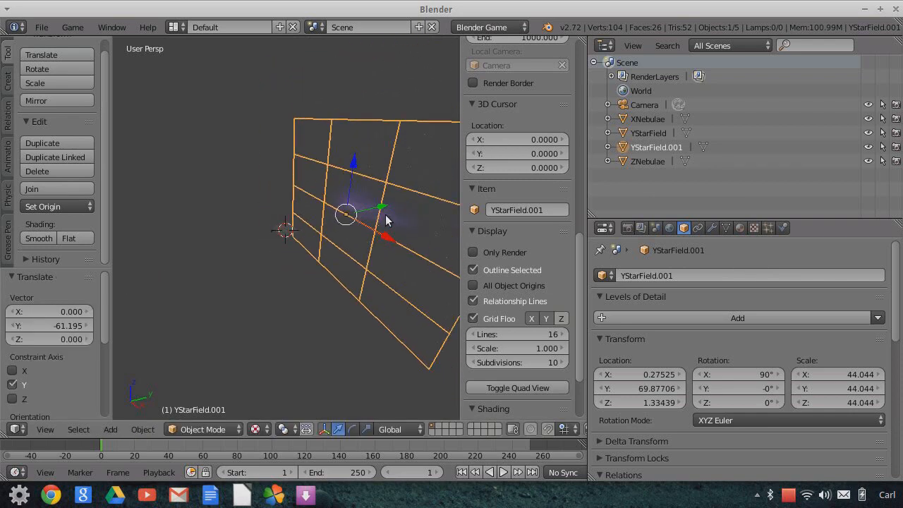
pyautogui.moveTo(375, 214); pyautogui.dragTo(393, 238, button='middle')
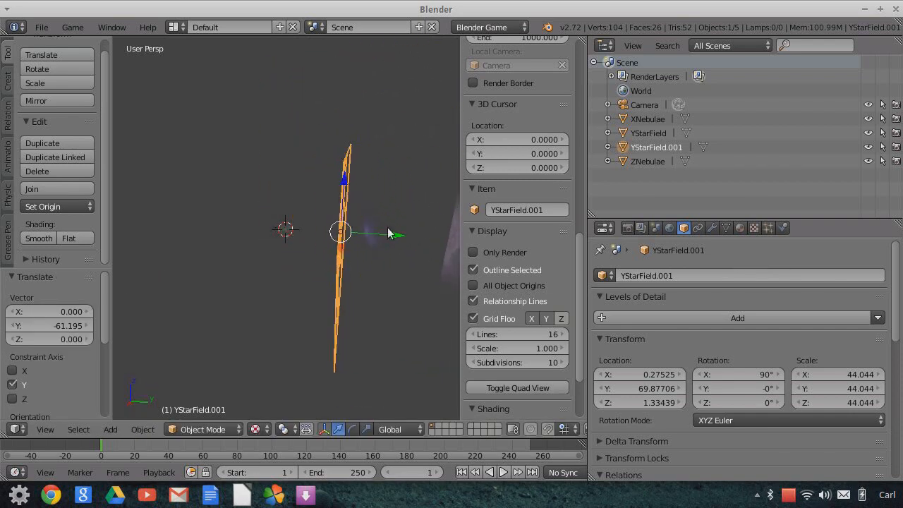
pyautogui.moveTo(395, 237)
pyautogui.mouseDown()
pyautogui.moveTo(386, 241)
pyautogui.moveTo(394, 237)
pyautogui.mouseUp()
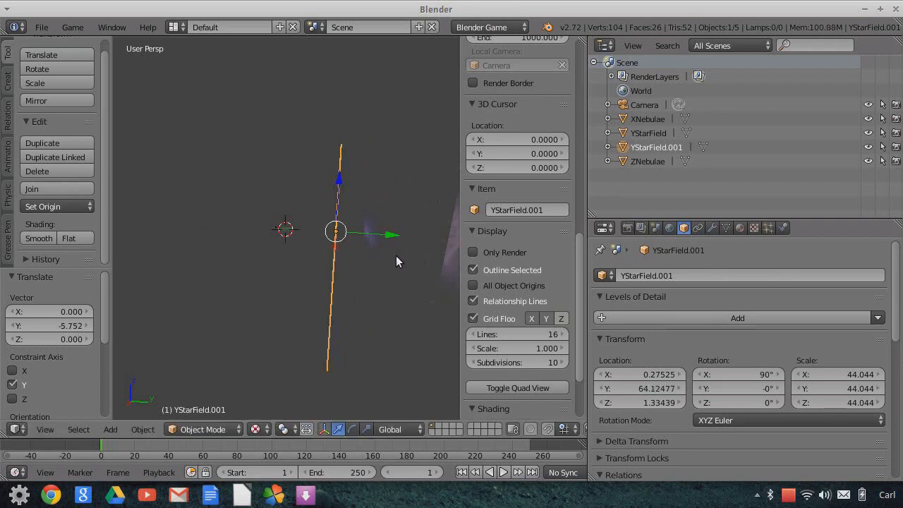
# In the camera view, rotate the star field copy about -153.869° around the global Y axis
pyautogui.click(45, 429)
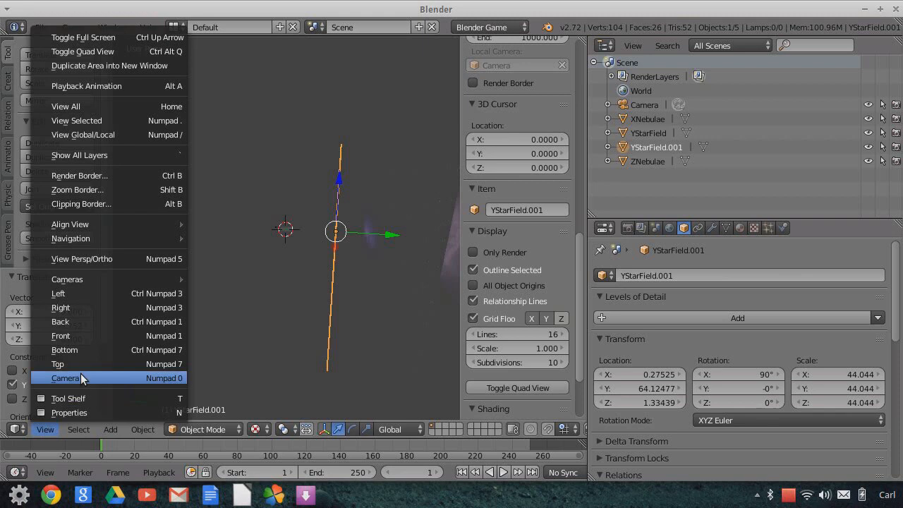
pyautogui.click(81, 378)
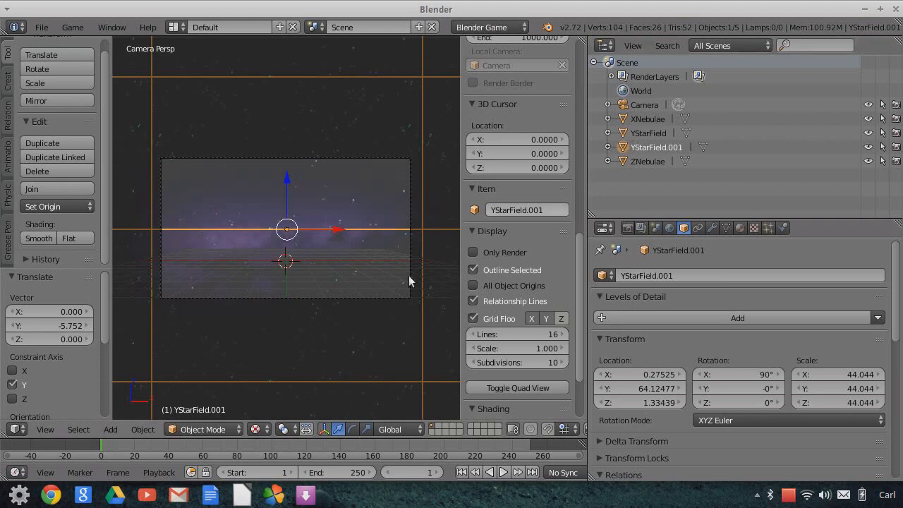
pyautogui.scroll(-5, 309, 235)
pyautogui.scroll(2, 340, 236)
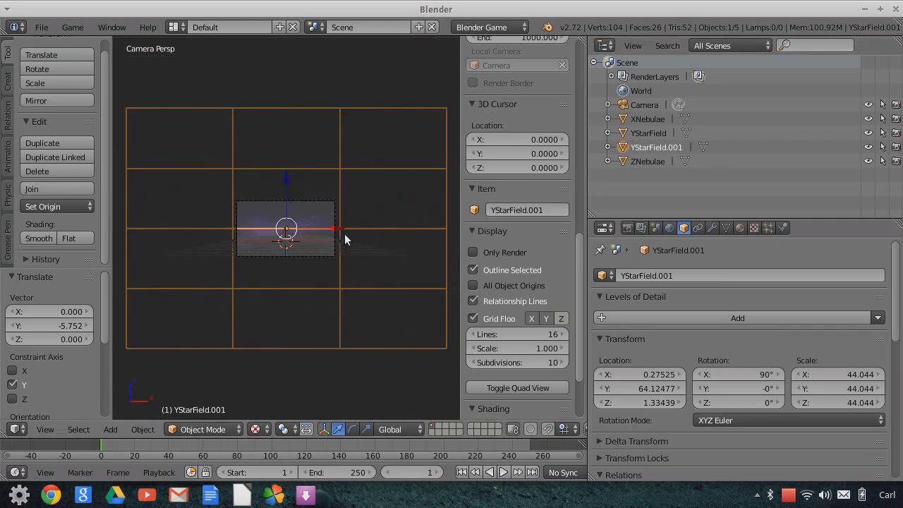
pyautogui.moveTo(339, 228)
pyautogui.mouseDown()
pyautogui.moveTo(276, 240)
pyautogui.moveTo(353, 234)
pyautogui.moveTo(336, 232)
pyautogui.mouseUp()
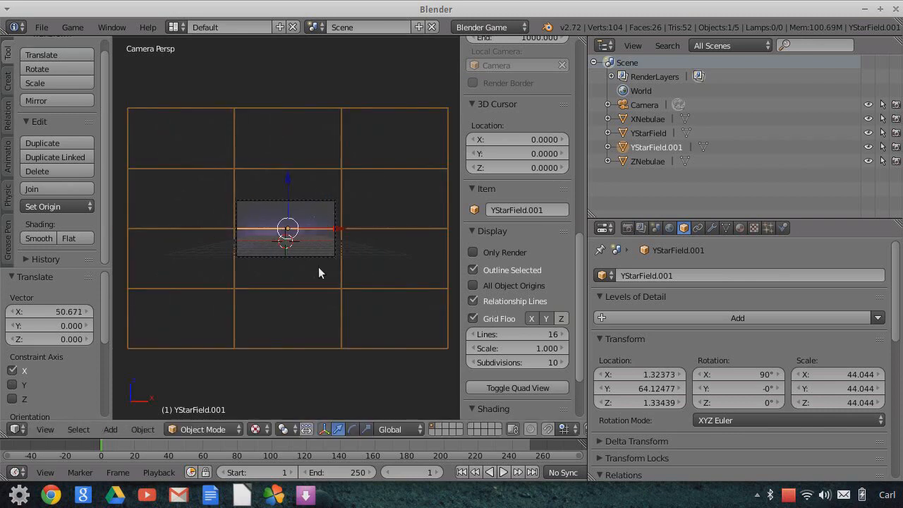
pyautogui.press('r')
pyautogui.press('y')
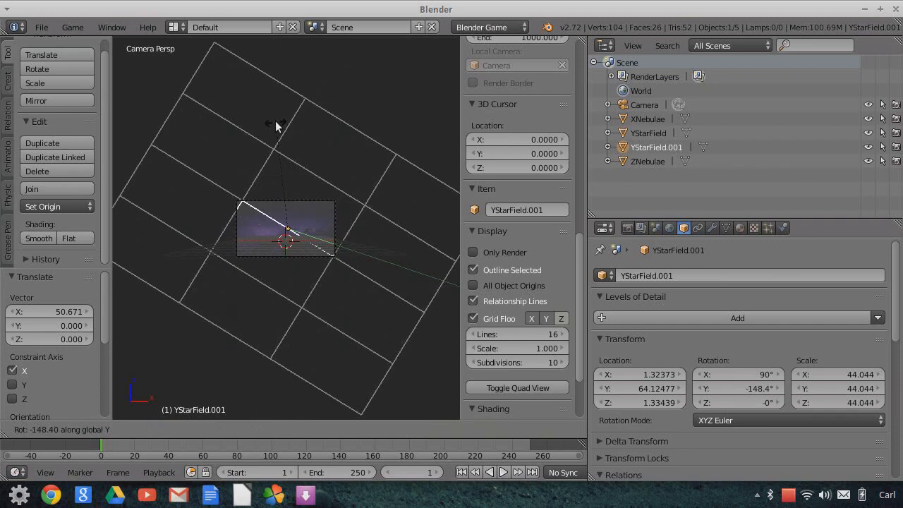
pyautogui.click(264, 121)
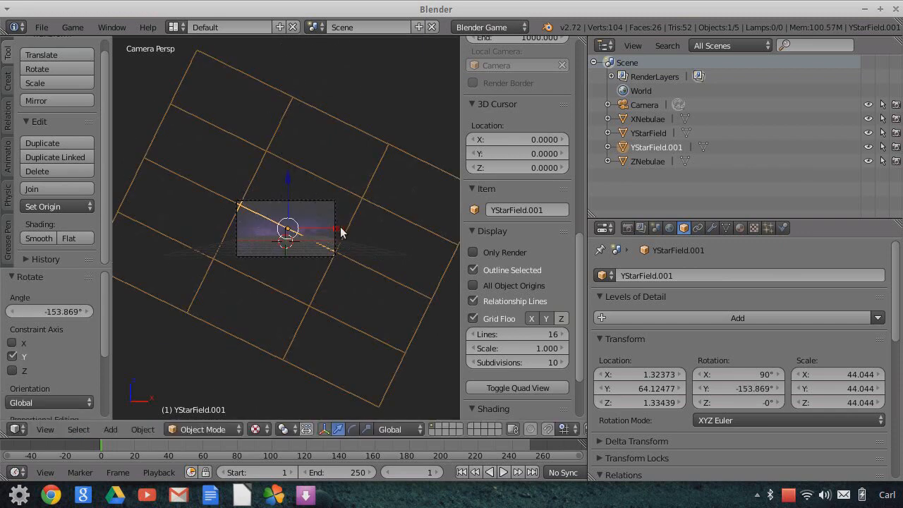
# Reposition the rotated star field copy across the camera frame, to about X 11.332 and Z -7.624
pyautogui.moveTo(346, 228); pyautogui.dragTo(312, 247)
pyautogui.scroll(3, 335, 257)
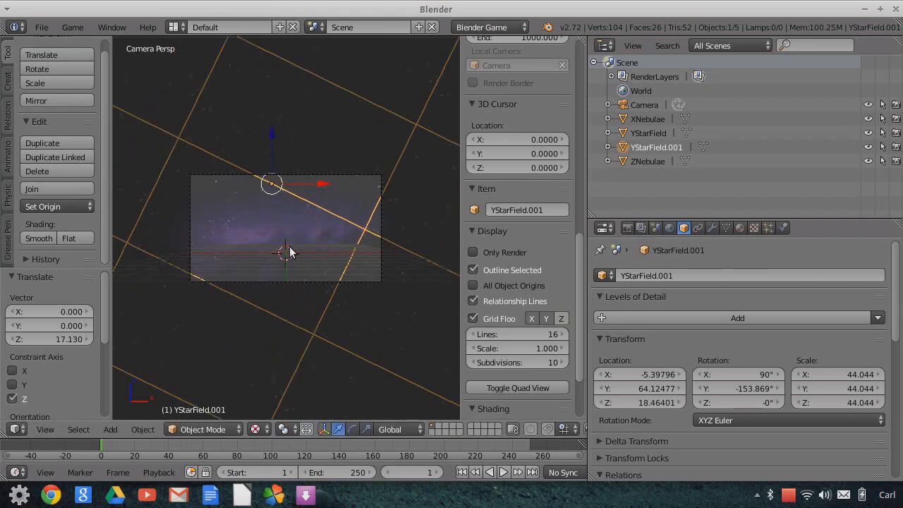
pyautogui.moveTo(275, 144); pyautogui.dragTo(303, 273)
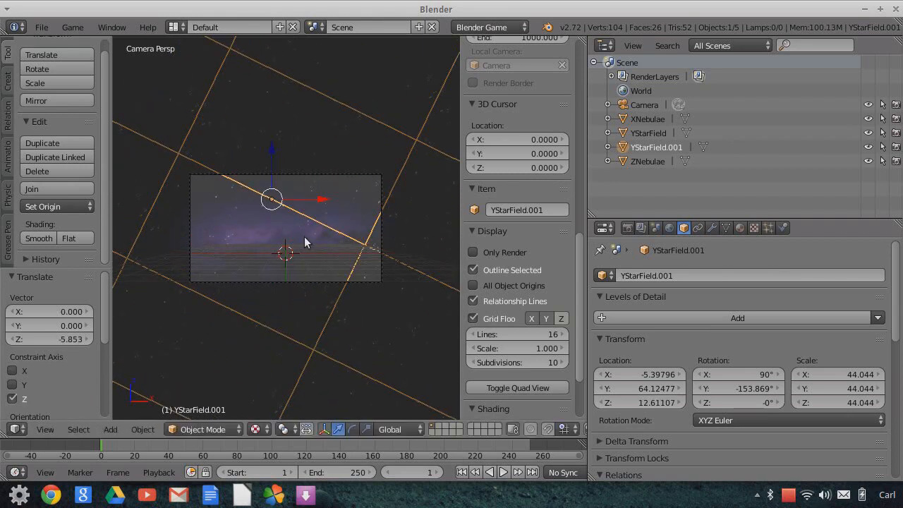
pyautogui.moveTo(271, 152); pyautogui.dragTo(366, 251)
pyautogui.moveTo(318, 203); pyautogui.dragTo(384, 251)
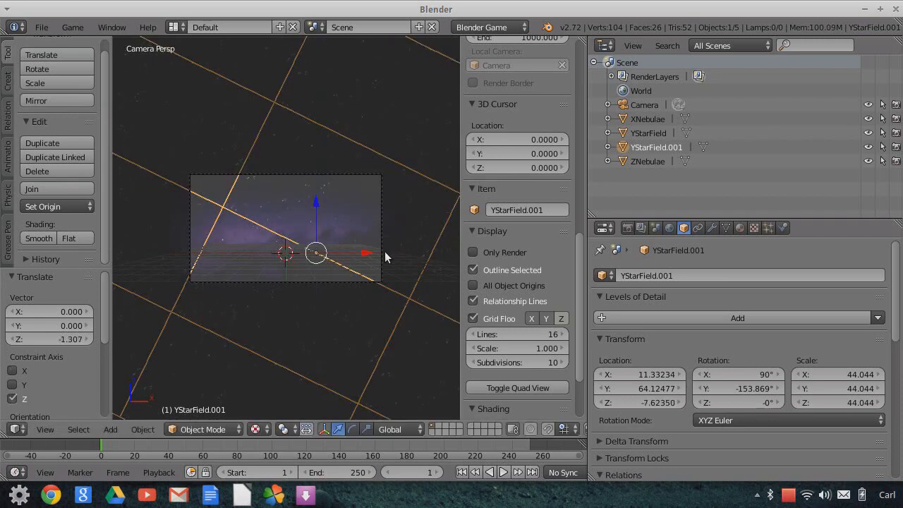
# Rename the star field copy to WStarField
pyautogui.scroll(-4, 384, 251)
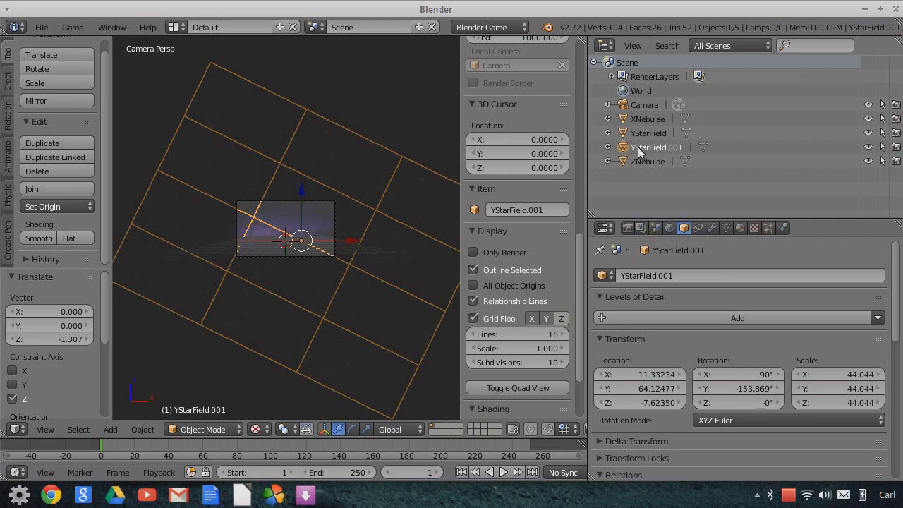
pyautogui.click(621, 276)
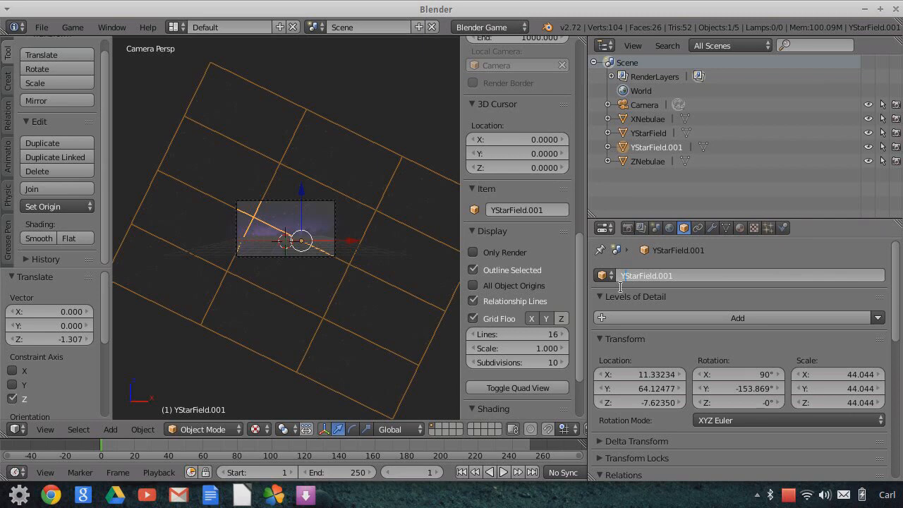
pyautogui.press('BackSpace')
pyautogui.write('W')
pyautogui.click(728, 275)
pyautogui.press('BackSpace')
pyautogui.press('BackSpace')
pyautogui.press('BackSpace')
pyautogui.press('BackSpace')
pyautogui.press('Return')
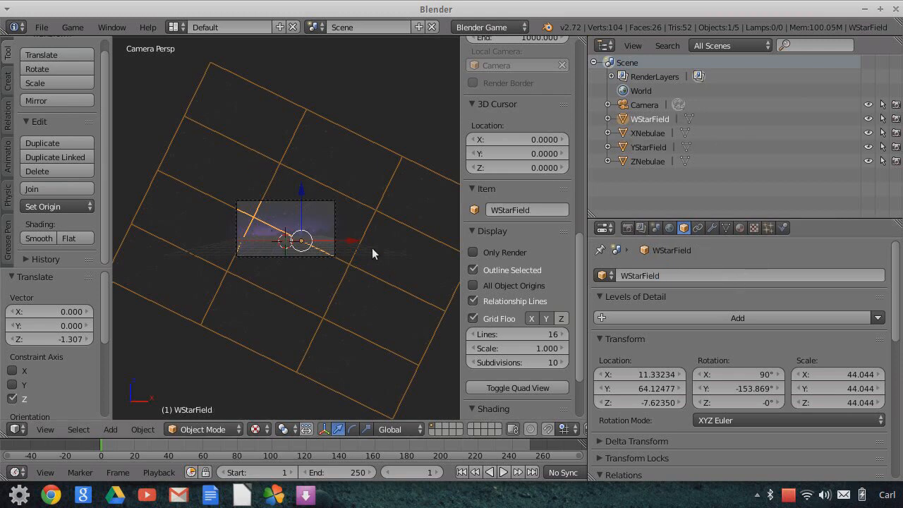
# Examine the layered star fields from the side and through the selected camera
pyautogui.moveTo(410, 229); pyautogui.dragTo(414, 248, button='middle')
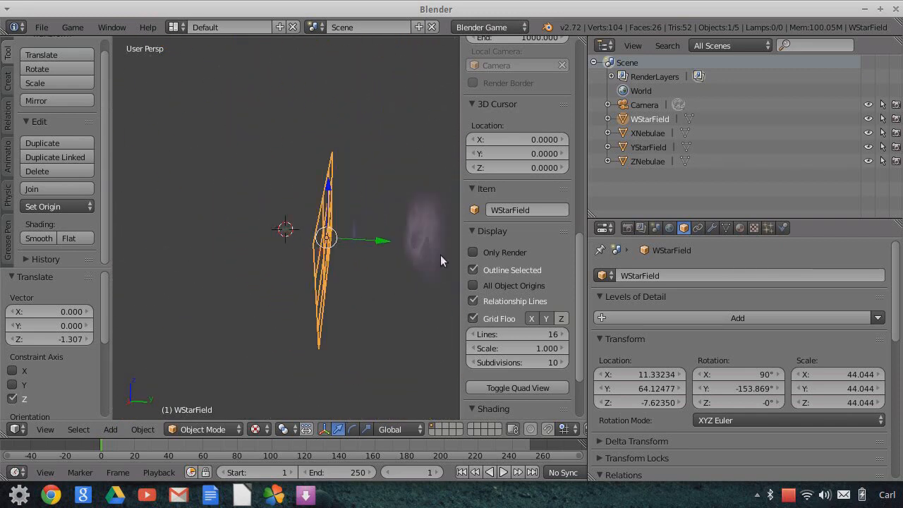
pyautogui.click(53, 429)
pyautogui.click(77, 376)
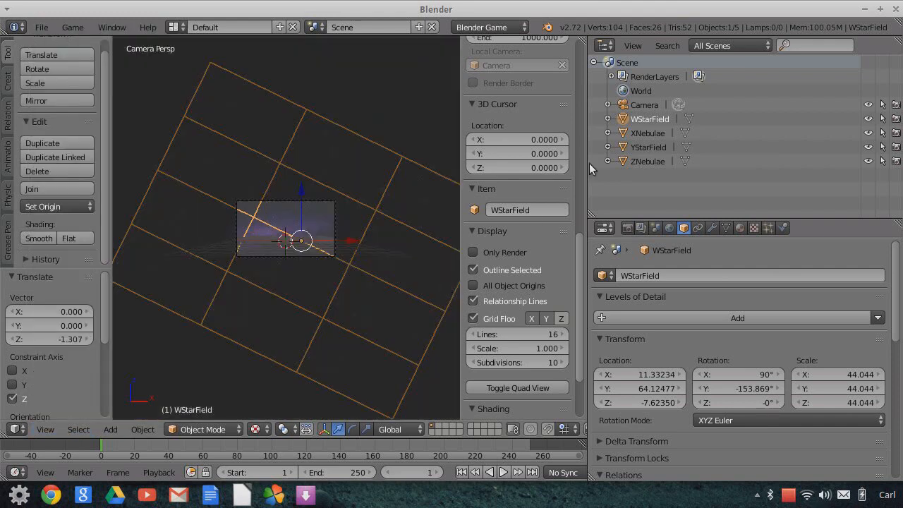
pyautogui.click(628, 105)
pyautogui.scroll(4, 301, 286)
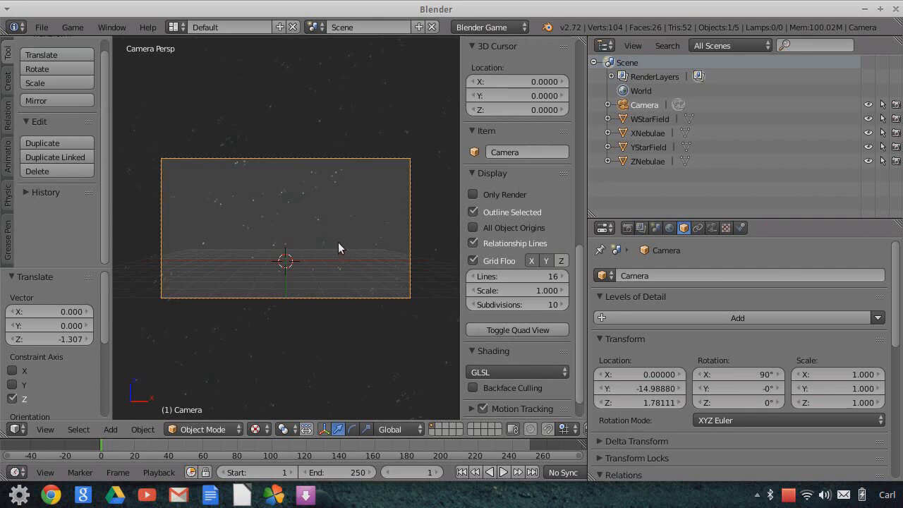
pyautogui.scroll(-2, 338, 242)
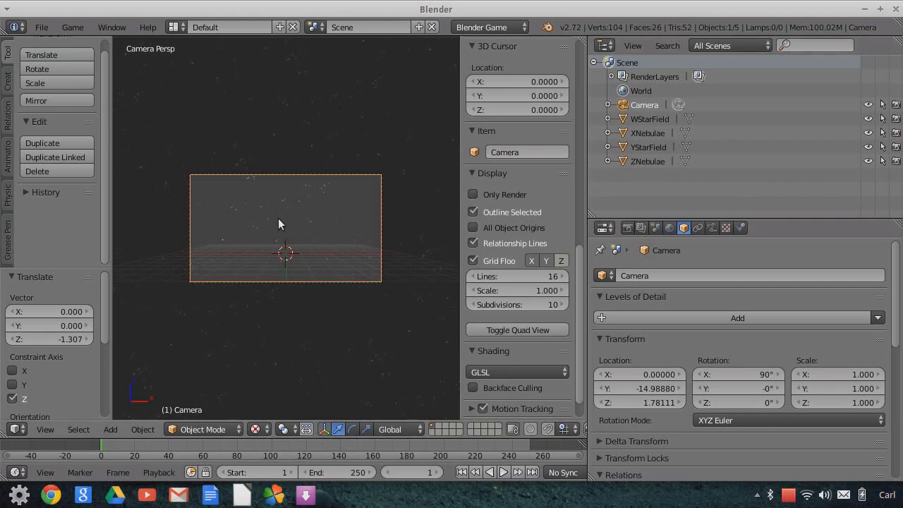
pyautogui.scroll(-2, 363, 197)
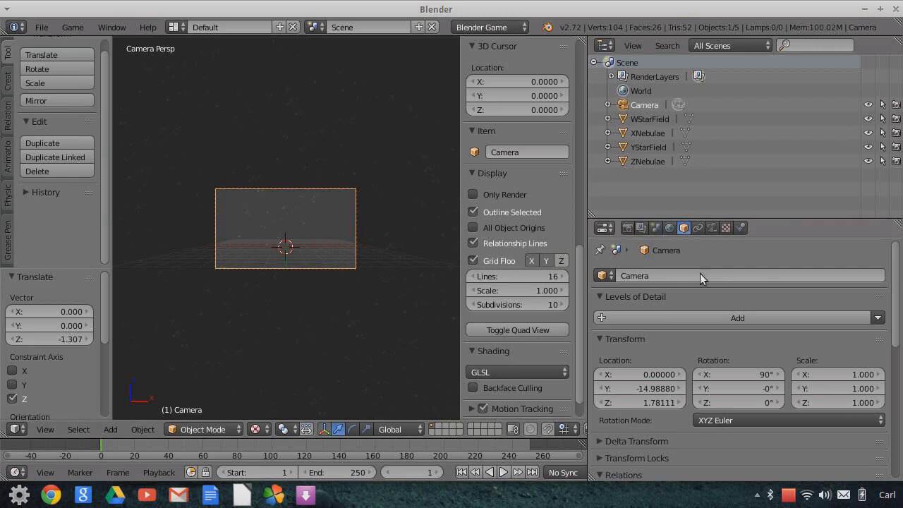
# Switch the render engine to Blender Render and review WStarField's object display settings
pyautogui.scroll(-12, 704, 311)
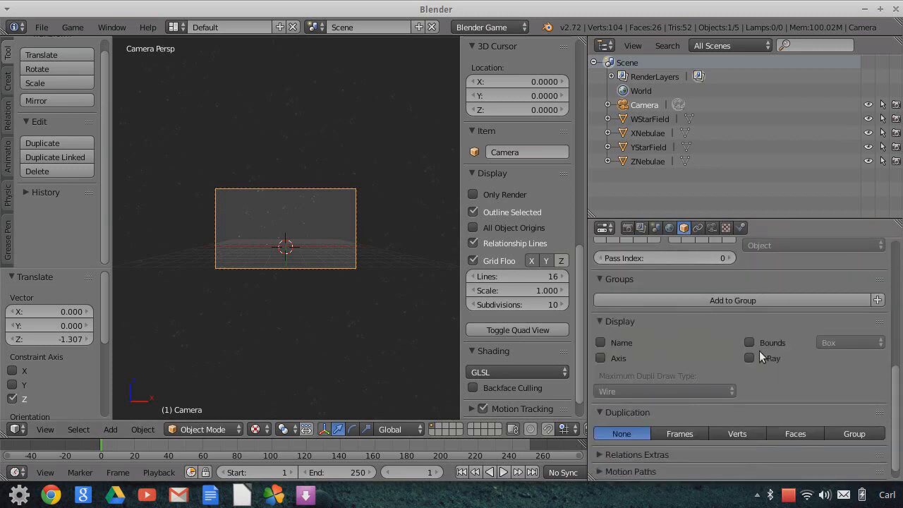
pyautogui.click(476, 29)
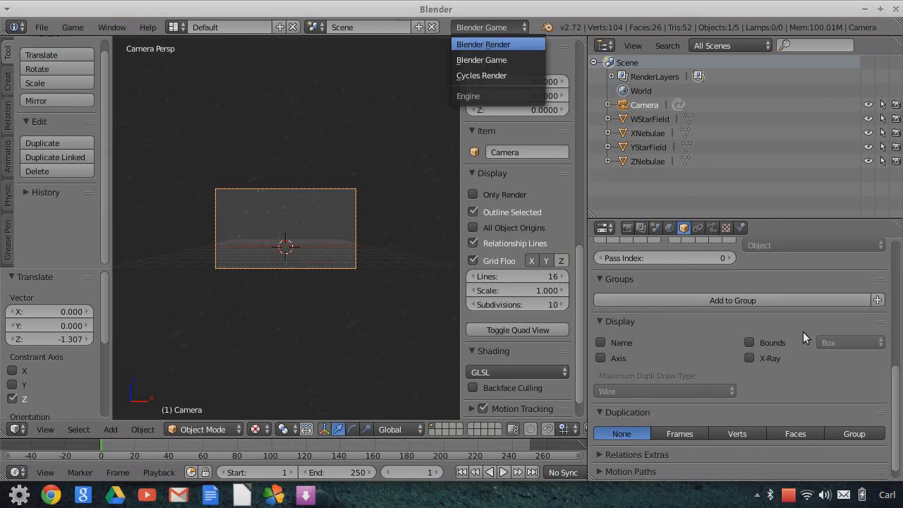
pyautogui.press('Return')
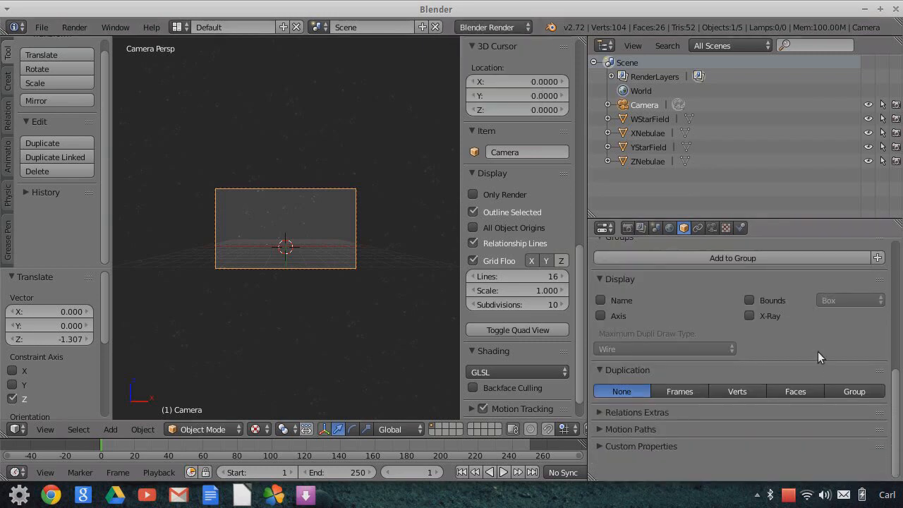
pyautogui.scroll(3, 762, 303)
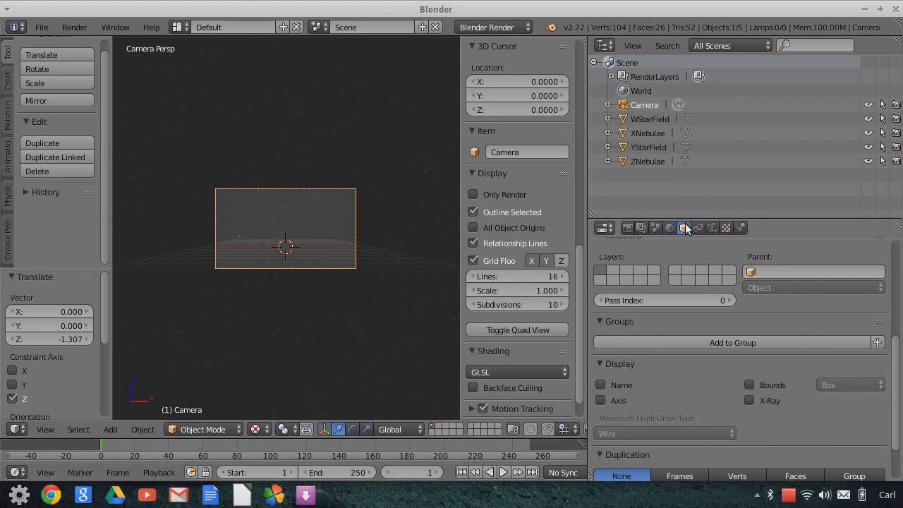
pyautogui.click(650, 119)
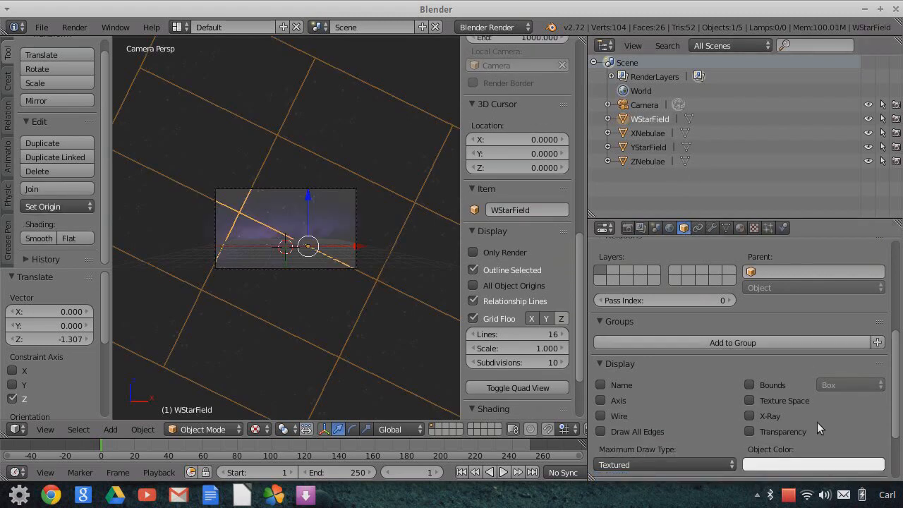
pyautogui.scroll(-2, 779, 353)
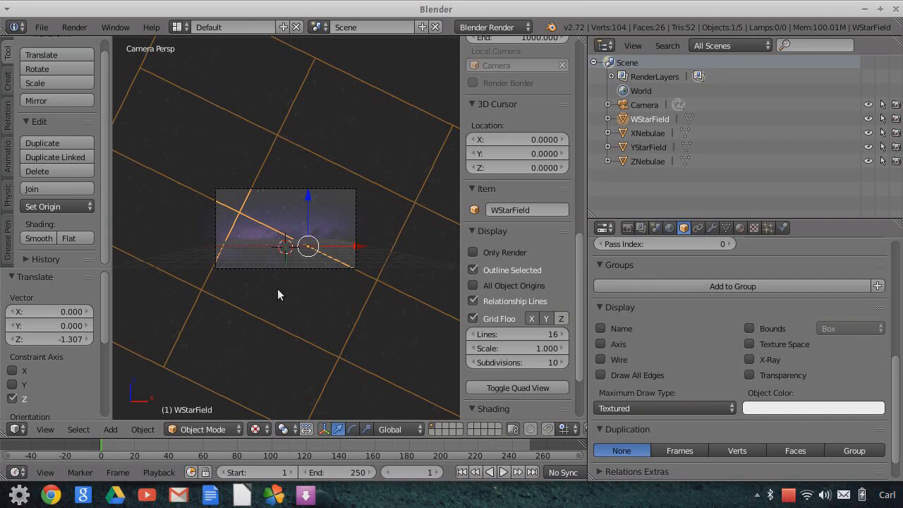
pyautogui.scroll(-1, 353, 244)
pyautogui.scroll(1, 351, 256)
# Add a Plain Axes empty at the scene origin
pyautogui.moveTo(381, 263); pyautogui.dragTo(308, 232, button='middle')
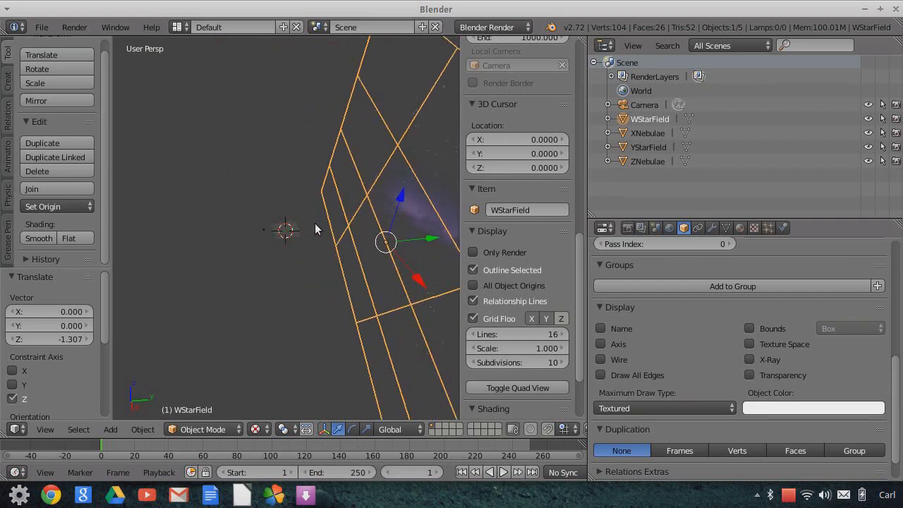
pyautogui.moveTo(359, 259); pyautogui.dragTo(361, 256, button='middle')
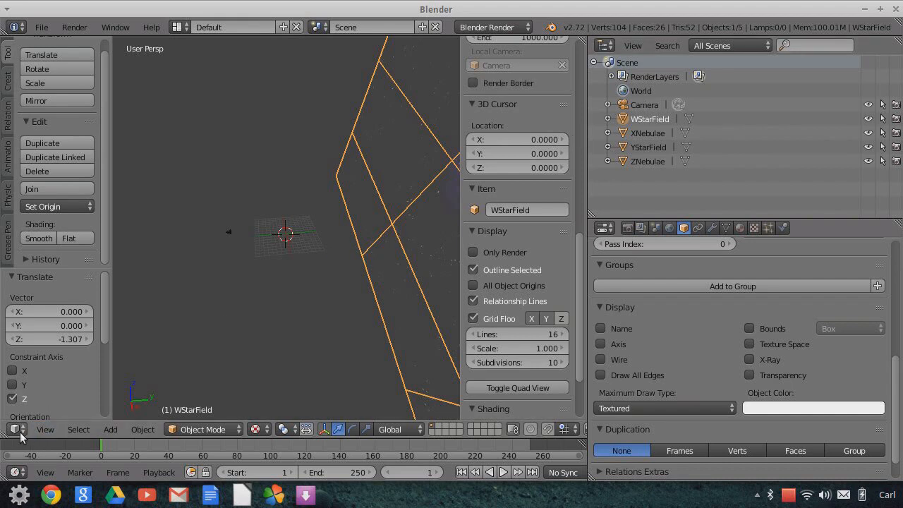
pyautogui.click(9, 79)
pyautogui.scroll(-5, 79, 112)
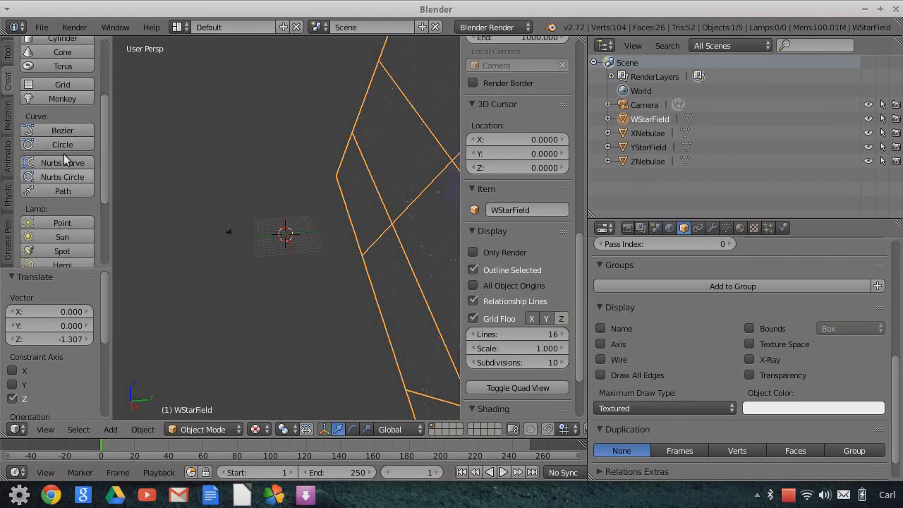
pyautogui.click(108, 430)
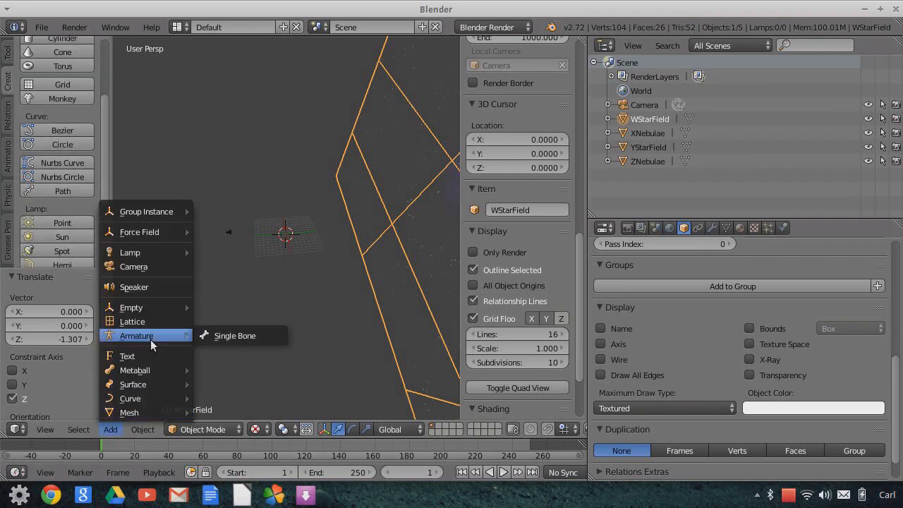
pyautogui.moveTo(136, 313)
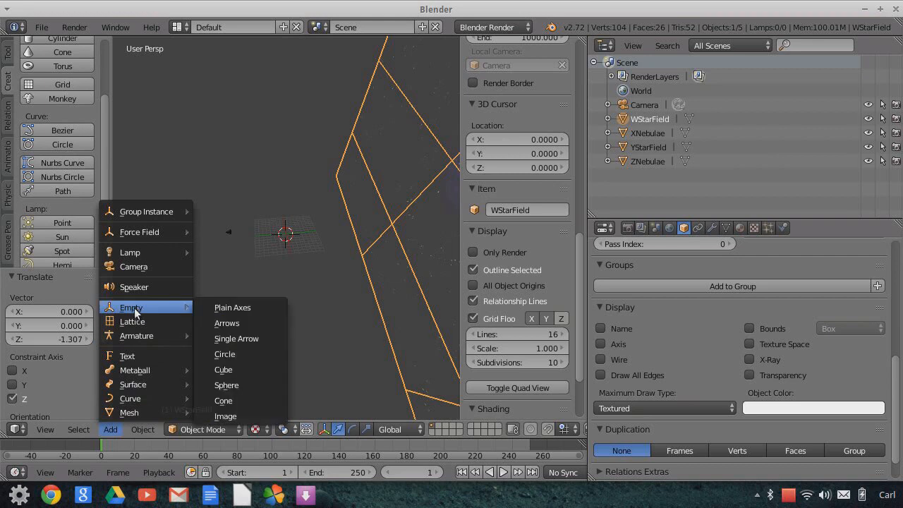
pyautogui.click(229, 309)
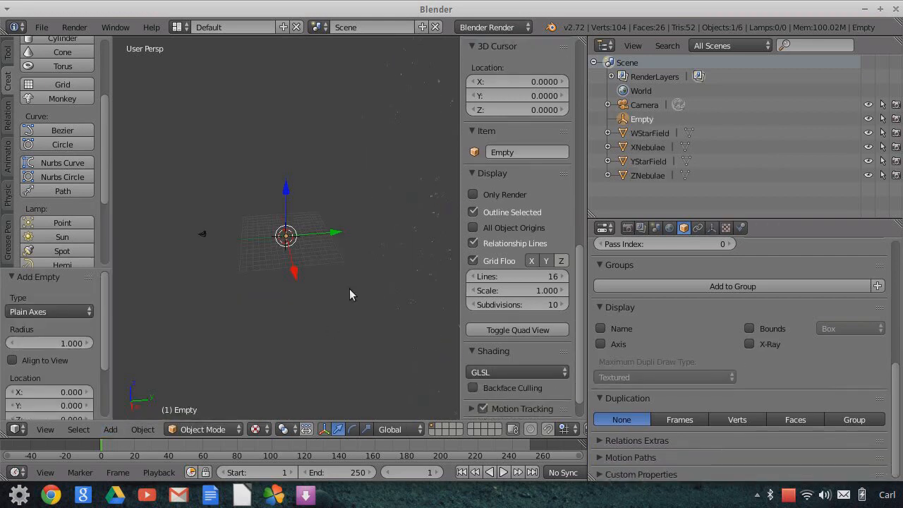
# Rename the new empty to DrawOrder
pyautogui.scroll(4, 734, 297)
pyautogui.scroll(5, 734, 290)
pyautogui.click(696, 276)
pyautogui.write('DrawOrder')
pyautogui.press('Return')
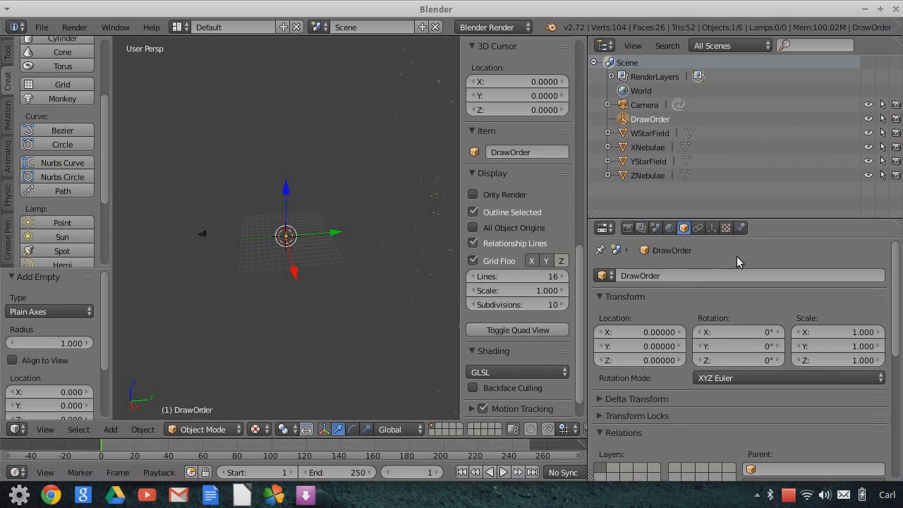
# Parent WStarField, XNebulae, YStarField and ZNebulae to the DrawOrder empty and expand its hierarchy
pyautogui.scroll(1, 381, 264)
pyautogui.scroll(-5, 373, 213)
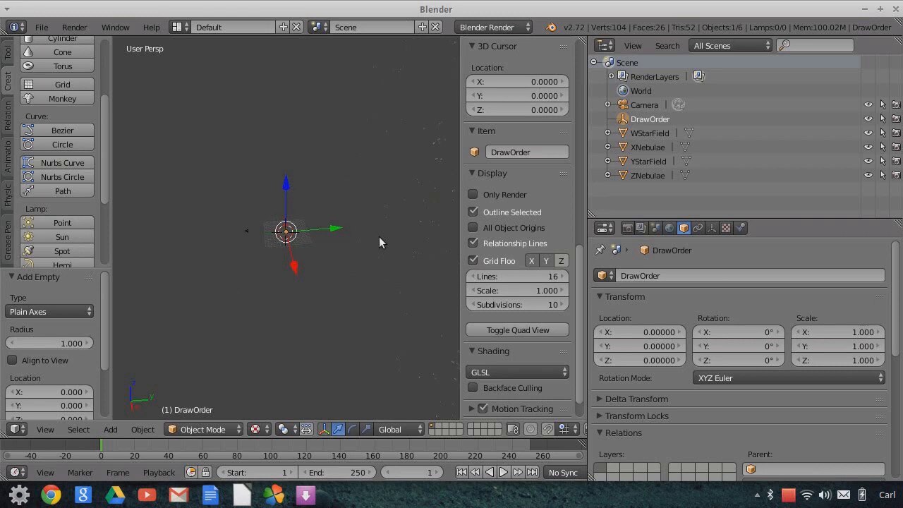
pyautogui.scroll(3, 315, 232)
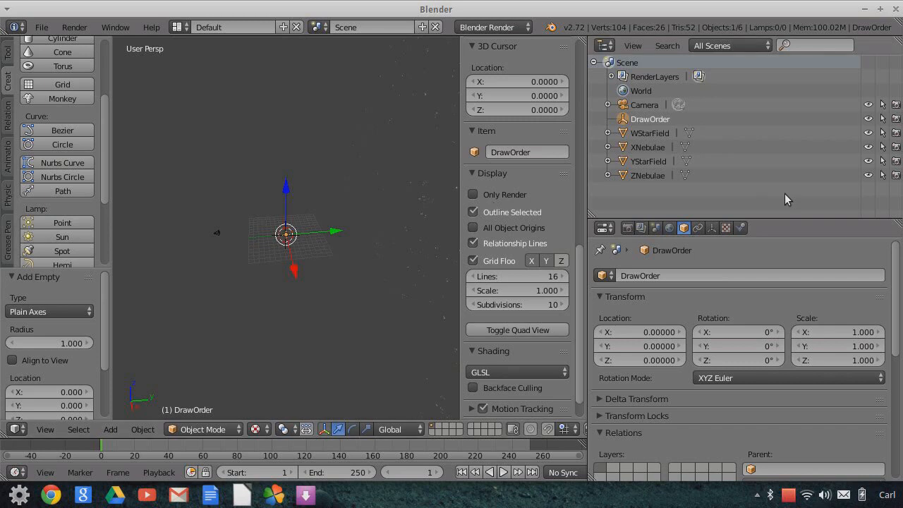
pyautogui.moveTo(624, 132); pyautogui.dragTo(625, 120)
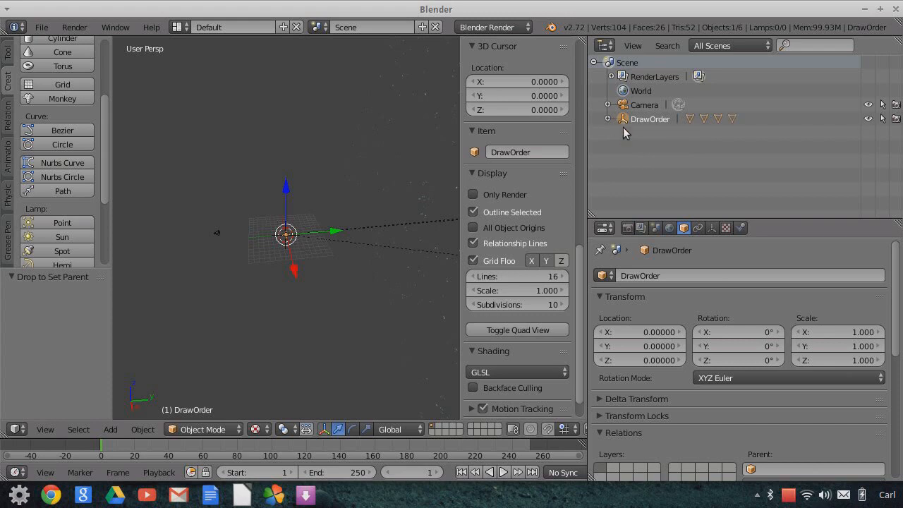
pyautogui.click(607, 119)
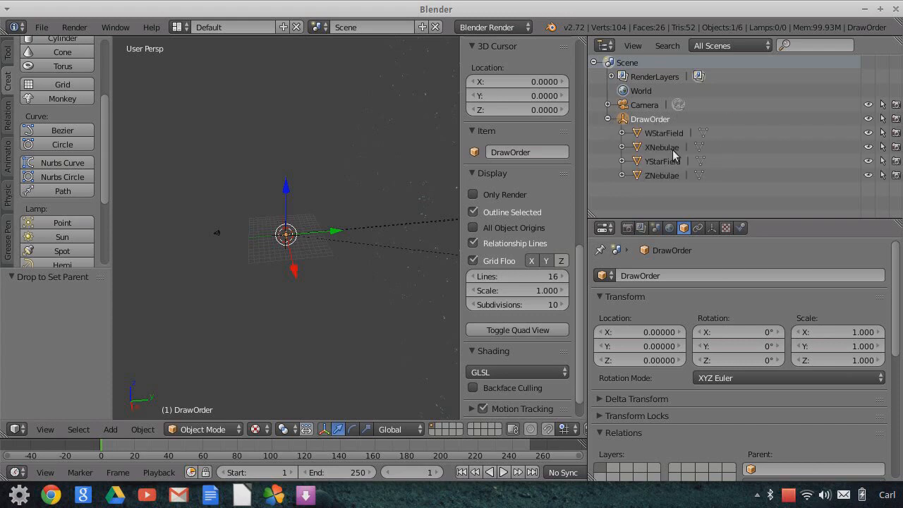
pyautogui.moveTo(373, 246); pyautogui.dragTo(374, 250, button='middle')
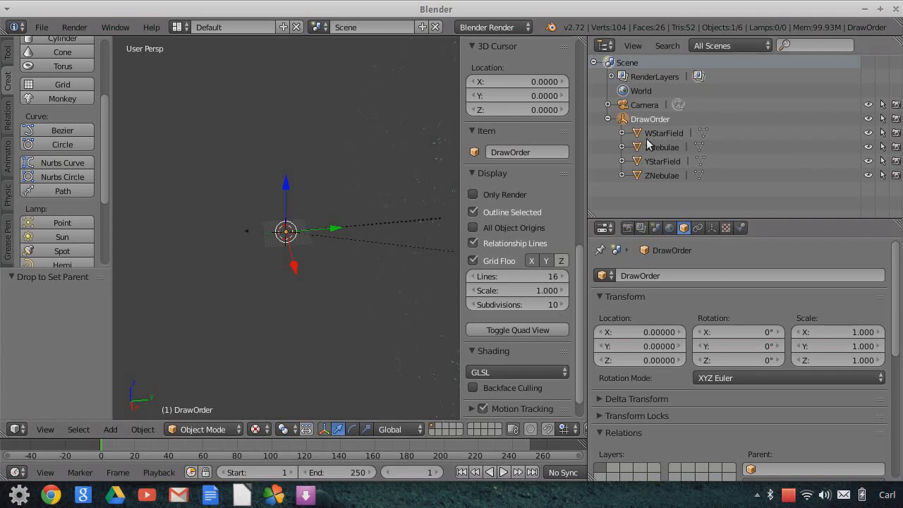
# Clear the DrawOrder parent from WStarField, XNebulae, YStarField and ZNebulae
pyautogui.moveTo(639, 132); pyautogui.dragTo(597, 139)
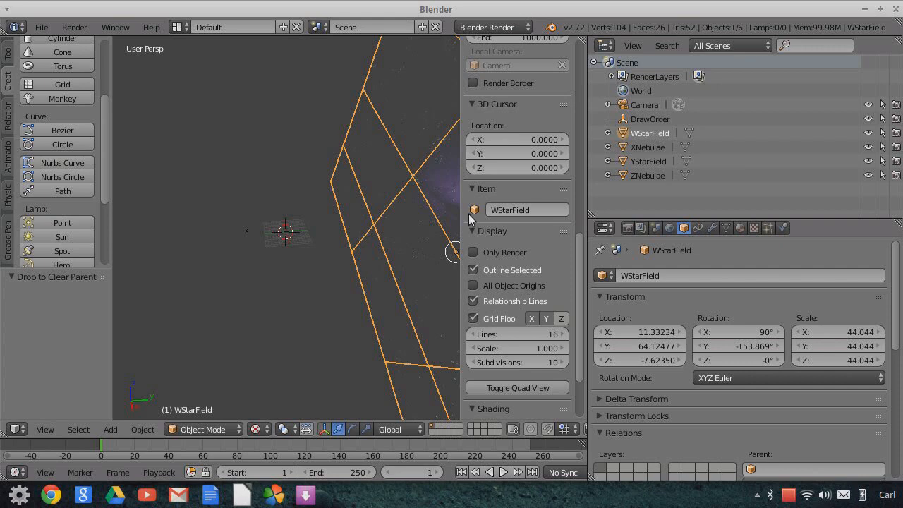
pyautogui.scroll(-1, 434, 256)
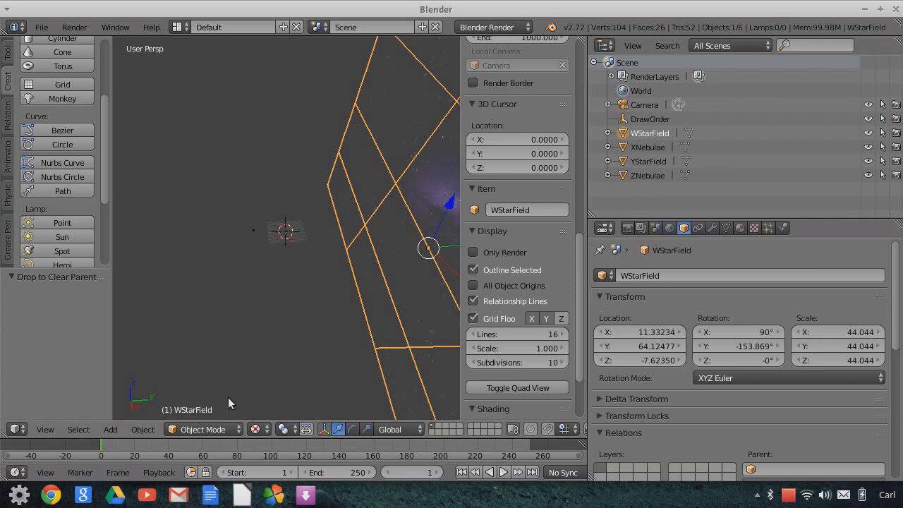
# Look through the camera, select it, and preview the nebula with Only Render display enabled
pyautogui.click(45, 429)
pyautogui.click(74, 378)
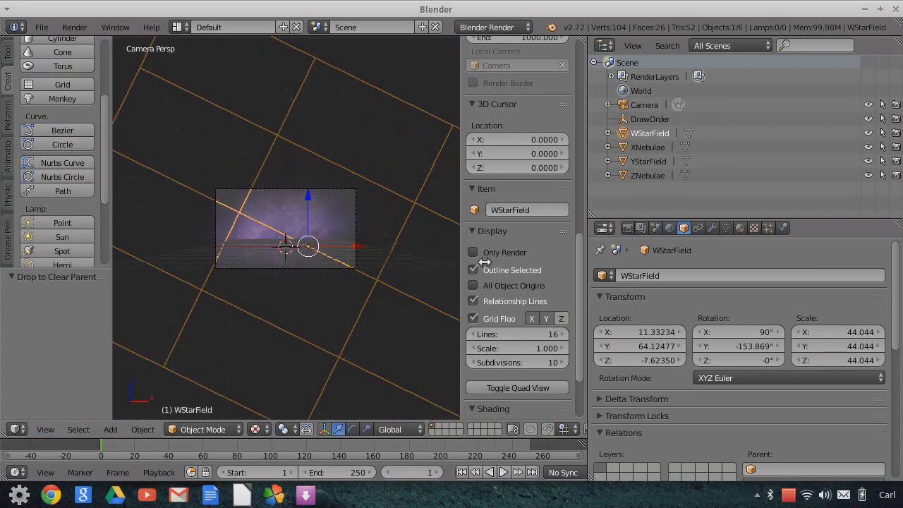
pyautogui.click(639, 105)
pyautogui.scroll(3, 377, 267)
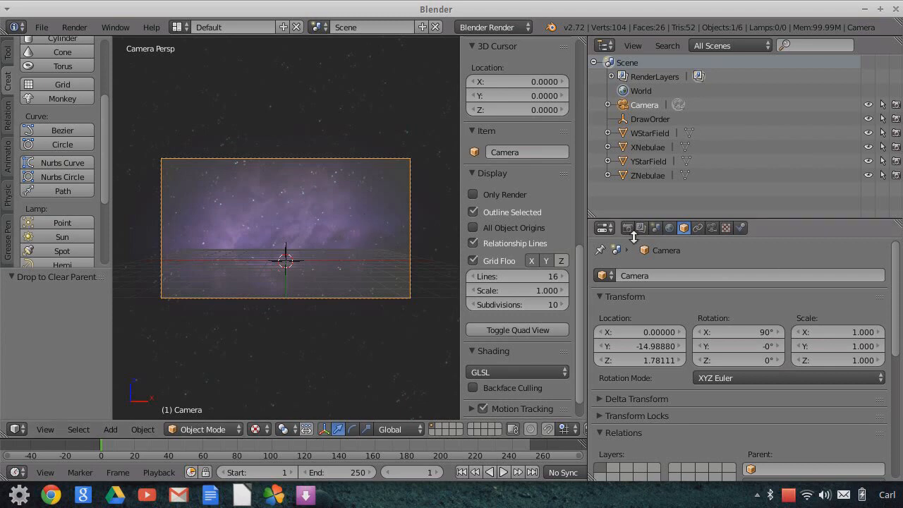
pyautogui.click(472, 193)
pyautogui.scroll(2, 387, 269)
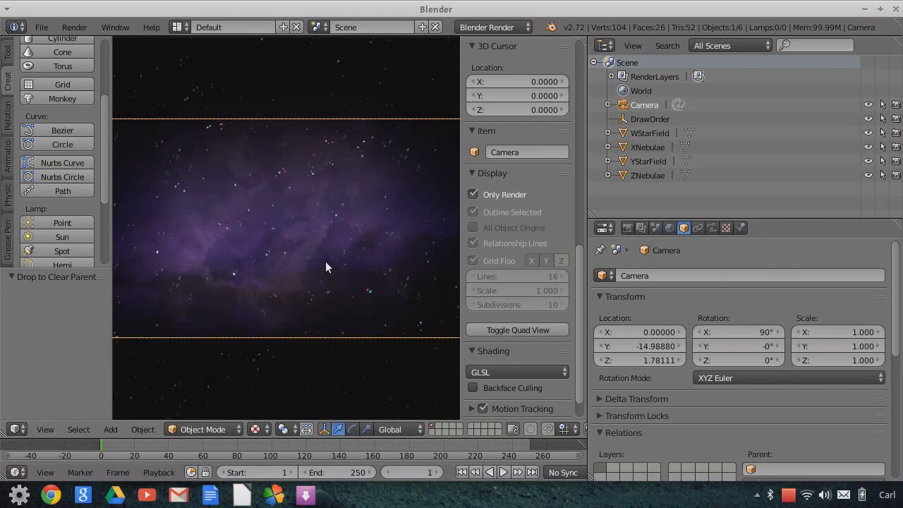
pyautogui.scroll(-1, 326, 268)
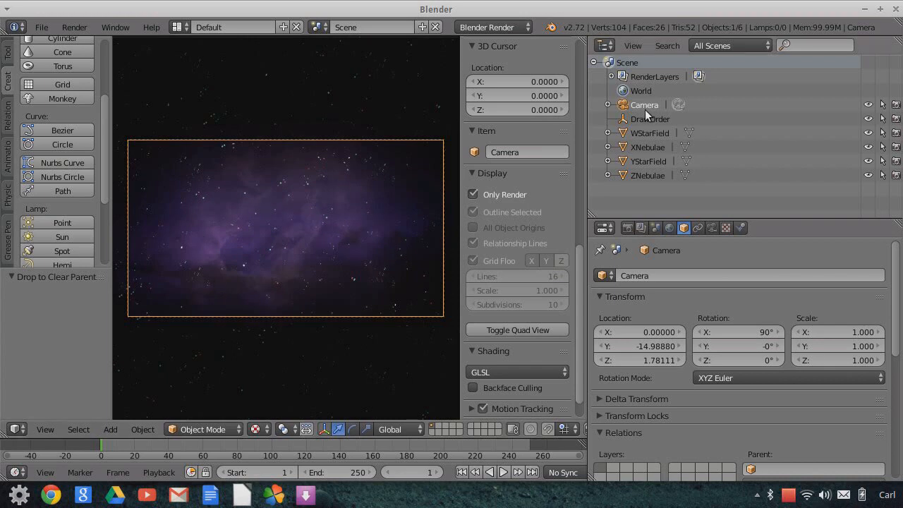
# Try moving the camera along the global Y axis through the nebula layers and undo the move
pyautogui.press('g')
pyautogui.press('y')
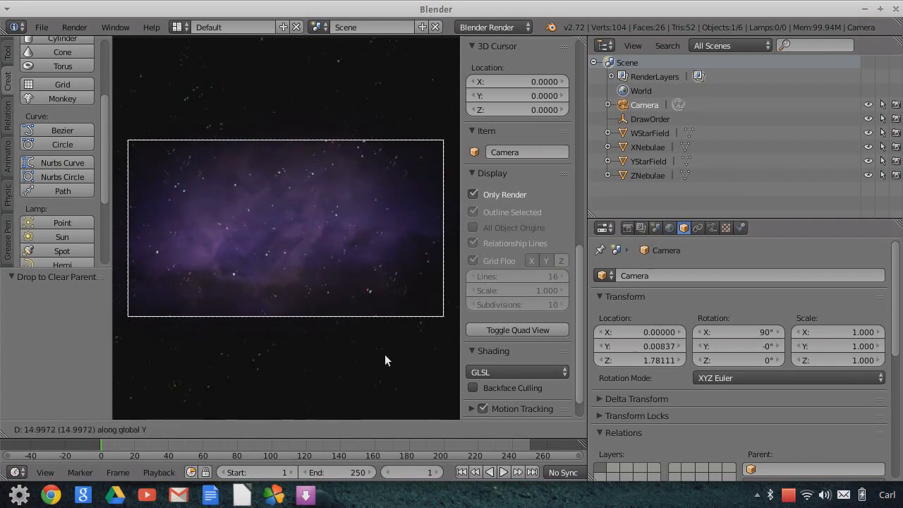
pyautogui.click(308, 240)
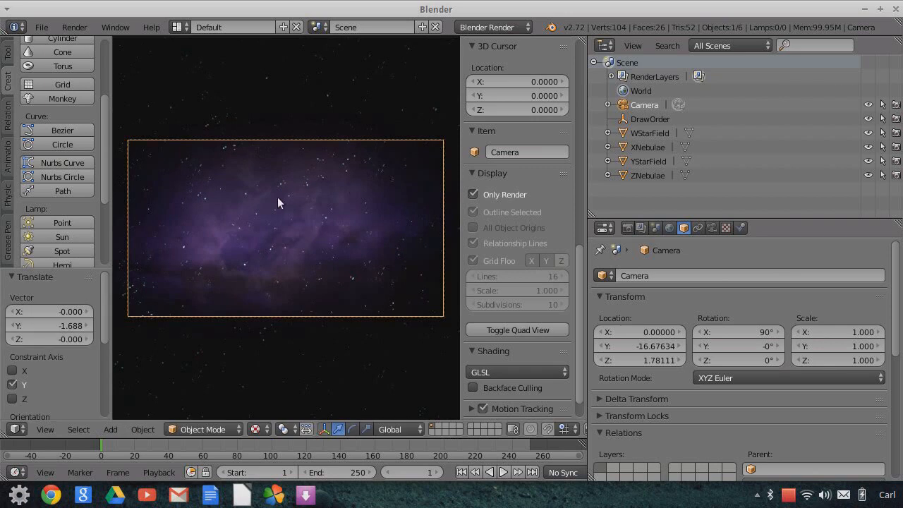
pyautogui.hotkey('ctrl', 'z')
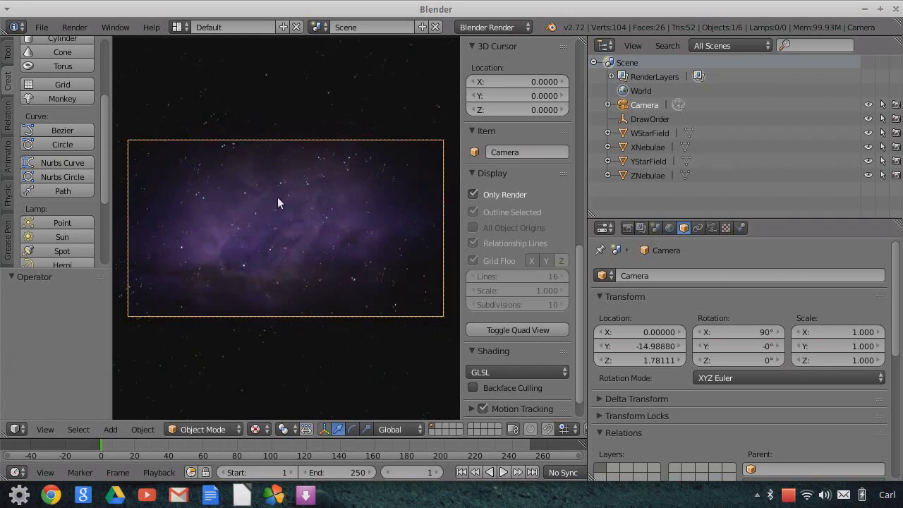
# Leave the camera view and turn off Only Render to inspect the camera and layers from the side
pyautogui.scroll(-2, 340, 216)
pyautogui.moveTo(348, 214); pyautogui.dragTo(276, 246, button='middle')
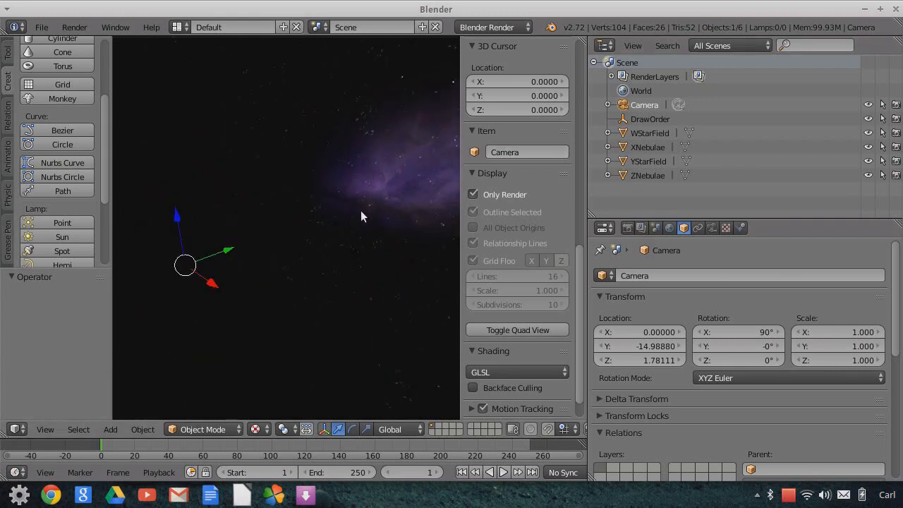
pyautogui.click(473, 194)
pyautogui.scroll(-3, 404, 212)
pyautogui.moveTo(433, 221); pyautogui.dragTo(390, 245, button='middle')
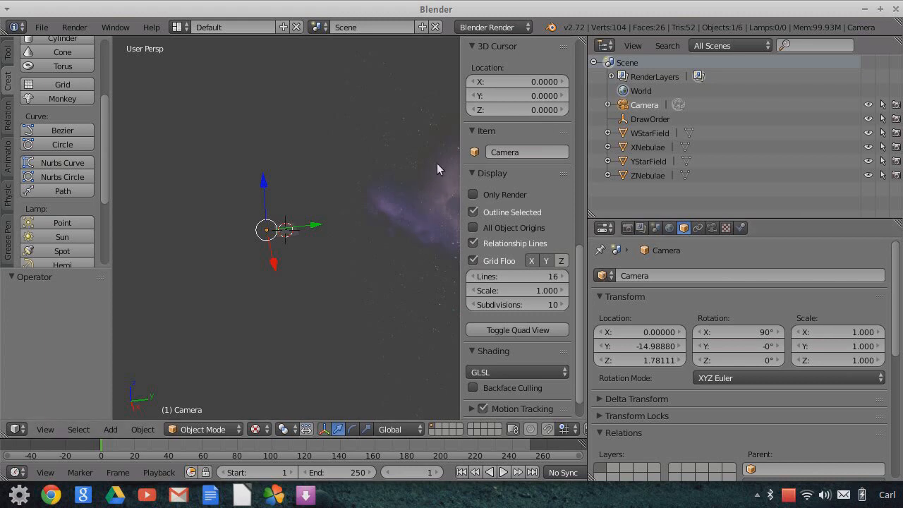
pyautogui.scroll(-2, 402, 213)
pyautogui.scroll(3, 402, 212)
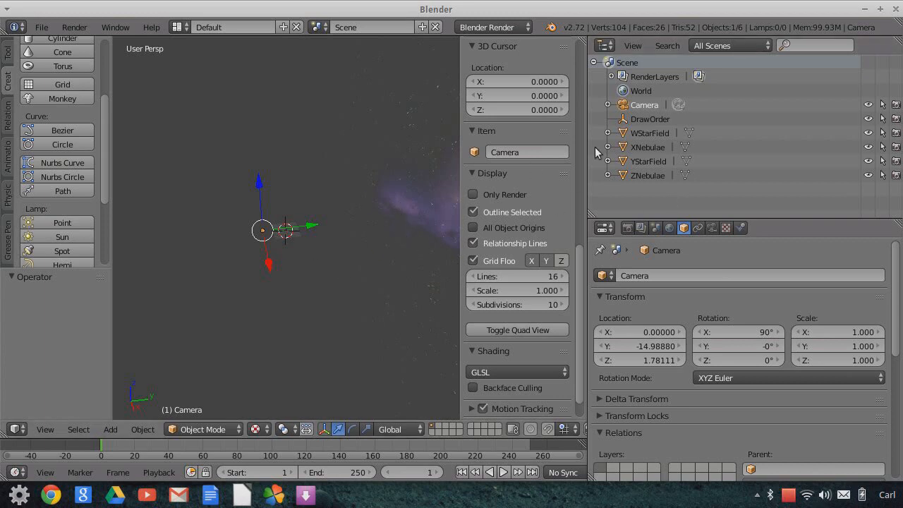
# Add a Plain Axes empty at the scene origin and rename it StarField
pyautogui.click(110, 429)
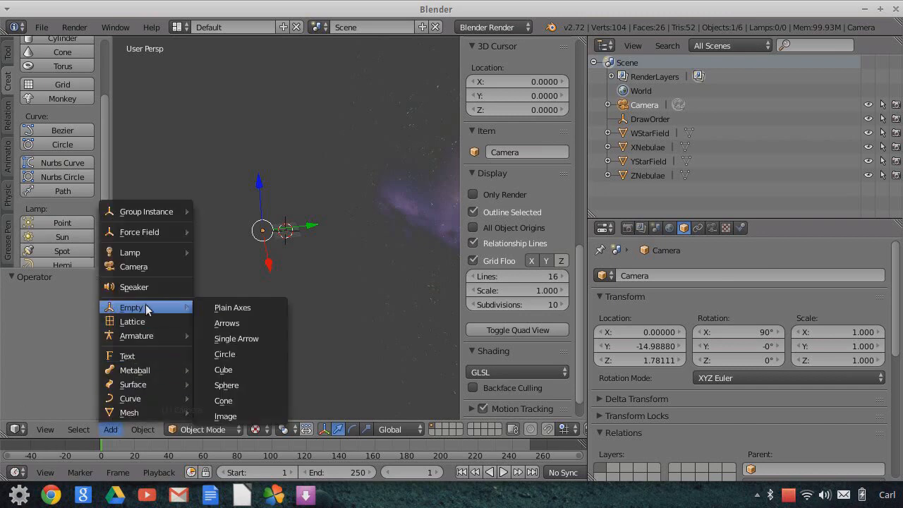
pyautogui.click(226, 308)
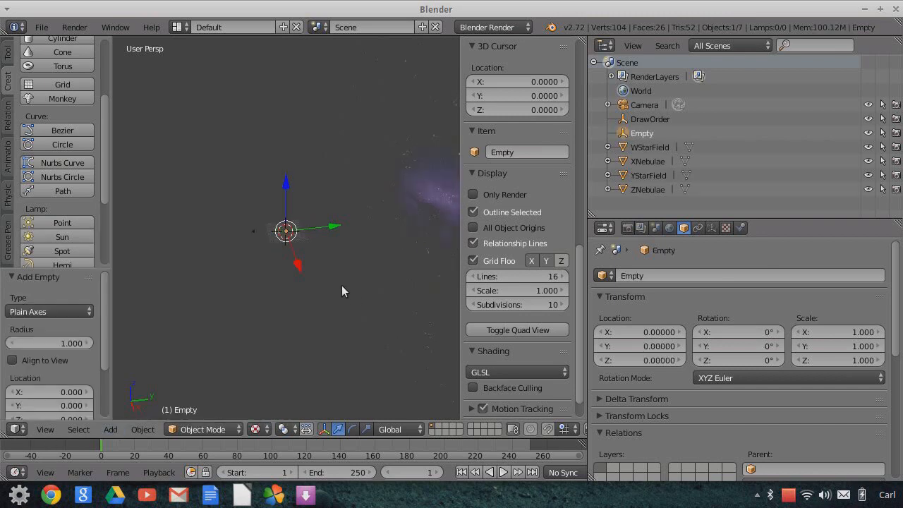
pyautogui.click(658, 275)
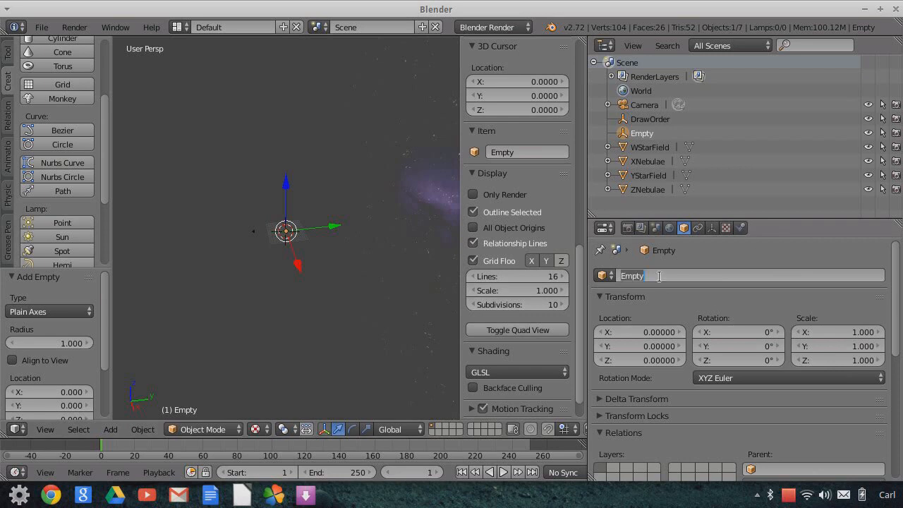
pyautogui.write('StarField')
pyautogui.press('Return')
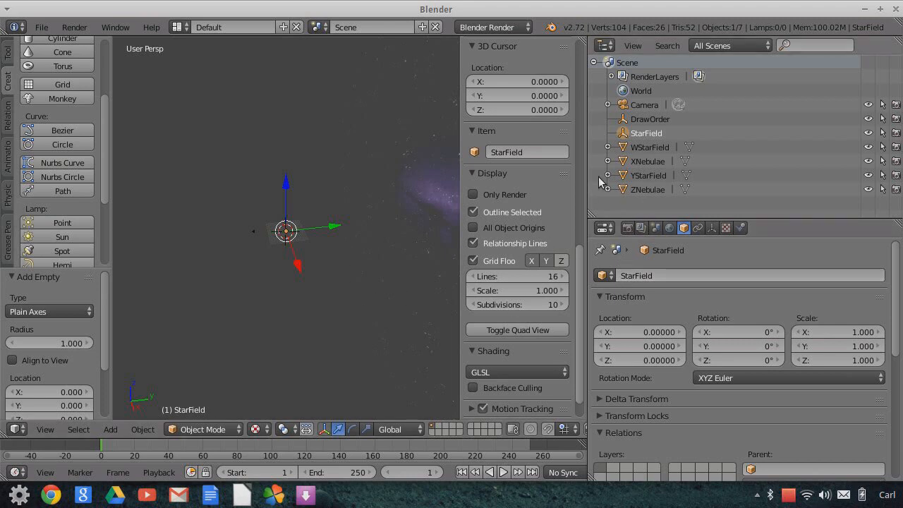
# Move the StarField empty along the Y axis to about Y 86.2, close to the nebula planes
pyautogui.moveTo(362, 239); pyautogui.dragTo(380, 253, button='middle')
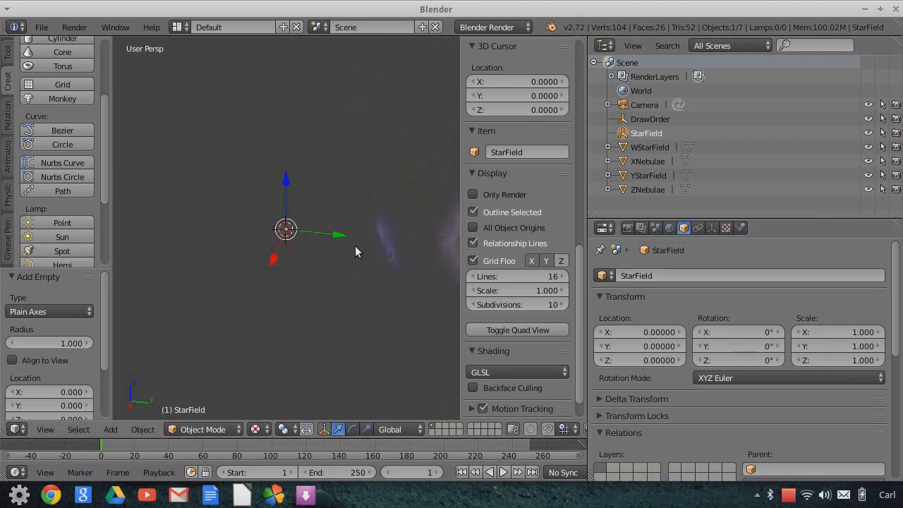
pyautogui.moveTo(338, 229); pyautogui.dragTo(403, 243)
pyautogui.moveTo(386, 258); pyautogui.dragTo(424, 258, button='middle')
pyautogui.moveTo(378, 227)
pyautogui.mouseDown()
pyautogui.moveTo(396, 225)
pyautogui.moveTo(381, 229)
pyautogui.mouseUp()
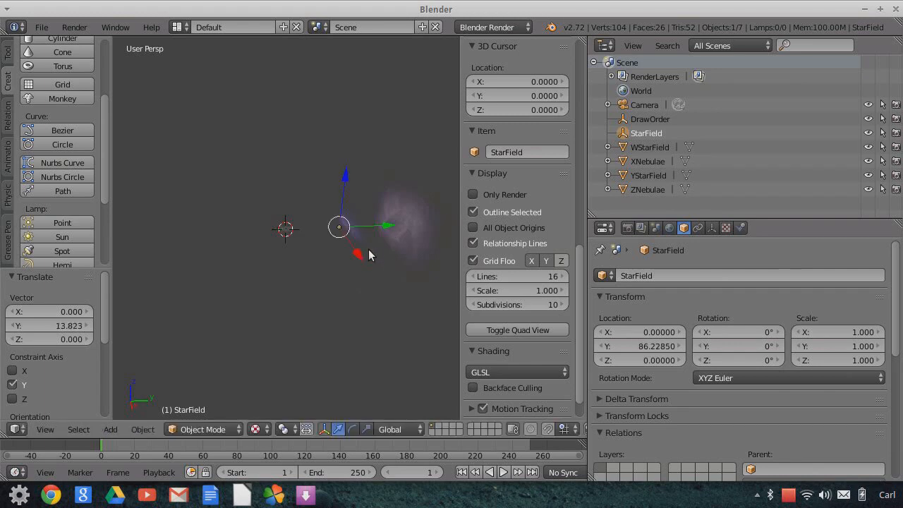
# Return to the camera view and parent ZNebulae, YStarField, XNebulae and WStarField to the StarField empty
pyautogui.click(51, 429)
pyautogui.click(85, 377)
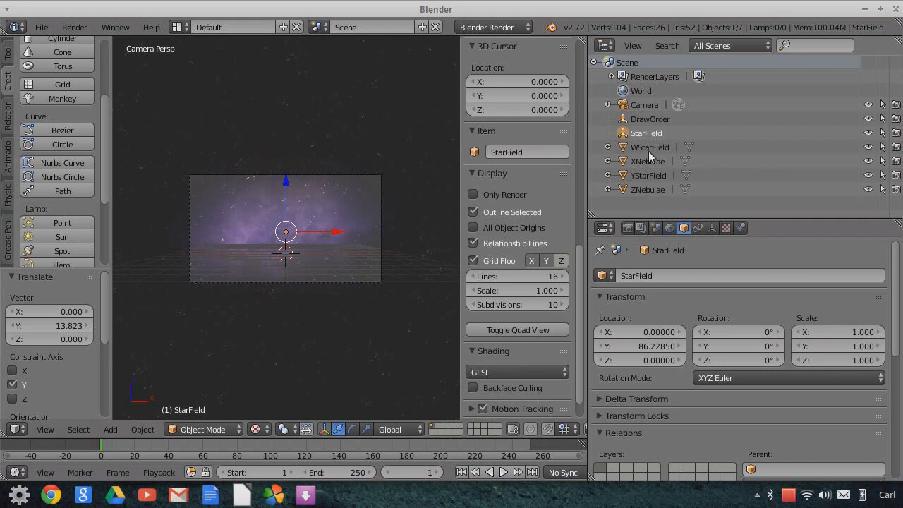
pyautogui.moveTo(623, 138); pyautogui.dragTo(623, 136)
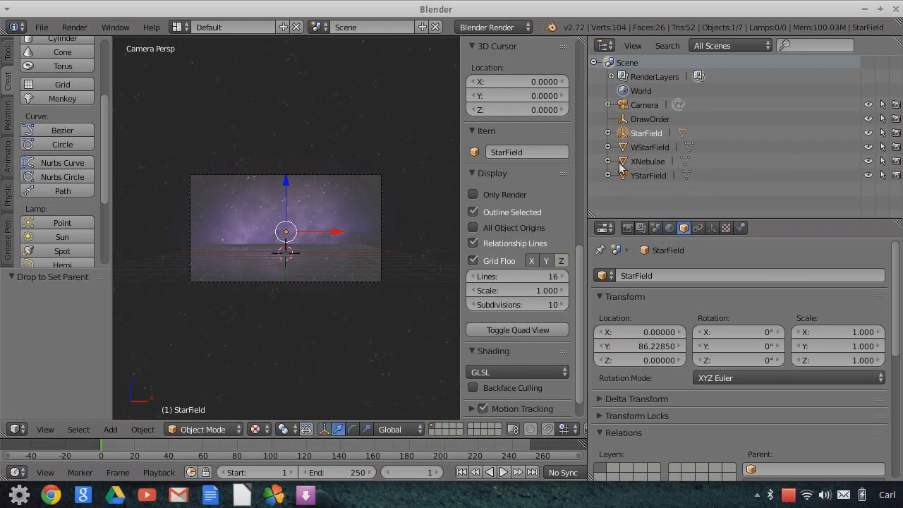
pyautogui.moveTo(623, 179); pyautogui.dragTo(624, 136)
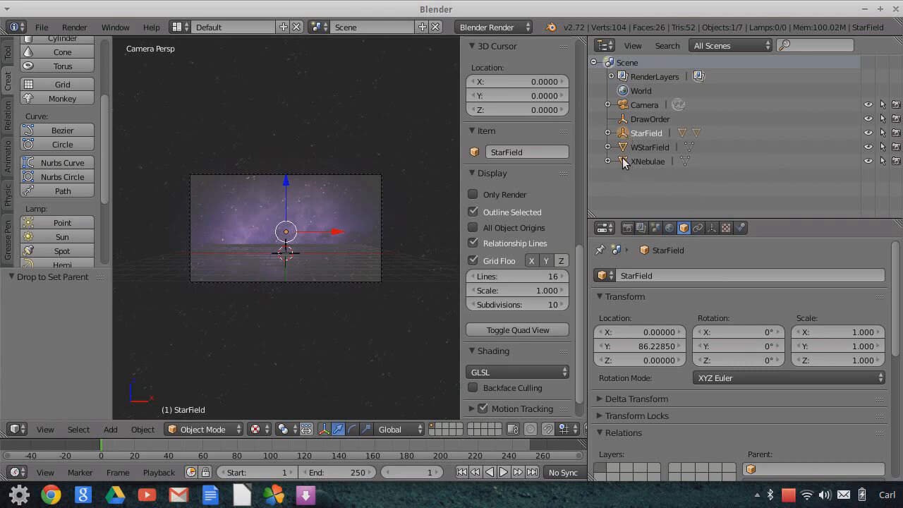
pyautogui.moveTo(624, 137); pyautogui.dragTo(625, 136)
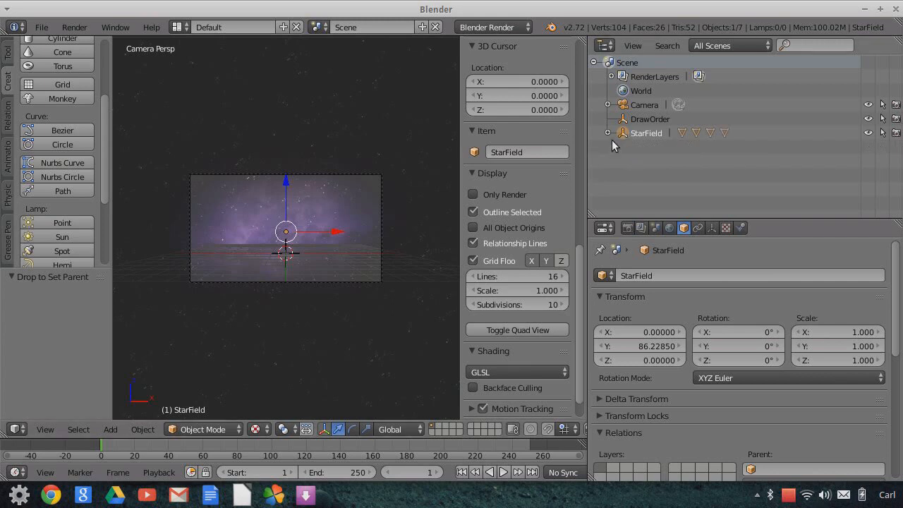
# Re-parent the layer planes to the StarField empty with WStarField first, and check them from an angle and through the camera
pyautogui.click(625, 107)
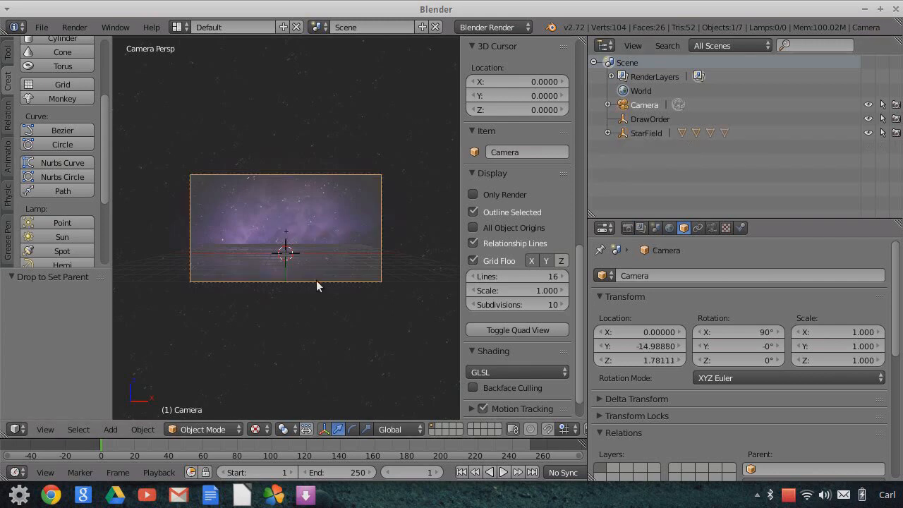
pyautogui.scroll(2, 316, 282)
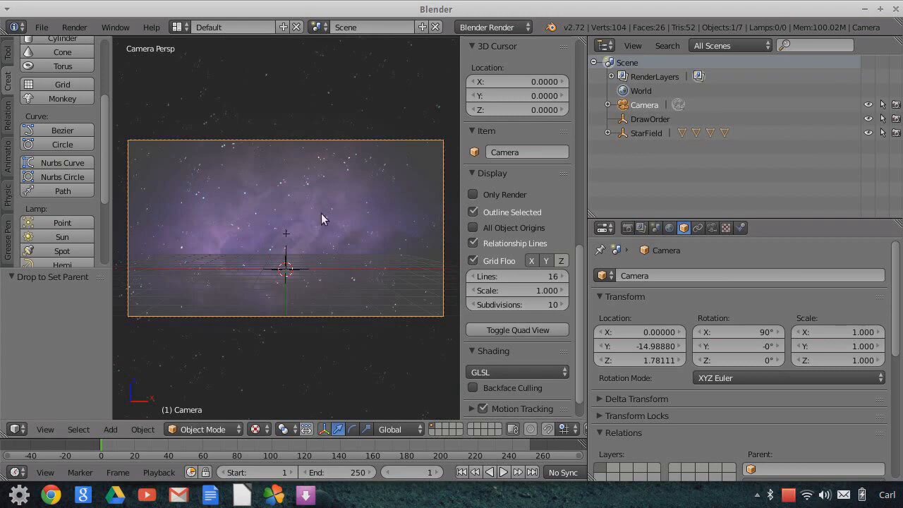
pyautogui.click(608, 133)
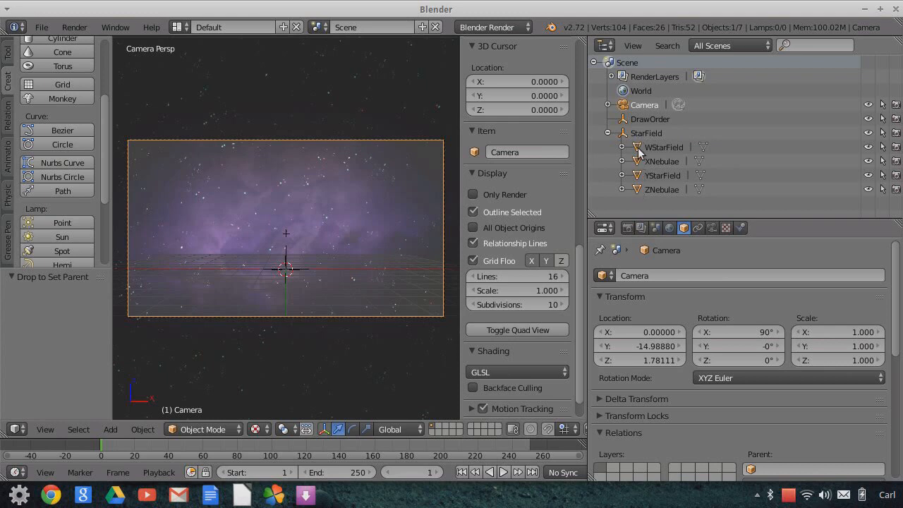
pyautogui.moveTo(607, 153); pyautogui.dragTo(625, 133)
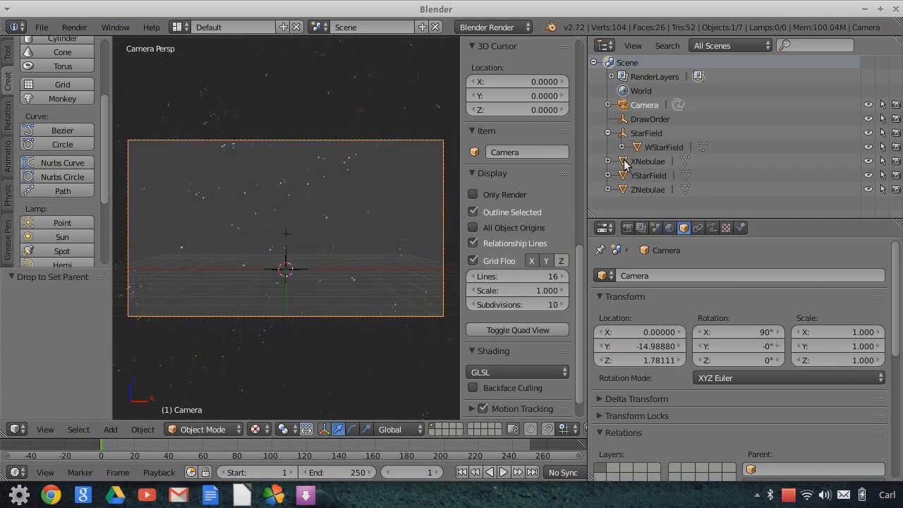
pyautogui.moveTo(625, 163); pyautogui.dragTo(630, 134)
pyautogui.moveTo(623, 191); pyautogui.dragTo(627, 136)
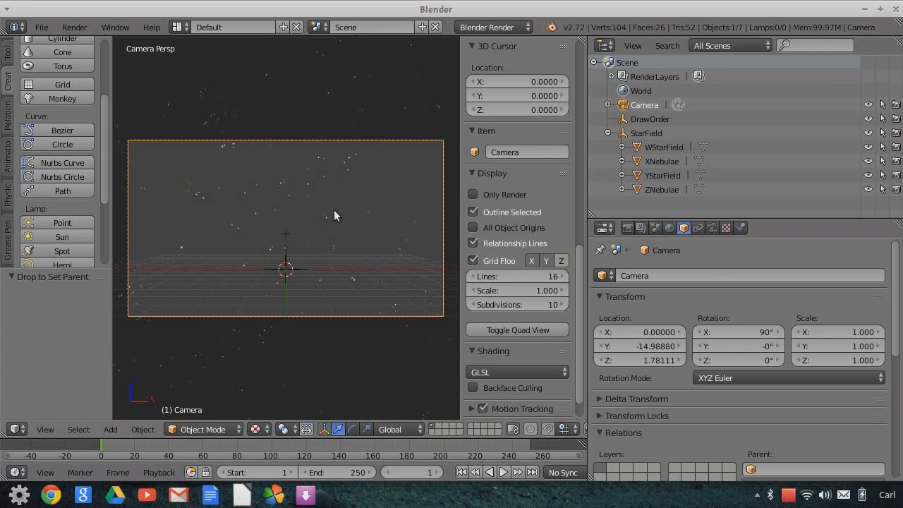
pyautogui.moveTo(332, 230); pyautogui.dragTo(351, 242, button='middle')
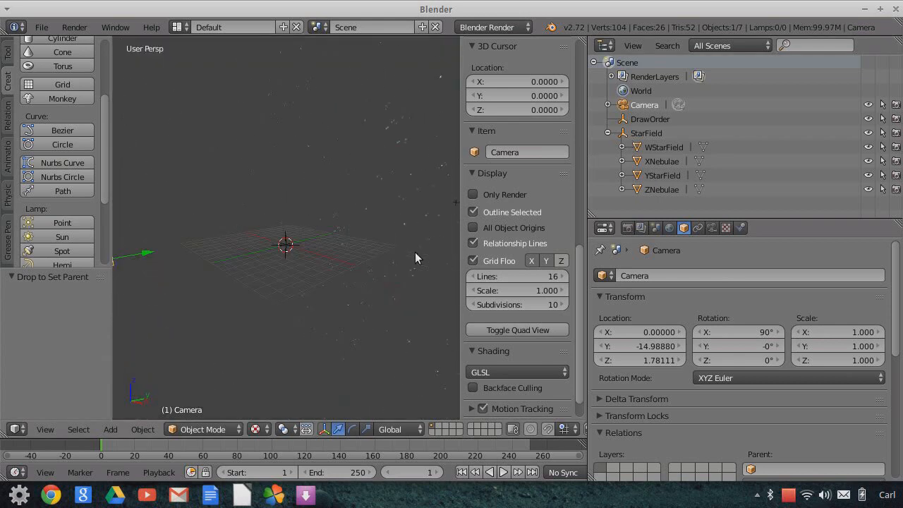
pyautogui.click(45, 429)
pyautogui.click(78, 378)
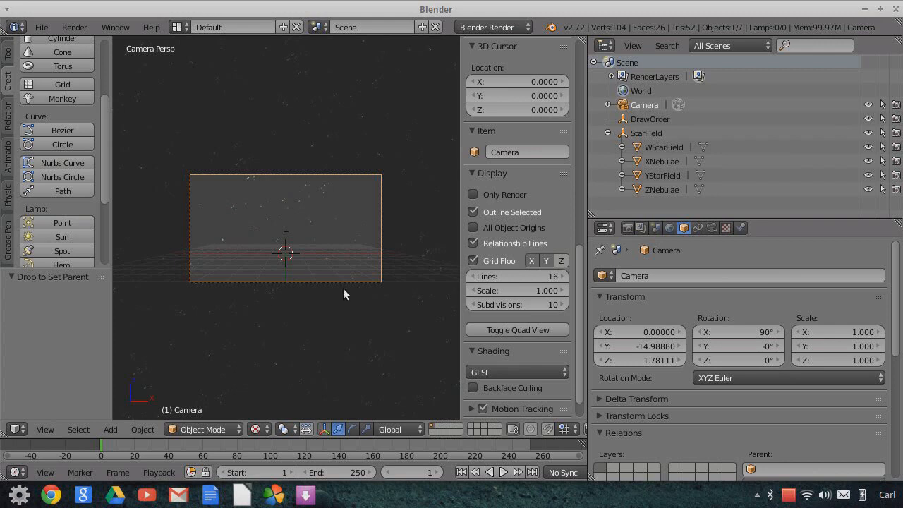
# Detach the planes from StarField and re-parent them to it in the order ZNebulae, YStarField, XNebulae, WStarField
pyautogui.moveTo(637, 147); pyautogui.dragTo(597, 150)
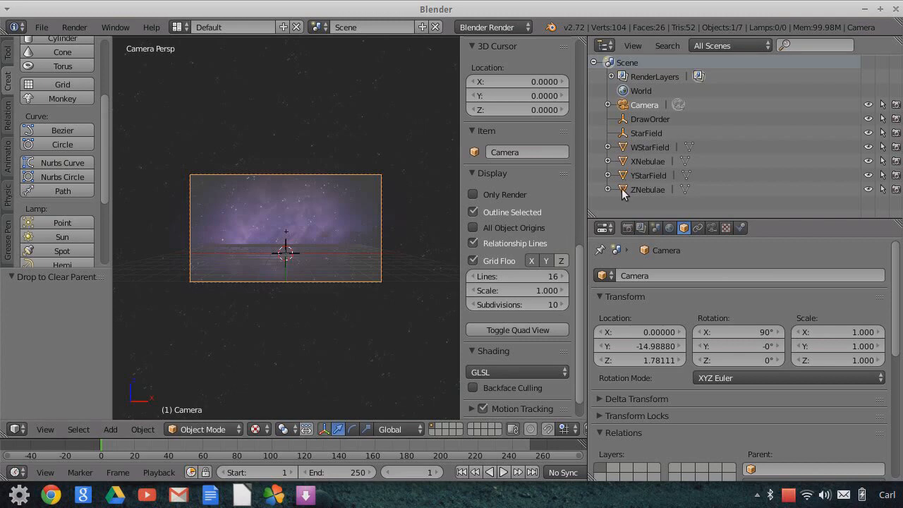
pyautogui.moveTo(623, 192); pyautogui.dragTo(627, 136)
pyautogui.moveTo(623, 190); pyautogui.dragTo(628, 136)
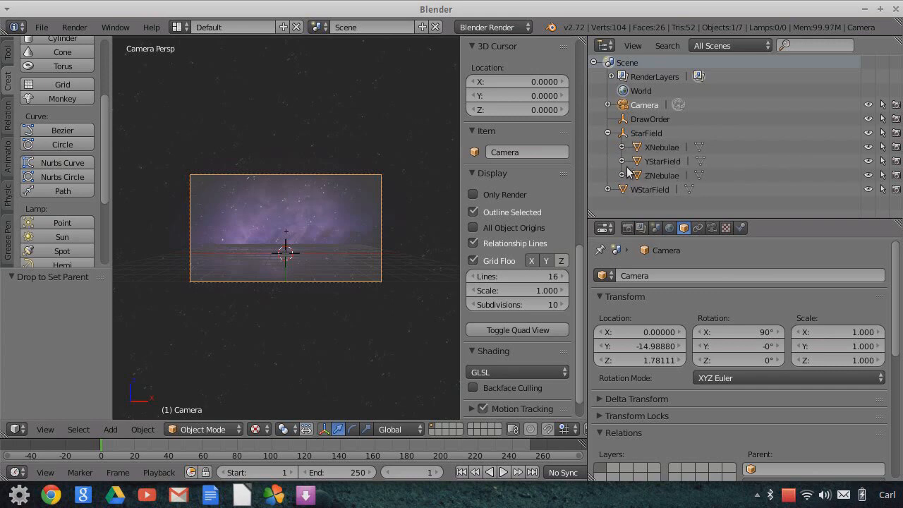
pyautogui.moveTo(623, 189); pyautogui.dragTo(628, 136)
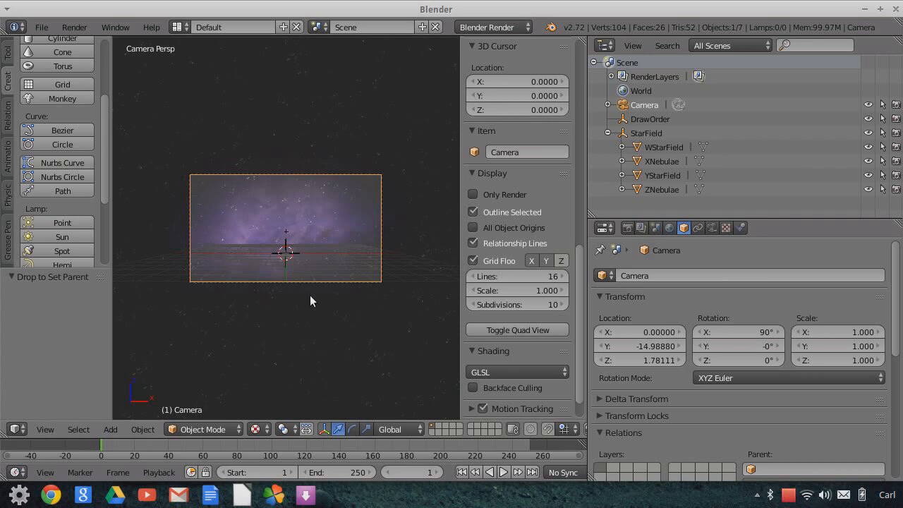
pyautogui.click(608, 132)
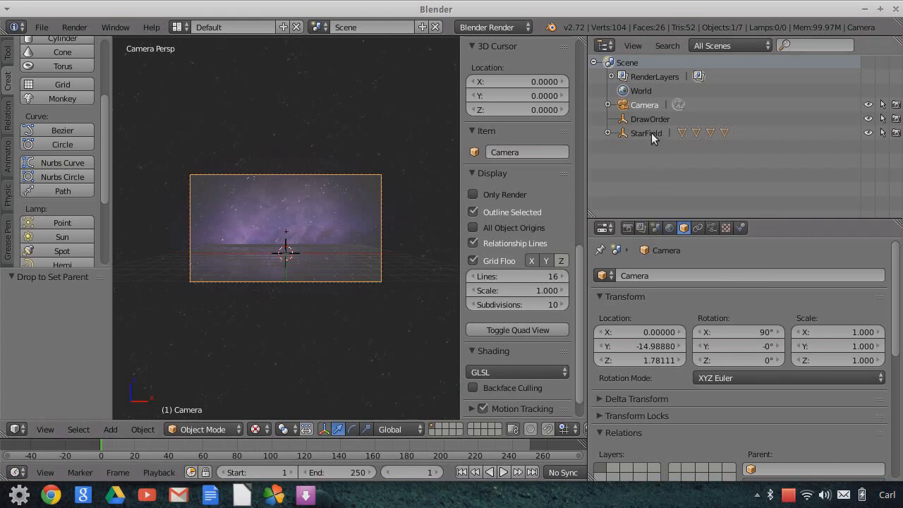
pyautogui.scroll(1, 297, 264)
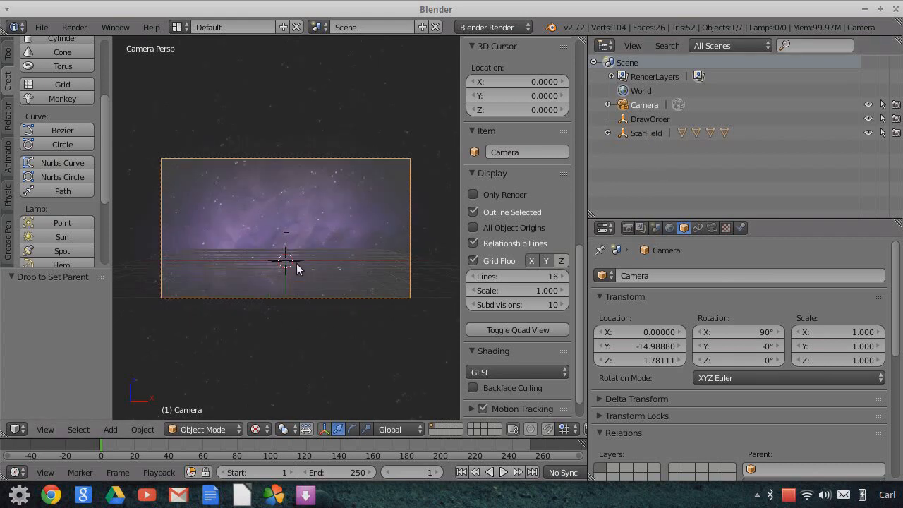
# Import the Smoke0372_L.jpg image as a plane from the SpaceTextures folder
pyautogui.click(42, 26)
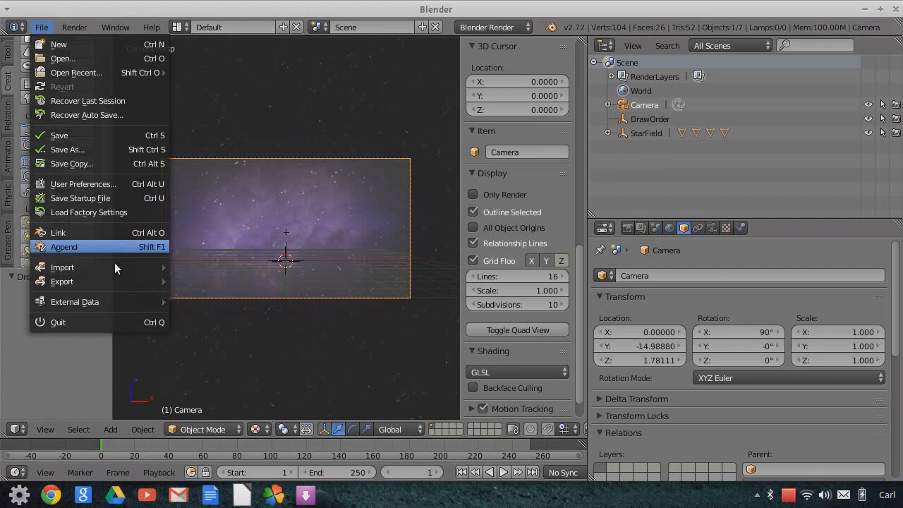
pyautogui.moveTo(148, 265)
pyautogui.click(210, 308)
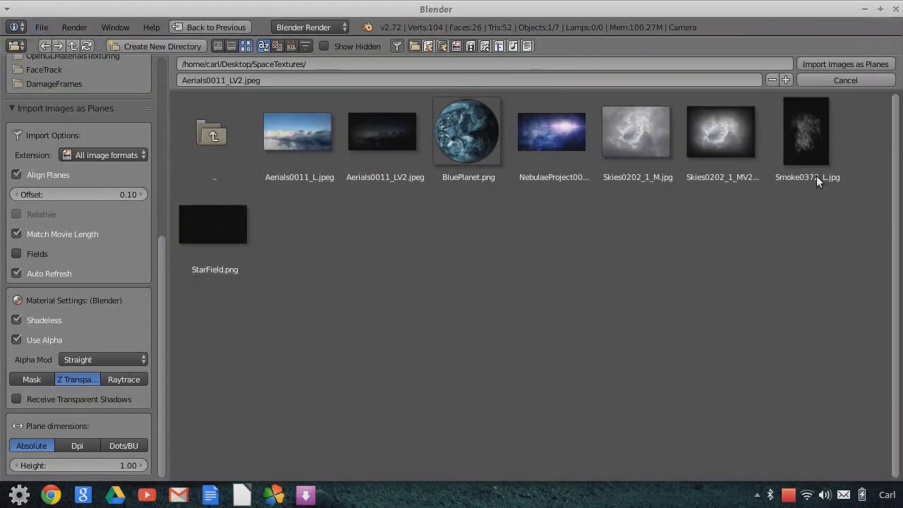
pyautogui.click(812, 144)
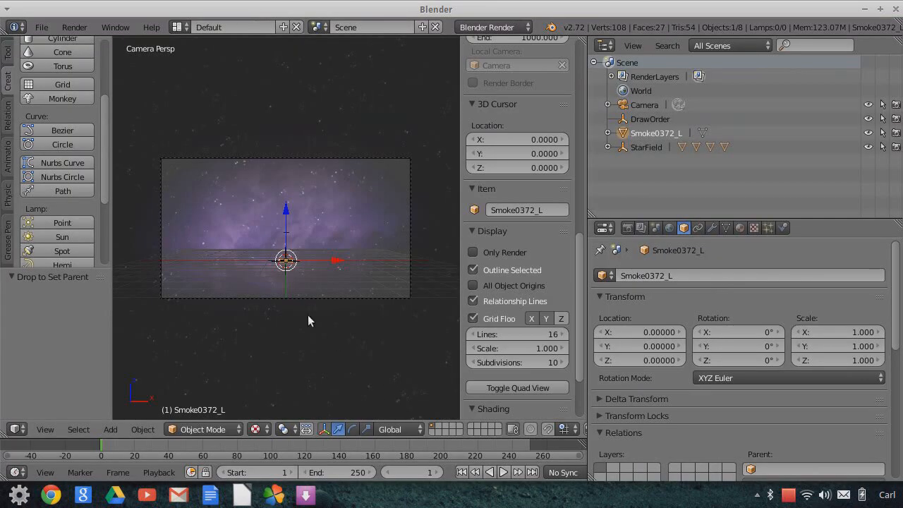
# Rotate the smoke plane 90° about the X axis and scale it up to about 7.96
pyautogui.press('r')
pyautogui.press('x')
pyautogui.press('9')
pyautogui.press('0')
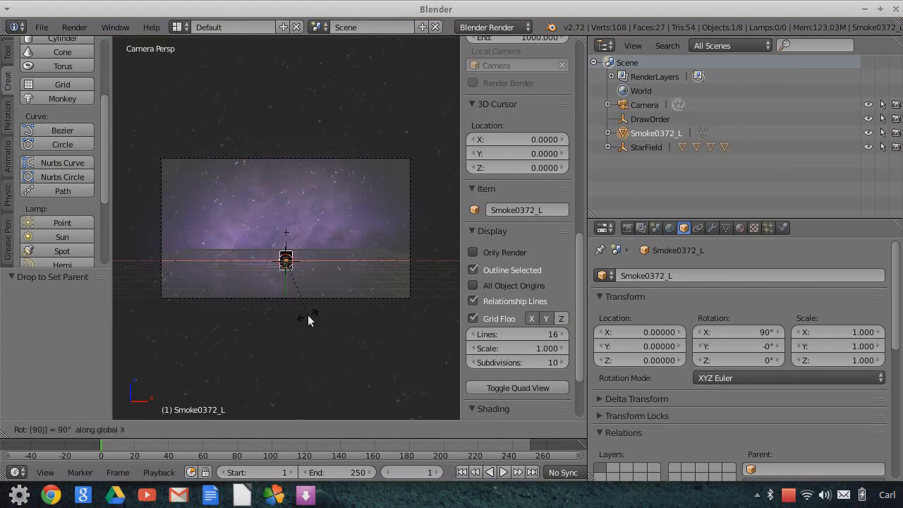
pyautogui.press('Return')
pyautogui.press('s')
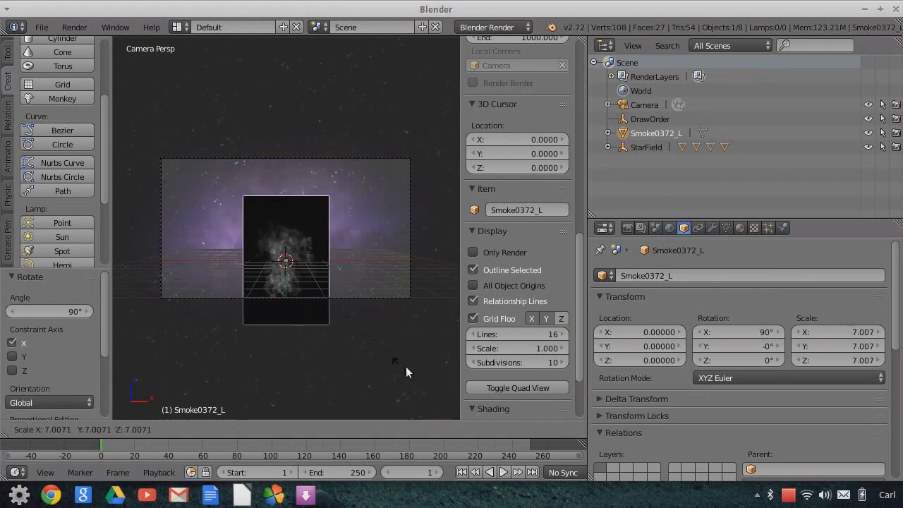
pyautogui.click(423, 377)
# Switch the render engine to Blender Game and set the smoke material's alpha blend mode to Add
pyautogui.click(505, 27)
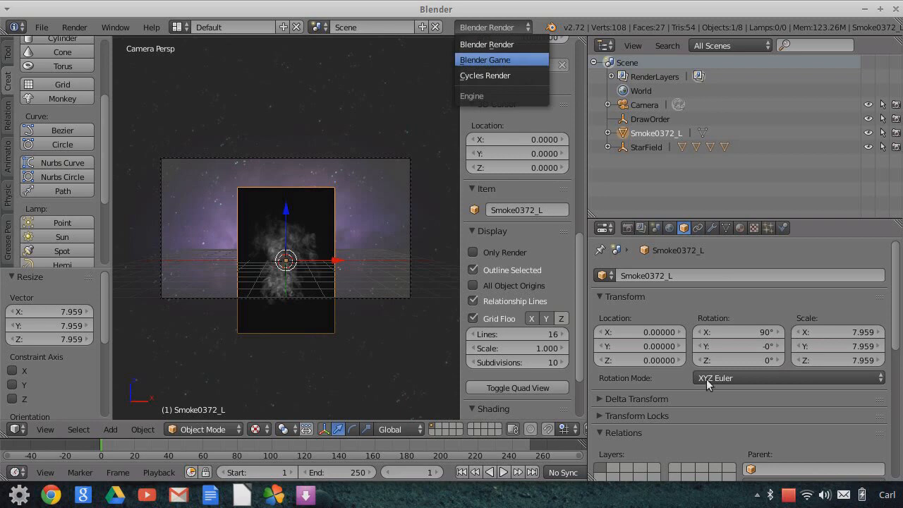
pyautogui.press('Return')
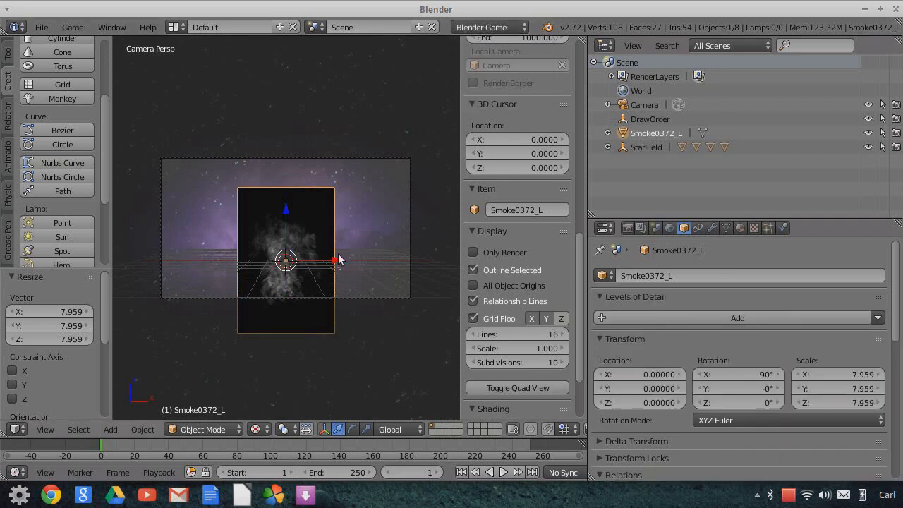
pyautogui.click(740, 228)
pyautogui.scroll(-12, 763, 381)
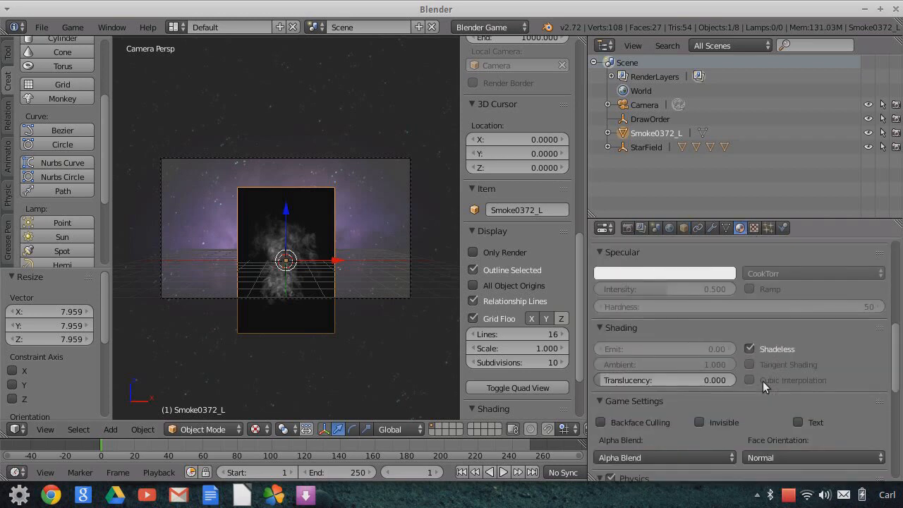
pyautogui.click(674, 345)
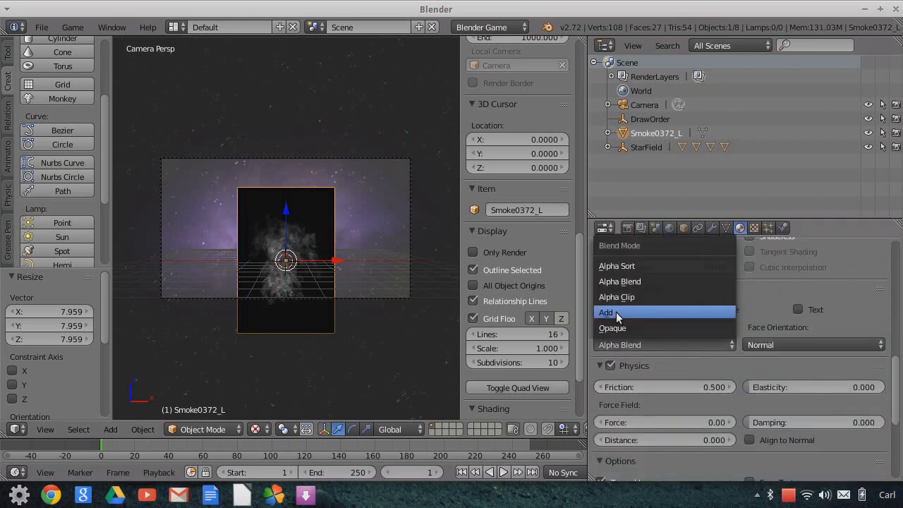
pyautogui.press('Return')
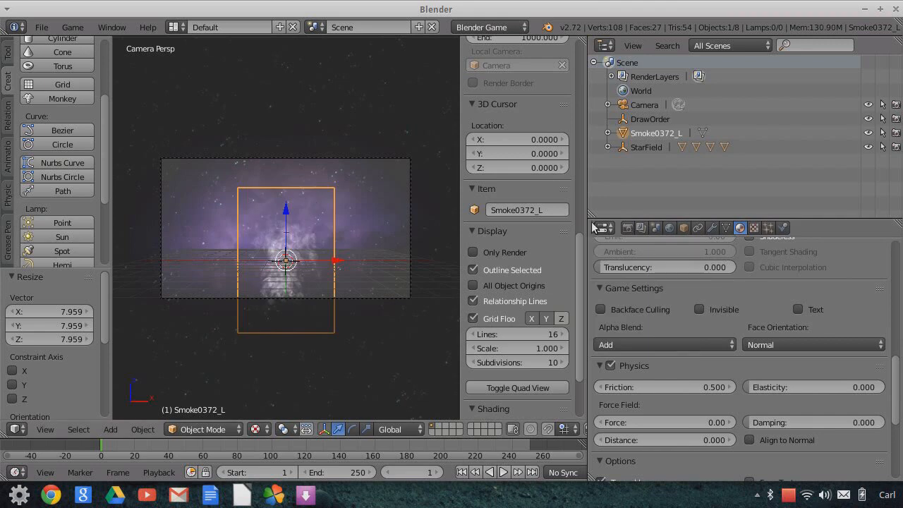
# Set the blend type of the smoke plane's texture to Multiply
pyautogui.click(753, 228)
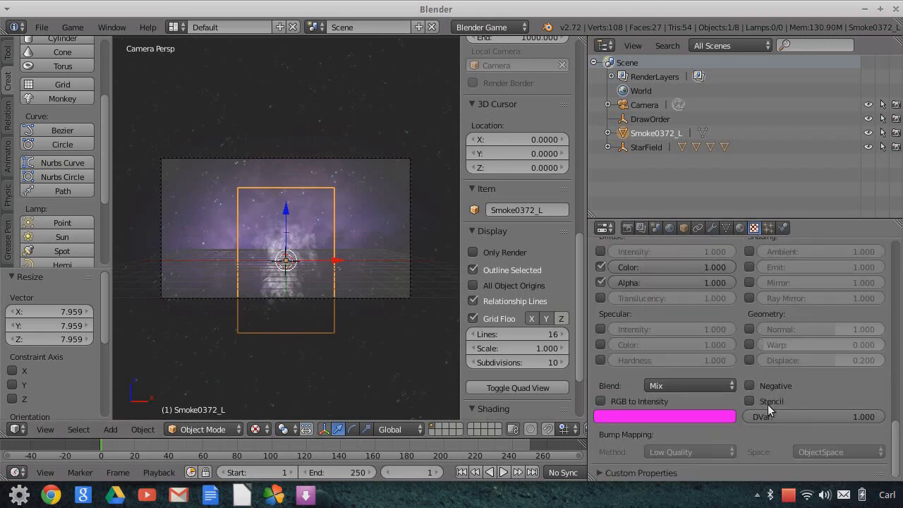
pyautogui.click(712, 385)
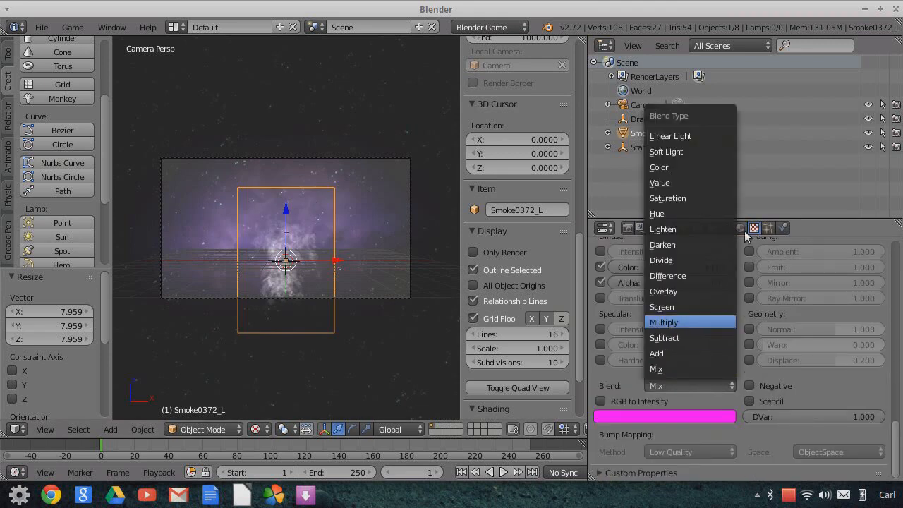
pyautogui.press('Return')
# Set the smoke material's diffuse intensity to 1.000 and its diffuse color to light pink
pyautogui.click(740, 227)
pyautogui.scroll(8, 756, 306)
pyautogui.scroll(-1, 758, 306)
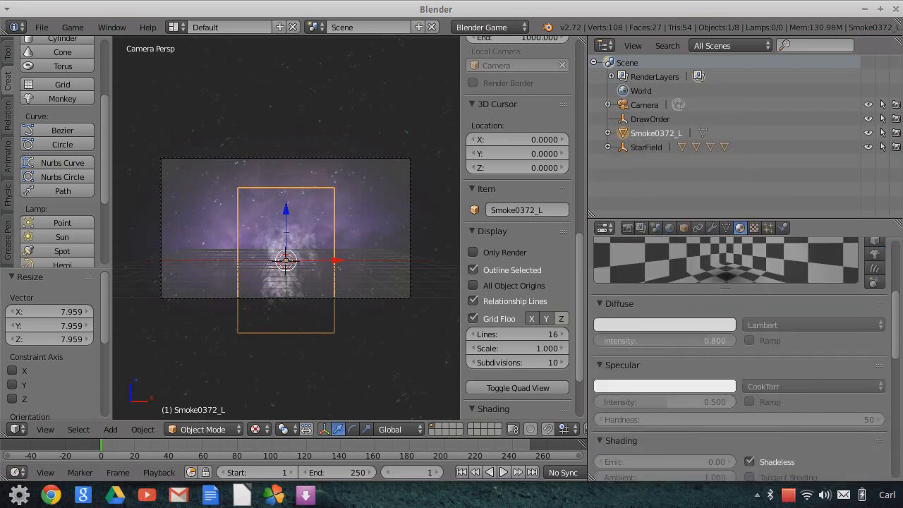
pyautogui.moveTo(708, 340); pyautogui.dragTo(748, 343)
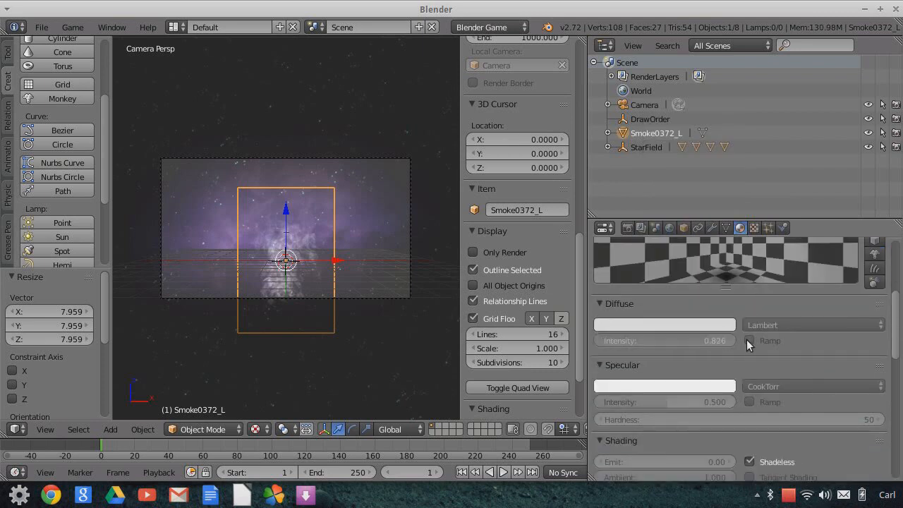
pyautogui.click(692, 325)
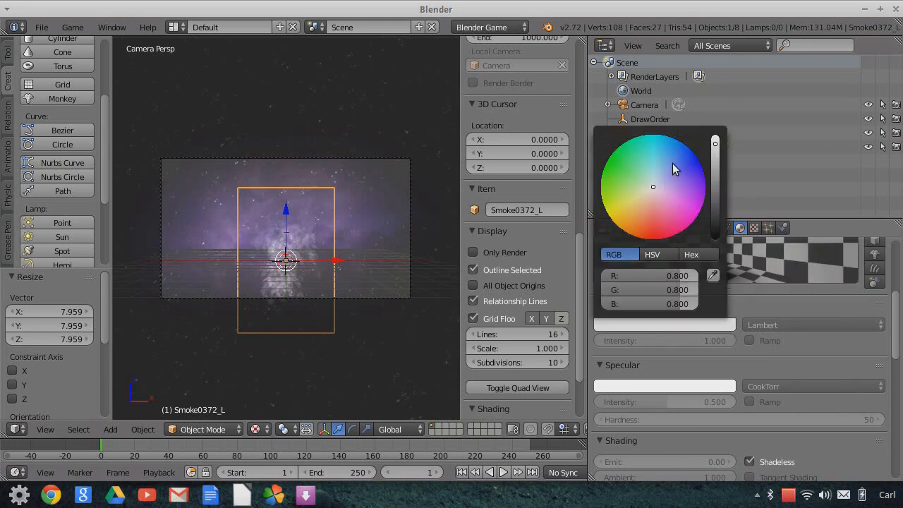
pyautogui.click(671, 200)
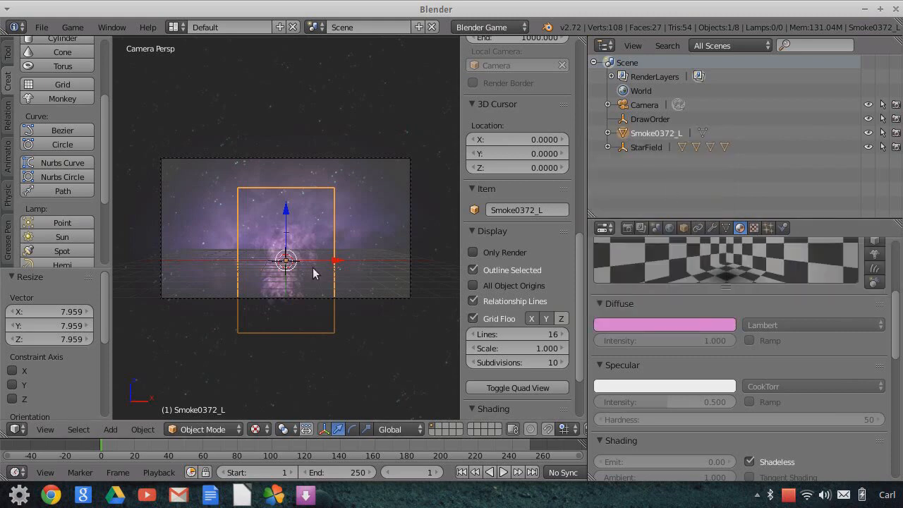
# Enlarge the smoke plane by a factor of about 2.74 and limit the viewport display to renderable content
pyautogui.press('s')
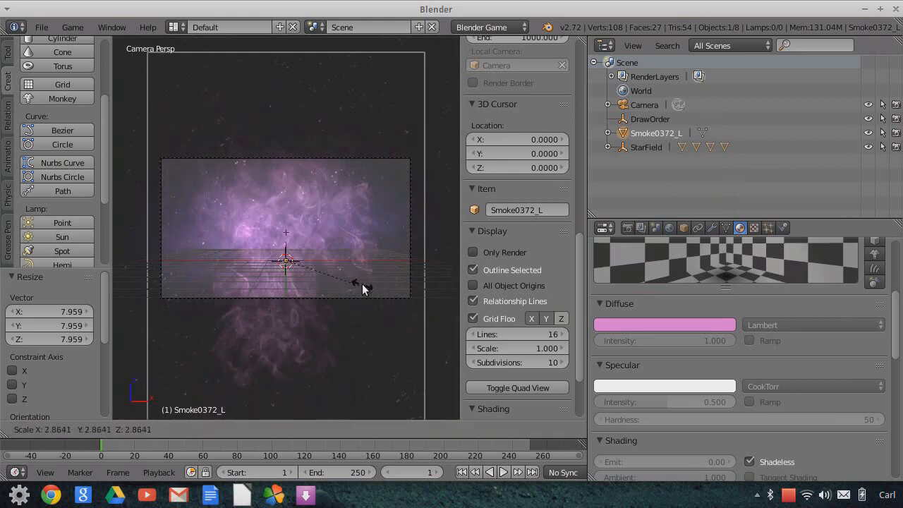
pyautogui.click(360, 283)
pyautogui.click(473, 252)
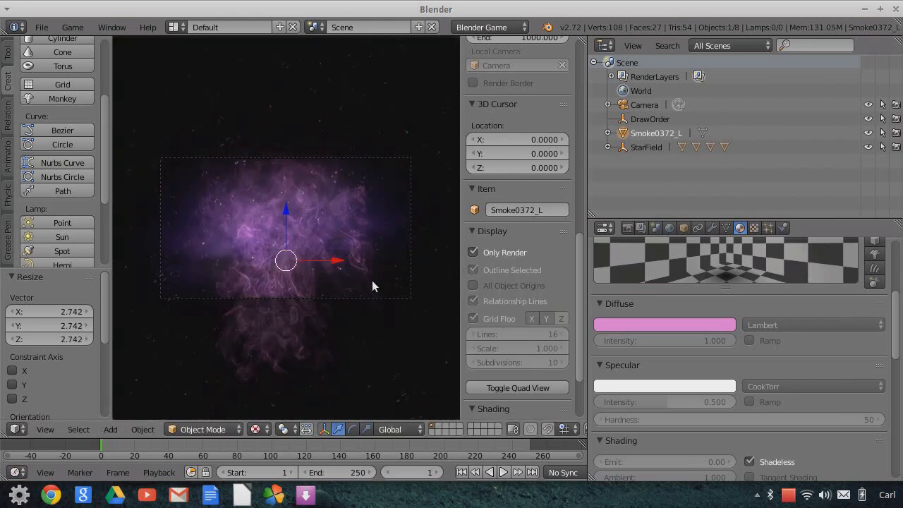
# Rescale the smoke plane and move it toward the background along Y by about 6.35 units, plus another 4.33 units
pyautogui.moveTo(370, 271); pyautogui.dragTo(287, 289, button='middle')
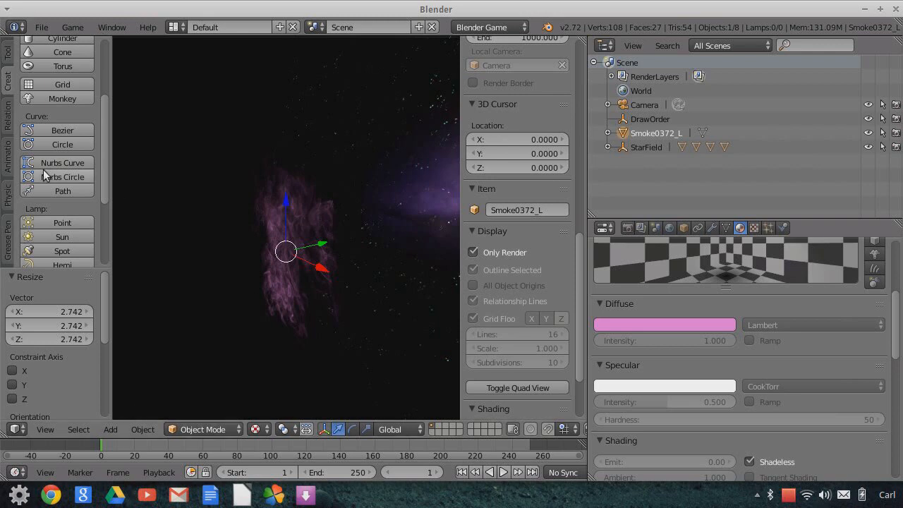
pyautogui.press('s')
pyautogui.click(315, 280)
pyautogui.moveTo(344, 280); pyautogui.dragTo(326, 281, button='middle')
pyautogui.moveTo(337, 237); pyautogui.dragTo(347, 236)
pyautogui.click(346, 241)
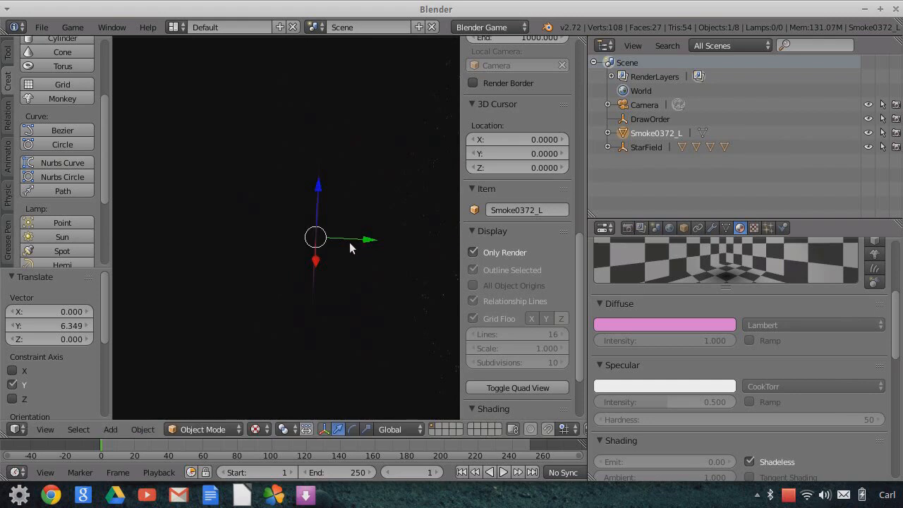
pyautogui.moveTo(364, 261); pyautogui.dragTo(358, 261, button='middle')
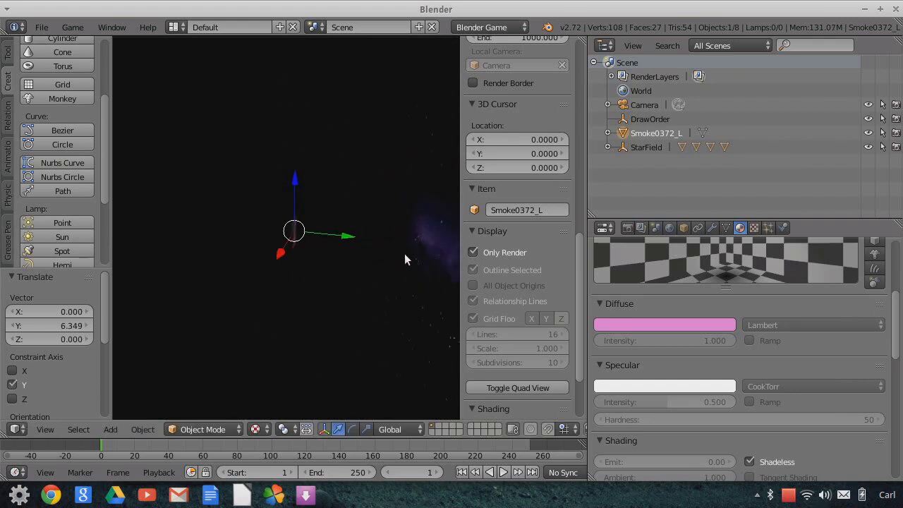
pyautogui.press('g')
pyautogui.press('y')
pyautogui.click(354, 237)
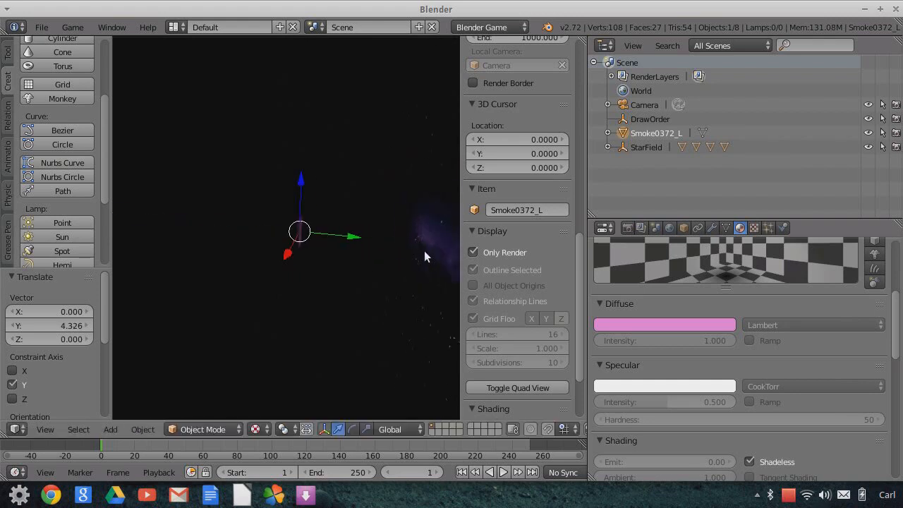
pyautogui.moveTo(419, 264); pyautogui.dragTo(433, 258, button='middle')
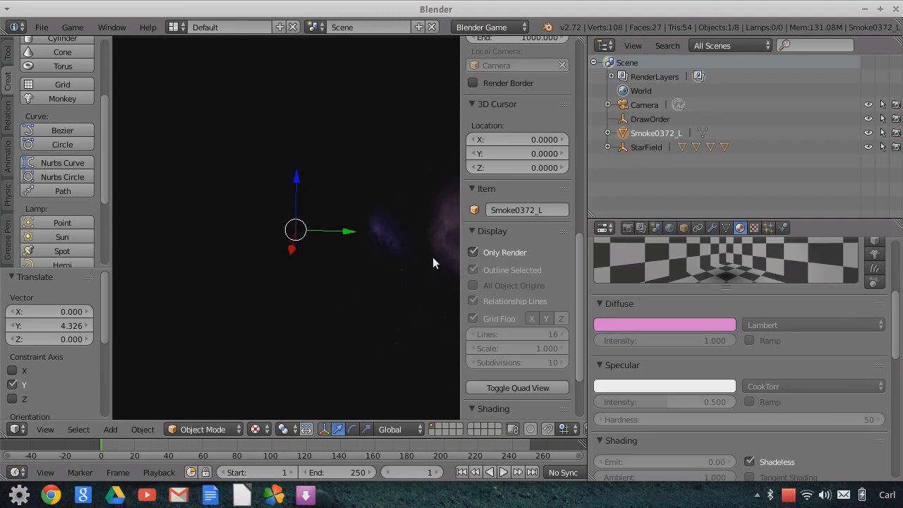
# Move the smoke plane toward the camera along Y by about 5.35 units and scale it by about 0.49 in camera view
pyautogui.press('g')
pyautogui.press('y')
pyautogui.click(343, 244)
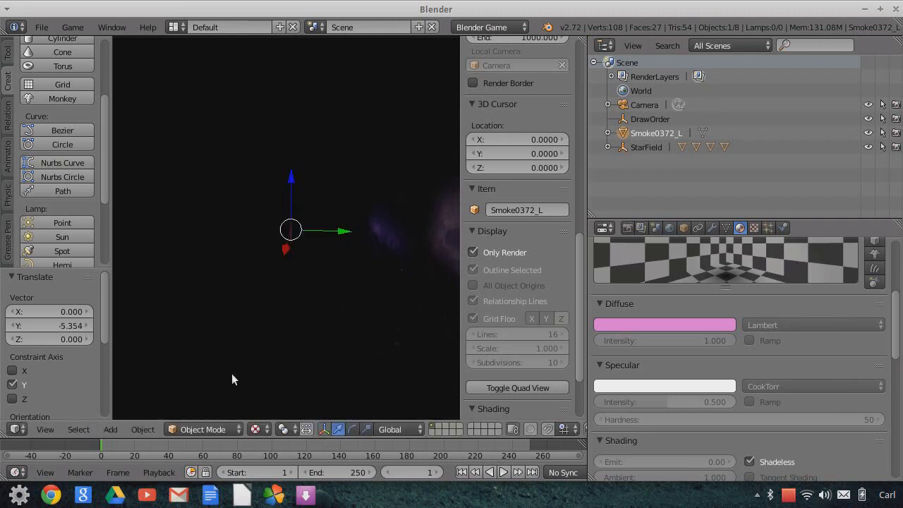
pyautogui.click(45, 429)
pyautogui.click(67, 378)
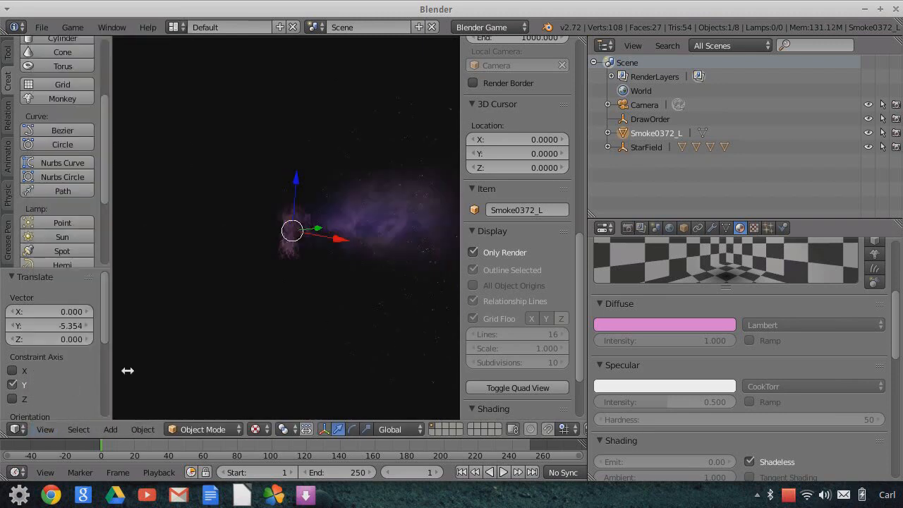
pyautogui.scroll(-3, 285, 289)
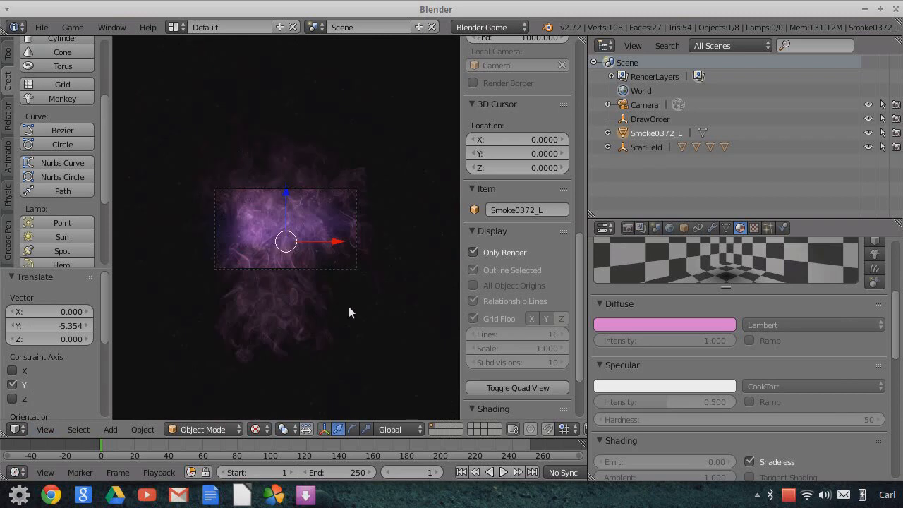
pyautogui.press('s')
pyautogui.click(314, 281)
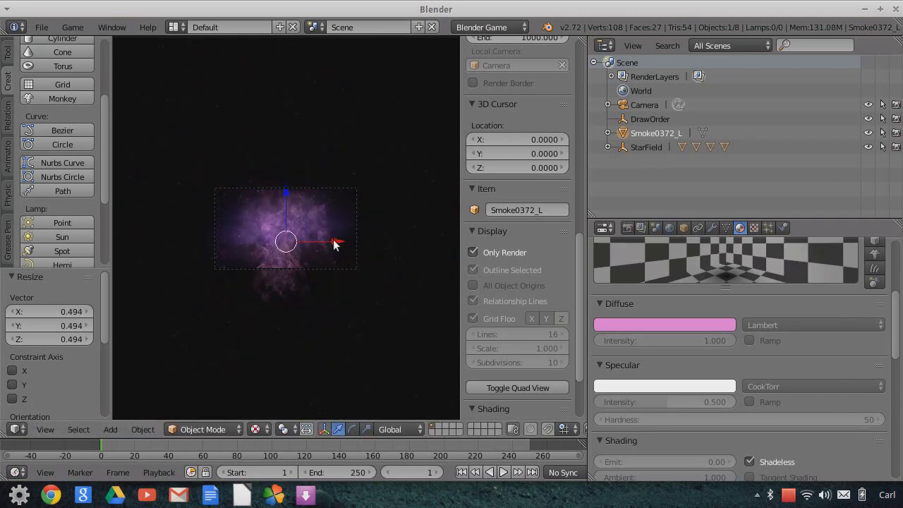
# Move the smoke plane by about -7.31 units along X and raise it about 1.67 units along Z
pyautogui.press('g')
pyautogui.press('x')
pyautogui.click(272, 241)
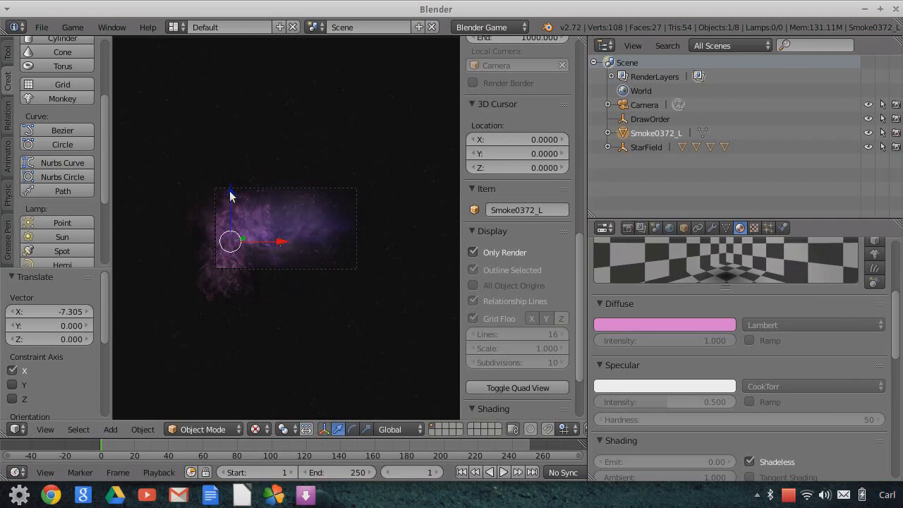
pyautogui.press('g')
pyautogui.press('z')
pyautogui.click(226, 181)
# Rotate the smoke plane about 14.55° around Y and nudge it slightly upward and by about -0.93 units along X
pyautogui.press('r')
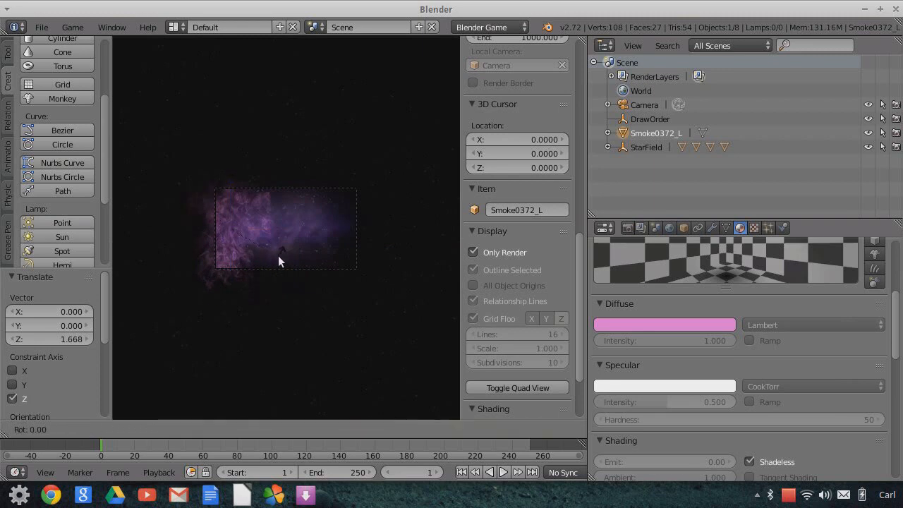
pyautogui.press('y')
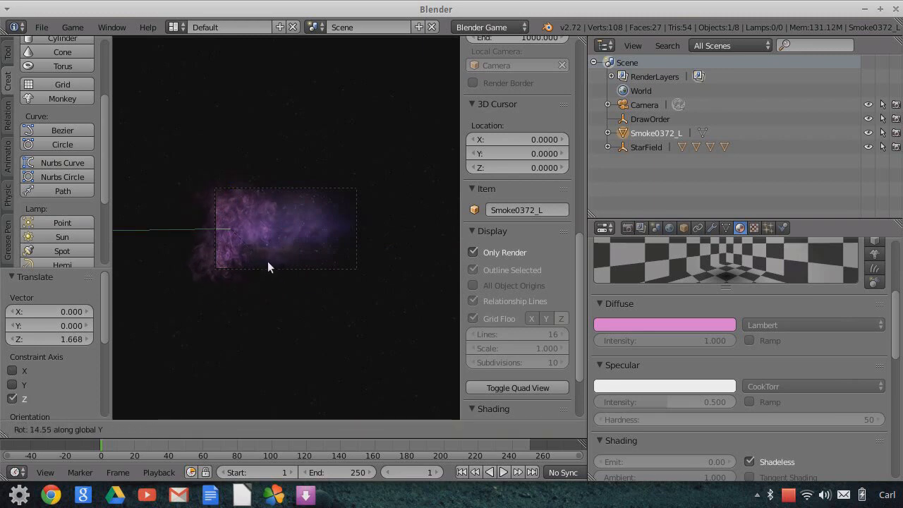
pyautogui.click(276, 273)
pyautogui.moveTo(230, 177); pyautogui.dragTo(234, 172)
pyautogui.moveTo(282, 222); pyautogui.dragTo(275, 223)
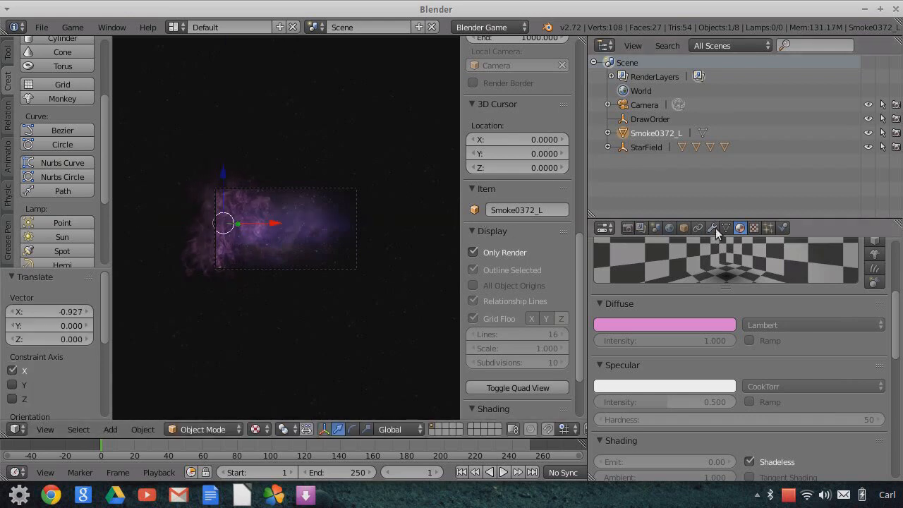
# Rename the smoke plane object as XSmoke
pyautogui.click(683, 227)
pyautogui.click(685, 277)
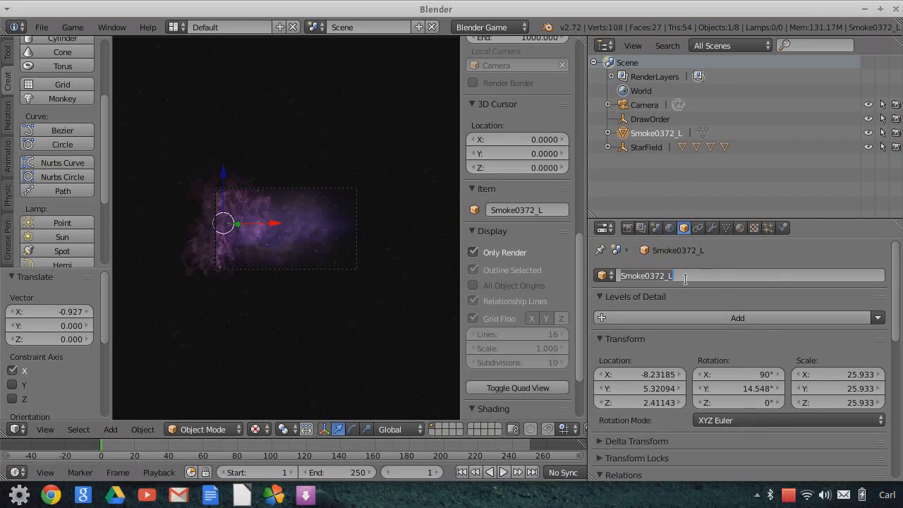
pyautogui.write('Smoke')
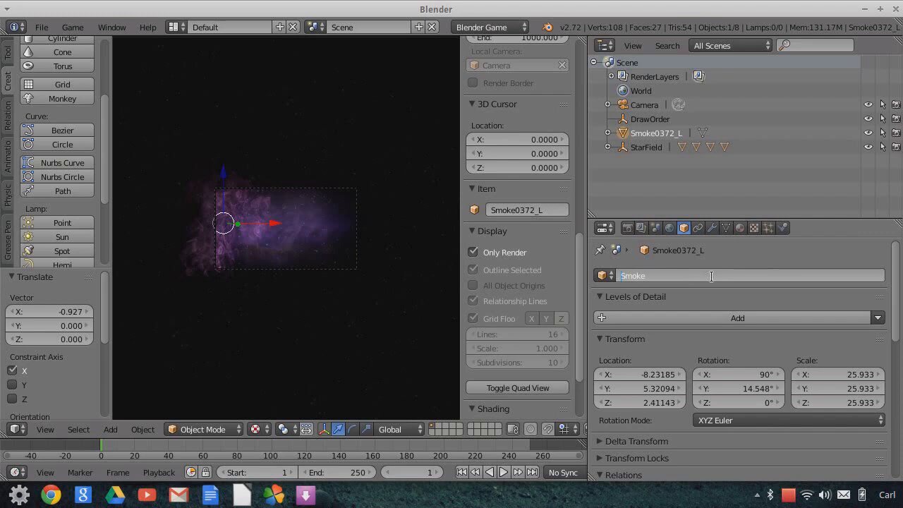
pyautogui.write('X')
pyautogui.press('Return')
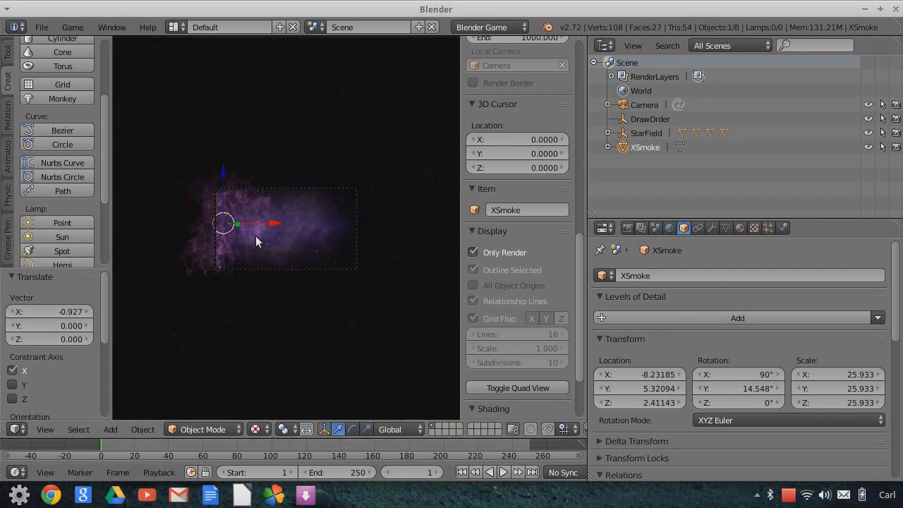
# Duplicate XSmoke and offset the copy about 11.86 units along X and 0.74 units along Y
pyautogui.hotkey('shift', 'd')
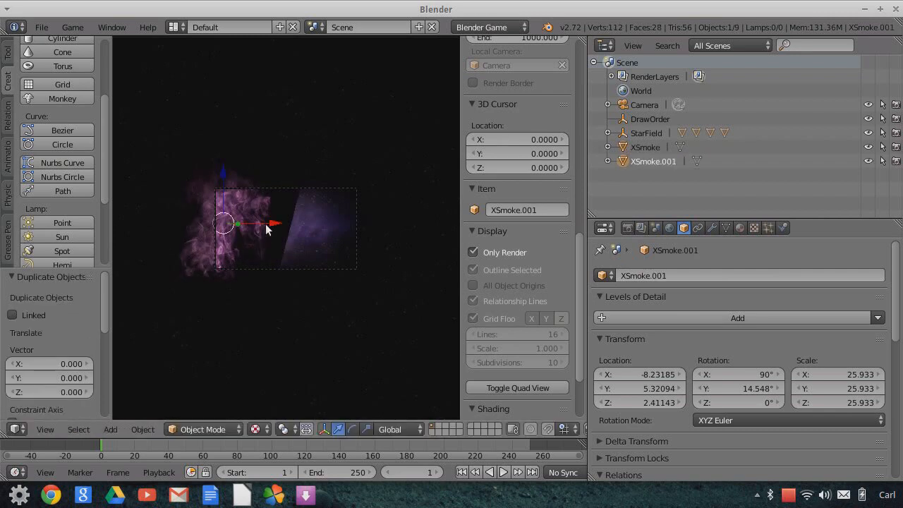
pyautogui.press('x')
pyautogui.click(351, 234)
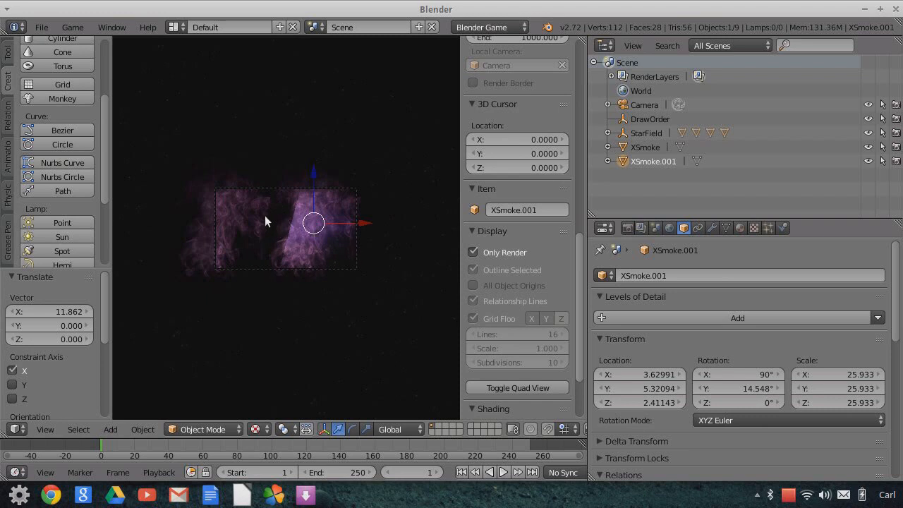
pyautogui.moveTo(364, 237); pyautogui.dragTo(287, 263, button='middle')
pyautogui.moveTo(406, 215); pyautogui.dragTo(412, 210)
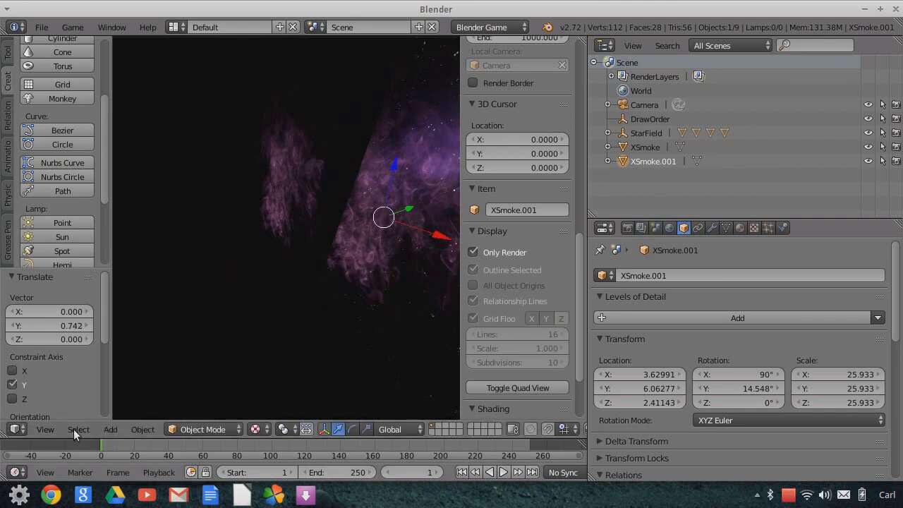
pyautogui.click(47, 430)
pyautogui.click(76, 374)
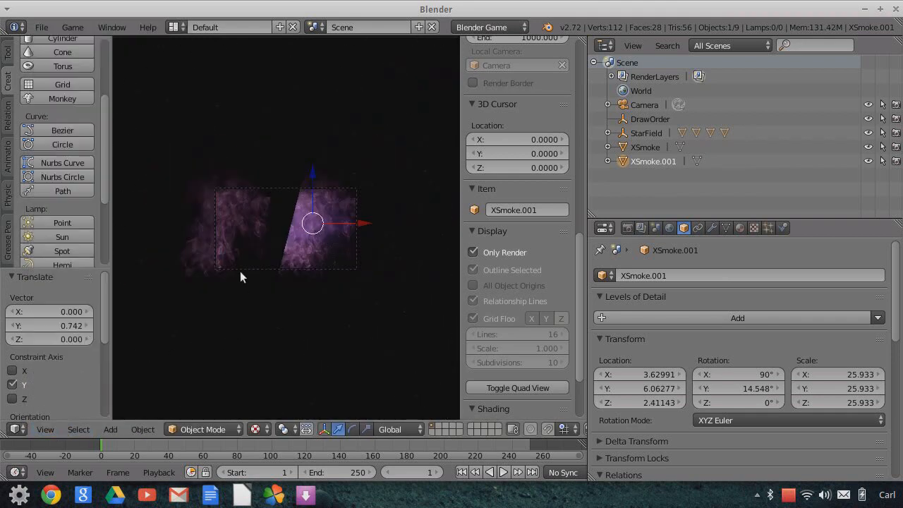
# Rename the duplicated smoke plane as YSmoke
pyautogui.click(643, 105)
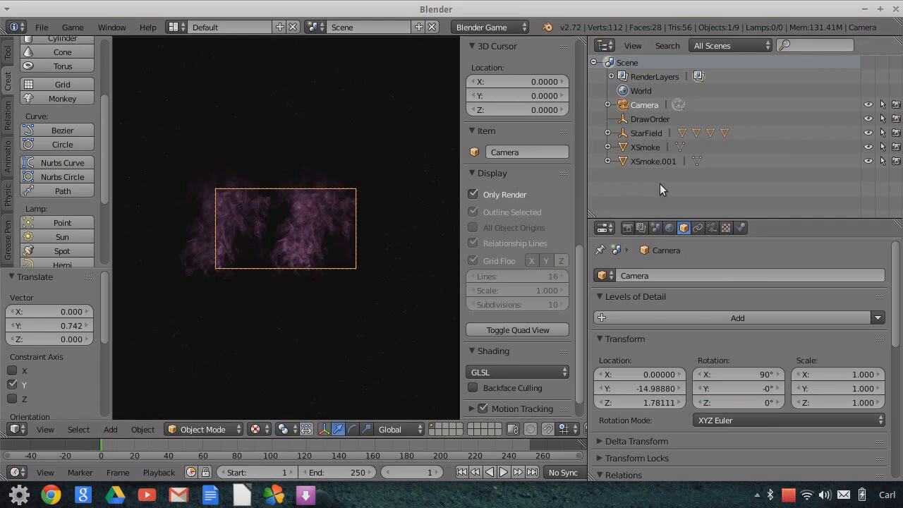
pyautogui.click(638, 162)
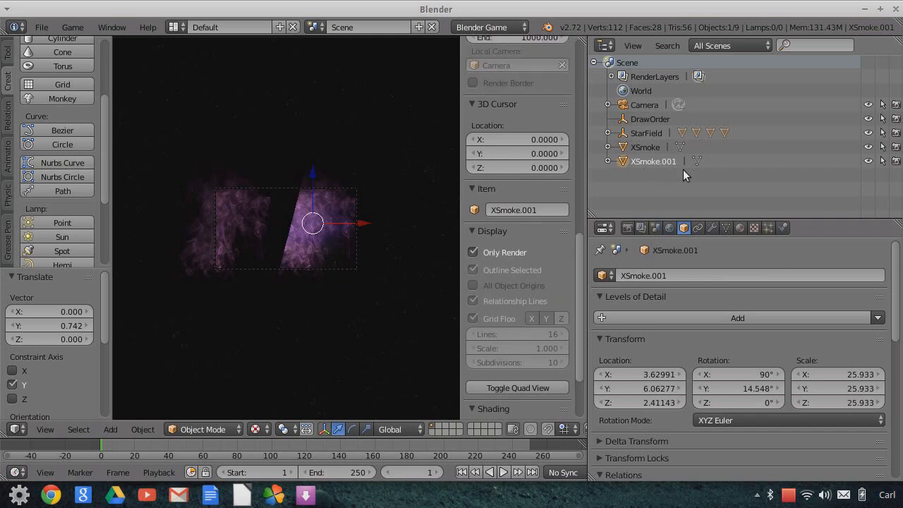
pyautogui.click(670, 275)
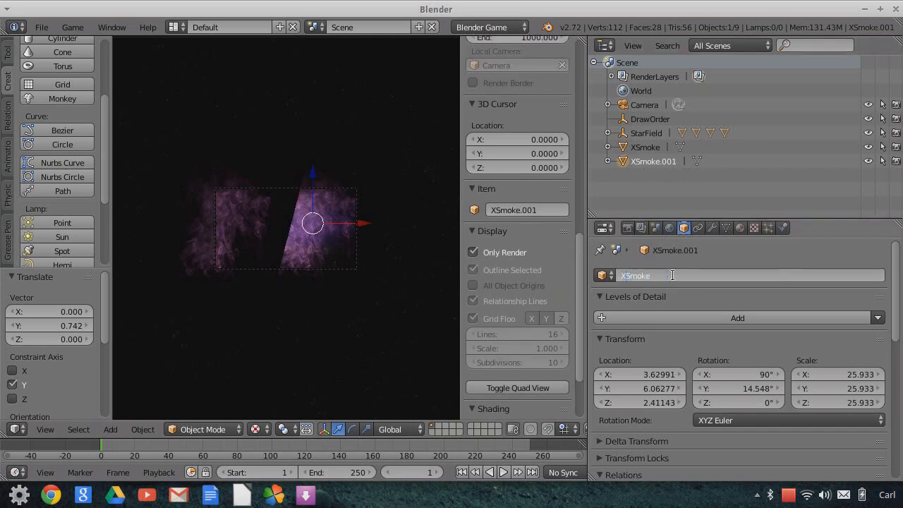
pyautogui.press('Home')
pyautogui.press('Delete')
pyautogui.write('Y')
pyautogui.press('Return')
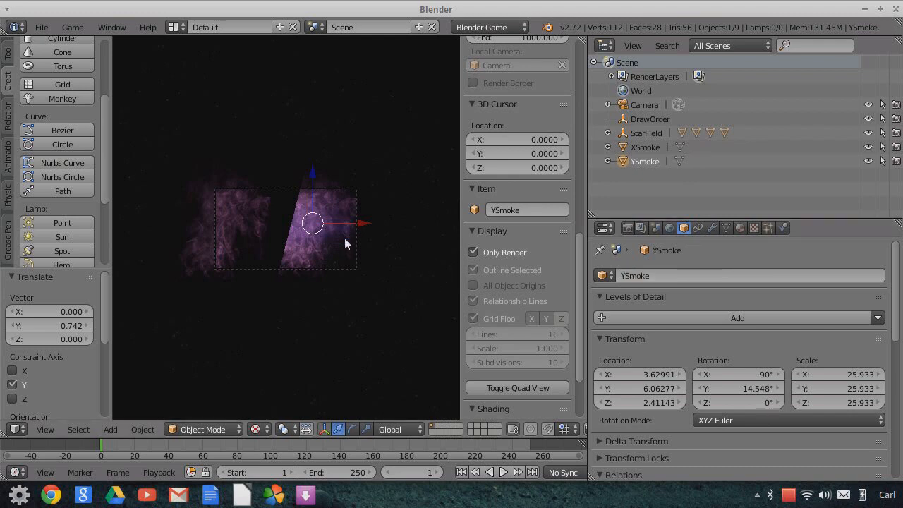
# Enlarge YSmoke by a factor of about 1.86 and rotate it around Y to about -160.8°
pyautogui.press('s')
pyautogui.click(347, 270)
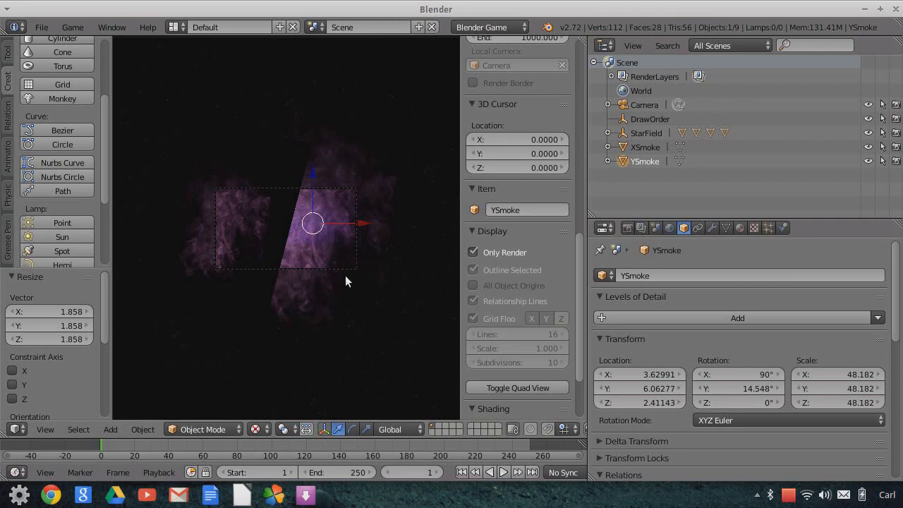
pyautogui.press('r')
pyautogui.press('y')
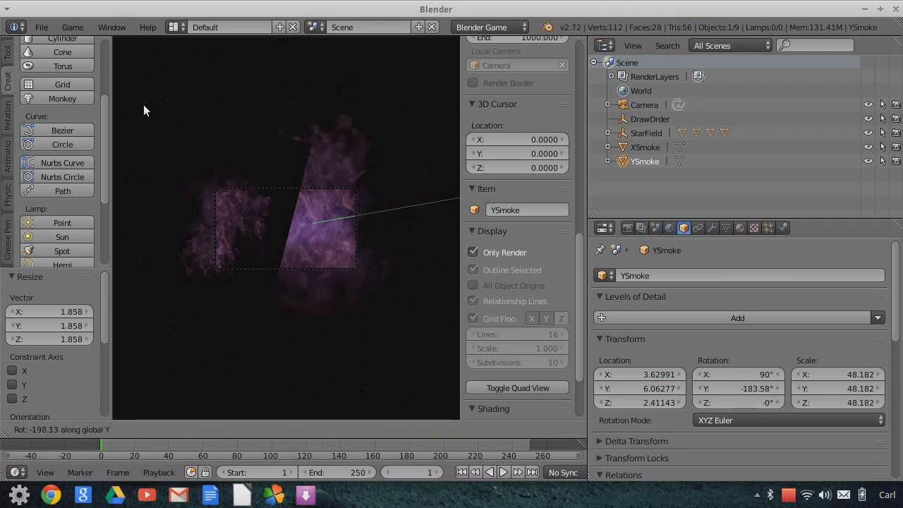
pyautogui.click(310, 182)
# Move YSmoke about 5.29 units along X and scale it by about 0.72
pyautogui.press('g')
pyautogui.press('x')
pyautogui.click(401, 234)
pyautogui.press('s')
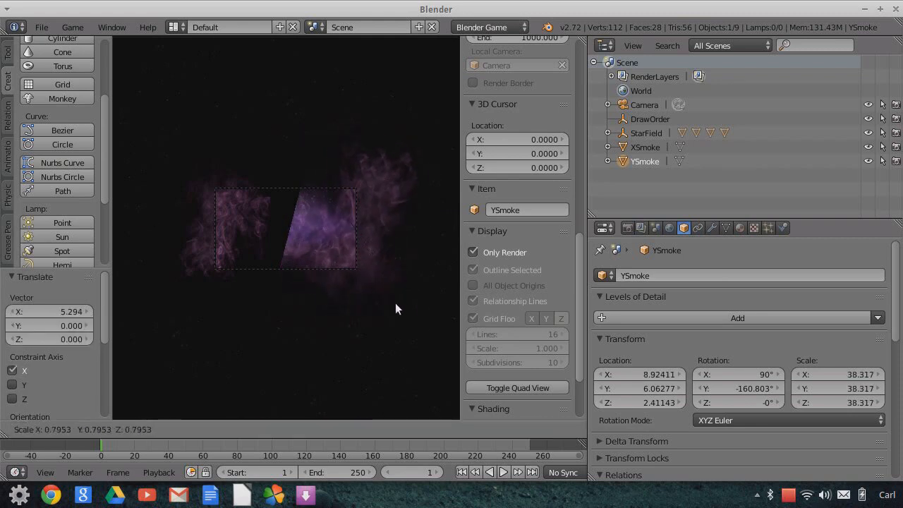
pyautogui.click(393, 302)
# Lower YSmoke about 1.62 units along Z and rotate it about 33.4° around Y, leaving the camera selected
pyautogui.press('g')
pyautogui.press('z')
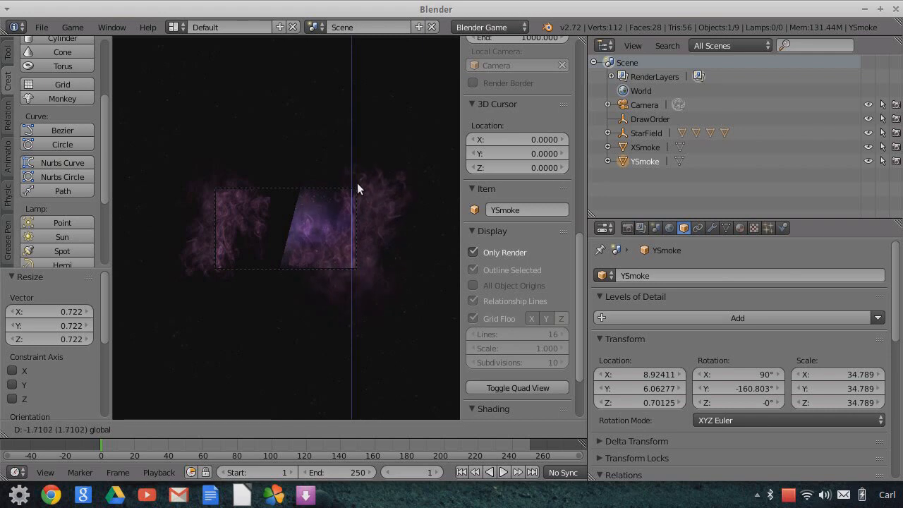
pyautogui.click(357, 182)
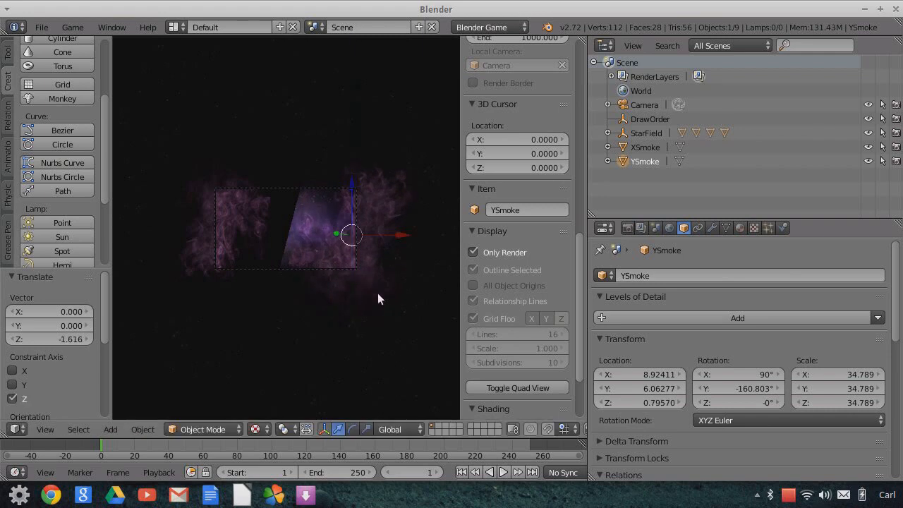
pyautogui.press('r')
pyautogui.press('y')
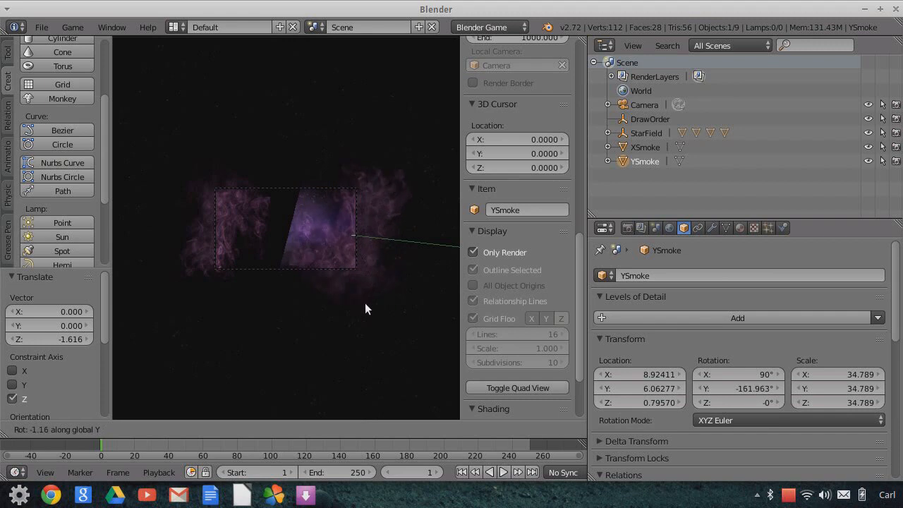
pyautogui.click(341, 307)
pyautogui.click(632, 147)
pyautogui.click(623, 107)
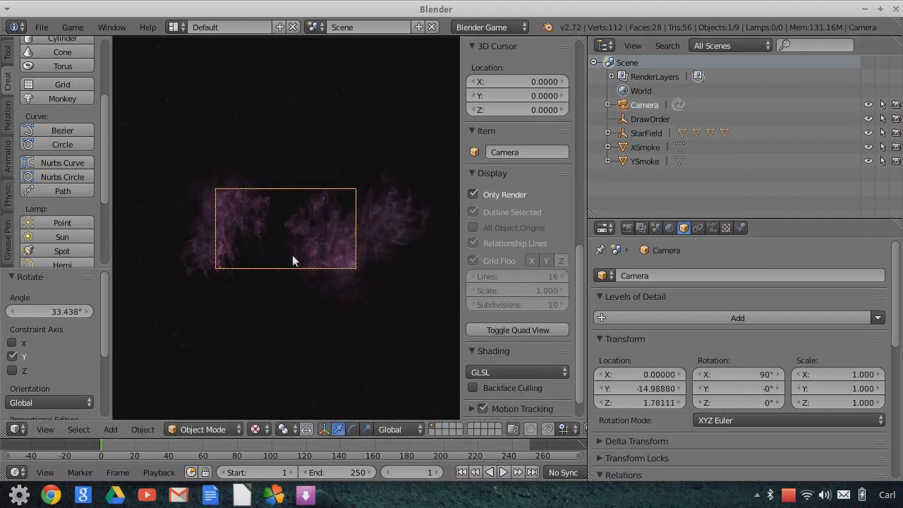
# Turn off the Only Render display and add a Plain Axes empty at the scene origin
pyautogui.scroll(3, 365, 282)
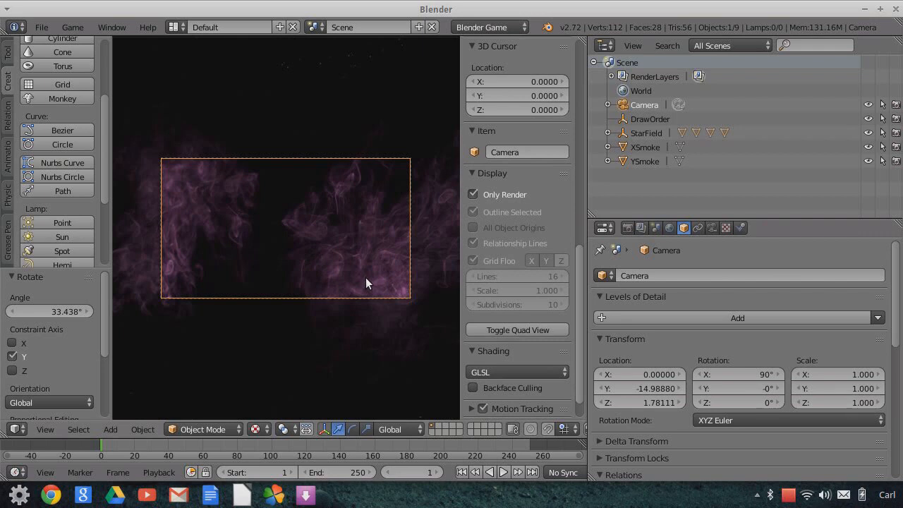
pyautogui.scroll(1, 366, 278)
pyautogui.scroll(-3, 366, 278)
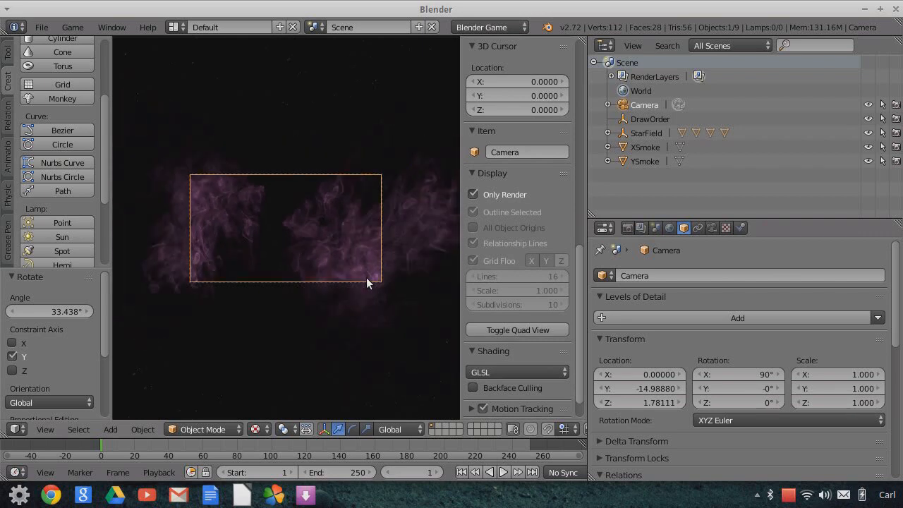
pyautogui.moveTo(406, 228); pyautogui.dragTo(318, 270, button='middle')
pyautogui.moveTo(393, 242); pyautogui.dragTo(373, 259, button='middle')
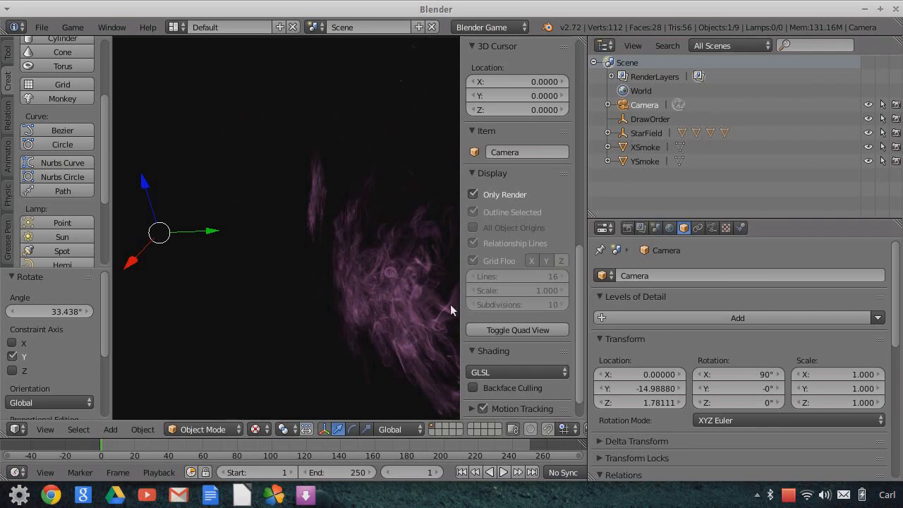
pyautogui.click(477, 198)
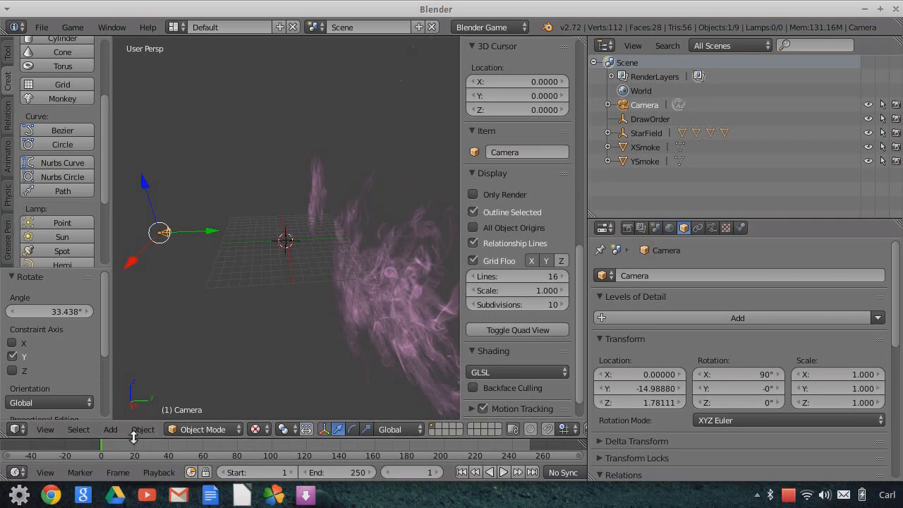
pyautogui.click(110, 429)
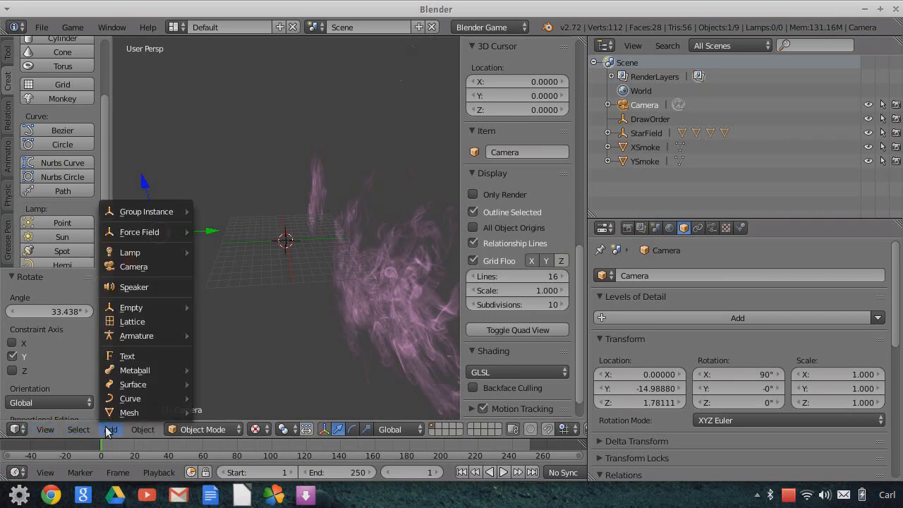
pyautogui.moveTo(140, 309)
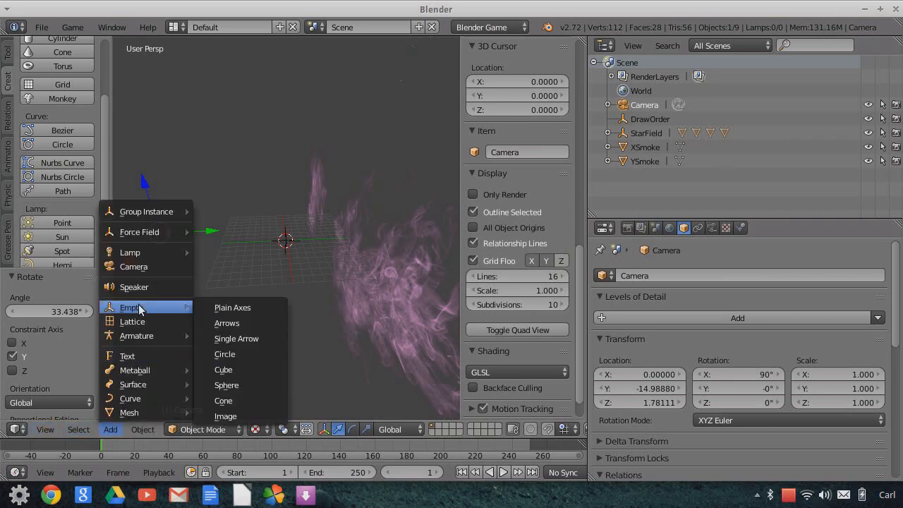
pyautogui.click(234, 309)
# Move the new empty about 4.97 units along Y and rename it Smoke
pyautogui.scroll(-2, 329, 251)
pyautogui.moveTo(330, 275); pyautogui.dragTo(315, 273, button='middle')
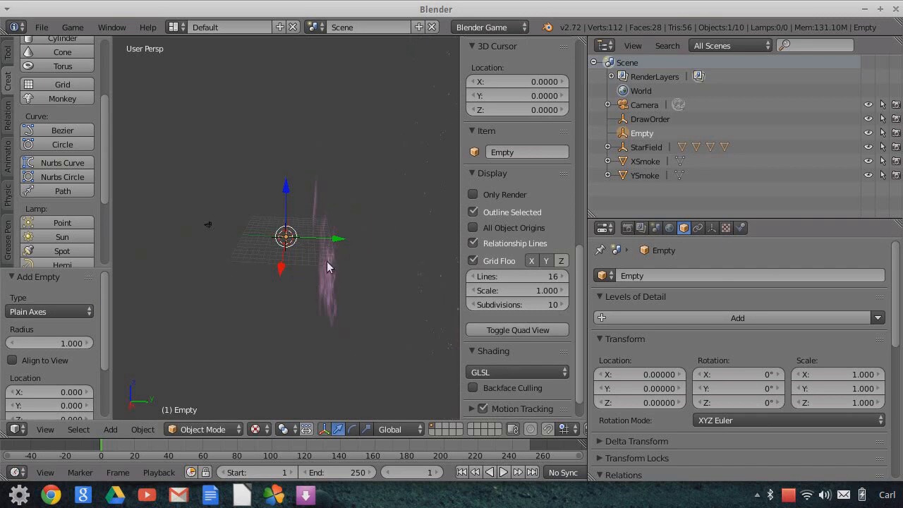
pyautogui.moveTo(338, 237); pyautogui.dragTo(368, 237)
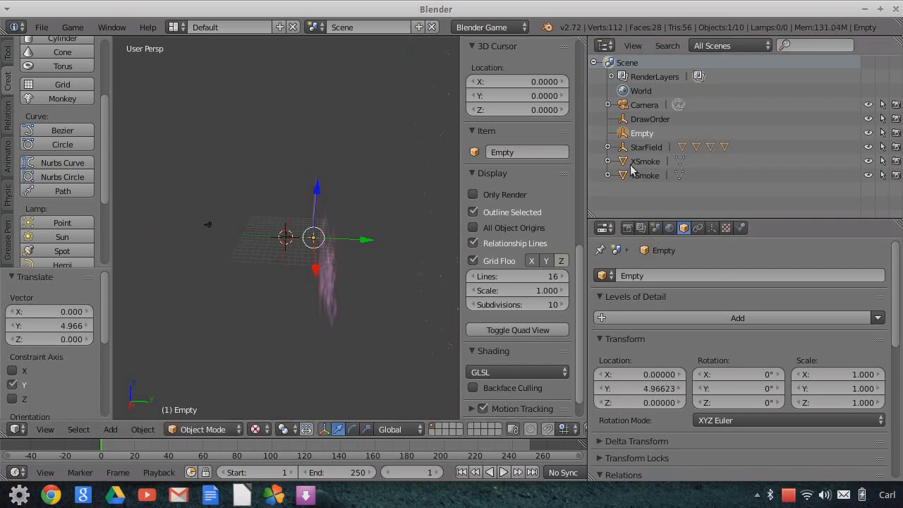
pyautogui.click(668, 271)
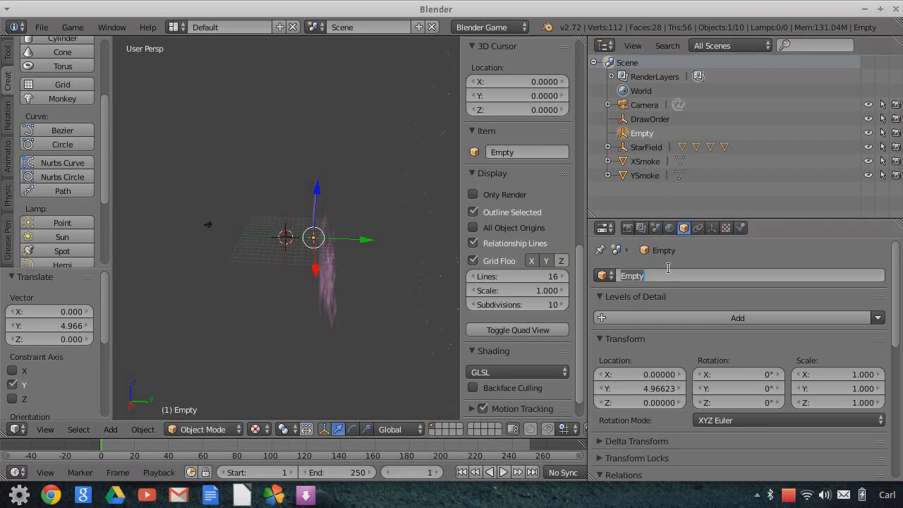
pyautogui.write('Smoke')
pyautogui.press('Return')
pyautogui.click(622, 276)
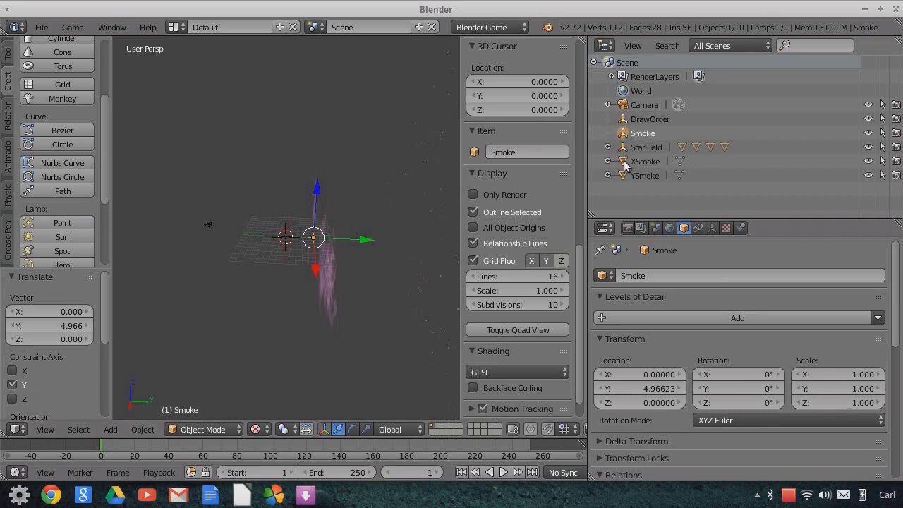
# Parent XSmoke and YSmoke to the Smoke empty and switch to the camera view
pyautogui.moveTo(624, 164); pyautogui.dragTo(628, 134)
pyautogui.moveTo(623, 165); pyautogui.dragTo(627, 138)
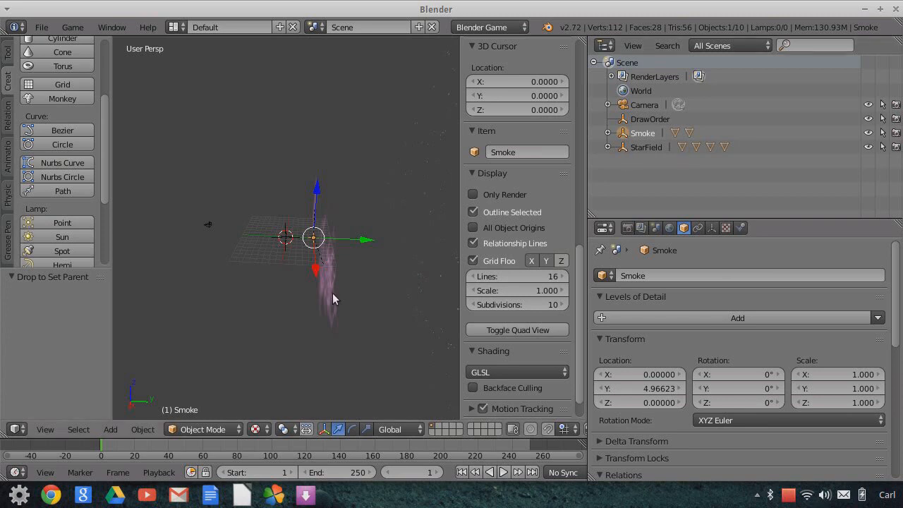
pyautogui.click(44, 429)
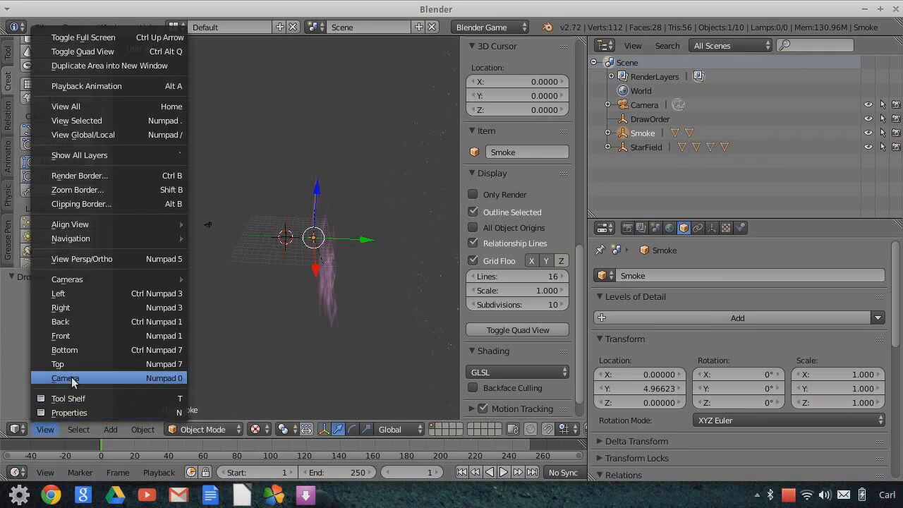
pyautogui.click(65, 379)
# Parent Smoke and StarField to DrawOrder and clear both parents again to refresh the drawing order
pyautogui.click(624, 106)
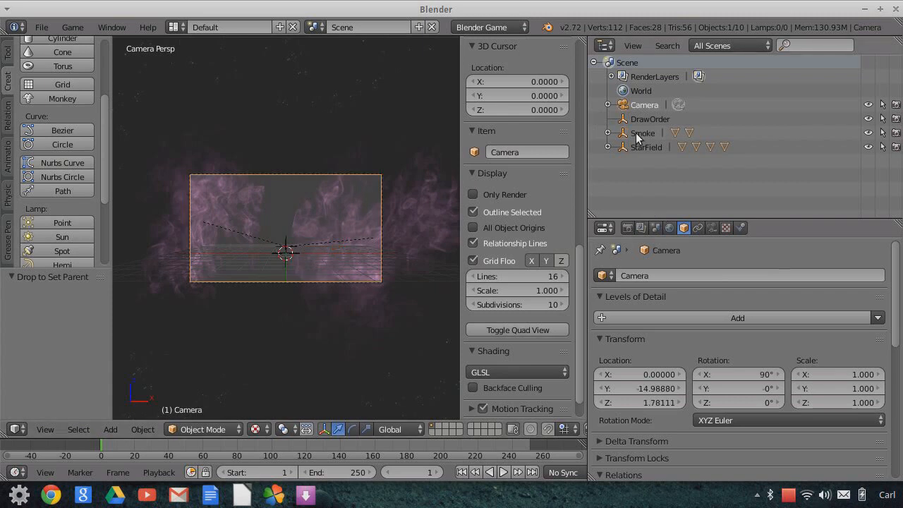
pyautogui.moveTo(622, 123); pyautogui.dragTo(627, 119)
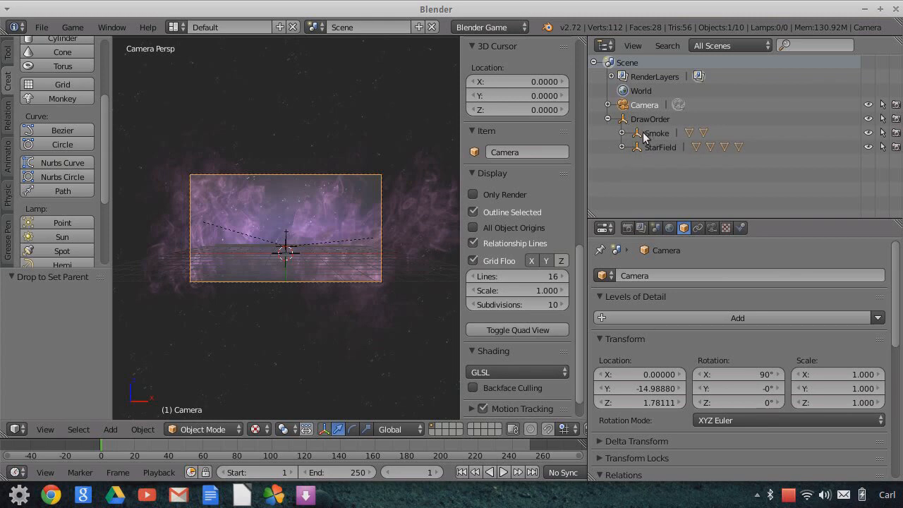
pyautogui.moveTo(637, 136); pyautogui.dragTo(595, 135)
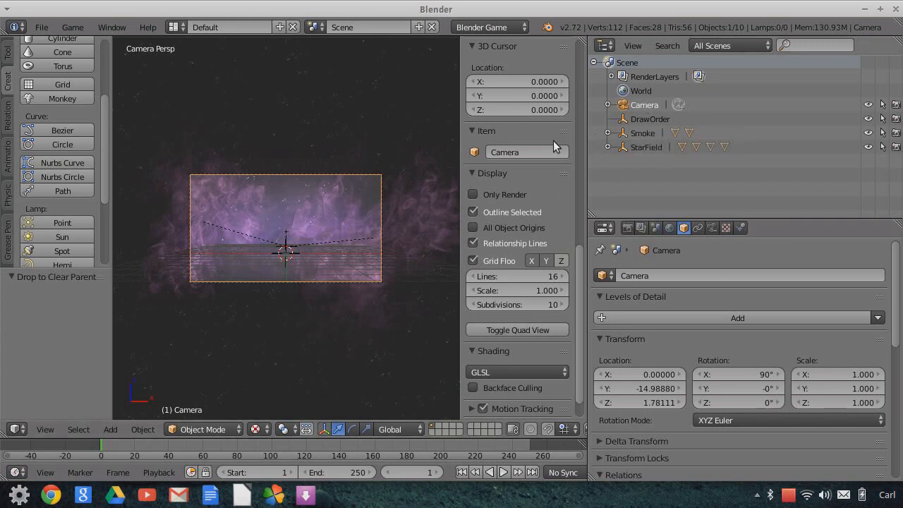
pyautogui.scroll(2, 373, 271)
pyautogui.scroll(2, 373, 272)
pyautogui.scroll(-1, 372, 272)
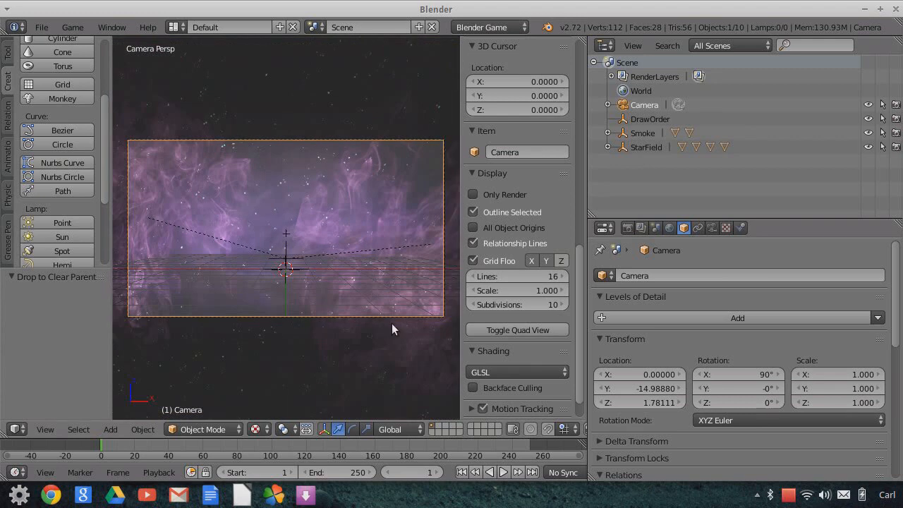
# Move YSmoke about 0.776 units along Y
pyautogui.click(642, 133)
pyautogui.click(645, 148)
pyautogui.click(641, 133)
pyautogui.moveTo(376, 227); pyautogui.dragTo(325, 261, button='middle')
pyautogui.moveTo(416, 233); pyautogui.dragTo(363, 203, button='middle')
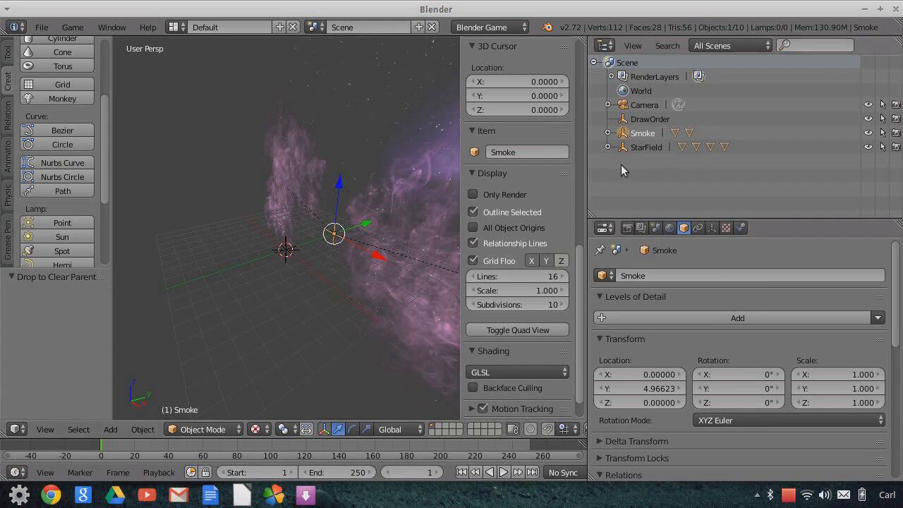
pyautogui.click(609, 132)
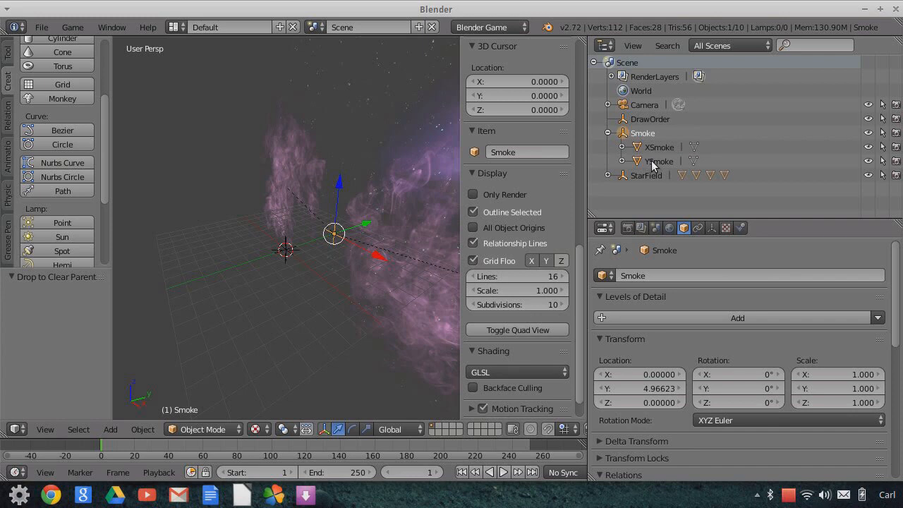
pyautogui.click(652, 162)
pyautogui.scroll(2, 519, 212)
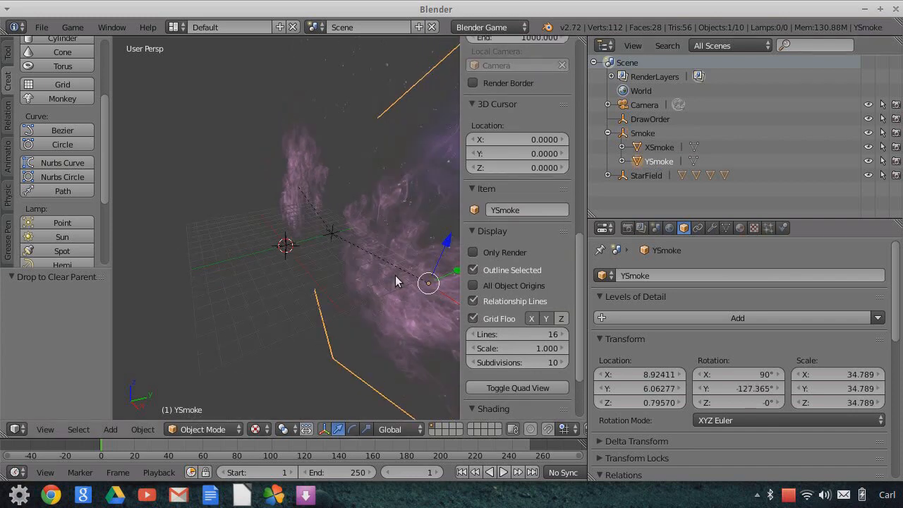
pyautogui.press('g')
pyautogui.press('y')
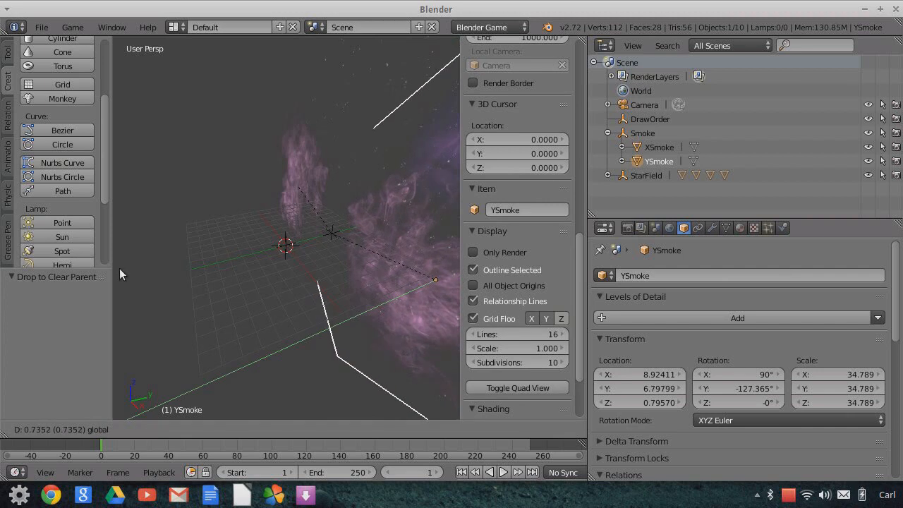
pyautogui.click(130, 268)
pyautogui.moveTo(266, 243); pyautogui.dragTo(280, 255, button='middle')
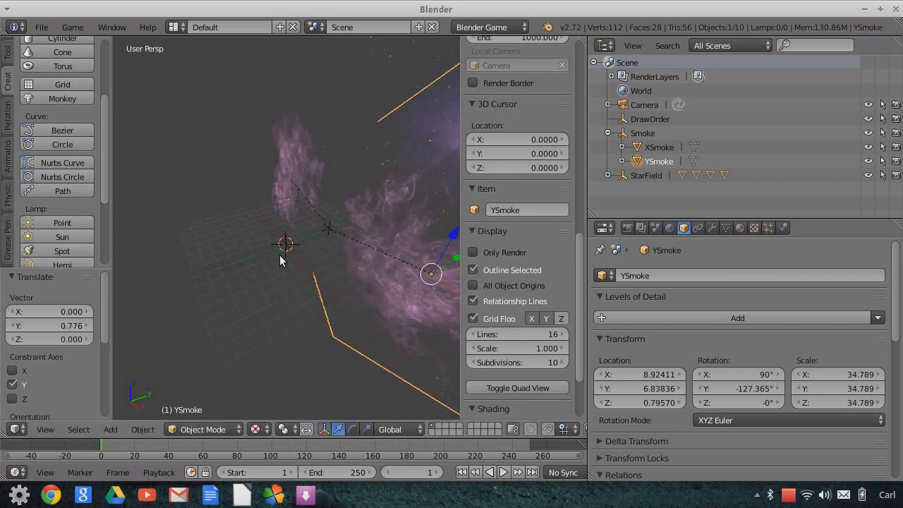
# Clear the parents of XSmoke and YSmoke and reparent both to Smoke, starting with YSmoke
pyautogui.rightClick(265, 180)
pyautogui.moveTo(347, 189); pyautogui.dragTo(459, 187, button='middle')
pyautogui.moveTo(637, 150); pyautogui.dragTo(604, 152)
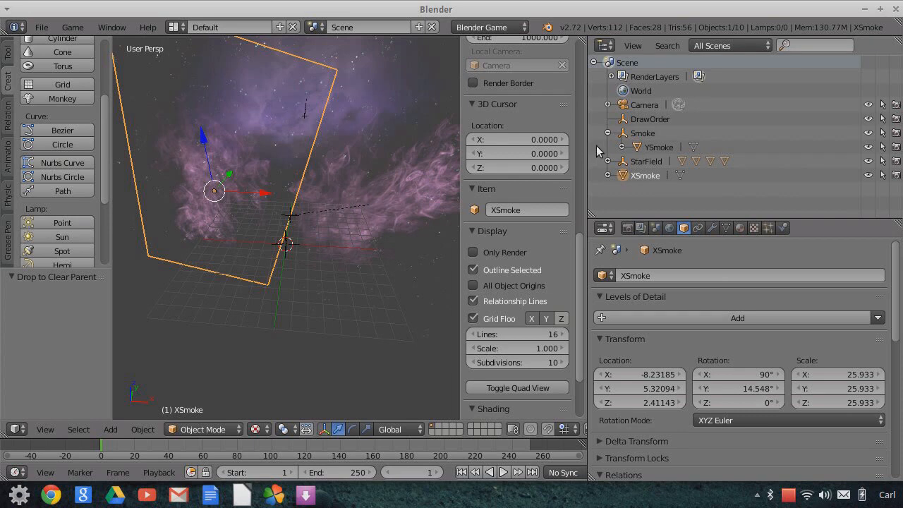
pyautogui.moveTo(596, 145); pyautogui.dragTo(596, 146)
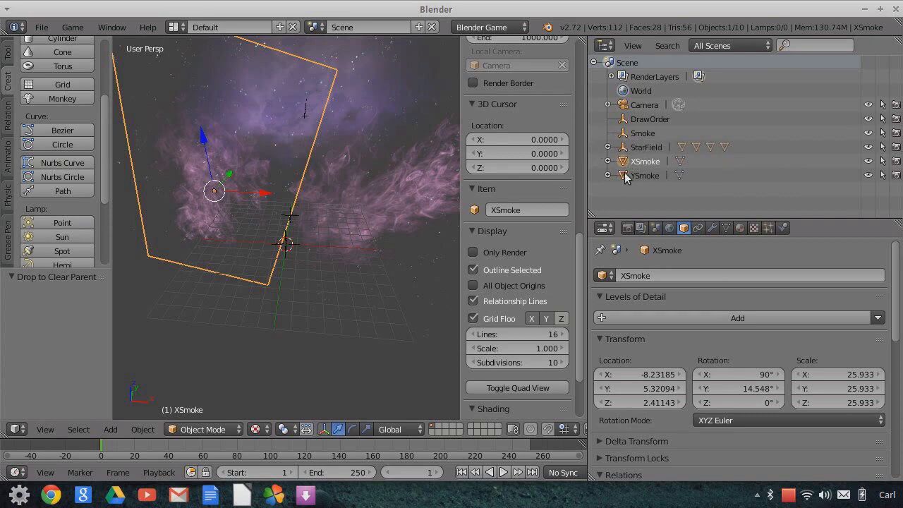
pyautogui.moveTo(624, 177); pyautogui.dragTo(631, 134)
pyautogui.moveTo(628, 175); pyautogui.dragTo(625, 135)
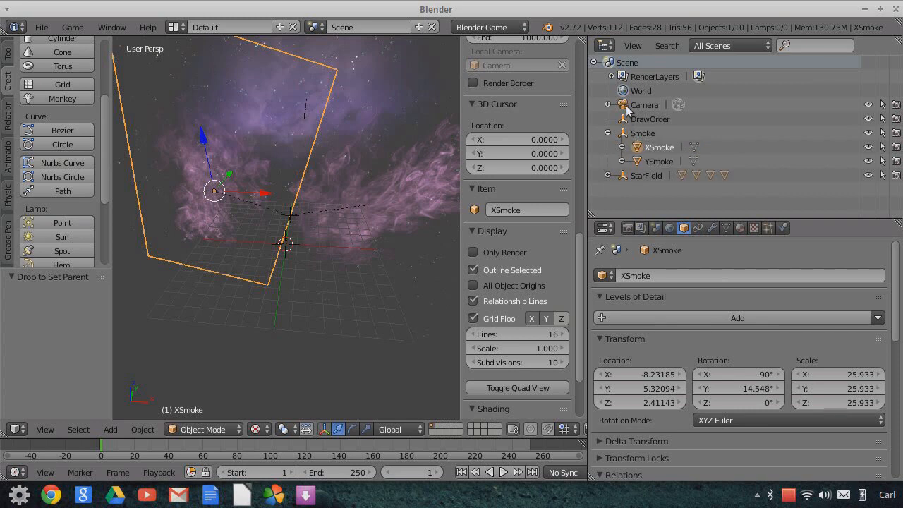
# Select the camera and switch the 3D view back to the camera's perspective
pyautogui.click(628, 106)
pyautogui.moveTo(373, 203); pyautogui.dragTo(369, 162, button='middle')
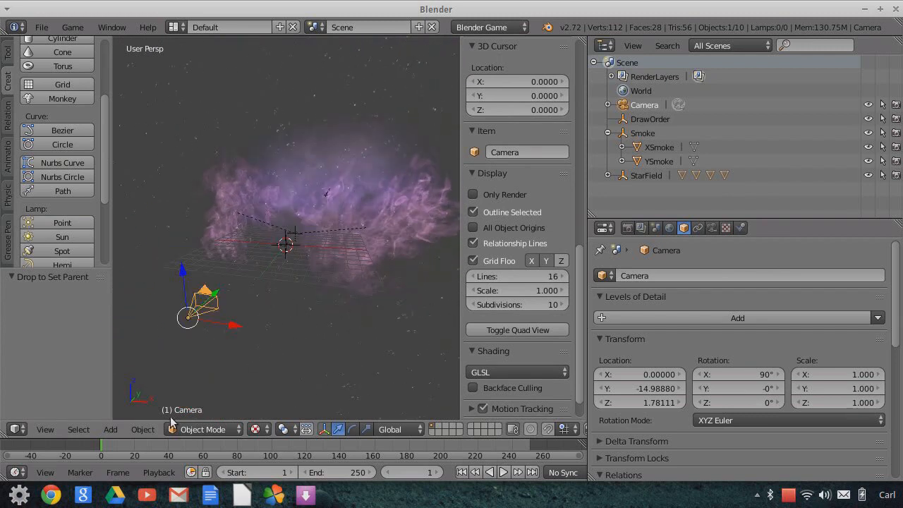
pyautogui.click(56, 432)
pyautogui.click(69, 380)
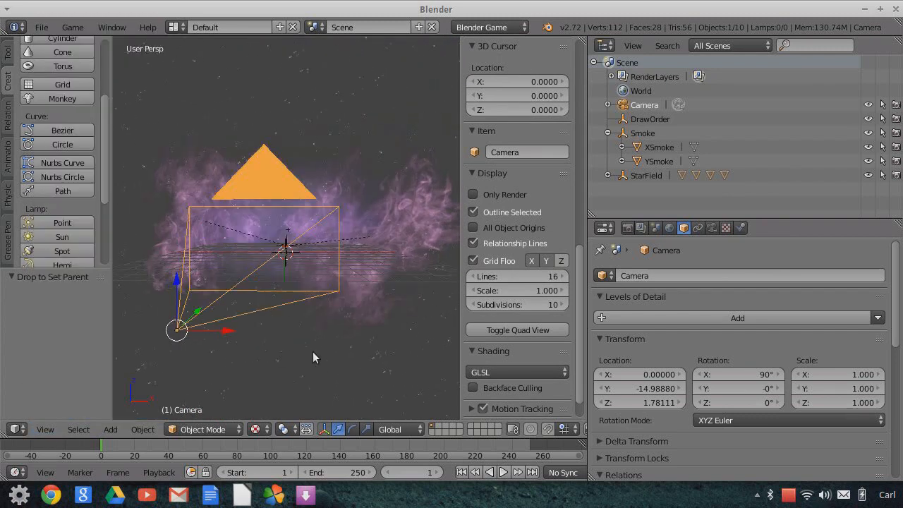
pyautogui.scroll(-1, 319, 258)
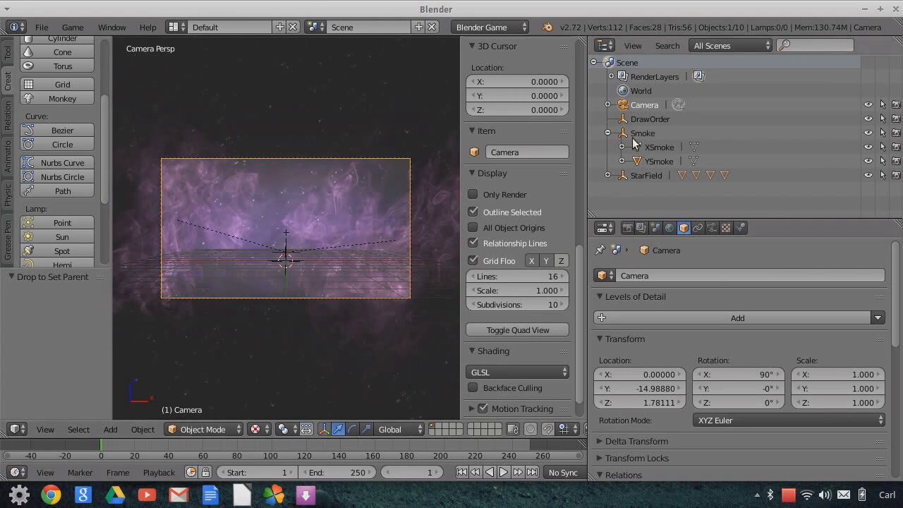
# Collapse the Smoke hierarchy in the outliner and clear Smoke's parent to reset its drawing order
pyautogui.click(608, 132)
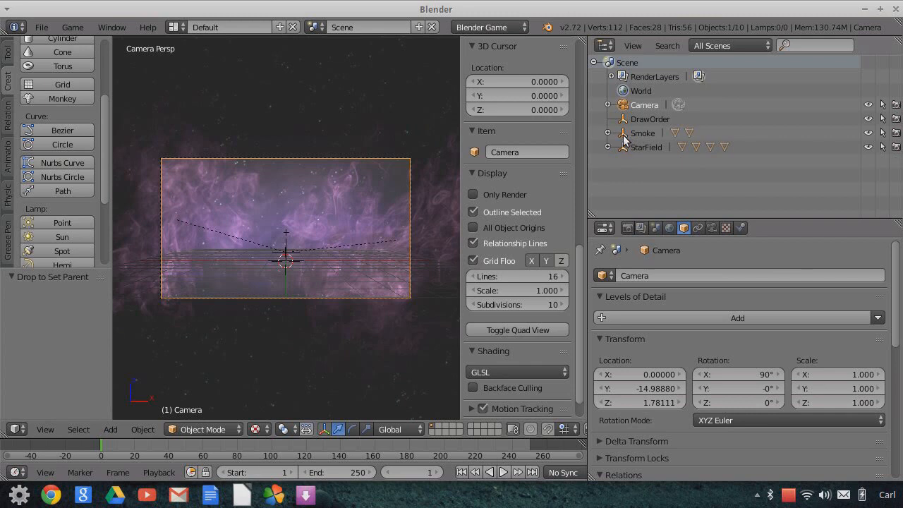
pyautogui.moveTo(625, 138); pyautogui.dragTo(603, 141)
pyautogui.scroll(4, 347, 246)
pyautogui.scroll(-2, 347, 245)
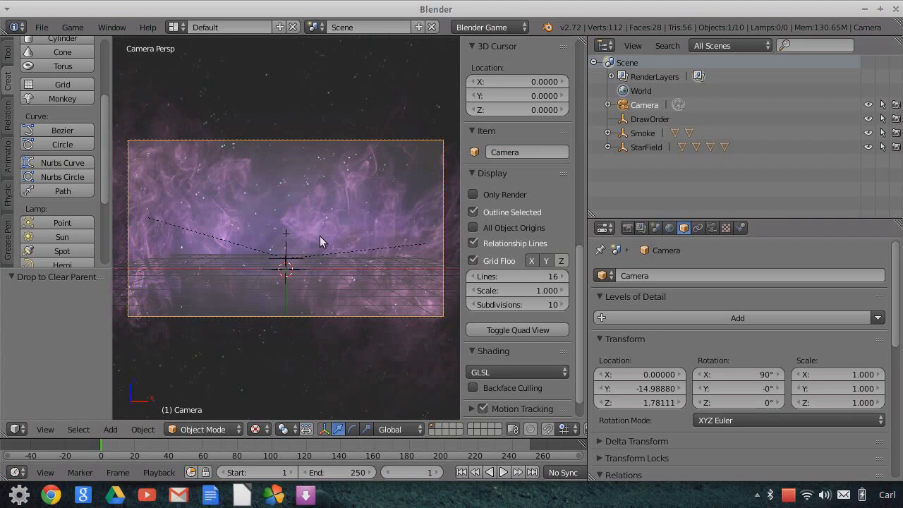
pyautogui.scroll(-1, 357, 229)
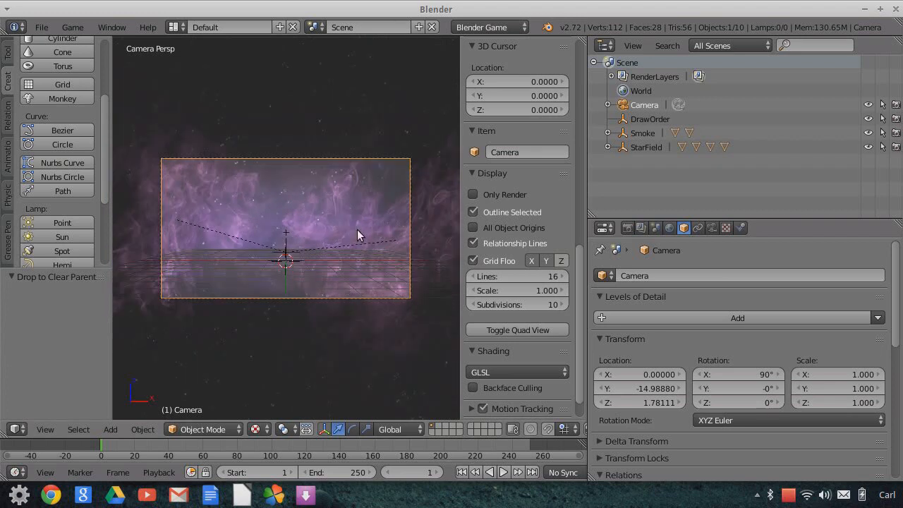
pyautogui.scroll(1, 366, 258)
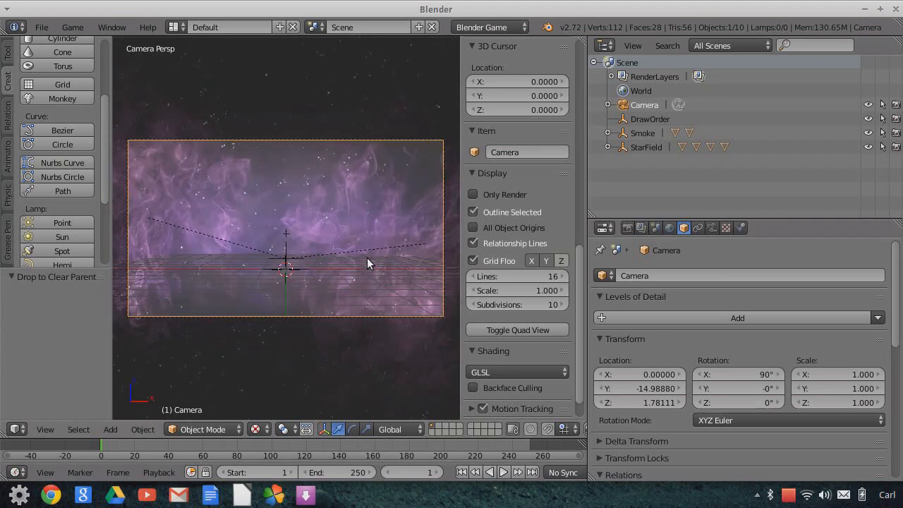
# Turn on the Only Render display and leave the camera selected
pyautogui.click(632, 147)
pyautogui.click(642, 133)
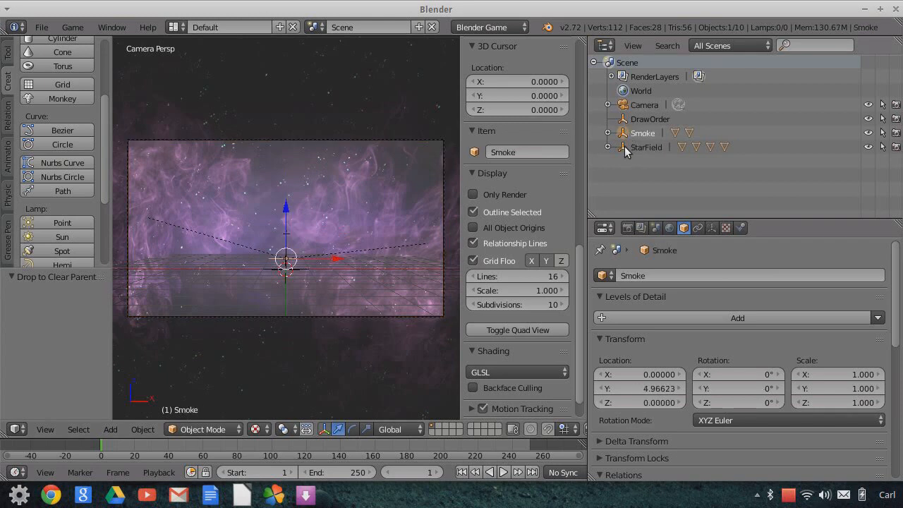
pyautogui.click(625, 145)
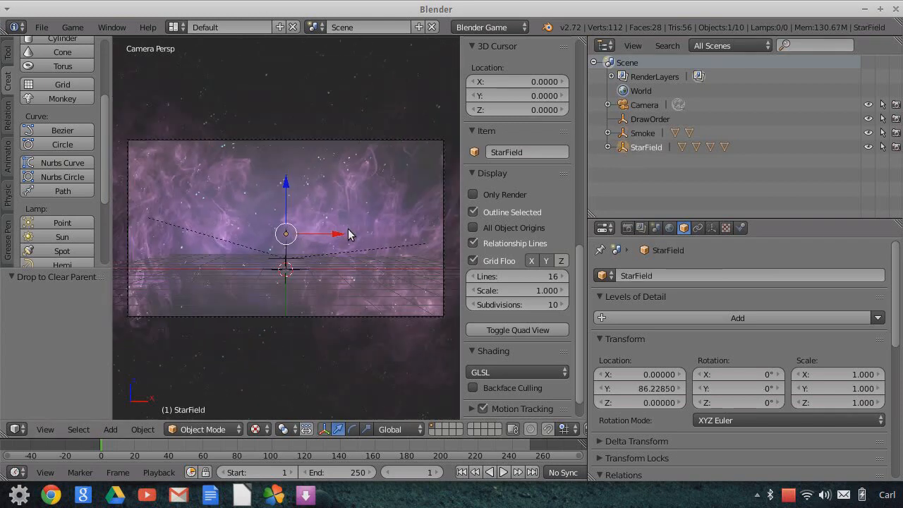
pyautogui.click(472, 194)
pyautogui.click(625, 106)
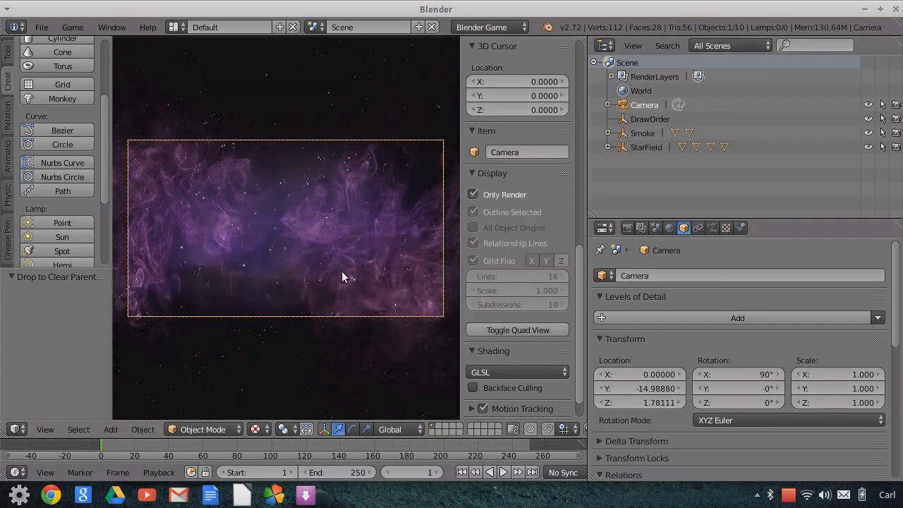
# Enlarge the 3D view by narrowing its properties region and the outliner and properties editors
pyautogui.scroll(2, 339, 270)
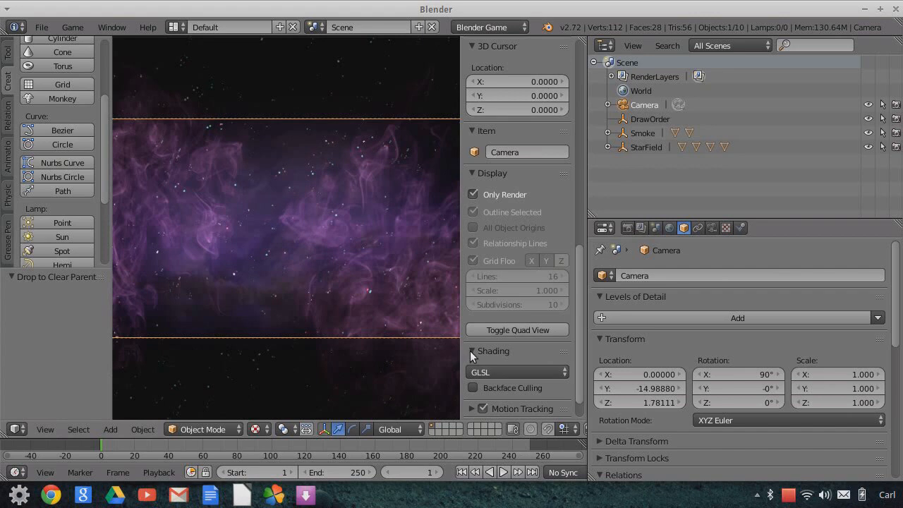
pyautogui.moveTo(460, 350); pyautogui.dragTo(527, 402)
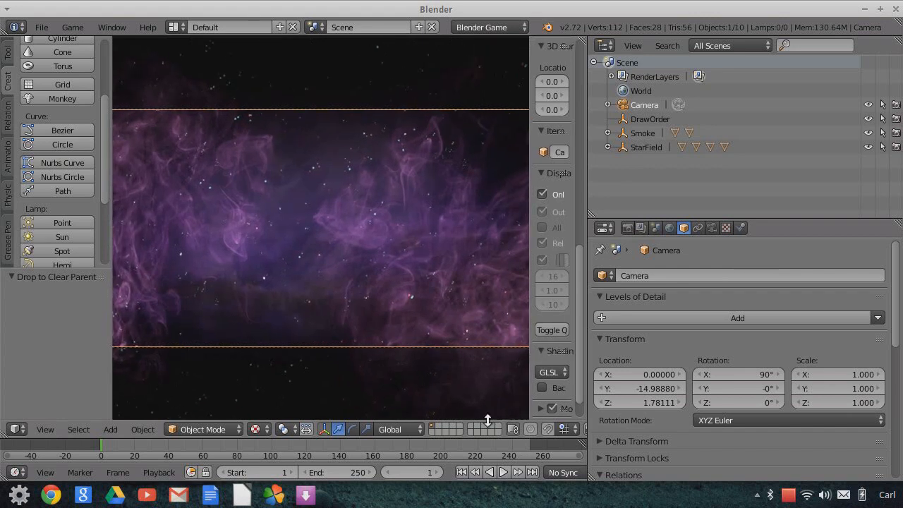
pyautogui.scroll(-1, 472, 386)
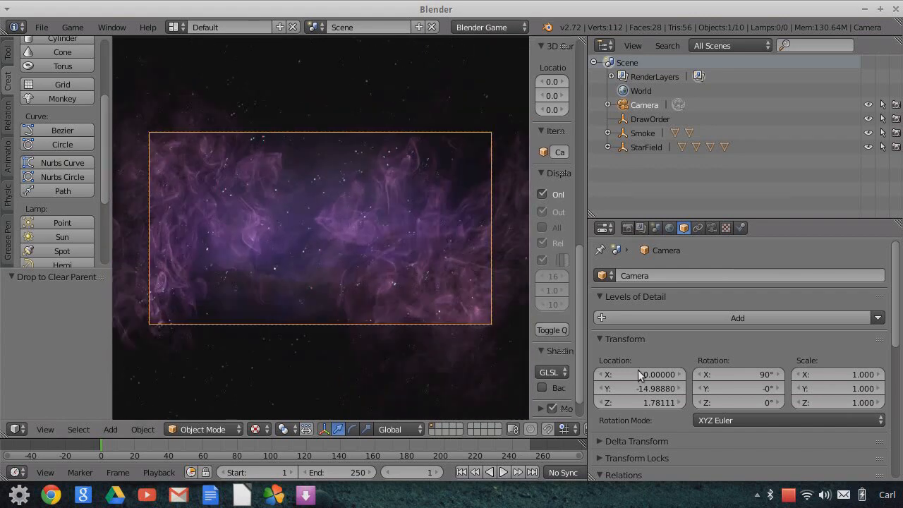
pyautogui.moveTo(586, 357); pyautogui.dragTo(752, 381)
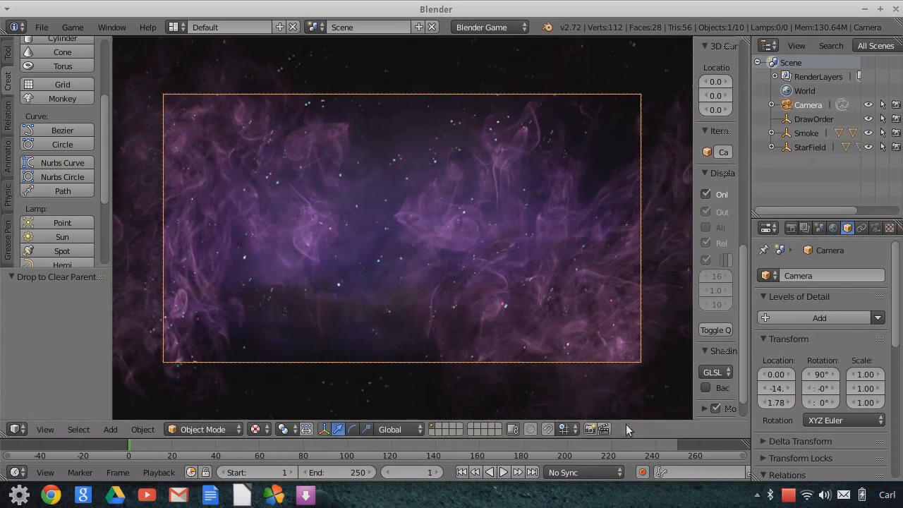
# Render an OpenGL still from the camera and return to the 3D view
pyautogui.click(590, 429)
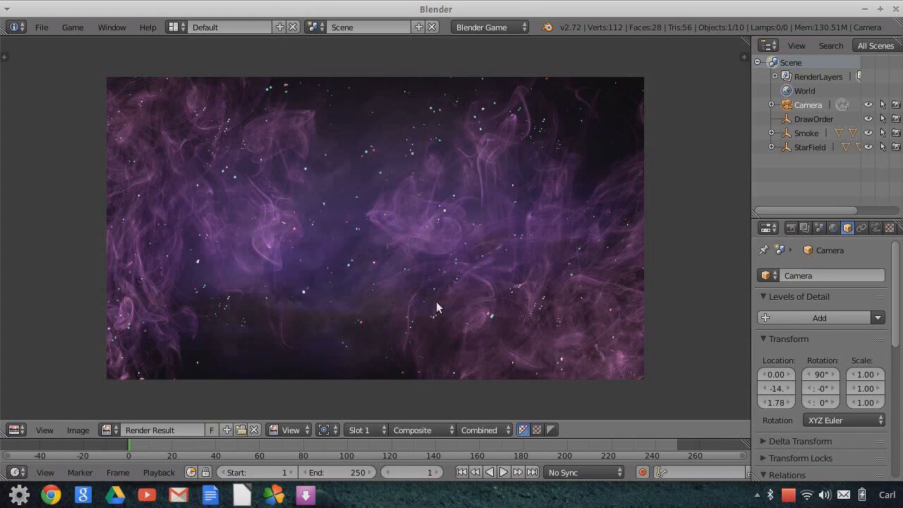
pyautogui.click(15, 430)
pyautogui.click(39, 410)
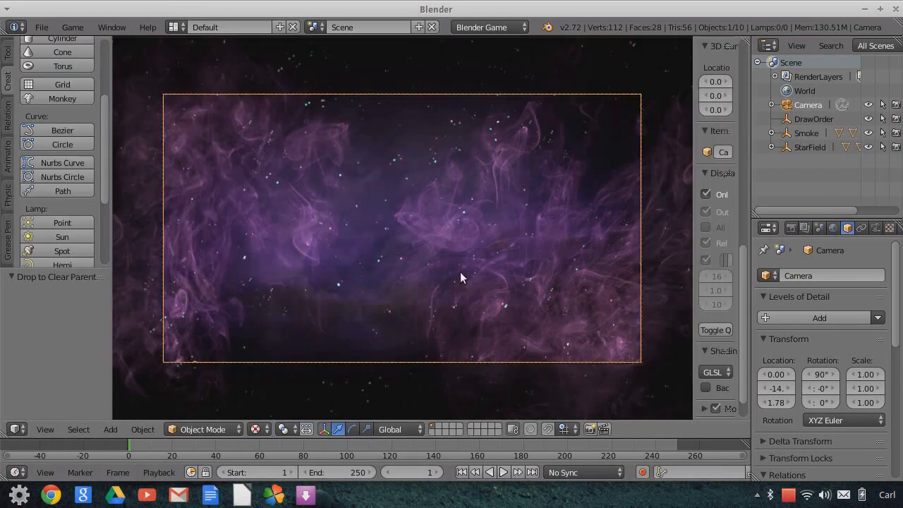
# Try moving the camera forward along the global Y axis through the smoke planes and undo the move
pyautogui.press('g')
pyautogui.press('y')
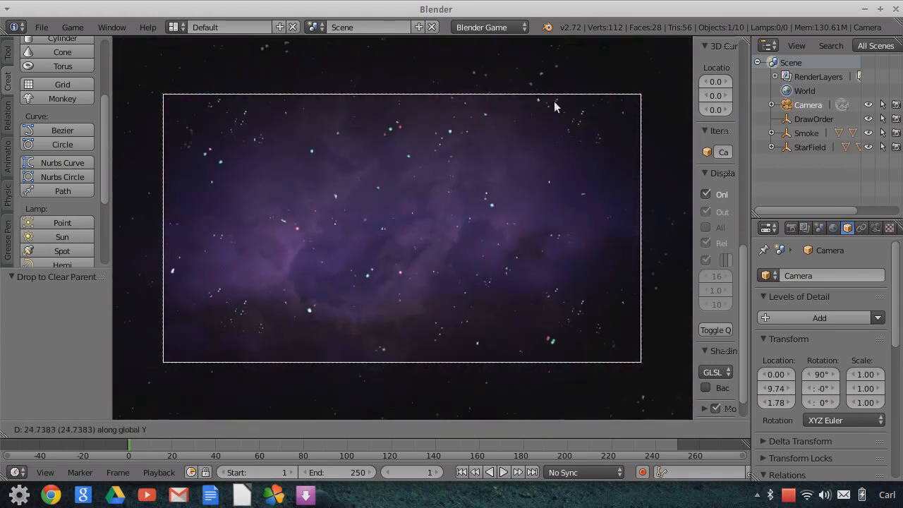
pyautogui.click(368, 63)
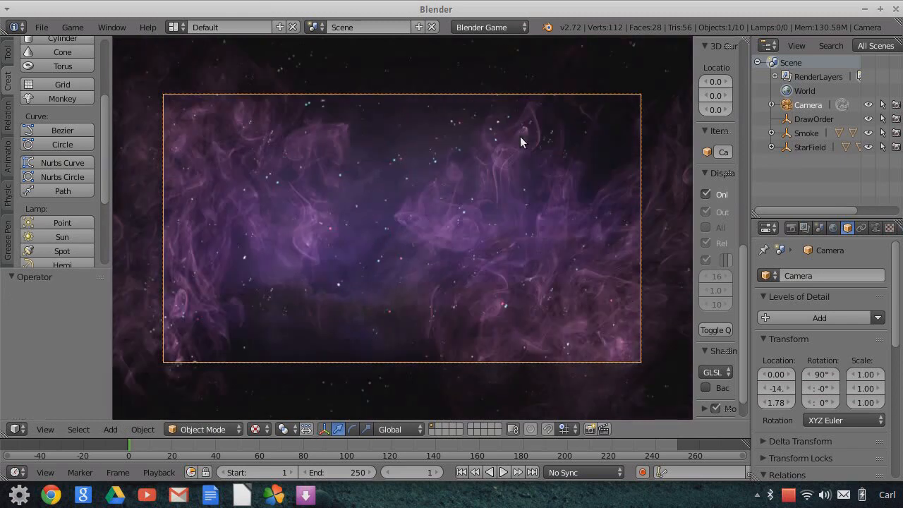
pyautogui.hotkey('ctrl', 'z')
# Expand the Smoke hierarchy, select YSmoke and duplicate it in place
pyautogui.scroll(2, 519, 207)
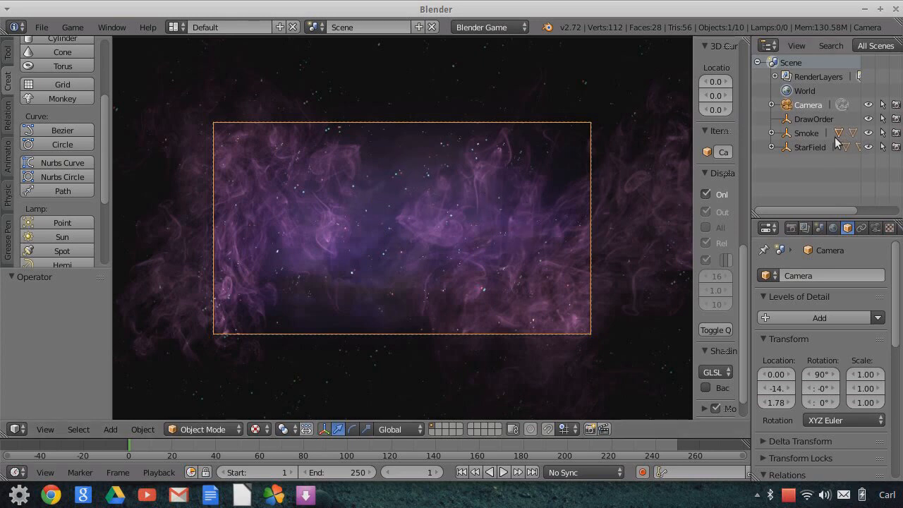
pyautogui.click(791, 134)
pyautogui.click(771, 133)
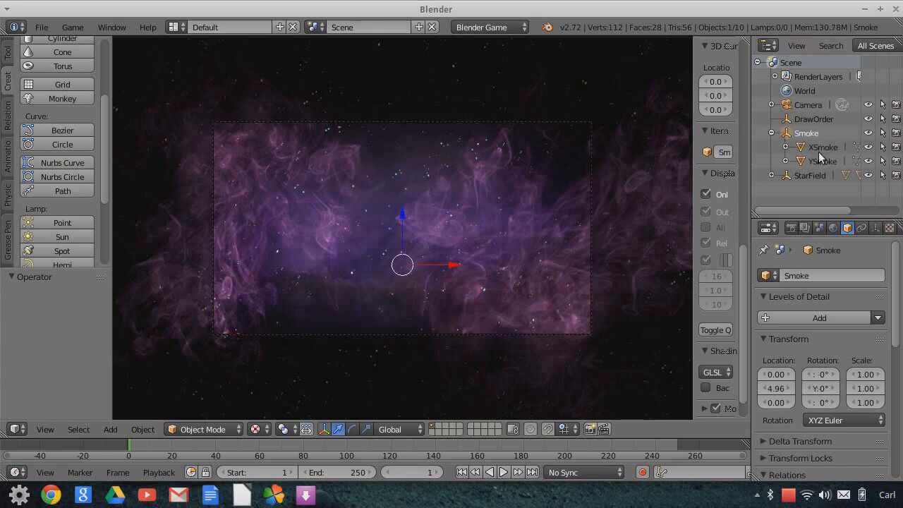
pyautogui.click(805, 162)
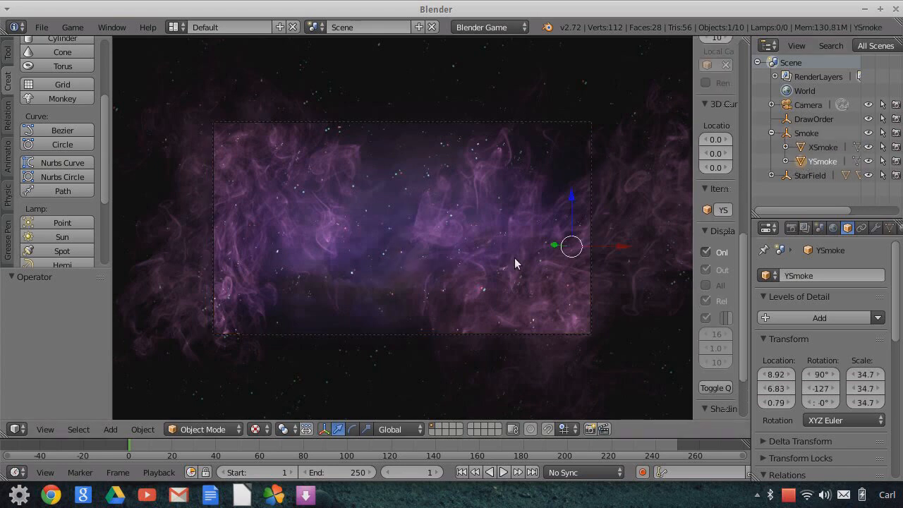
pyautogui.hotkey('shift', 'd')
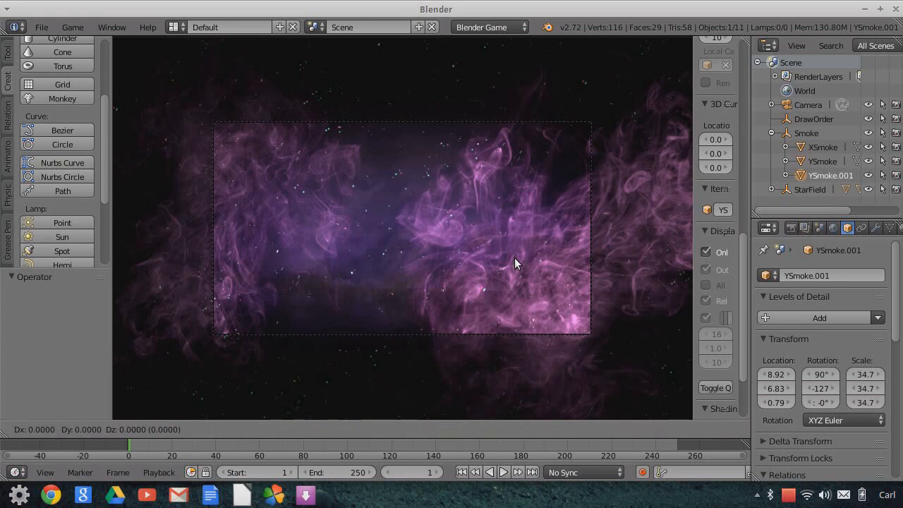
pyautogui.rightClick(514, 257)
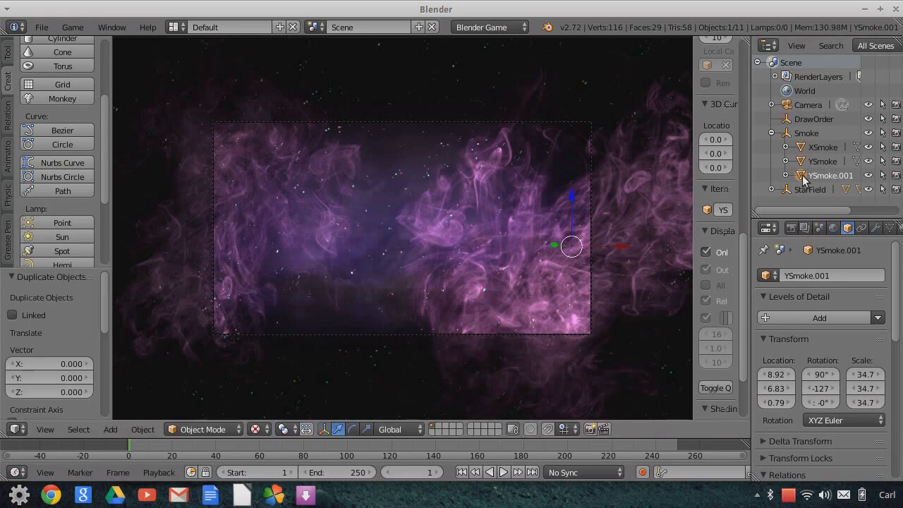
# Widen the outliner, clear the YSmoke duplicate's parent and rename it 3DSmoke
pyautogui.moveTo(779, 180); pyautogui.dragTo(729, 177)
pyautogui.click(787, 275)
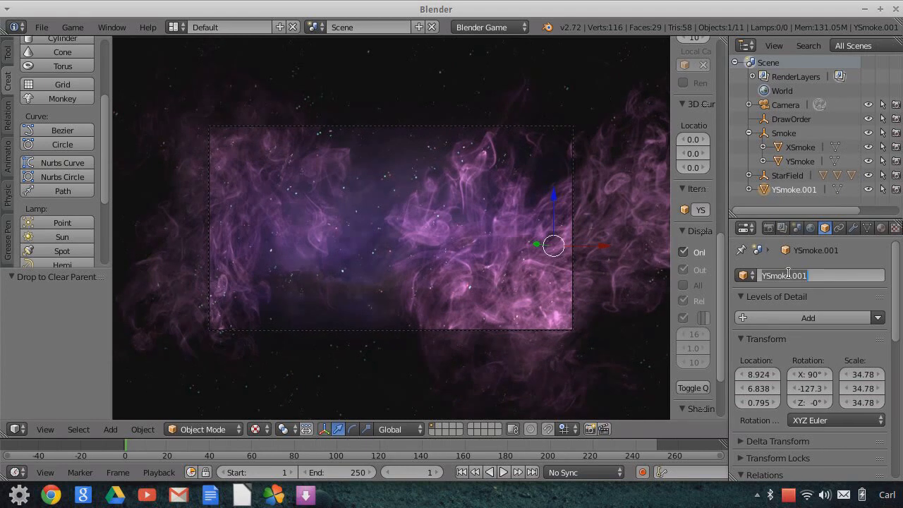
pyautogui.write('3D')
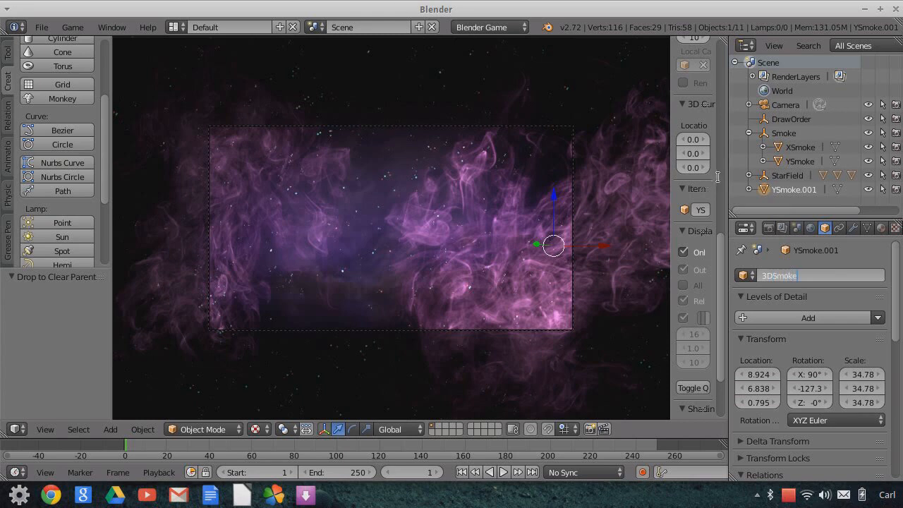
pyautogui.press('Return')
# Move 3DSmoke along X to about 1.53, and shift it about -7.14 along Y toward the camera
pyautogui.moveTo(601, 247); pyautogui.dragTo(474, 244)
pyautogui.moveTo(551, 249); pyautogui.dragTo(527, 238, button='middle')
pyautogui.moveTo(503, 235); pyautogui.dragTo(423, 248)
# Move the Smoke empty about 8.15 along Y away from the camera and return to the camera view
pyautogui.scroll(-3, 564, 265)
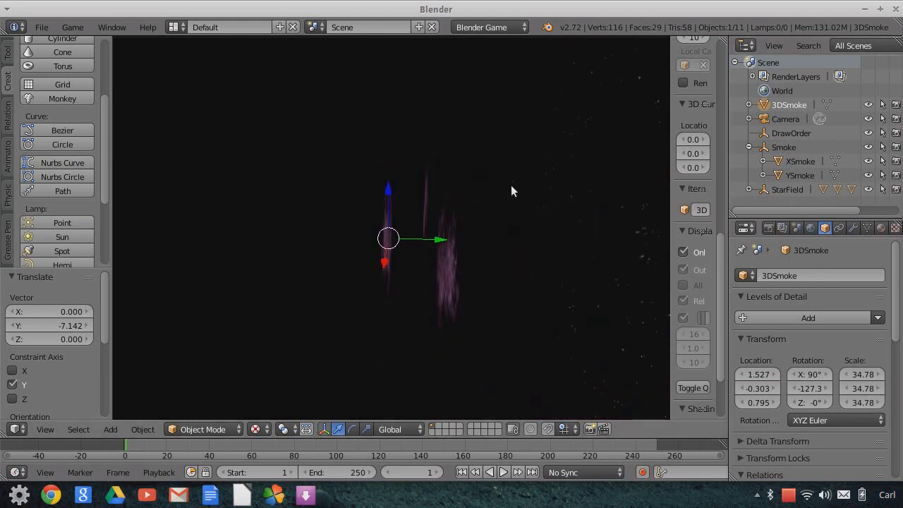
pyautogui.scroll(-2, 510, 184)
pyautogui.moveTo(561, 231); pyautogui.dragTo(575, 245, button='middle')
pyautogui.scroll(-1, 554, 241)
pyautogui.click(770, 148)
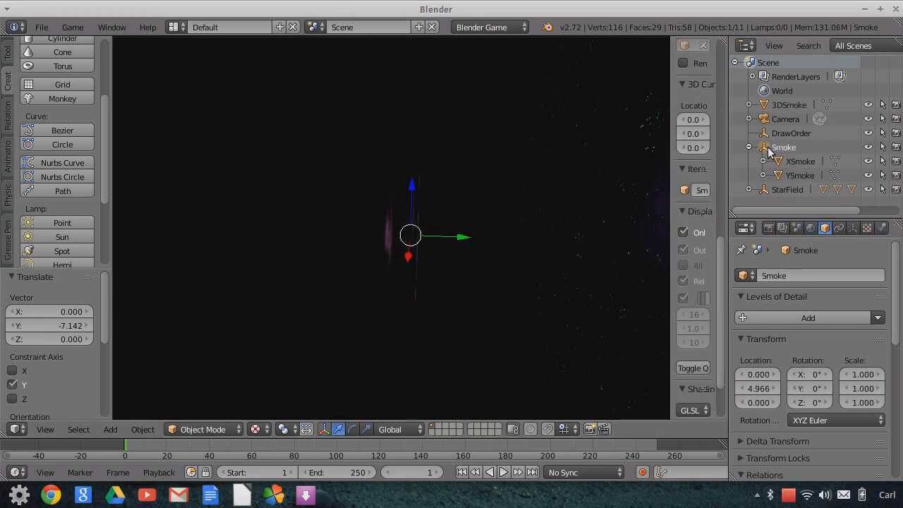
pyautogui.moveTo(466, 237); pyautogui.dragTo(505, 240)
pyautogui.click(46, 429)
pyautogui.click(71, 379)
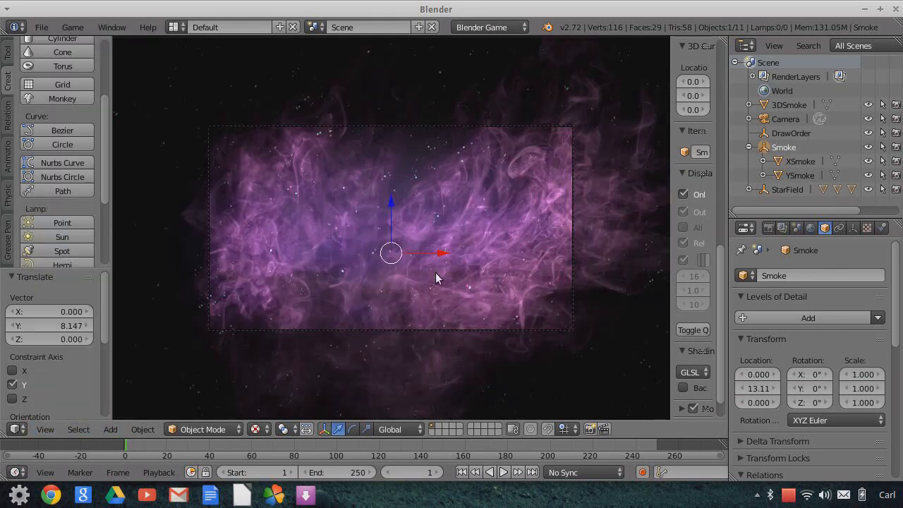
# Scale the Smoke empty to about 1.32 and shift it about 1.15 along X to fill the camera frame
pyautogui.press('s')
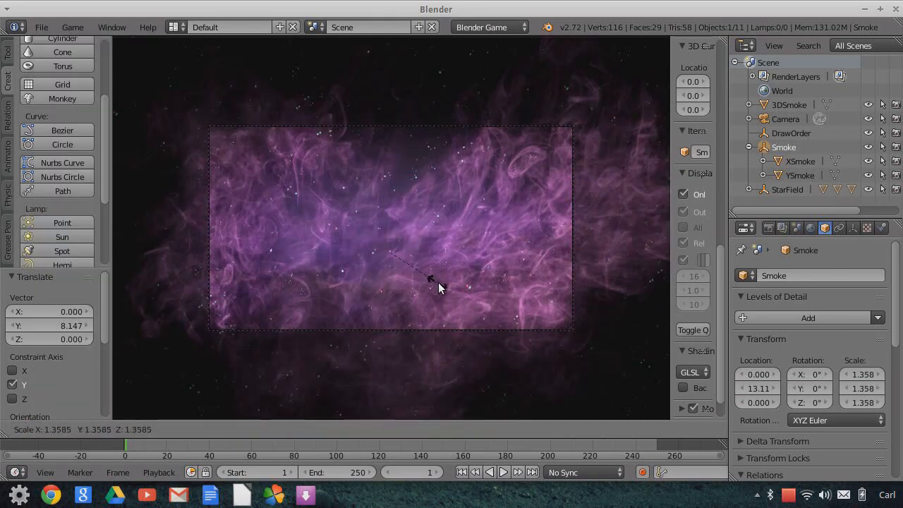
pyautogui.click(439, 286)
pyautogui.press('g')
pyautogui.press('x')
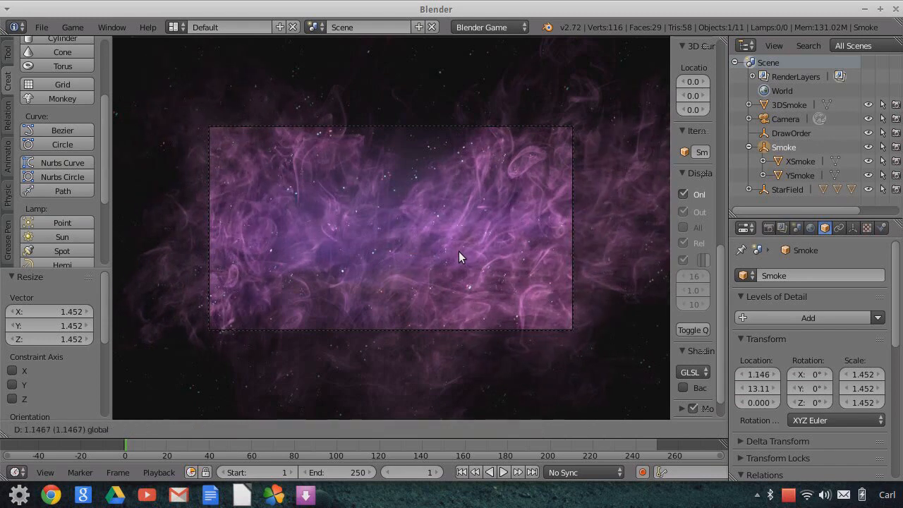
pyautogui.click(456, 272)
pyautogui.press('s')
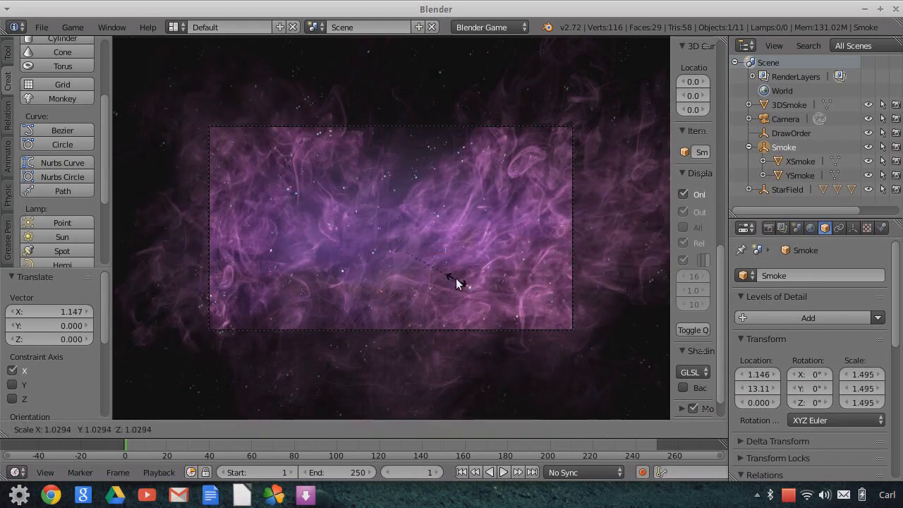
pyautogui.click(449, 274)
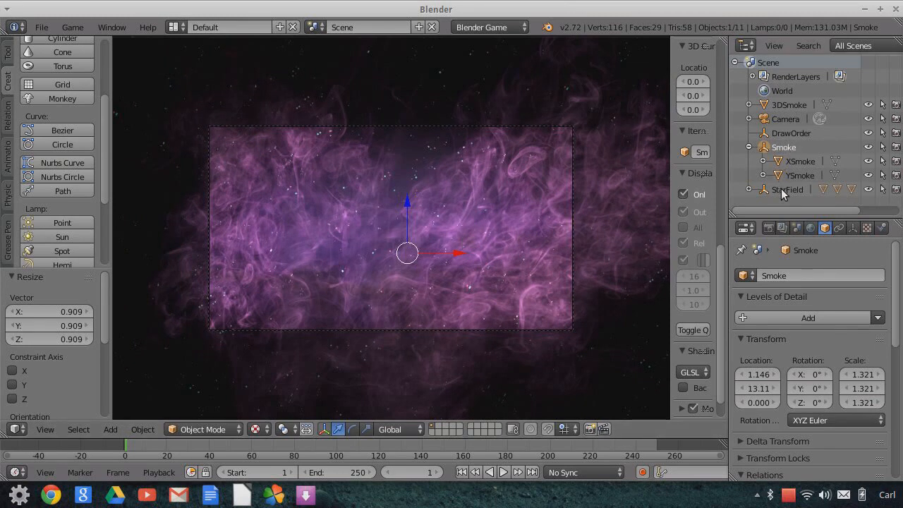
# Select 3DSmoke, widen the side editors, turn off the Only Render display and scale the plane by about 0.57
pyautogui.click(769, 106)
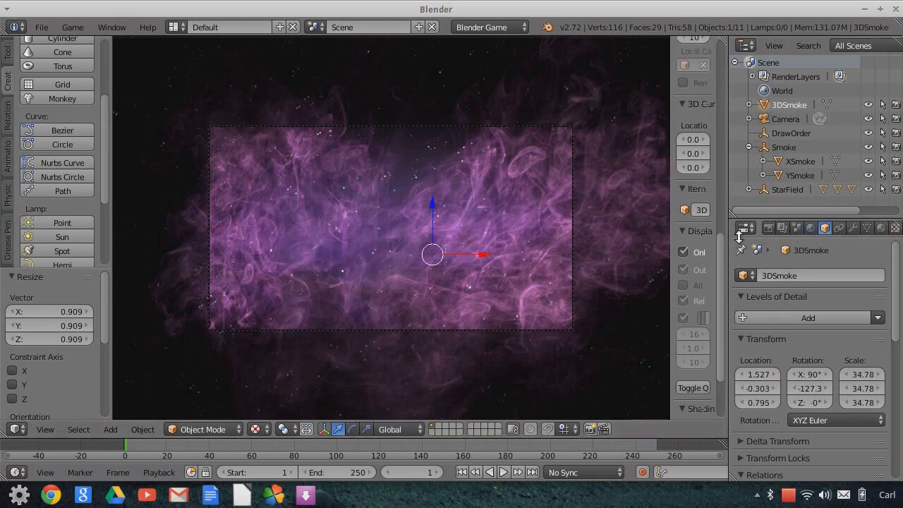
pyautogui.moveTo(729, 233); pyautogui.dragTo(577, 251)
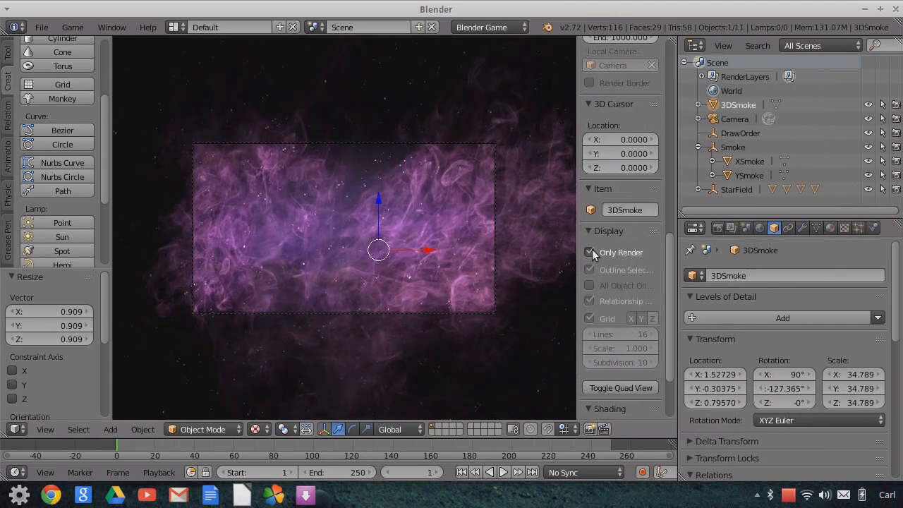
pyautogui.scroll(-3, 469, 237)
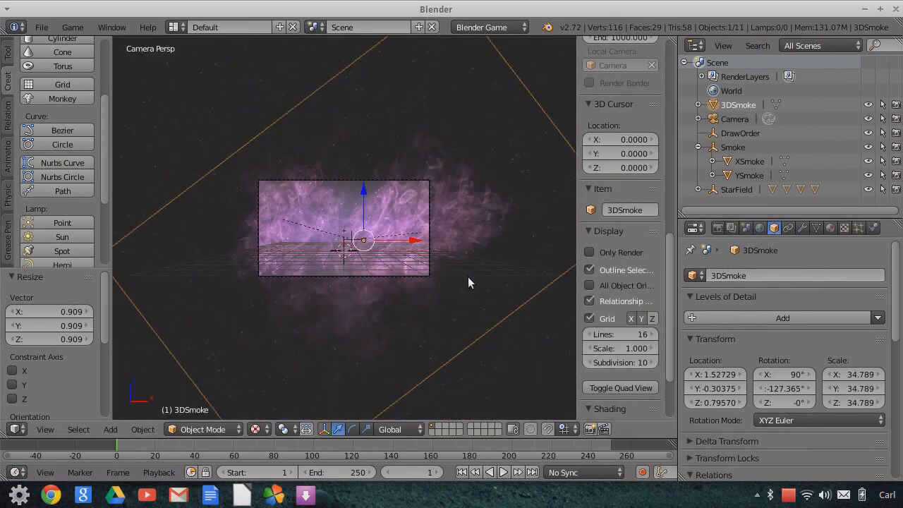
pyautogui.press('s')
pyautogui.click(455, 263)
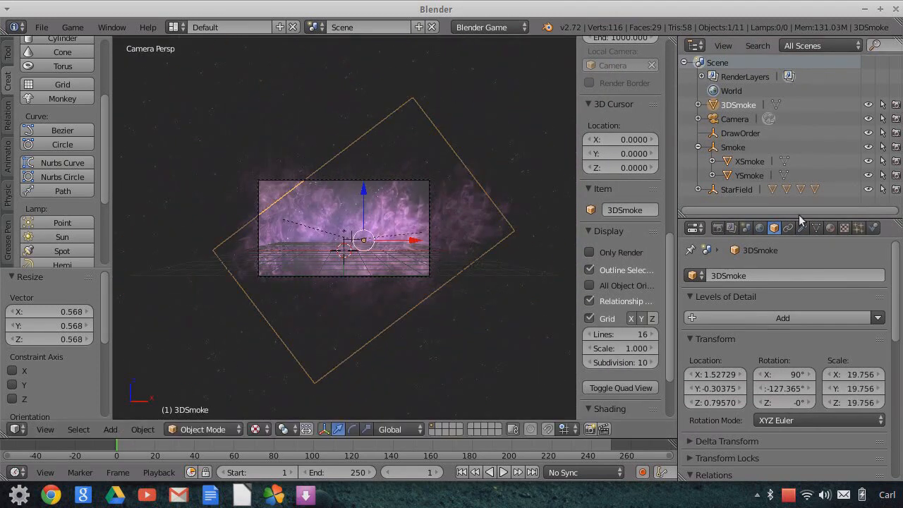
# Add a Subdivision Surface modifier to 3DSmoke
pyautogui.click(804, 227)
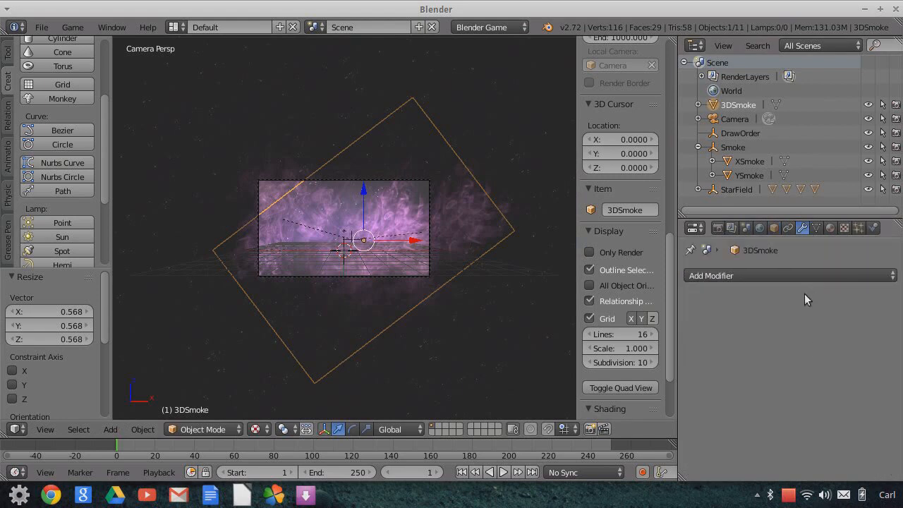
pyautogui.click(788, 275)
pyautogui.click(727, 275)
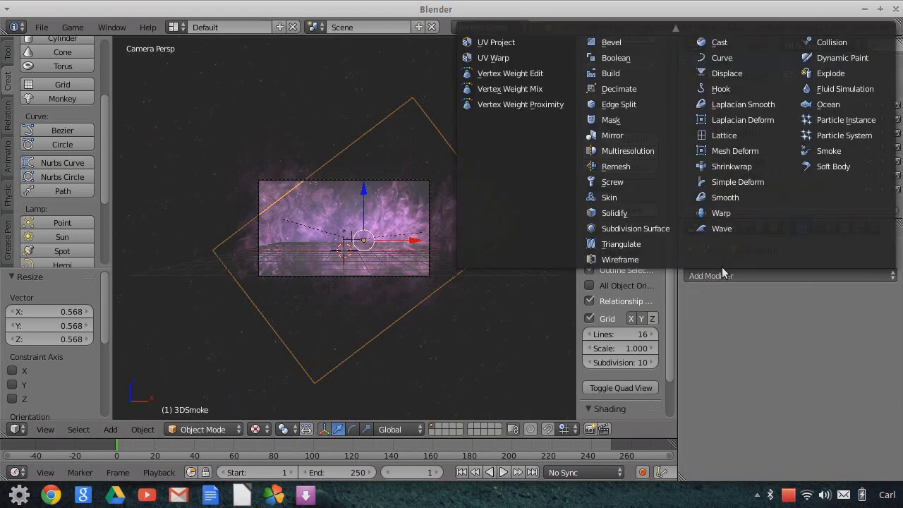
pyautogui.click(650, 227)
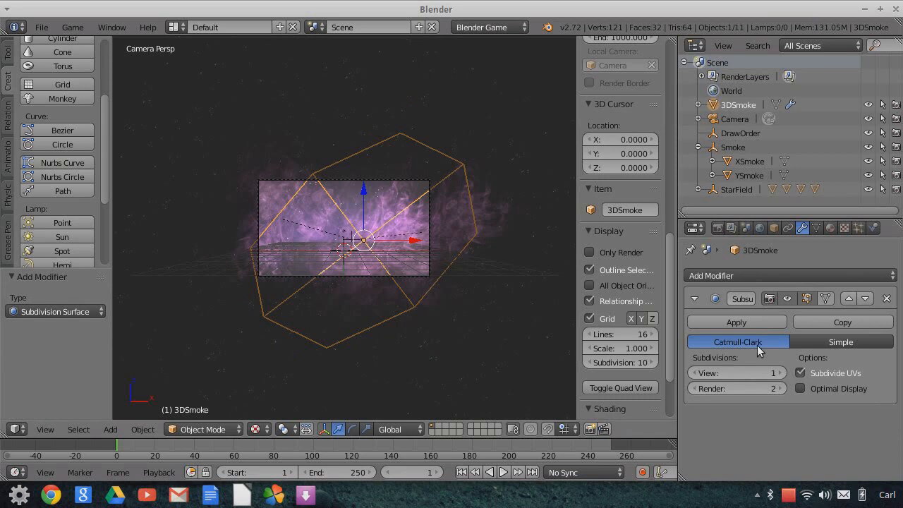
# Set the modifier's view and render subdivisions to 5 and its subdivision method to Simple
pyautogui.click(781, 373)
pyautogui.click(781, 372)
pyautogui.click(781, 373)
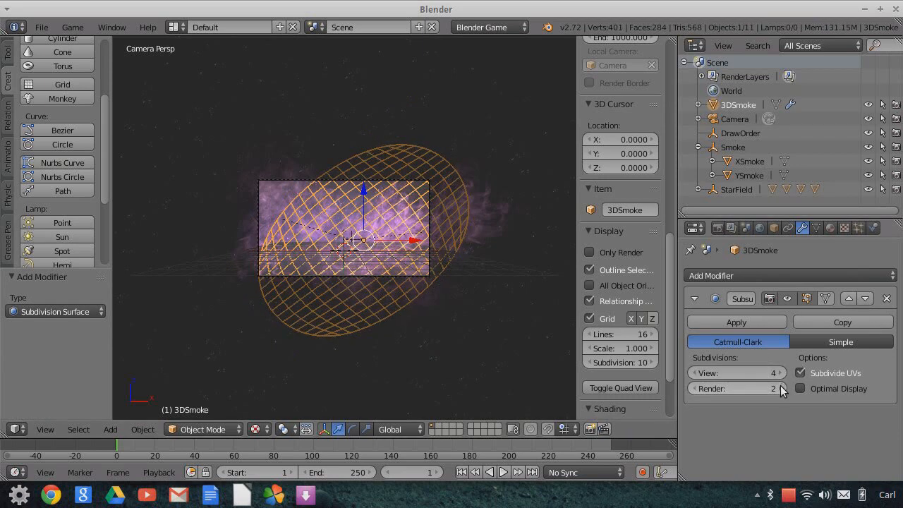
pyautogui.click(781, 373)
pyautogui.click(782, 389)
pyautogui.click(782, 389)
pyautogui.click(782, 388)
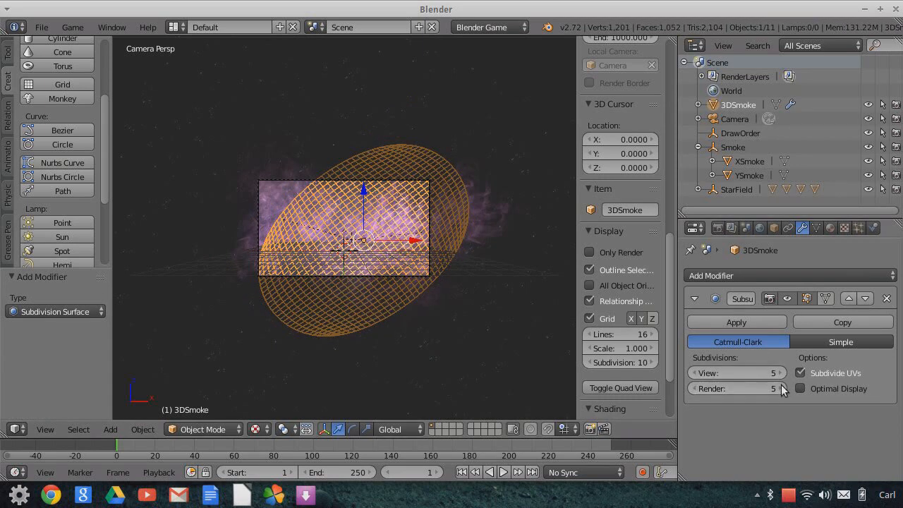
pyautogui.click(841, 342)
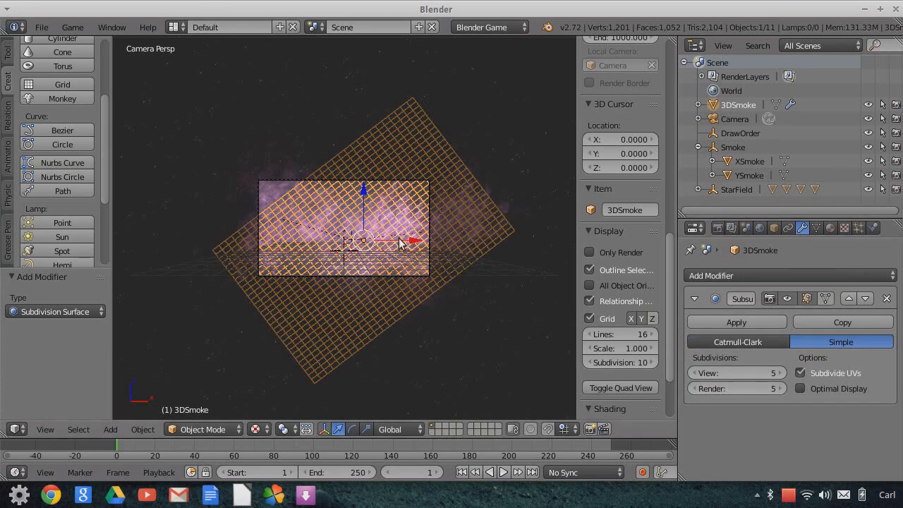
# Shift 3DSmoke about -1.33 along X and add a Displace modifier with a new texture
pyautogui.moveTo(410, 242); pyautogui.dragTo(395, 242)
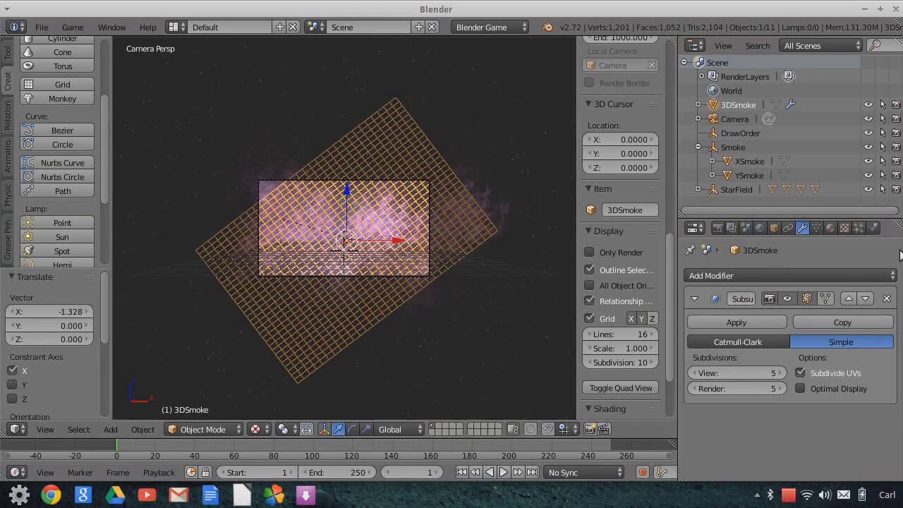
pyautogui.click(802, 275)
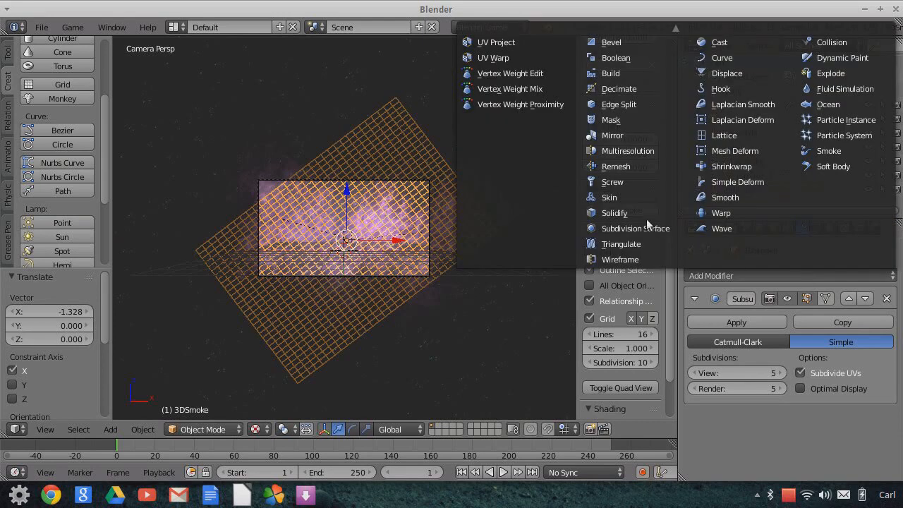
pyautogui.click(718, 74)
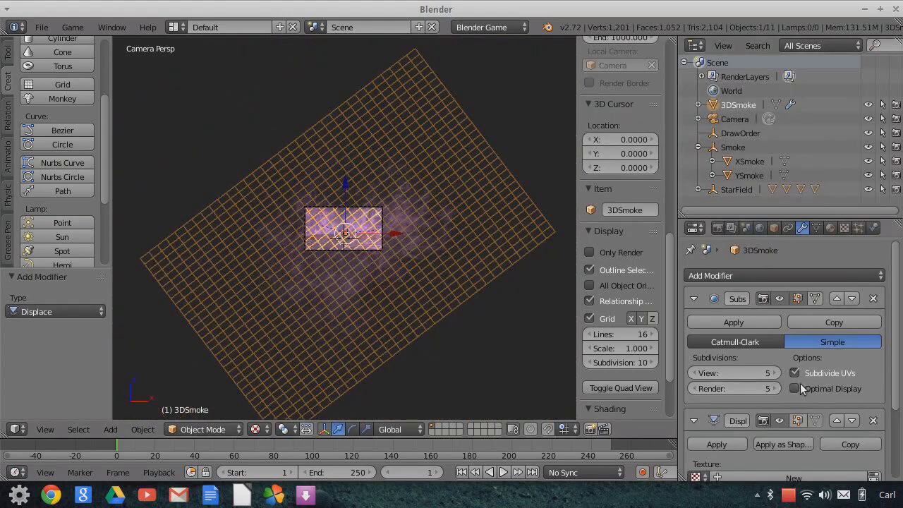
pyautogui.scroll(-3, 808, 389)
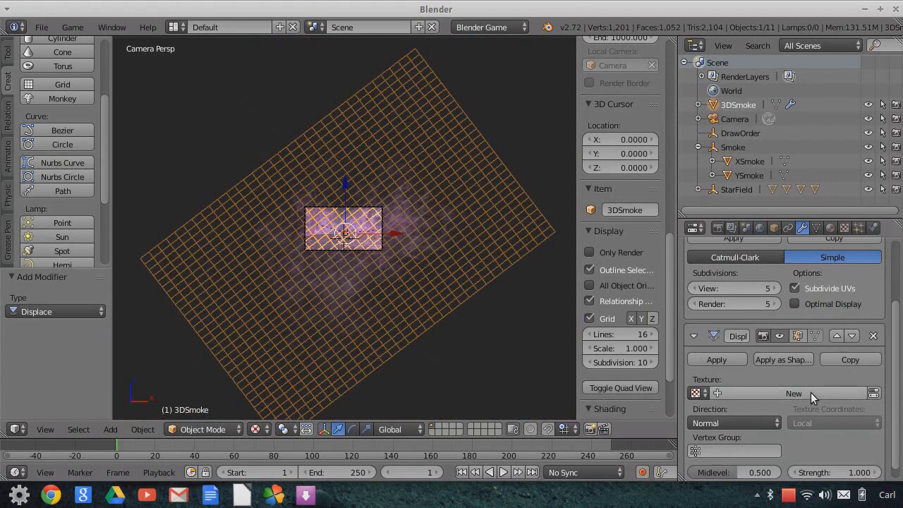
pyautogui.click(722, 393)
pyautogui.scroll(4, 409, 288)
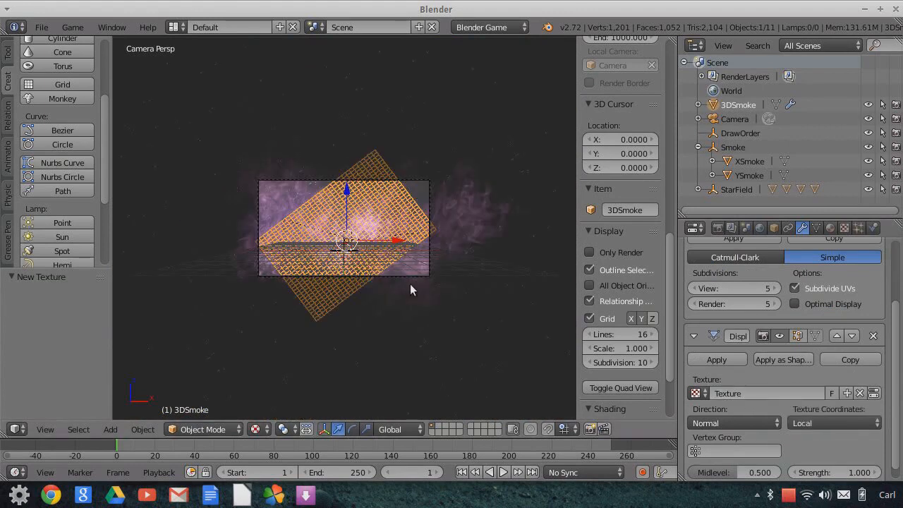
# Set the displacement texture's type to Clouds and examine the displaced 3DSmoke mesh from the side
pyautogui.click(844, 230)
pyautogui.scroll(-3, 867, 359)
pyautogui.scroll(4, 816, 349)
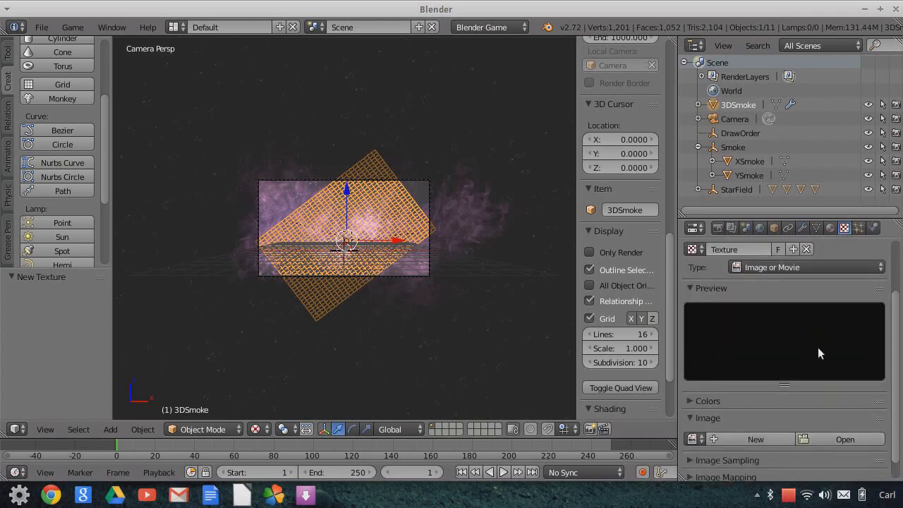
pyautogui.click(807, 336)
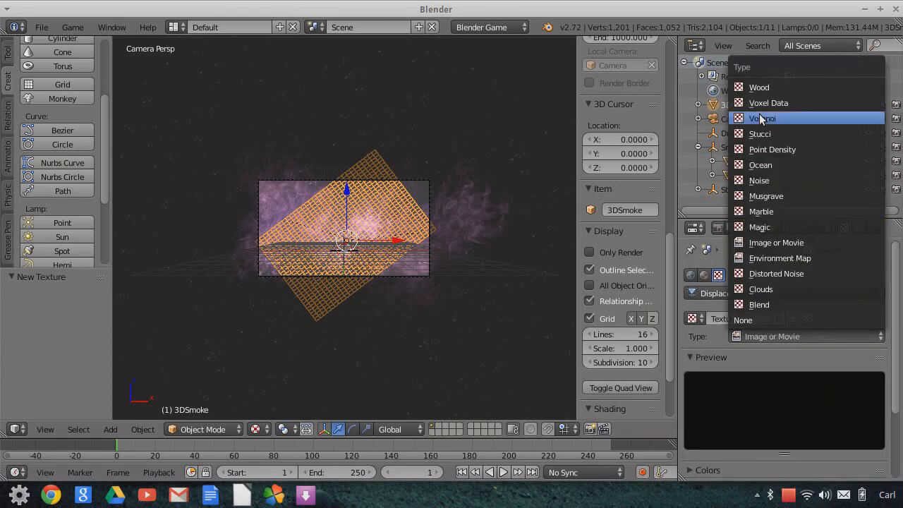
pyautogui.click(775, 289)
pyautogui.moveTo(480, 280); pyautogui.dragTo(438, 262, button='middle')
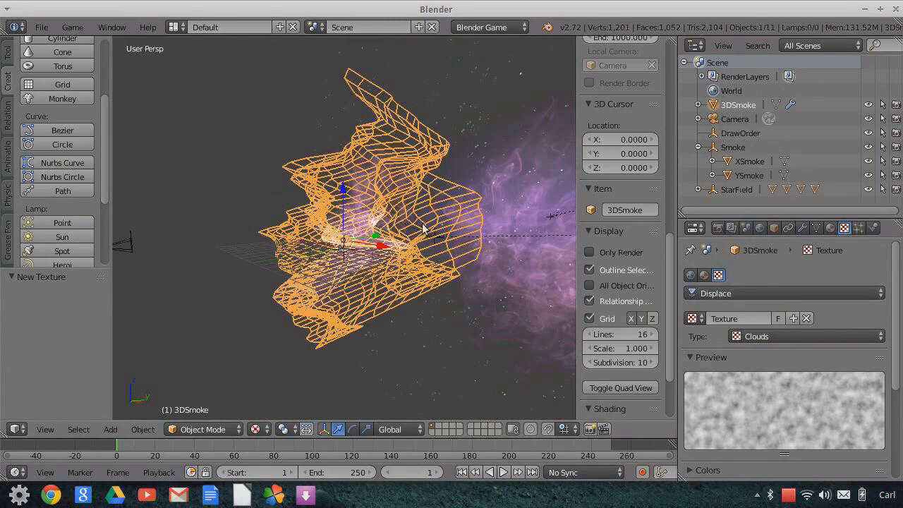
pyautogui.moveTo(392, 275); pyautogui.dragTo(409, 317, button='middle')
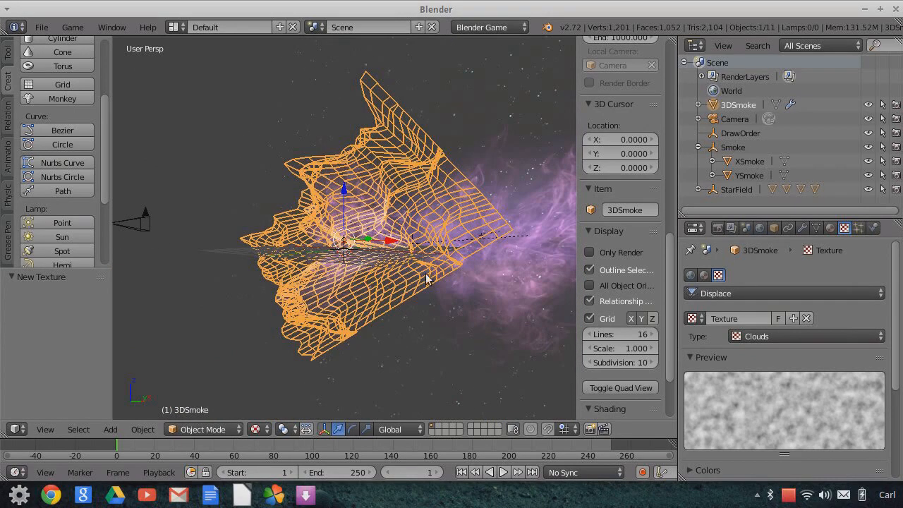
# Set the Clouds texture's noise size to 0.75 and check the smoother displacement of 3DSmoke
pyautogui.scroll(-5, 790, 423)
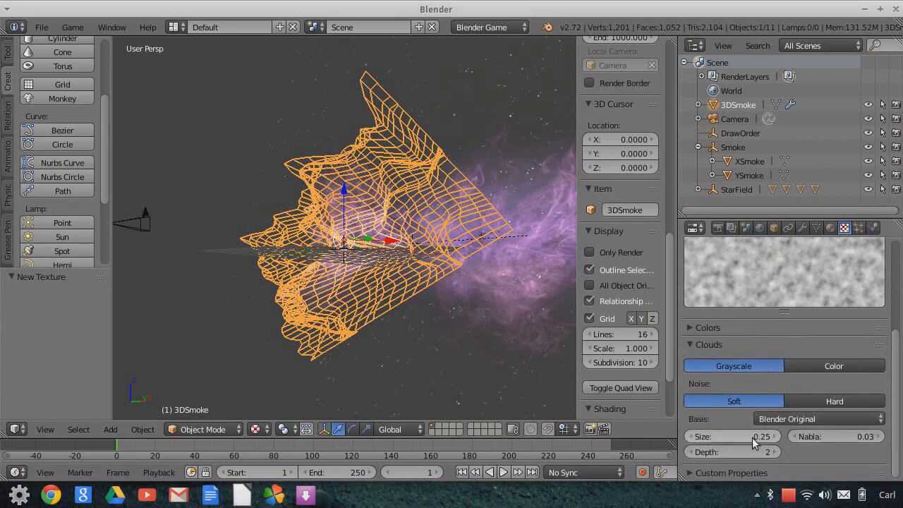
pyautogui.moveTo(705, 436); pyautogui.dragTo(777, 439)
pyautogui.click(775, 435)
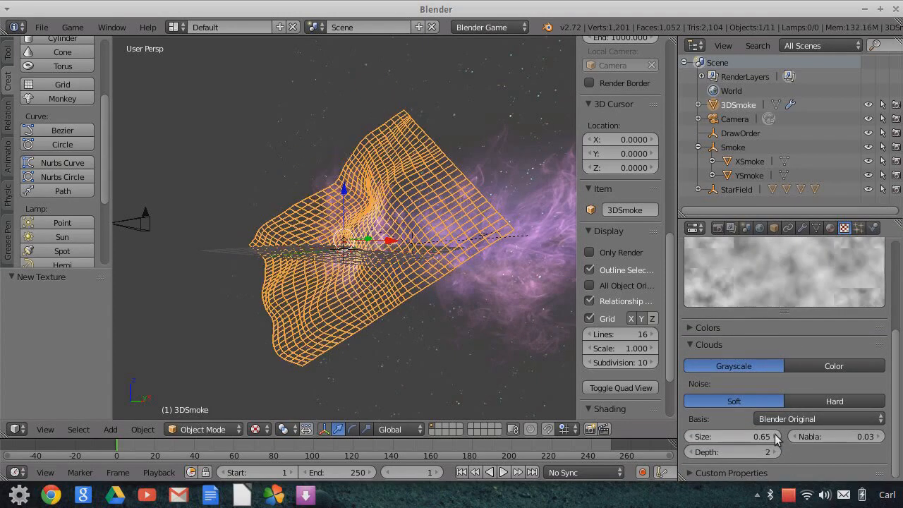
pyautogui.click(776, 436)
pyautogui.moveTo(489, 319); pyautogui.dragTo(494, 274, button='middle')
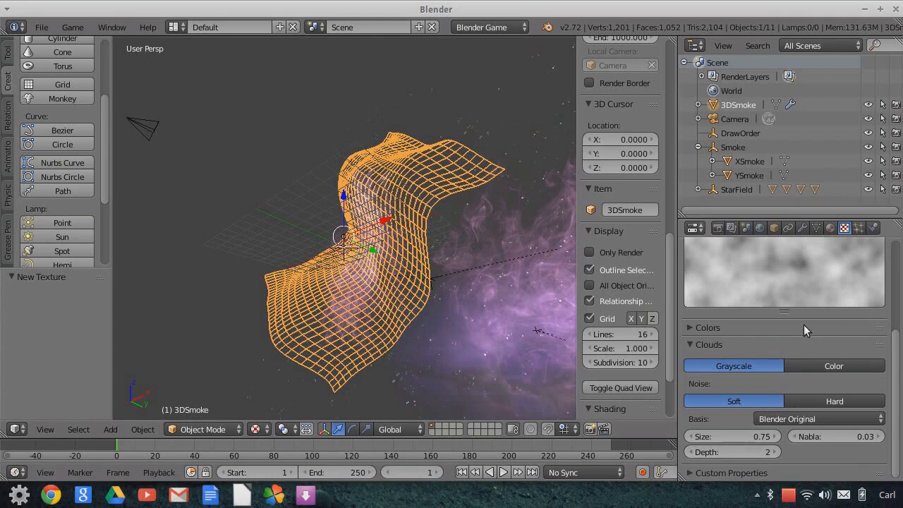
pyautogui.moveTo(413, 281); pyautogui.dragTo(445, 271, button='middle')
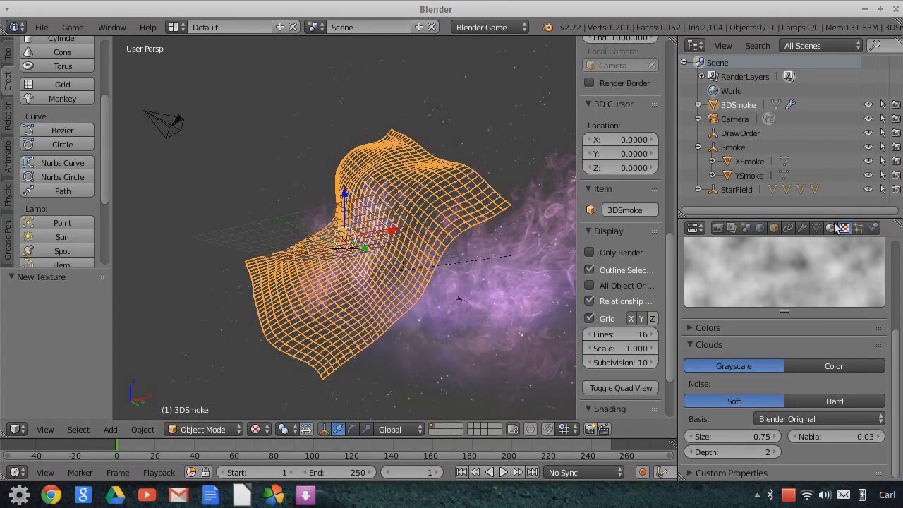
# Try a strength of 3 for 3DSmoke's Displace modifier and settle on 4
pyautogui.click(803, 229)
pyautogui.scroll(-1, 821, 374)
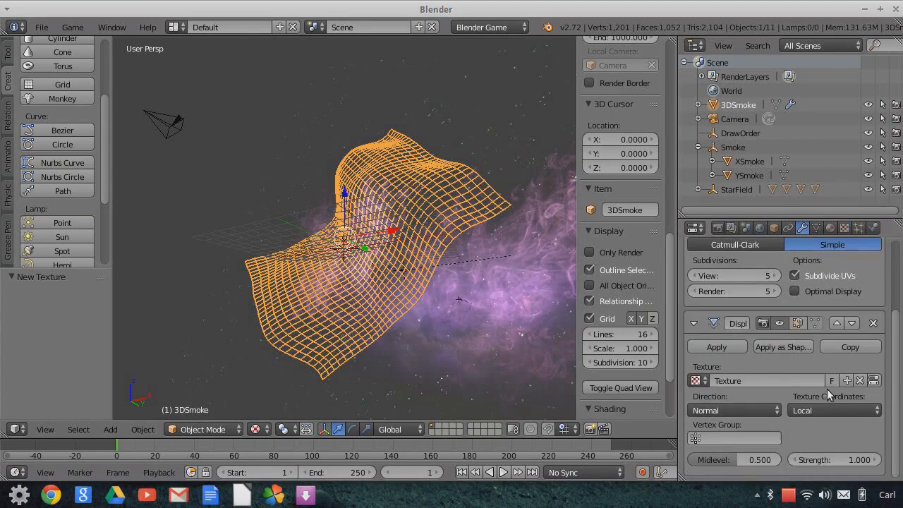
pyautogui.click(843, 461)
pyautogui.write('3')
pyautogui.press('Return')
pyautogui.moveTo(555, 322); pyautogui.dragTo(465, 305, button='middle')
pyautogui.scroll(-3, 465, 305)
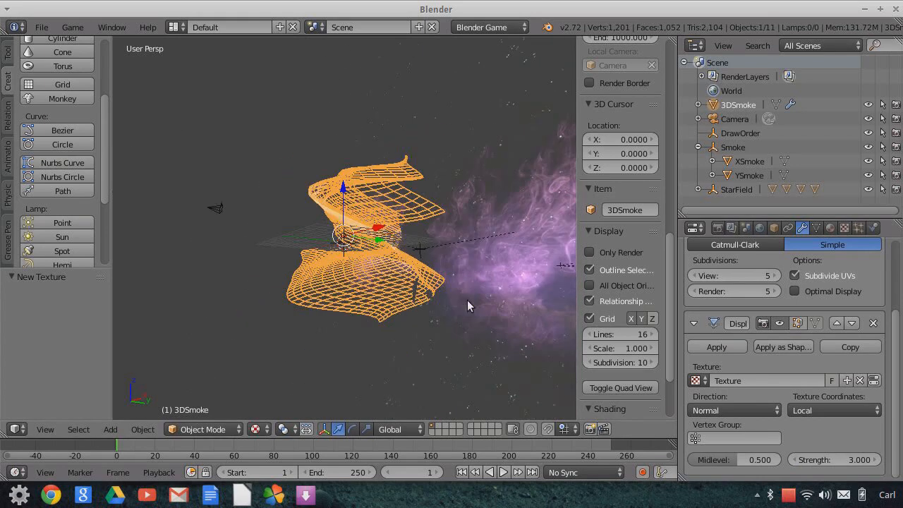
pyautogui.click(832, 460)
pyautogui.write('4')
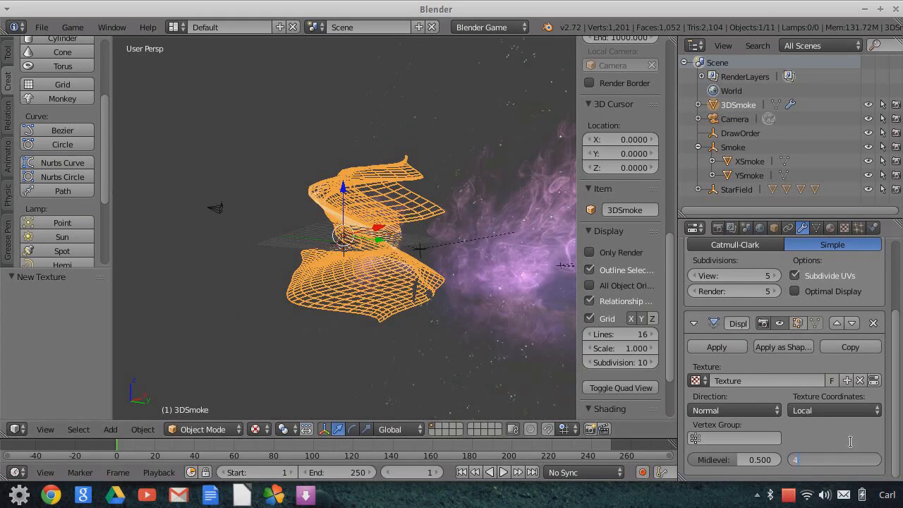
pyautogui.press('Return')
pyautogui.moveTo(489, 325); pyautogui.dragTo(462, 338, button='middle')
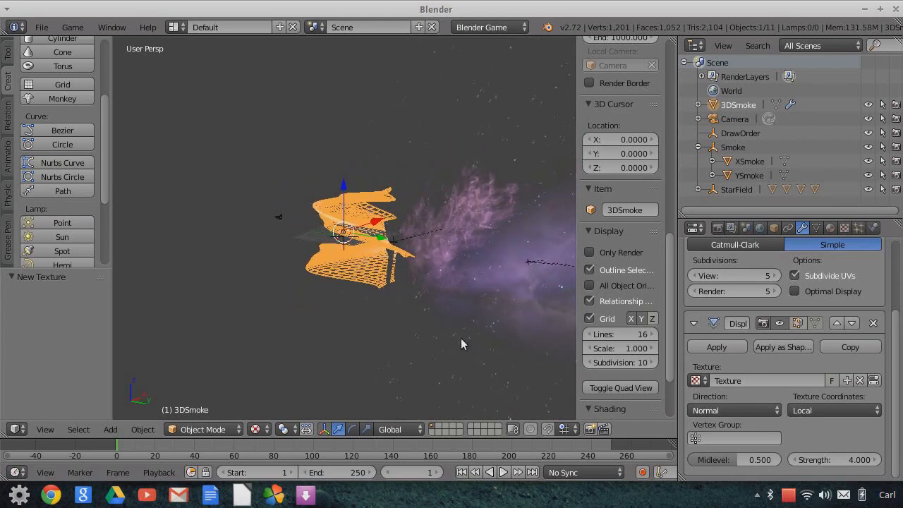
# Viewing the scene from the side, move 3DSmoke about 1.82 along Y
pyautogui.click(78, 429)
pyautogui.moveTo(44, 429)
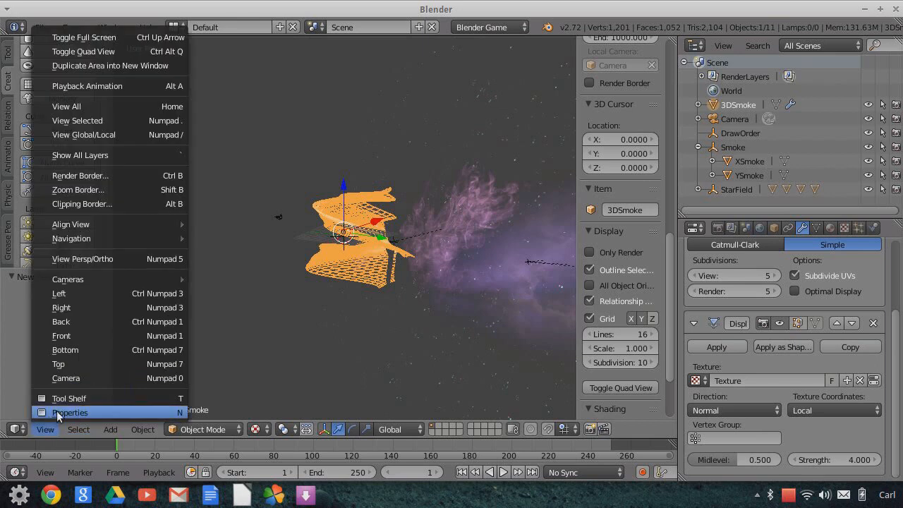
pyautogui.moveTo(421, 314); pyautogui.dragTo(395, 310, button='middle')
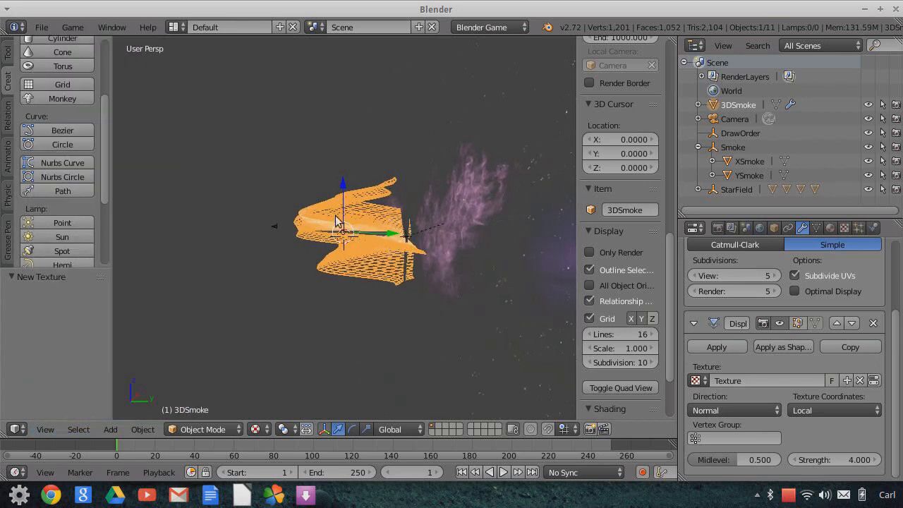
pyautogui.moveTo(452, 254); pyautogui.dragTo(442, 236, button='middle')
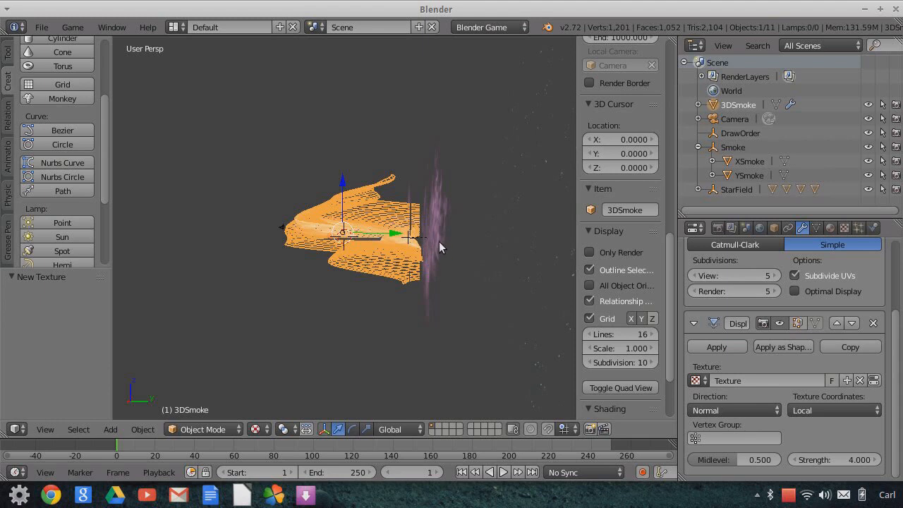
pyautogui.moveTo(396, 236); pyautogui.dragTo(406, 238)
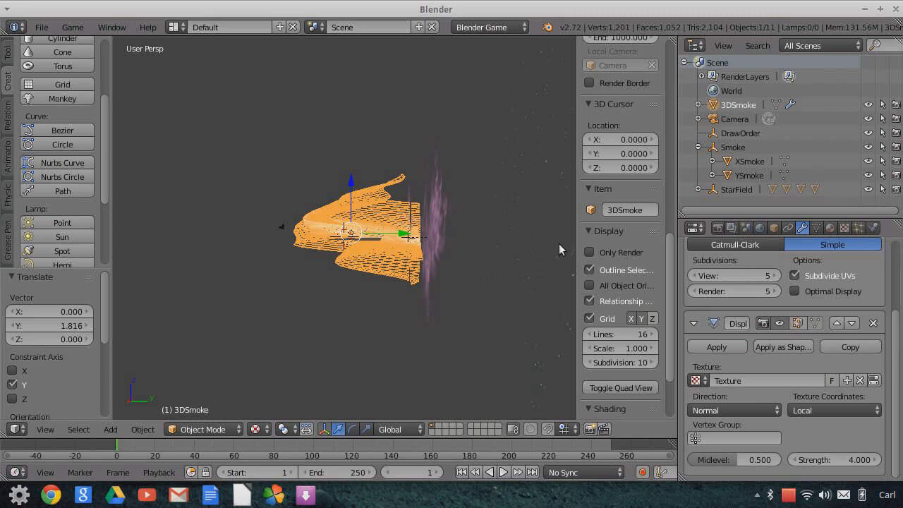
# In the camera view, shift 3DSmoke about 0.12 along X and limit the viewport display to Only Render
pyautogui.click(51, 430)
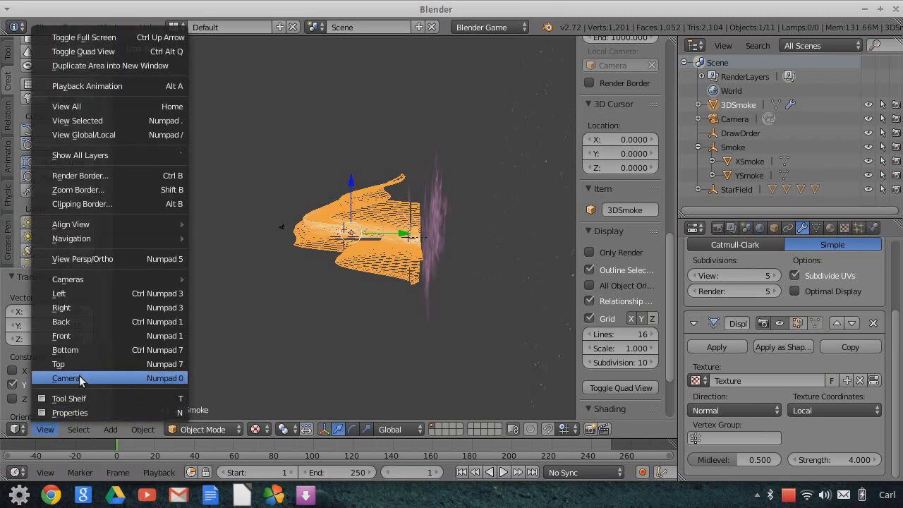
pyautogui.click(82, 374)
pyautogui.moveTo(393, 240)
pyautogui.mouseDown()
pyautogui.moveTo(384, 237)
pyautogui.moveTo(429, 242)
pyautogui.moveTo(369, 243)
pyautogui.moveTo(396, 243)
pyautogui.mouseUp()
pyautogui.click(589, 252)
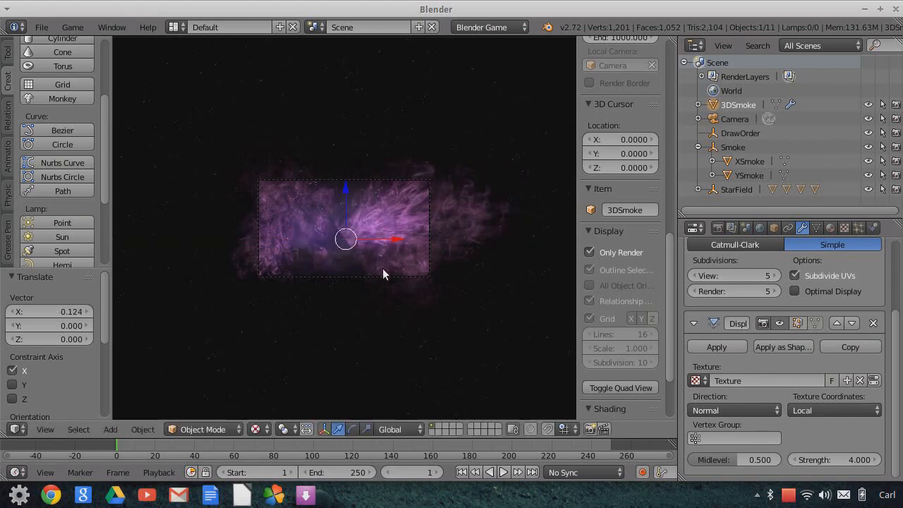
# Rotate 3DSmoke around the global Y axis and shift it about -1.43 along X
pyautogui.press('r')
pyautogui.press('y')
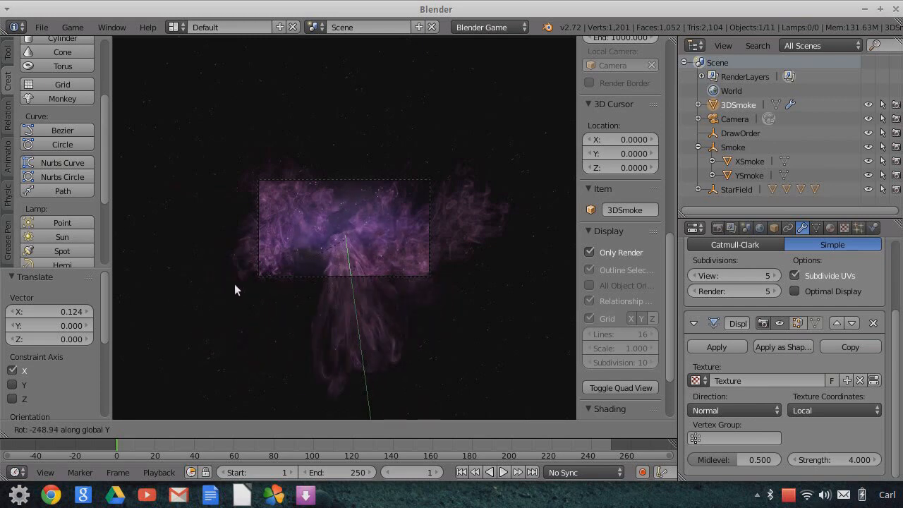
pyautogui.click(429, 300)
pyautogui.moveTo(395, 243); pyautogui.dragTo(383, 247)
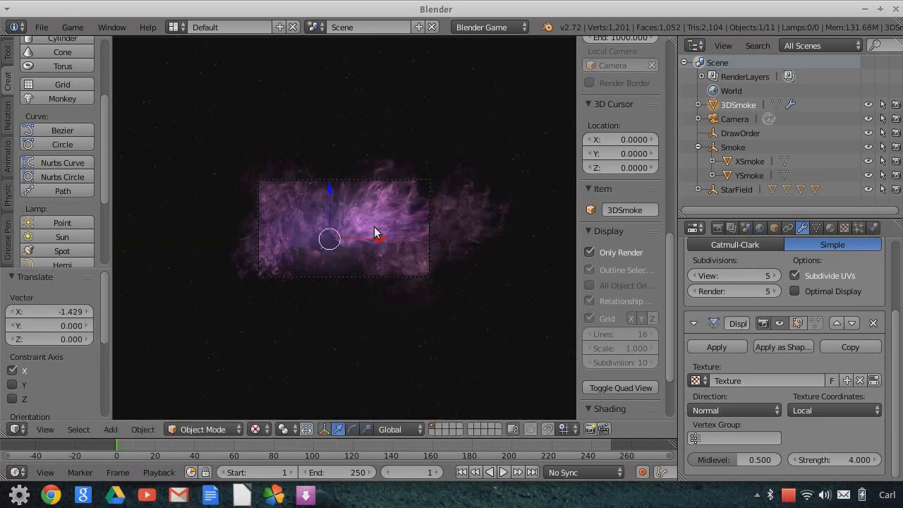
# Rotate 3DSmoke about -9.3° around the global Y axis and raise it about 0.81 along Z
pyautogui.press('r')
pyautogui.press('y')
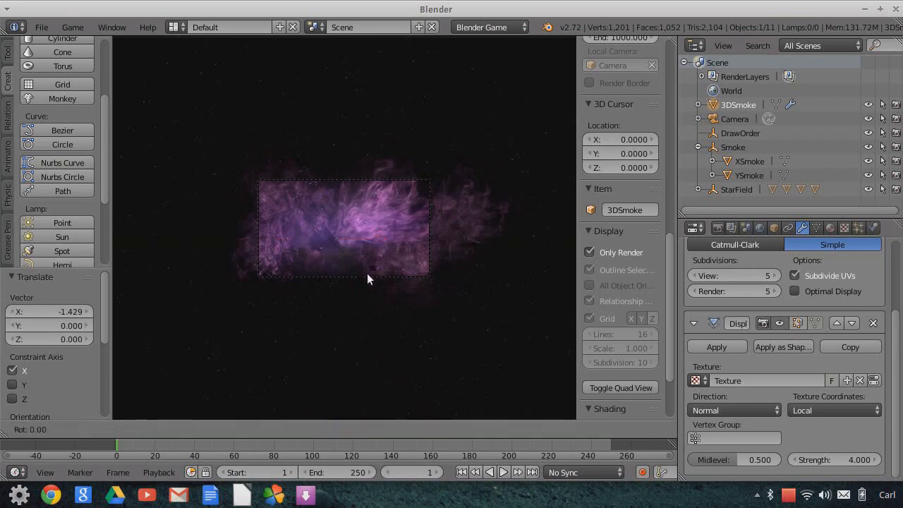
pyautogui.click(375, 268)
pyautogui.press('g')
pyautogui.press('z')
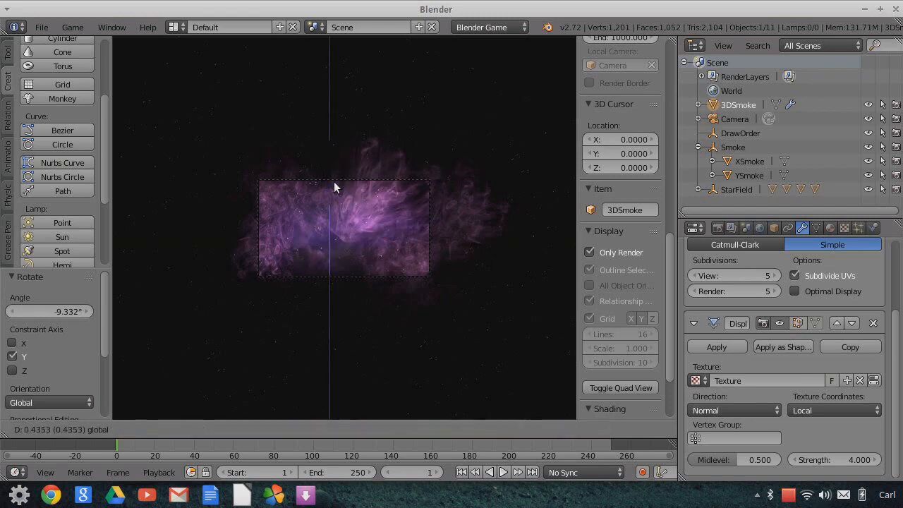
pyautogui.click(333, 186)
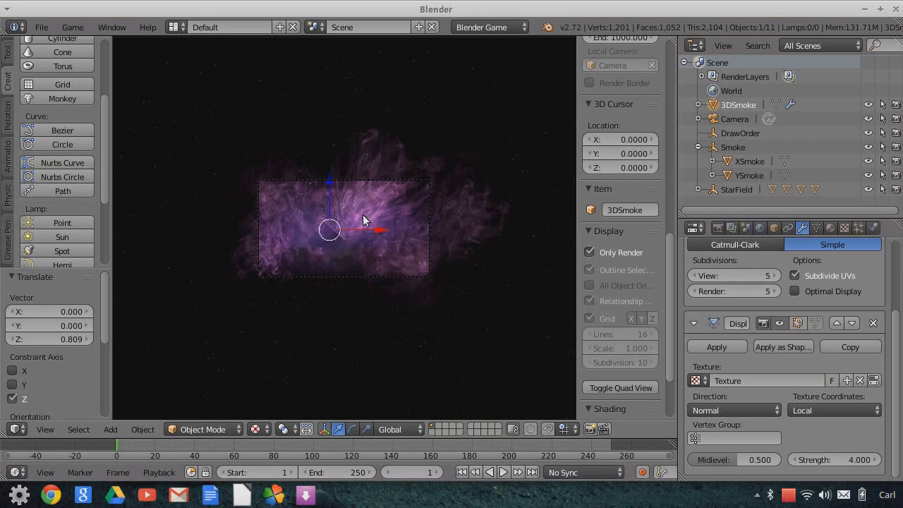
# Enable X-Ray in 3DSmoke's object display settings
pyautogui.click(774, 228)
pyautogui.scroll(-4, 800, 346)
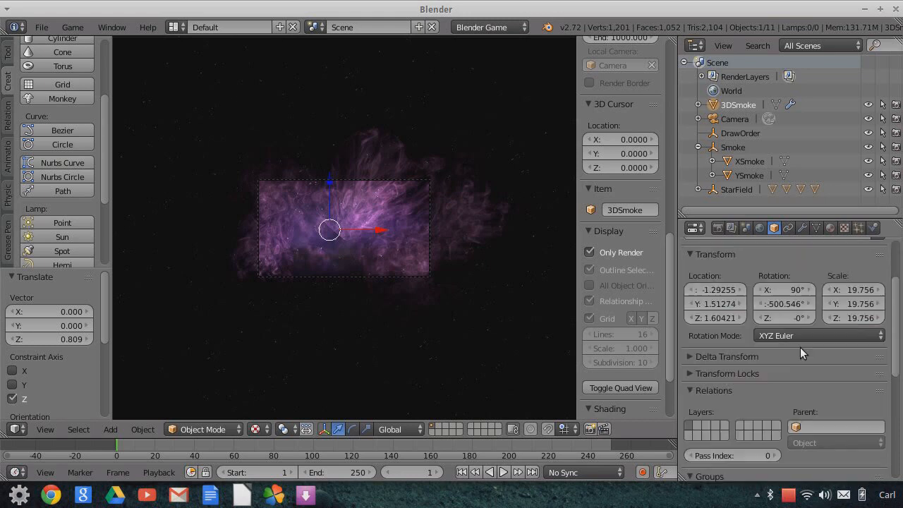
pyautogui.scroll(-6, 843, 381)
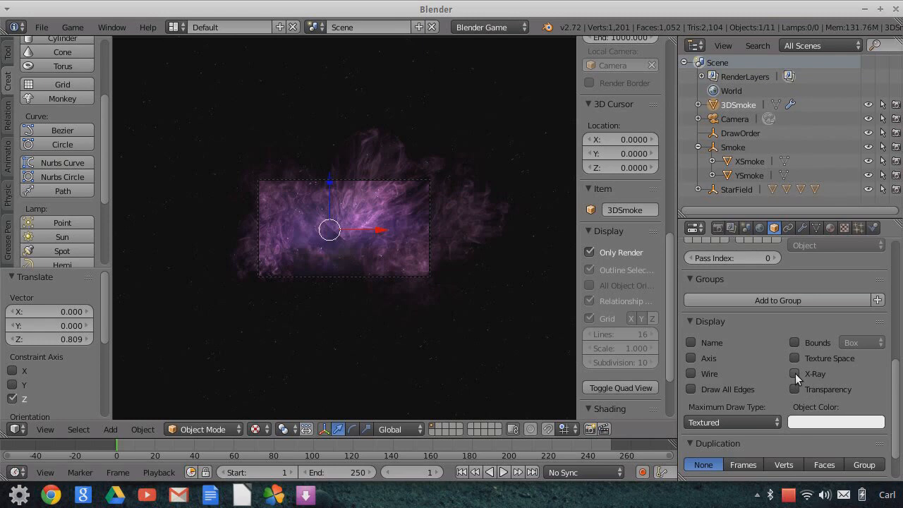
pyautogui.click(795, 373)
# Examine the depth of the smoke layers from the side and return to the camera view
pyautogui.scroll(4, 392, 281)
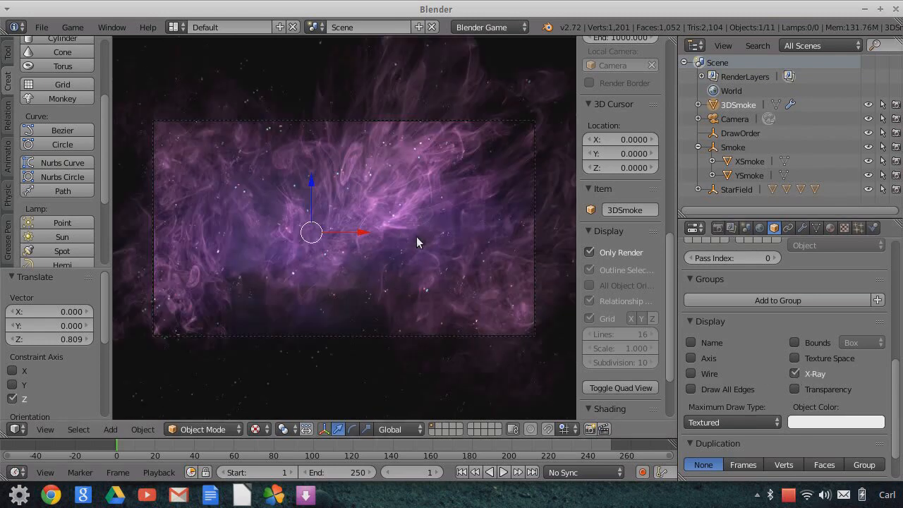
pyautogui.scroll(-1, 422, 240)
pyautogui.moveTo(416, 201); pyautogui.dragTo(461, 200, button='middle')
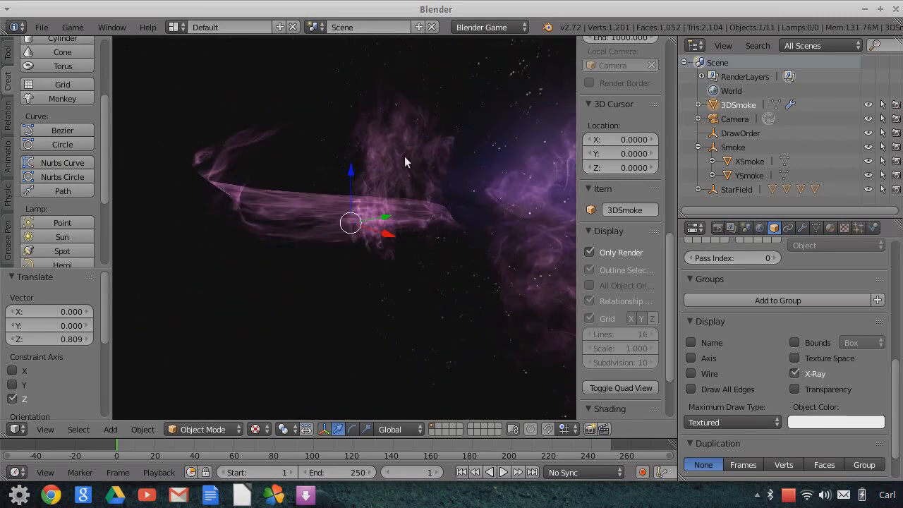
pyautogui.moveTo(476, 225); pyautogui.dragTo(550, 231, button='middle')
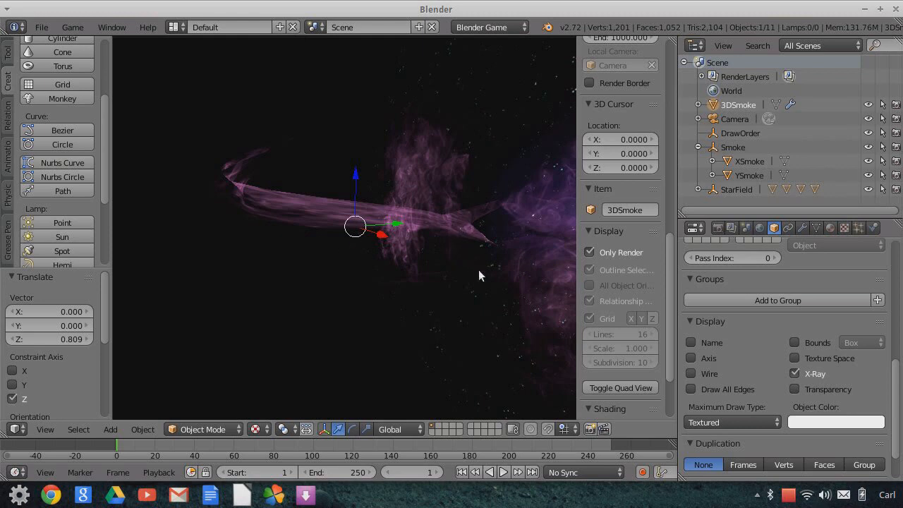
pyautogui.moveTo(438, 280); pyautogui.dragTo(505, 279, button='middle')
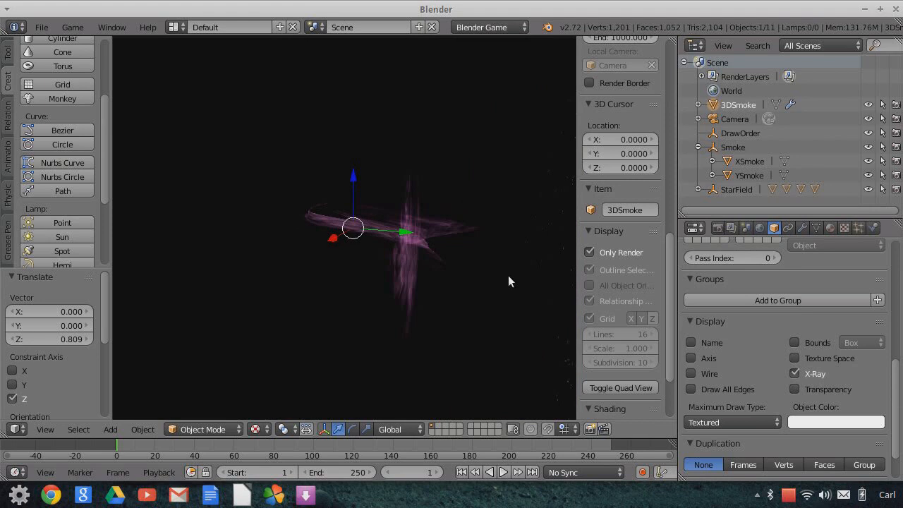
pyautogui.click(46, 430)
pyautogui.click(79, 378)
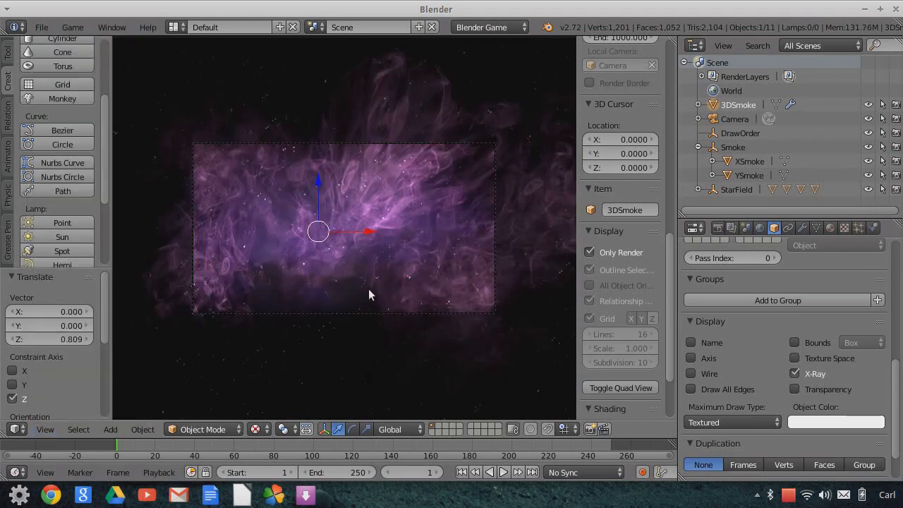
# Move the Camera about 0.13 along the global Y axis to test the parallax of the smoke layers
pyautogui.click(724, 120)
pyautogui.press('g')
pyautogui.press('y')
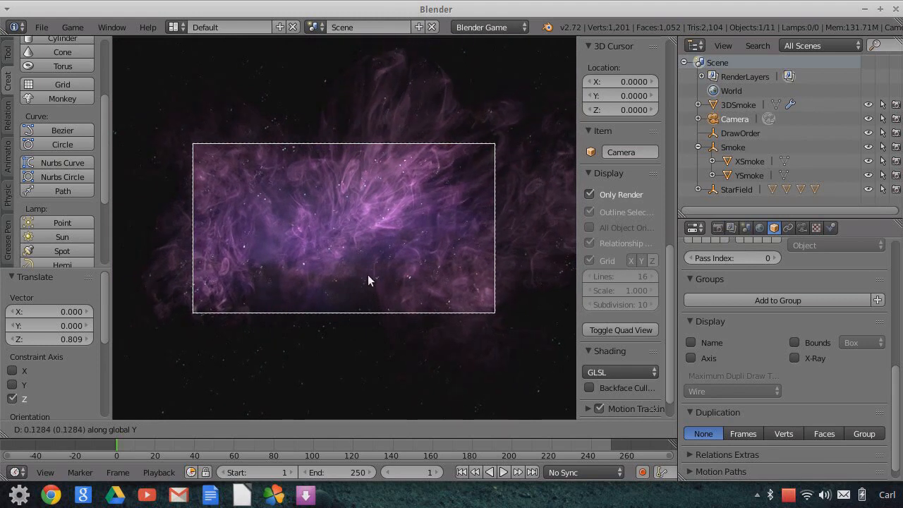
pyautogui.click(367, 275)
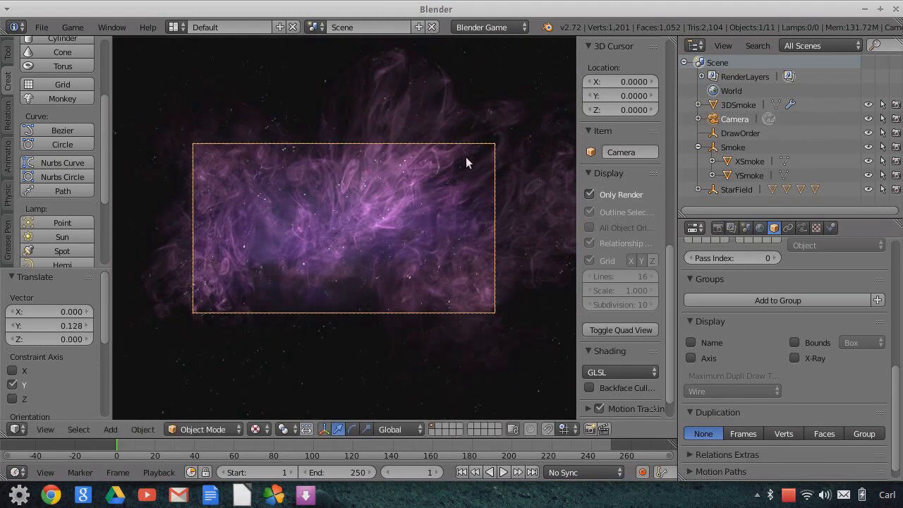
# Make a single-user copy of the Smoke0372_L material for 3DSmoke
pyautogui.click(718, 108)
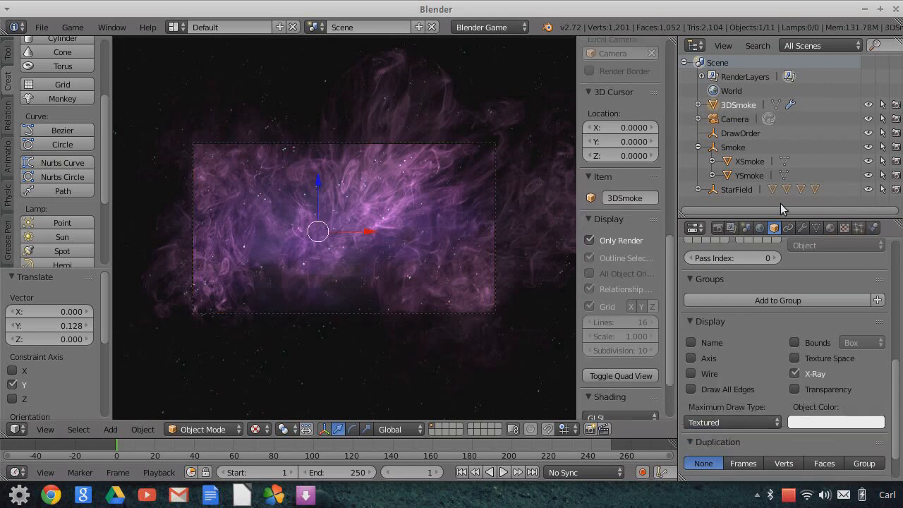
pyautogui.click(830, 227)
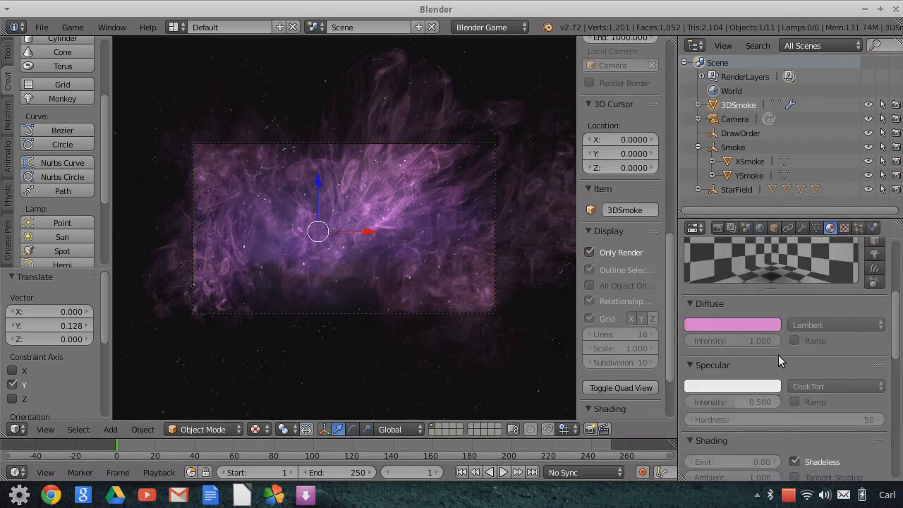
pyautogui.scroll(6, 773, 341)
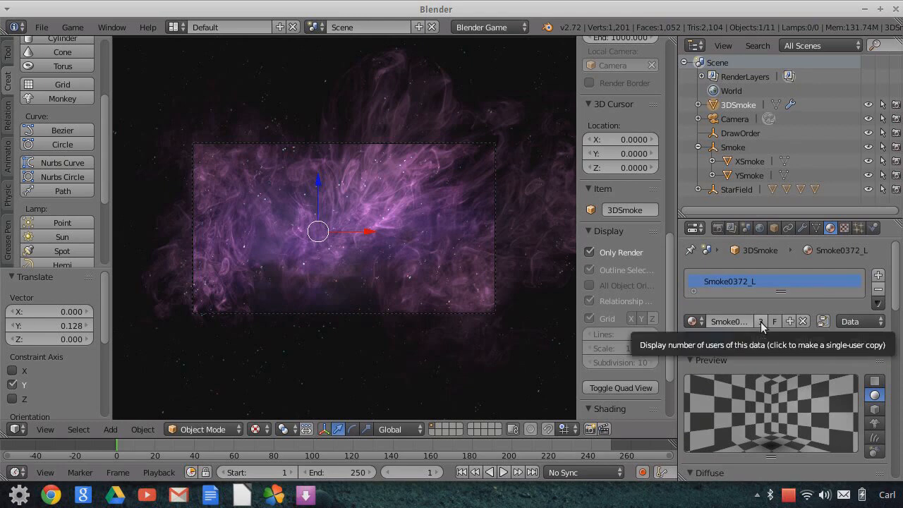
pyautogui.click(761, 321)
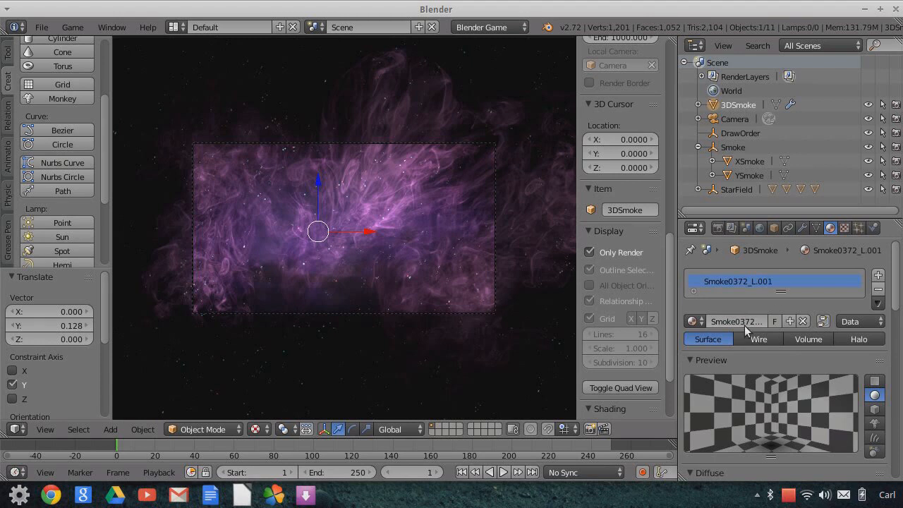
# Change the diffuse colour of 3DSmoke's material to a blue-violet
pyautogui.scroll(-4, 764, 372)
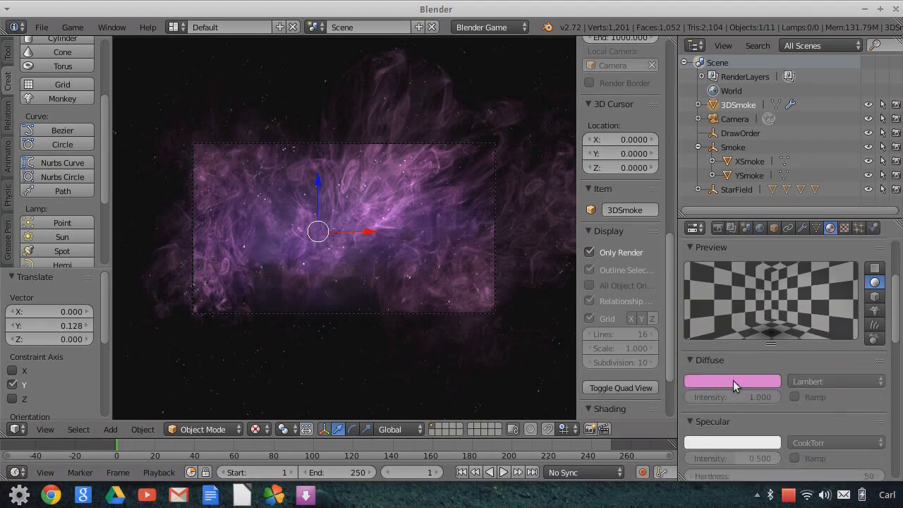
pyautogui.click(733, 380)
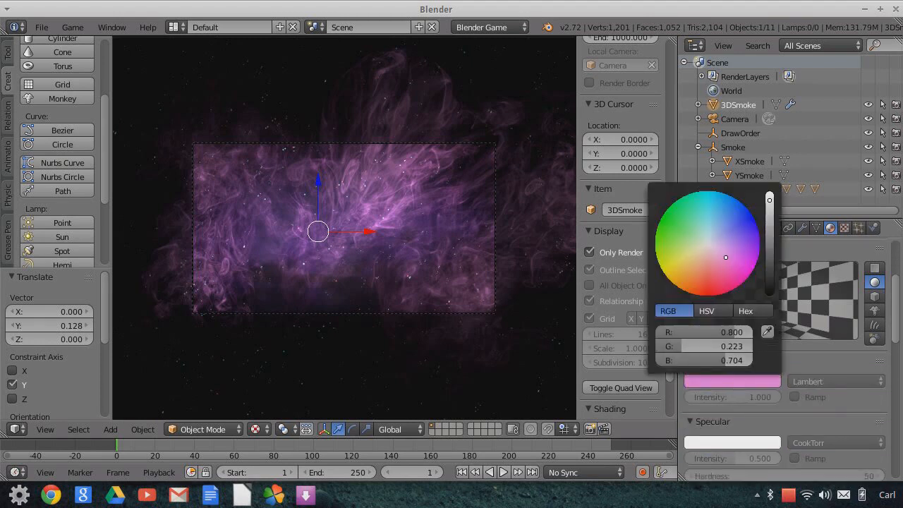
pyautogui.moveTo(726, 257); pyautogui.dragTo(729, 228)
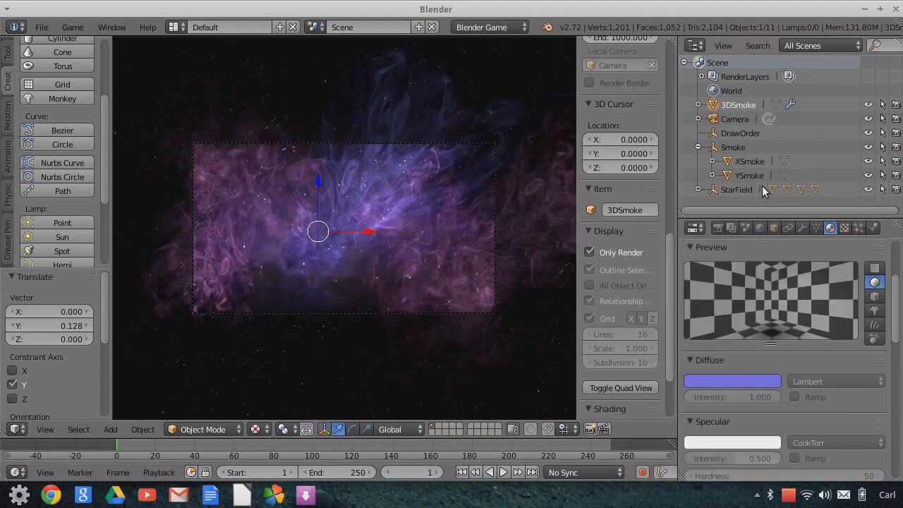
# Darken the pink diffuse colour of XSmoke's material to a dimmer purple-pink
pyautogui.click(740, 163)
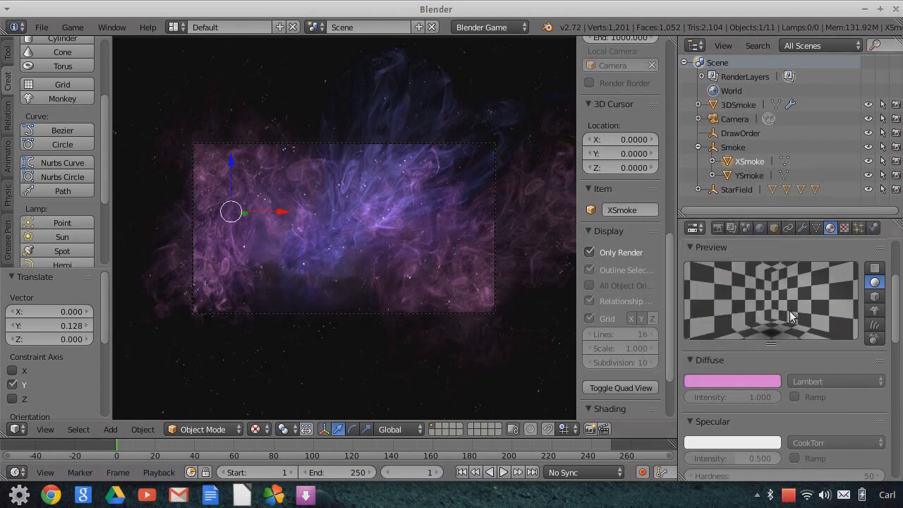
pyautogui.click(752, 381)
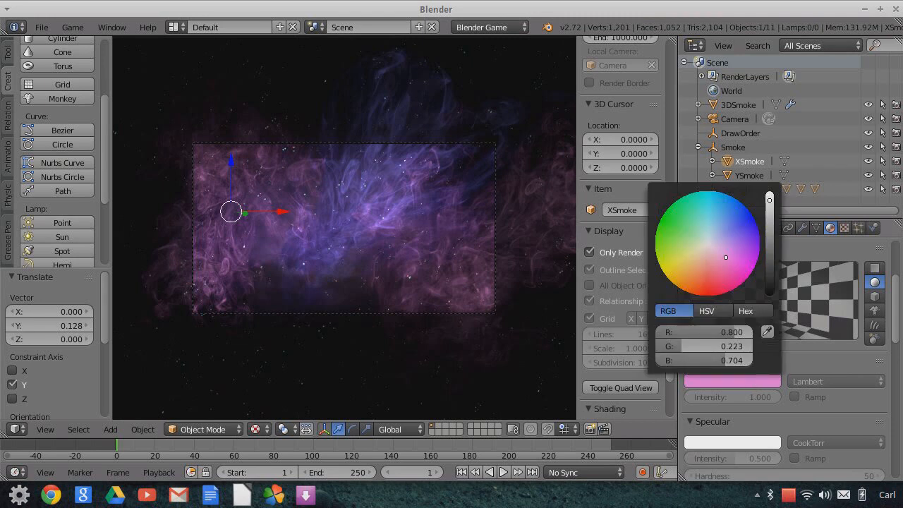
pyautogui.click(770, 221)
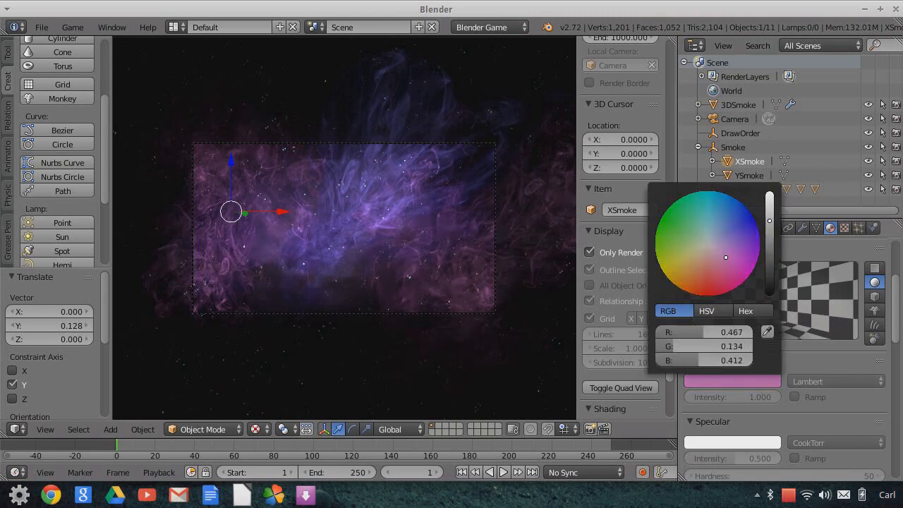
pyautogui.moveTo(770, 220); pyautogui.dragTo(771, 237)
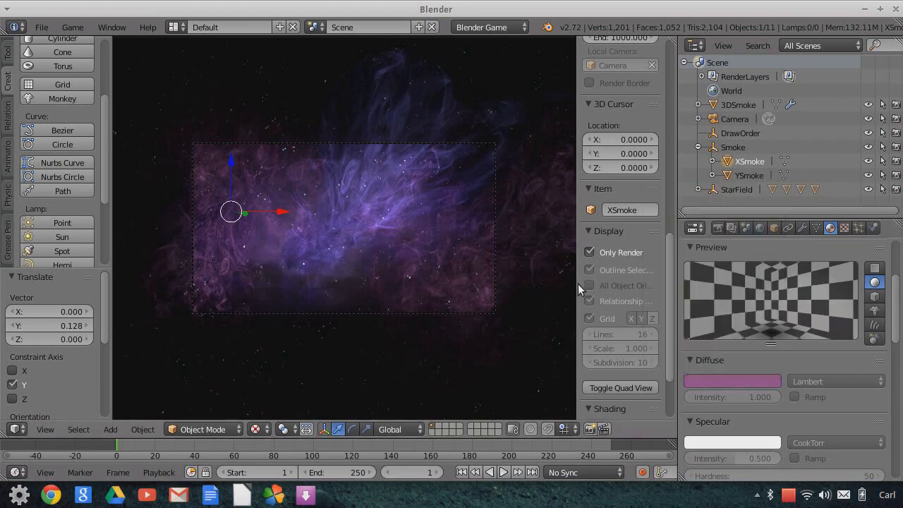
# Slide the Camera along the global Y axis and back to test the parallax of the recoloured smoke layers
pyautogui.click(734, 119)
pyautogui.scroll(-2, 606, 185)
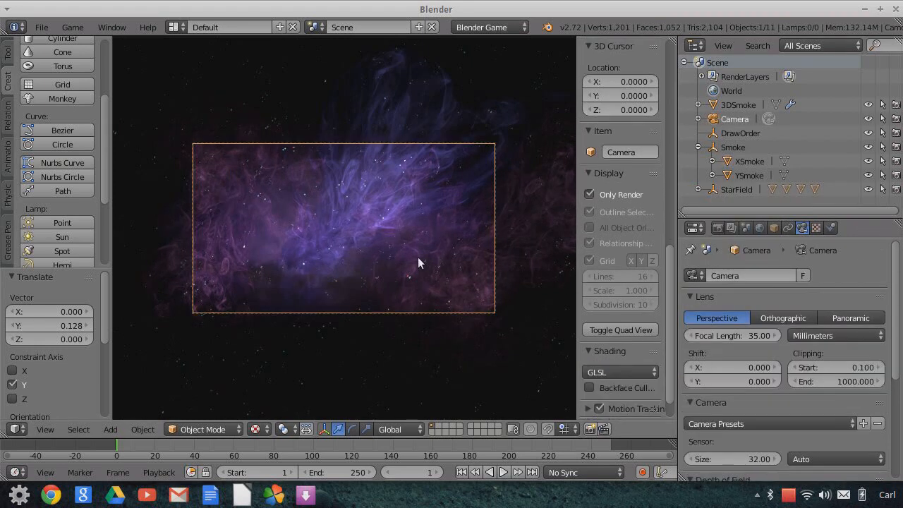
pyautogui.press('g')
pyautogui.press('y')
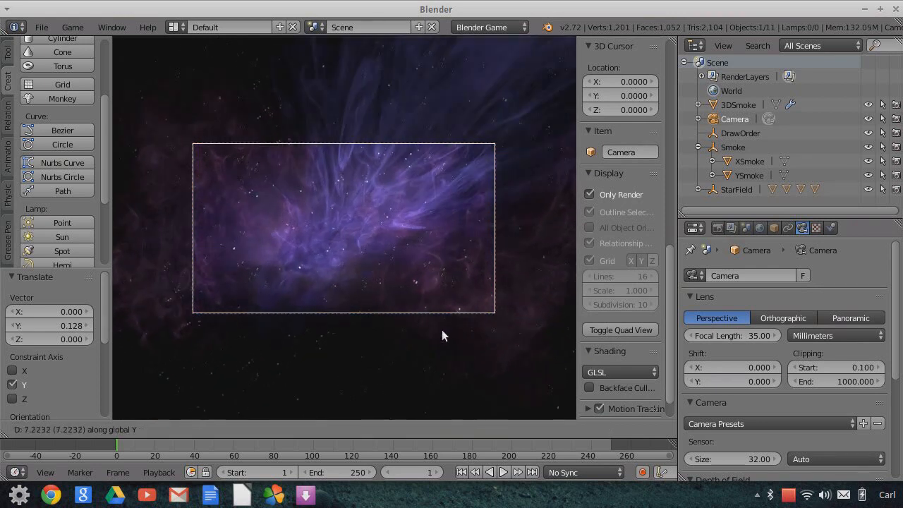
pyautogui.click(411, 260)
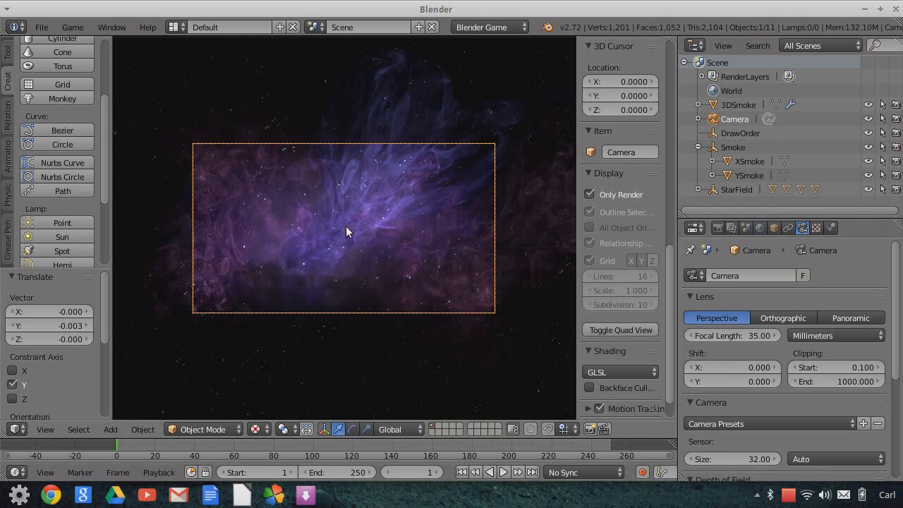
# Start importing images as planes and open the LensFlareRigElements folder
pyautogui.click(137, 431)
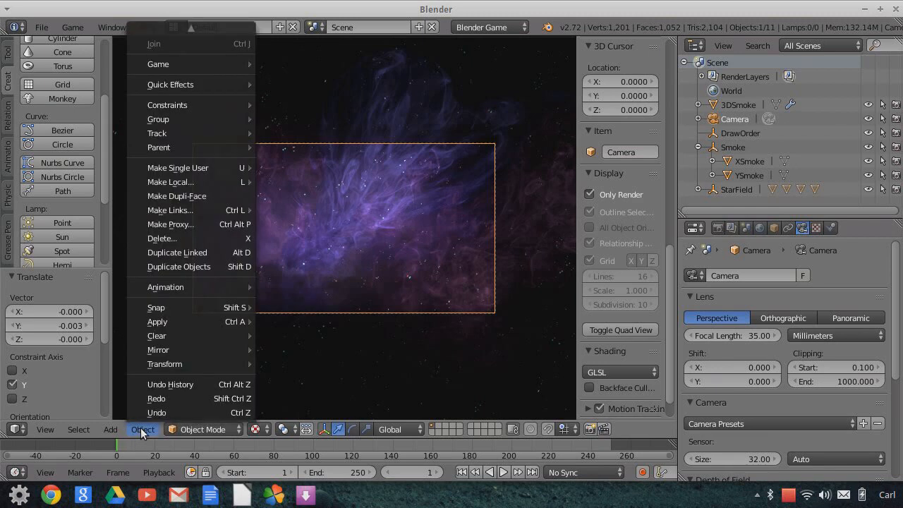
pyautogui.click(109, 431)
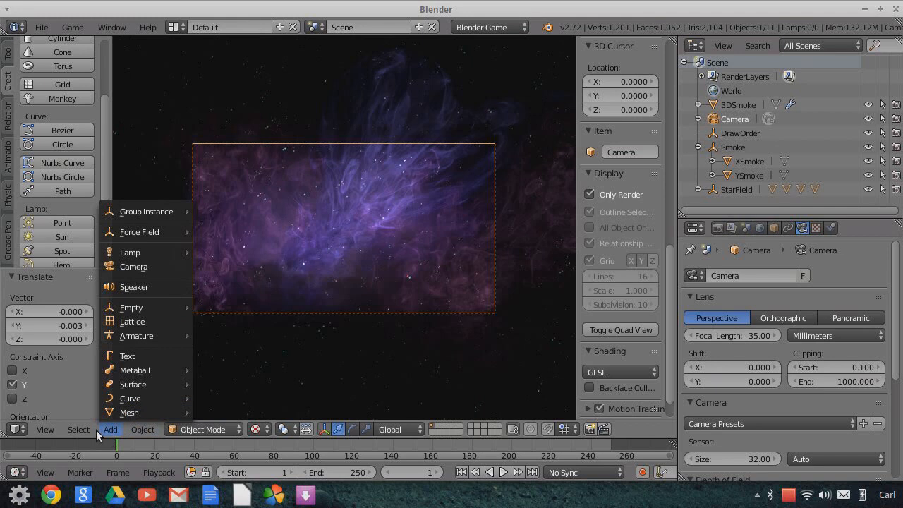
pyautogui.click(41, 28)
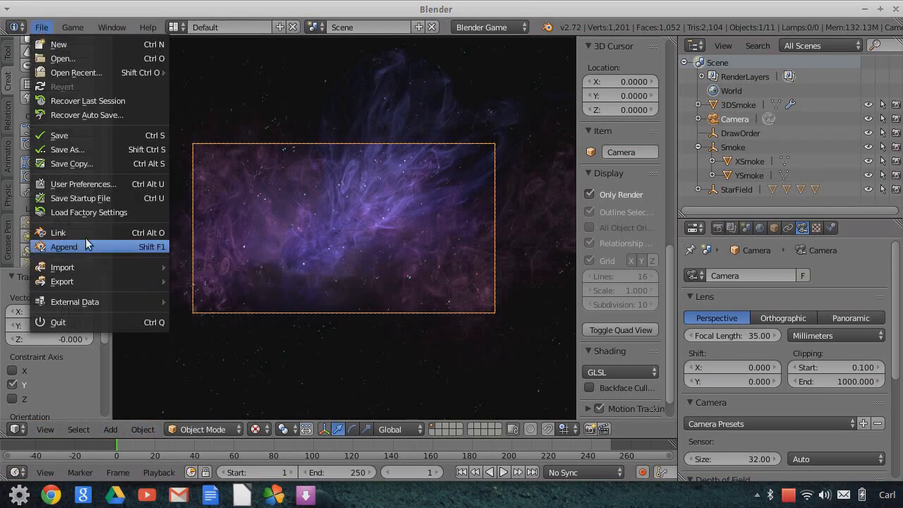
pyautogui.moveTo(78, 270)
pyautogui.click(259, 308)
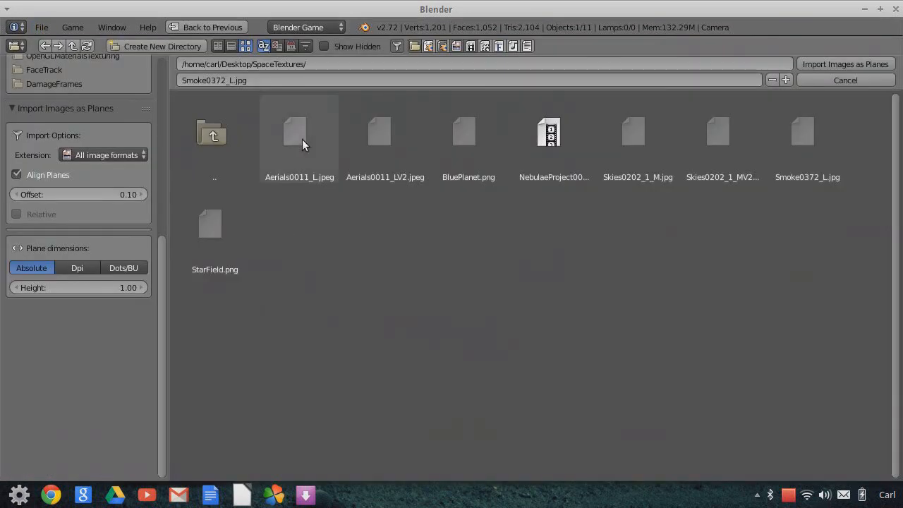
pyautogui.scroll(6, 113, 148)
pyautogui.scroll(2, 113, 152)
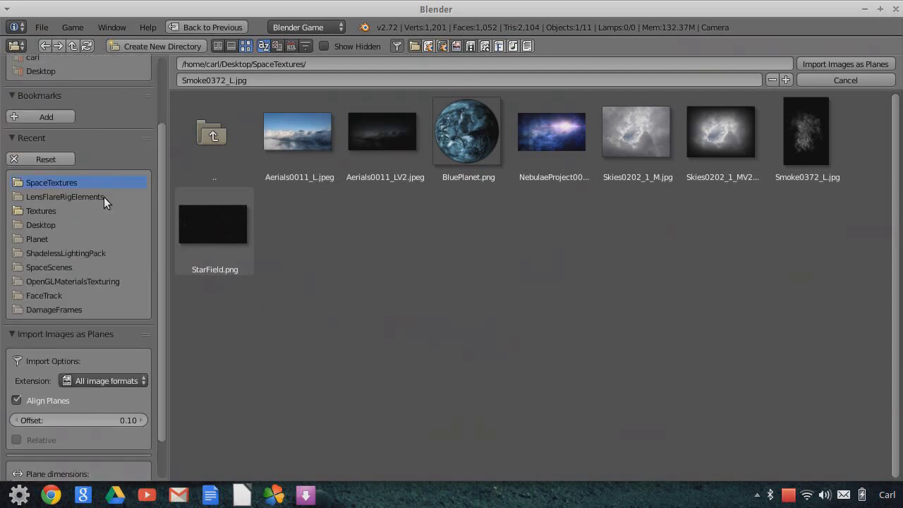
pyautogui.click(69, 198)
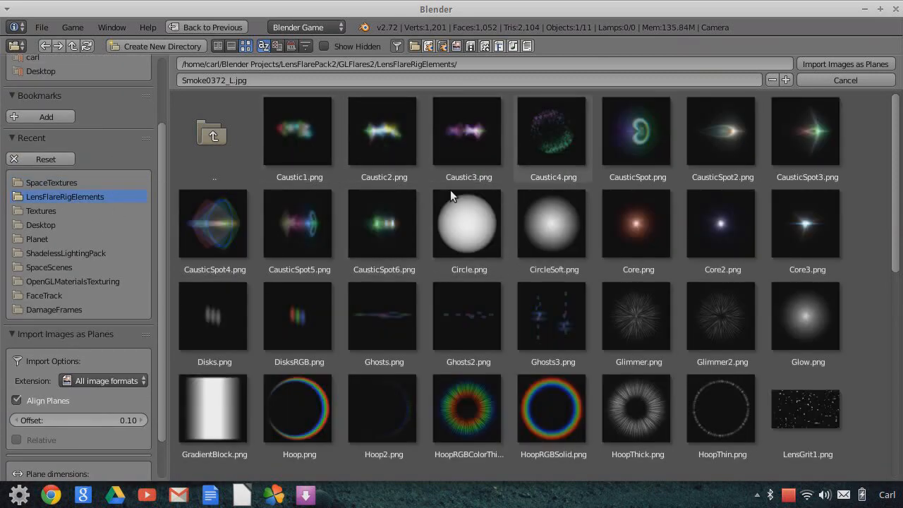
# Choose Streak8.png, switch the render engine to Blender Render and import the image as a plane
pyautogui.scroll(-1, 529, 361)
pyautogui.scroll(-5, 529, 361)
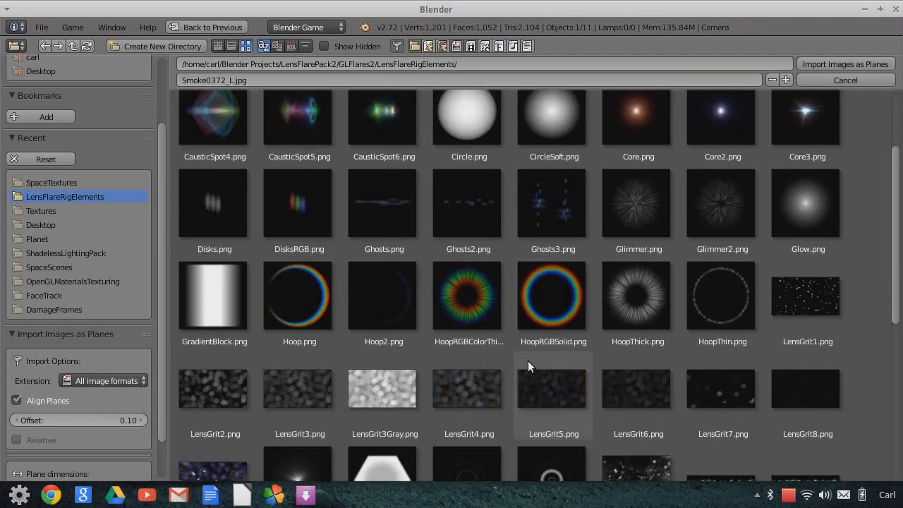
pyautogui.scroll(-5, 528, 361)
pyautogui.scroll(-5, 529, 361)
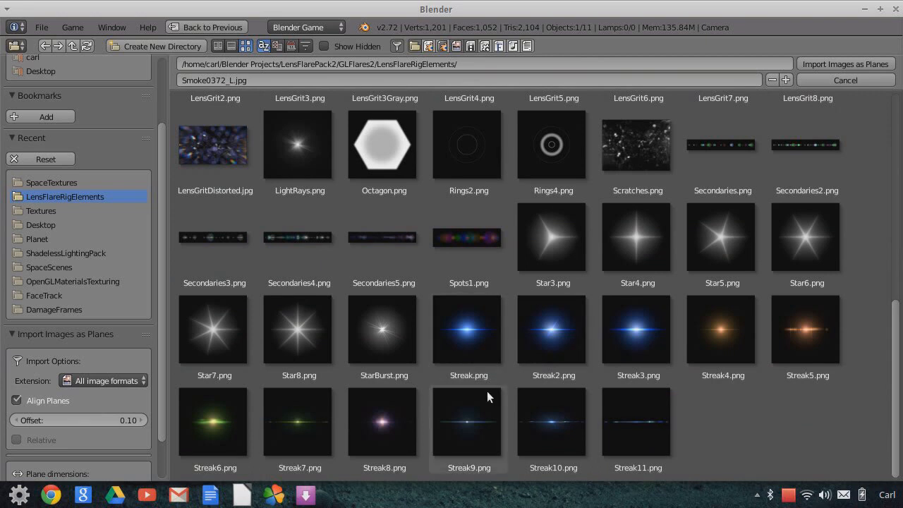
pyautogui.click(389, 417)
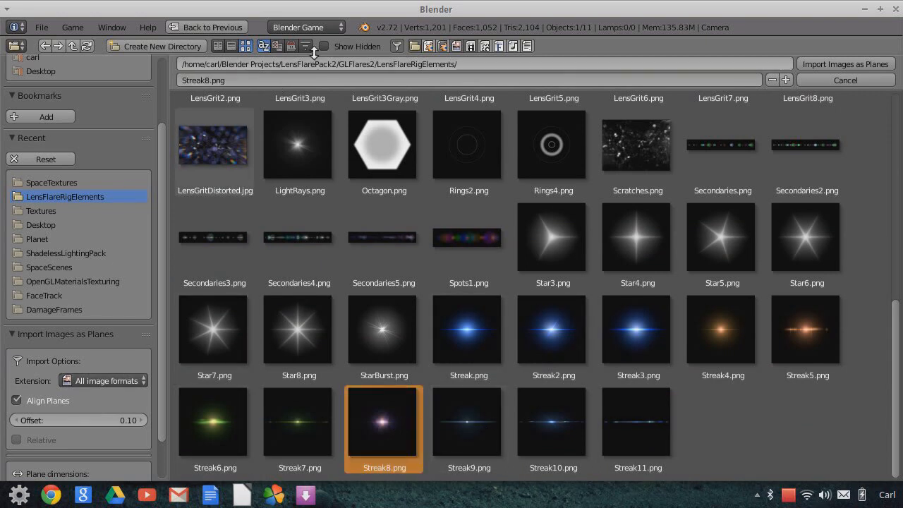
pyautogui.click(313, 26)
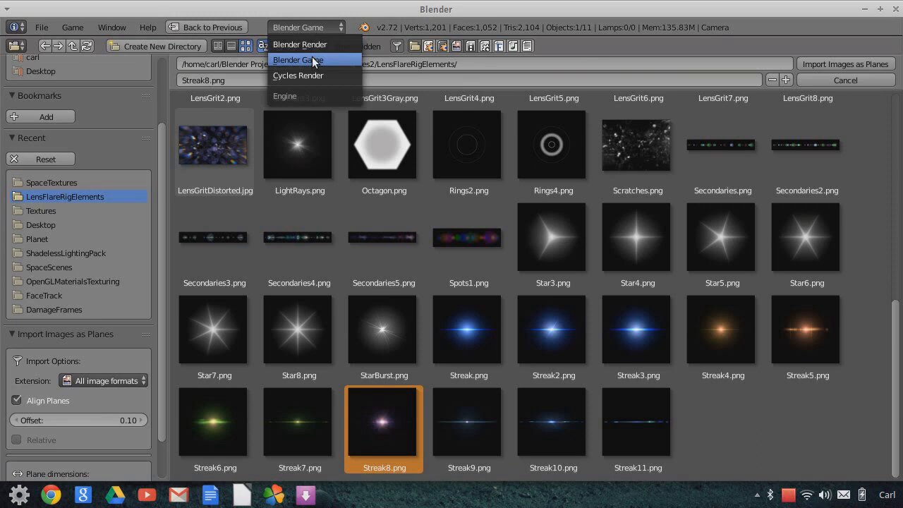
pyautogui.click(300, 45)
pyautogui.scroll(-4, 85, 227)
pyautogui.scroll(-4, 91, 232)
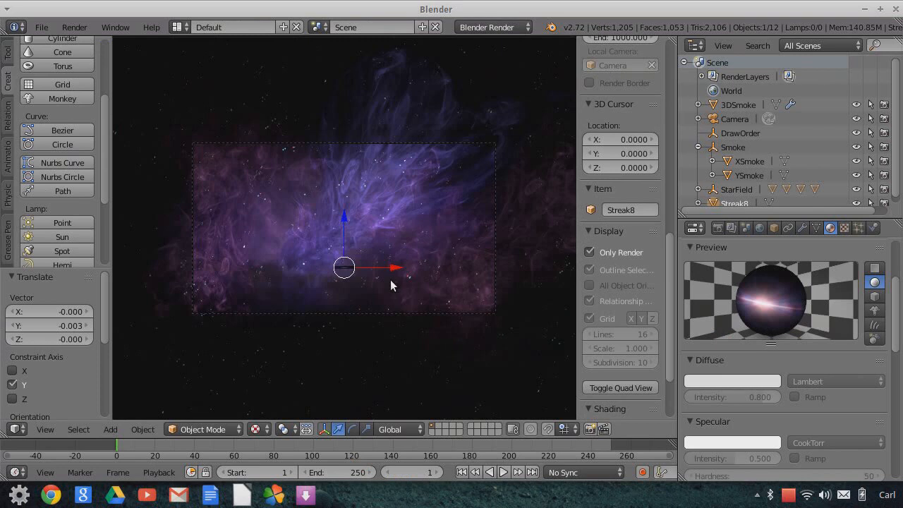
# Rotate the Streak8 plane 90° about the global X axis and scale it up by about 6.07
pyautogui.write('rx90')
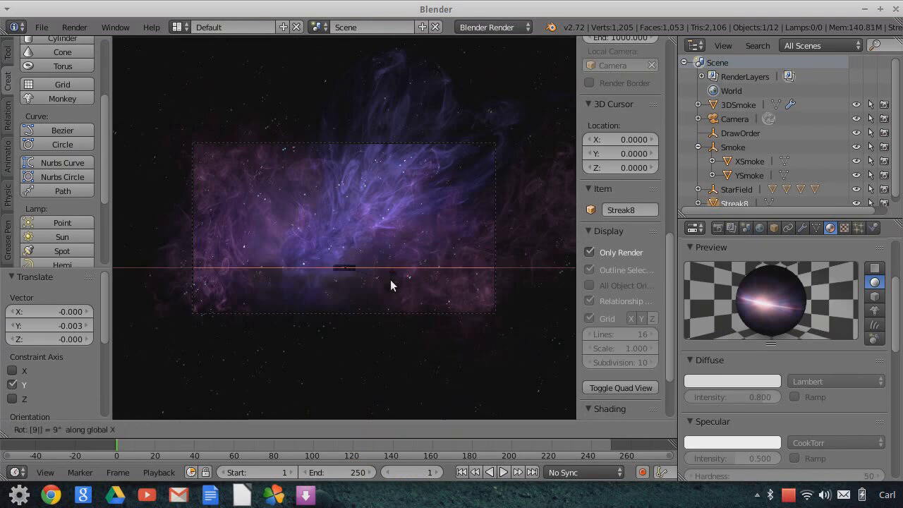
pyautogui.press('Return')
pyautogui.press('s')
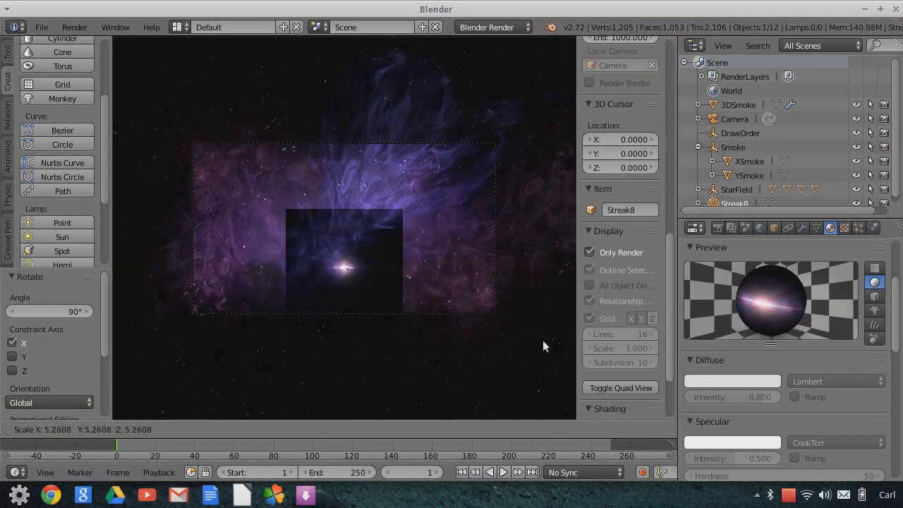
pyautogui.click(541, 341)
# Examine Streak8's position relative to the smoke and star planes from the side and through the camera
pyautogui.moveTo(539, 256)
pyautogui.mouseDown(button='middle')
pyautogui.moveTo(511, 296)
pyautogui.moveTo(428, 296)
pyautogui.moveTo(480, 280)
pyautogui.moveTo(447, 228)
pyautogui.moveTo(513, 281)
pyautogui.moveTo(502, 242)
pyautogui.moveTo(465, 317)
pyautogui.moveTo(415, 327)
pyautogui.moveTo(471, 320)
pyautogui.moveTo(508, 283)
pyautogui.moveTo(515, 304)
pyautogui.moveTo(500, 299)
pyautogui.moveTo(514, 278)
pyautogui.moveTo(506, 294)
pyautogui.moveTo(469, 256)
pyautogui.moveTo(486, 274)
pyautogui.moveTo(488, 240)
pyautogui.moveTo(491, 299)
pyautogui.moveTo(500, 226)
pyautogui.moveTo(542, 309)
pyautogui.moveTo(541, 270)
pyautogui.moveTo(534, 298)
pyautogui.moveTo(546, 315)
pyautogui.moveTo(535, 280)
pyautogui.moveTo(548, 317)
pyautogui.moveTo(536, 296)
pyautogui.mouseUp(button='middle')
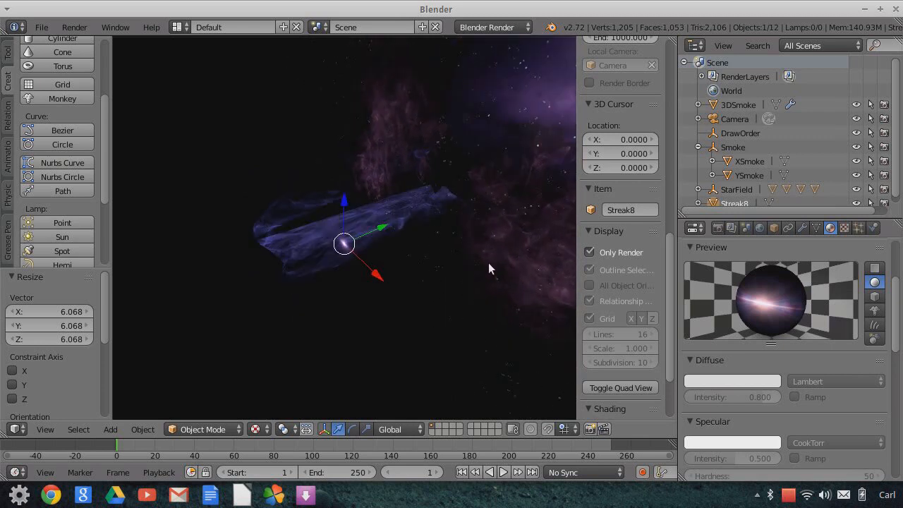
pyautogui.moveTo(488, 262)
pyautogui.mouseDown(button='middle')
pyautogui.moveTo(498, 266)
pyautogui.moveTo(536, 235)
pyautogui.moveTo(548, 187)
pyautogui.moveTo(436, 223)
pyautogui.mouseUp(button='middle')
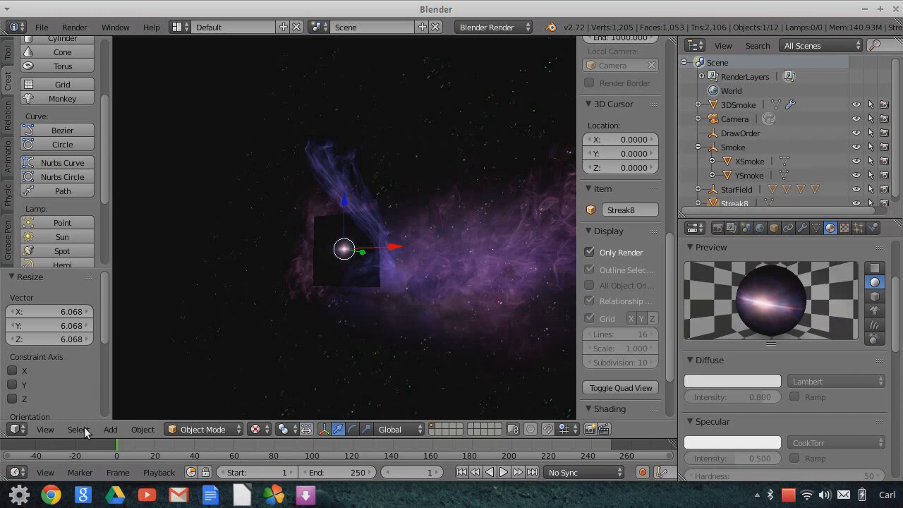
pyautogui.click(47, 430)
pyautogui.click(69, 377)
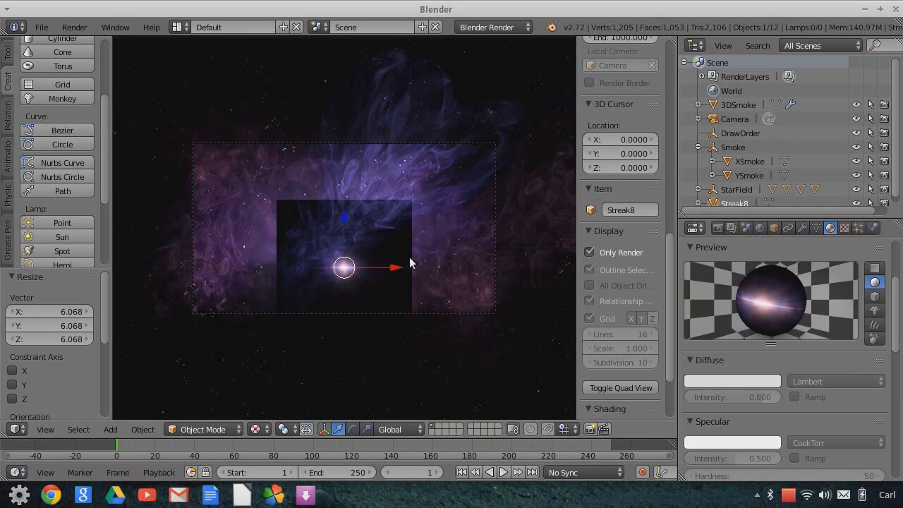
pyautogui.moveTo(497, 290); pyautogui.dragTo(402, 275, button='middle')
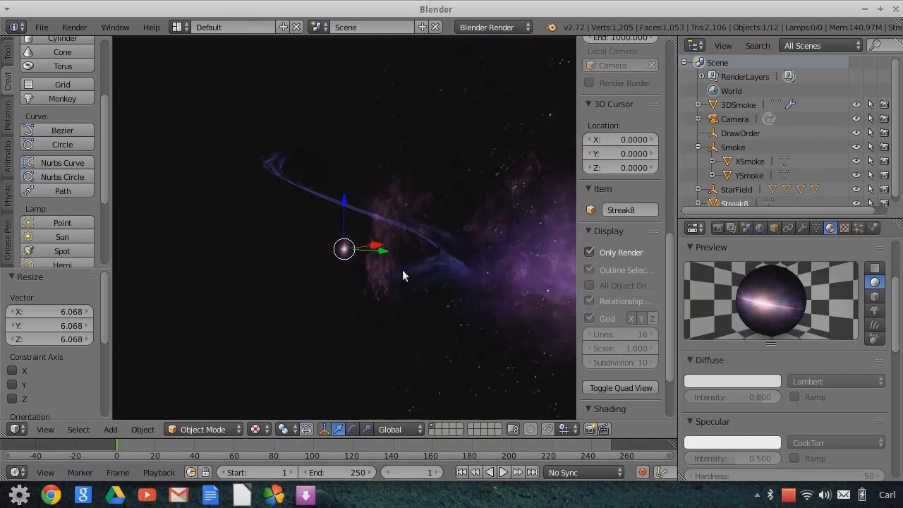
pyautogui.moveTo(459, 293); pyautogui.dragTo(522, 328, button='middle')
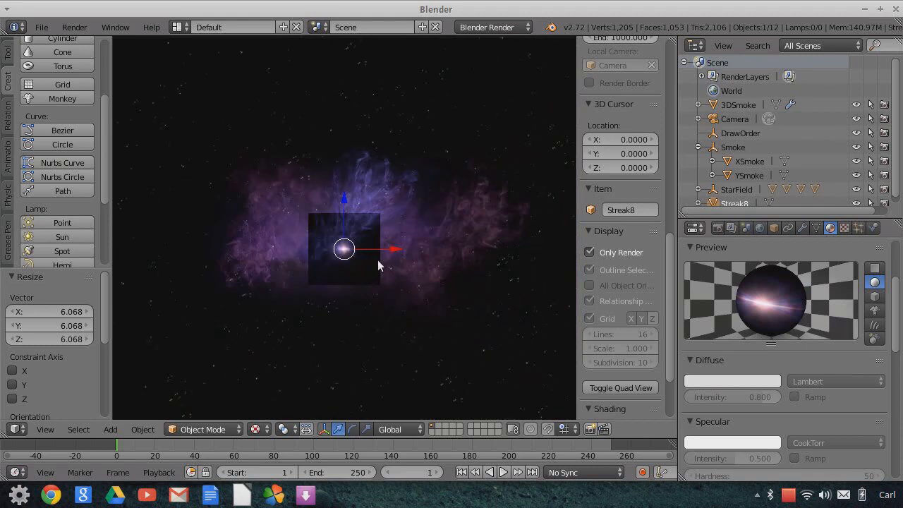
pyautogui.moveTo(378, 280); pyautogui.dragTo(536, 286, button='middle')
# Turn off Only Render and move Streak8 along the Y axis far back to the distant background planes
pyautogui.click(590, 252)
pyautogui.moveTo(487, 258); pyautogui.dragTo(377, 268, button='middle')
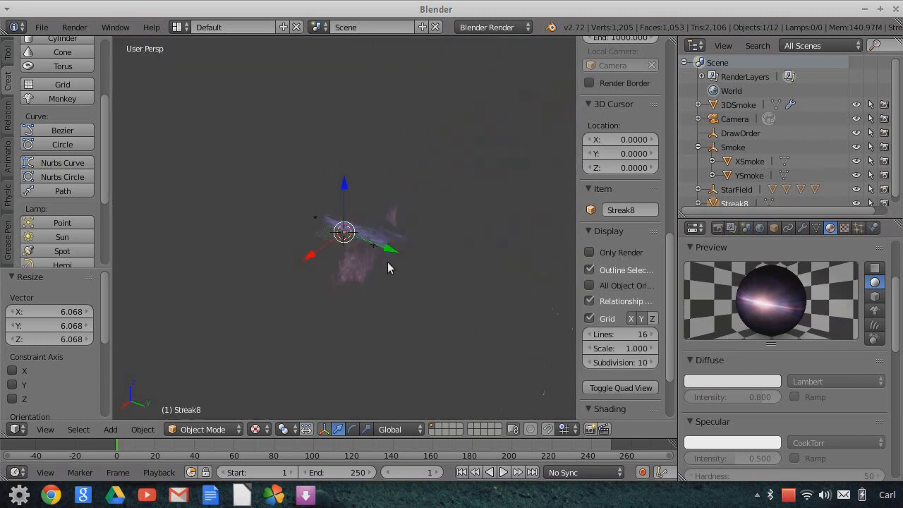
pyautogui.moveTo(396, 251); pyautogui.dragTo(527, 316)
pyautogui.scroll(-6, 513, 320)
pyautogui.moveTo(513, 319); pyautogui.dragTo(529, 304, button='middle')
pyautogui.moveTo(444, 249); pyautogui.dragTo(565, 281)
pyautogui.scroll(-4, 548, 294)
pyautogui.moveTo(498, 262)
pyautogui.mouseDown()
pyautogui.moveTo(540, 268)
pyautogui.moveTo(524, 285)
pyautogui.moveTo(537, 283)
pyautogui.mouseUp()
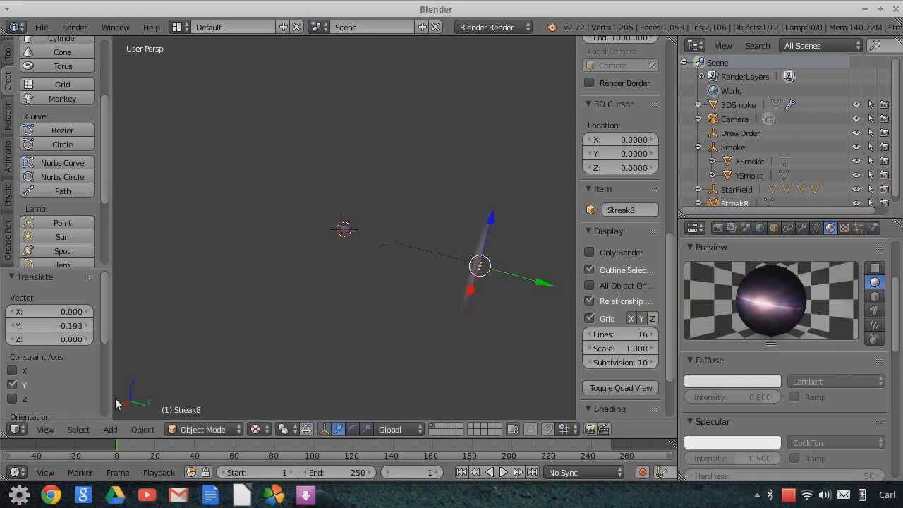
# In the camera view, move Streak8 left along X and about 9.27 down along Z, and scale it up by about 2.57
pyautogui.click(53, 431)
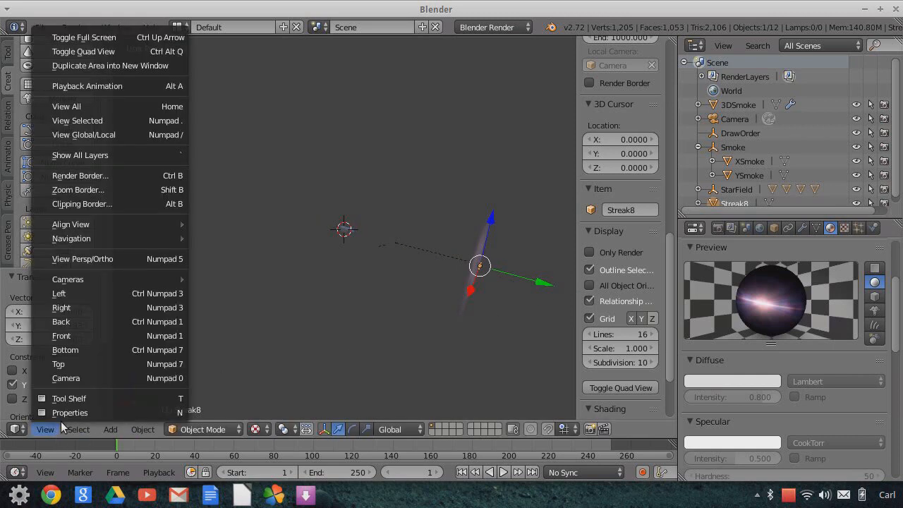
pyautogui.click(80, 376)
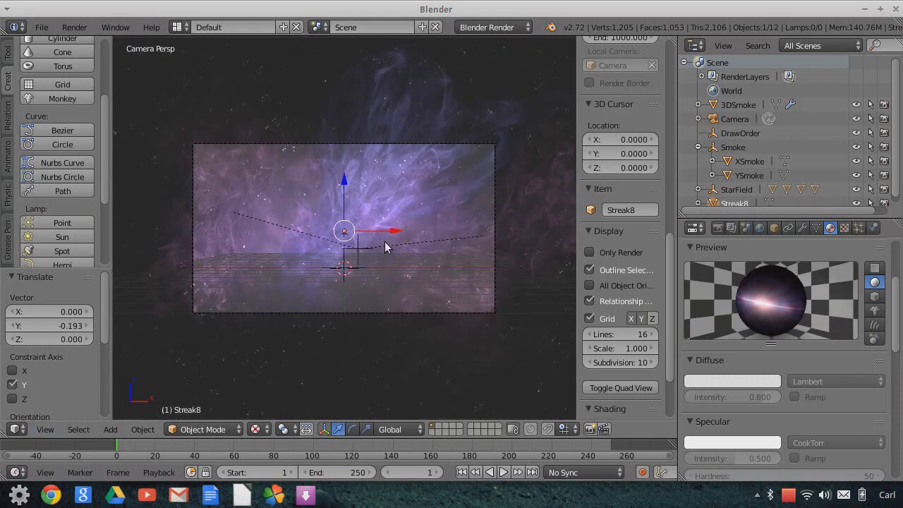
pyautogui.moveTo(395, 231); pyautogui.dragTo(345, 238)
pyautogui.moveTo(289, 187); pyautogui.dragTo(362, 296)
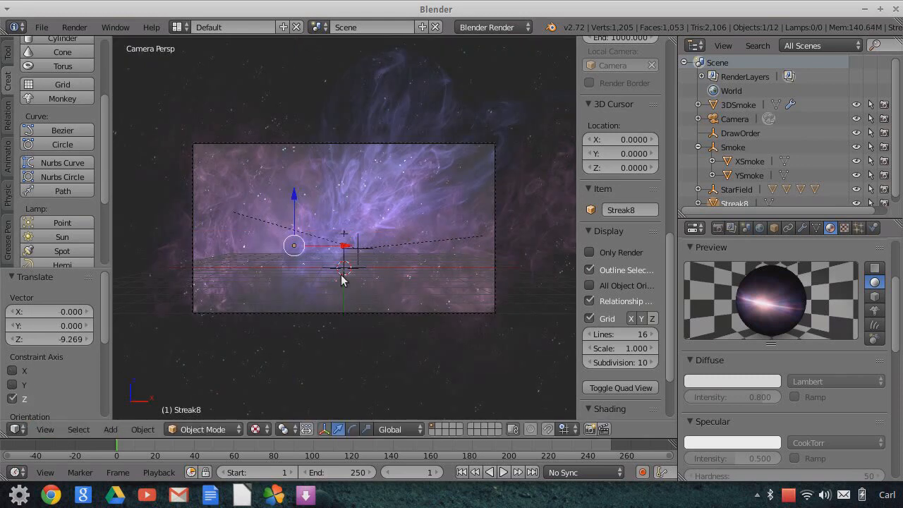
pyautogui.press('s')
pyautogui.click(532, 278)
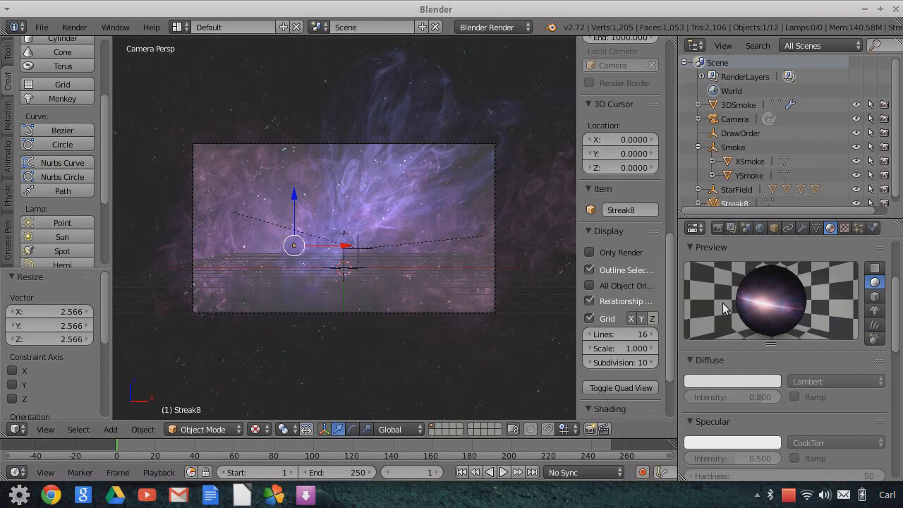
# Enable X-Ray display for Streak8 and select the Camera to check that the flare draws over the smoke
pyautogui.click(775, 227)
pyautogui.click(796, 331)
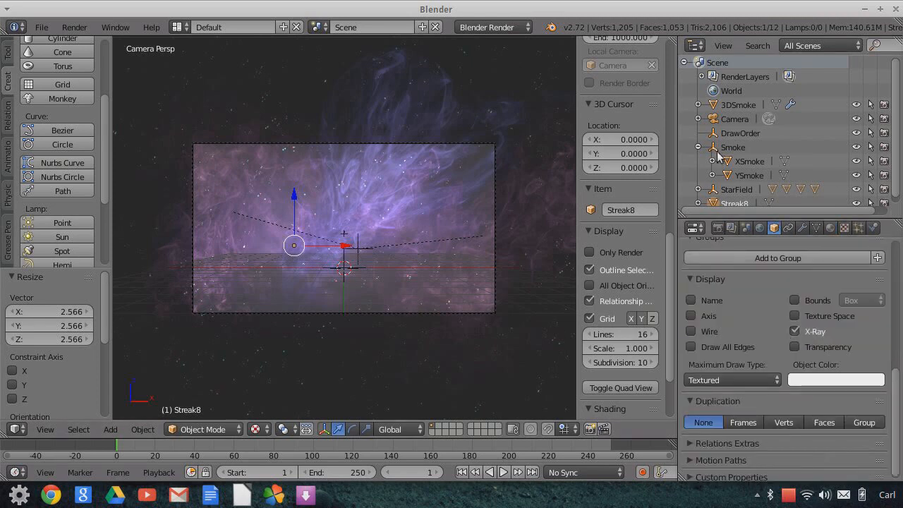
pyautogui.click(723, 120)
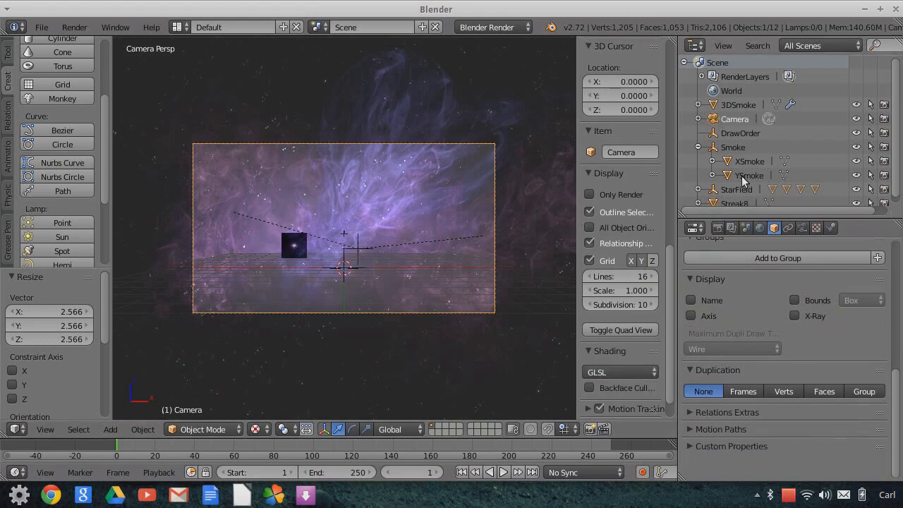
# Select the Streak8 plane and enlarge it with successive scalings of about 2.6, 2.7 and 1.14
pyautogui.click(736, 204)
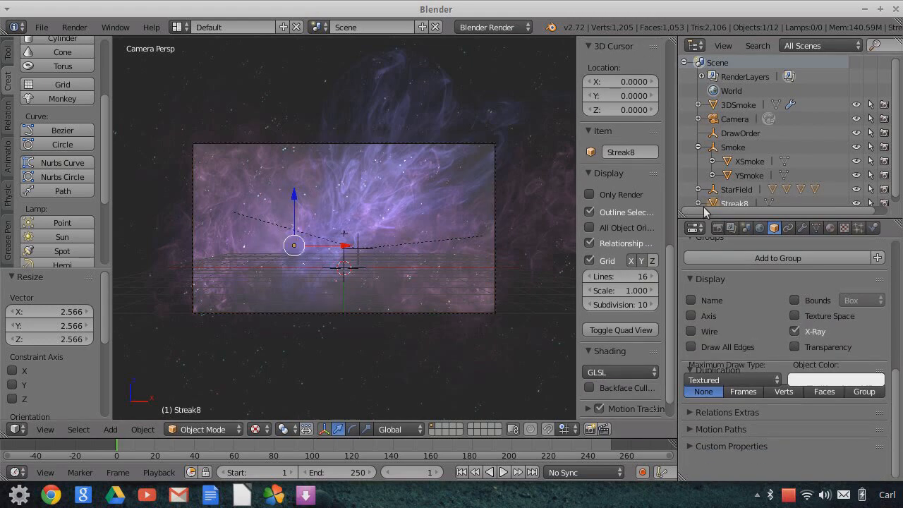
pyautogui.scroll(3, 621, 232)
pyautogui.press('s')
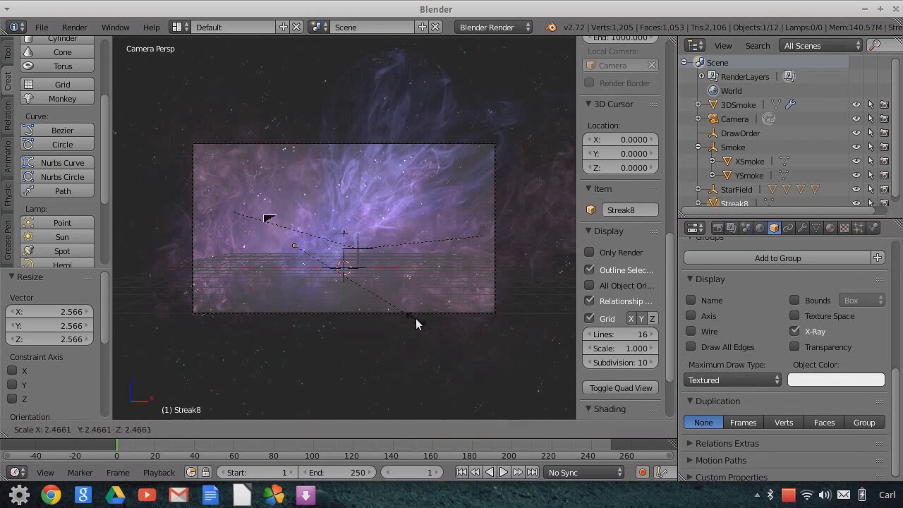
pyautogui.click(339, 280)
pyautogui.press('s')
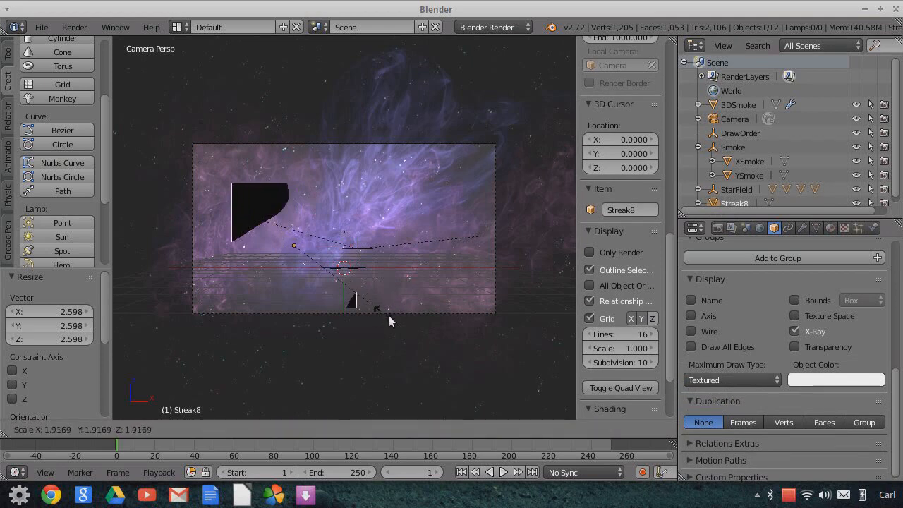
pyautogui.click(402, 323)
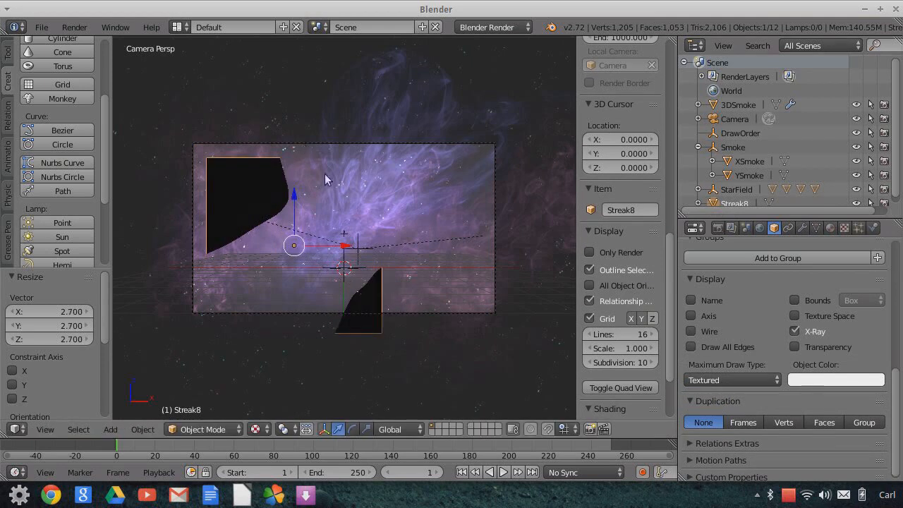
pyautogui.press('s')
pyautogui.click(385, 289)
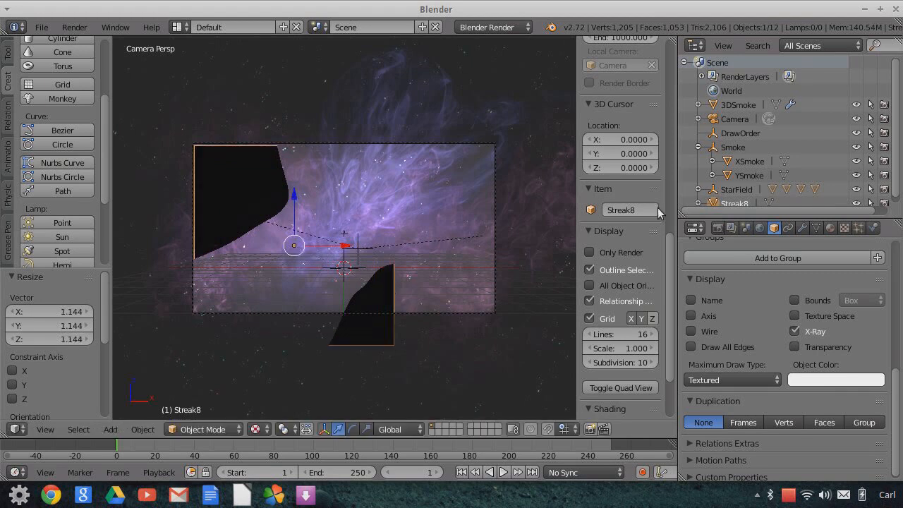
# Hide 3DSmoke and rescale Streak8 by about 1.95, 0.9 and 1.03 so the flare plane nearly spans the camera frame
pyautogui.click(856, 104)
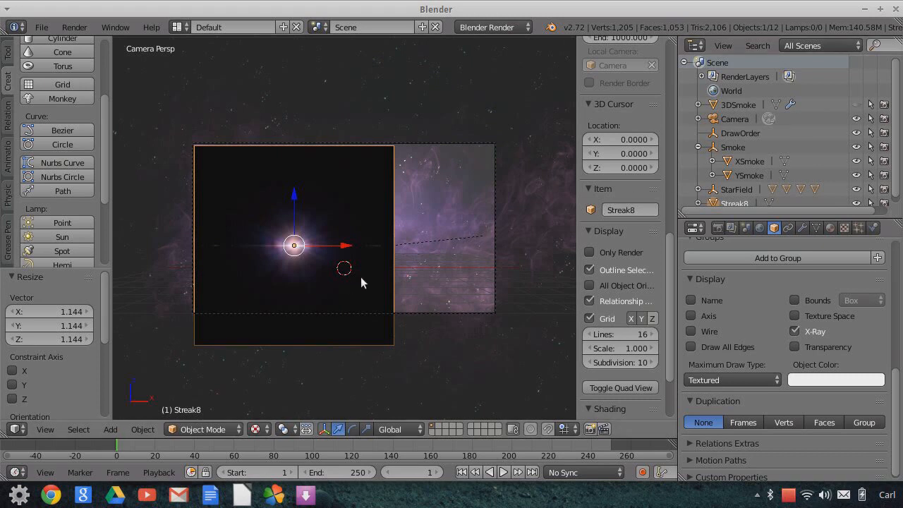
pyautogui.press('s')
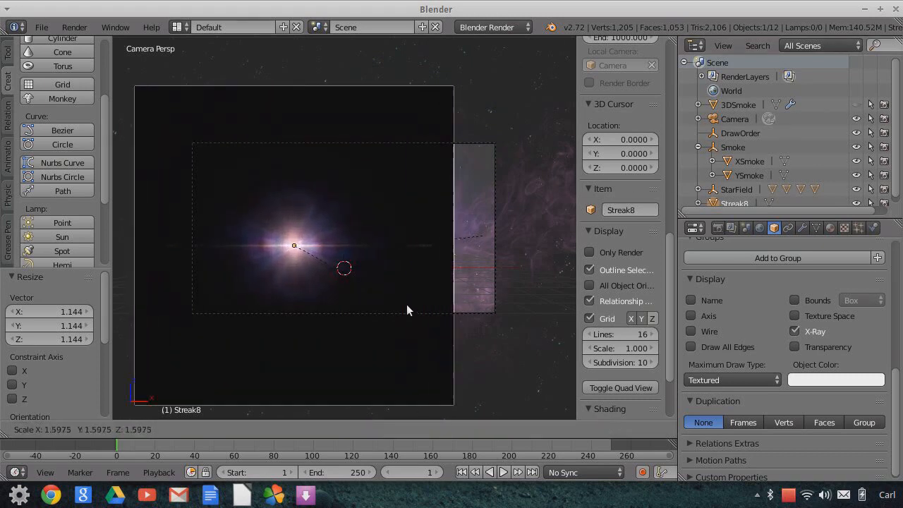
pyautogui.click(419, 311)
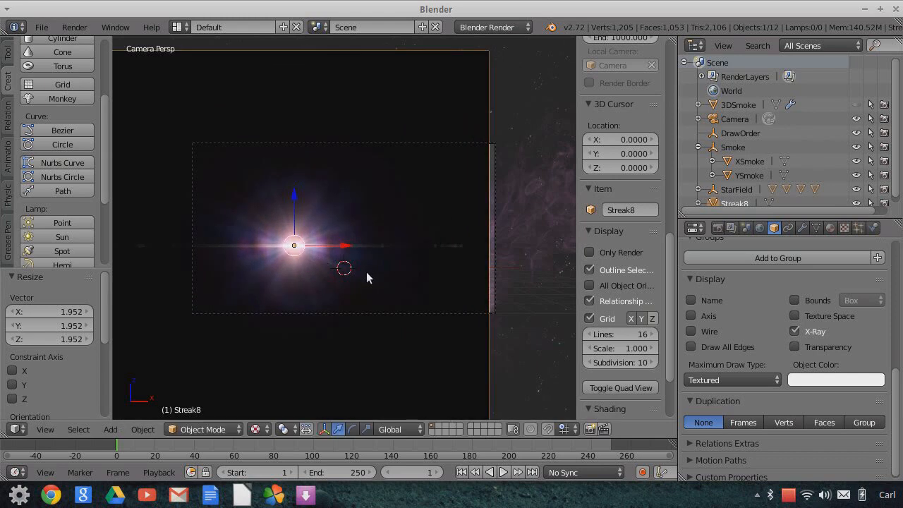
pyautogui.press('s')
pyautogui.click(357, 271)
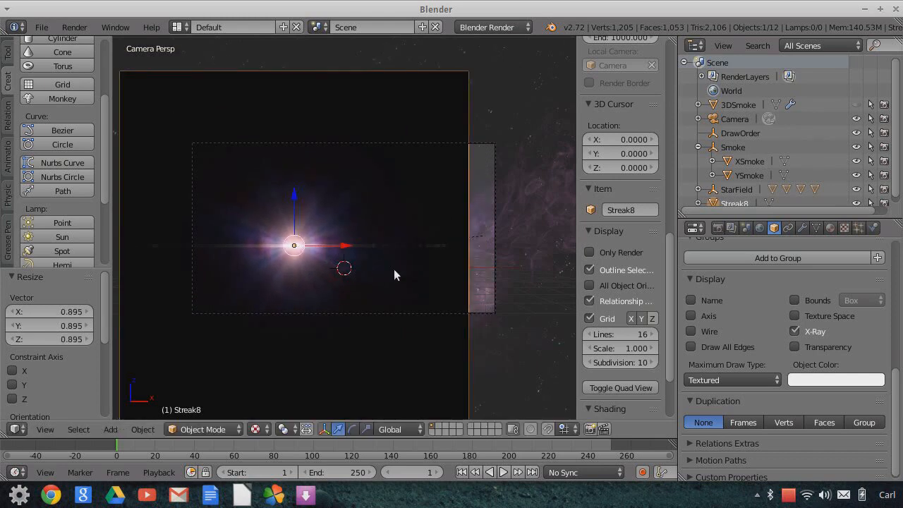
pyautogui.press('s')
pyautogui.click(398, 277)
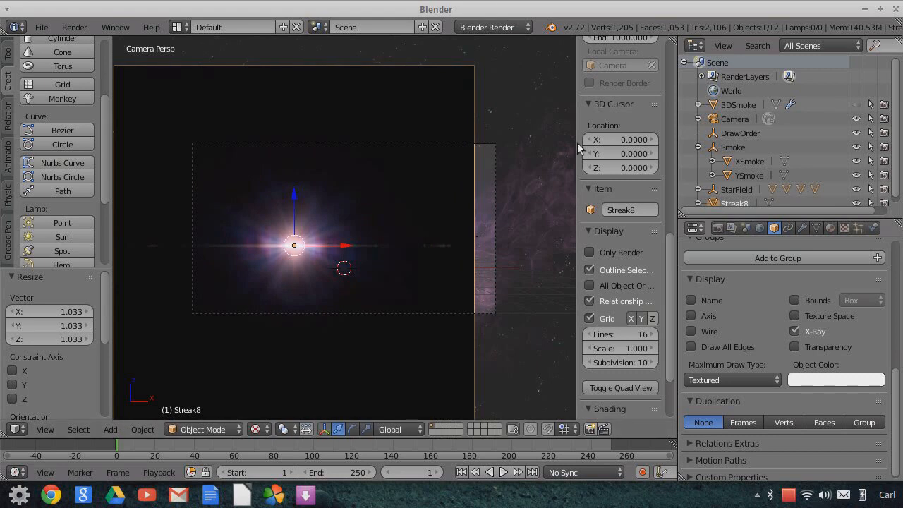
# Switch the render engine to Blender Game and set the Streak8 material's alpha blend mode to Add
pyautogui.click(511, 31)
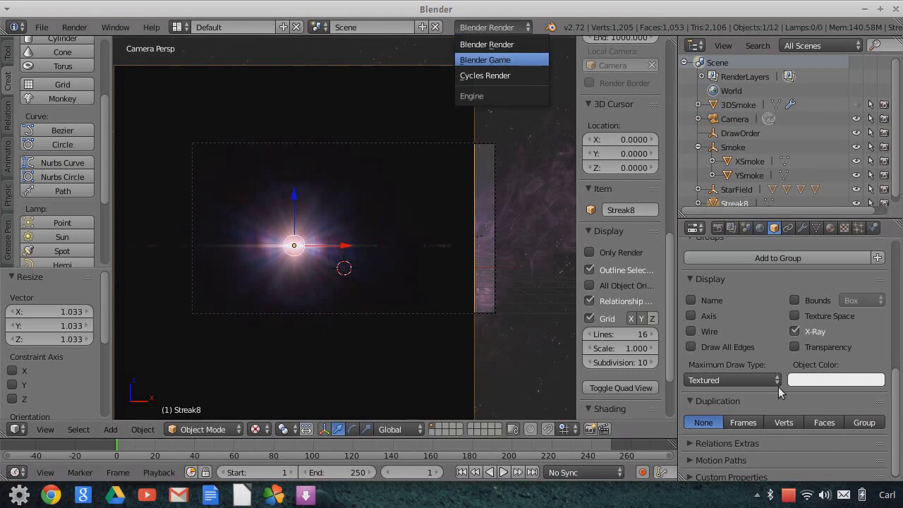
pyautogui.press('Return')
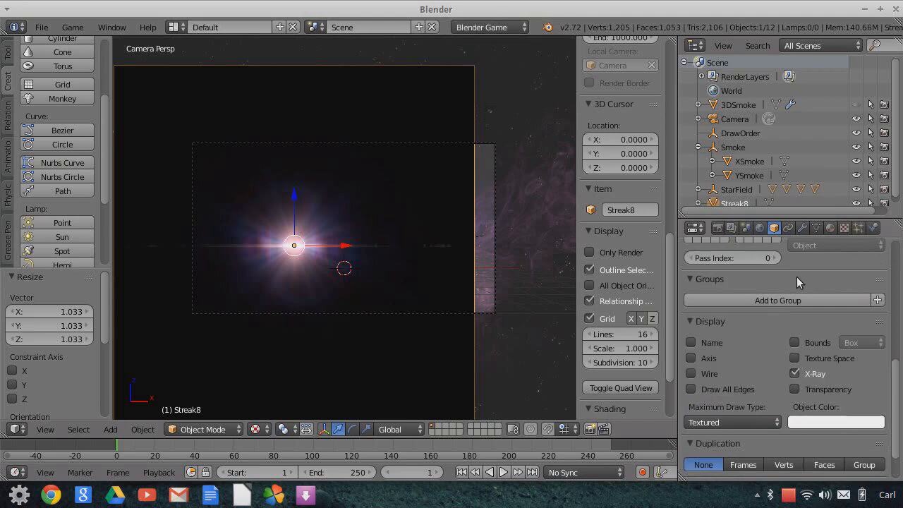
pyautogui.click(831, 228)
pyautogui.scroll(-15, 755, 399)
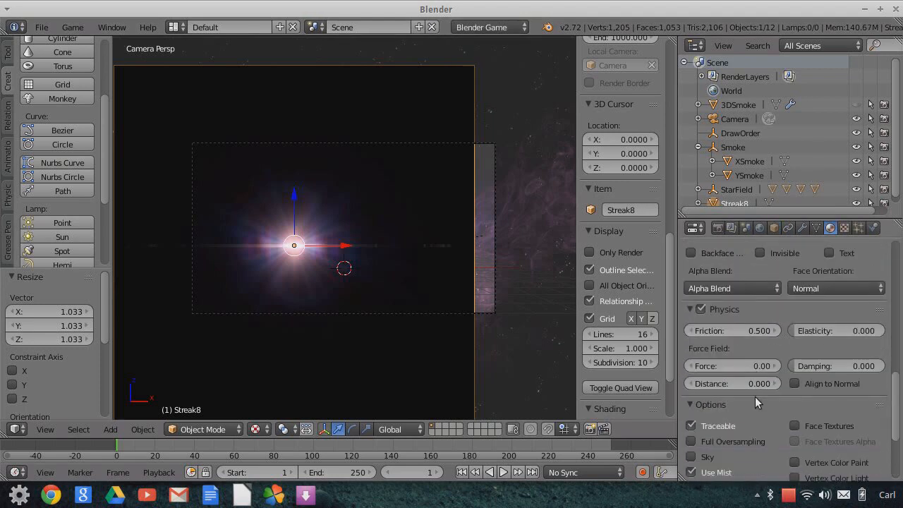
pyautogui.click(720, 292)
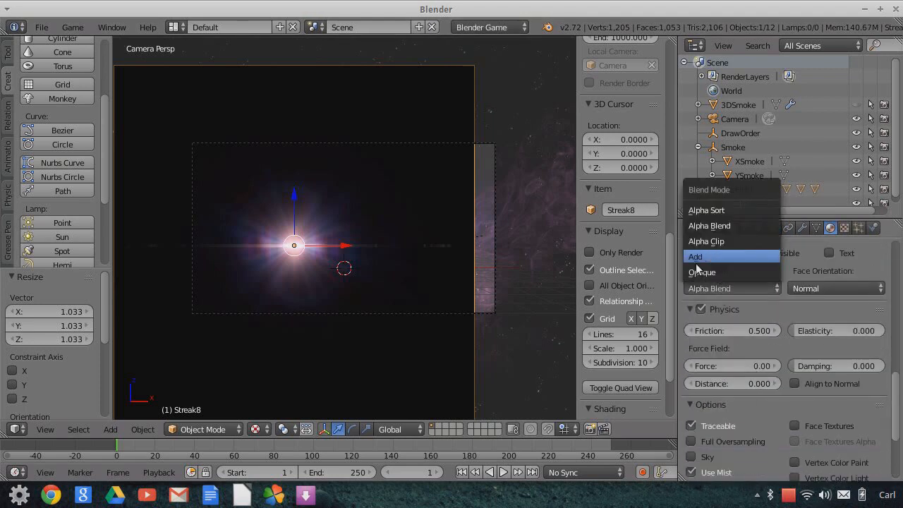
pyautogui.press('Return')
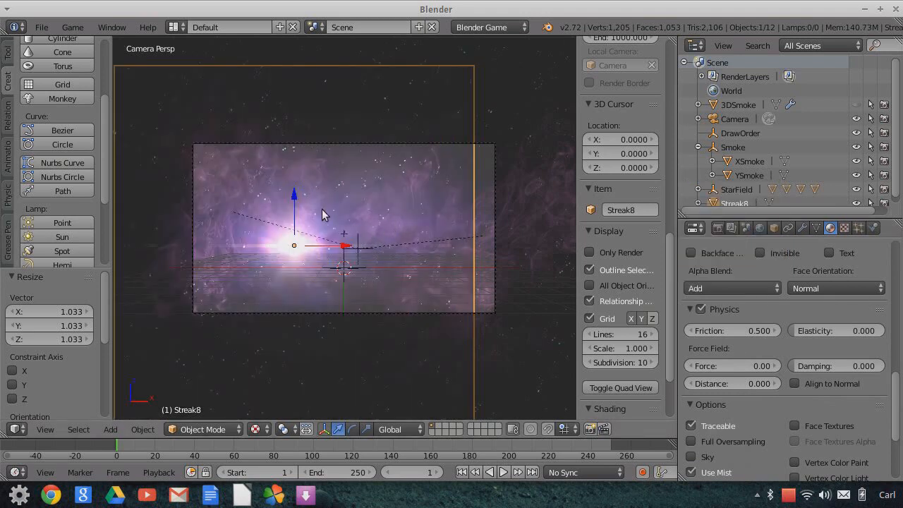
# Shift Streak8 about 3 left along X and slightly down along Z, and scale it by 0.865
pyautogui.moveTo(295, 200); pyautogui.dragTo(294, 194)
pyautogui.moveTo(353, 237)
pyautogui.mouseDown()
pyautogui.moveTo(458, 254)
pyautogui.moveTo(344, 263)
pyautogui.mouseUp()
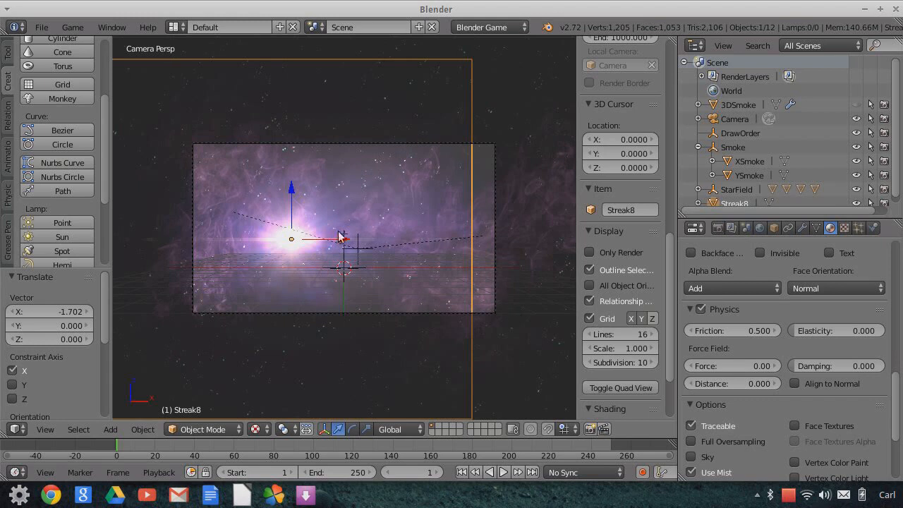
pyautogui.moveTo(292, 189); pyautogui.dragTo(288, 257)
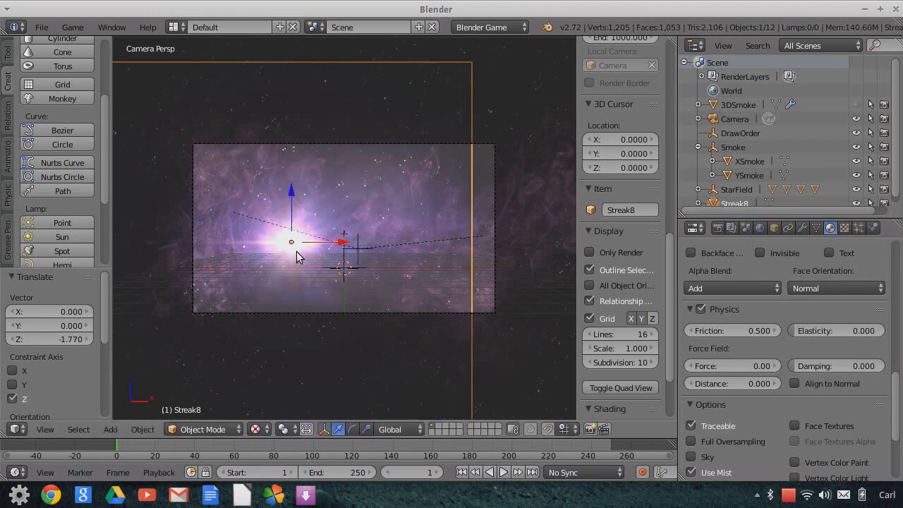
pyautogui.moveTo(292, 196)
pyautogui.mouseDown()
pyautogui.moveTo(292, 162)
pyautogui.moveTo(301, 208)
pyautogui.mouseUp()
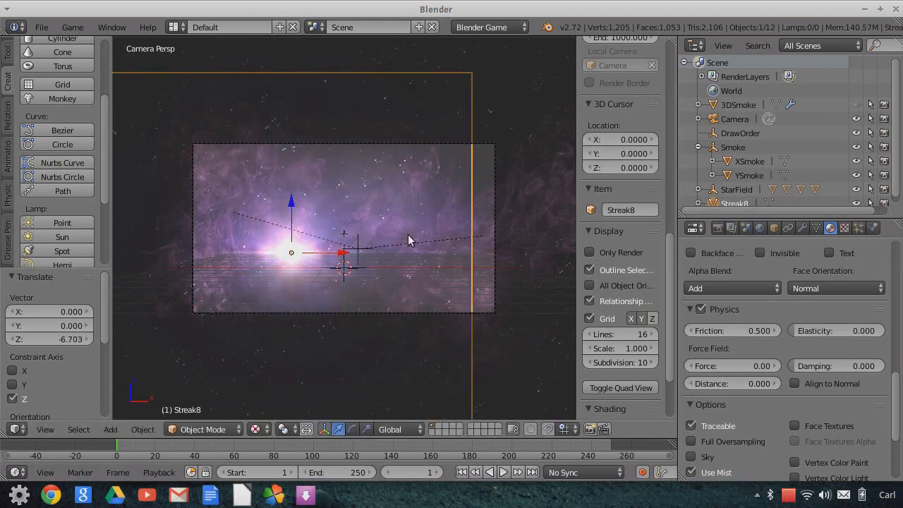
pyautogui.moveTo(342, 252); pyautogui.dragTo(332, 255)
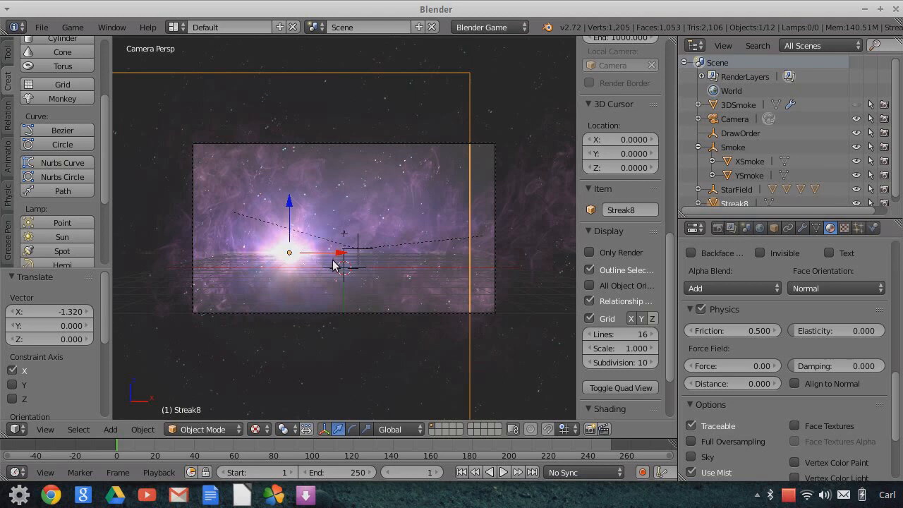
pyautogui.press('s')
pyautogui.click(338, 294)
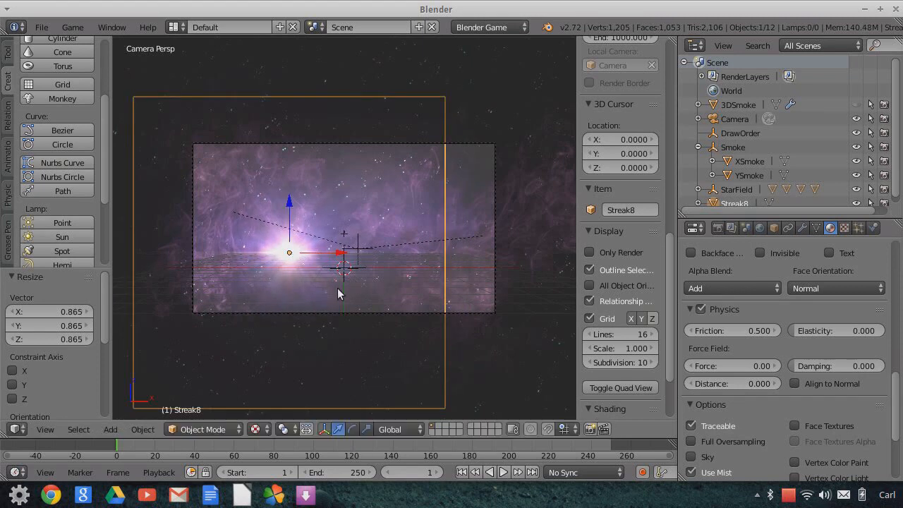
# Turn on Only Render, unhide 3DSmoke, select the Camera, and check the flare among the smoke from an orbited angle and the camera view
pyautogui.click(590, 252)
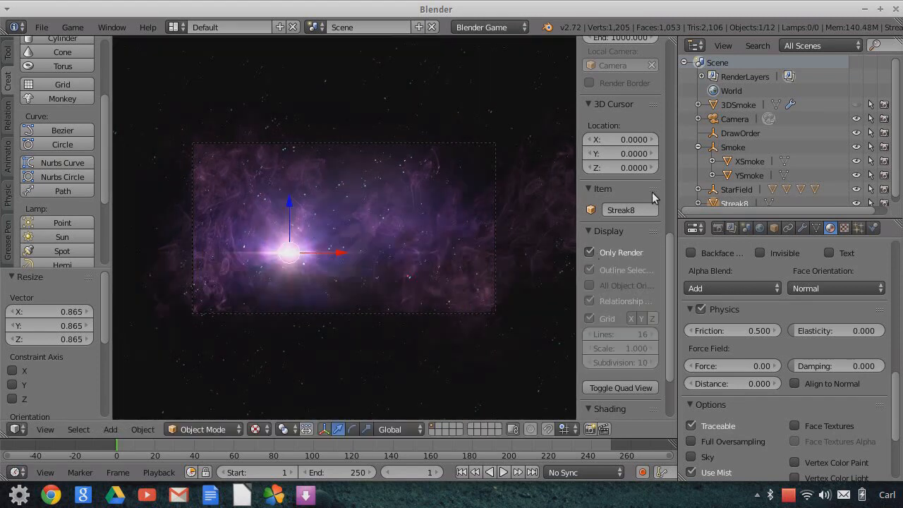
pyautogui.click(720, 120)
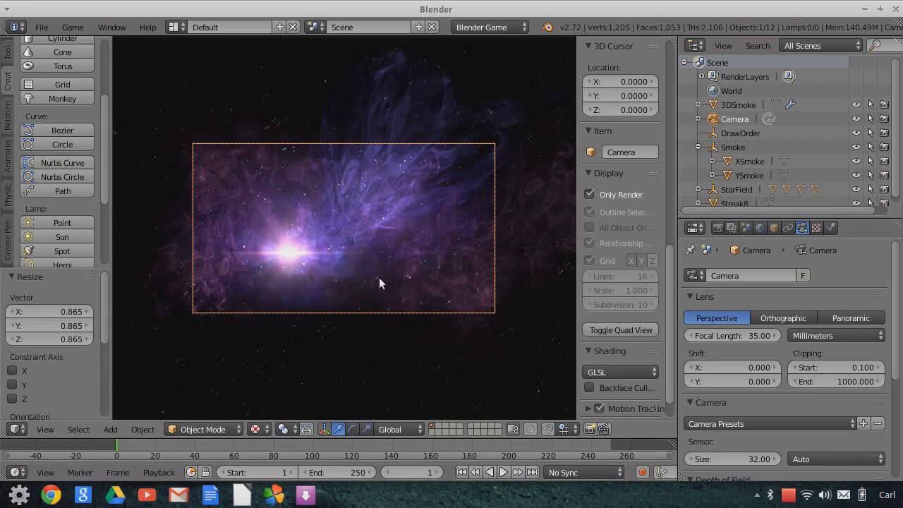
pyautogui.scroll(2, 400, 294)
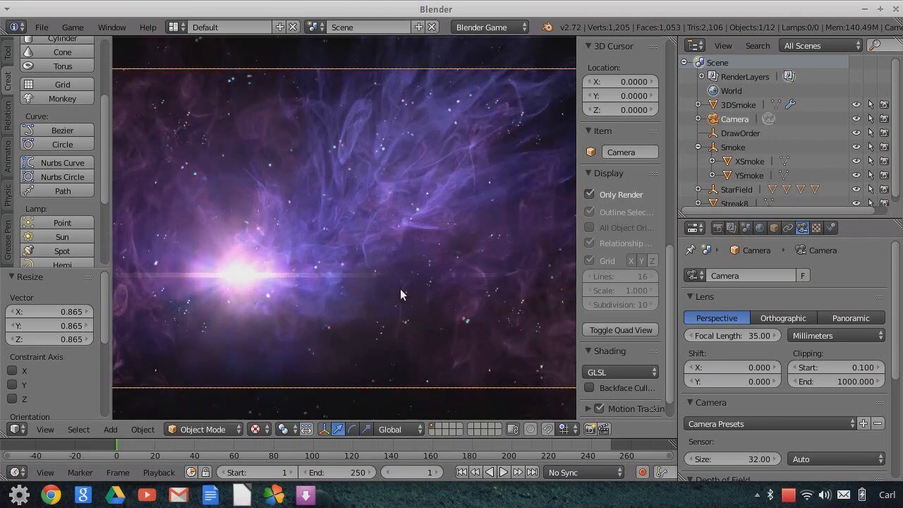
pyautogui.scroll(-1, 400, 295)
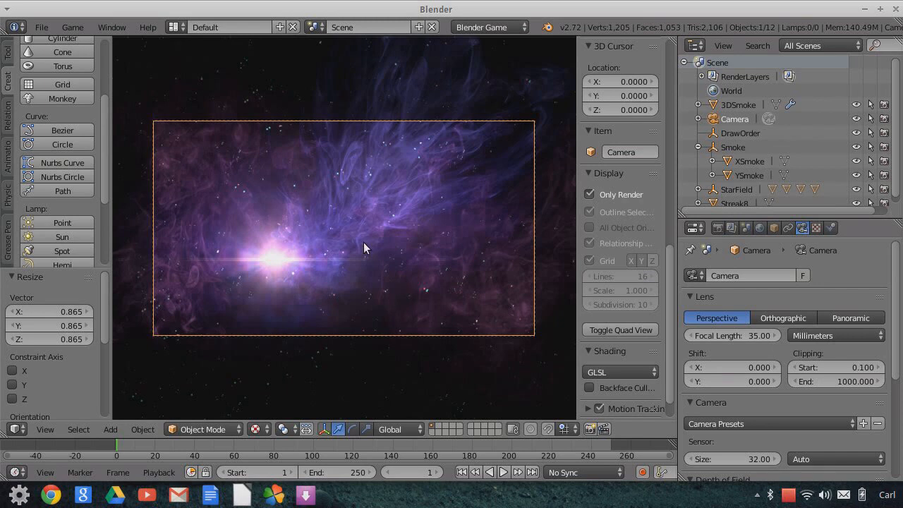
pyautogui.moveTo(367, 240); pyautogui.dragTo(416, 230, button='middle')
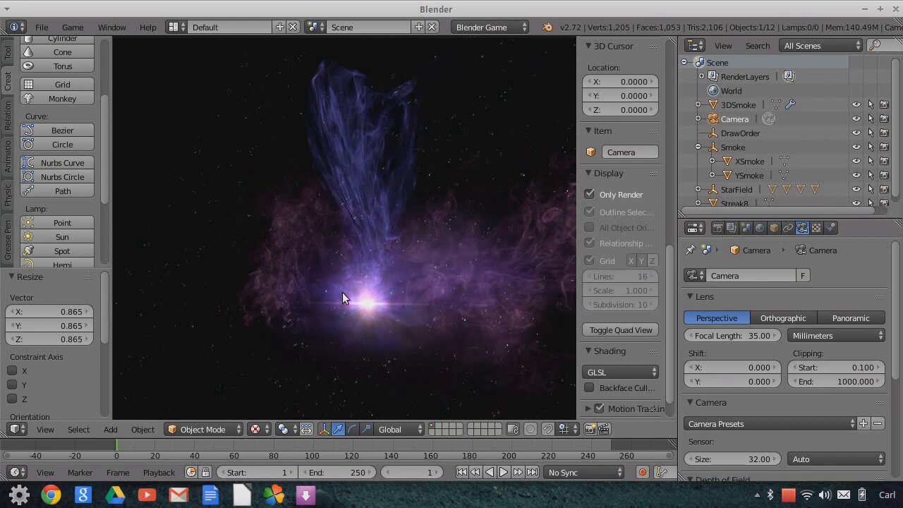
pyautogui.click(45, 429)
pyautogui.click(76, 378)
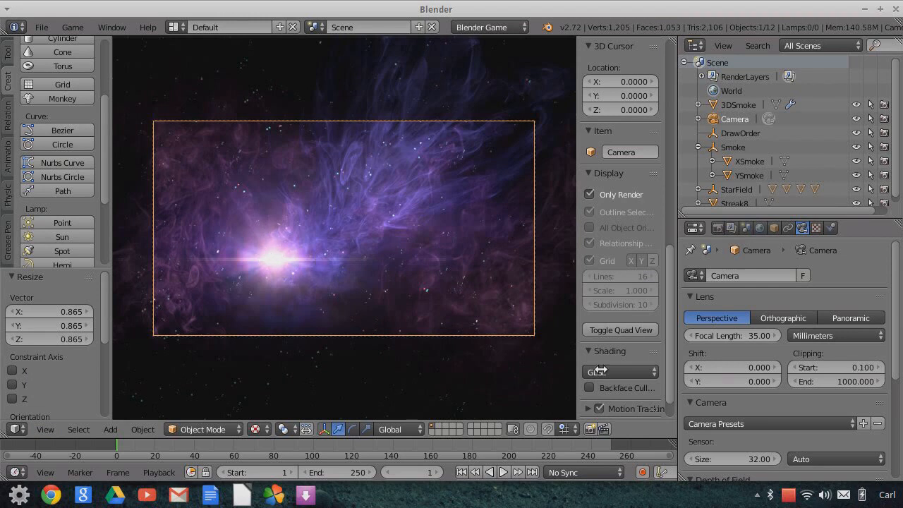
# Switch to the media player, watch the flare in NebulaeProject0001-0120.avi as a reference, and return to Blender
pyautogui.click(759, 496)
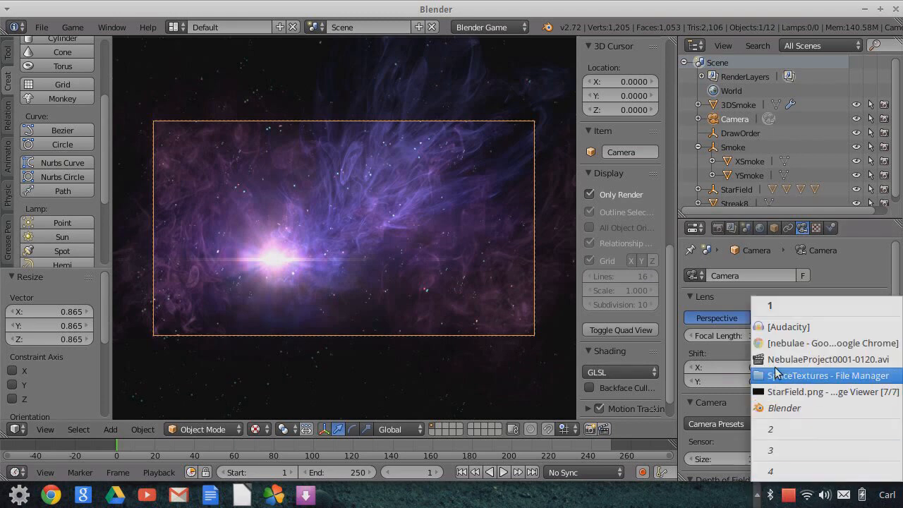
pyautogui.click(828, 359)
pyautogui.click(47, 350)
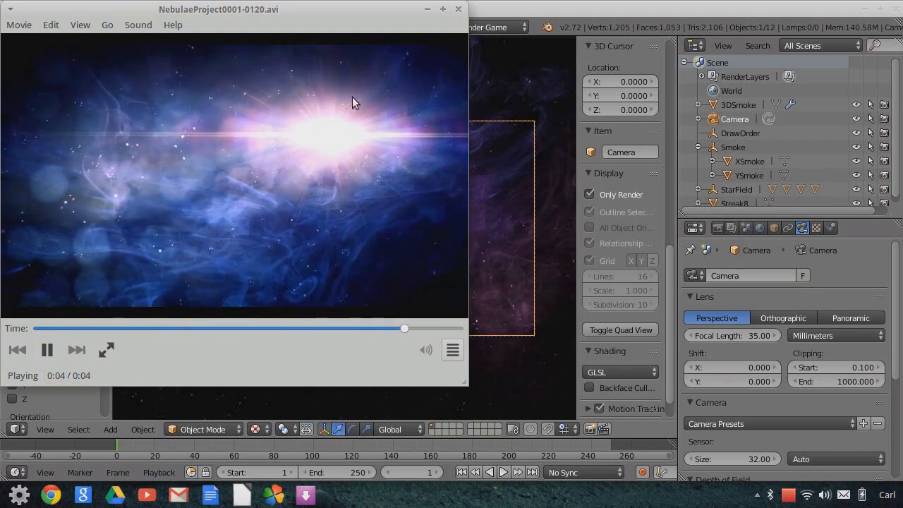
pyautogui.click(45, 349)
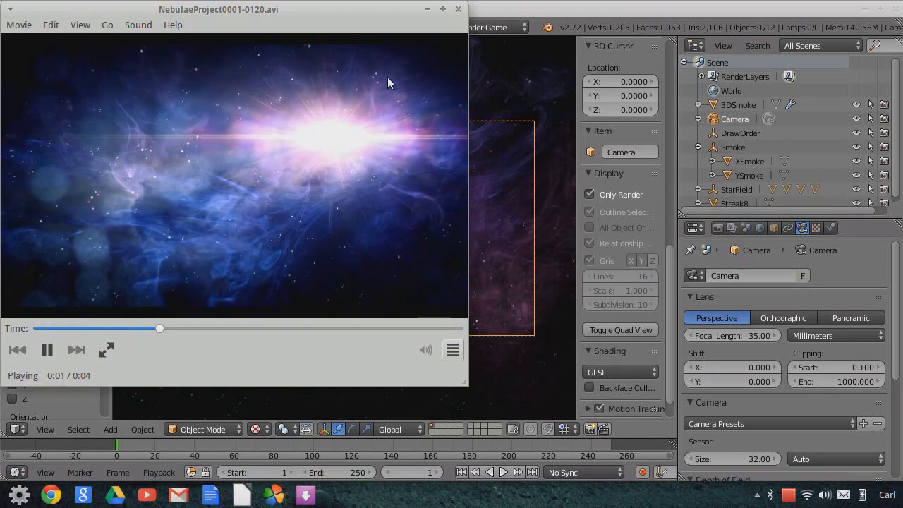
pyautogui.click(50, 350)
pyautogui.click(537, 10)
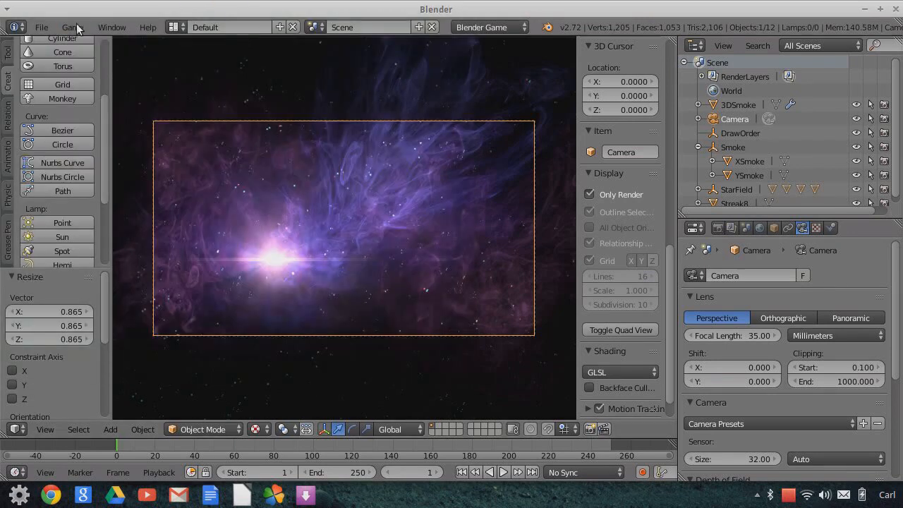
# Import Glimmer2.png from the LensFlareRigElements folder as an image plane, with the render engine set to Blender Render
pyautogui.click(42, 27)
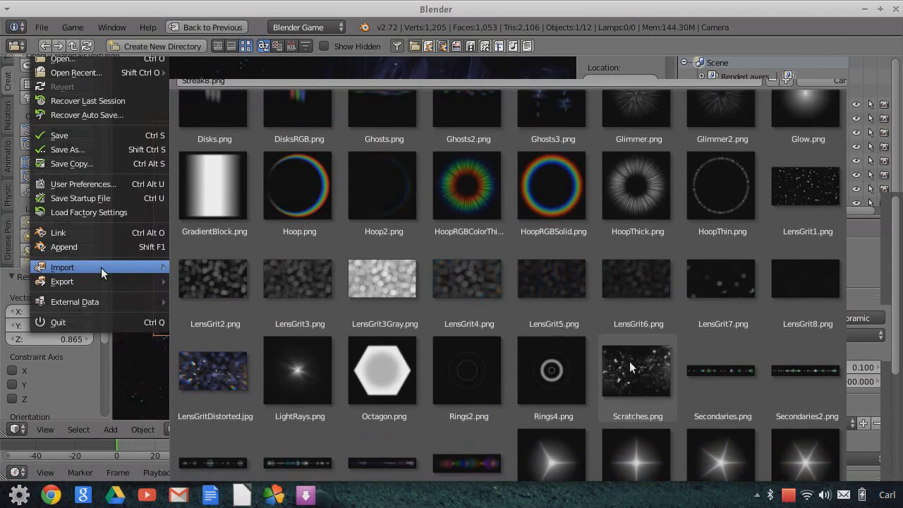
pyautogui.scroll(3, 628, 369)
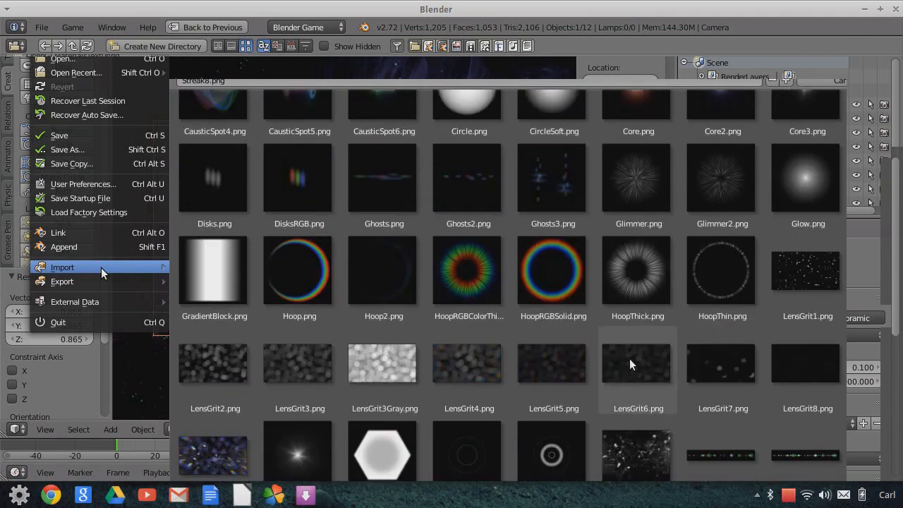
pyautogui.click(721, 185)
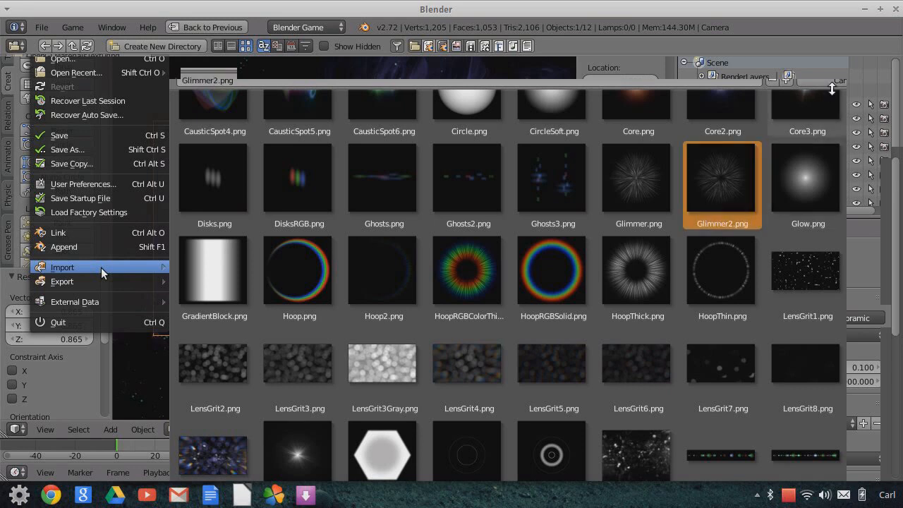
pyautogui.click(338, 27)
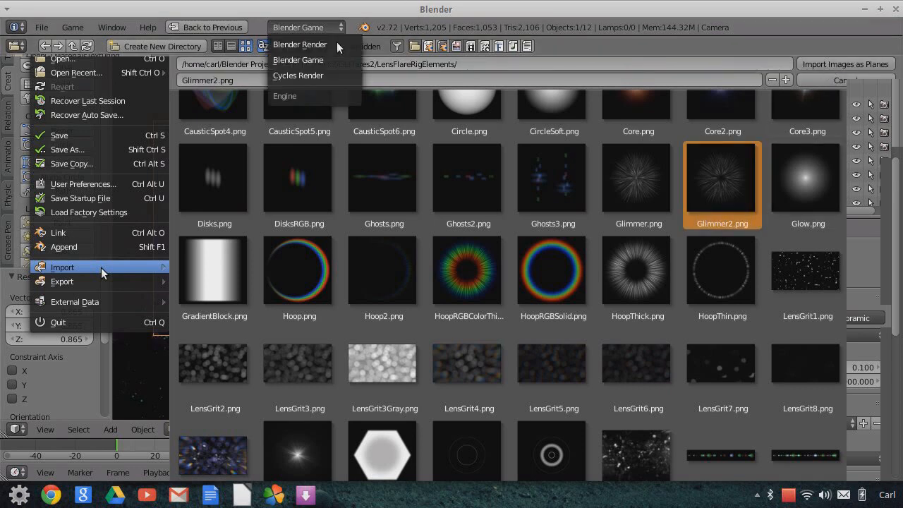
pyautogui.click(344, 42)
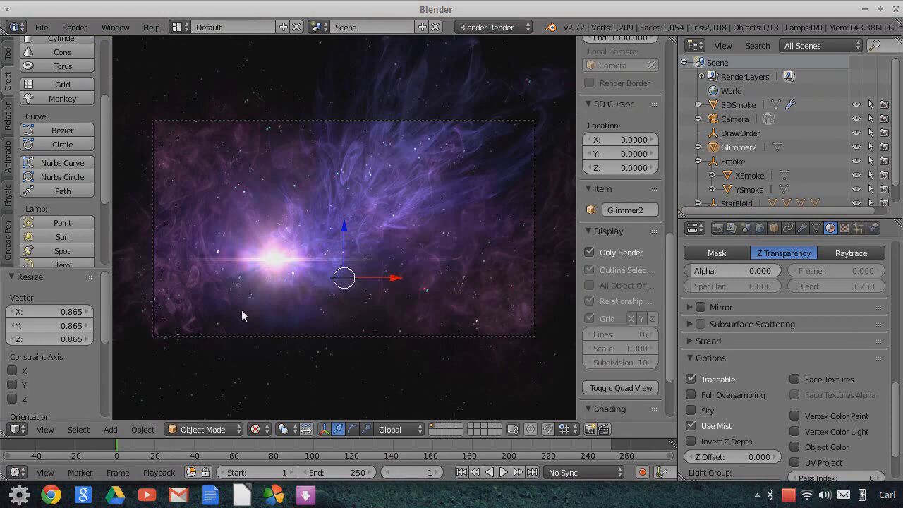
# Rotate the Glimmer2 plane 90° about the X axis and enlarge it twice, by about 3.551 and then 5.055
pyautogui.write('rx90')
pyautogui.press('Return')
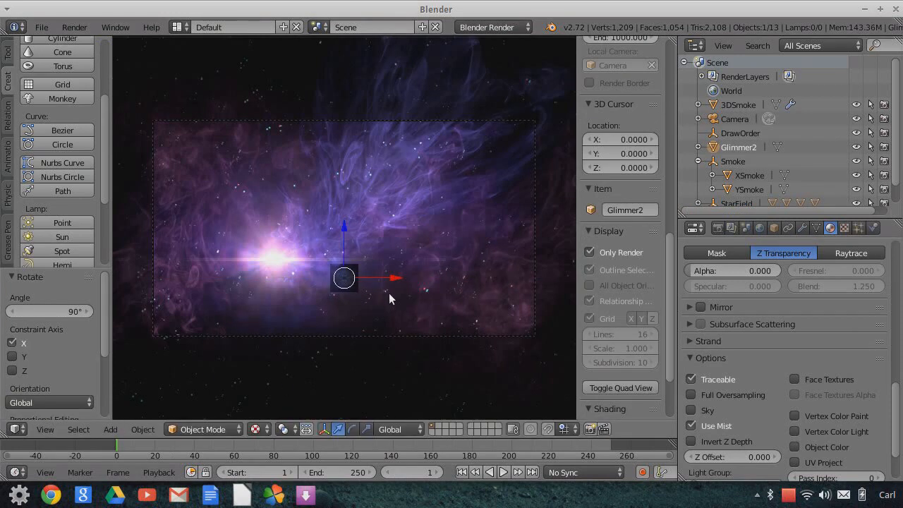
pyautogui.press('s')
pyautogui.click(508, 350)
pyautogui.press('s')
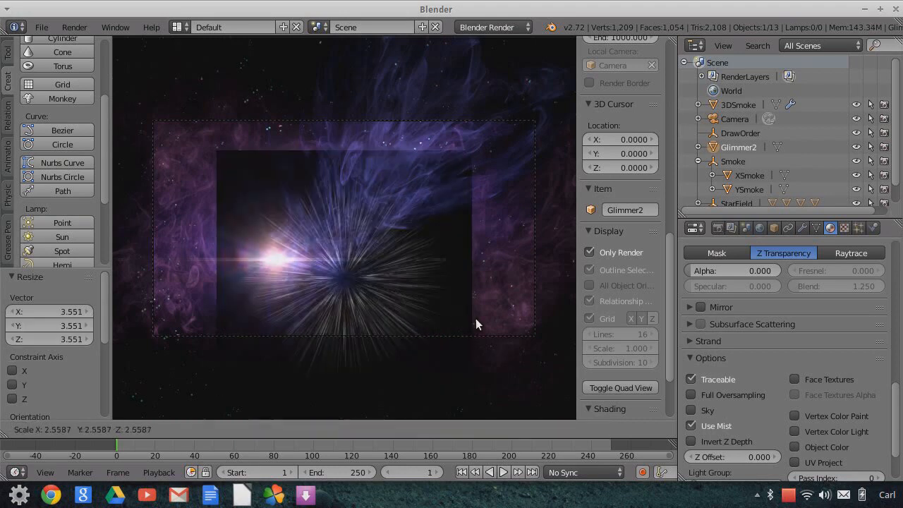
pyautogui.click(498, 328)
# Switch the render engine to Blender Game and set the Glimmer2 material's Alpha Blend to Add
pyautogui.scroll(-3, 830, 390)
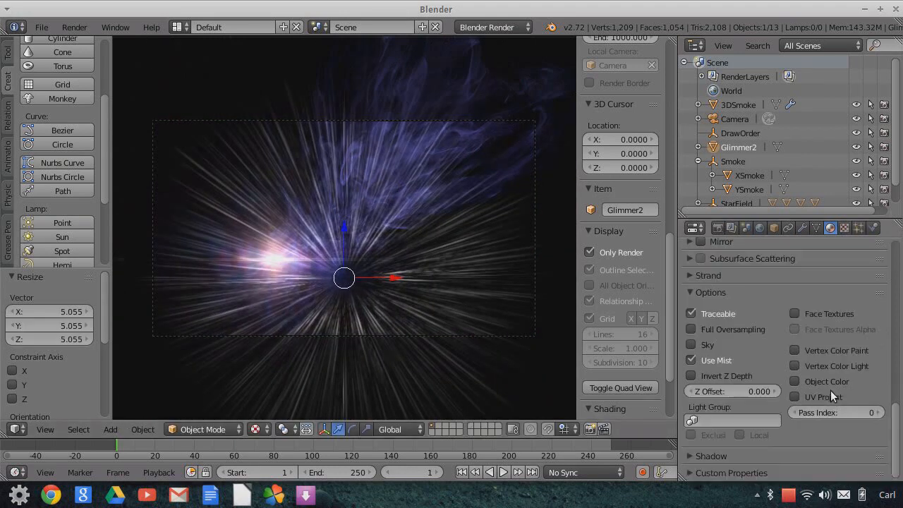
pyautogui.scroll(4, 734, 319)
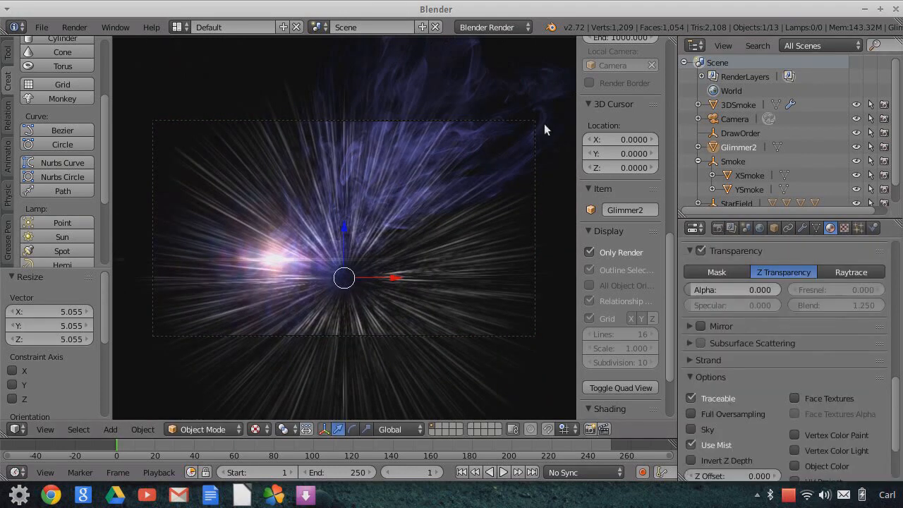
pyautogui.click(507, 28)
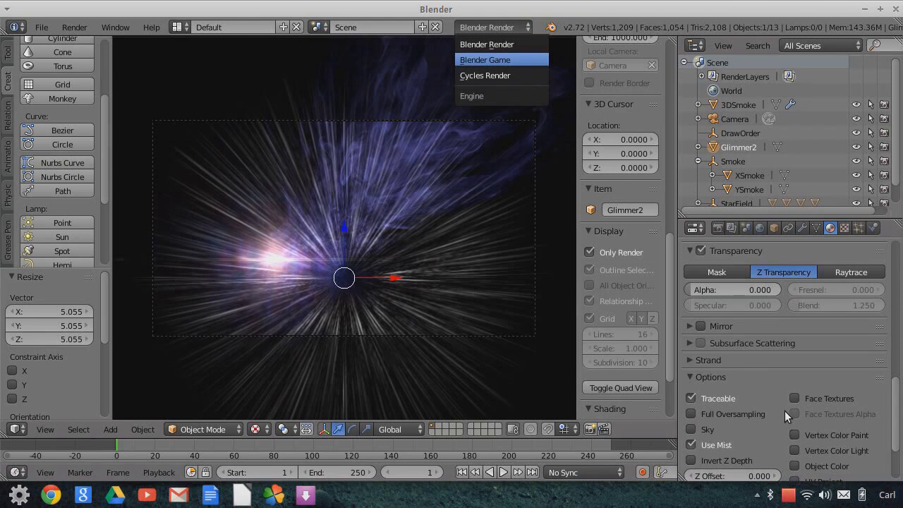
pyautogui.press('Return')
pyautogui.scroll(-1, 760, 392)
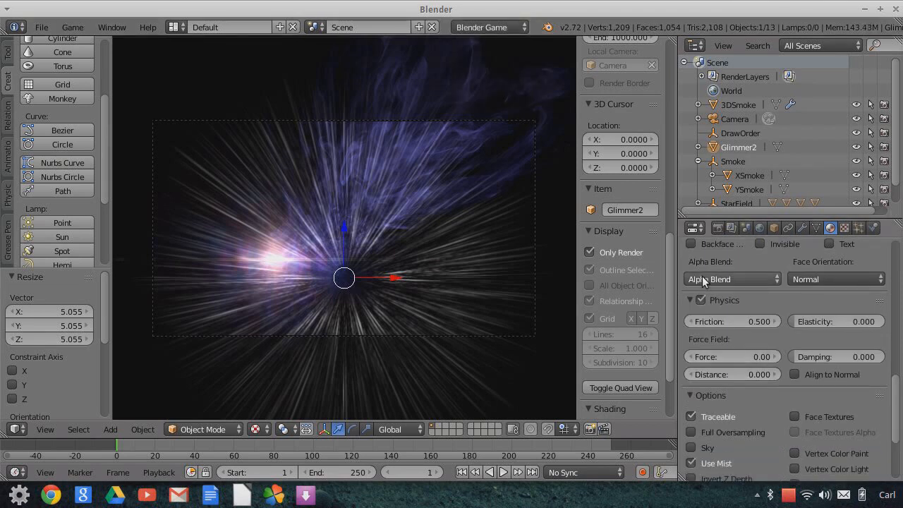
pyautogui.click(709, 278)
pyautogui.press('Return')
pyautogui.click(844, 228)
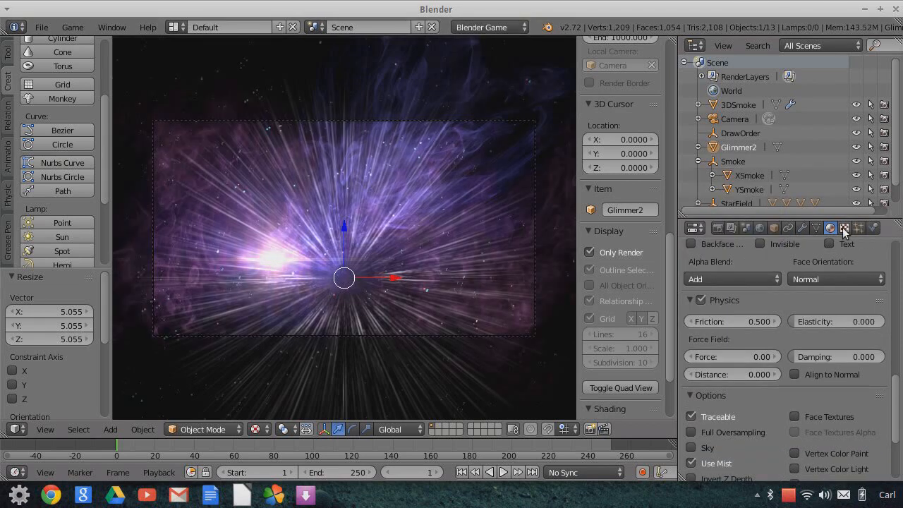
pyautogui.scroll(-12, 798, 428)
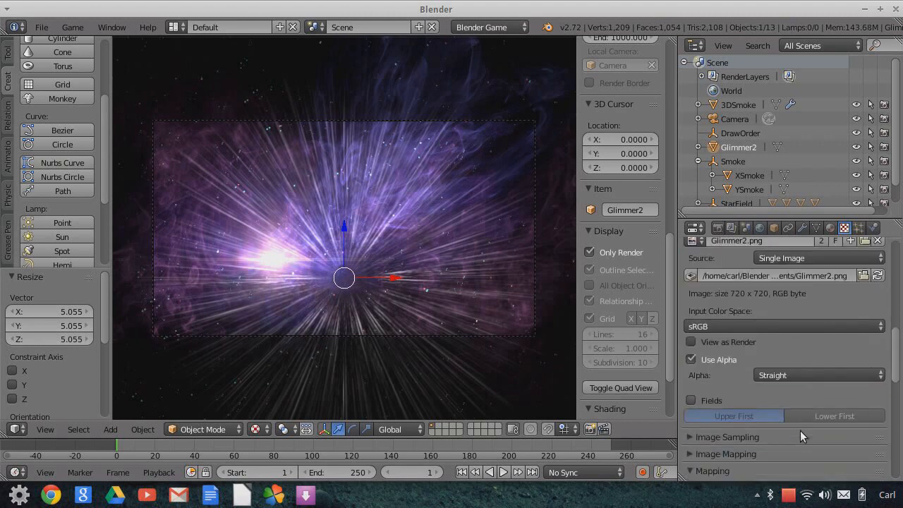
pyautogui.scroll(-3, 768, 429)
pyautogui.scroll(-3, 729, 433)
pyautogui.click(741, 458)
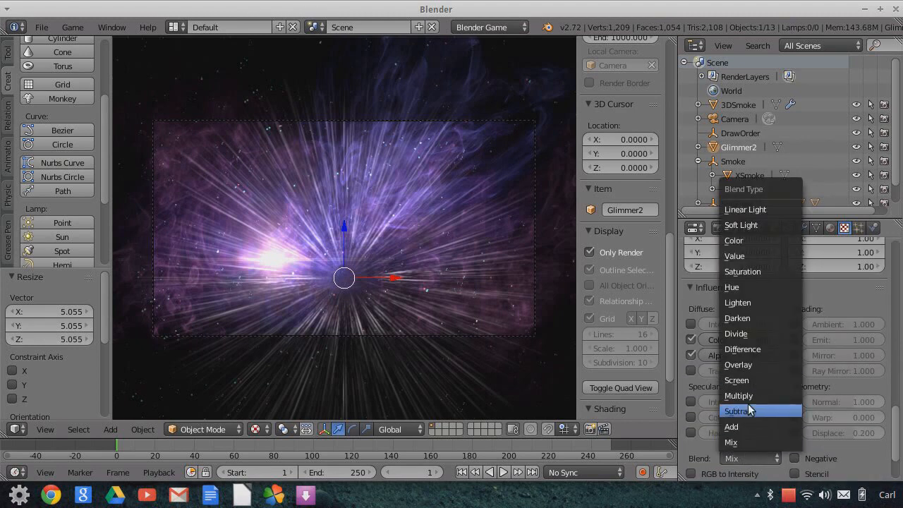
# Set Glimmer2's diffuse intensity to 1.000, tint its diffuse color orange and darken it to brown
pyautogui.click(831, 227)
pyautogui.scroll(12, 795, 348)
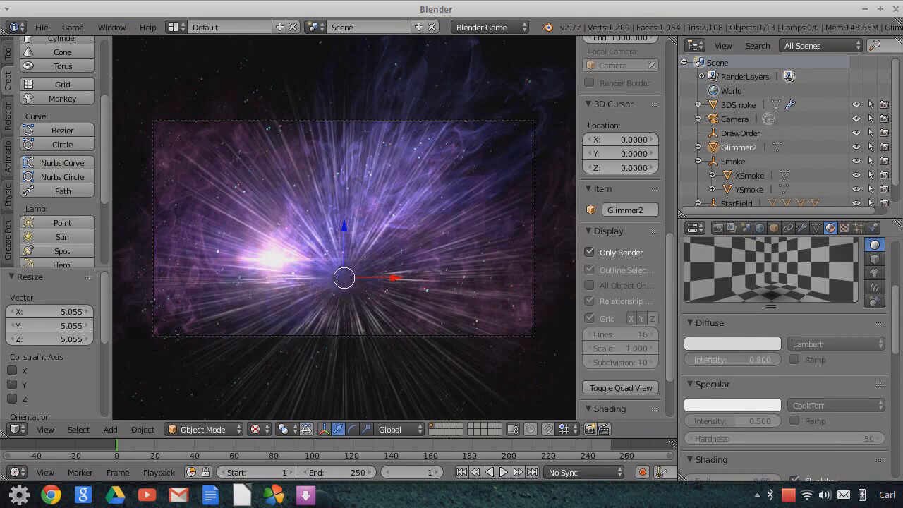
pyautogui.click(743, 344)
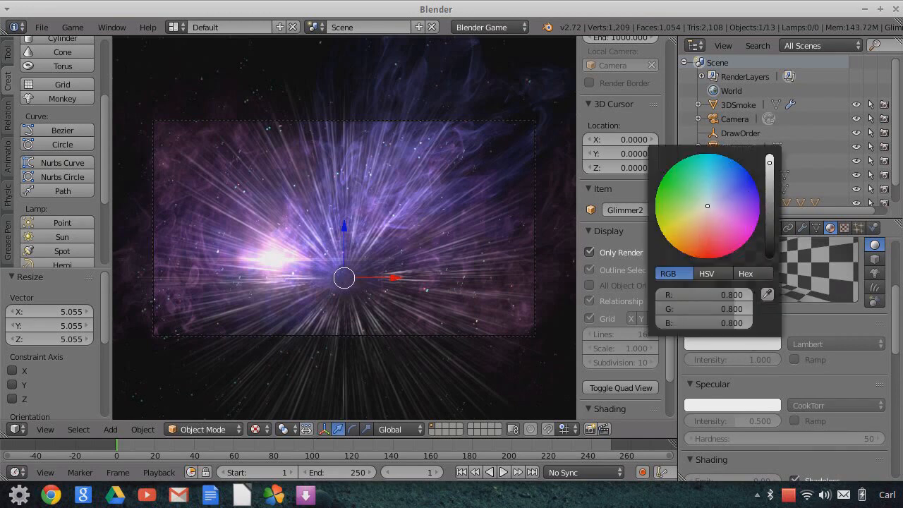
pyautogui.moveTo(708, 205); pyautogui.dragTo(697, 225)
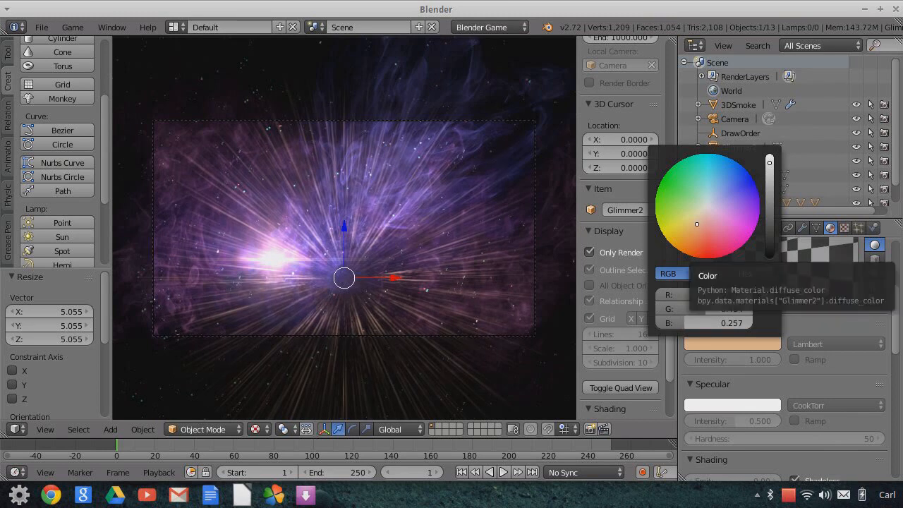
pyautogui.moveTo(697, 224); pyautogui.dragTo(696, 236)
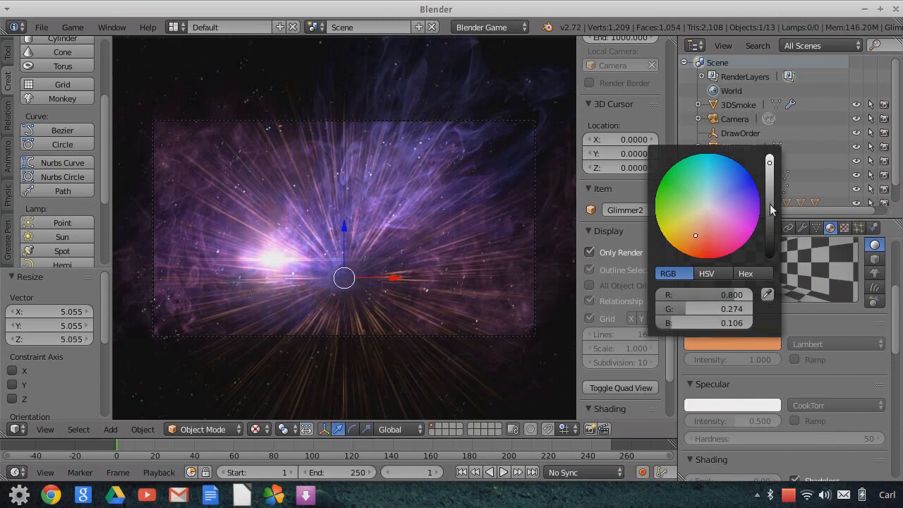
pyautogui.moveTo(770, 163); pyautogui.dragTo(768, 225)
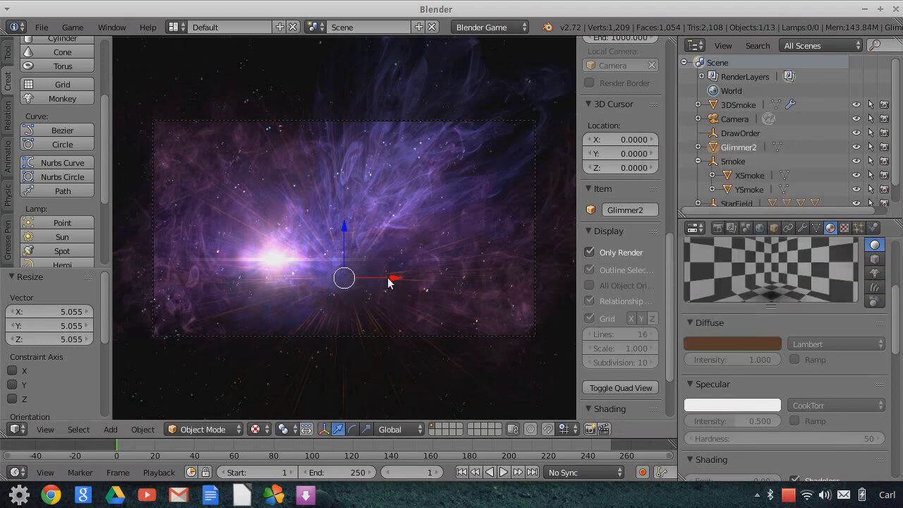
# Shift Glimmer2 about 3.42 along negative X toward the star flare
pyautogui.moveTo(395, 280); pyautogui.dragTo(296, 272)
pyautogui.moveTo(413, 205); pyautogui.dragTo(342, 249, button='middle')
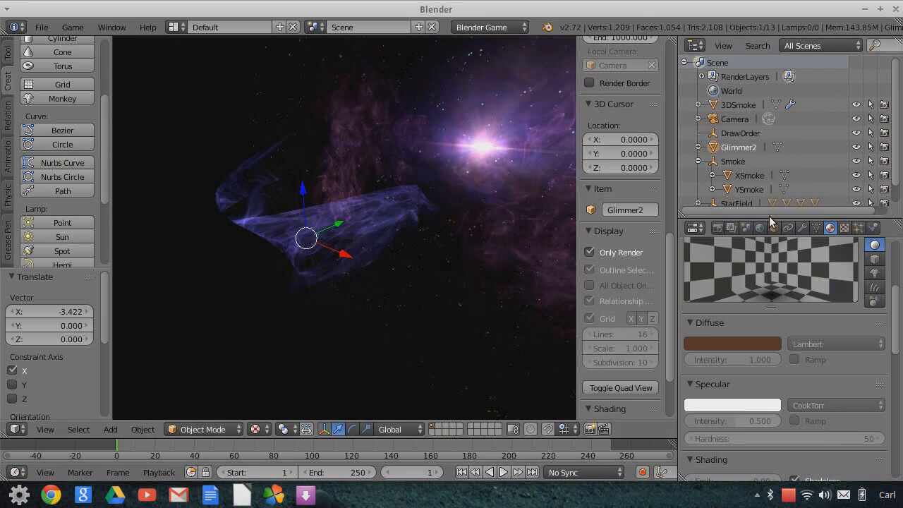
# Snap the 3D cursor to Streak8 and snap Glimmer2 to the cursor so both flare planes share one position
pyautogui.moveTo(770, 217); pyautogui.dragTo(772, 339)
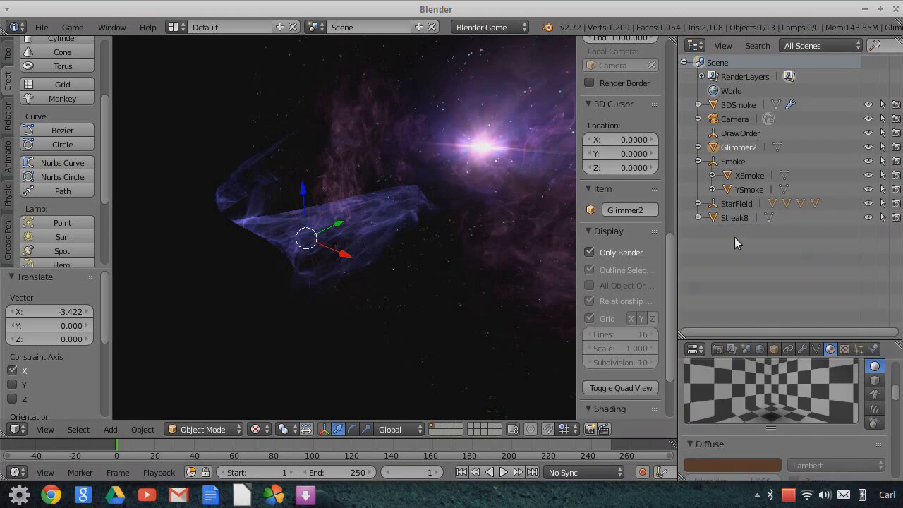
pyautogui.click(734, 218)
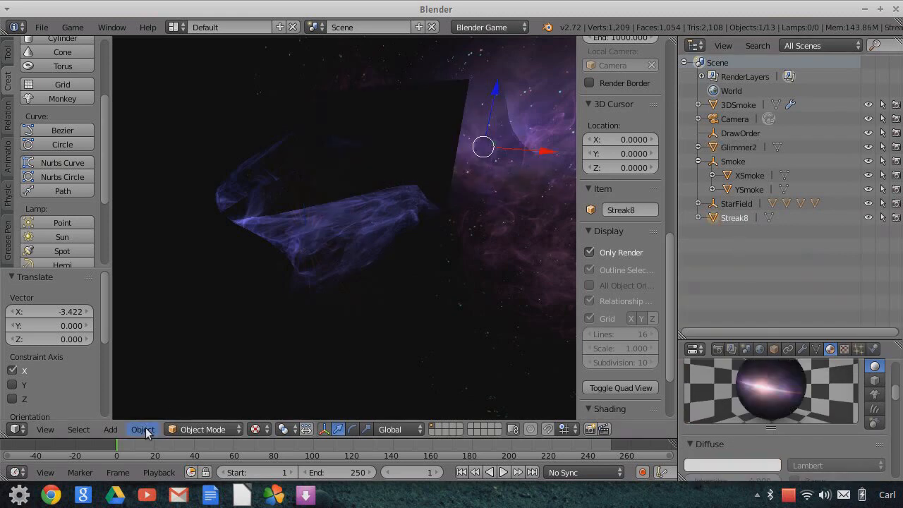
pyautogui.click(142, 429)
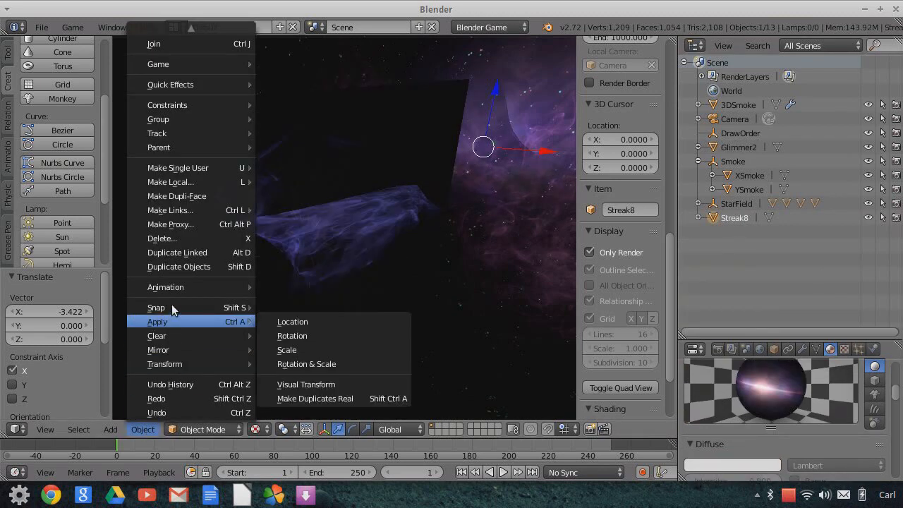
pyautogui.moveTo(210, 309)
pyautogui.click(352, 353)
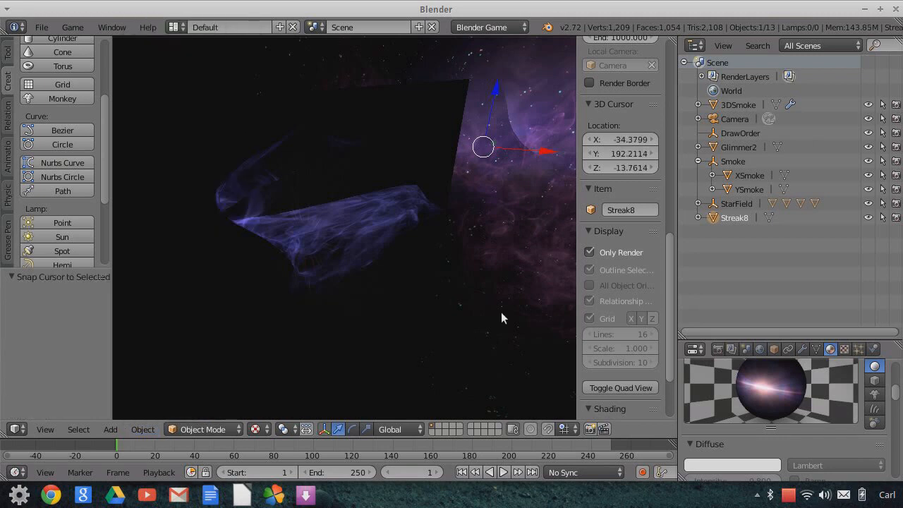
pyautogui.click(731, 147)
pyautogui.click(143, 429)
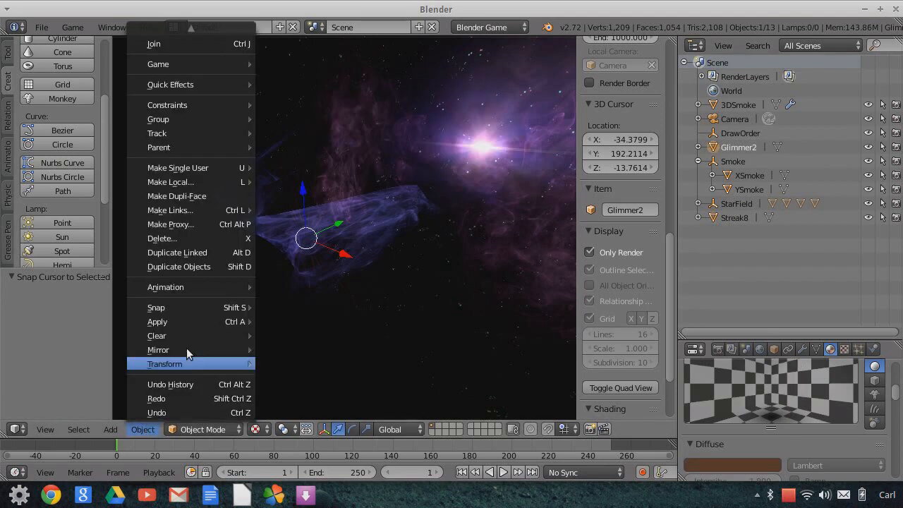
pyautogui.moveTo(179, 308)
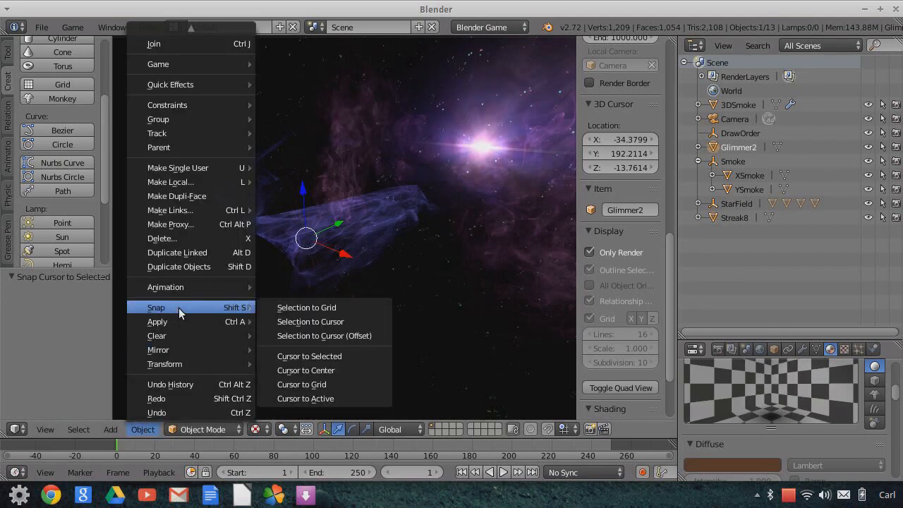
pyautogui.click(331, 322)
# Move Glimmer2 about 2.7 along negative Y, in front of Streak8, and return to the camera view
pyautogui.scroll(-3, 492, 212)
pyautogui.moveTo(492, 212); pyautogui.dragTo(538, 242, button='middle')
pyautogui.scroll(-5, 537, 195)
pyautogui.scroll(-4, 552, 203)
pyautogui.scroll(-3, 557, 306)
pyautogui.moveTo(557, 306); pyautogui.dragTo(495, 273, button='middle')
pyautogui.moveTo(494, 265); pyautogui.dragTo(489, 292)
pyautogui.moveTo(554, 287); pyautogui.dragTo(553, 288, button='middle')
pyautogui.moveTo(562, 282); pyautogui.dragTo(556, 289)
pyautogui.moveTo(545, 293); pyautogui.dragTo(528, 288, button='middle')
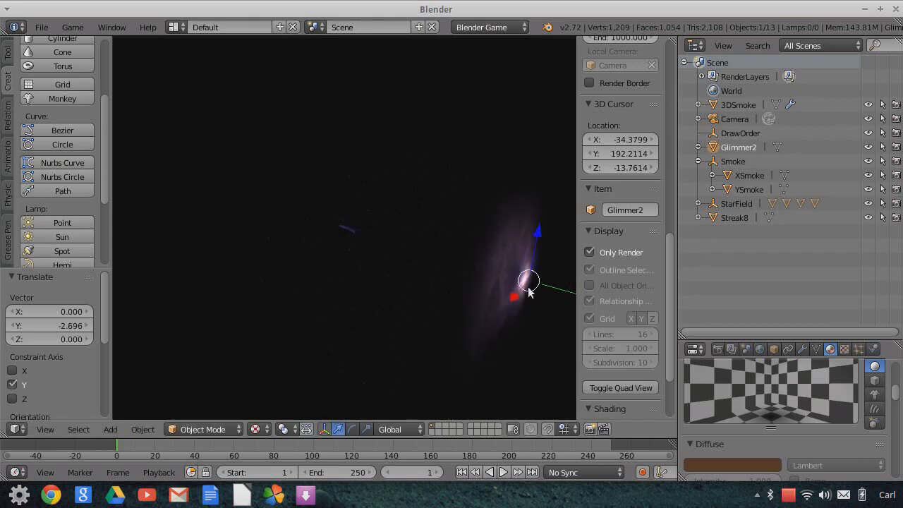
pyautogui.click(45, 429)
pyautogui.click(105, 378)
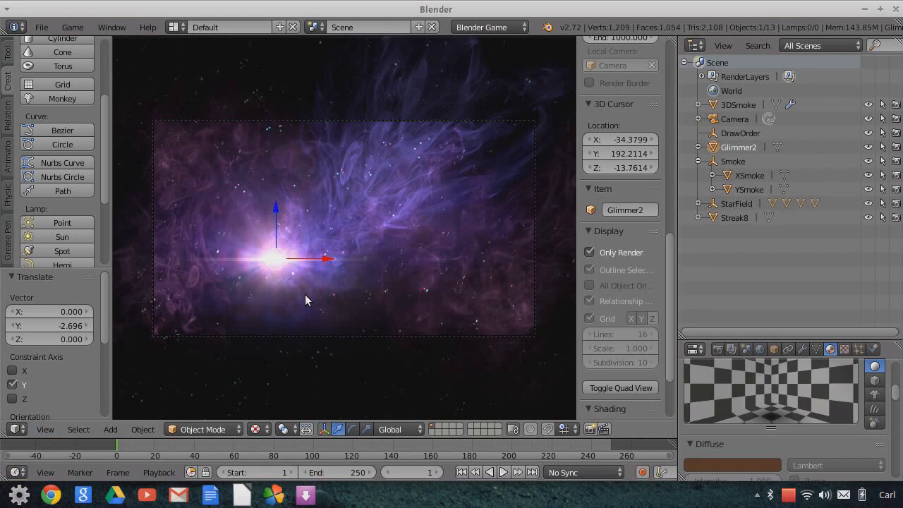
# Hide Streak8 and 3DSmoke in the viewport and scale Glimmer2 up by about 3.584
pyautogui.click(868, 217)
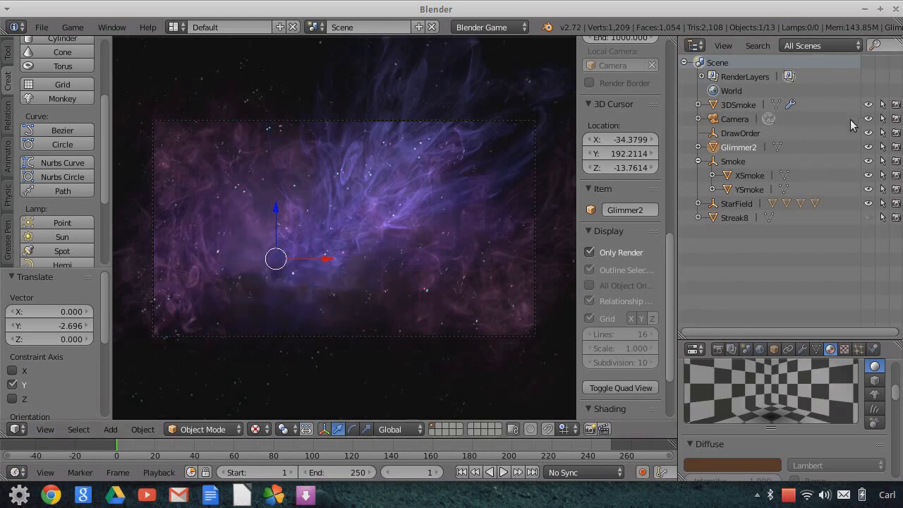
pyautogui.click(867, 105)
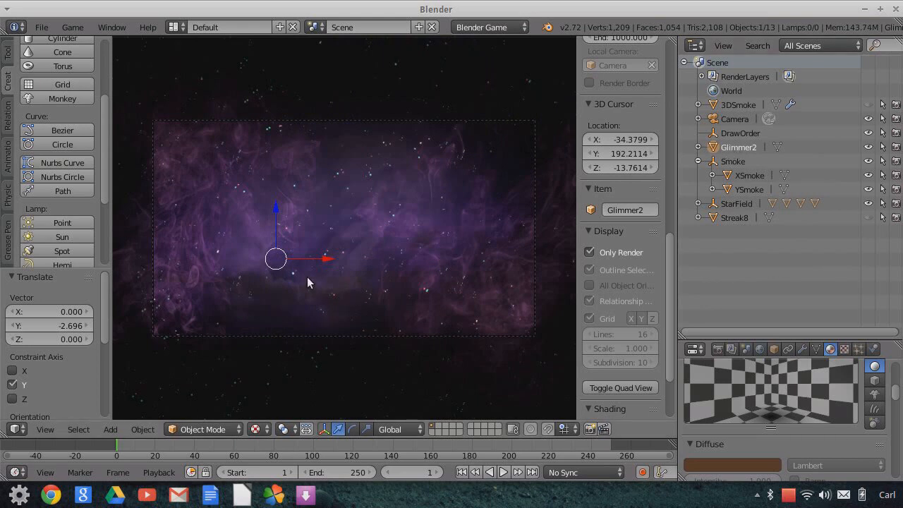
pyautogui.press('s')
pyautogui.click(387, 332)
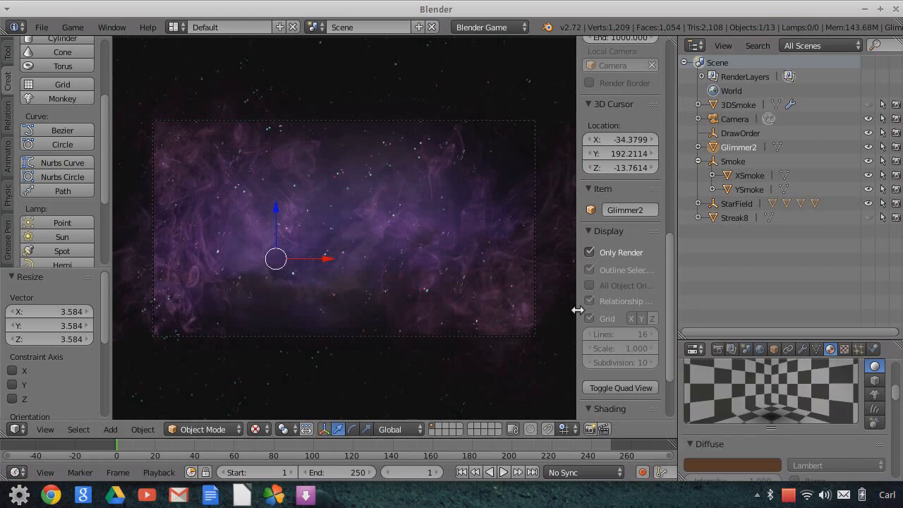
# Turn off Only Render, scale Glimmer2 by about 1.618, select the Camera and turn Only Render back on
pyautogui.click(590, 252)
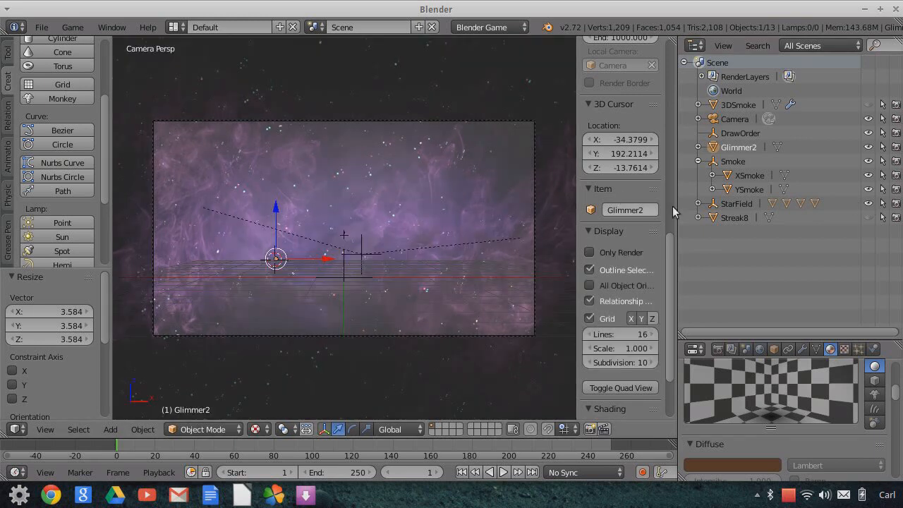
pyautogui.press('s')
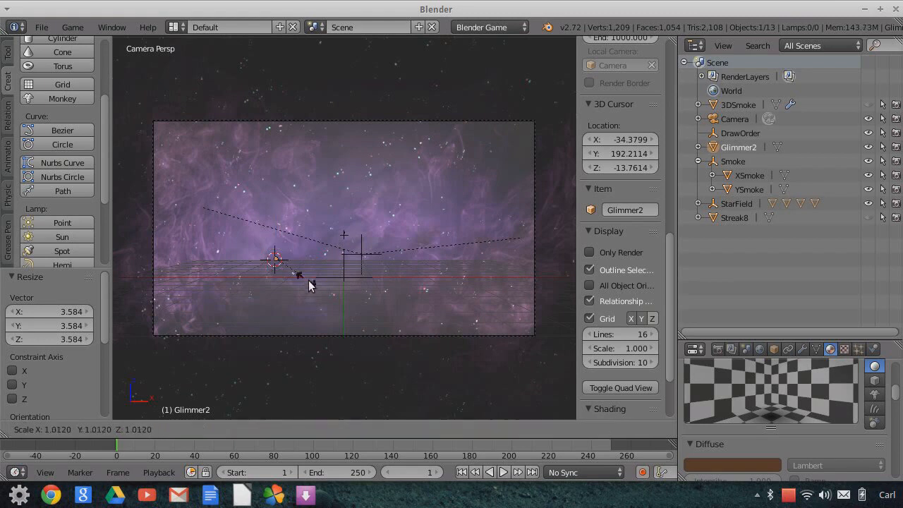
pyautogui.click(312, 288)
pyautogui.click(716, 121)
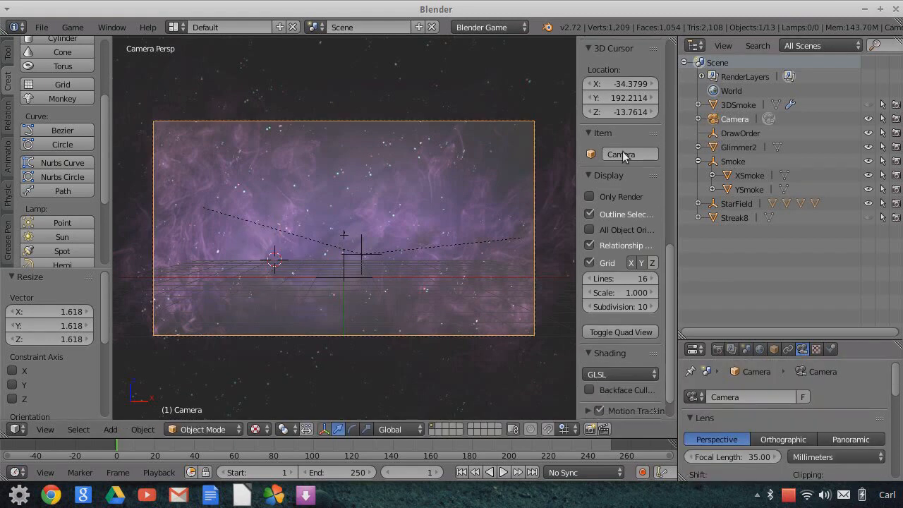
pyautogui.scroll(2, 285, 268)
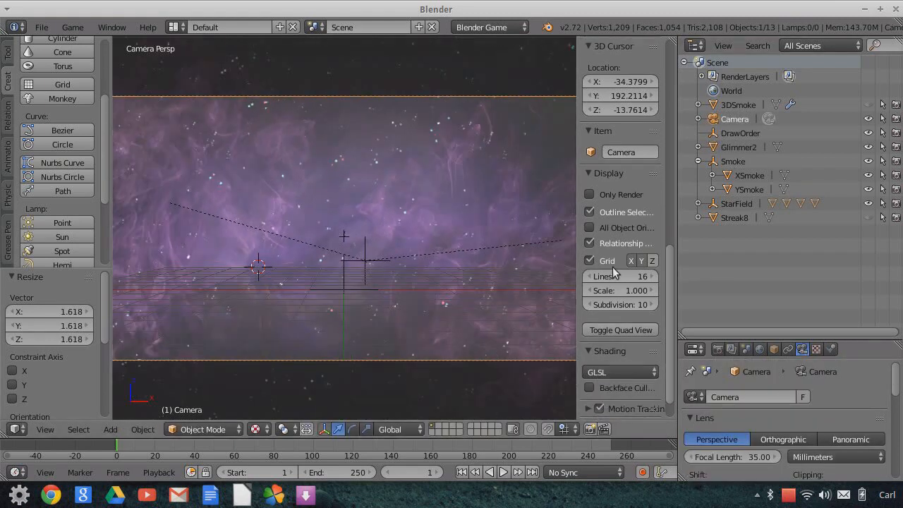
pyautogui.click(589, 194)
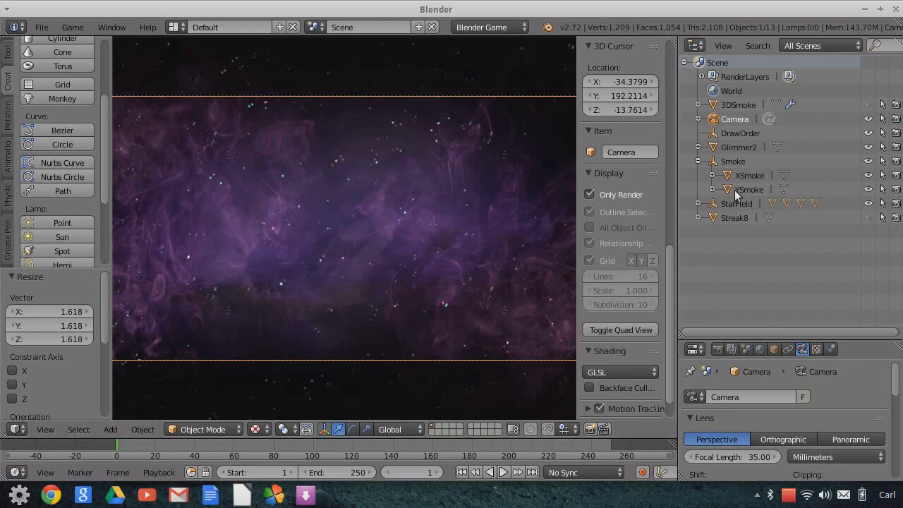
# Scale Glimmer2 by about 1.103 and check it in the camera view with the Camera selected, ending with Glimmer2 selected
pyautogui.click(714, 148)
pyautogui.press('s')
pyautogui.click(376, 329)
pyautogui.click(725, 120)
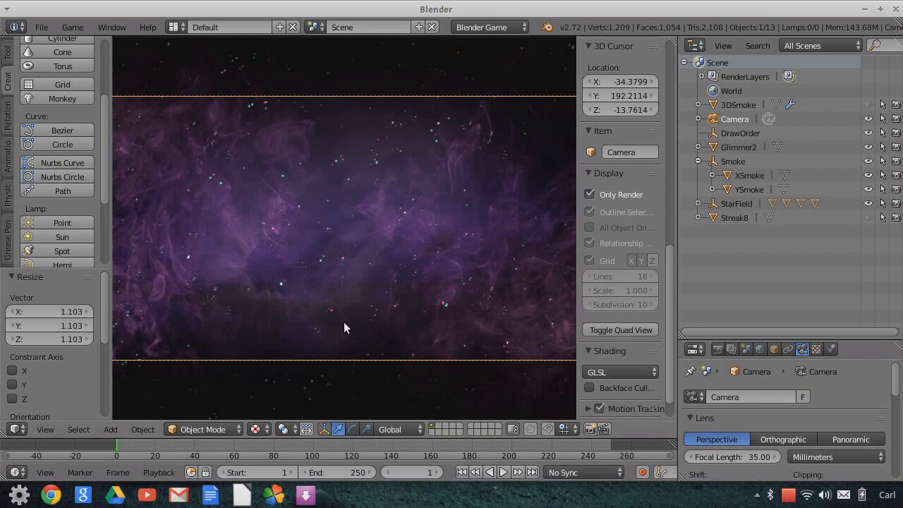
pyautogui.click(728, 150)
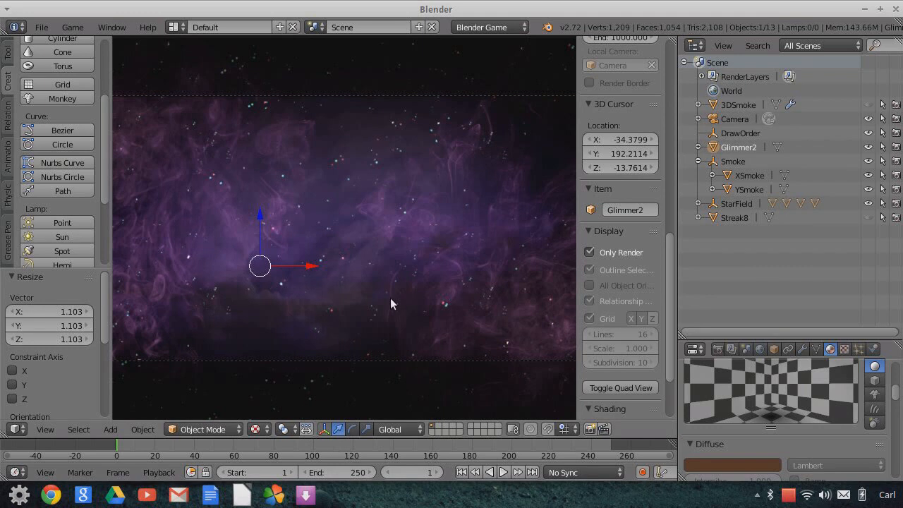
# Set the animation's end frame to 120
pyautogui.click(353, 472)
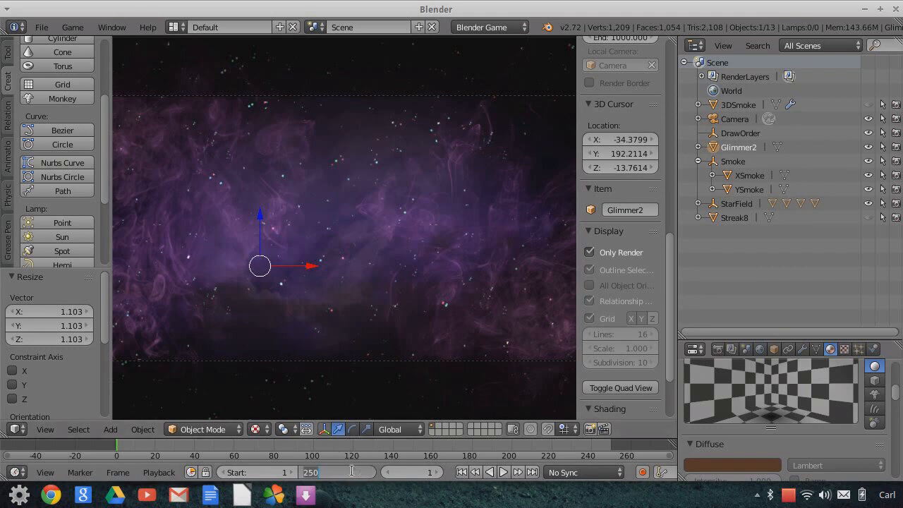
pyautogui.write('120')
pyautogui.press('Return')
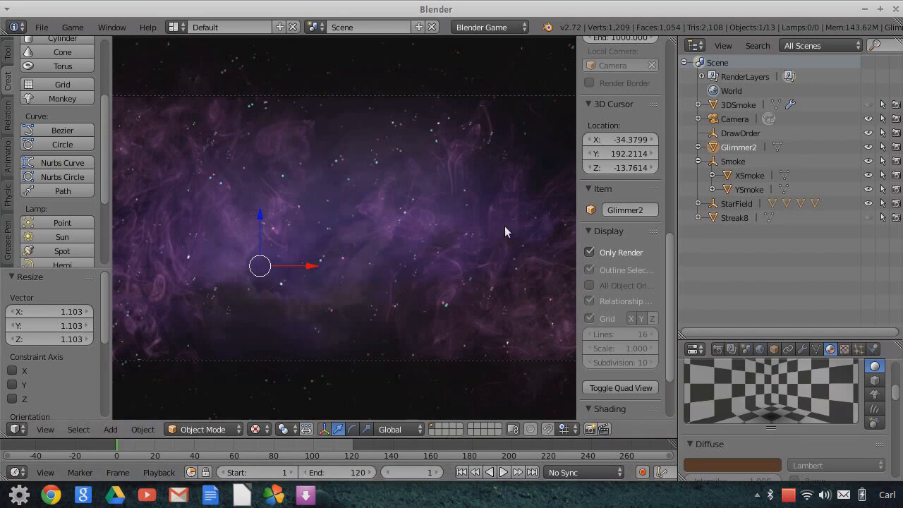
# Insert Scaling keyframes on Glimmer2 at frame 1 and at frame 120
pyautogui.press('i')
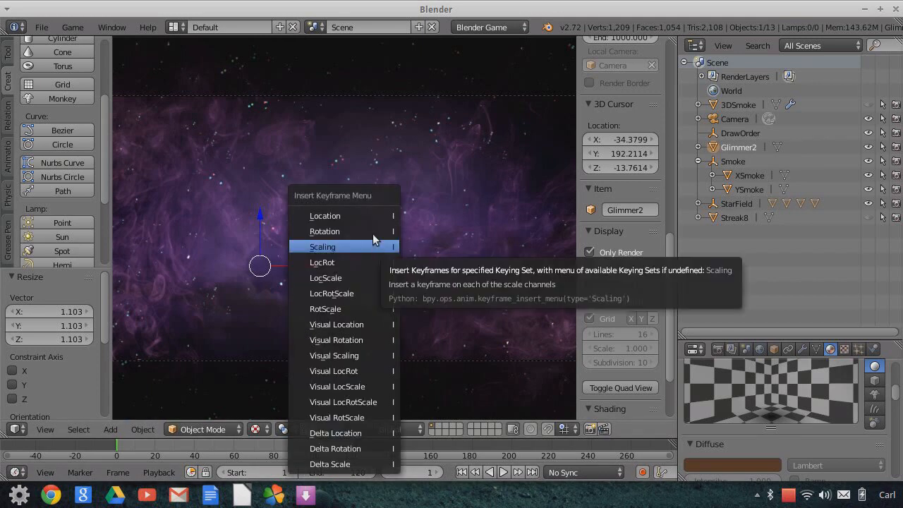
pyautogui.click(369, 247)
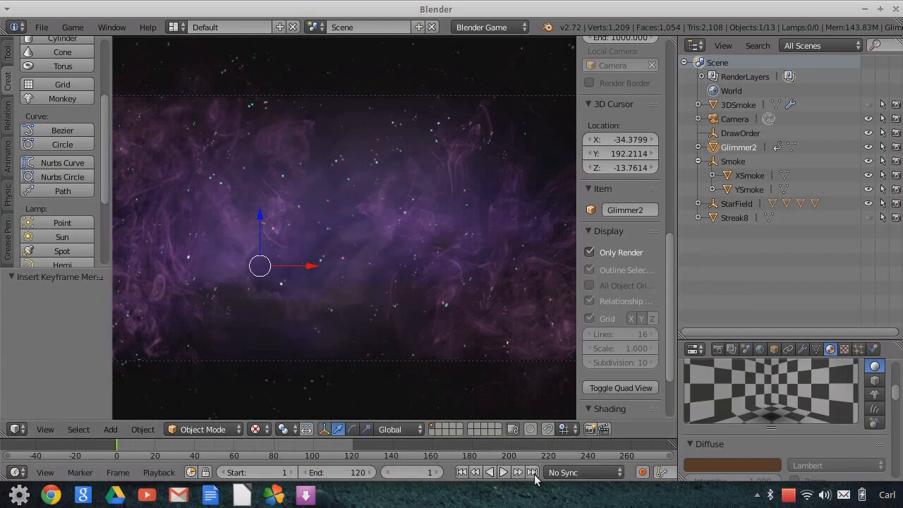
pyautogui.hotkey('shift', 'Right')
pyautogui.press('i')
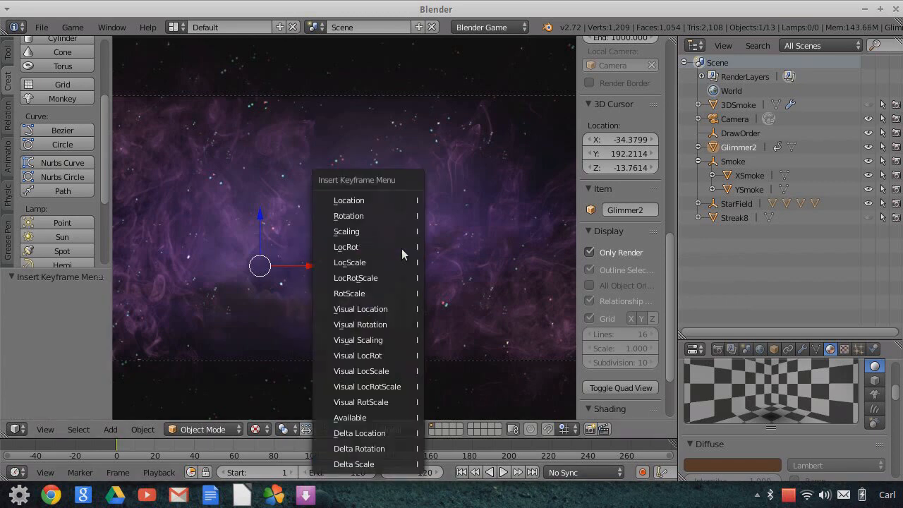
pyautogui.click(378, 232)
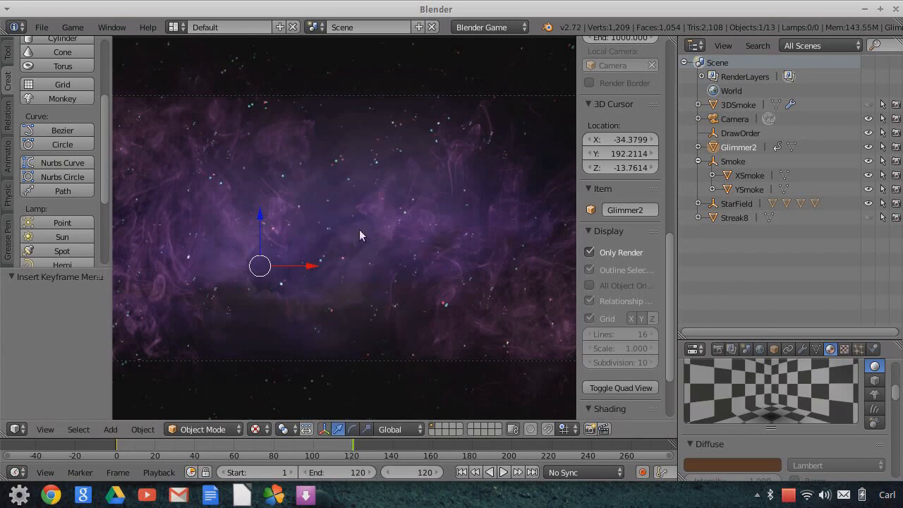
# Switch the 3D view to the Graph Editor and add a Noise modifier to Glimmer2's X Scale curve
pyautogui.click(15, 428)
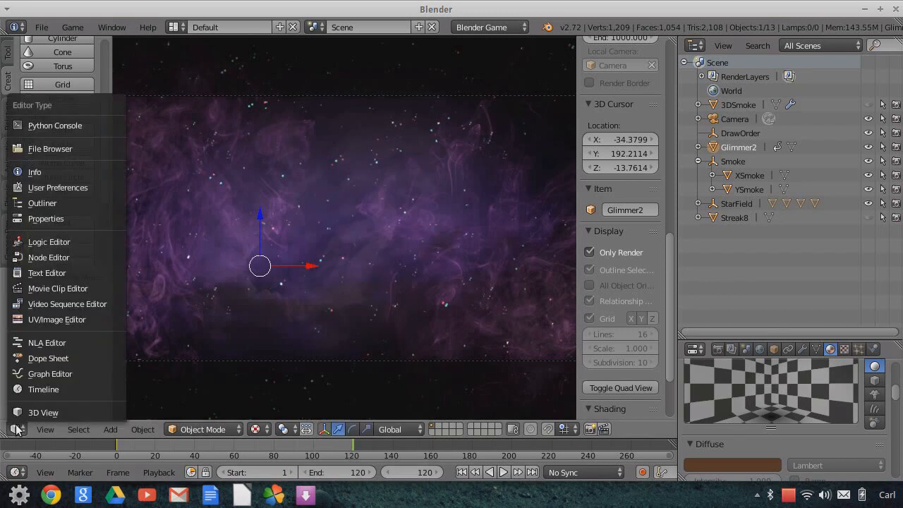
pyautogui.click(47, 374)
pyautogui.press('Home')
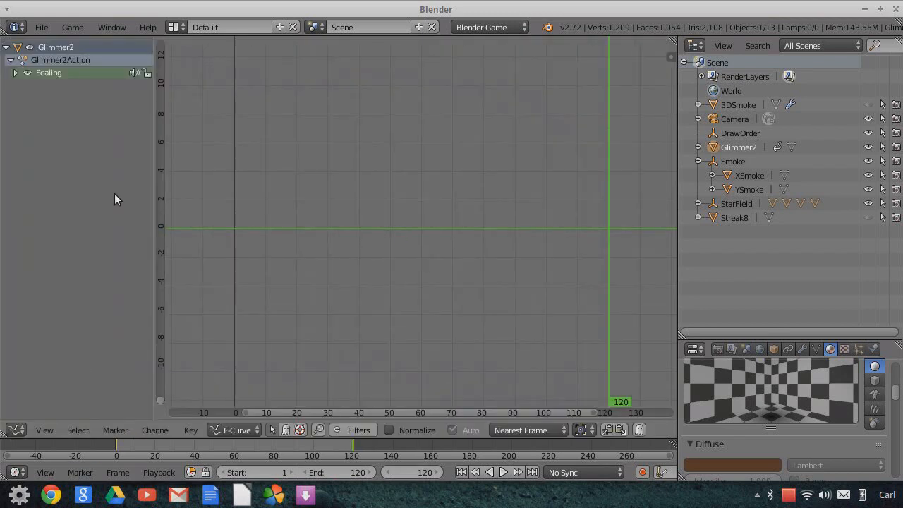
pyautogui.click(15, 73)
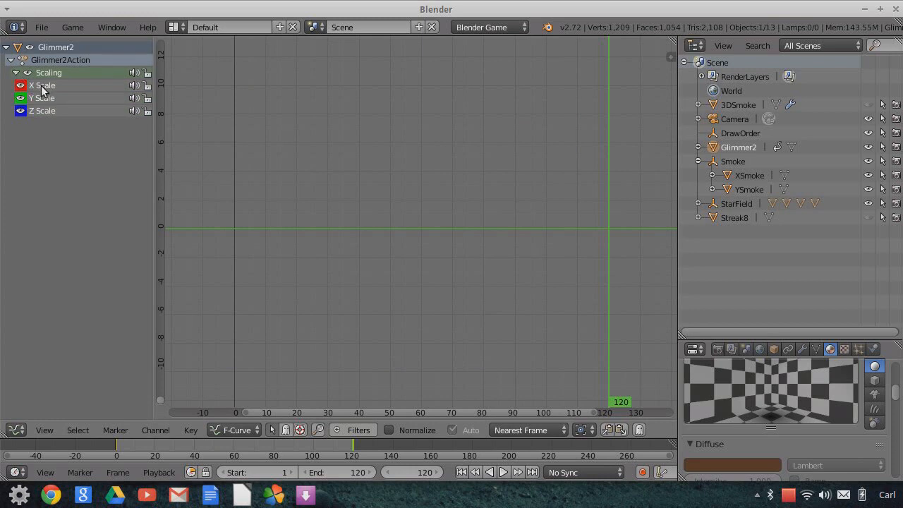
pyautogui.scroll(-1, 511, 310)
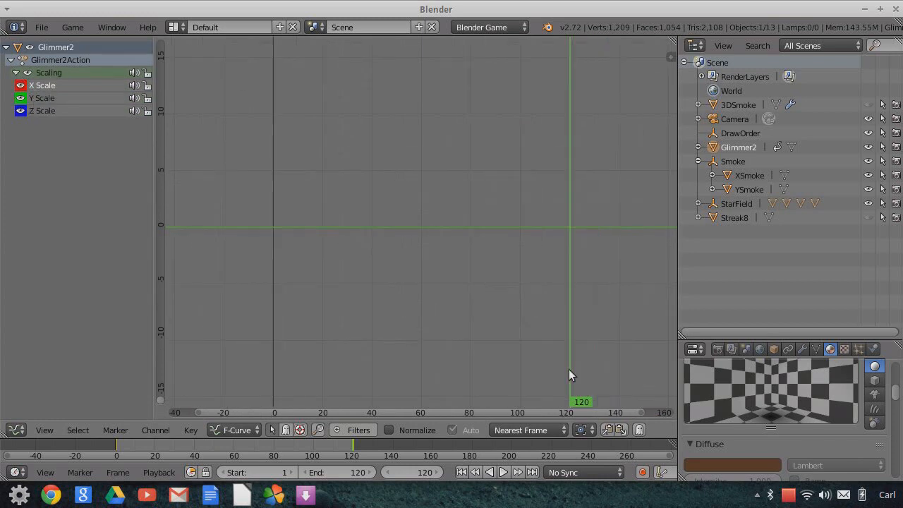
pyautogui.click(670, 57)
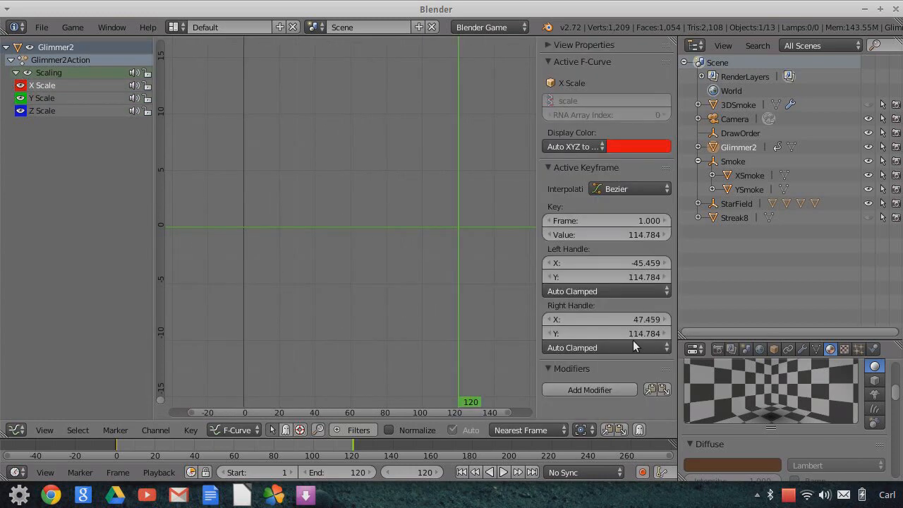
pyautogui.click(600, 392)
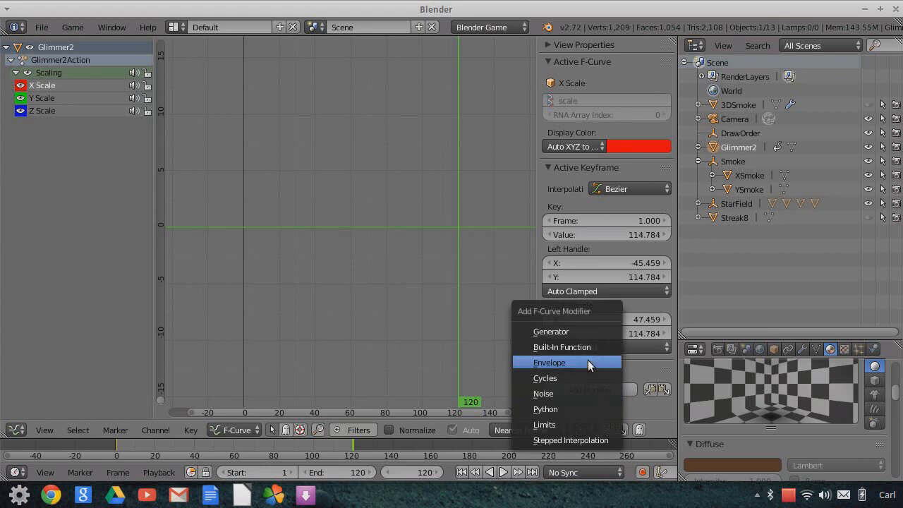
pyautogui.click(571, 392)
pyautogui.scroll(-3, 429, 207)
pyautogui.scroll(-8, 437, 203)
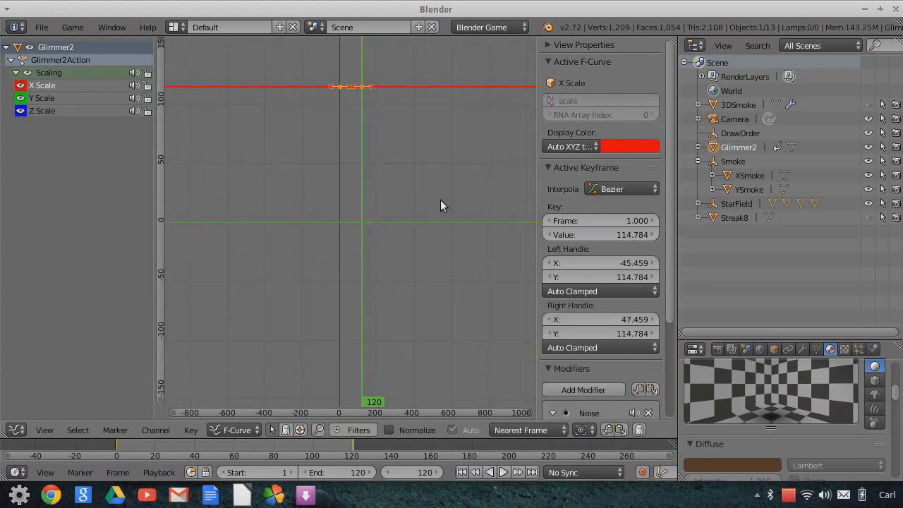
# Set the strength of the X Scale curve's Noise modifier to 100
pyautogui.scroll(3, 407, 153)
pyautogui.moveTo(417, 185); pyautogui.dragTo(425, 331, button='middle')
pyautogui.scroll(11, 424, 278)
pyautogui.scroll(8, 439, 270)
pyautogui.moveTo(378, 243); pyautogui.dragTo(342, 330, button='middle')
pyautogui.scroll(5, 362, 302)
pyautogui.scroll(-2, 340, 249)
pyautogui.scroll(2, 335, 278)
pyautogui.scroll(-1, 430, 289)
pyautogui.scroll(-5, 634, 399)
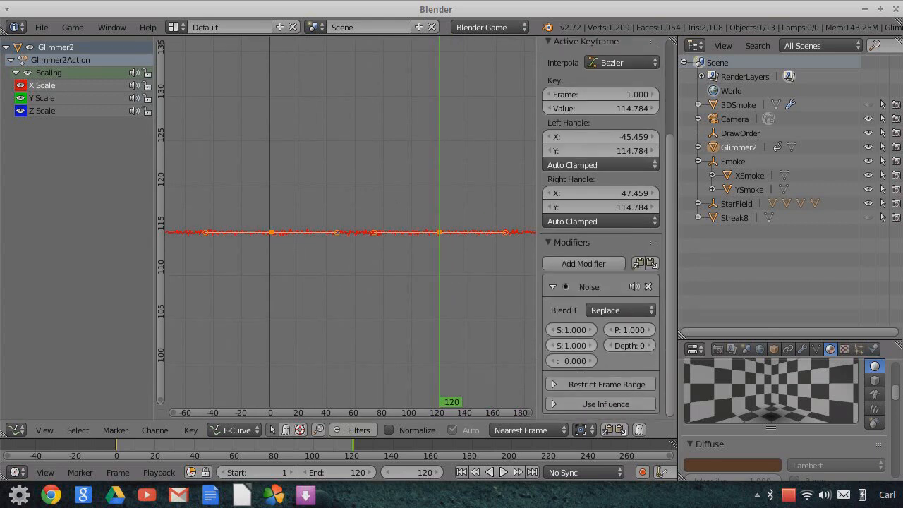
pyautogui.write('100')
pyautogui.press('Return')
pyautogui.scroll(-3, 332, 259)
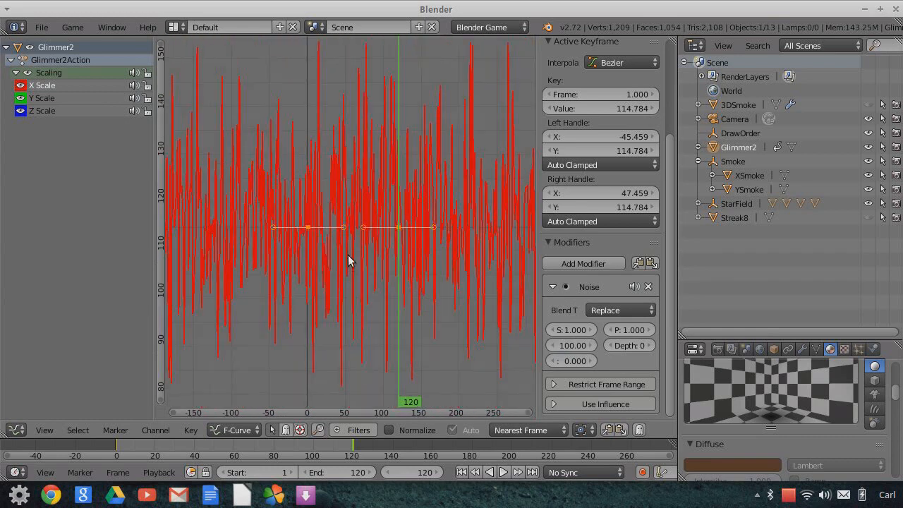
pyautogui.scroll(-1, 348, 255)
# Add a Noise modifier to Glimmer2's Y Scale curve
pyautogui.click(17, 429)
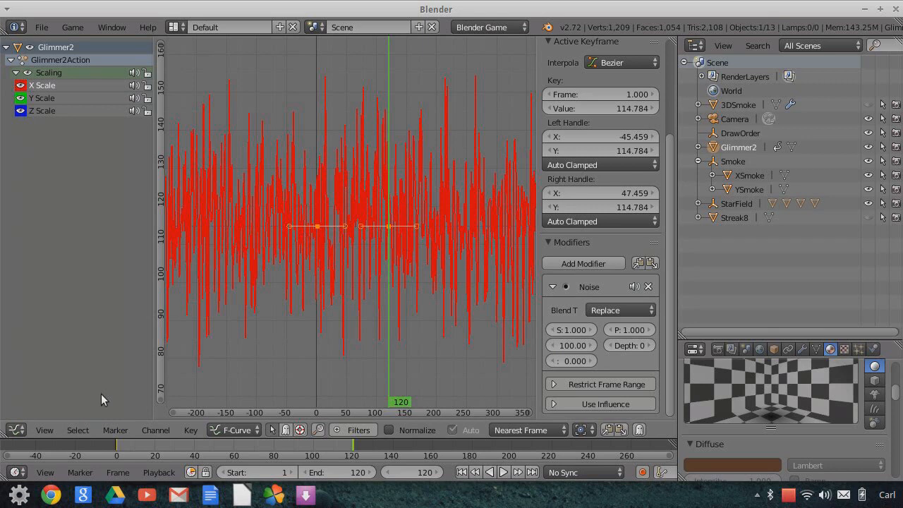
pyautogui.click(20, 431)
pyautogui.click(56, 98)
pyautogui.click(561, 263)
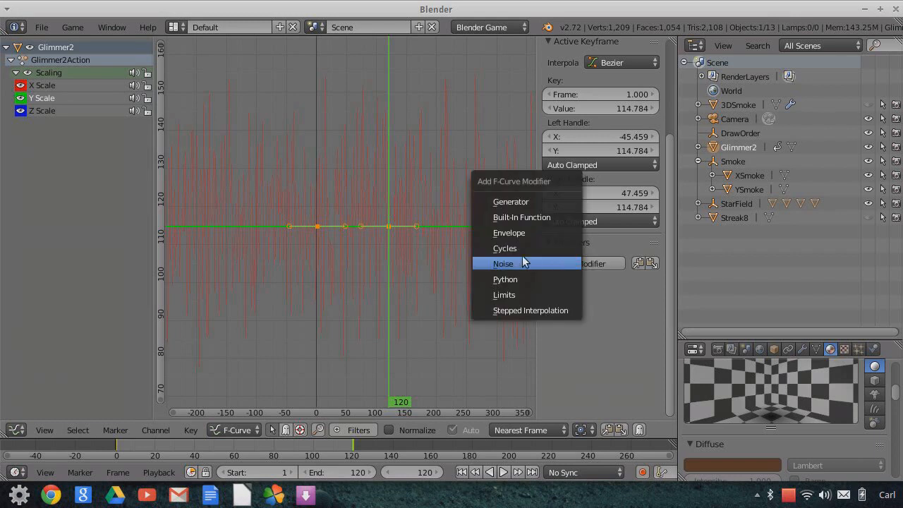
pyautogui.click(517, 263)
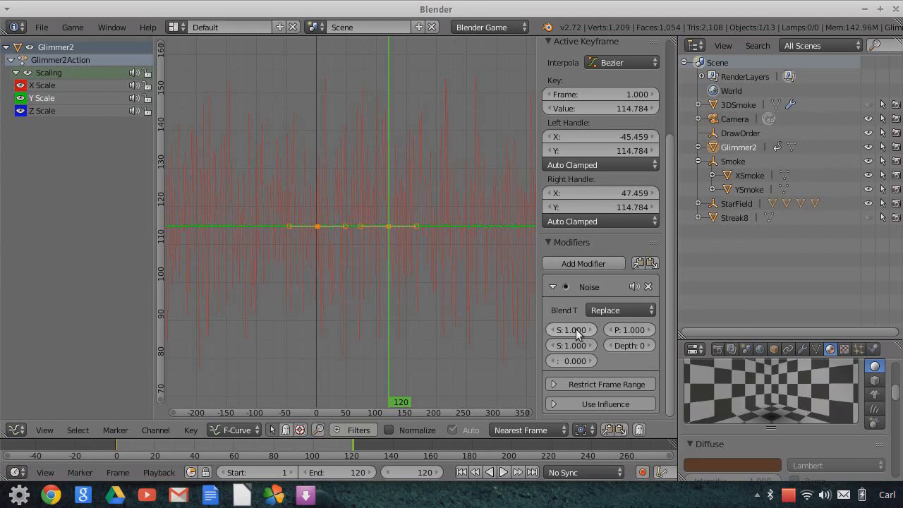
# Set the strength of the Y Scale curve's Noise modifier to 100
pyautogui.moveTo(537, 321); pyautogui.dragTo(420, 328)
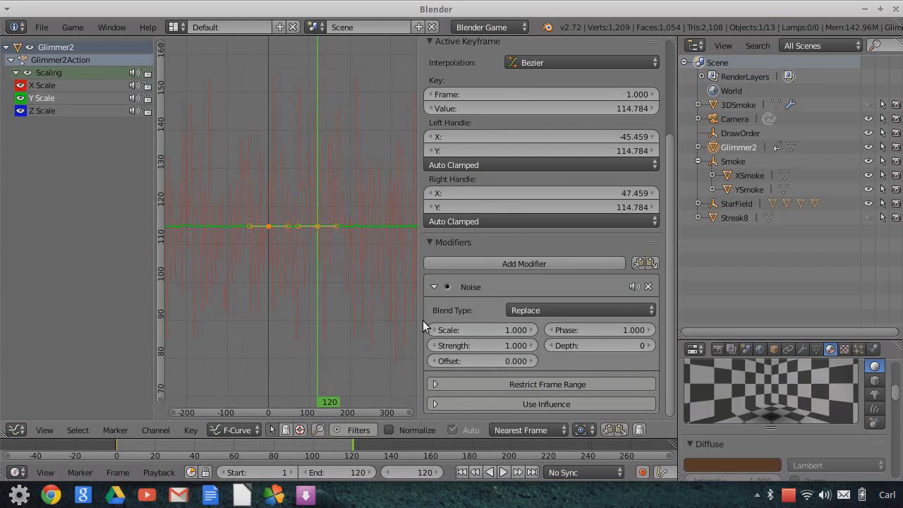
pyautogui.moveTo(419, 318); pyautogui.dragTo(529, 331)
pyautogui.click(574, 346)
pyautogui.write('1')
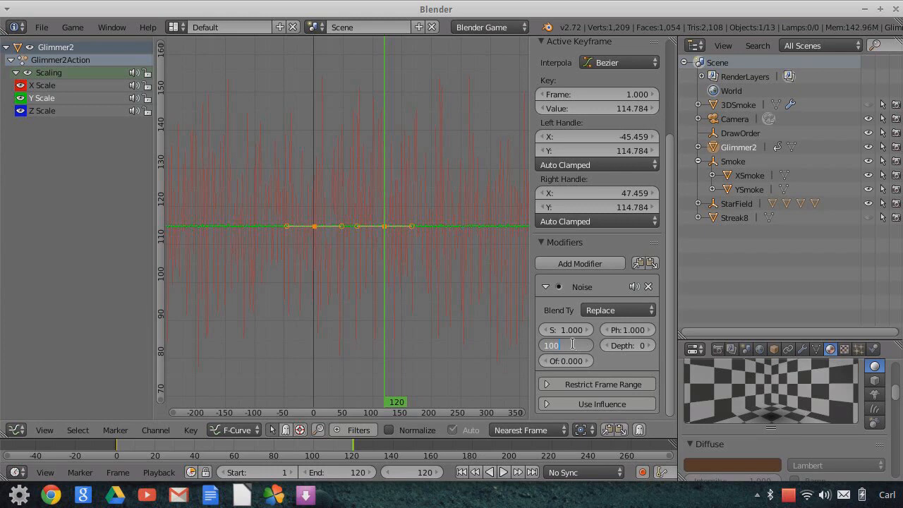
pyautogui.write('00')
pyautogui.press('Return')
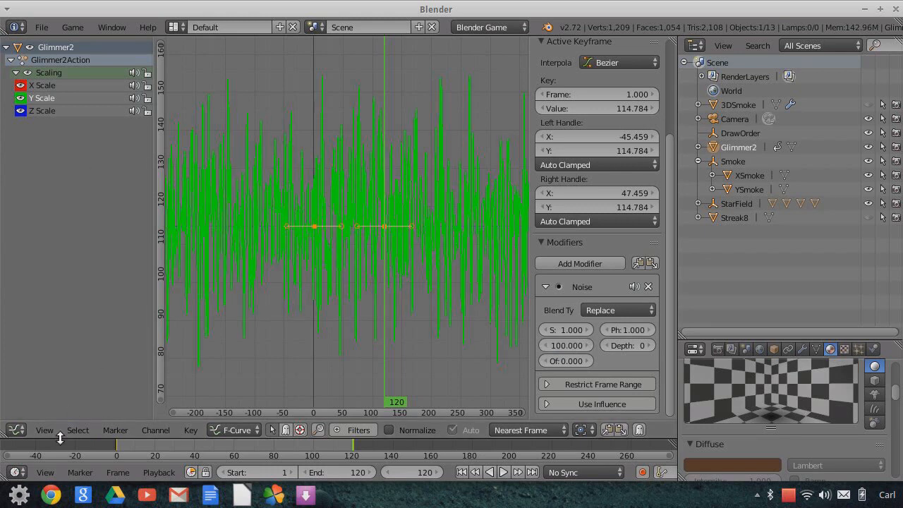
# Return to the 3D View, select the Camera and play the animation to check Glimmer2's flicker
pyautogui.click(19, 430)
pyautogui.click(45, 414)
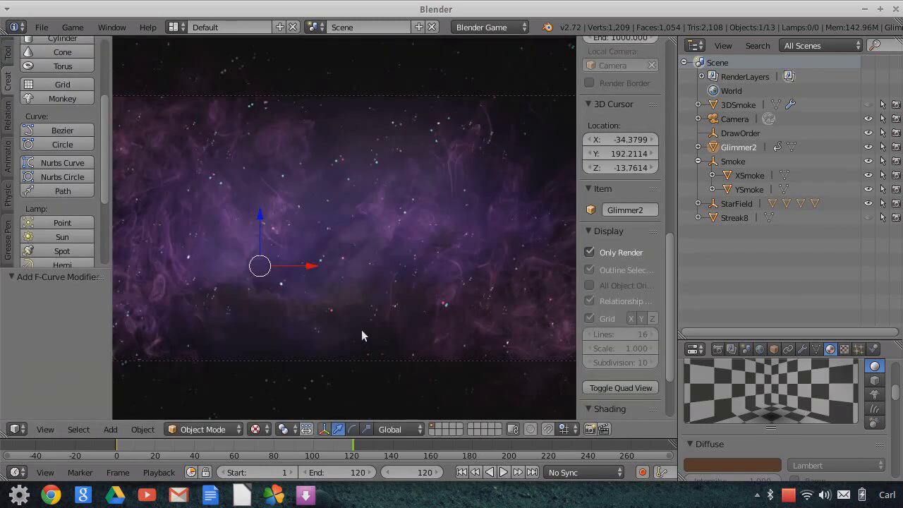
pyautogui.click(726, 119)
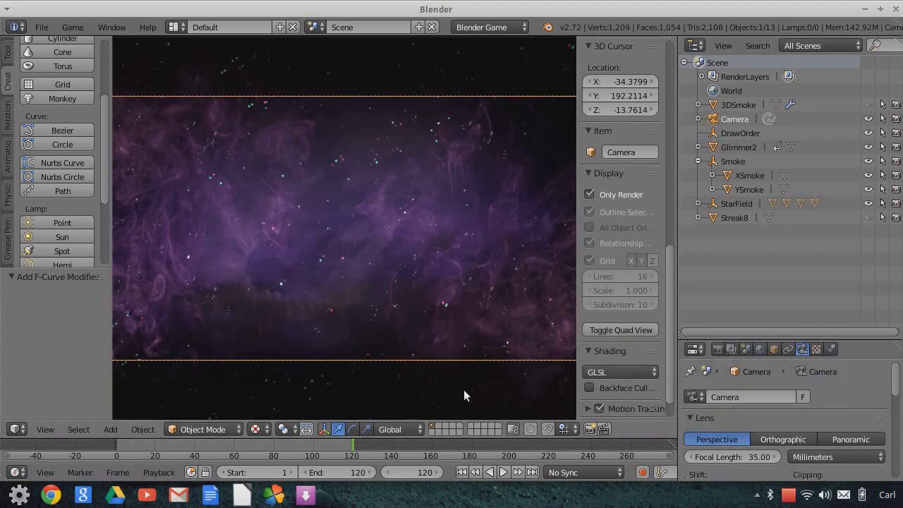
pyautogui.click(503, 471)
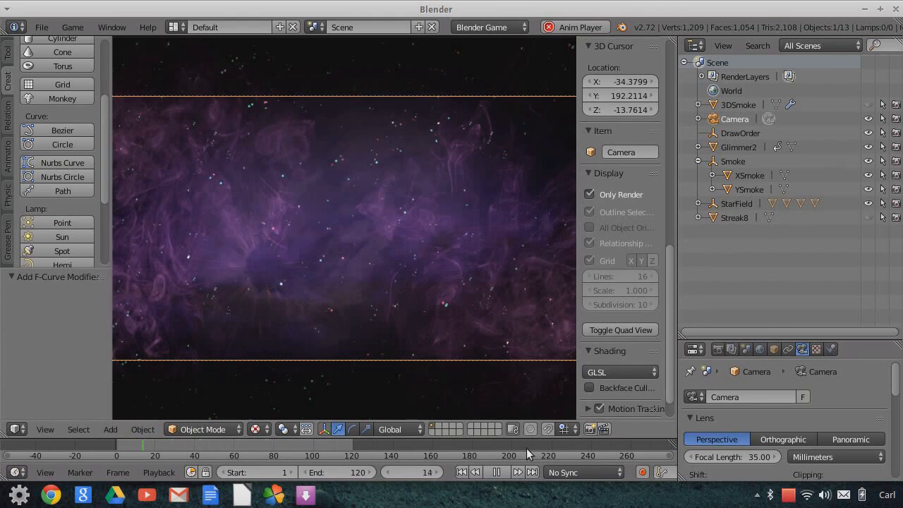
pyautogui.hotkey('alt', 'a')
pyautogui.scroll(-2, 422, 345)
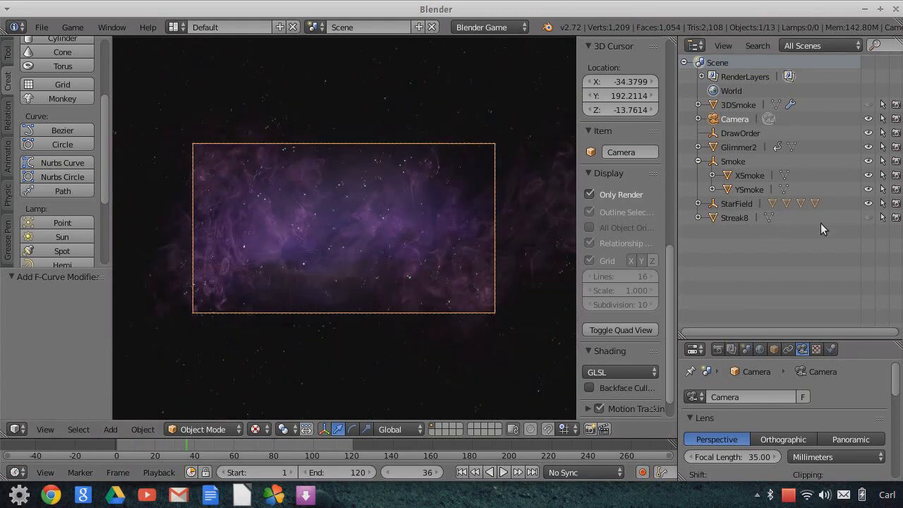
# Show Streak8 in the viewport again and play the animation to check the combined flare
pyautogui.click(869, 218)
pyautogui.scroll(3, 302, 266)
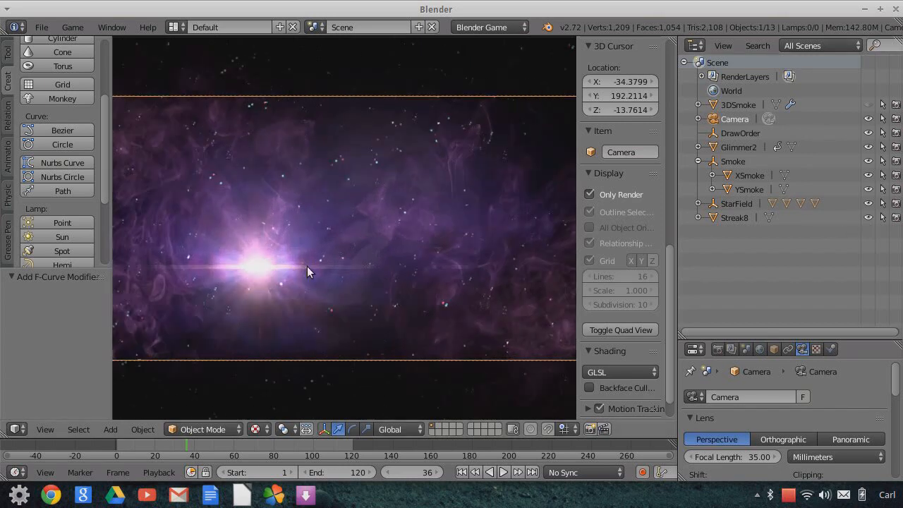
pyautogui.click(461, 472)
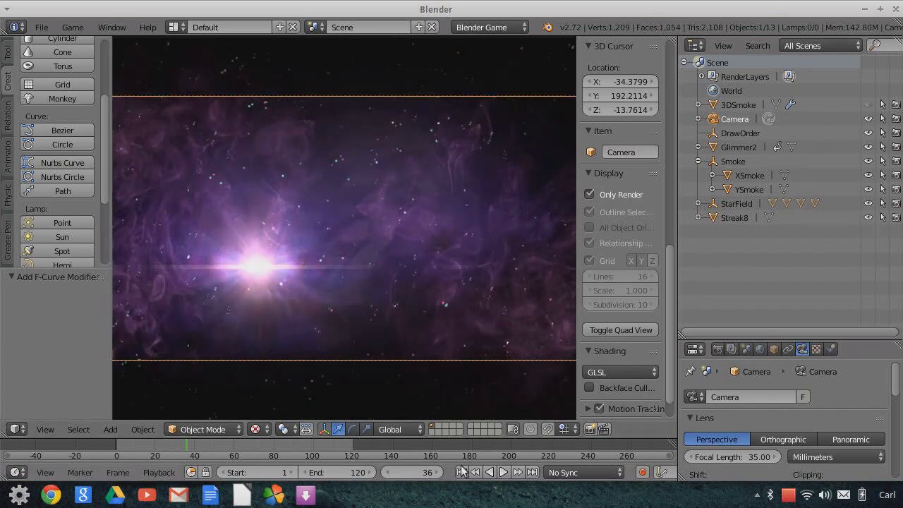
pyautogui.click(502, 472)
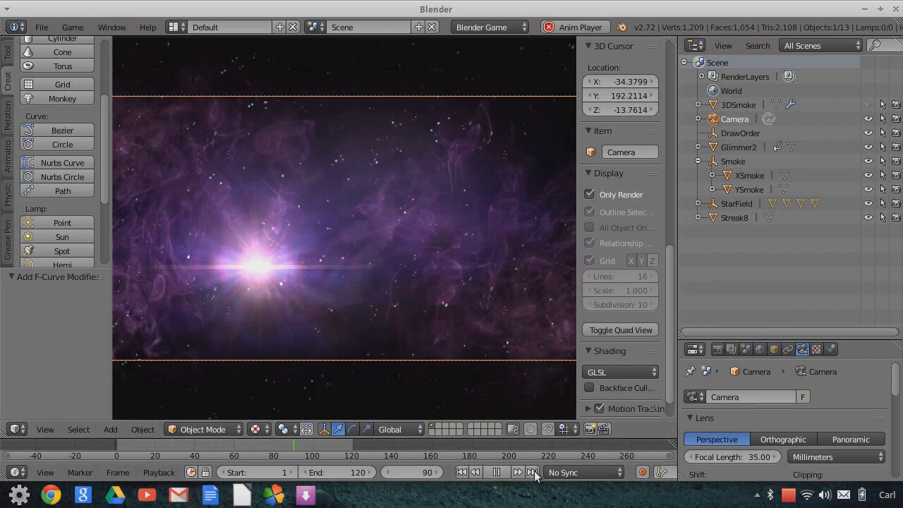
pyautogui.click(502, 472)
pyautogui.scroll(-2, 403, 305)
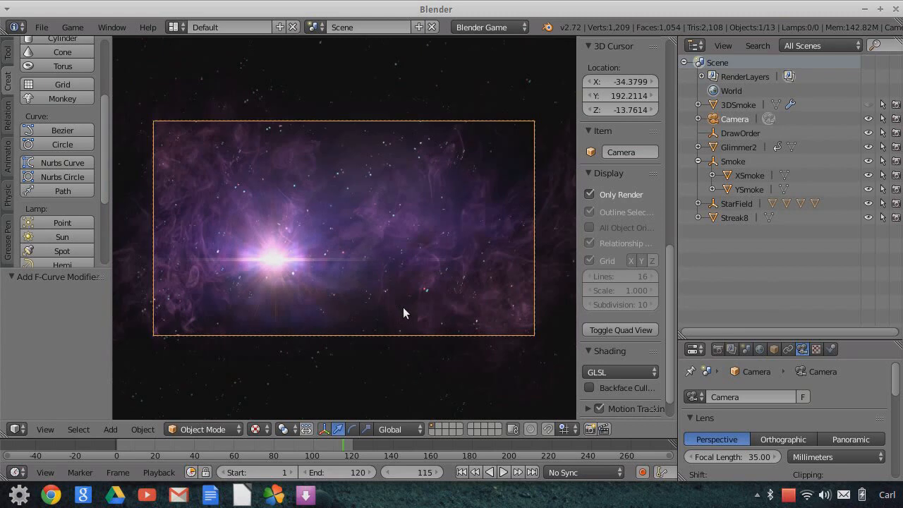
# Show 3DSmoke in the viewport, play the animation from the start, and return to frame 1
pyautogui.scroll(1, 403, 308)
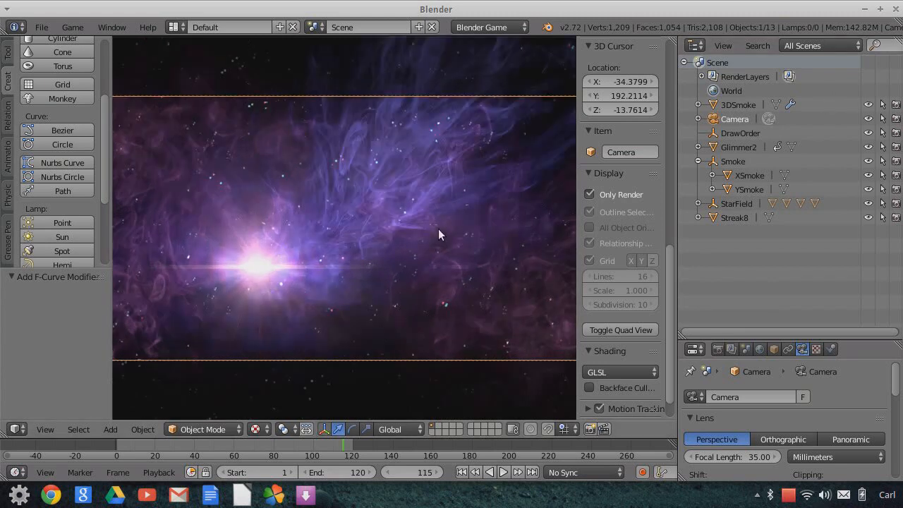
pyautogui.scroll(-1, 444, 282)
pyautogui.click(461, 472)
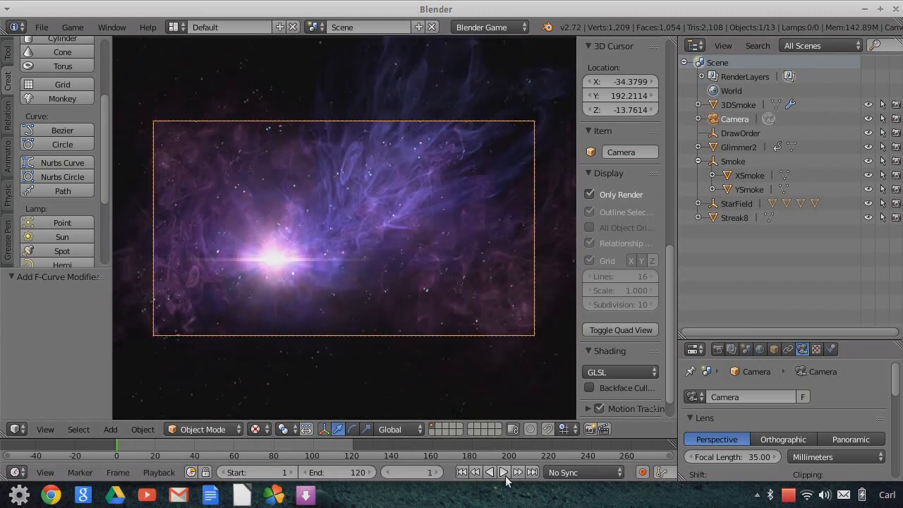
pyautogui.click(503, 472)
pyautogui.hotkey('alt', 'a')
pyautogui.click(461, 472)
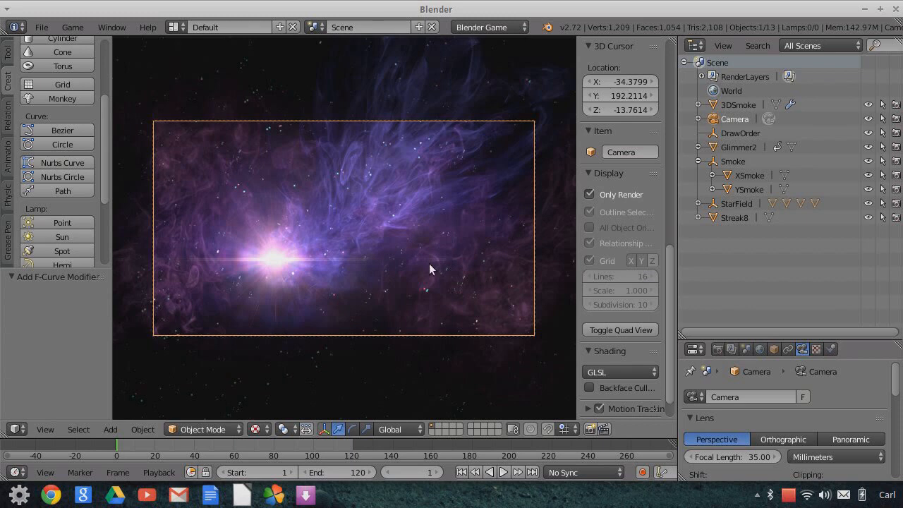
# Leave the camera view for an angled perspective of the scene and turn off the render-only display
pyautogui.scroll(-2, 443, 252)
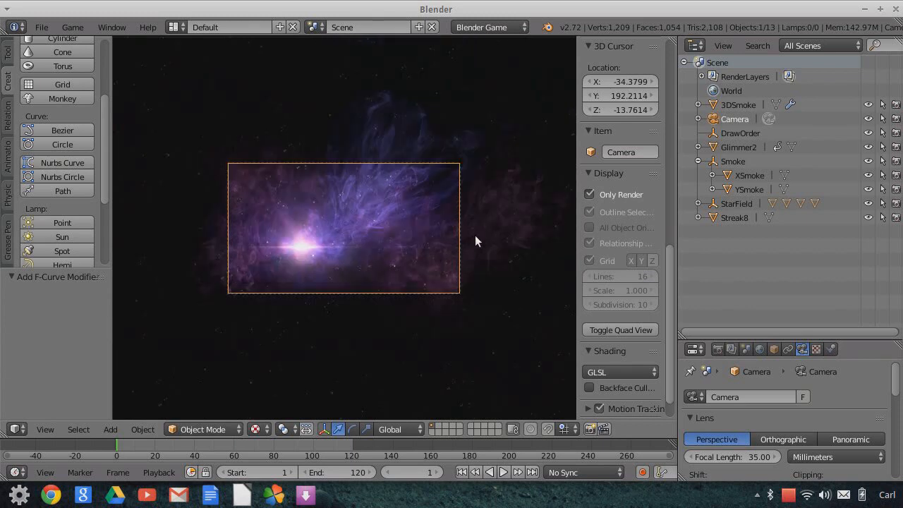
pyautogui.moveTo(475, 237); pyautogui.dragTo(407, 271, button='middle')
pyautogui.click(590, 195)
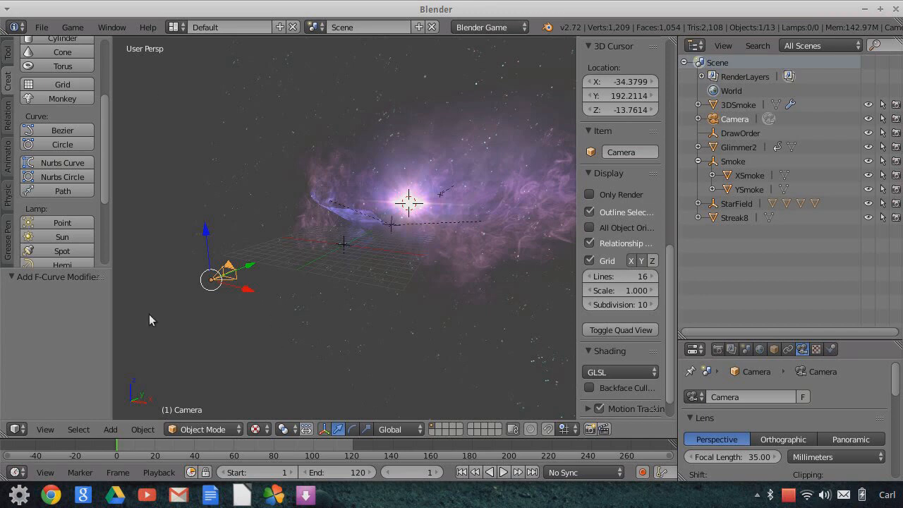
# Start an Import Images as Planes operation and choose vignette2.png from the Textures folder
pyautogui.click(110, 429)
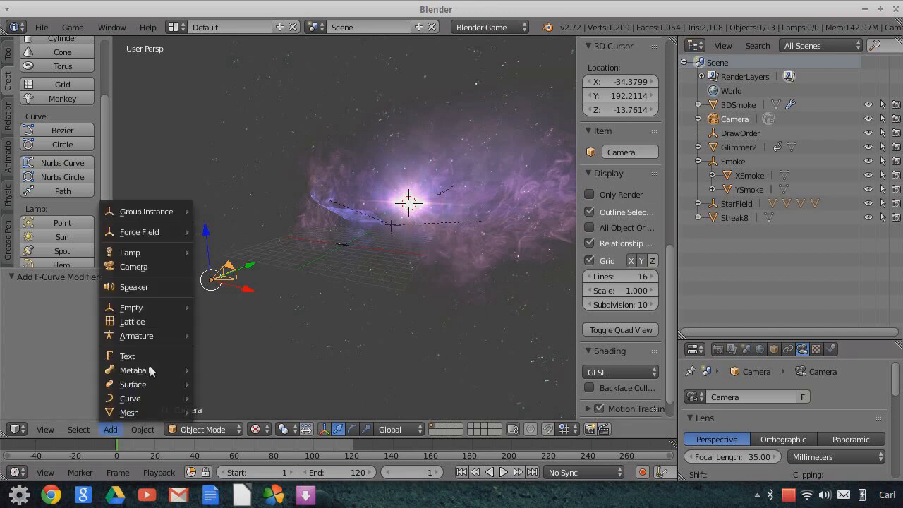
pyautogui.moveTo(45, 429)
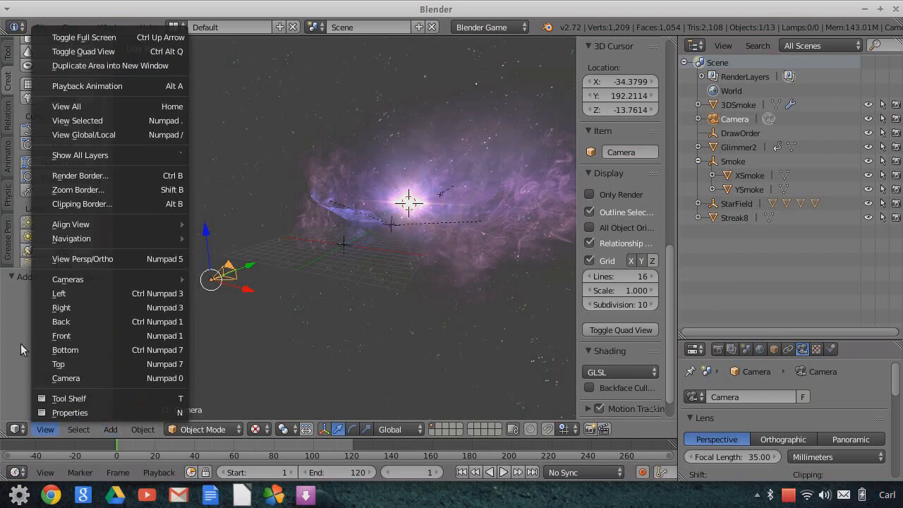
pyautogui.click(48, 26)
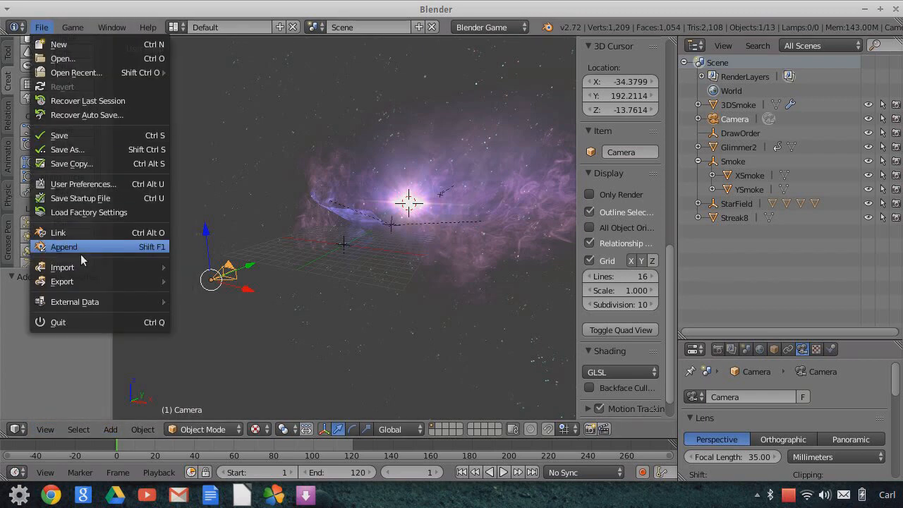
pyautogui.moveTo(89, 266)
pyautogui.click(218, 311)
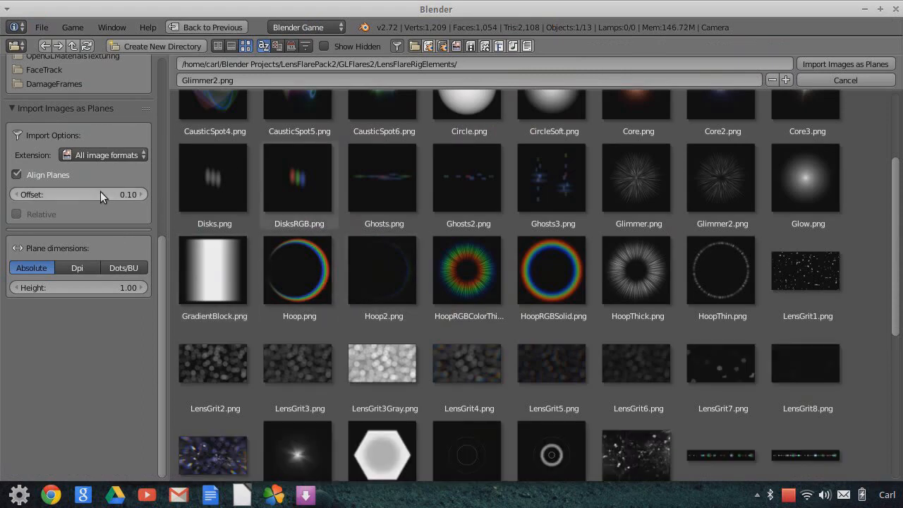
pyautogui.scroll(5, 450, 248)
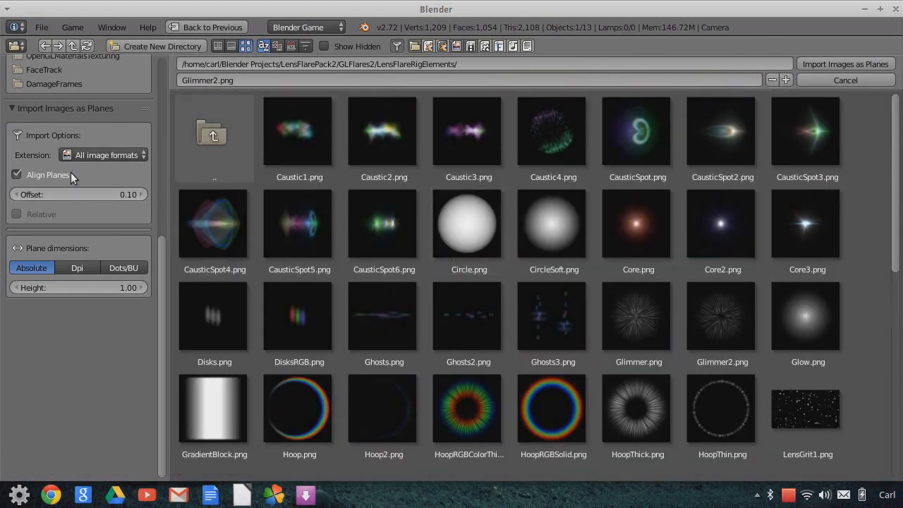
pyautogui.scroll(5, 68, 172)
pyautogui.click(39, 128)
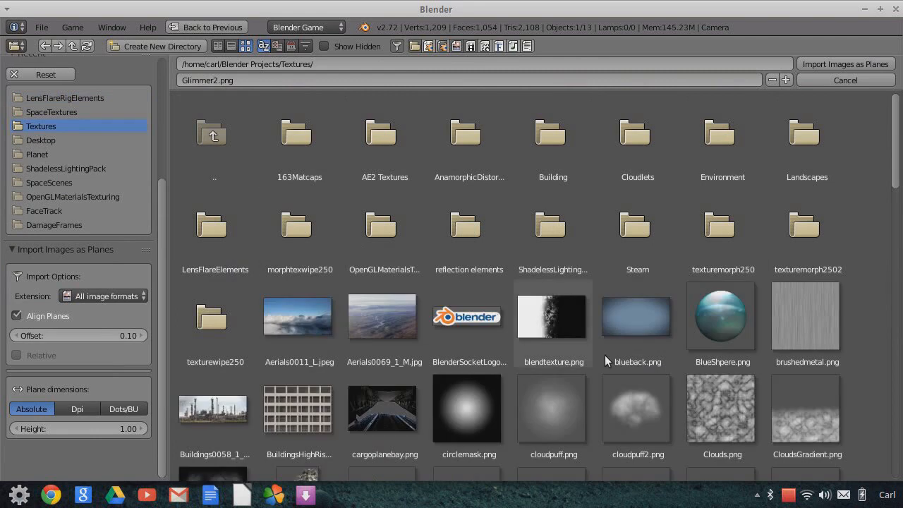
pyautogui.scroll(-5, 607, 356)
pyautogui.scroll(-15, 607, 355)
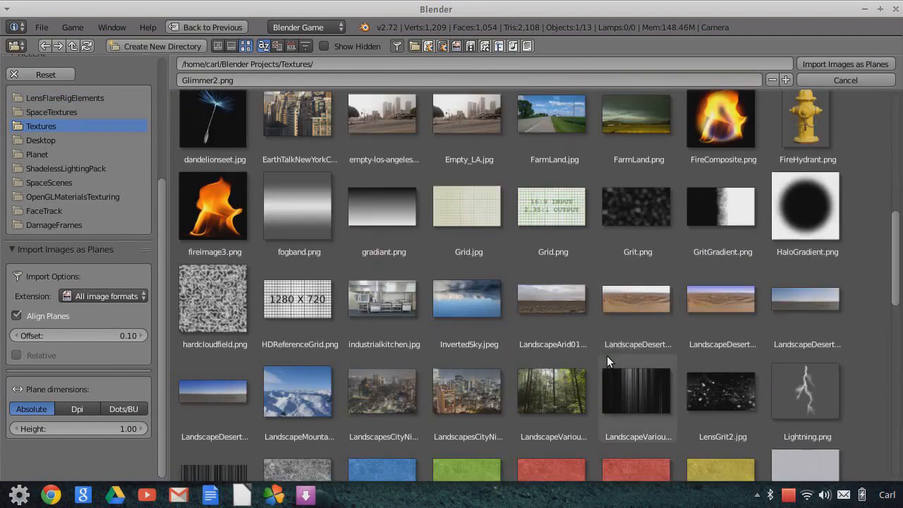
pyautogui.scroll(-12, 607, 354)
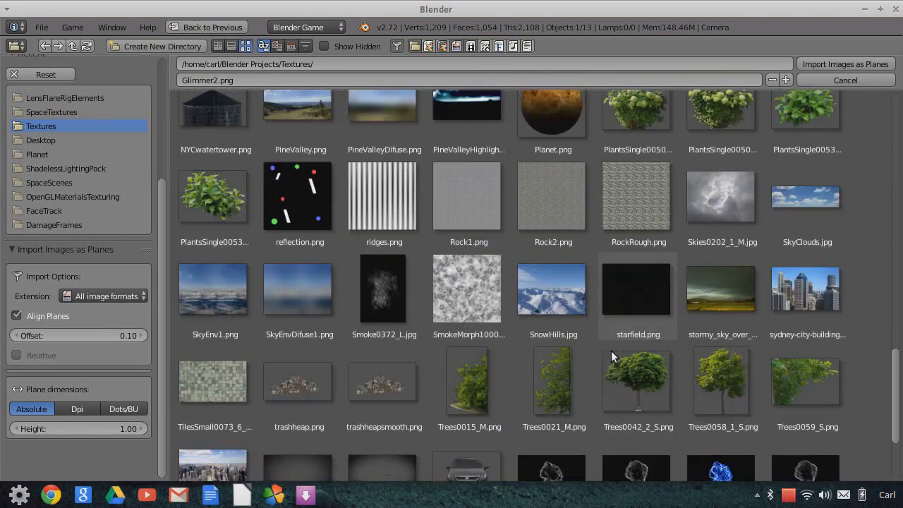
pyautogui.click(395, 363)
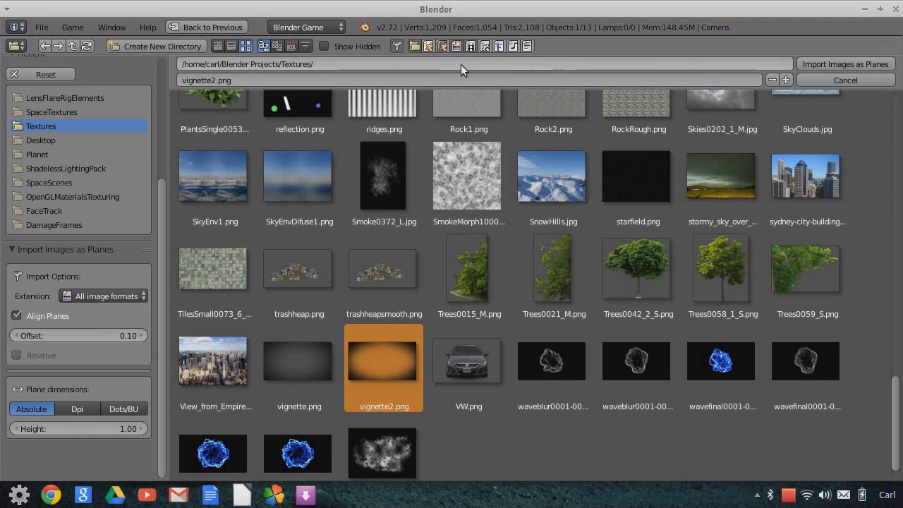
# Switch the render engine to Blender Render and import vignette2.png as a plane, keeping Shadeless, Use Alpha and Straight alpha mode
pyautogui.click(308, 28)
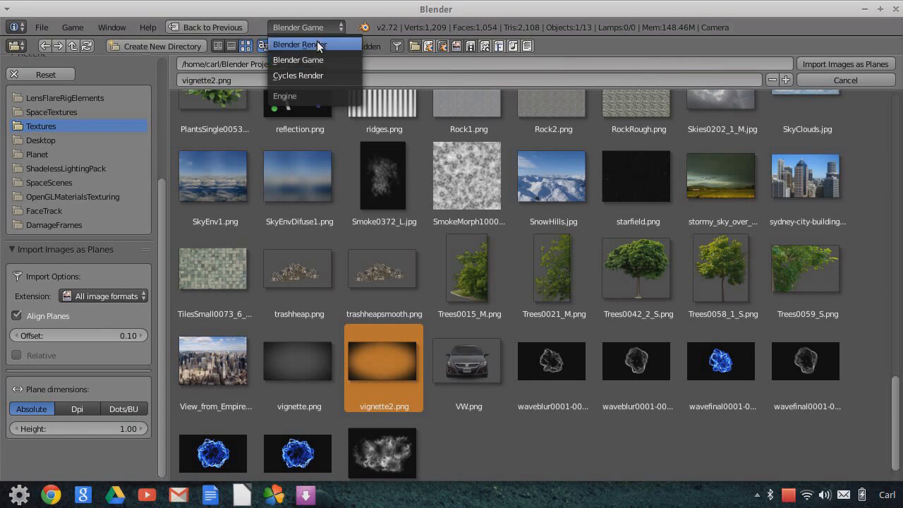
pyautogui.click(317, 42)
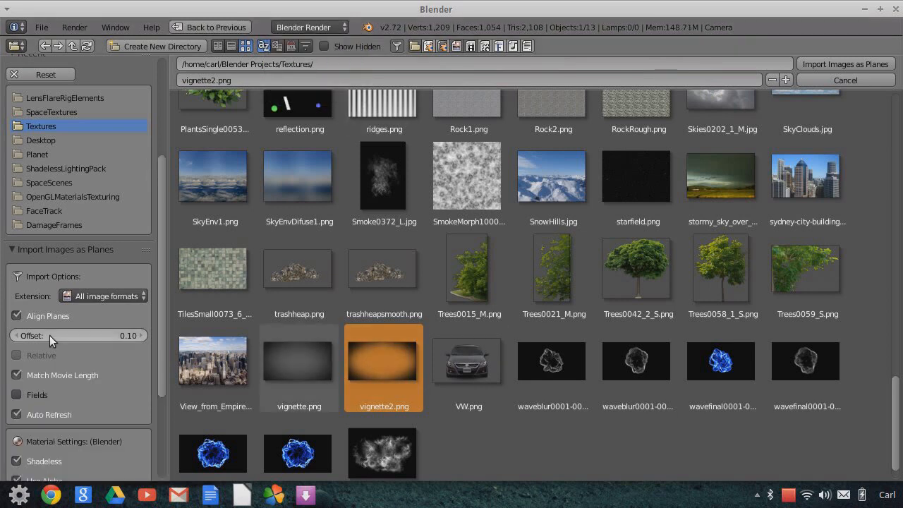
pyautogui.scroll(4, 50, 335)
pyautogui.scroll(2, 68, 304)
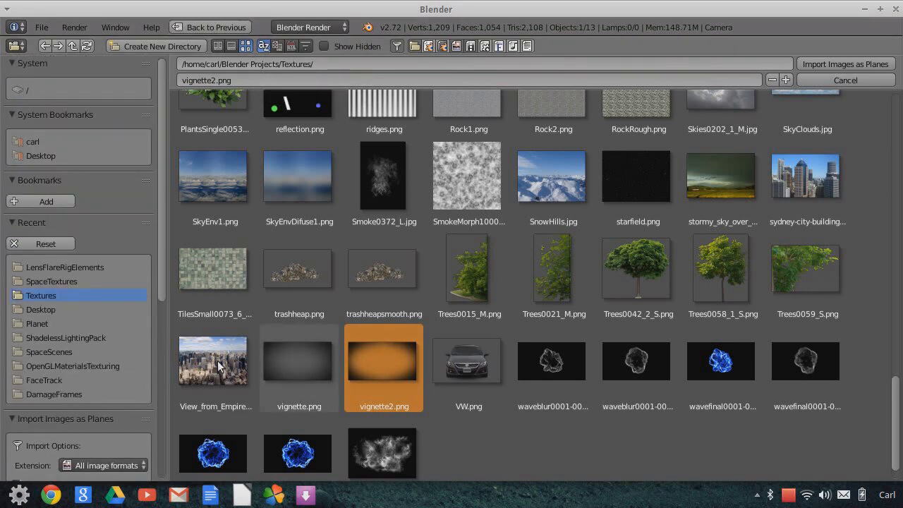
pyautogui.scroll(-10, 84, 297)
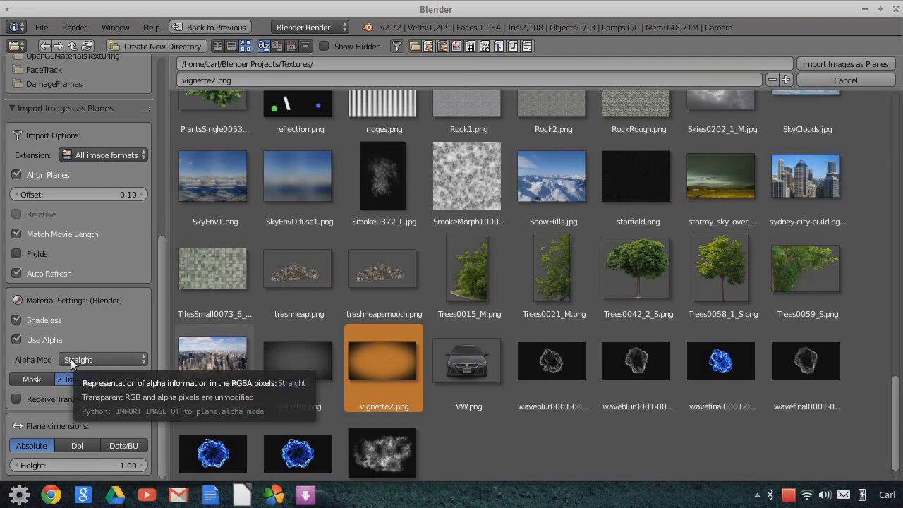
pyautogui.click(854, 61)
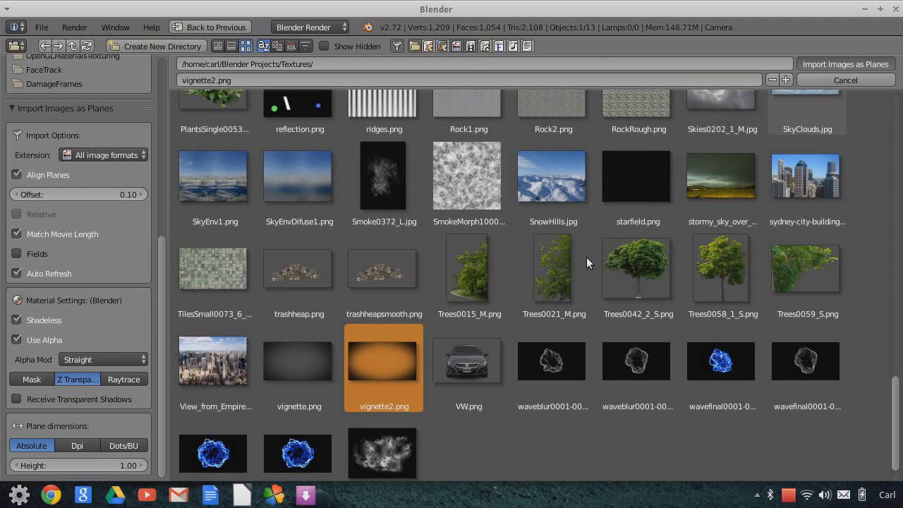
# Snap the 3D cursor to the center of the scene
pyautogui.scroll(3, 445, 270)
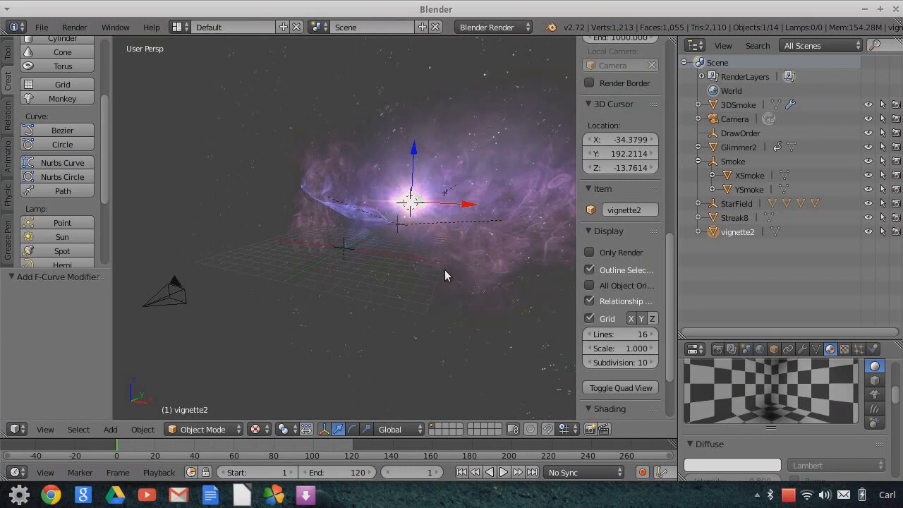
pyautogui.scroll(-2, 458, 269)
pyautogui.moveTo(462, 270); pyautogui.dragTo(425, 291, button='middle')
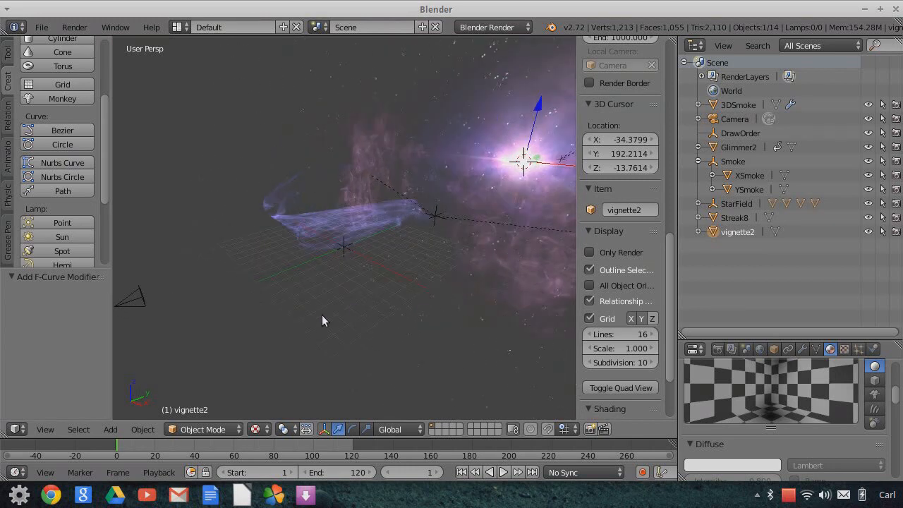
pyautogui.click(142, 429)
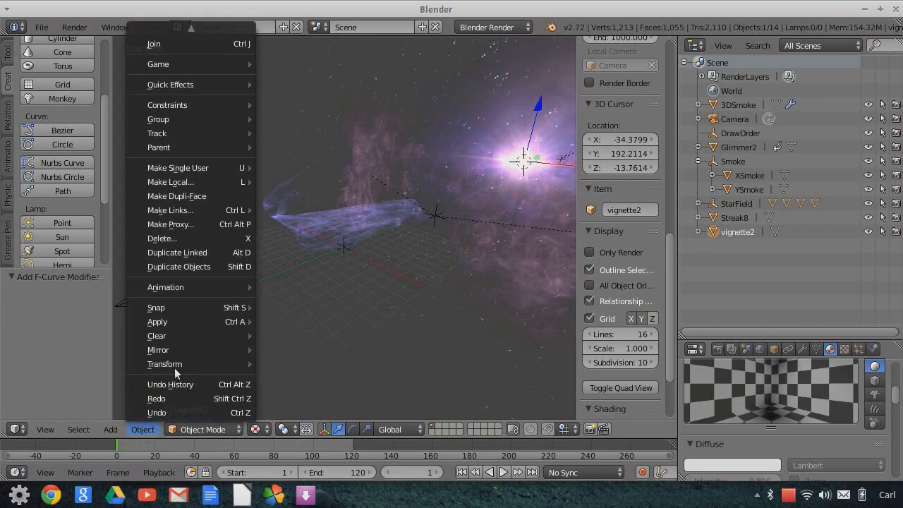
pyautogui.moveTo(178, 313)
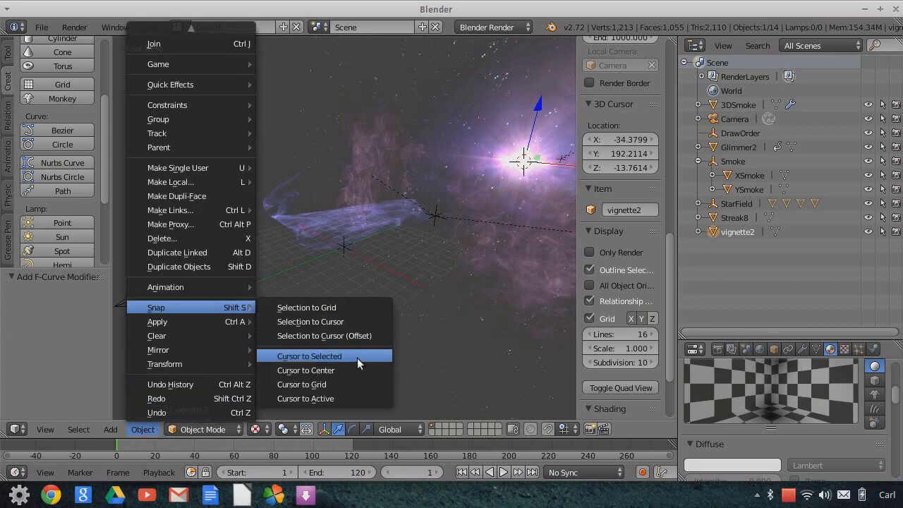
pyautogui.click(340, 370)
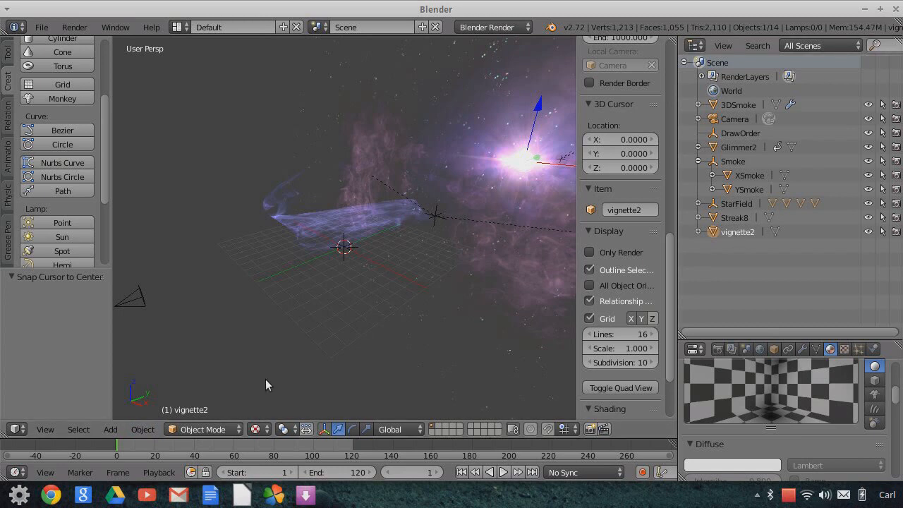
# Snap the vignette2 plane to the 3D cursor at the scene's origin
pyautogui.click(144, 430)
pyautogui.moveTo(168, 309)
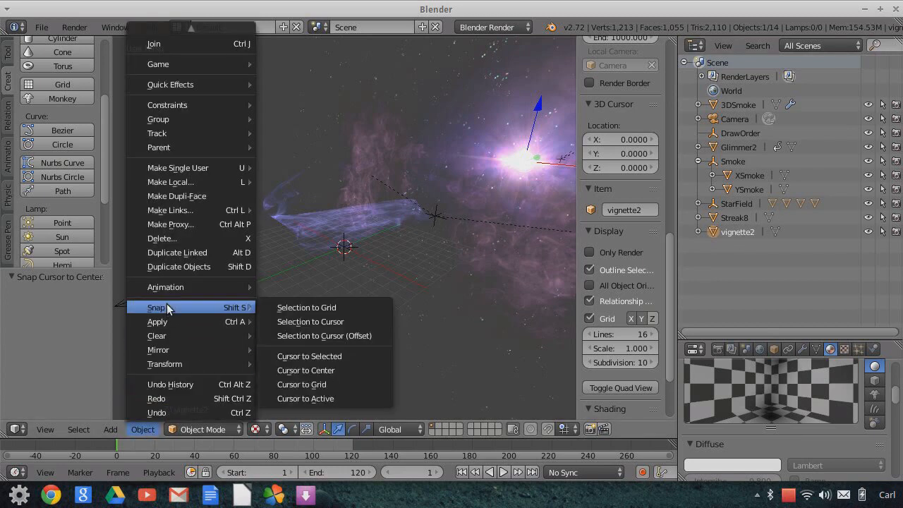
pyautogui.click(345, 322)
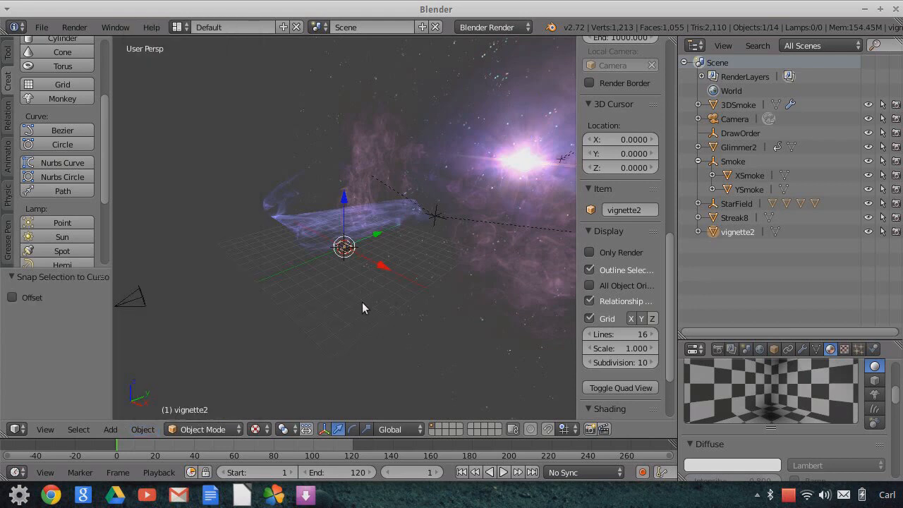
pyautogui.scroll(3, 367, 289)
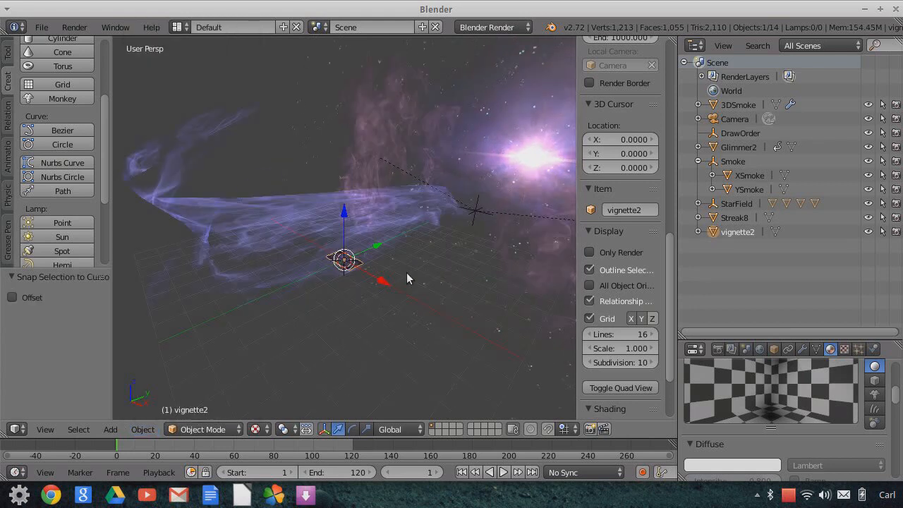
# Rotate the vignette2 plane 90 degrees about the global X axis and move it along negative Y, away from the origin
pyautogui.write('rx90')
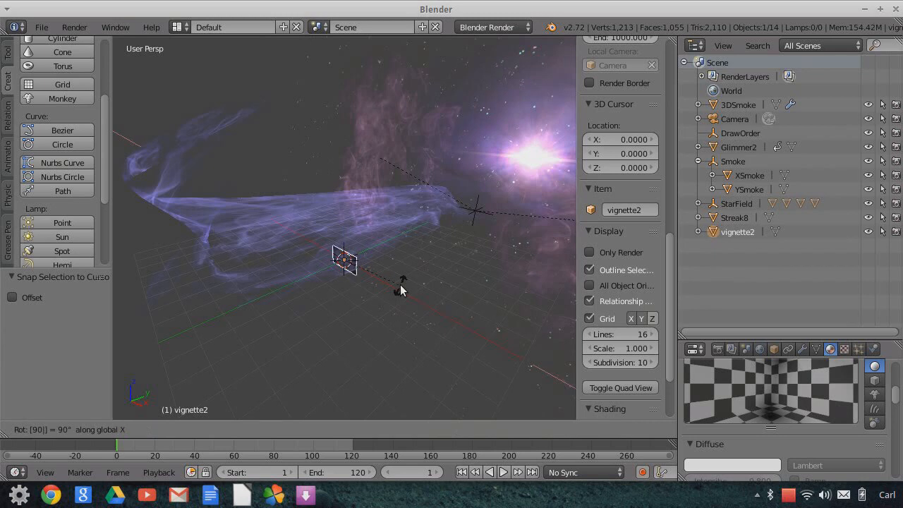
pyautogui.press('Return')
pyautogui.press('g')
pyautogui.press('y')
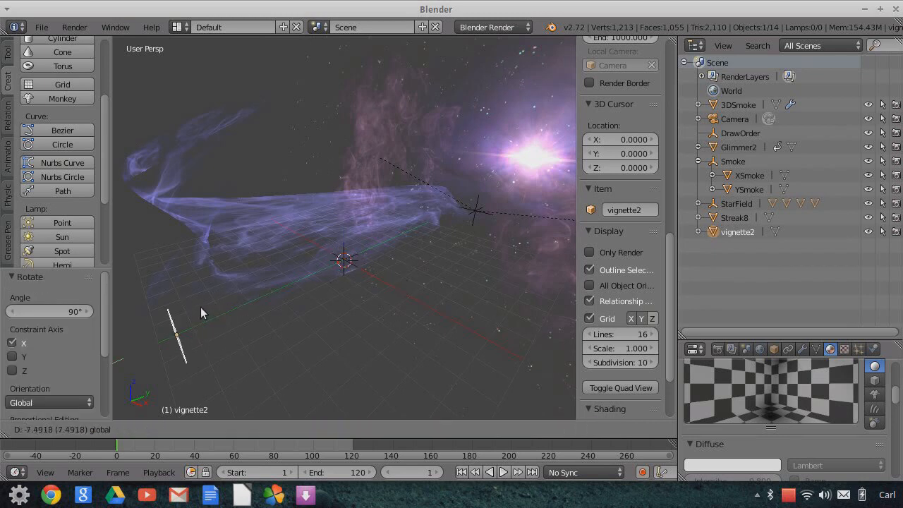
pyautogui.click(302, 309)
# Move the vignette2 plane a further 1.655 units along negative Y
pyautogui.scroll(-2, 302, 309)
pyautogui.moveTo(302, 309); pyautogui.dragTo(281, 267, button='middle')
pyautogui.press('g')
pyautogui.press('y')
pyautogui.click(302, 312)
pyautogui.moveTo(302, 312); pyautogui.dragTo(438, 209, button='middle')
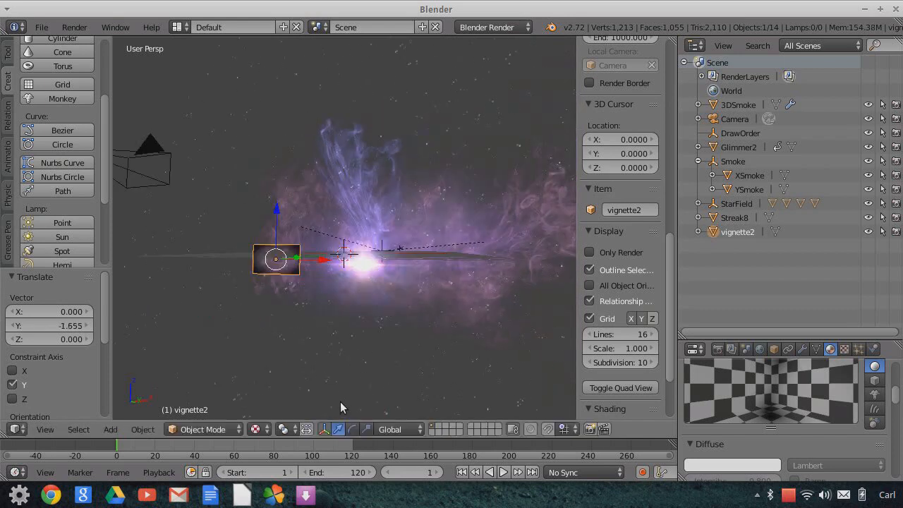
# Raise the vignette2 plane about 1.285 units along Z and shift it about 0.407 units along negative Y
pyautogui.moveTo(368, 316); pyautogui.dragTo(388, 326, button='middle')
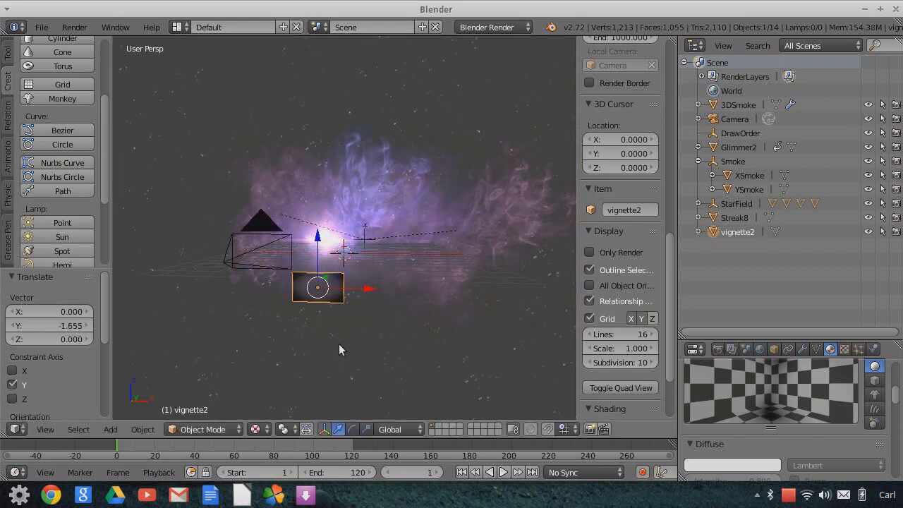
pyautogui.press('g')
pyautogui.press('z')
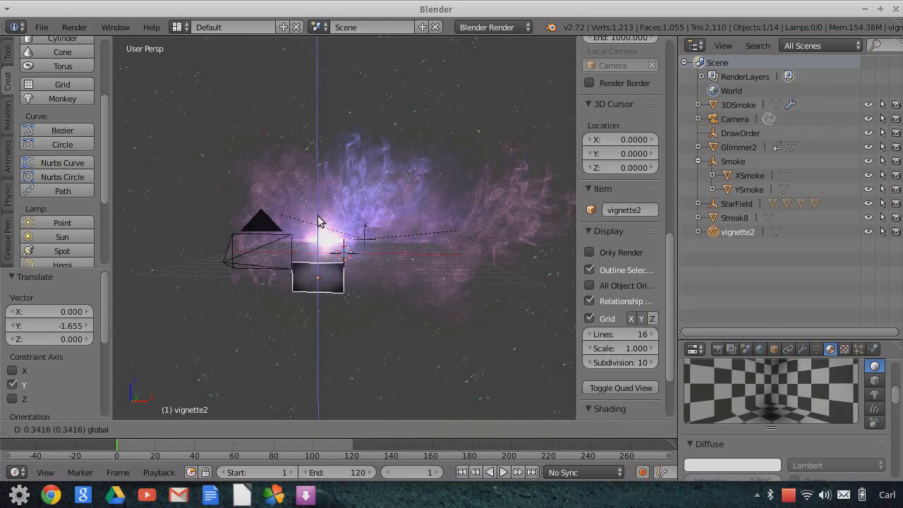
pyautogui.click(311, 196)
pyautogui.moveTo(378, 255); pyautogui.dragTo(249, 318, button='middle')
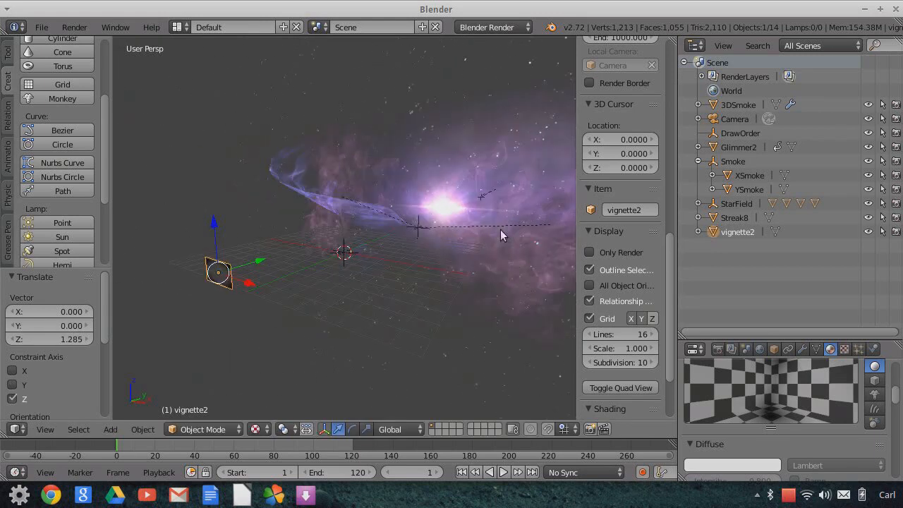
pyautogui.press('g')
pyautogui.press('y')
pyautogui.click(195, 335)
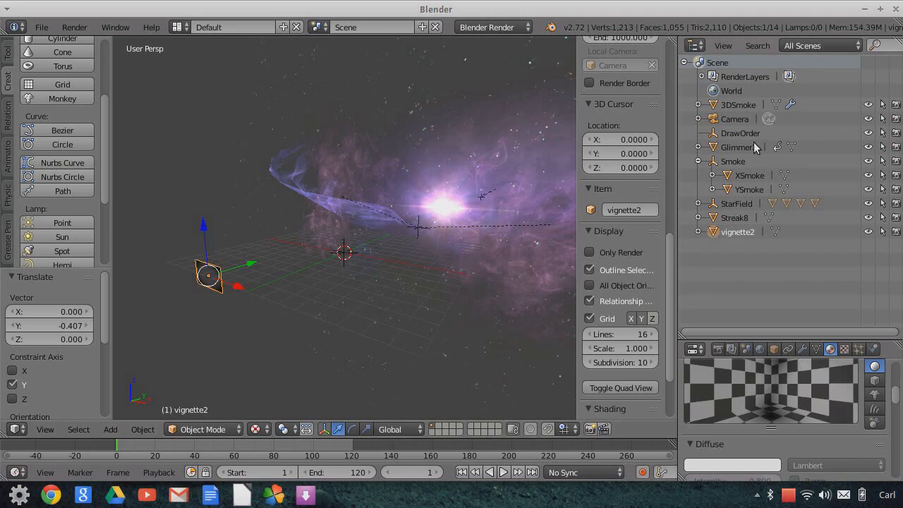
# Parent vignette2 to the Camera and look at the scene through the camera
pyautogui.moveTo(713, 124); pyautogui.dragTo(711, 118)
pyautogui.scroll(-3, 238, 301)
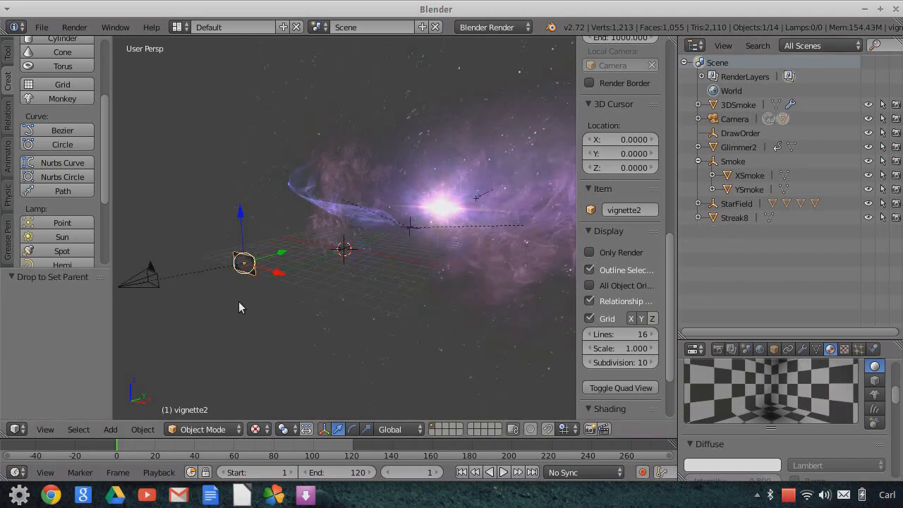
pyautogui.click(43, 429)
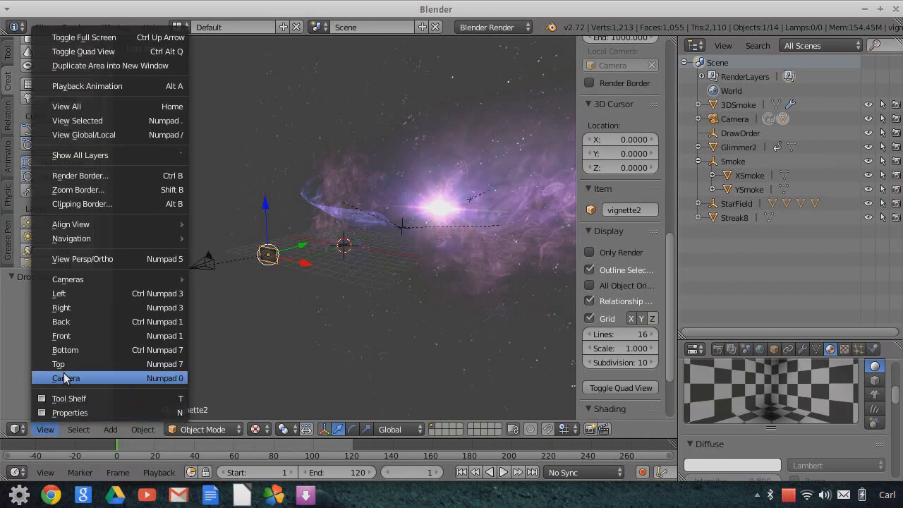
pyautogui.click(67, 378)
# Adjust the vignette2 plane's height and move it about 4.497 units along negative Y, right up to the camera
pyautogui.moveTo(344, 211); pyautogui.dragTo(357, 187)
pyautogui.moveTo(375, 240); pyautogui.dragTo(259, 231, button='middle')
pyautogui.moveTo(258, 238); pyautogui.dragTo(202, 247)
pyautogui.moveTo(201, 246); pyautogui.dragTo(254, 265, button='middle')
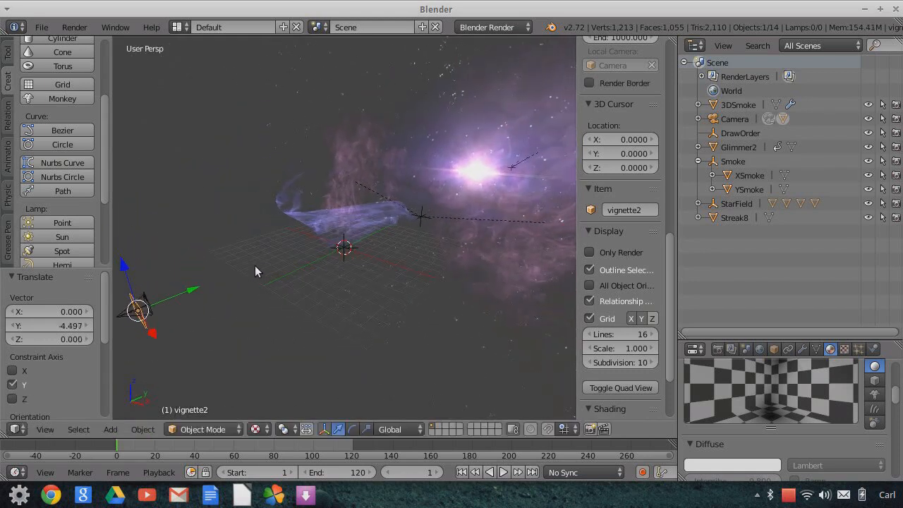
# In camera view, raise the vignette2 plane about 0.079 units along Z and scale it by about 0.396
pyautogui.click(45, 431)
pyautogui.click(42, 430)
pyautogui.click(141, 377)
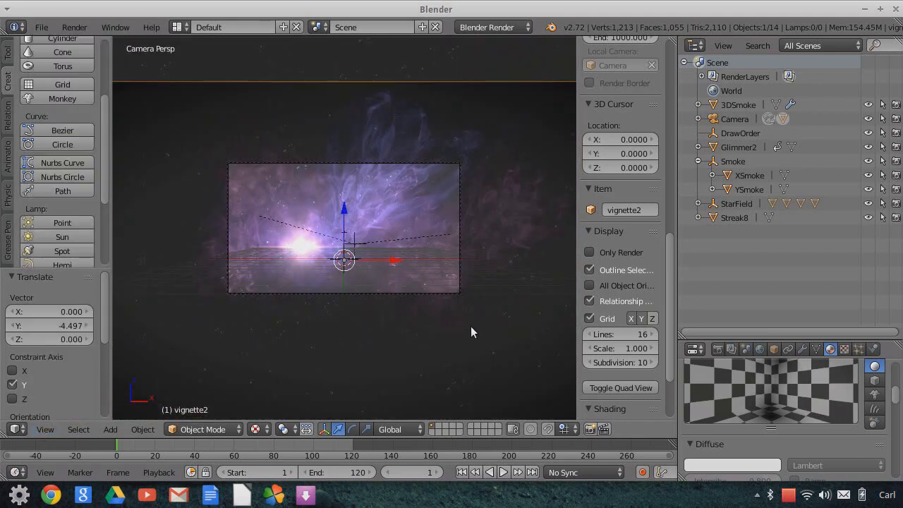
pyautogui.press('g')
pyautogui.press('z')
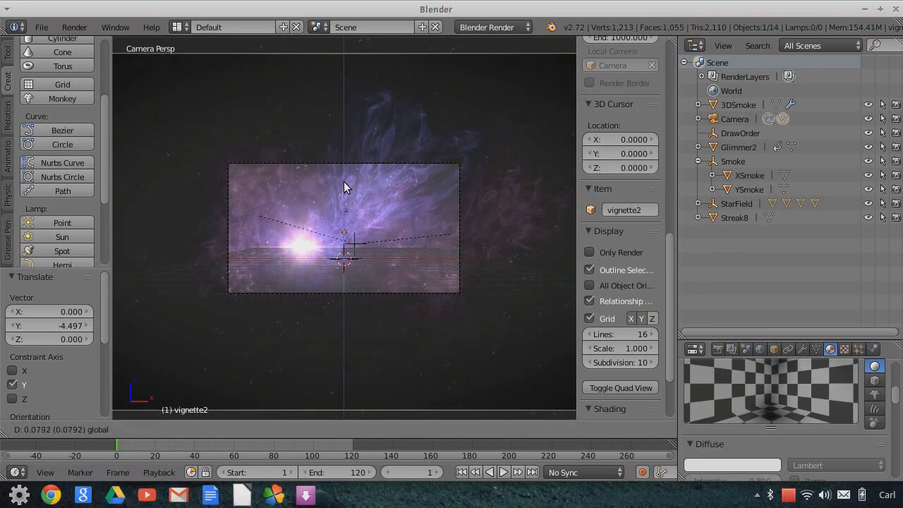
pyautogui.click(445, 271)
pyautogui.press('s')
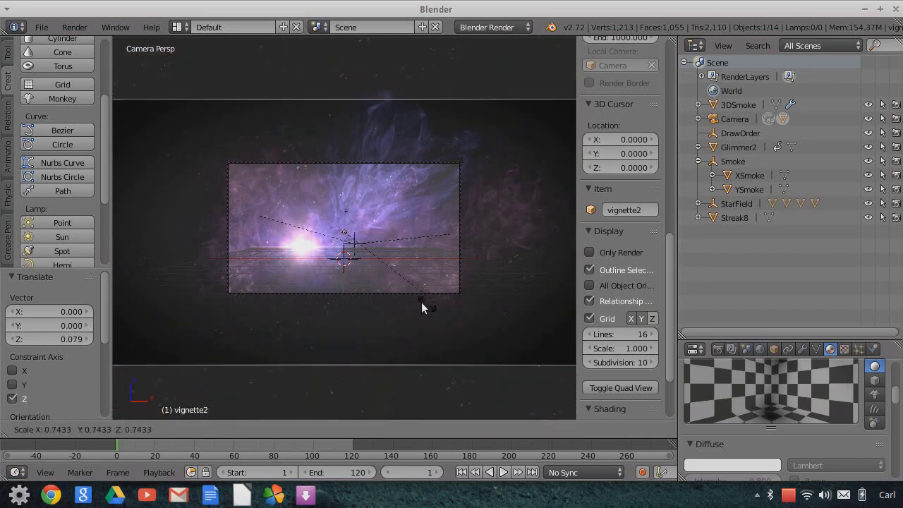
pyautogui.click(374, 292)
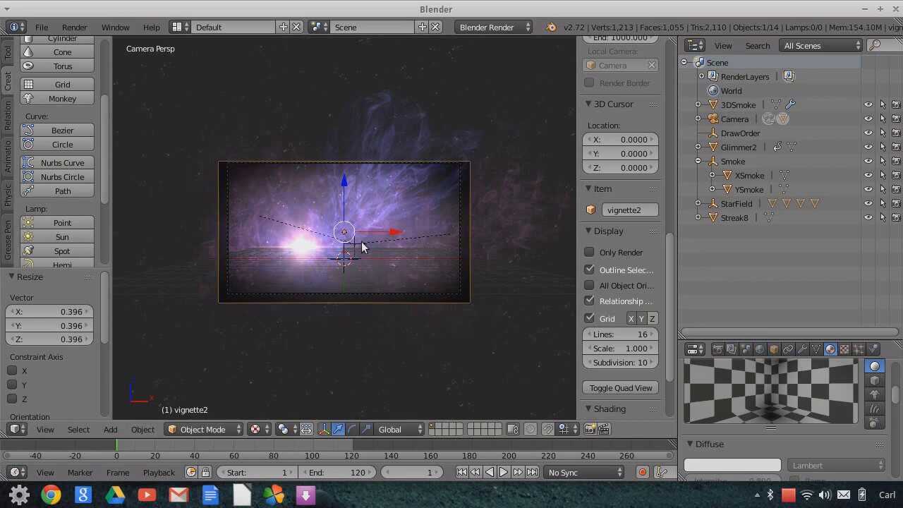
# Centre the vignette2 plane vertically along Z and scale it by about 0.989 and 0.967 to just cover the camera frame
pyautogui.press('g')
pyautogui.press('z')
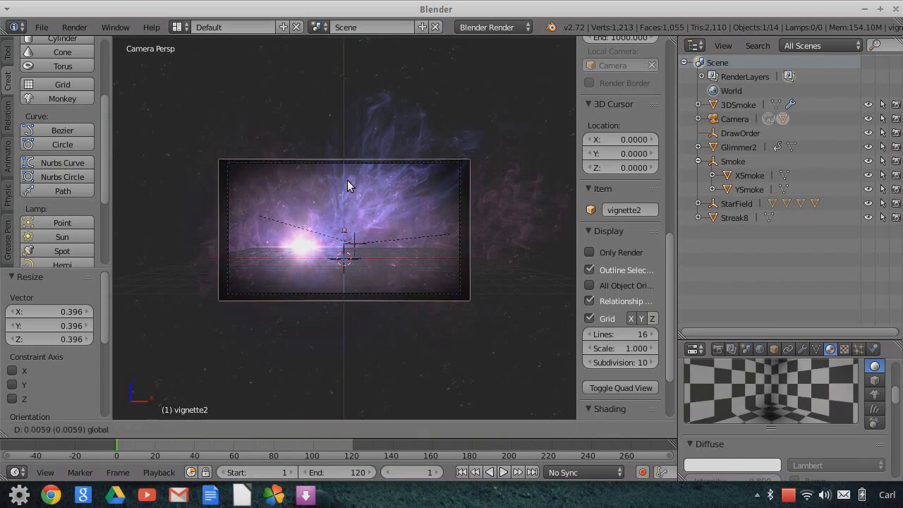
pyautogui.click(381, 210)
pyautogui.press('s')
pyautogui.click(406, 244)
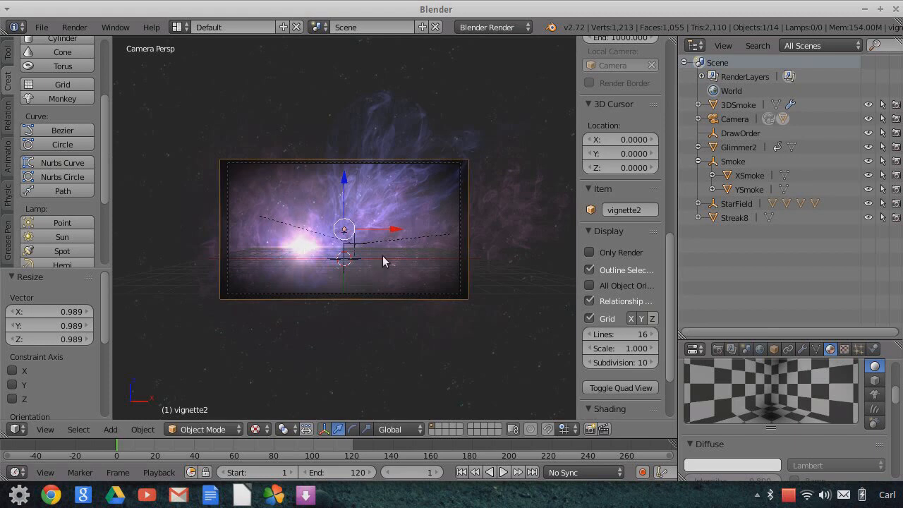
pyautogui.press('s')
pyautogui.click(423, 257)
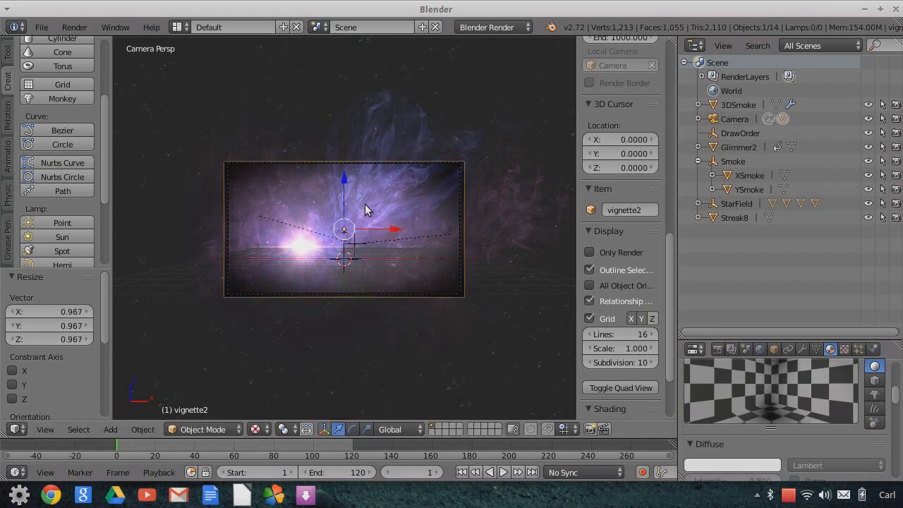
pyautogui.moveTo(345, 185); pyautogui.dragTo(384, 251)
# Enlarge the vignette2 plane by about 1.669, and scale it back by about 0.671 and 0.895 to the camera frame
pyautogui.press('s')
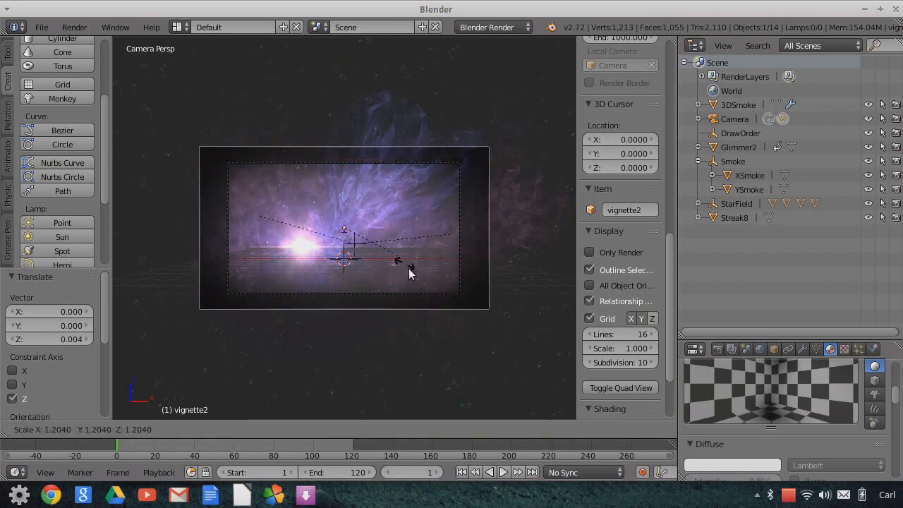
pyautogui.click(418, 278)
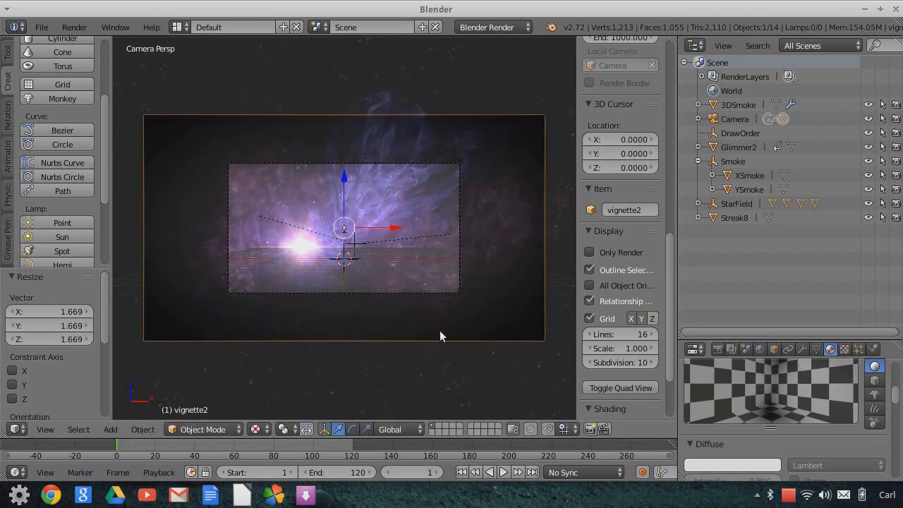
pyautogui.press('s')
pyautogui.click(387, 310)
pyautogui.press('s')
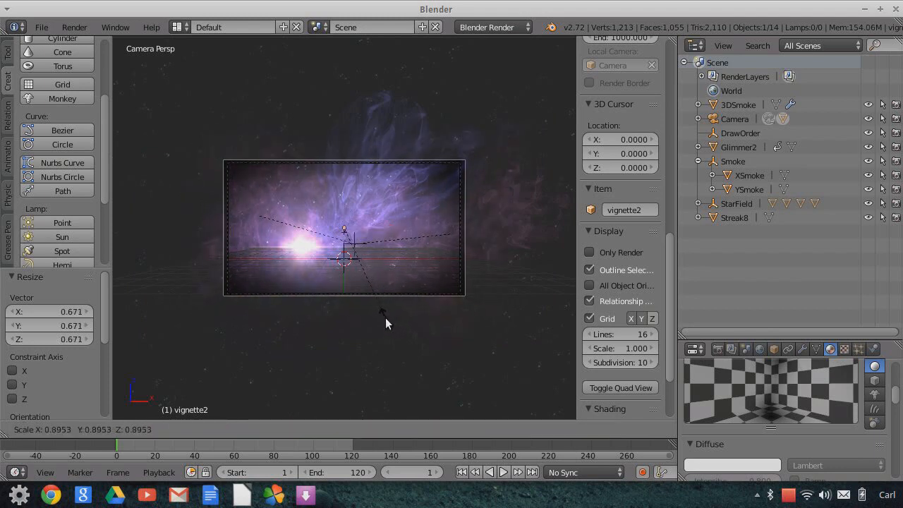
pyautogui.click(386, 318)
# Select the Camera, restrict the viewport display to Only Render, and fit the camera frame in the view
pyautogui.scroll(1, 360, 272)
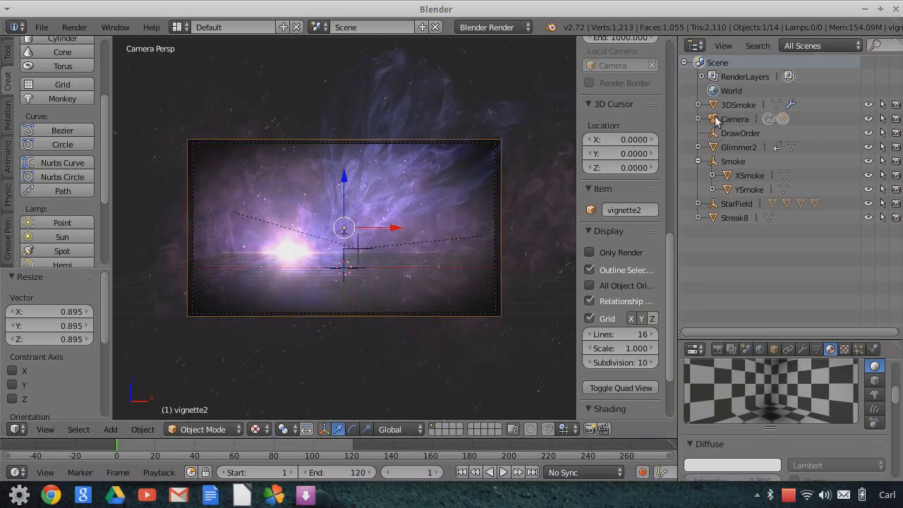
pyautogui.click(721, 119)
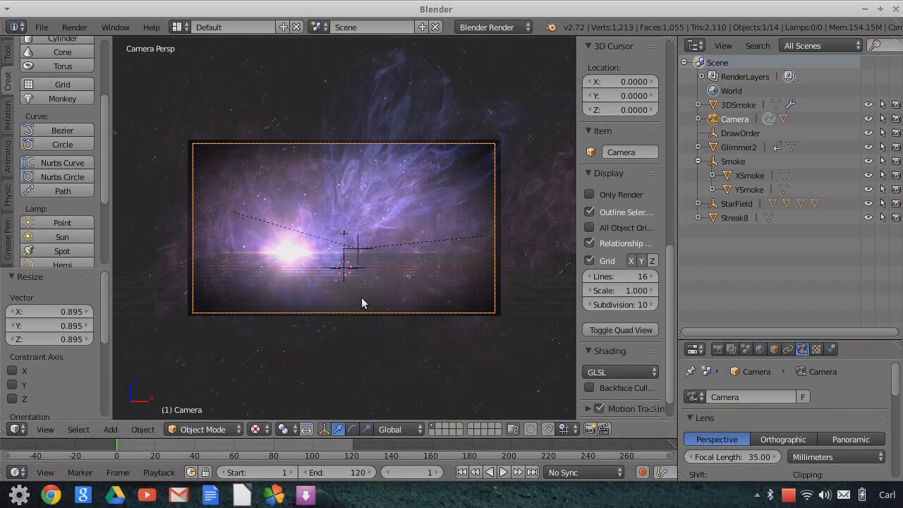
pyautogui.click(597, 196)
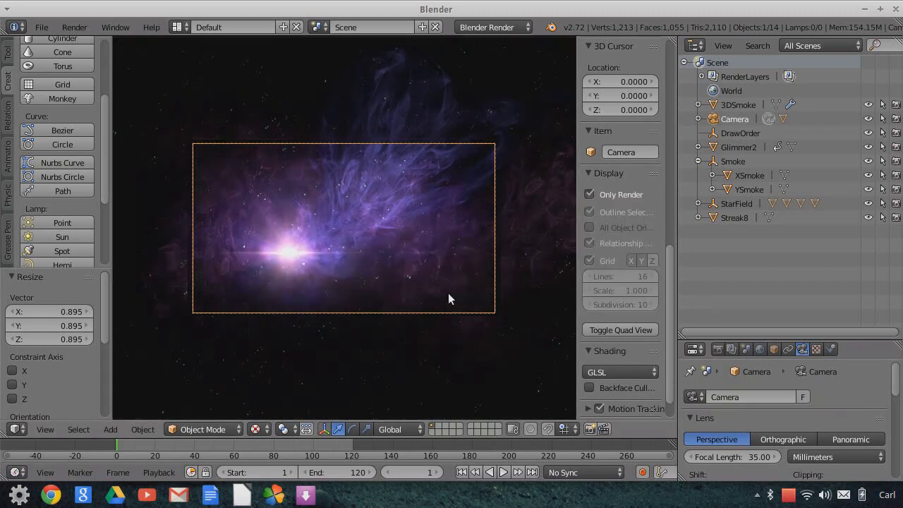
pyautogui.press('Home')
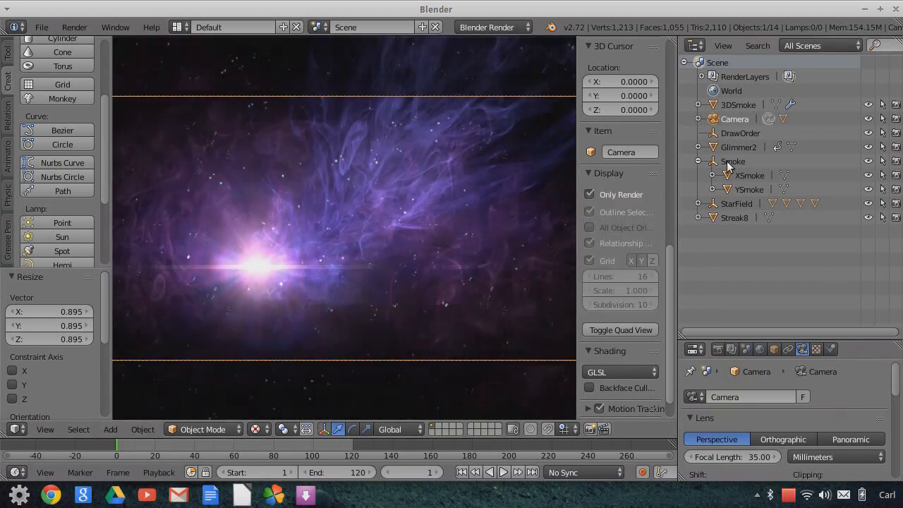
pyautogui.scroll(-1, 448, 208)
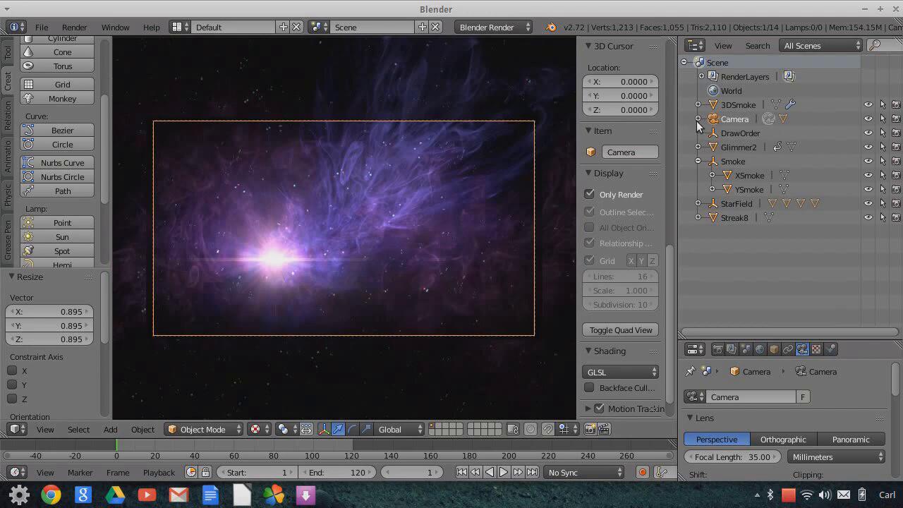
# Expand the Camera's children and toggle vignette2's viewport visibility repeatedly to compare the image with and without the vignette
pyautogui.click(697, 119)
pyautogui.click(868, 147)
pyautogui.click(869, 146)
pyautogui.click(869, 146)
pyautogui.click(868, 147)
pyautogui.click(869, 147)
pyautogui.click(868, 147)
pyautogui.click(869, 147)
pyautogui.click(868, 147)
pyautogui.click(869, 146)
pyautogui.click(869, 147)
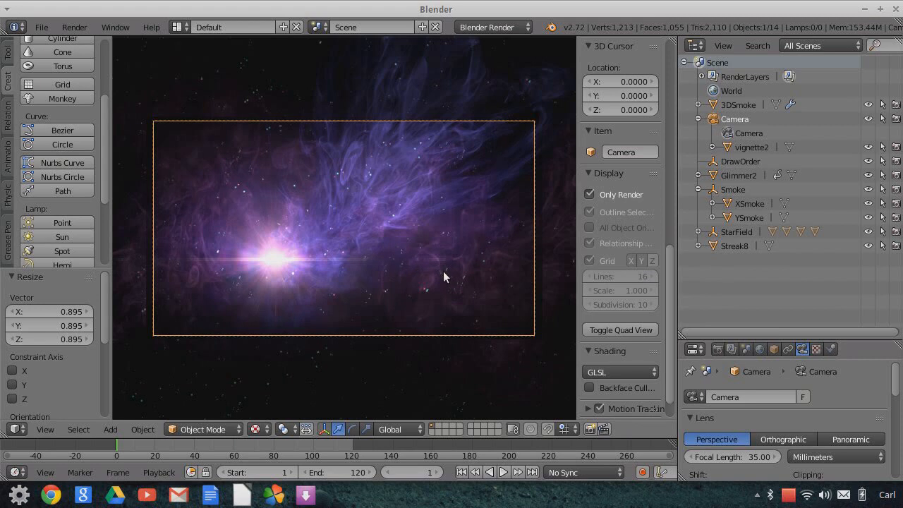
# Make an OpenGL render of the camera view to inspect the vignette, and return to the 3D View
pyautogui.click(590, 429)
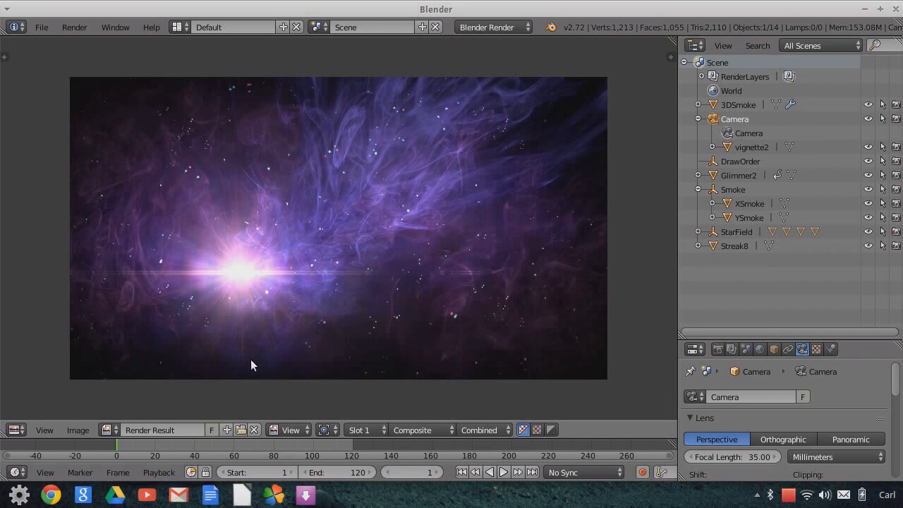
pyautogui.click(16, 429)
pyautogui.click(41, 412)
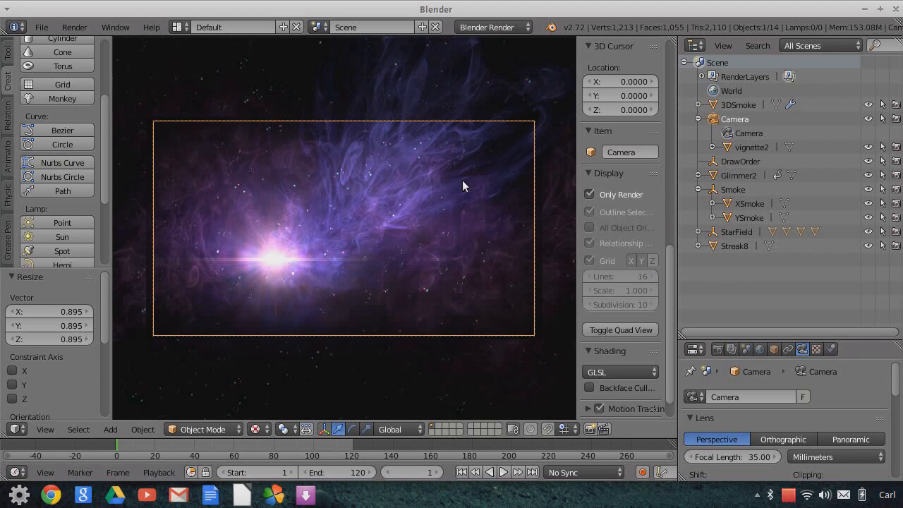
# Leave the camera view and turn off Only Render to inspect the layout of the camera and scene objects
pyautogui.scroll(-2, 510, 214)
pyautogui.moveTo(501, 227); pyautogui.dragTo(476, 247, button='middle')
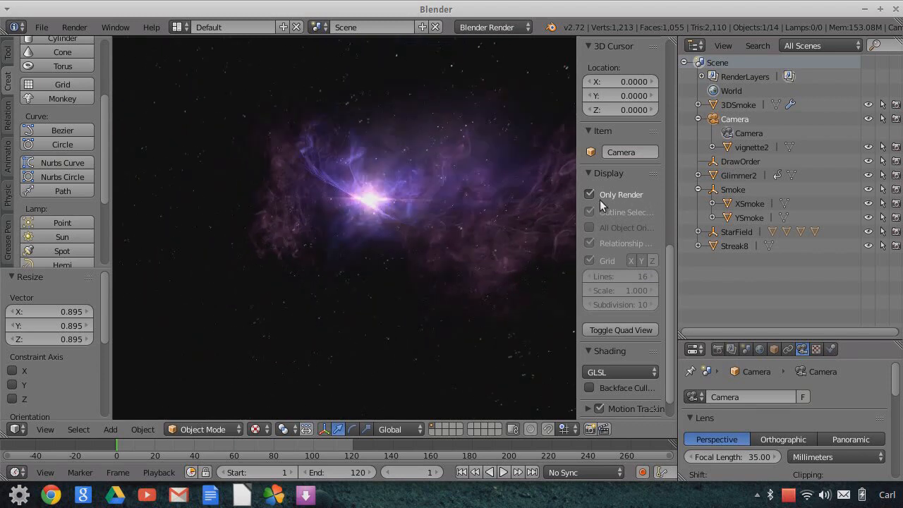
pyautogui.click(600, 200)
pyautogui.moveTo(556, 211); pyautogui.dragTo(514, 211, button='middle')
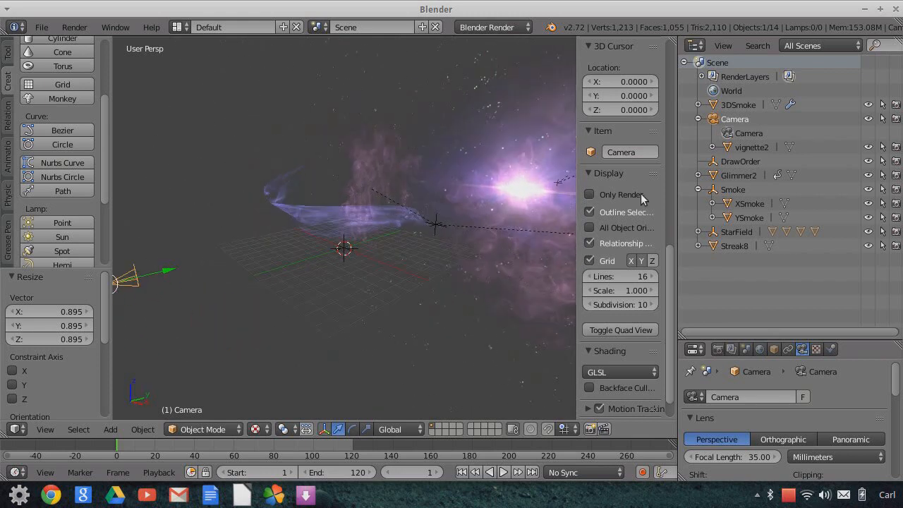
pyautogui.moveTo(521, 227); pyautogui.dragTo(511, 245, button='middle')
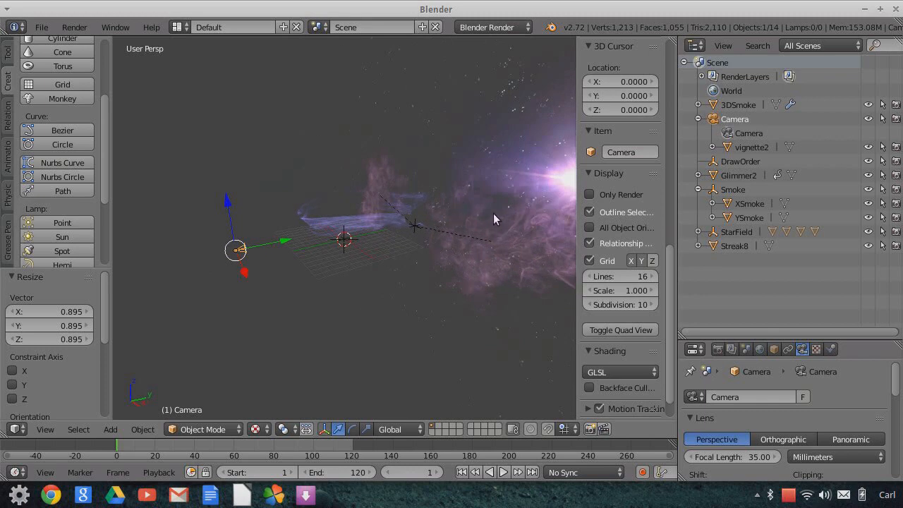
pyautogui.moveTo(497, 214); pyautogui.dragTo(511, 220, button='middle')
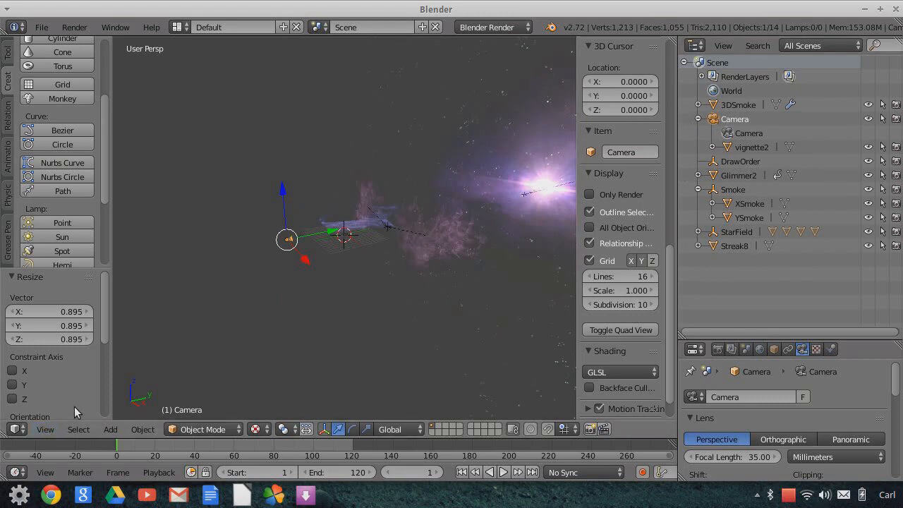
# Import LensGrit2.png from the LensFlareRigElements folder as an image plane
pyautogui.click(41, 27)
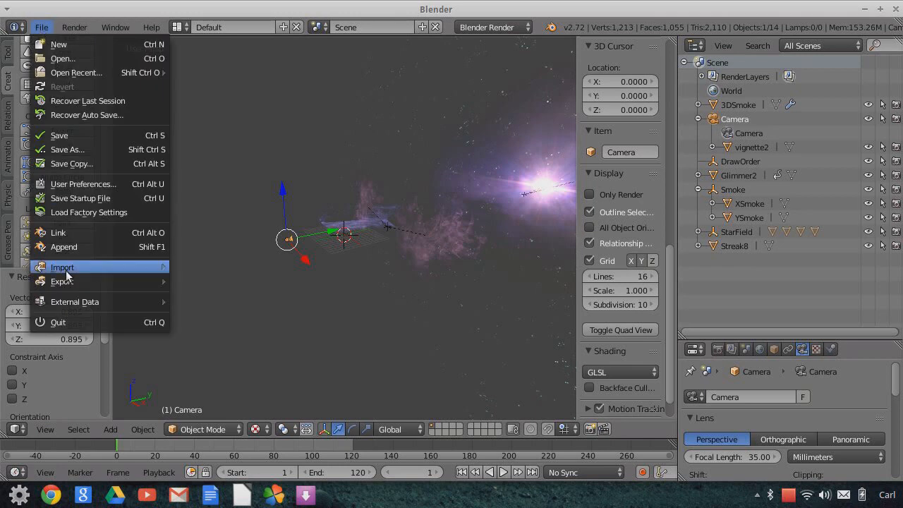
pyautogui.moveTo(67, 267)
pyautogui.click(212, 310)
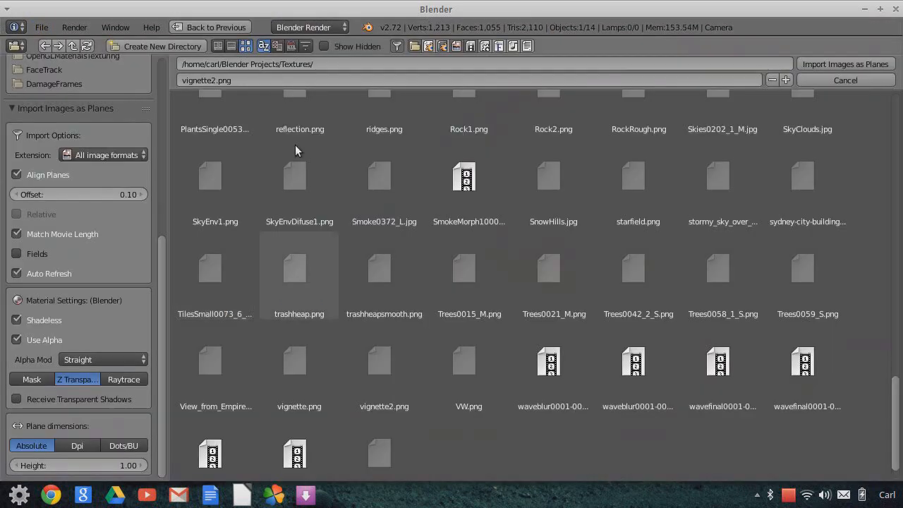
pyautogui.scroll(6, 92, 244)
pyautogui.scroll(5, 99, 243)
pyautogui.click(63, 253)
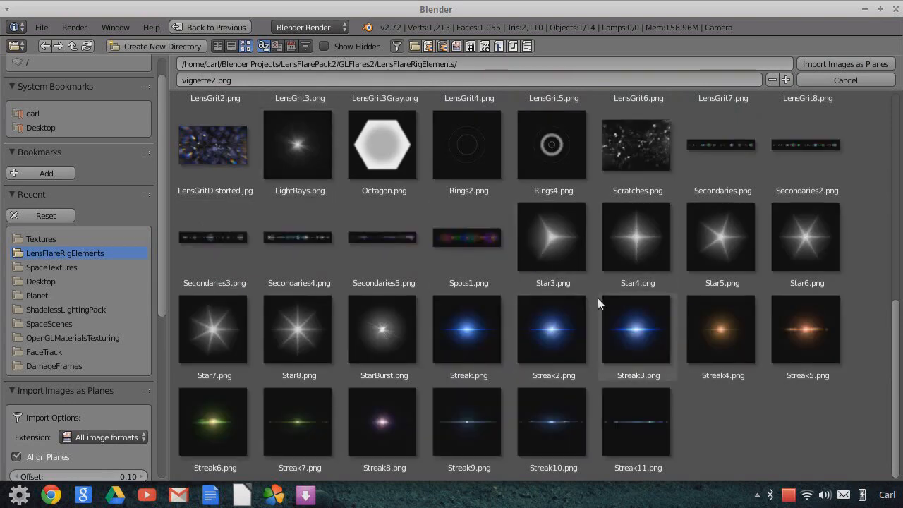
pyautogui.scroll(6, 606, 296)
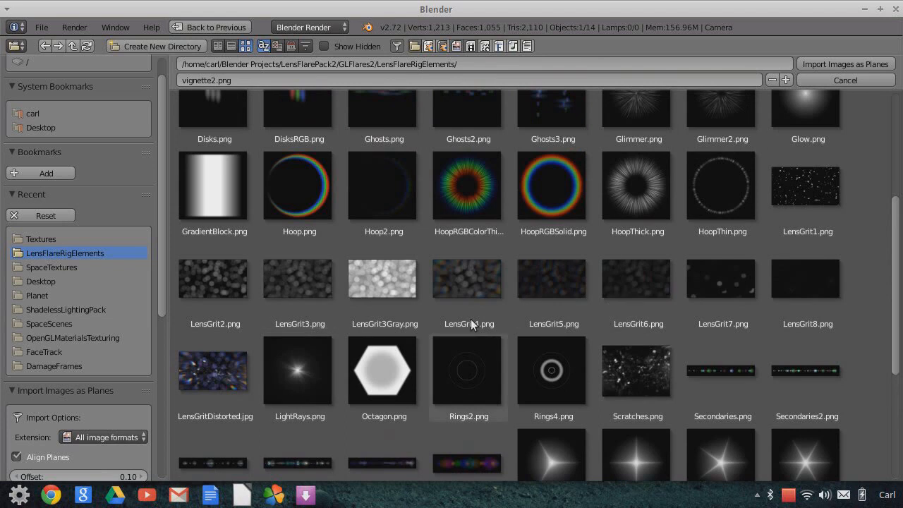
pyautogui.scroll(2, 513, 309)
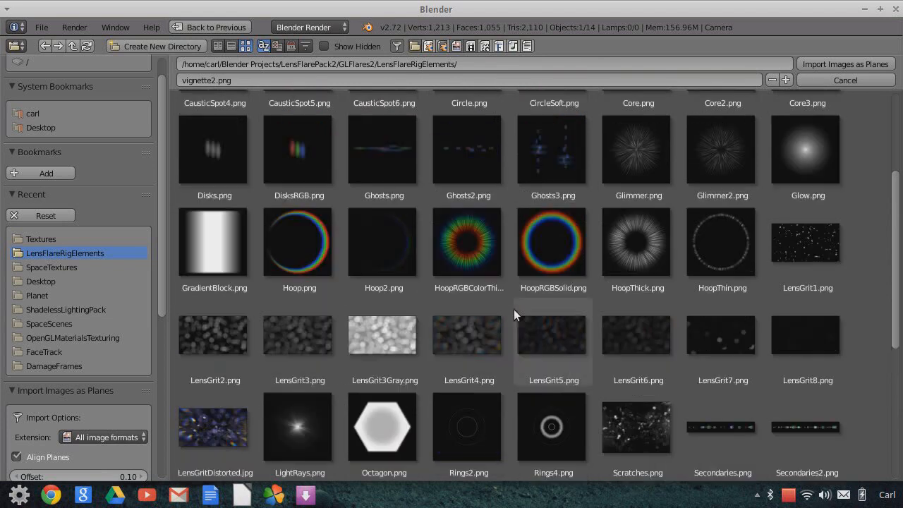
pyautogui.click(209, 335)
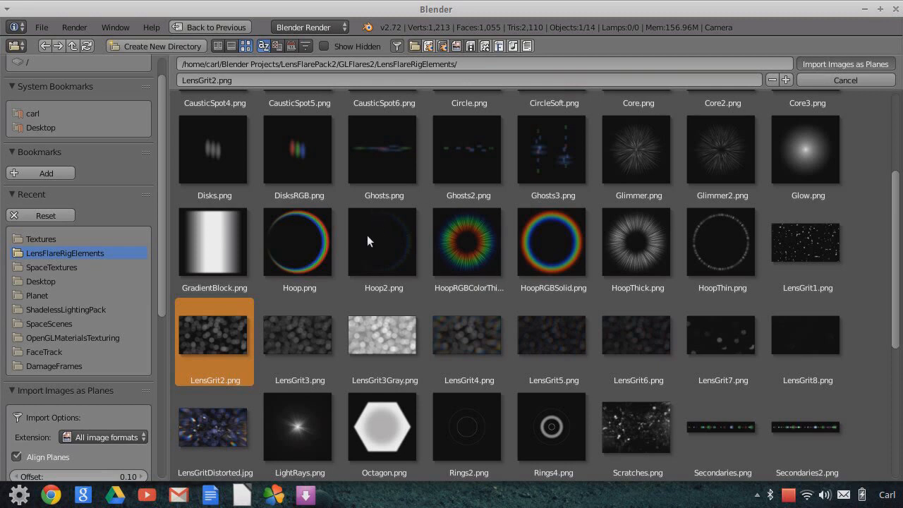
pyautogui.press('Return')
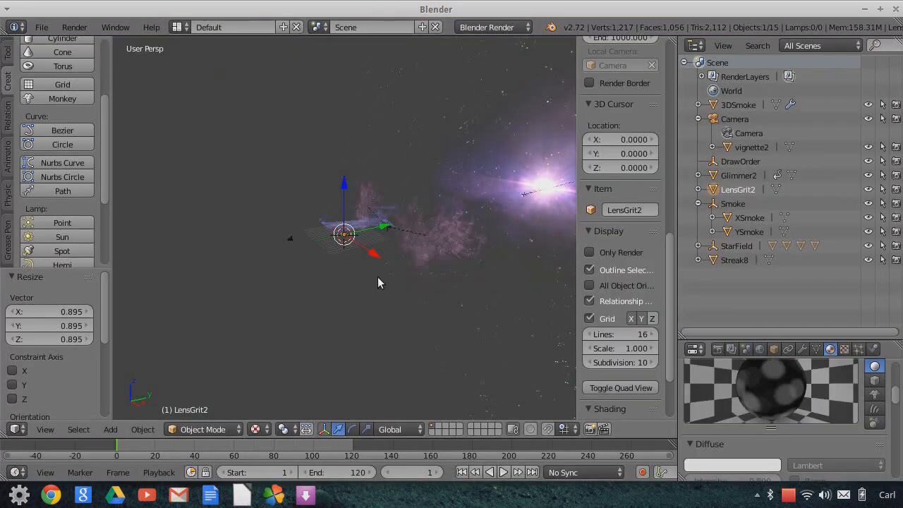
# Rotate the LensGrit2 plane 90° about X and move it about -13.4 along Y and 2.1 along Z, near the camera
pyautogui.write('rx90')
pyautogui.press('Return')
pyautogui.press('g')
pyautogui.press('y')
pyautogui.click(335, 264)
pyautogui.moveTo(336, 263); pyautogui.dragTo(364, 273, button='middle')
pyautogui.press('g')
pyautogui.press('z')
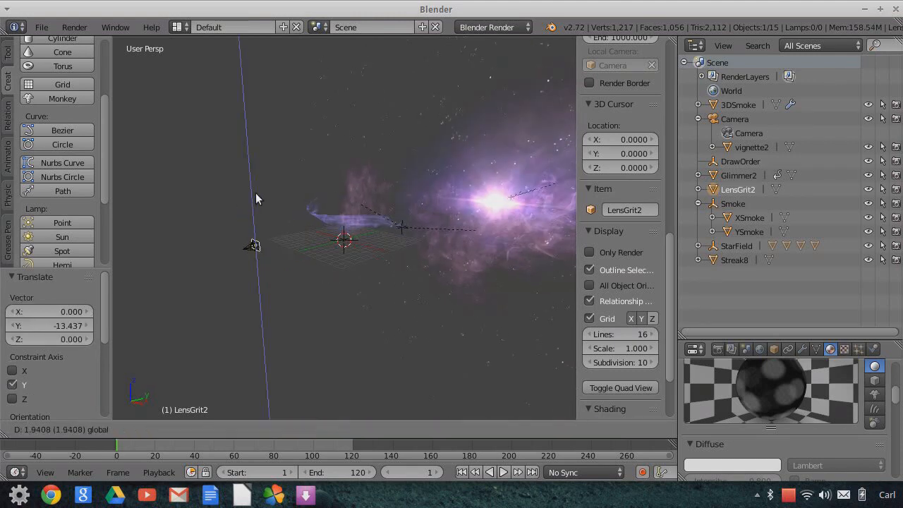
pyautogui.click(266, 261)
pyautogui.moveTo(266, 261); pyautogui.dragTo(321, 264, button='middle')
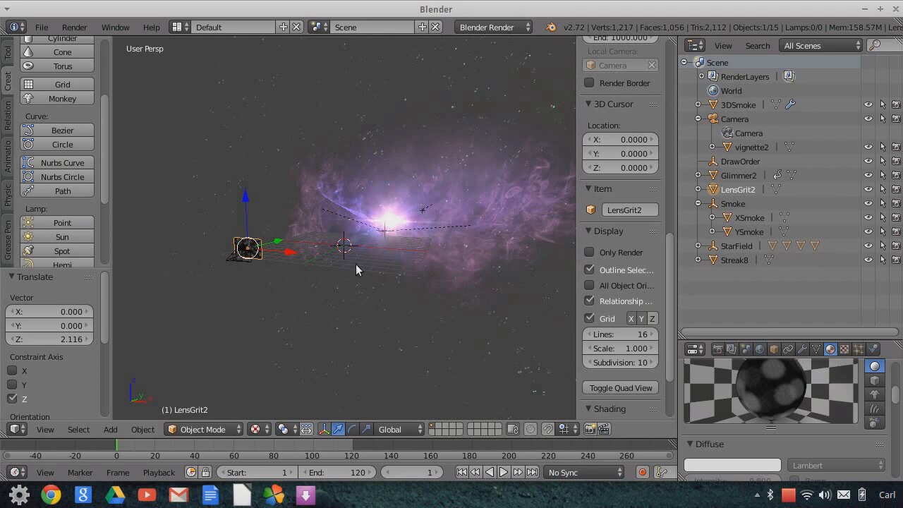
# Parent LensGrit2 to the Camera and shift the plane about 0.36 along X and -0.4 along Y in front of it
pyautogui.moveTo(740, 190); pyautogui.dragTo(733, 119)
pyautogui.moveTo(288, 259); pyautogui.dragTo(289, 298, button='middle')
pyautogui.press('g')
pyautogui.press('x')
pyautogui.click(267, 272)
pyautogui.press('g')
pyautogui.press('y')
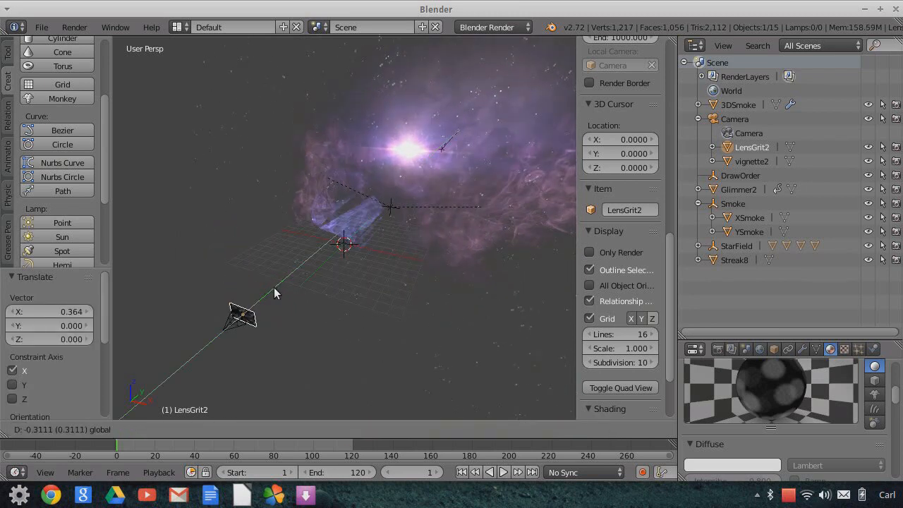
pyautogui.click(263, 306)
pyautogui.moveTo(247, 336)
pyautogui.mouseDown(button='middle')
pyautogui.moveTo(296, 335)
pyautogui.moveTo(281, 321)
pyautogui.moveTo(235, 330)
pyautogui.mouseUp(button='middle')
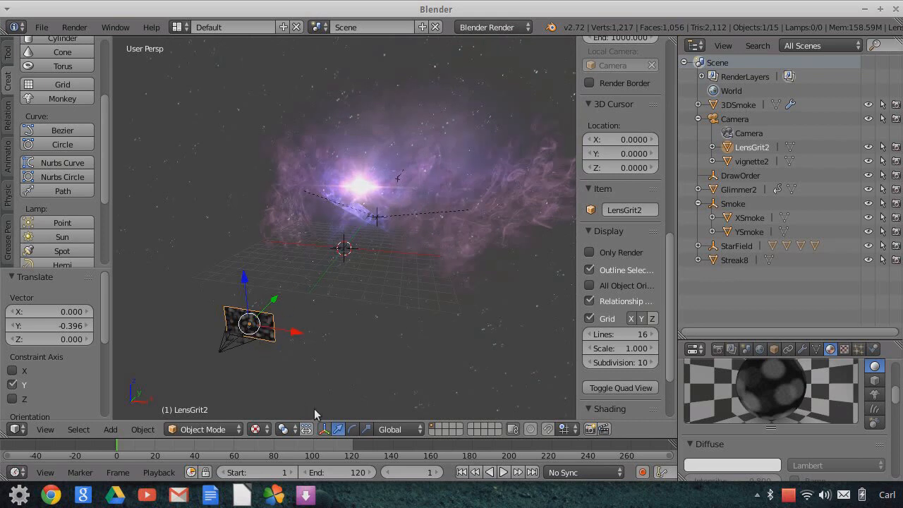
# Look through the camera and centre the LensGrit2 plane on its frame by moving it along Z and X
pyautogui.click(45, 429)
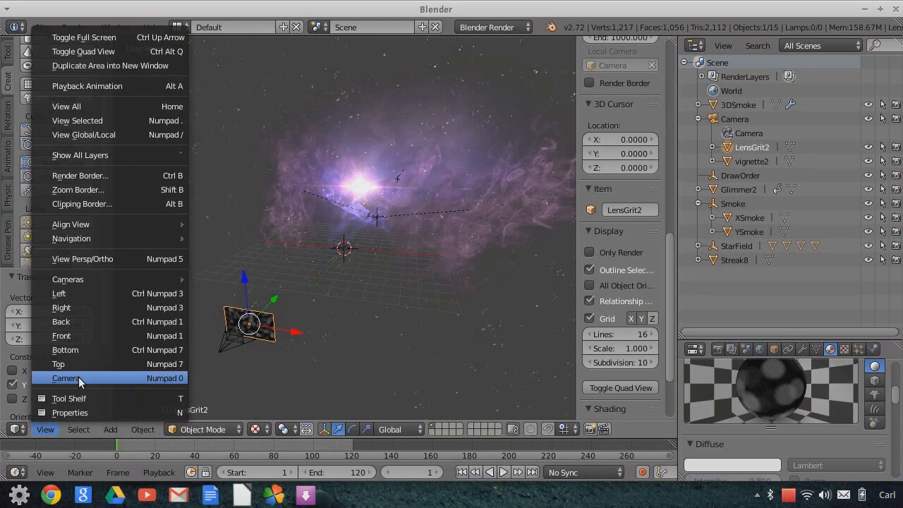
pyautogui.click(78, 375)
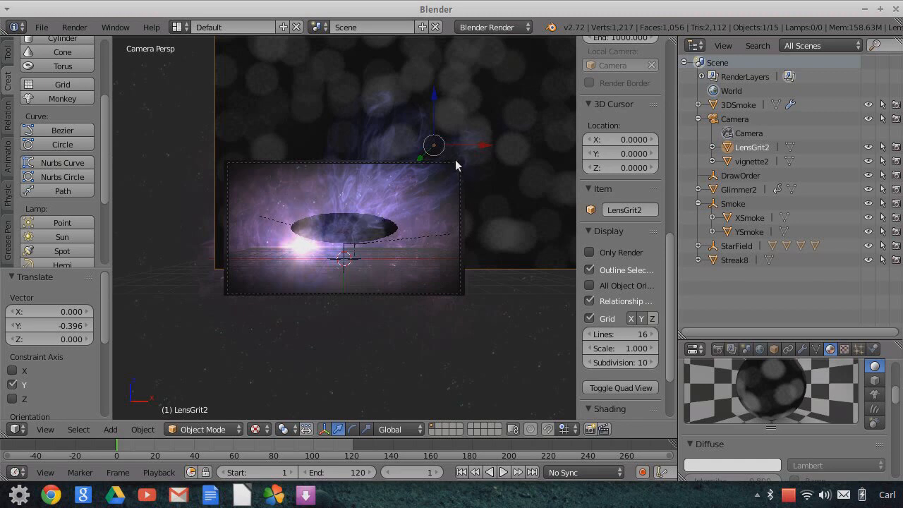
pyautogui.press('g')
pyautogui.press('z')
pyautogui.click(476, 214)
pyautogui.press('g')
pyautogui.press('x')
pyautogui.click(356, 189)
pyautogui.press('g')
pyautogui.press('z')
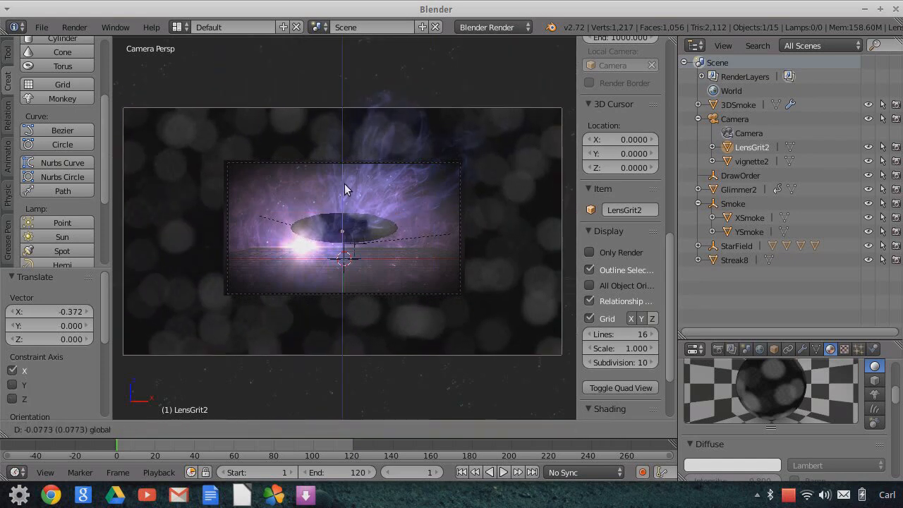
pyautogui.click(345, 185)
# Scale the LensGrit2 plane down until it just covers the camera frame, raising it about 0.01 along Z
pyautogui.press('s')
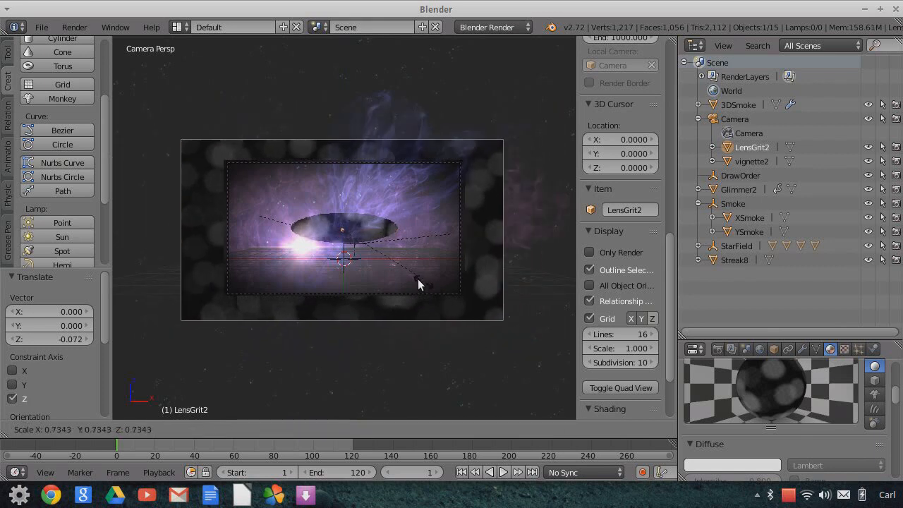
pyautogui.click(407, 273)
pyautogui.press('g')
pyautogui.press('z')
pyautogui.click(355, 194)
pyautogui.press('s')
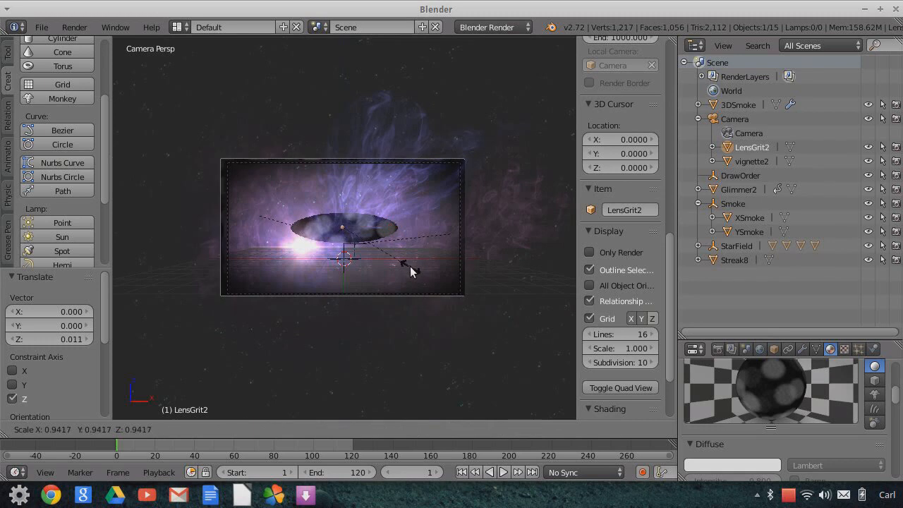
pyautogui.click(393, 259)
# Nudge the scaled LensGrit2 plane slightly along X and about -0.006 along Z within the camera frame
pyautogui.press('g')
pyautogui.press('x')
pyautogui.click(389, 226)
pyautogui.press('g')
pyautogui.press('z')
pyautogui.click(346, 184)
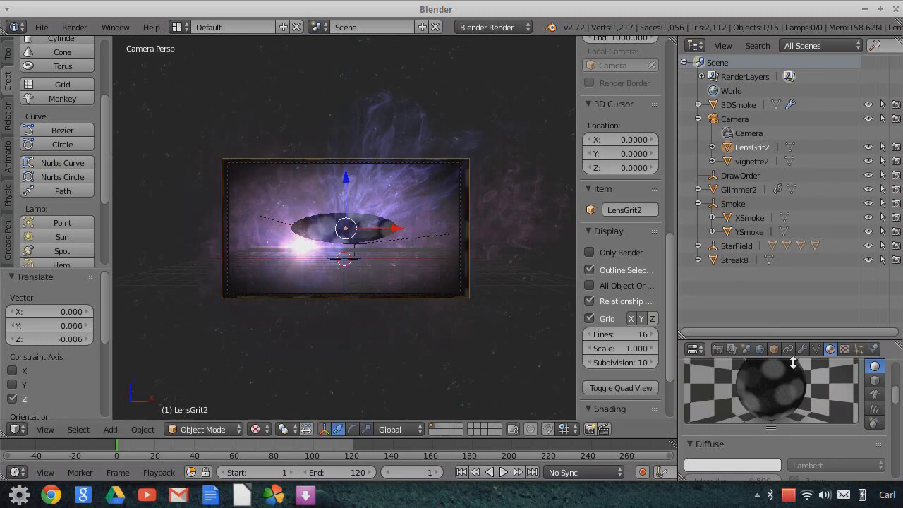
# Enable X-Ray display for LensGrit2 and shift the plane about -0.005 along X to centre it in the camera frame
pyautogui.click(774, 349)
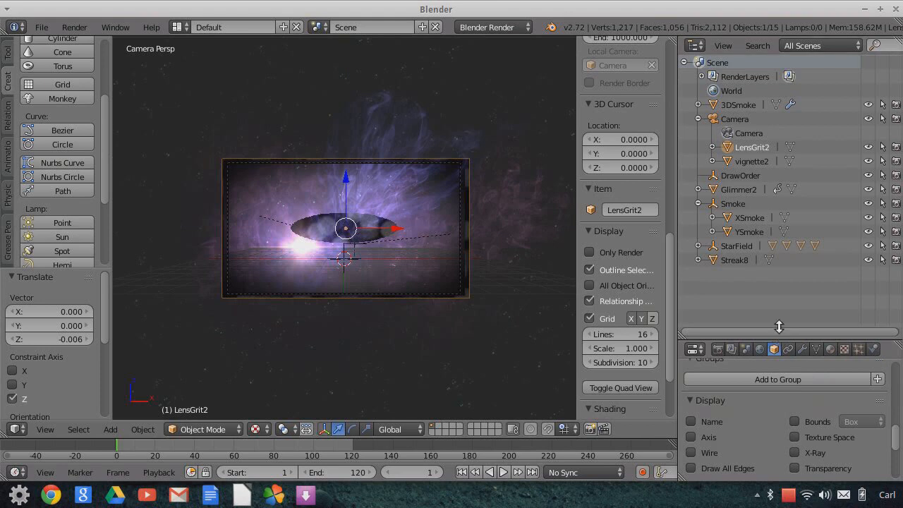
pyautogui.moveTo(776, 335); pyautogui.dragTo(783, 248)
pyautogui.click(795, 366)
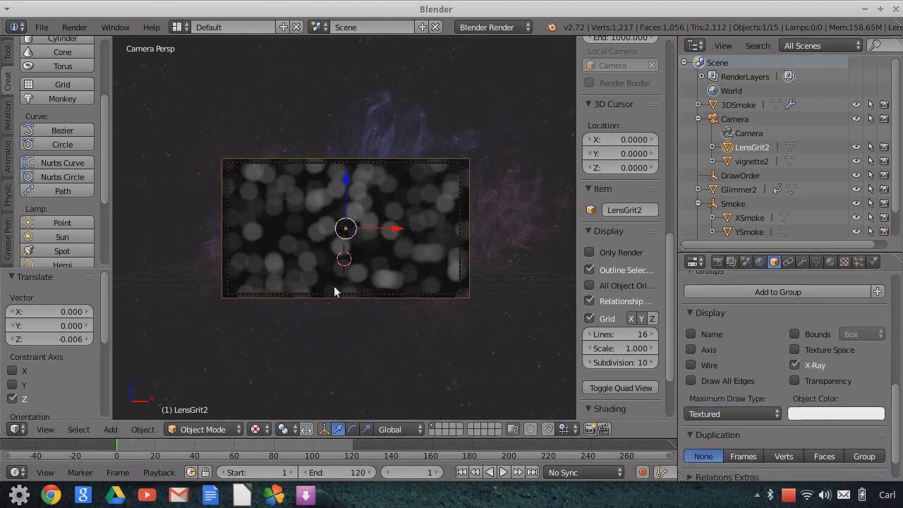
pyautogui.scroll(3, 401, 300)
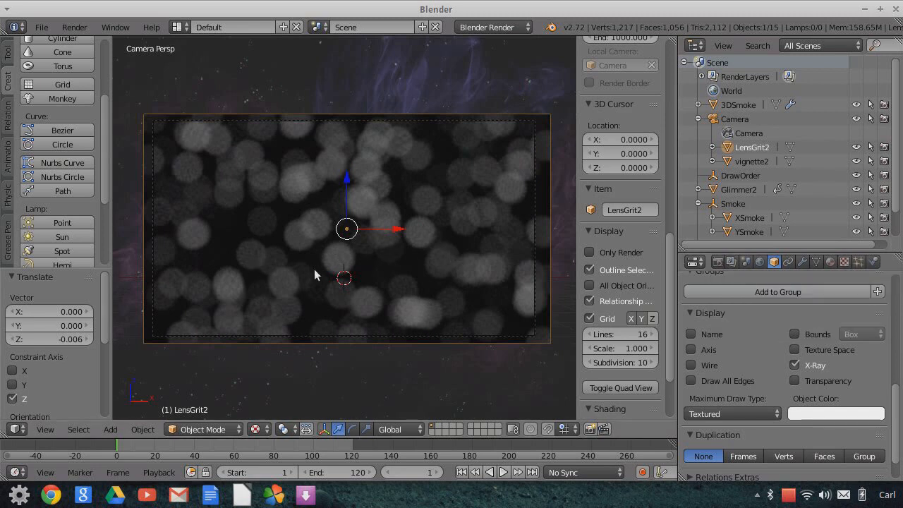
pyautogui.press('g')
pyautogui.press('z')
pyautogui.press('x')
pyautogui.click(391, 226)
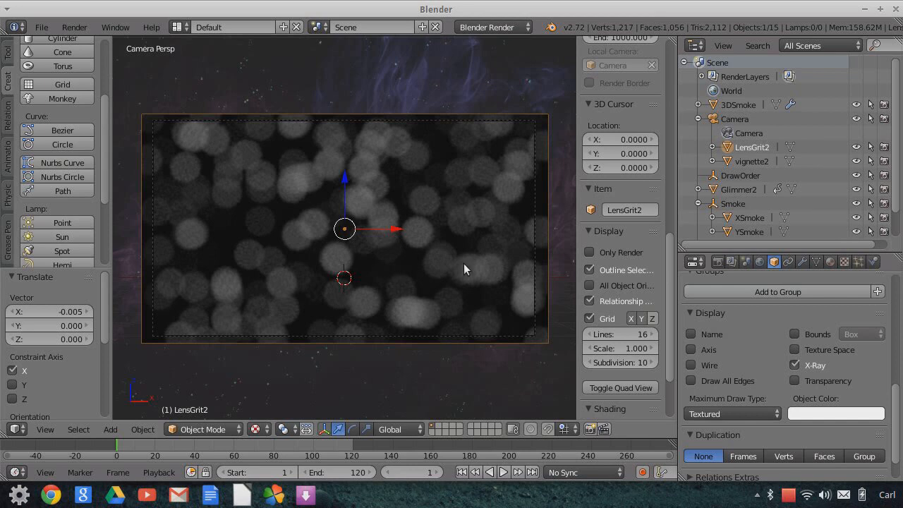
# Switch the render engine to Blender Game and set the LensGrit2 material's alpha blend to Add
pyautogui.click(832, 263)
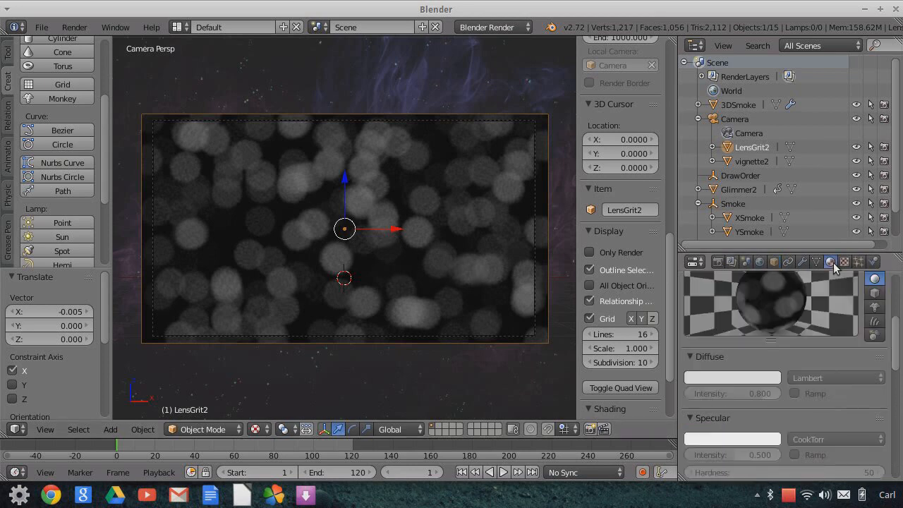
pyautogui.click(494, 27)
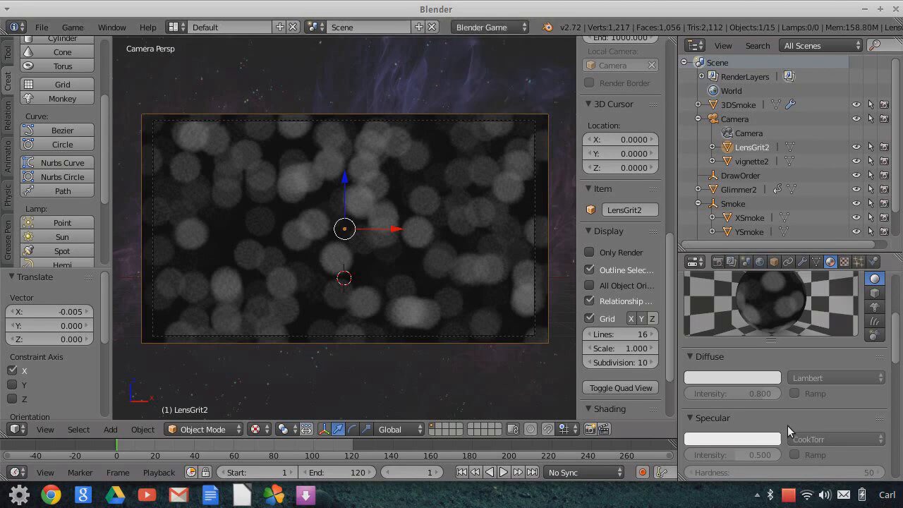
pyautogui.scroll(-8, 788, 430)
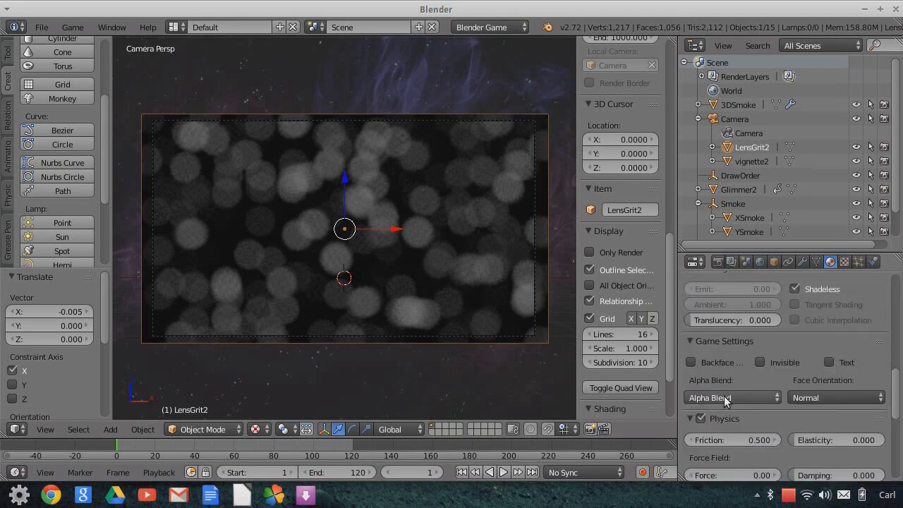
pyautogui.click(714, 398)
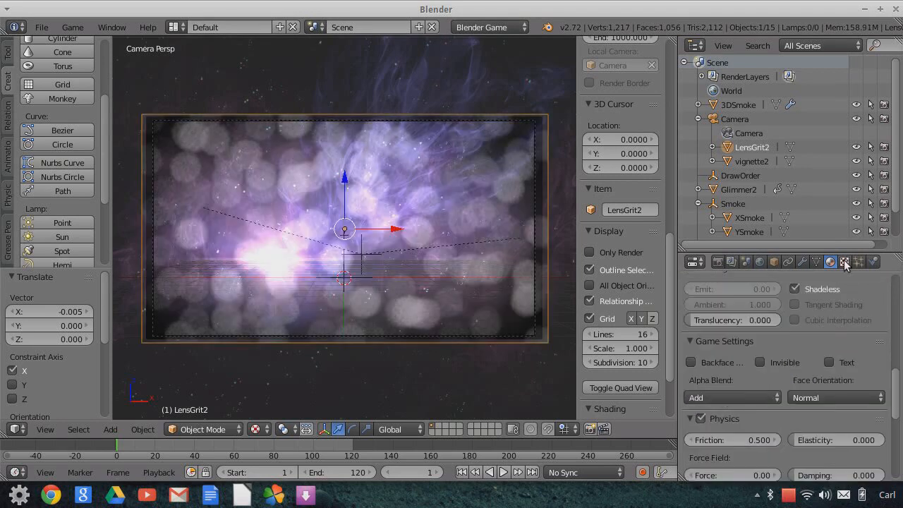
# Change the LensGrit2 texture's influence blend mode so that the material's diffuse colour tints the image
pyautogui.click(844, 261)
pyautogui.scroll(-4, 842, 362)
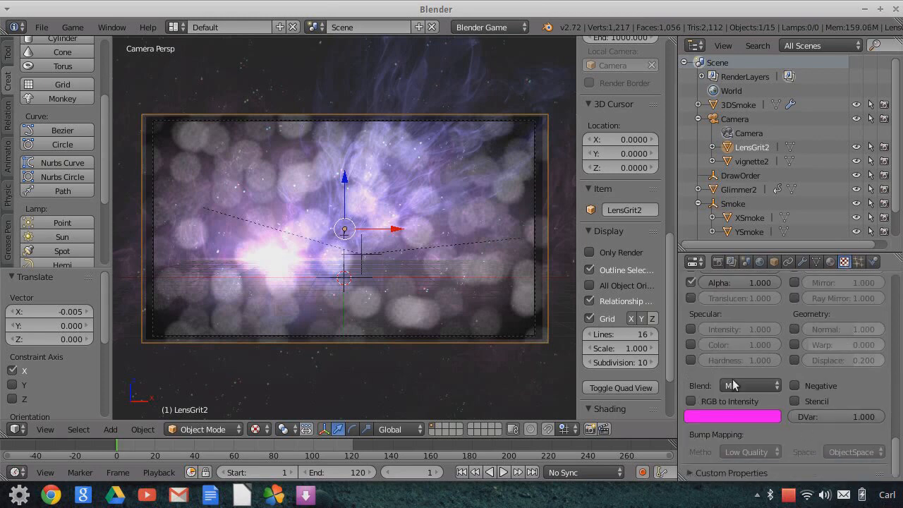
pyautogui.click(745, 386)
pyautogui.click(741, 322)
# Set the LensGrit2 material's diffuse intensity to 1.0 and its diffuse colour to a light blue at full brightness
pyautogui.click(830, 261)
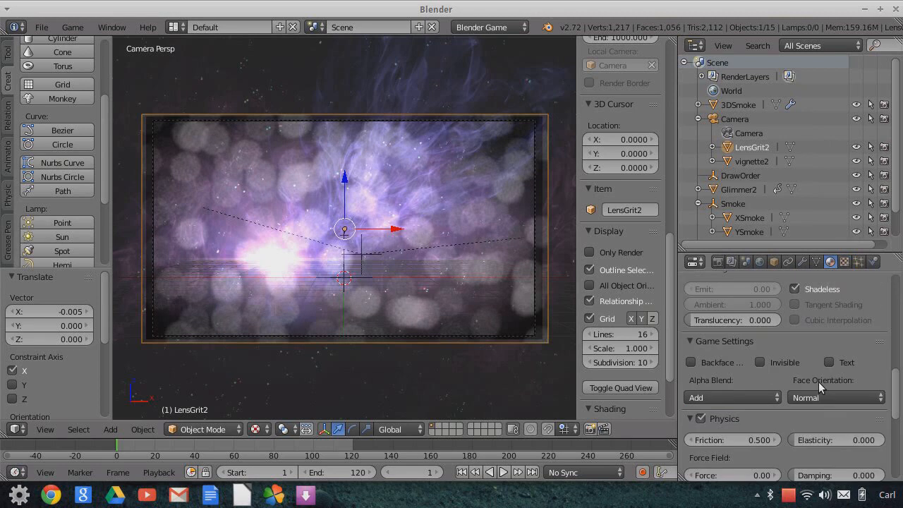
pyautogui.scroll(4, 819, 382)
pyautogui.scroll(3, 796, 362)
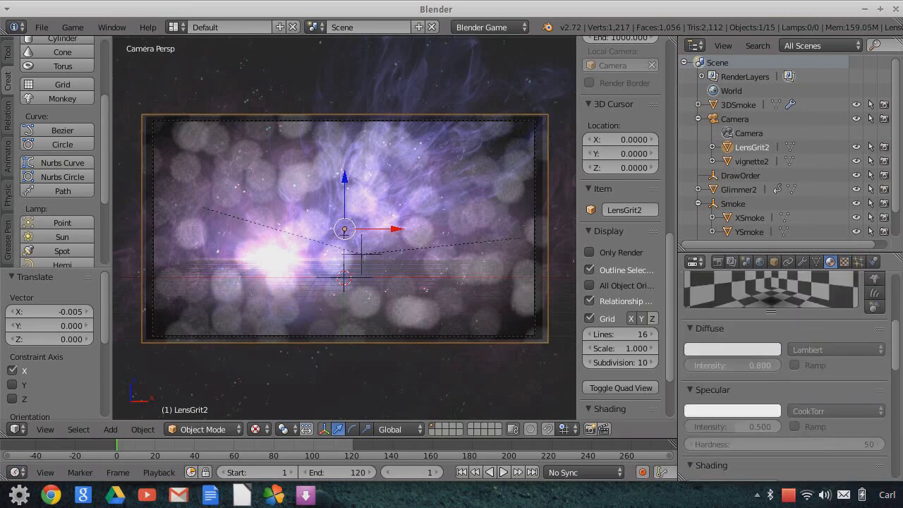
pyautogui.moveTo(708, 365); pyautogui.dragTo(767, 365)
pyautogui.click(740, 348)
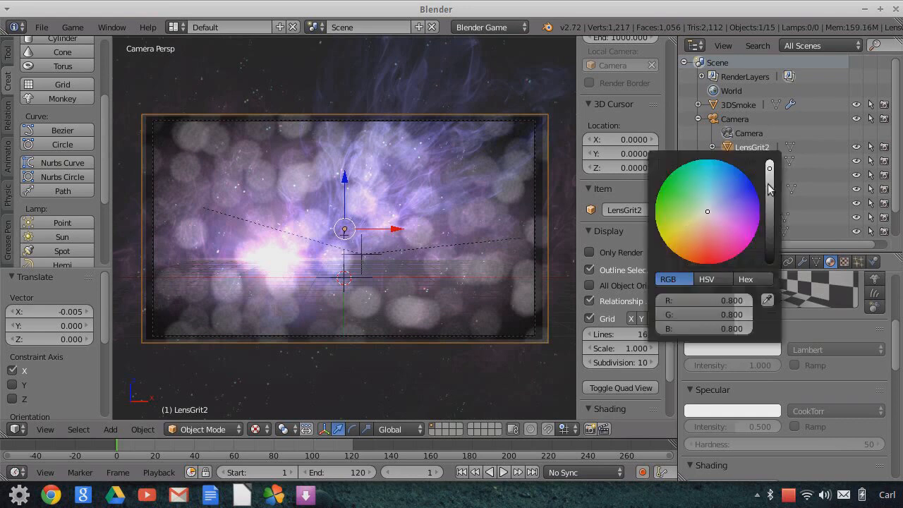
pyautogui.moveTo(769, 168); pyautogui.dragTo(770, 171)
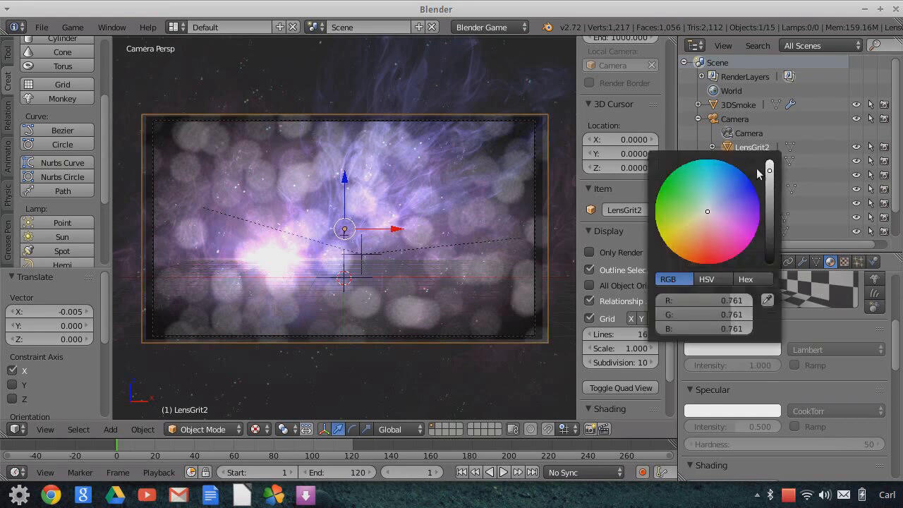
pyautogui.scroll(3, 723, 196)
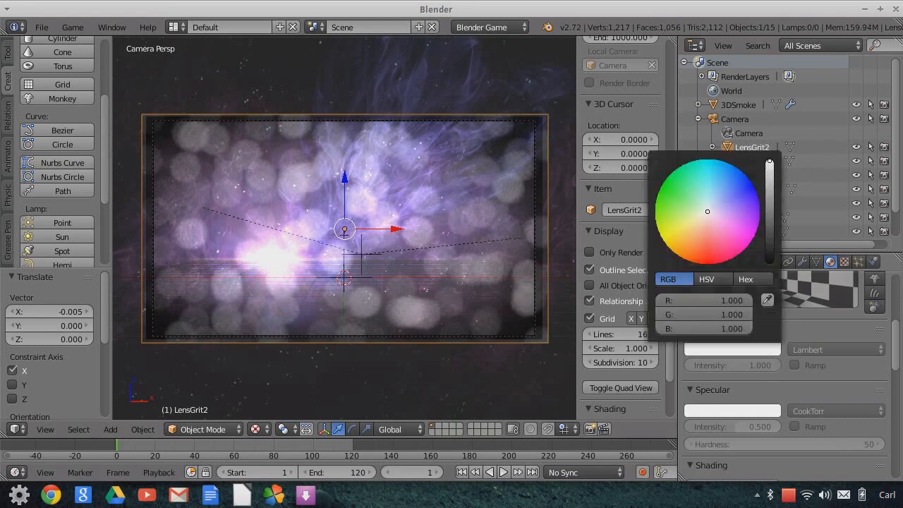
pyautogui.click(720, 195)
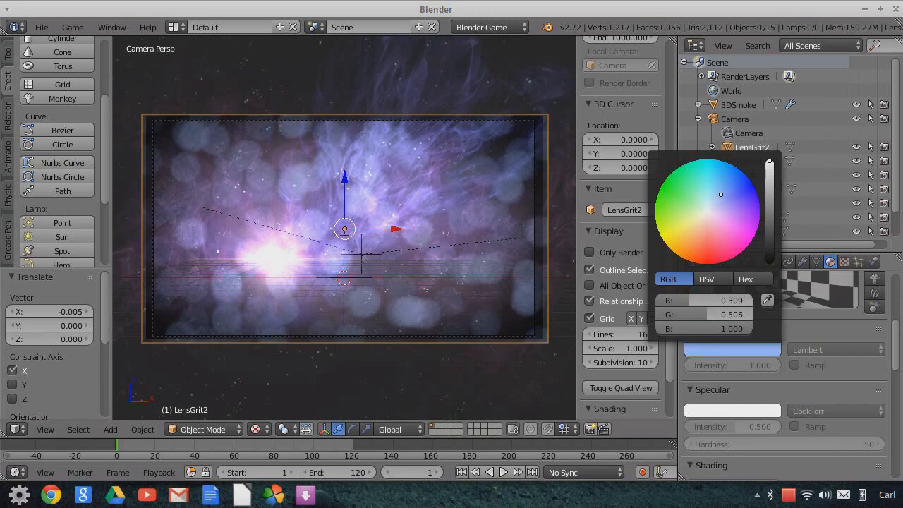
pyautogui.click(723, 192)
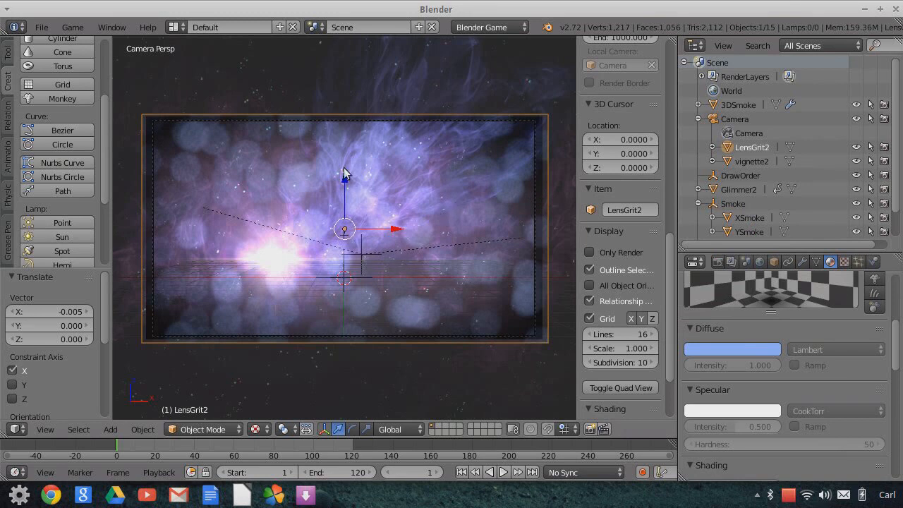
# Select the Camera, fit its frame in the view, and restrict the viewport display to Only Render
pyautogui.click(727, 133)
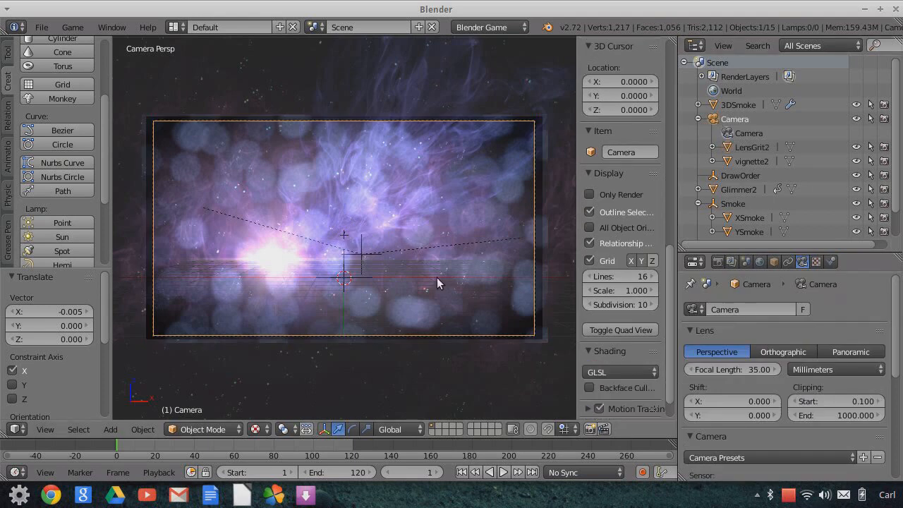
pyautogui.press('Home')
pyautogui.scroll(-2, 428, 297)
pyautogui.click(624, 196)
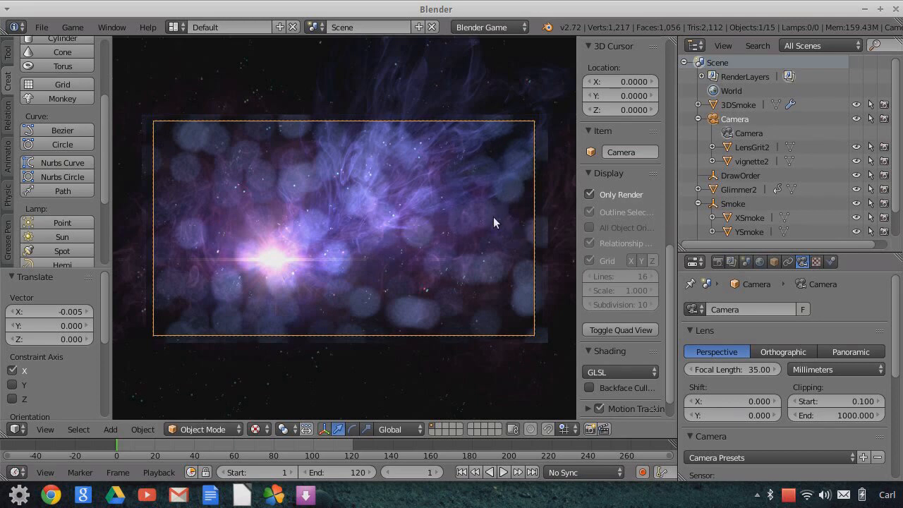
# Select the LensGrit2 plane, view it from outside the camera, and turn off the Only Render display
pyautogui.scroll(-1, 493, 219)
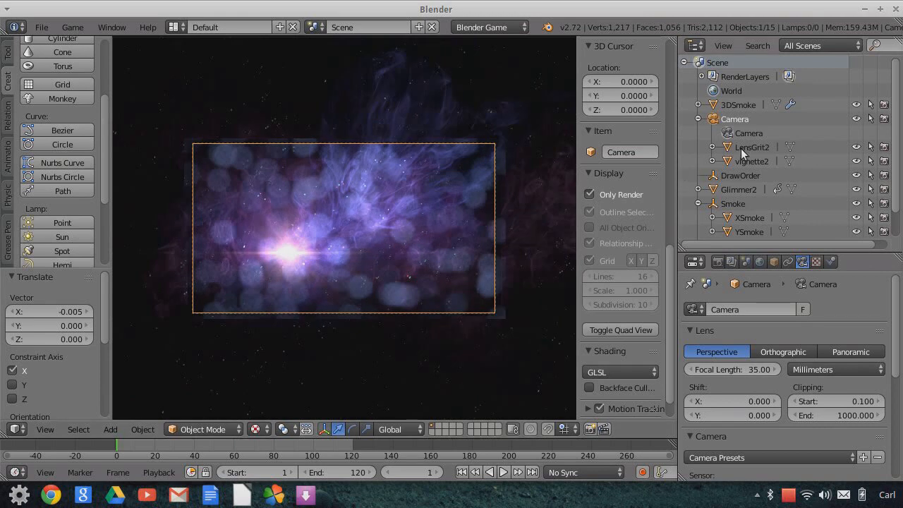
pyautogui.click(735, 146)
pyautogui.moveTo(539, 223); pyautogui.dragTo(516, 234, button='middle')
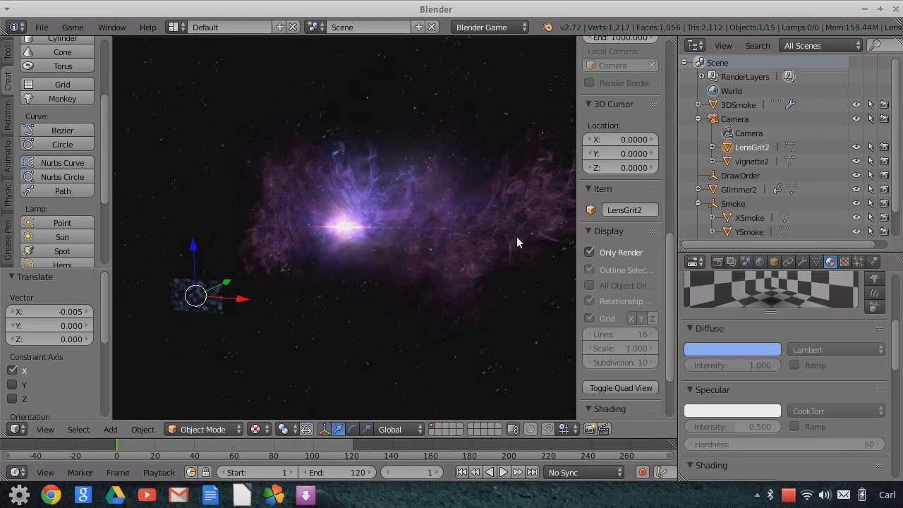
pyautogui.click(589, 252)
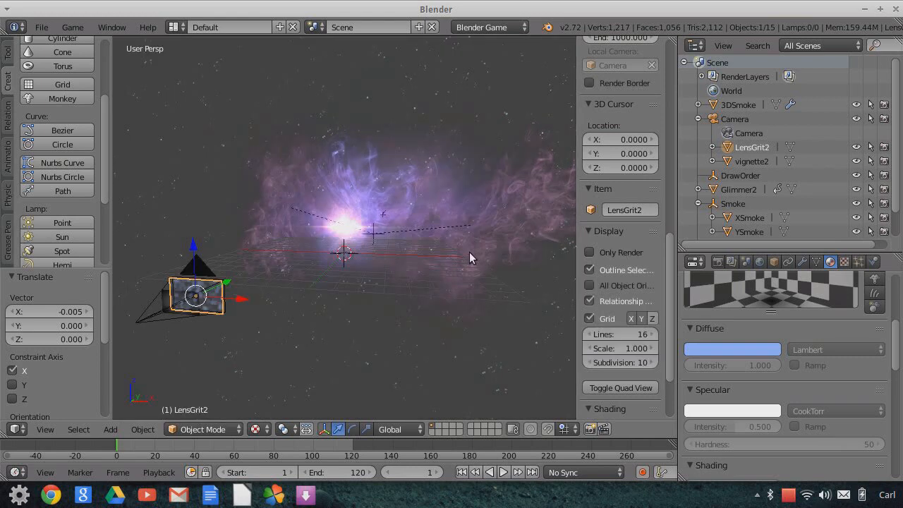
# Add a point lamp to the scene and parent it to the Camera
pyautogui.click(142, 429)
pyautogui.click(112, 430)
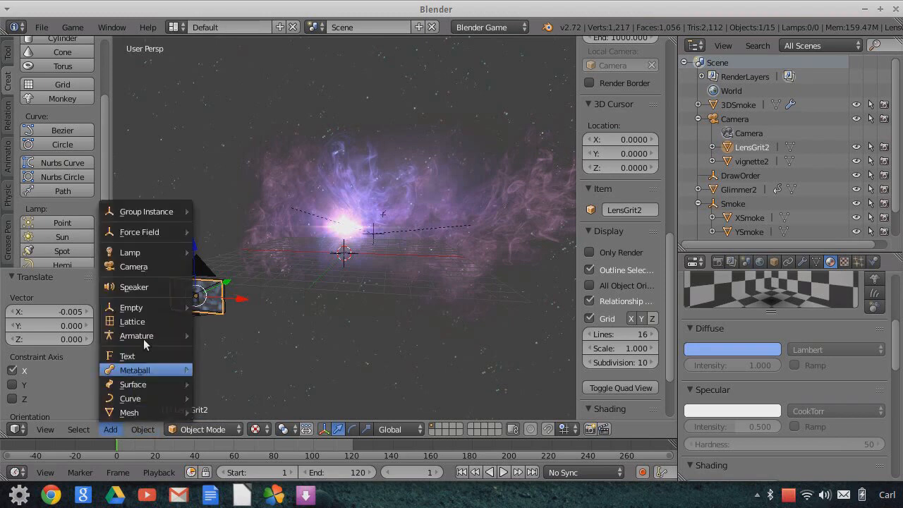
pyautogui.moveTo(148, 309)
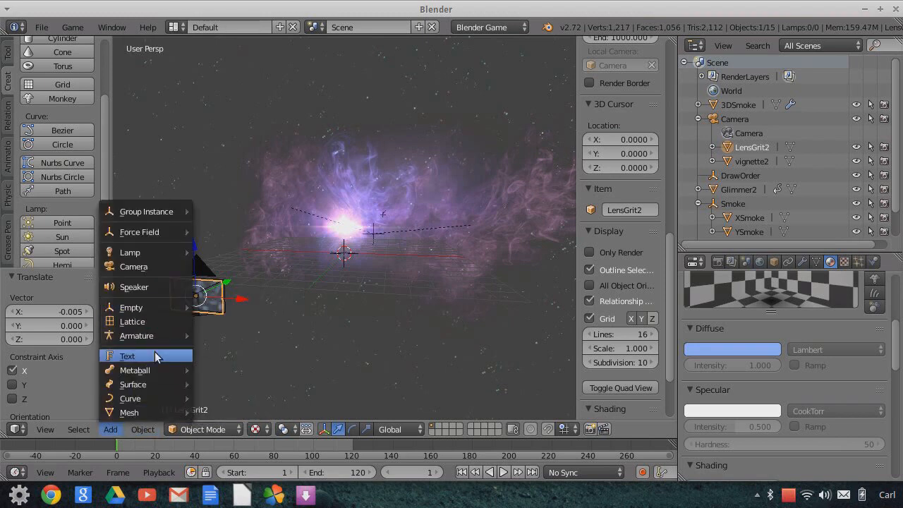
pyautogui.moveTo(148, 251)
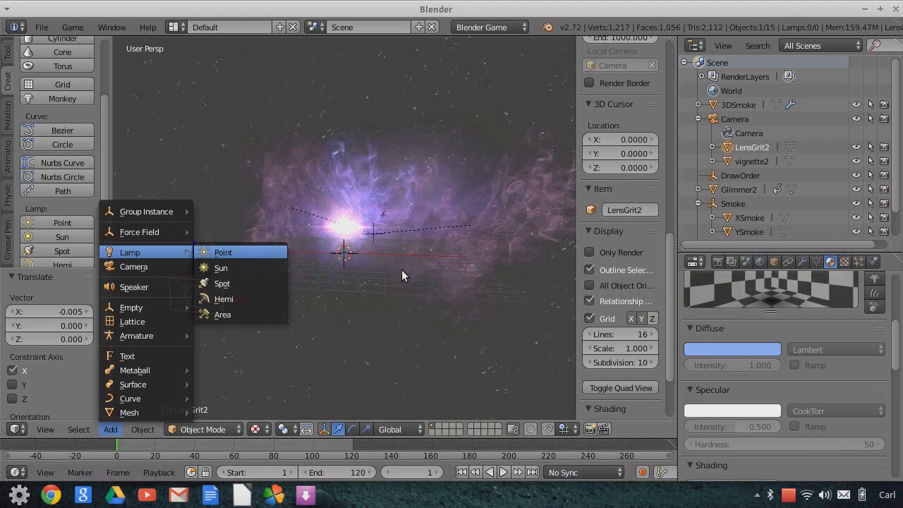
pyautogui.press('Return')
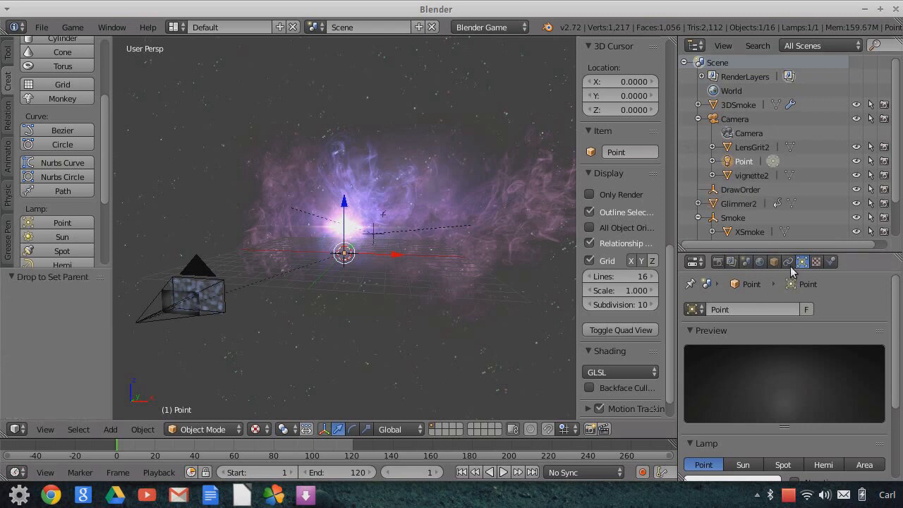
# Set the point lamp's falloff distance to 0.5
pyautogui.scroll(-5, 814, 381)
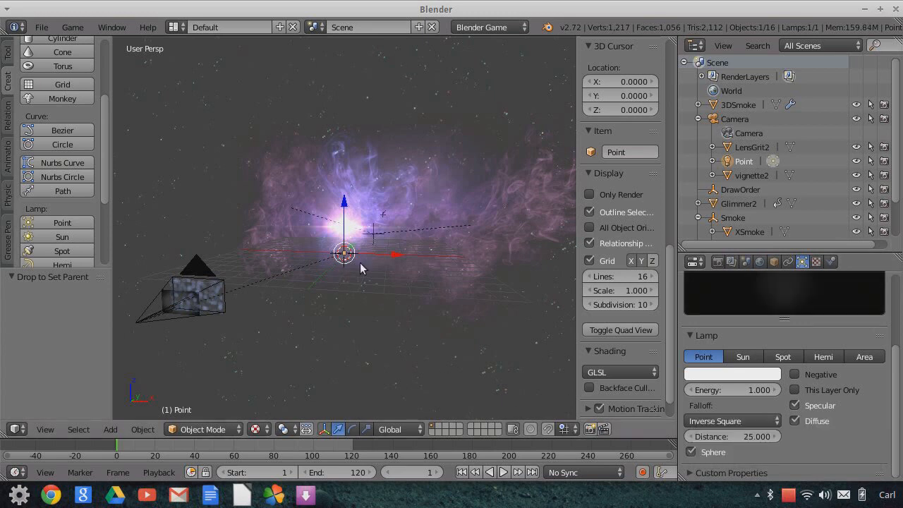
pyautogui.click(747, 437)
pyautogui.write('0.5')
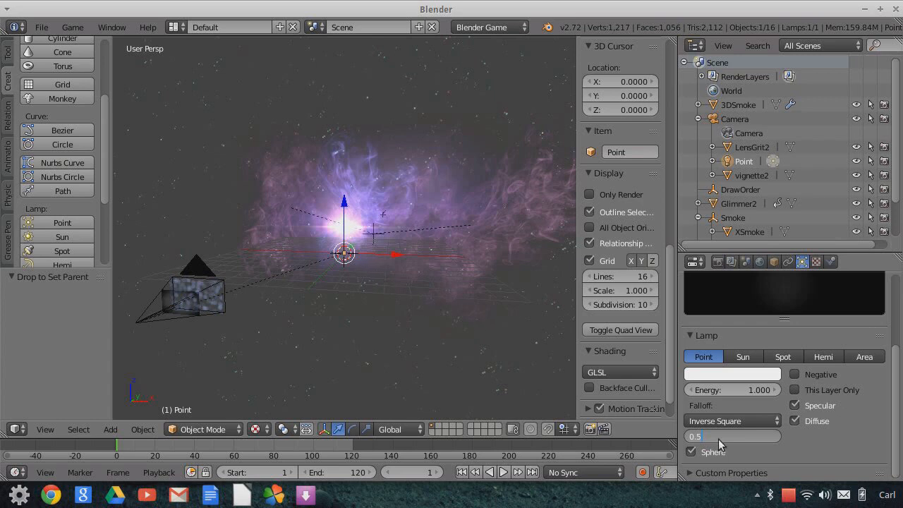
pyautogui.press('Return')
pyautogui.scroll(6, 382, 309)
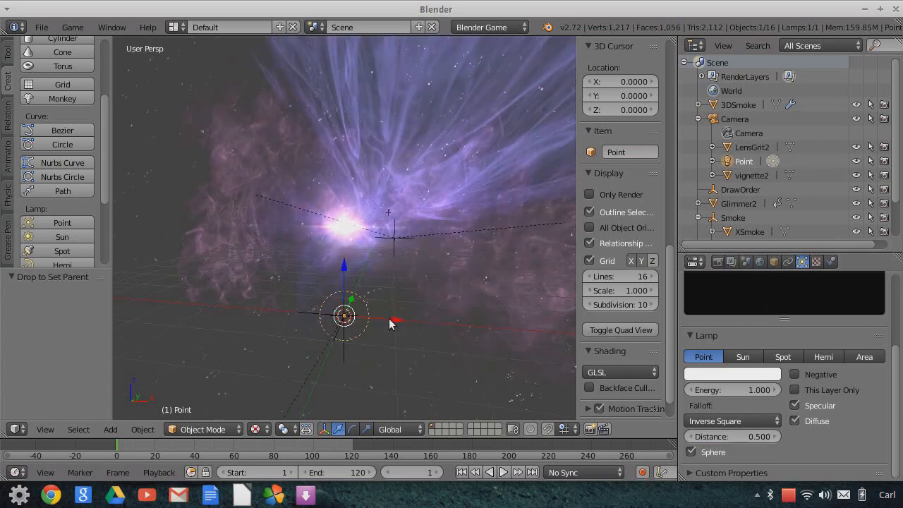
pyautogui.scroll(-5, 428, 329)
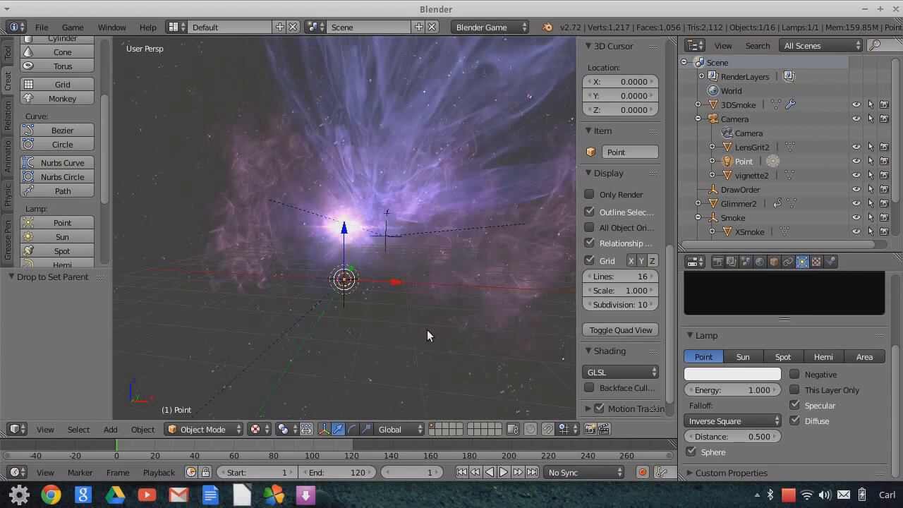
# Move the point lamp about 13.6 units along negative Y to bring it near the camera
pyautogui.moveTo(431, 331); pyautogui.dragTo(400, 258, button='middle')
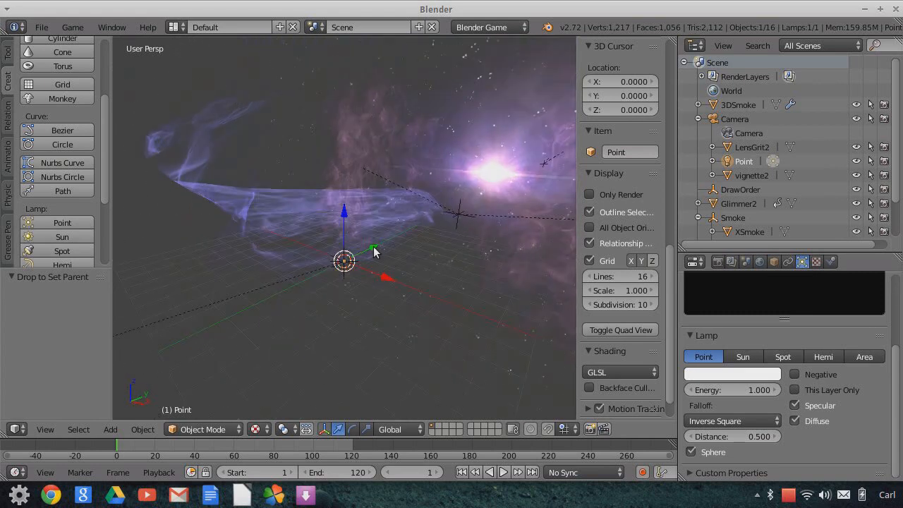
pyautogui.press('g')
pyautogui.press('y')
pyautogui.click(295, 318)
pyautogui.scroll(-4, 402, 330)
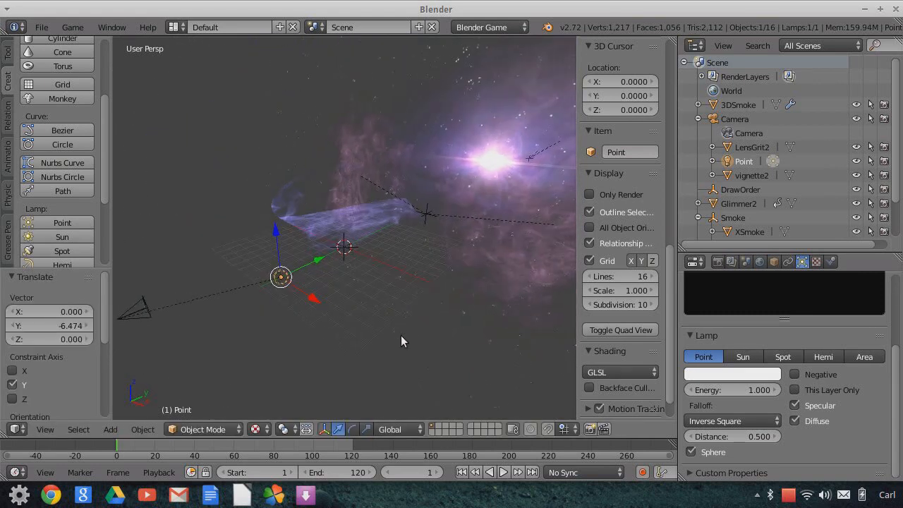
pyautogui.press('g')
pyautogui.press('y')
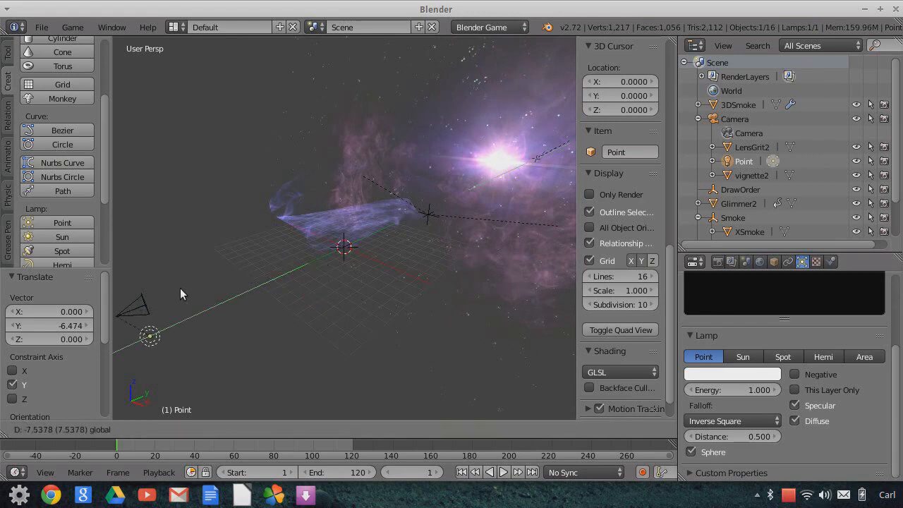
pyautogui.click(198, 306)
# Raise the point lamp and adjust it along Y so that its distance sphere overlaps the lens grit plane in front of the camera
pyautogui.moveTo(231, 319); pyautogui.dragTo(236, 361, button='middle')
pyautogui.click(45, 429)
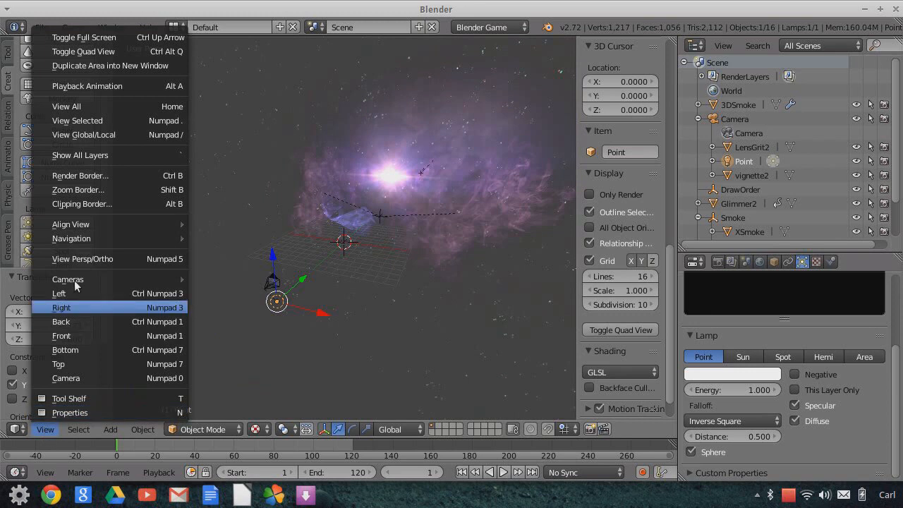
pyautogui.moveTo(180, 230)
pyautogui.click(310, 287)
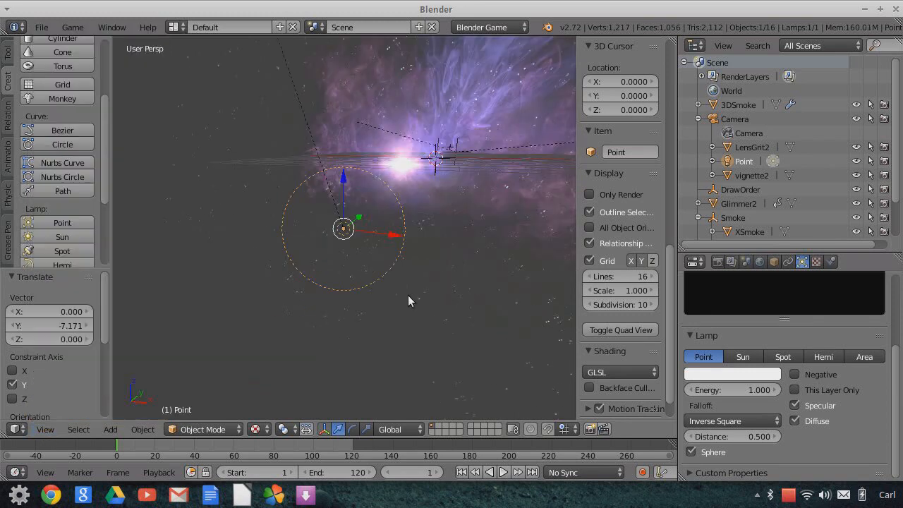
pyautogui.scroll(-4, 391, 308)
pyautogui.moveTo(402, 300); pyautogui.dragTo(330, 300, button='middle')
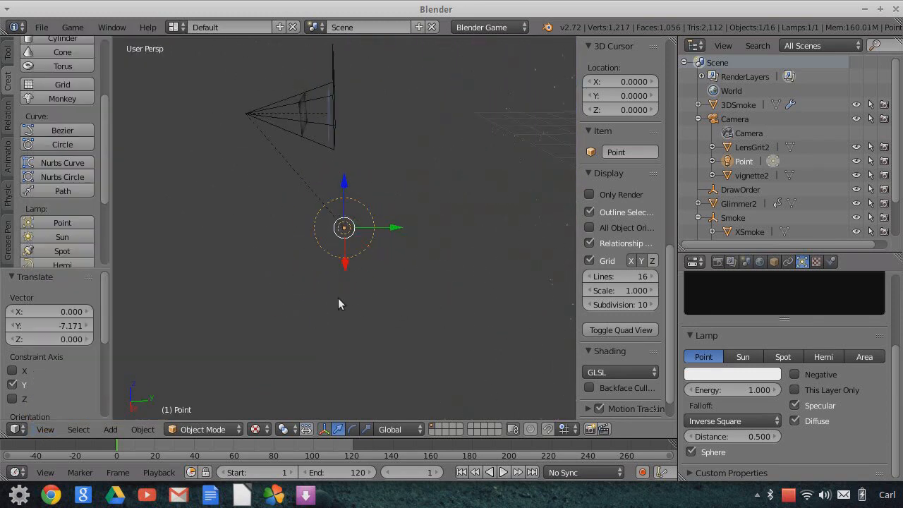
pyautogui.moveTo(386, 227); pyautogui.dragTo(366, 227)
pyautogui.moveTo(329, 185); pyautogui.dragTo(338, 99)
pyautogui.moveTo(362, 199); pyautogui.dragTo(386, 213, button='middle')
pyautogui.moveTo(334, 166); pyautogui.dragTo(337, 182)
pyautogui.moveTo(372, 150); pyautogui.dragTo(381, 149)
pyautogui.moveTo(399, 231); pyautogui.dragTo(536, 241, button='middle')
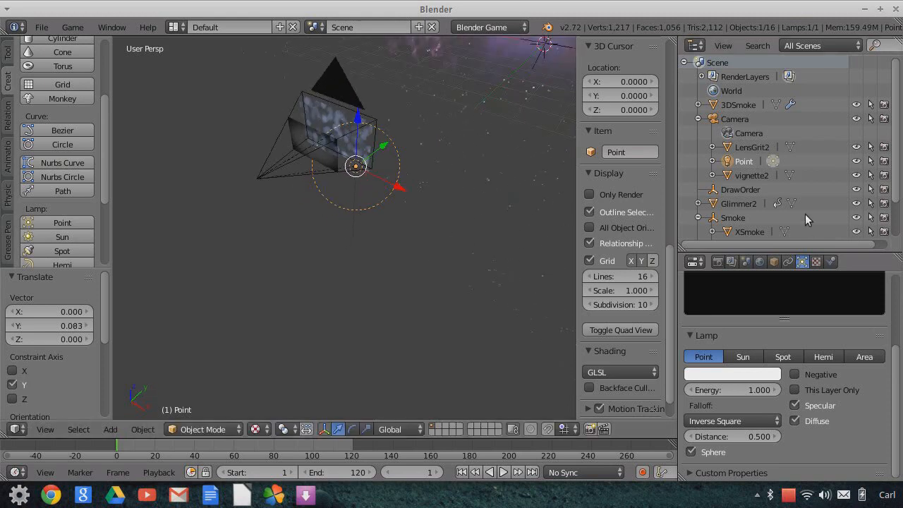
# Switch the render engine to Blender Render and add a second material slot with a new material to LensGrit2
pyautogui.click(752, 147)
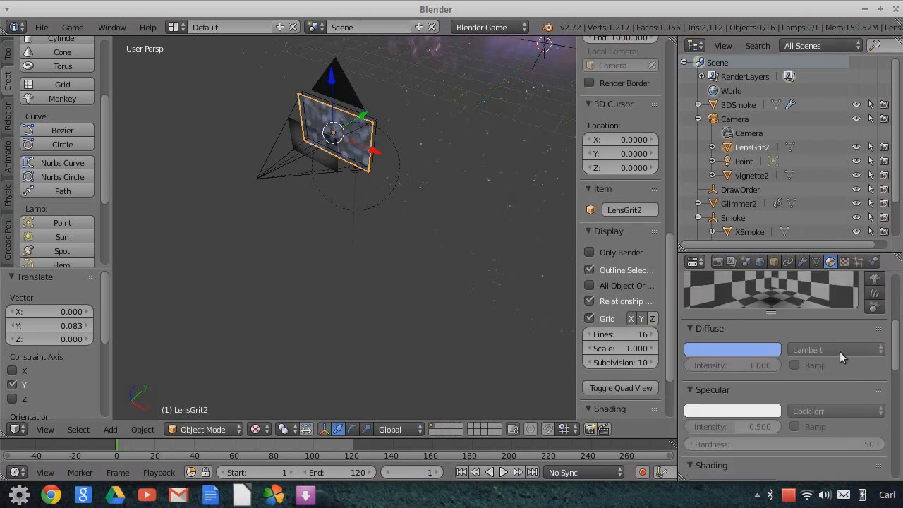
pyautogui.scroll(4, 840, 345)
pyautogui.scroll(2, 842, 351)
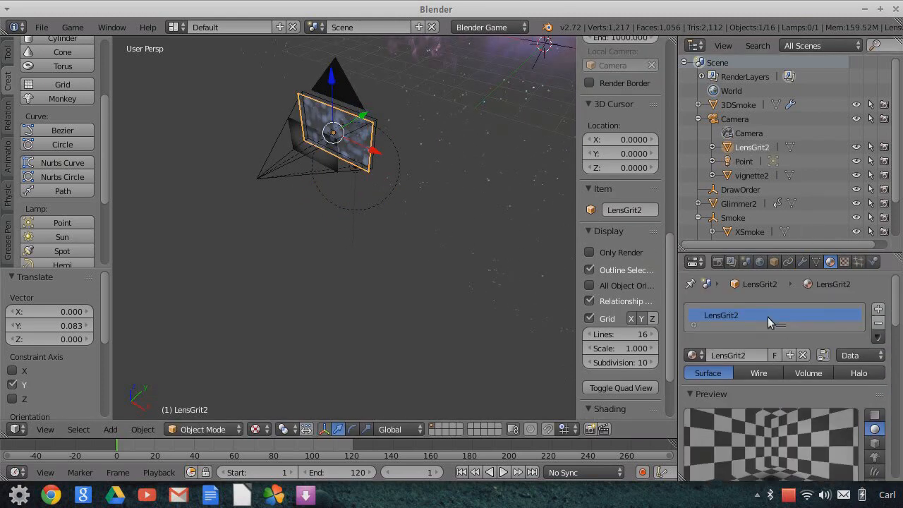
pyautogui.click(504, 27)
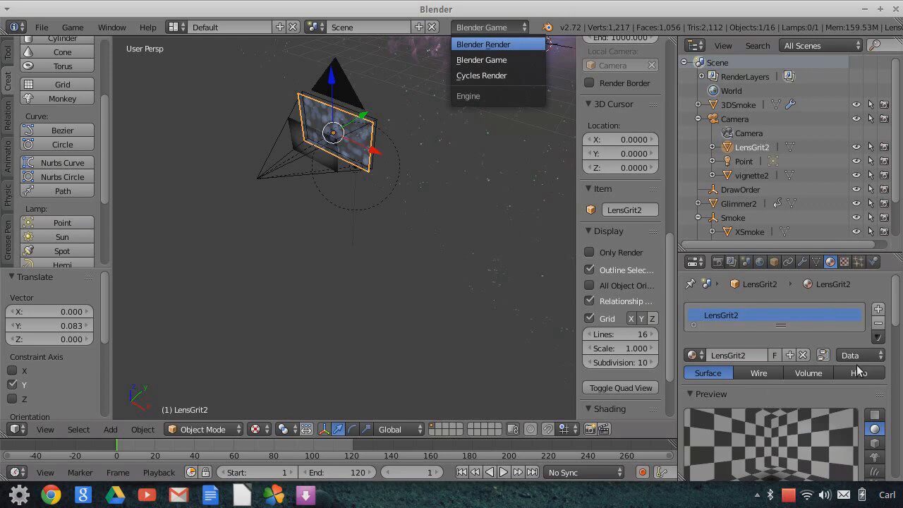
pyautogui.press('Return')
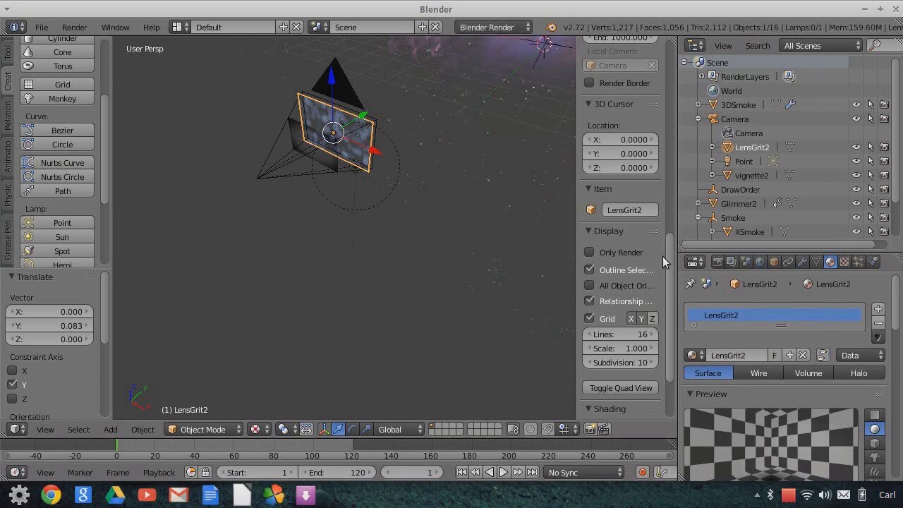
pyautogui.click(879, 311)
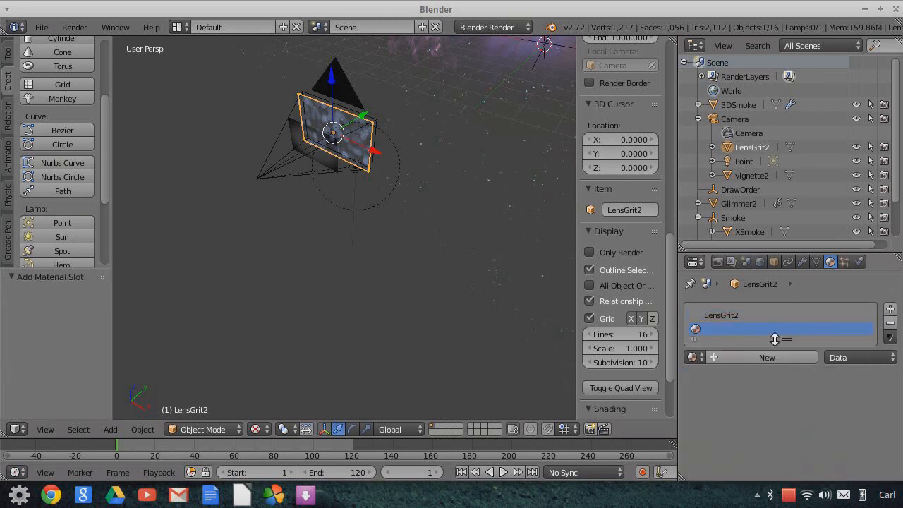
pyautogui.click(742, 357)
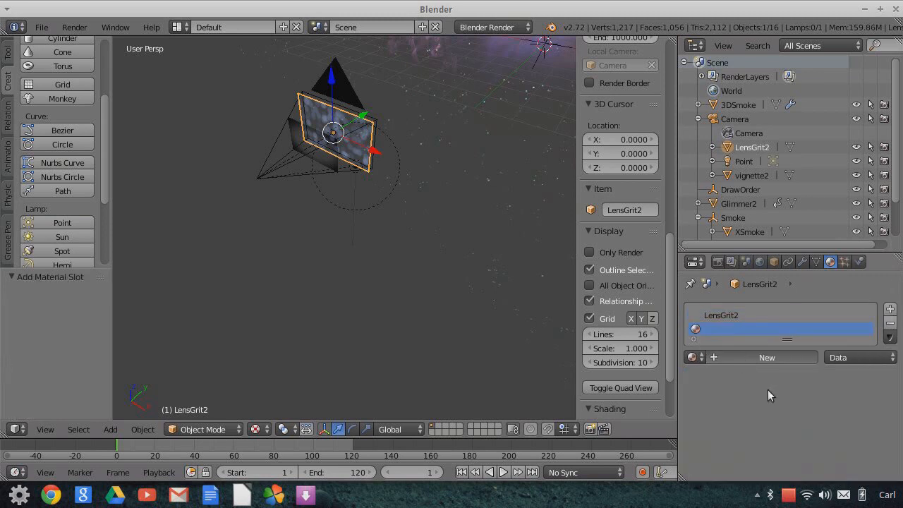
# Give the new material a Fresnel diffuse shader with intensity 1.0, and set its specular intensity to 0
pyautogui.scroll(-2, 793, 404)
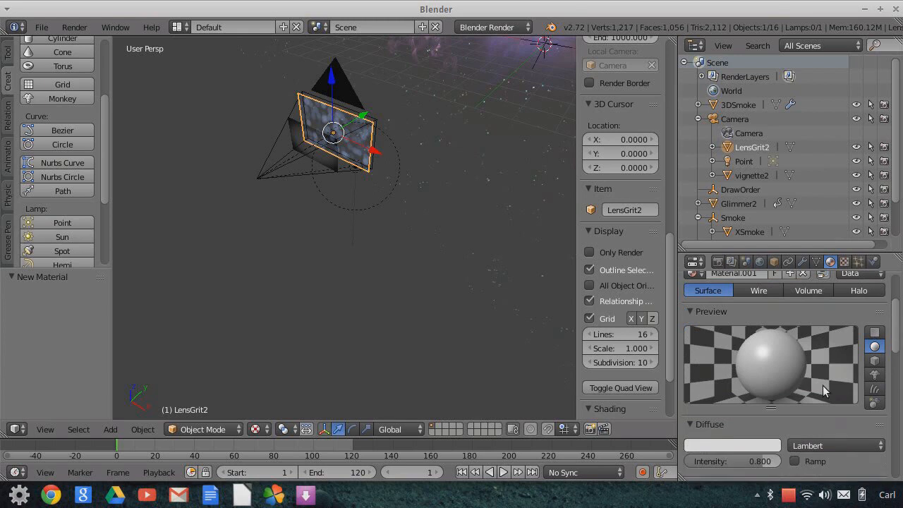
pyautogui.scroll(-4, 823, 385)
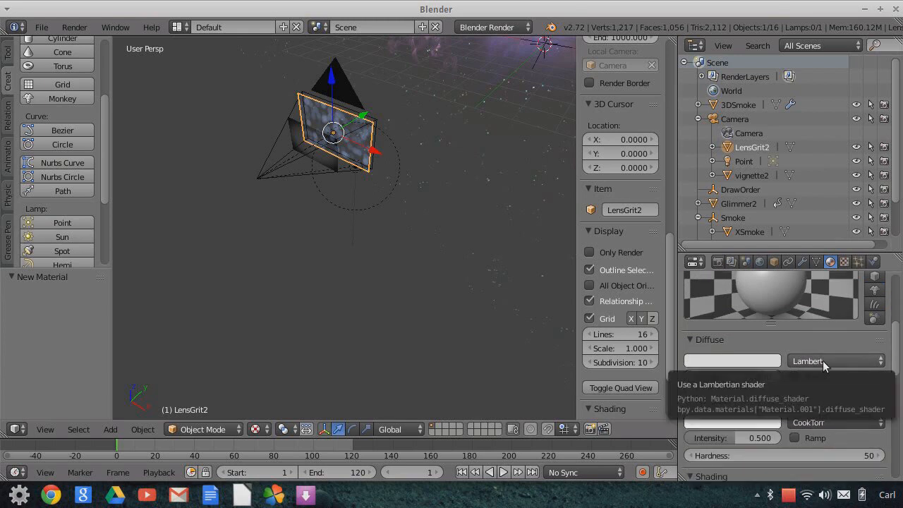
pyautogui.click(823, 361)
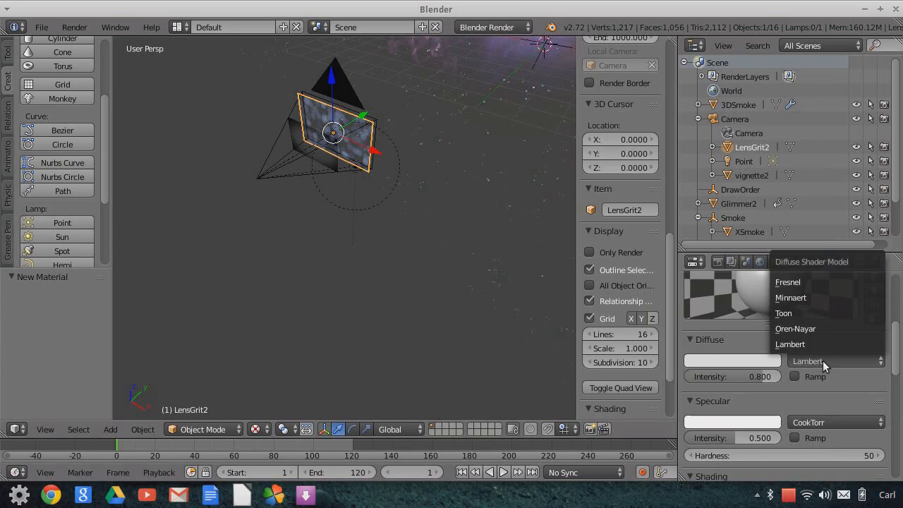
pyautogui.click(795, 283)
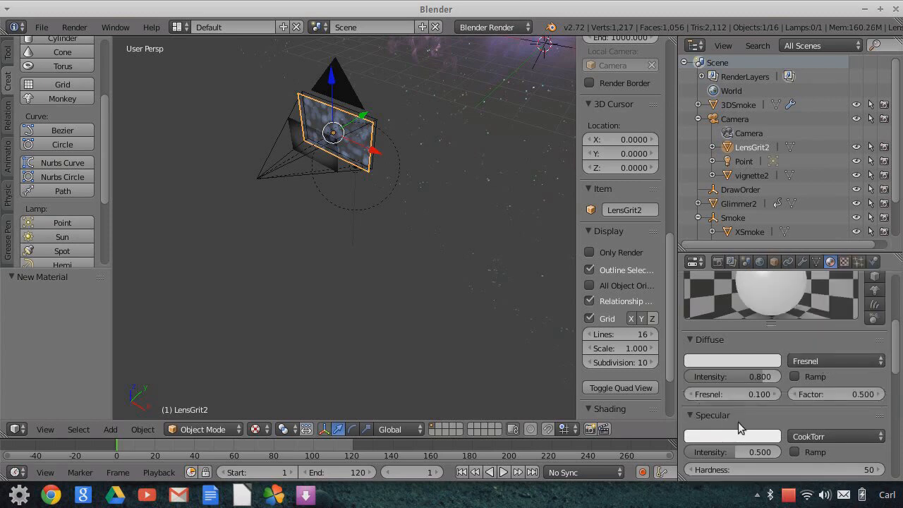
pyautogui.moveTo(761, 375); pyautogui.dragTo(781, 377)
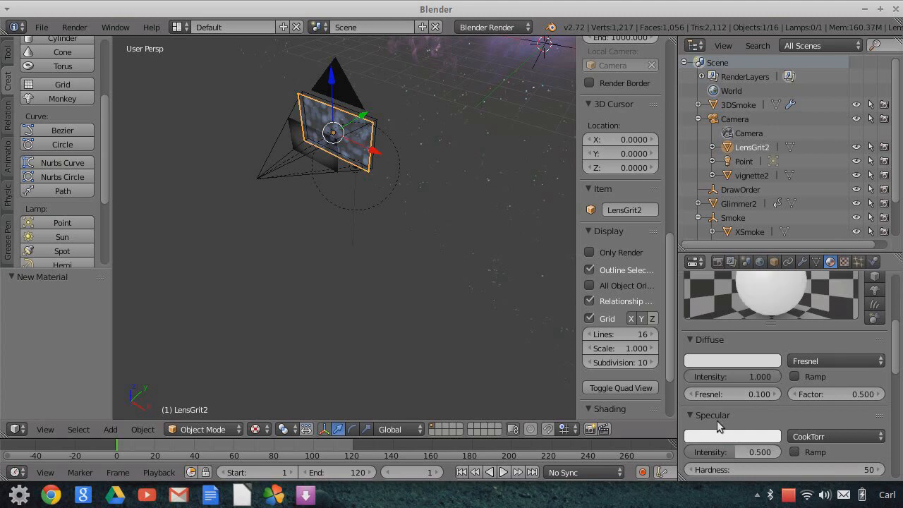
pyautogui.moveTo(736, 452); pyautogui.dragTo(688, 451)
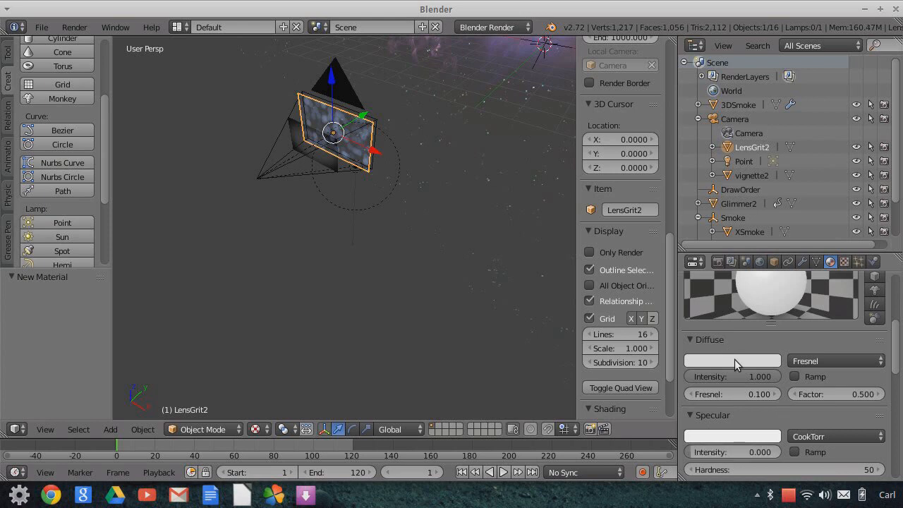
# Raise the new material's diffuse colour to white at full brightness
pyautogui.click(736, 361)
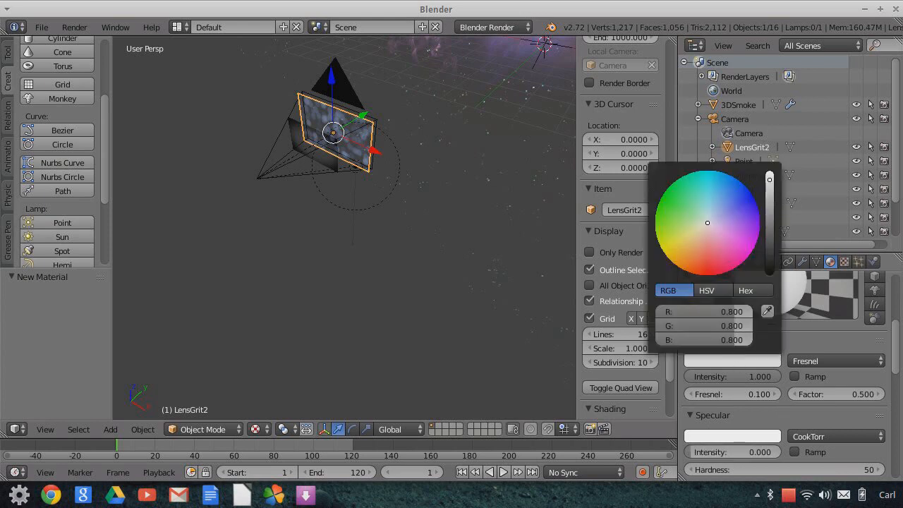
pyautogui.click(768, 176)
pyautogui.moveTo(768, 176); pyautogui.dragTo(768, 175)
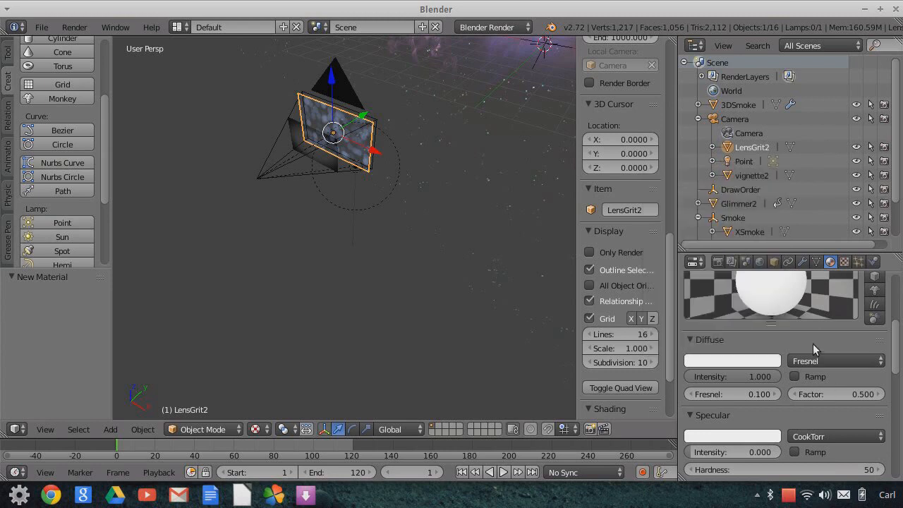
# Rename the new material as LightMask
pyautogui.scroll(4, 813, 346)
pyautogui.click(737, 359)
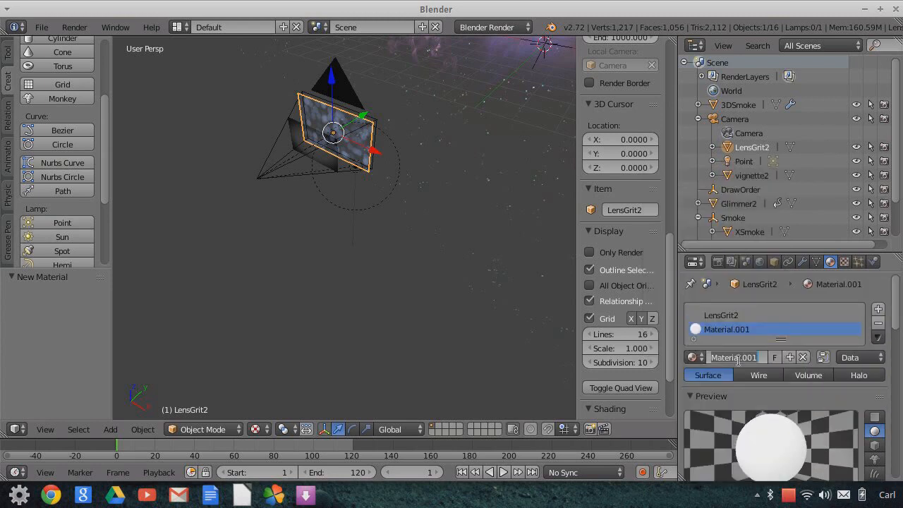
pyautogui.write('Light')
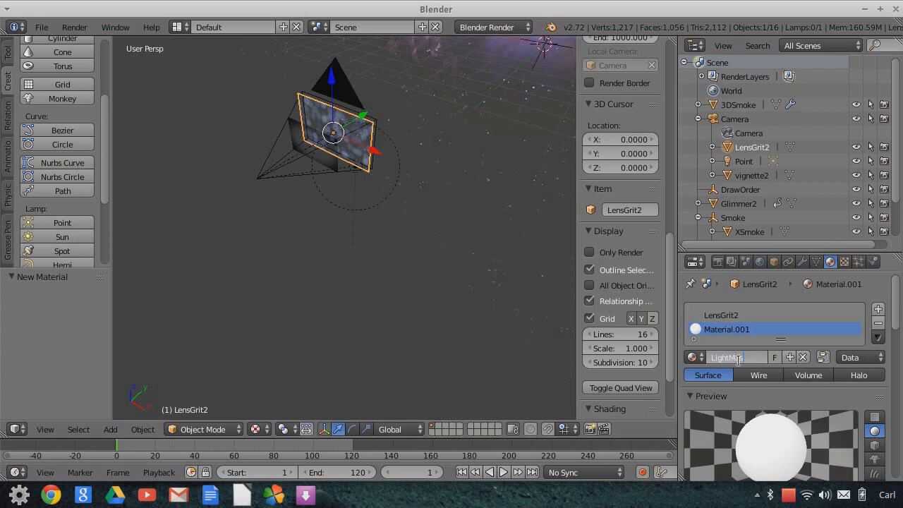
pyautogui.write('Mask')
pyautogui.press('Return')
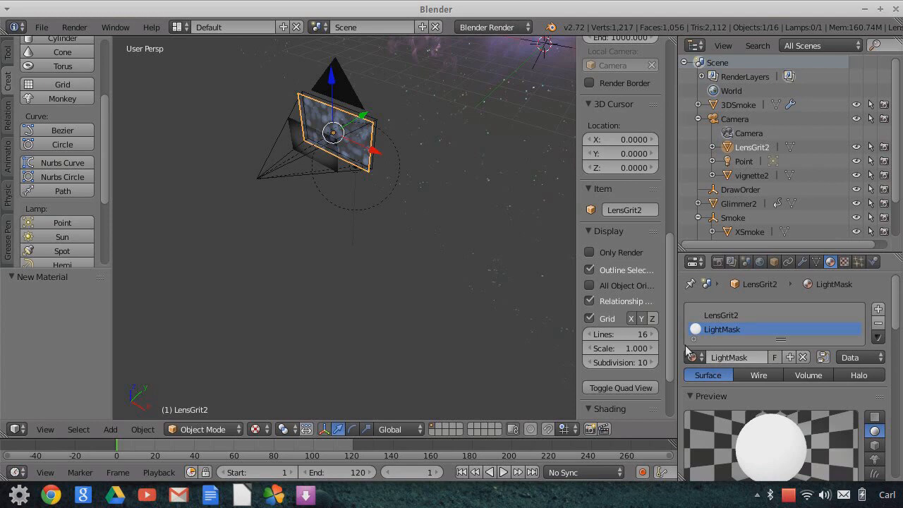
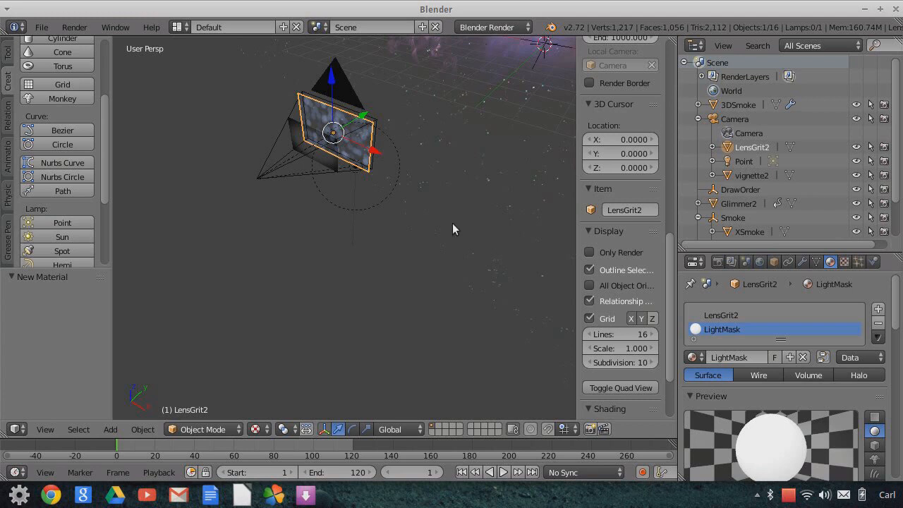
# Make LensGrit2 the active material and turn on shader nodes for it
pyautogui.click(722, 315)
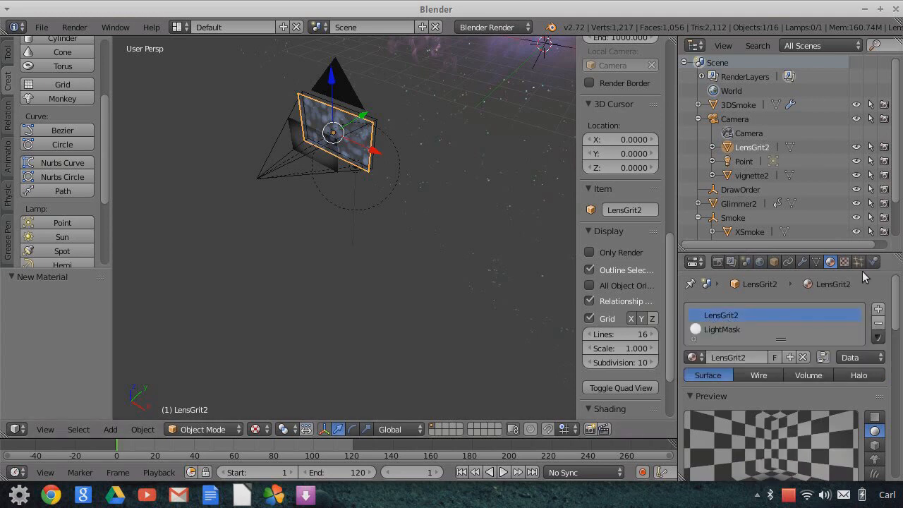
pyautogui.click(823, 358)
pyautogui.scroll(3, 371, 92)
pyautogui.scroll(-2, 371, 92)
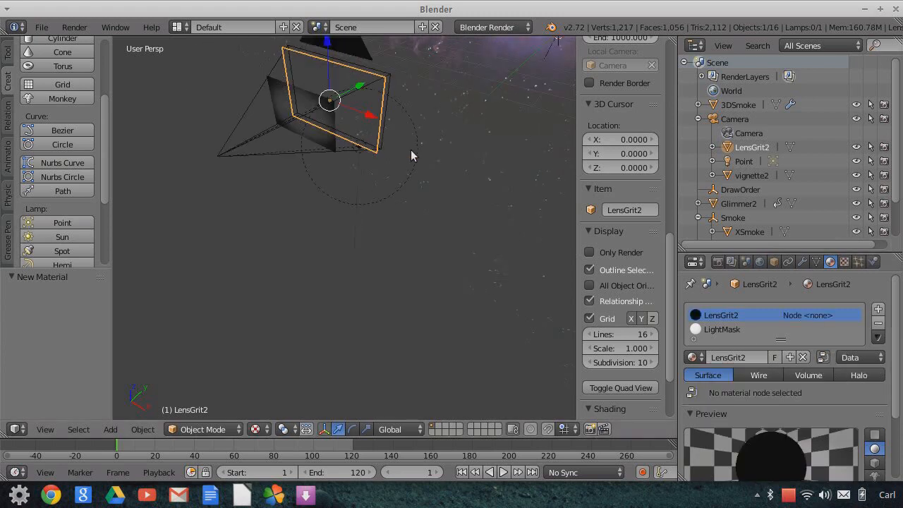
# Split the 3D view into two side-by-side areas and make the new one a Node Editor
pyautogui.moveTo(631, 49); pyautogui.dragTo(427, 77)
pyautogui.moveTo(678, 212); pyautogui.dragTo(711, 212)
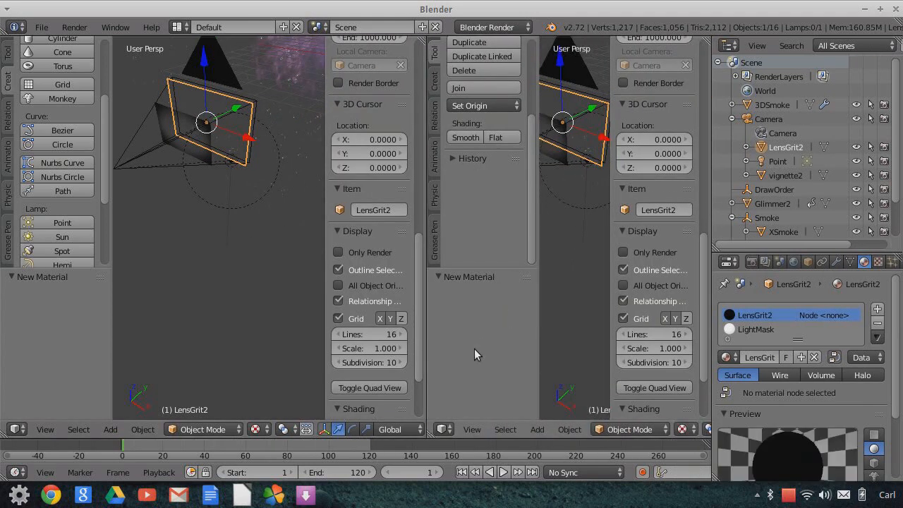
pyautogui.click(445, 429)
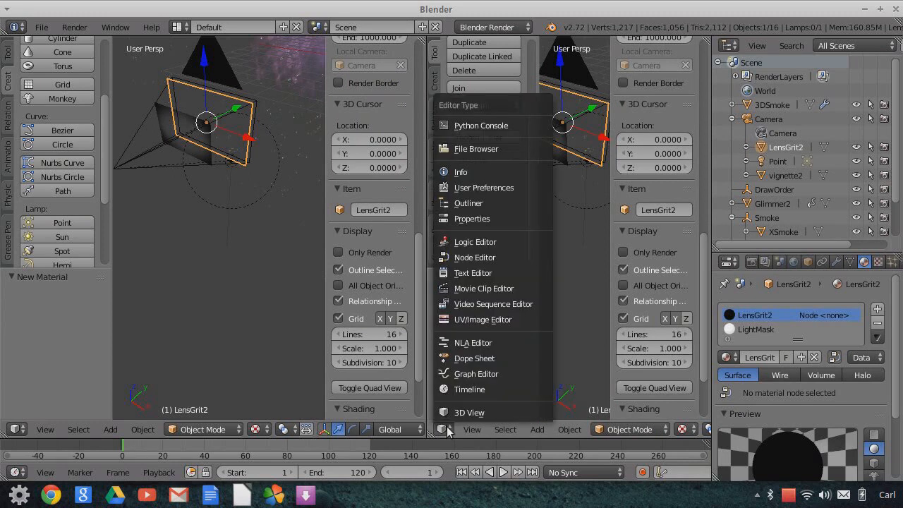
pyautogui.click(465, 260)
pyautogui.scroll(5, 512, 303)
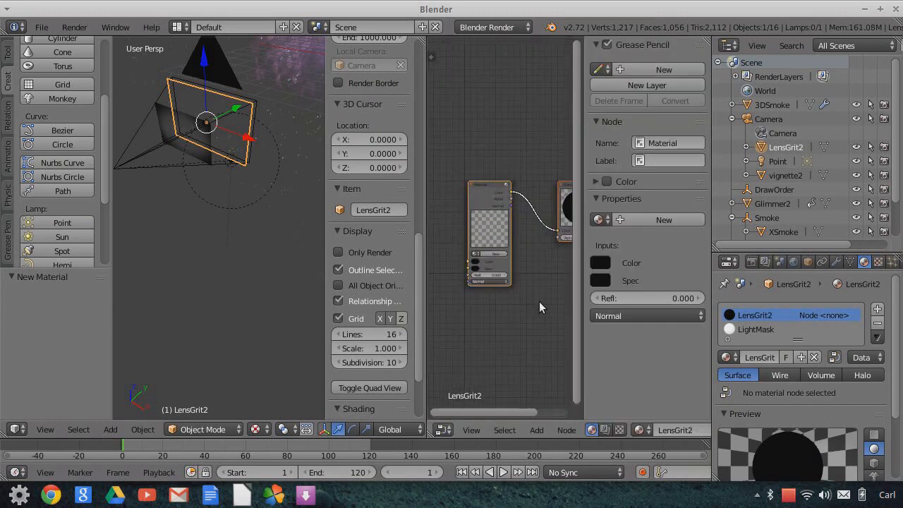
# Assign the LensGrit2 material to the existing Material node and move the node farther from the Output node
pyautogui.click(467, 265)
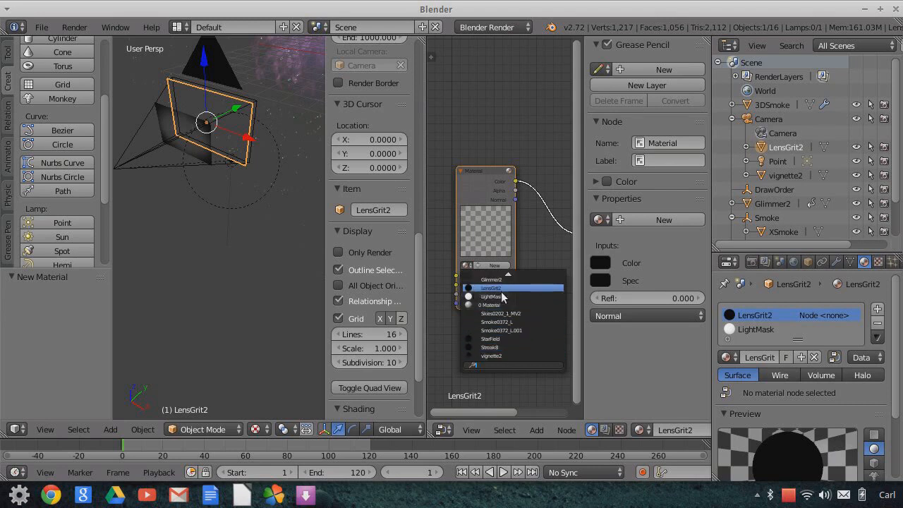
pyautogui.click(501, 290)
pyautogui.scroll(2, 218, 141)
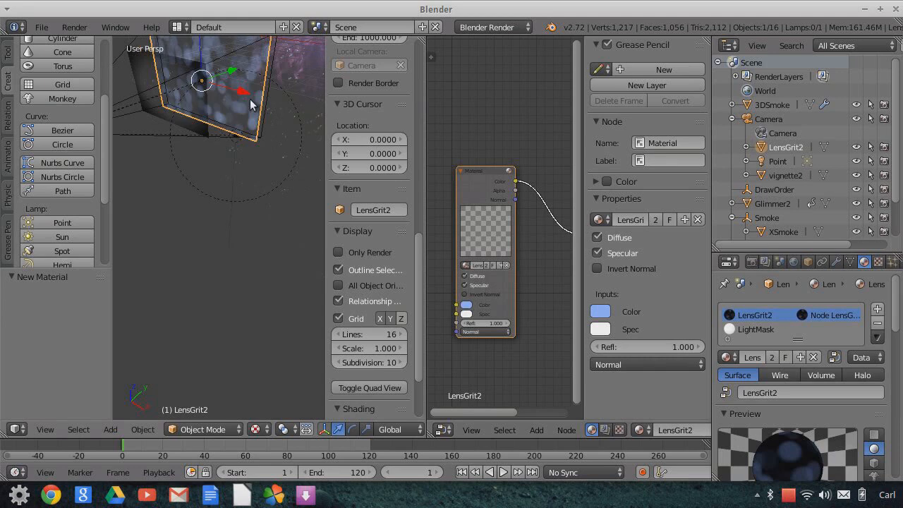
pyautogui.scroll(-1, 564, 329)
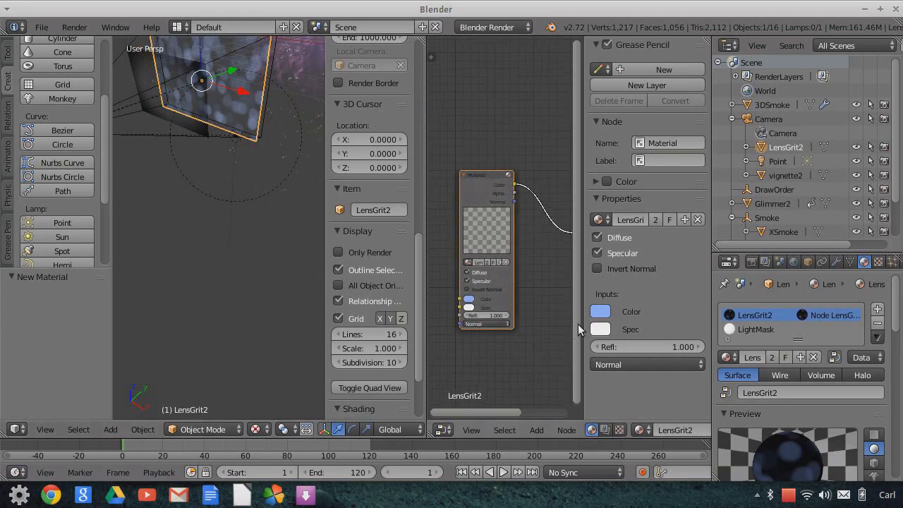
pyautogui.moveTo(583, 322); pyautogui.dragTo(658, 322)
pyautogui.scroll(1, 522, 261)
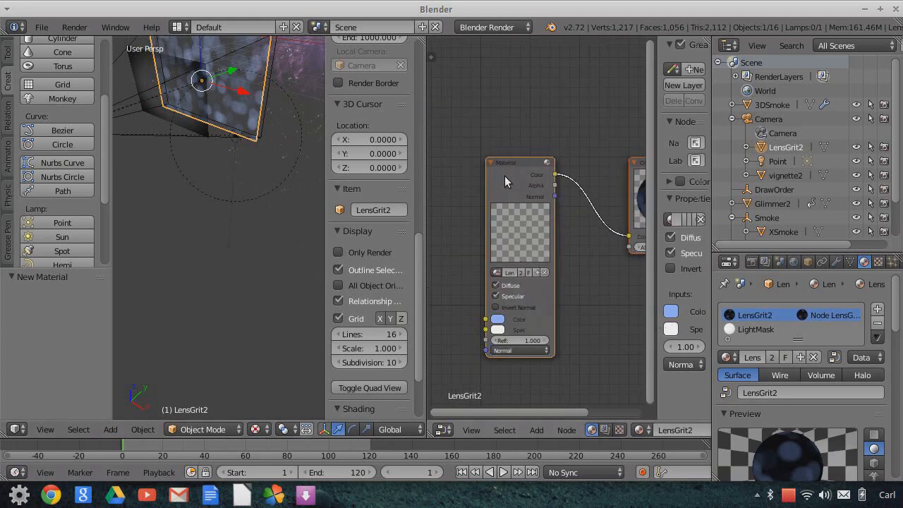
pyautogui.moveTo(510, 162); pyautogui.dragTo(391, 131)
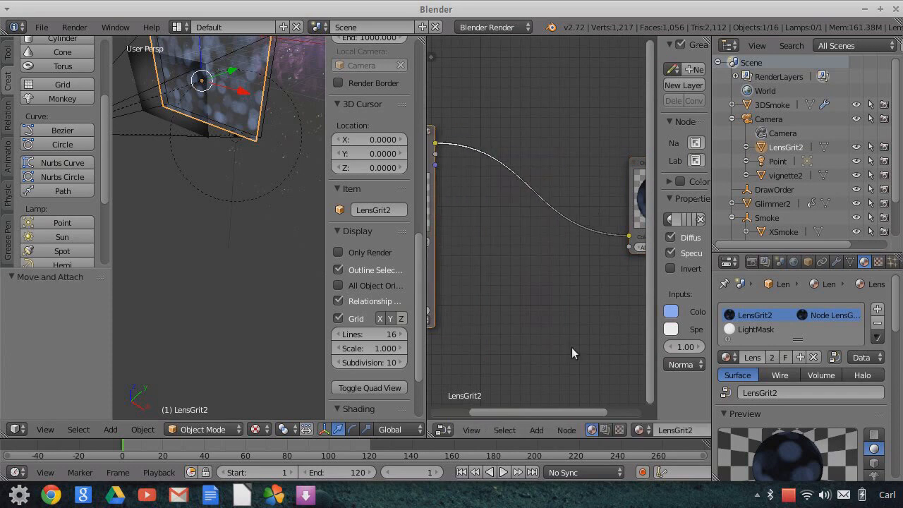
# Add a second Material input node below the existing link and assign the LightMask material to it
pyautogui.click(537, 429)
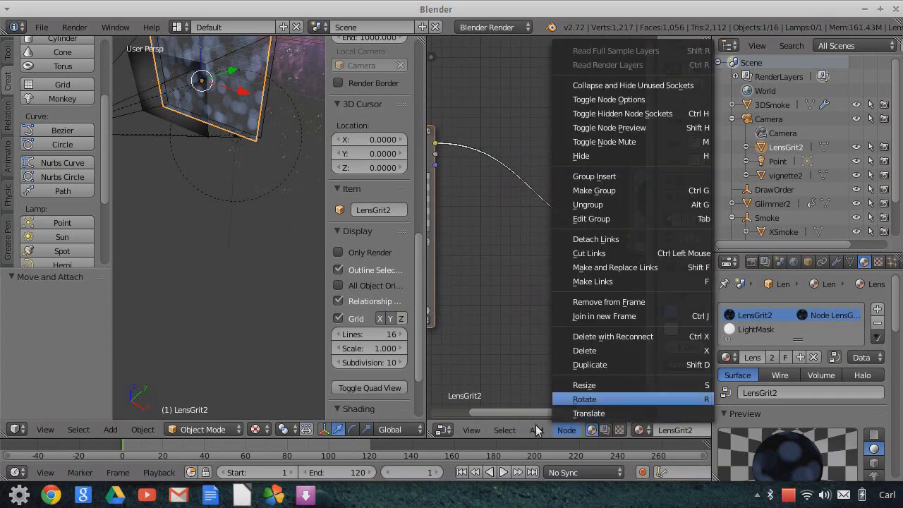
pyautogui.moveTo(556, 399)
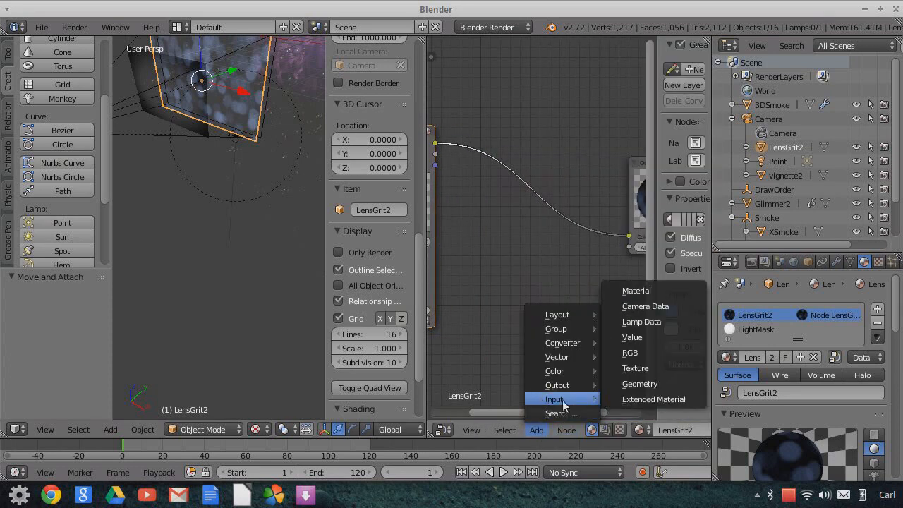
pyautogui.click(637, 293)
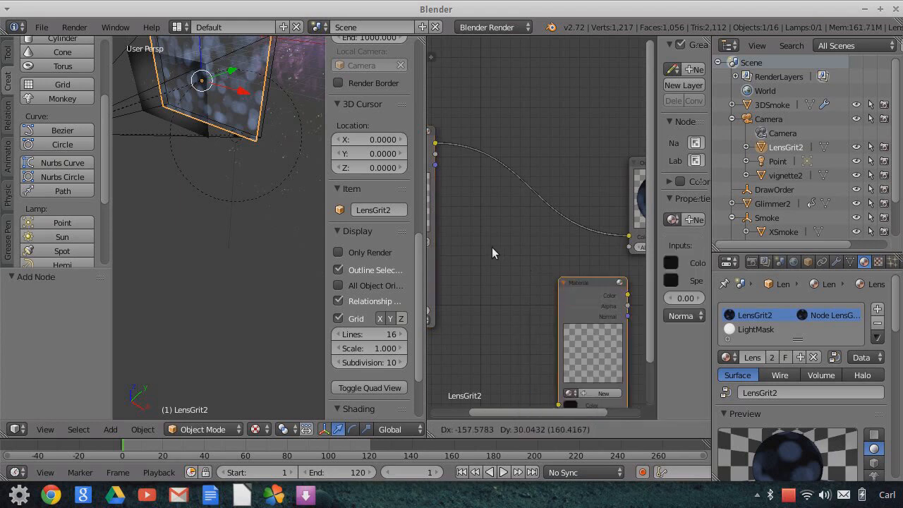
pyautogui.click(474, 242)
pyautogui.click(486, 351)
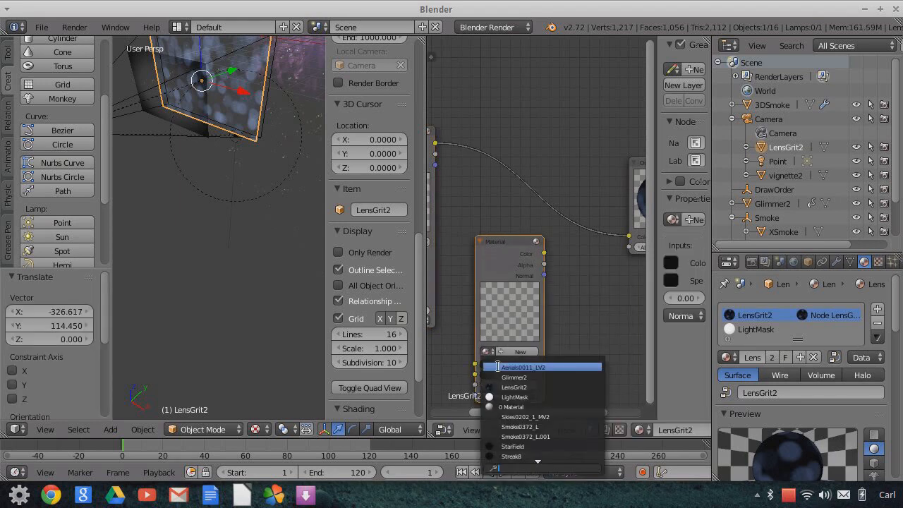
pyautogui.press('Return')
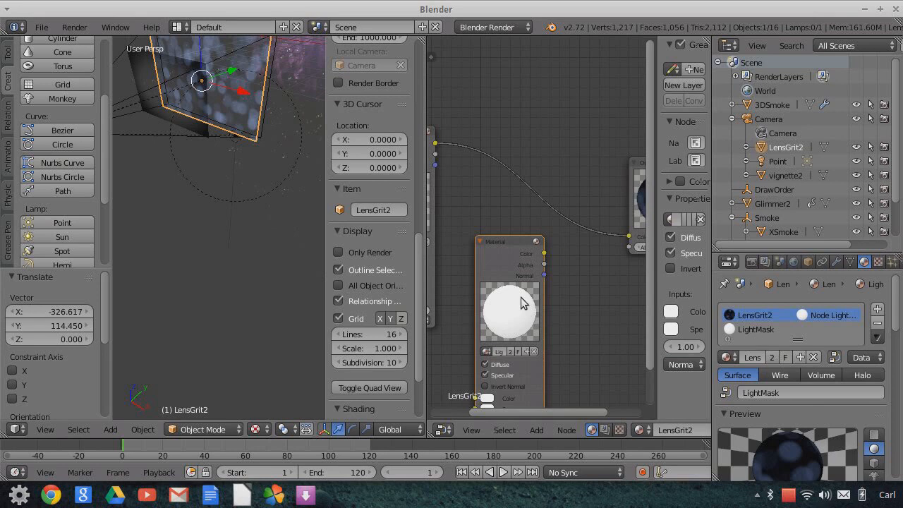
pyautogui.scroll(-1, 568, 339)
pyautogui.scroll(-3, 571, 342)
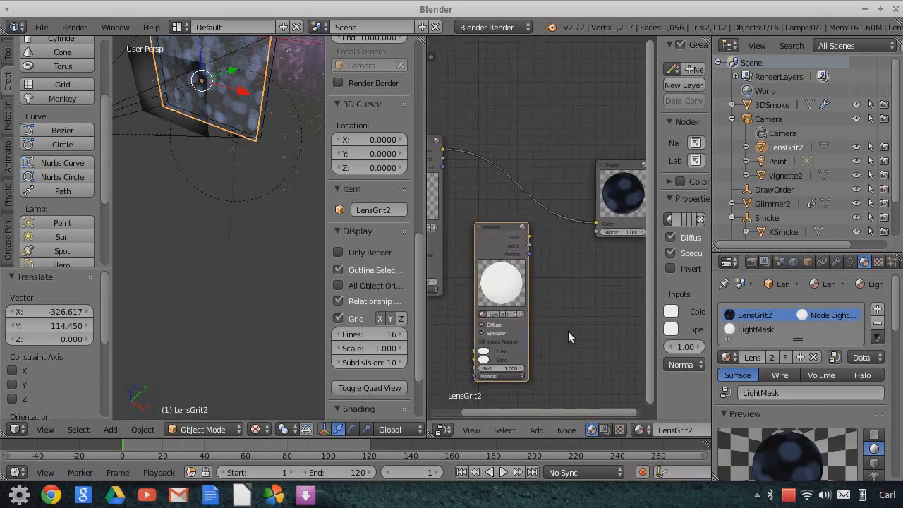
pyautogui.moveTo(568, 303); pyautogui.dragTo(559, 299, button='middle')
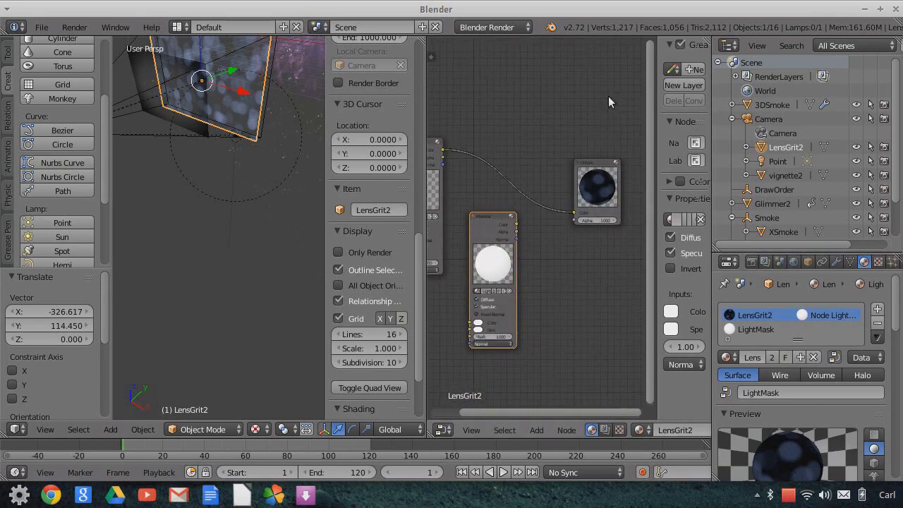
pyautogui.click(601, 203)
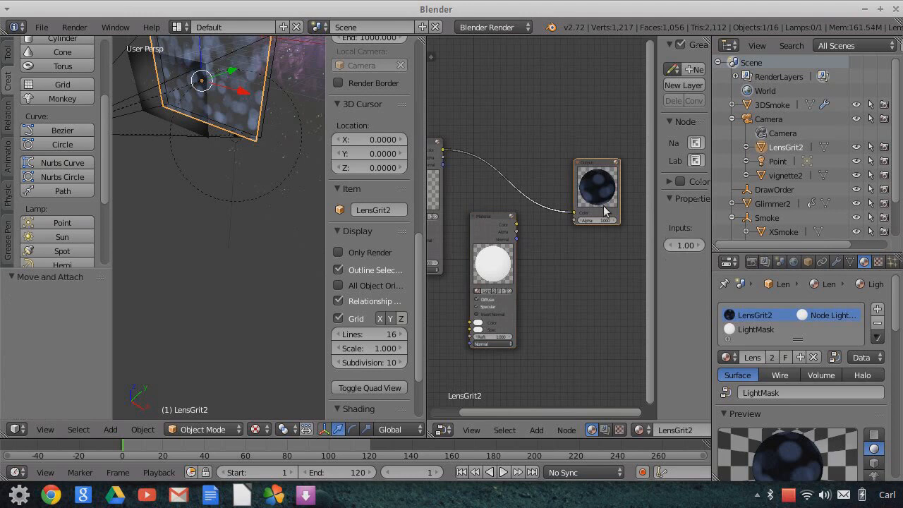
pyautogui.moveTo(493, 236); pyautogui.dragTo(490, 273)
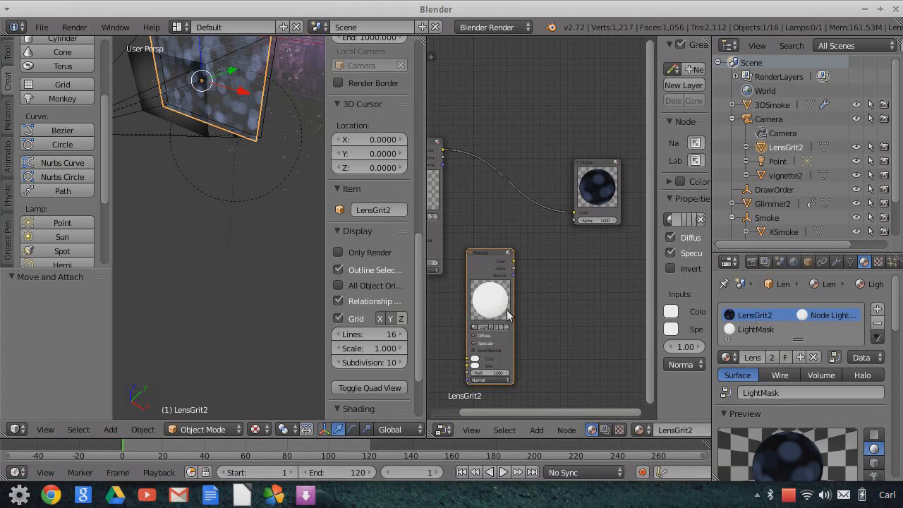
# Insert a MixRGB node into the link between the LensGrit2 material node and the Output node
pyautogui.click(536, 429)
pyautogui.moveTo(605, 372)
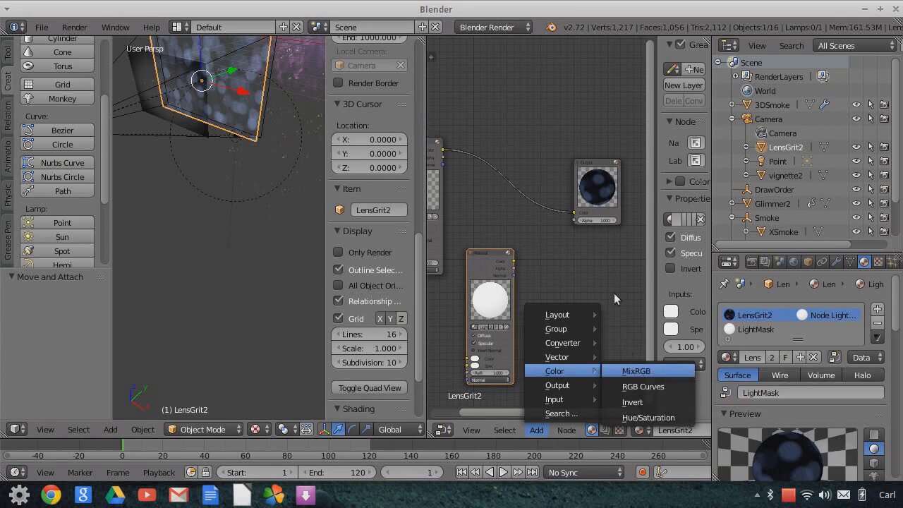
pyautogui.click(636, 370)
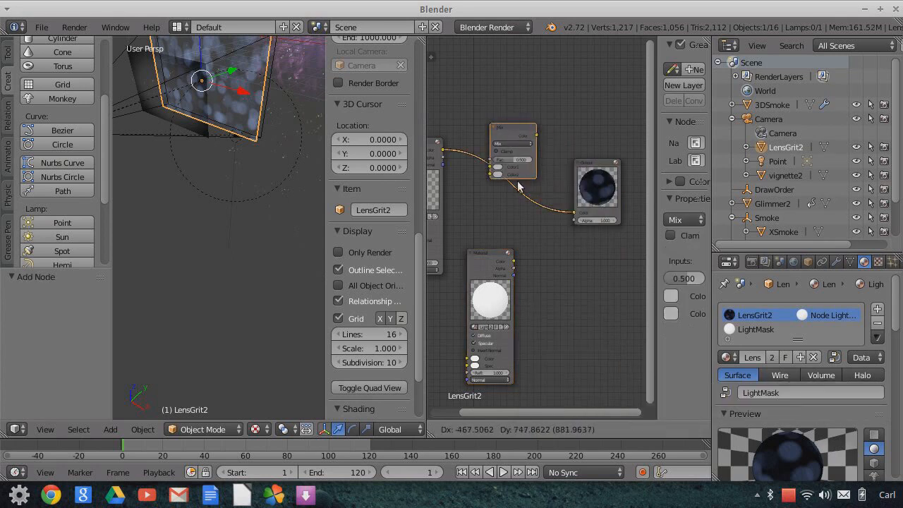
pyautogui.click(510, 210)
pyautogui.moveTo(530, 220); pyautogui.dragTo(580, 237, button='middle')
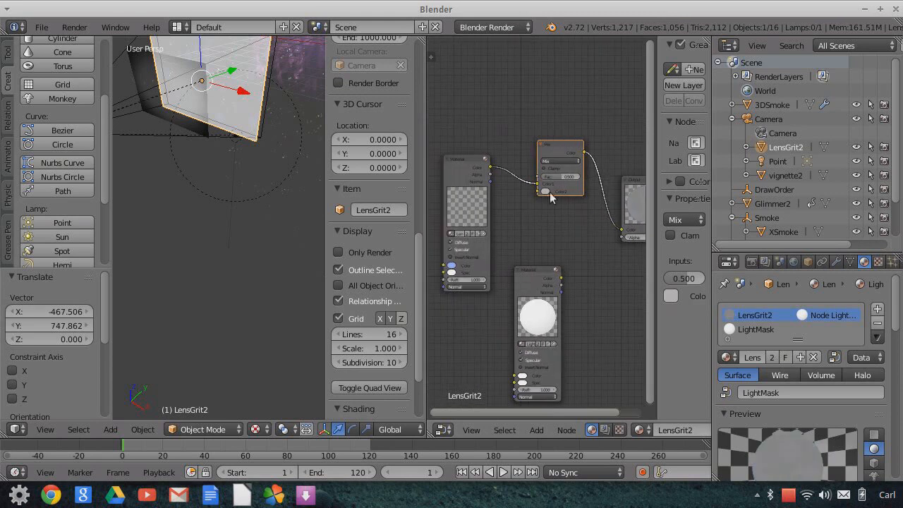
# Move the LensGrit2 colour link to the Mix node's Color2 input and set Color1 to black
pyautogui.moveTo(539, 189); pyautogui.dragTo(547, 189)
pyautogui.click(549, 184)
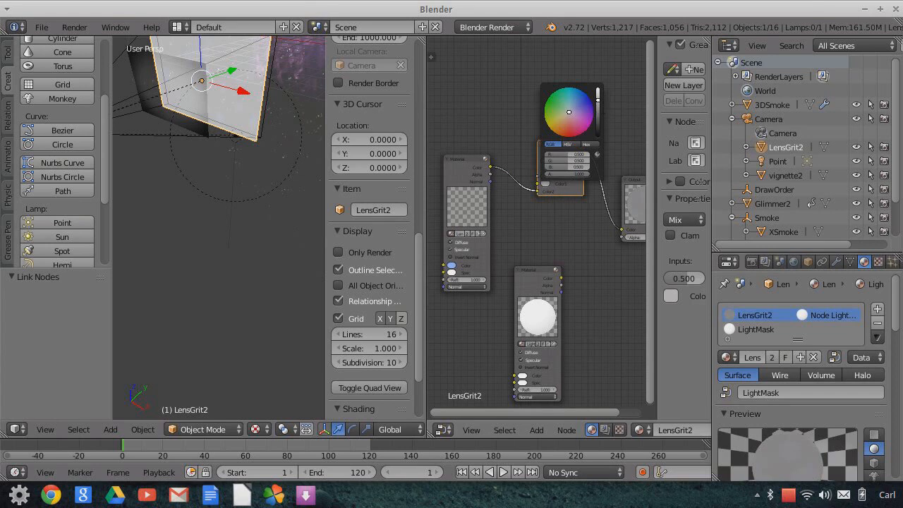
pyautogui.moveTo(597, 100); pyautogui.dragTo(598, 139)
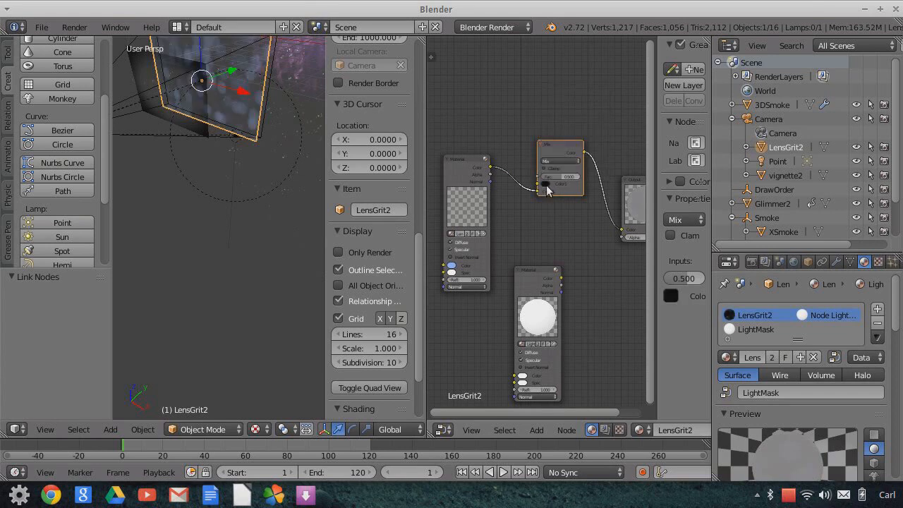
# Connect the LightMask material node's Color output to the Mix node's Fac input
pyautogui.scroll(1, 562, 223)
pyautogui.moveTo(562, 225); pyautogui.dragTo(527, 227, button='middle')
pyautogui.scroll(1, 534, 282)
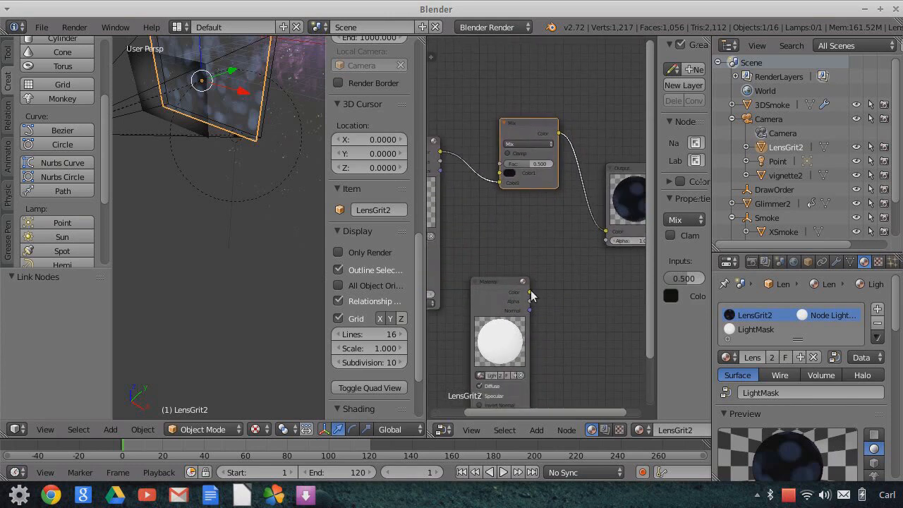
pyautogui.moveTo(530, 292); pyautogui.dragTo(501, 172)
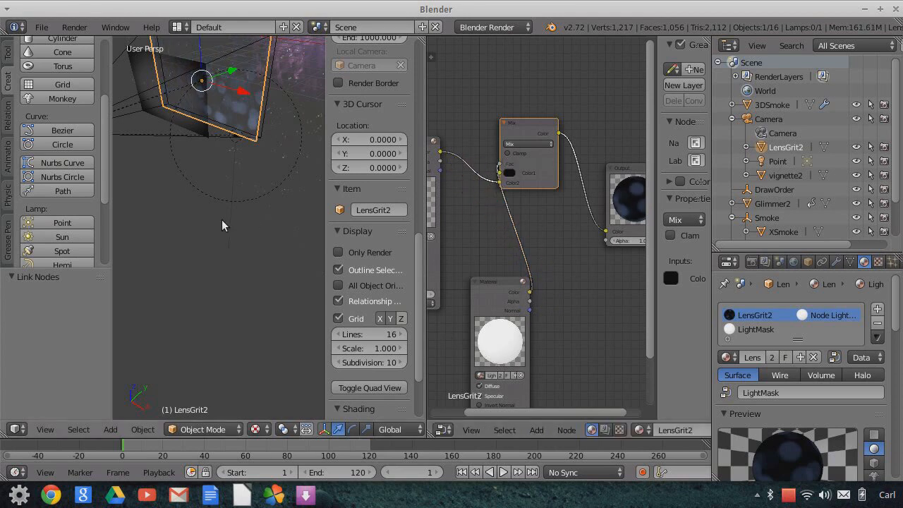
# Look through the camera in the 3D view and merge the Node Editor area back into it
pyautogui.click(45, 429)
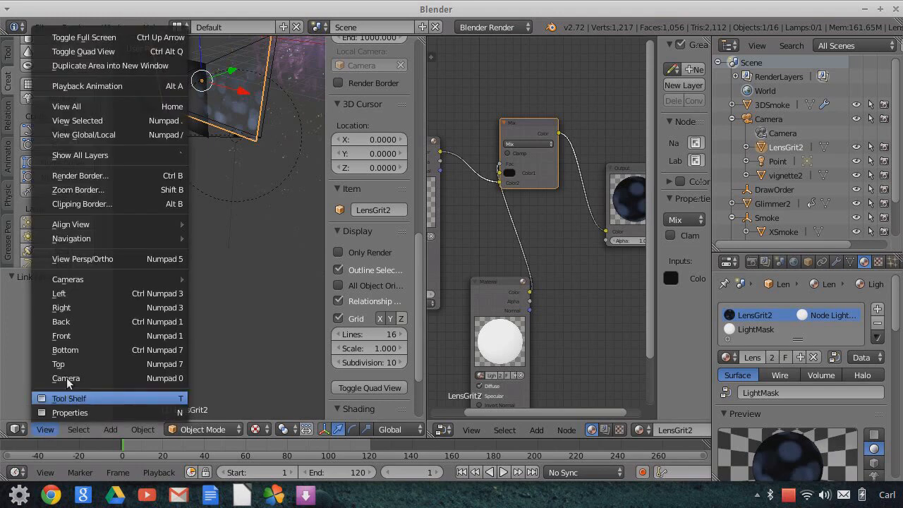
pyautogui.click(63, 377)
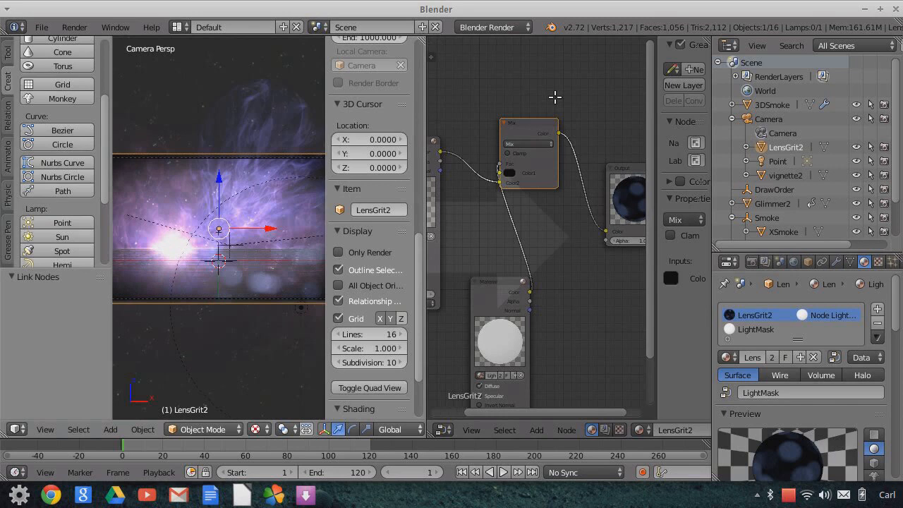
pyautogui.moveTo(555, 97); pyautogui.dragTo(557, 98)
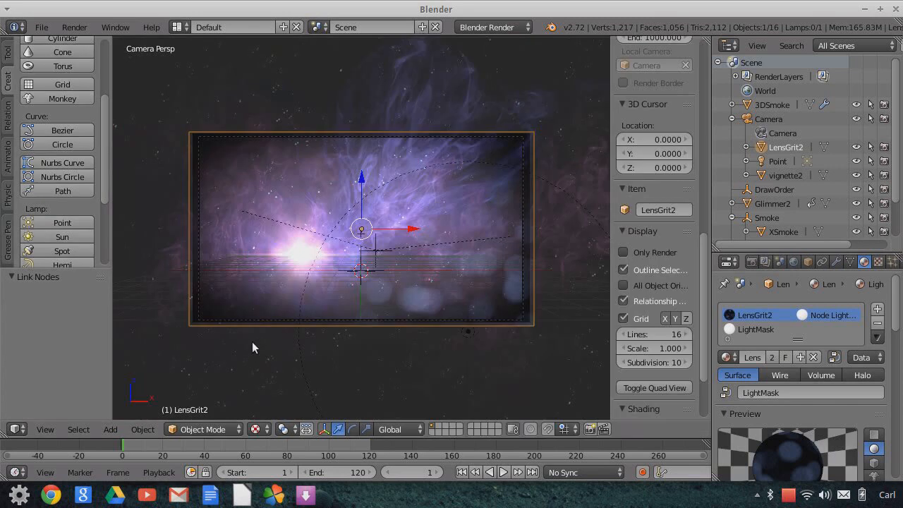
# Move the point lamp into the upper-right part of the camera frame and enable Only Render display for the viewport
pyautogui.rightClick(469, 330)
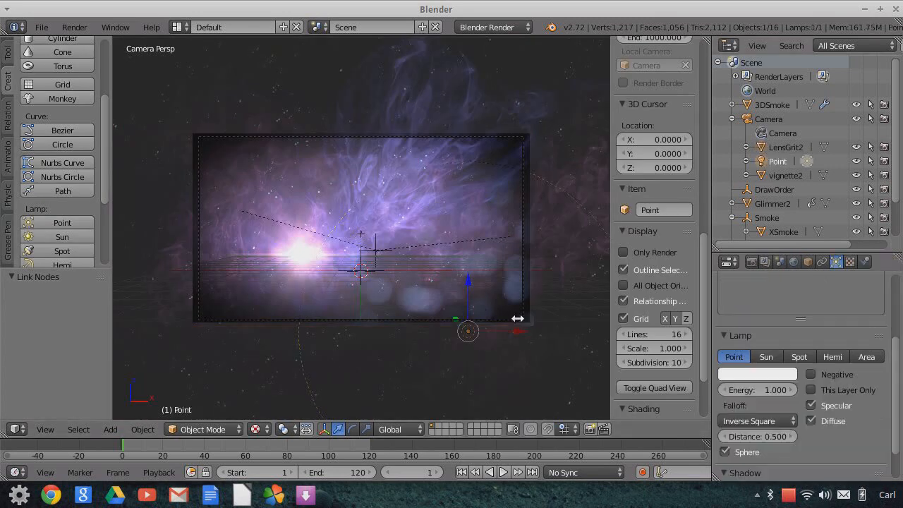
pyautogui.moveTo(465, 270); pyautogui.dragTo(500, 282)
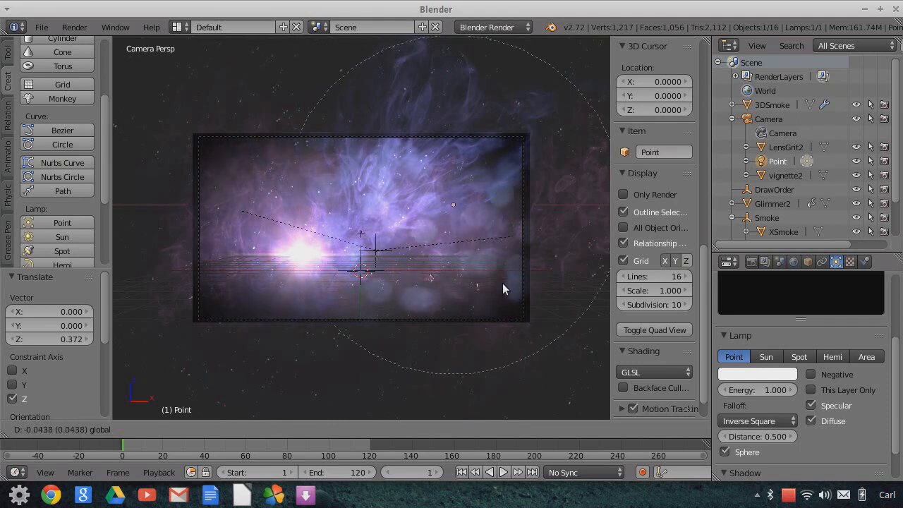
pyautogui.click(625, 194)
pyautogui.moveTo(499, 205); pyautogui.dragTo(525, 211)
pyautogui.moveTo(490, 161); pyautogui.dragTo(522, 137)
pyautogui.scroll(2, 504, 240)
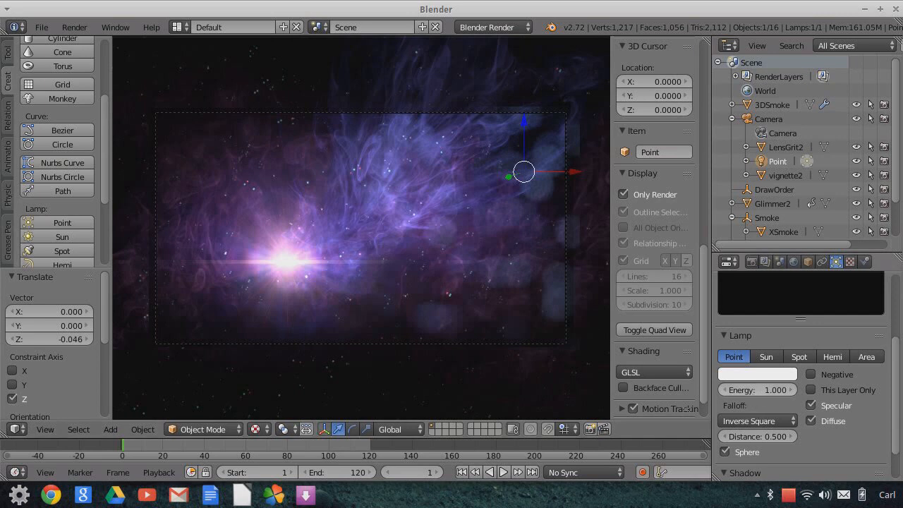
# Set the point lamp's energy to 2
pyautogui.click(761, 390)
pyautogui.write('2')
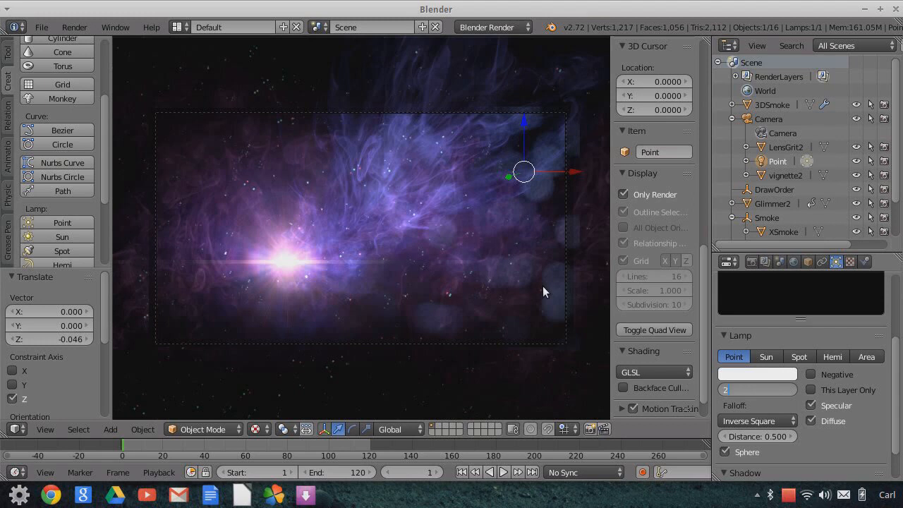
pyautogui.press('Return')
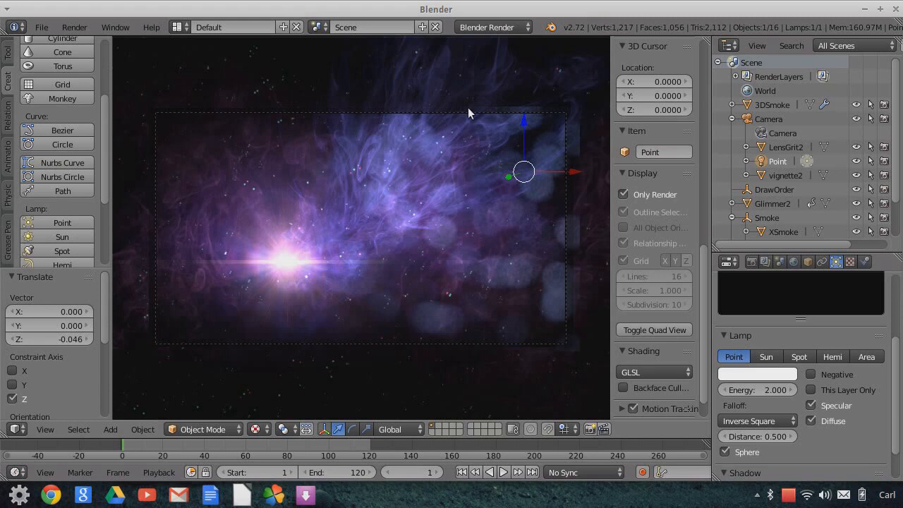
# Raise the point lamp to near the upper-right corner of the camera frame and set its energy to 1
pyautogui.moveTo(525, 127); pyautogui.dragTo(529, 72)
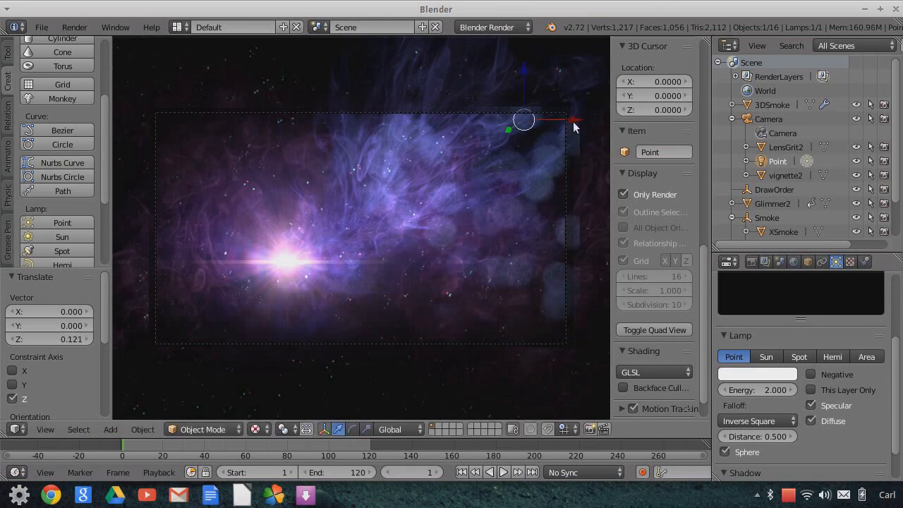
pyautogui.click(761, 390)
pyautogui.write('1')
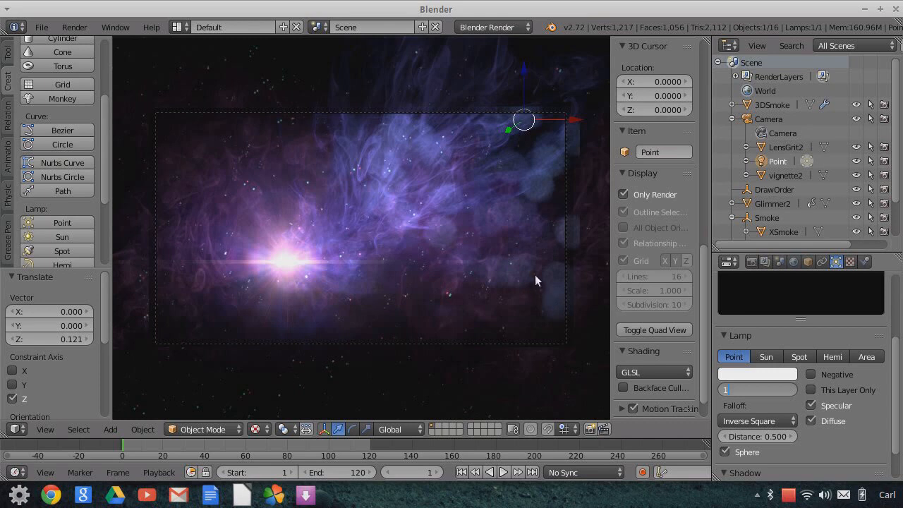
pyautogui.press('Return')
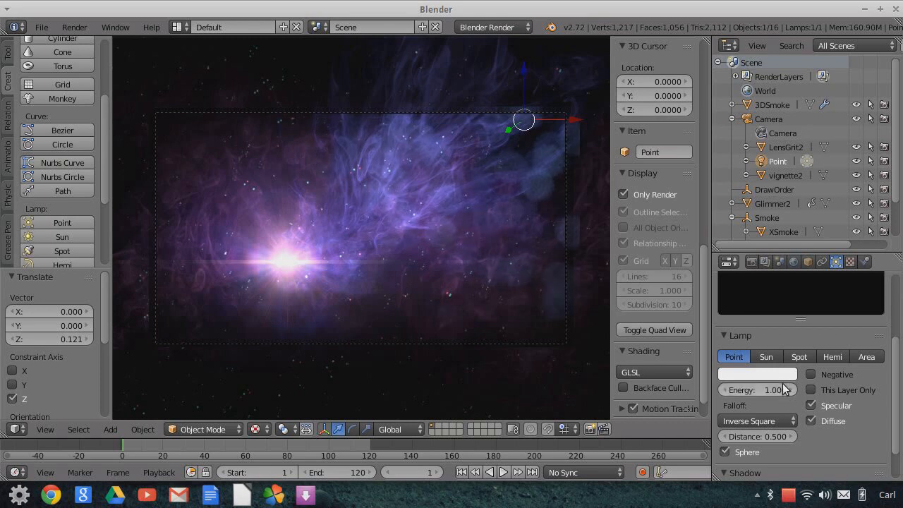
pyautogui.moveTo(526, 77); pyautogui.dragTo(522, 87)
pyautogui.moveTo(572, 133); pyautogui.dragTo(566, 130)
# Show LensGrit2's material settings in a wider Properties editor and turn off the material's nodes
pyautogui.click(864, 262)
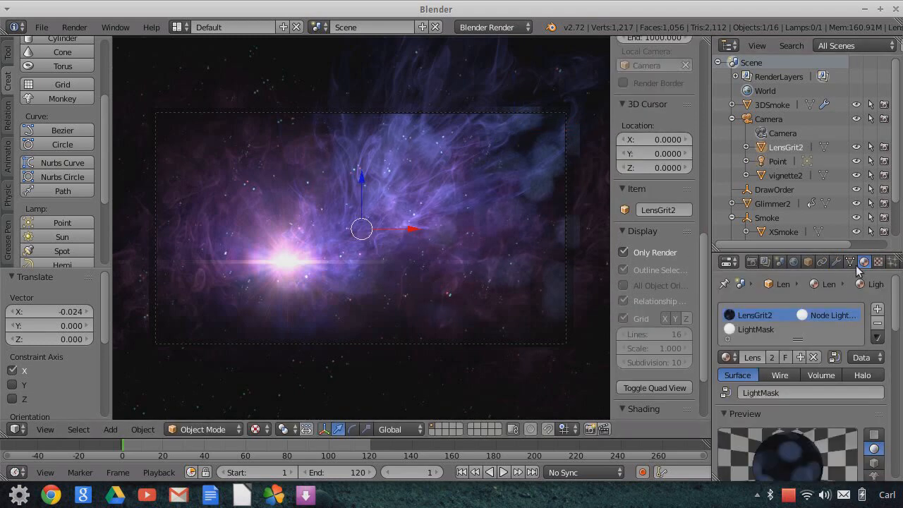
pyautogui.moveTo(669, 269); pyautogui.dragTo(656, 269)
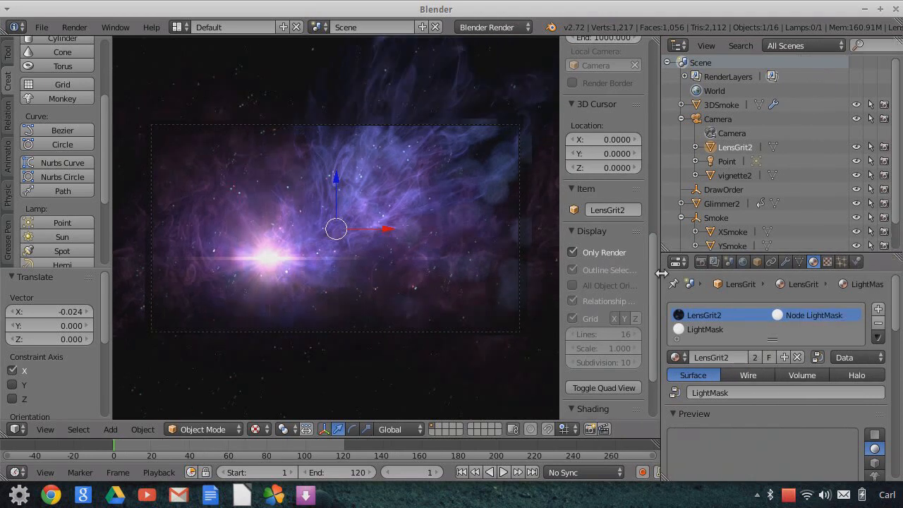
pyautogui.scroll(-5, 752, 397)
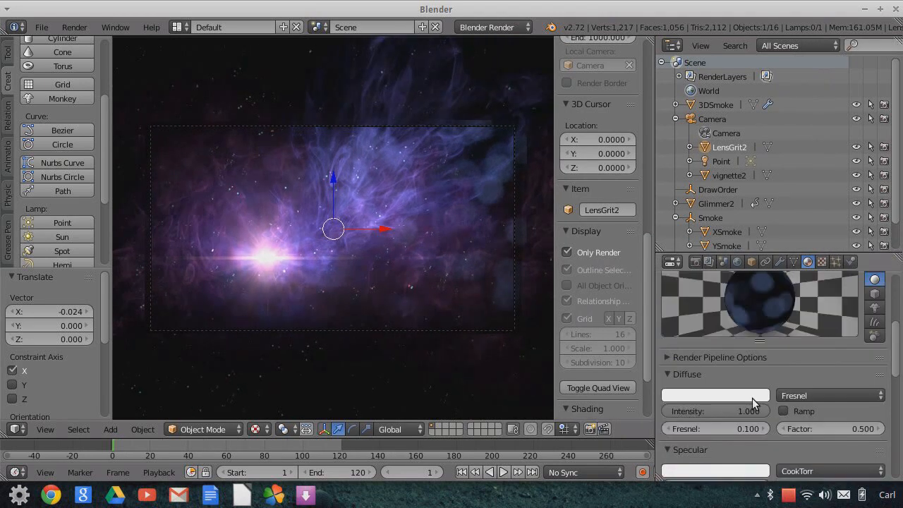
pyautogui.scroll(3, 752, 403)
pyautogui.scroll(3, 777, 378)
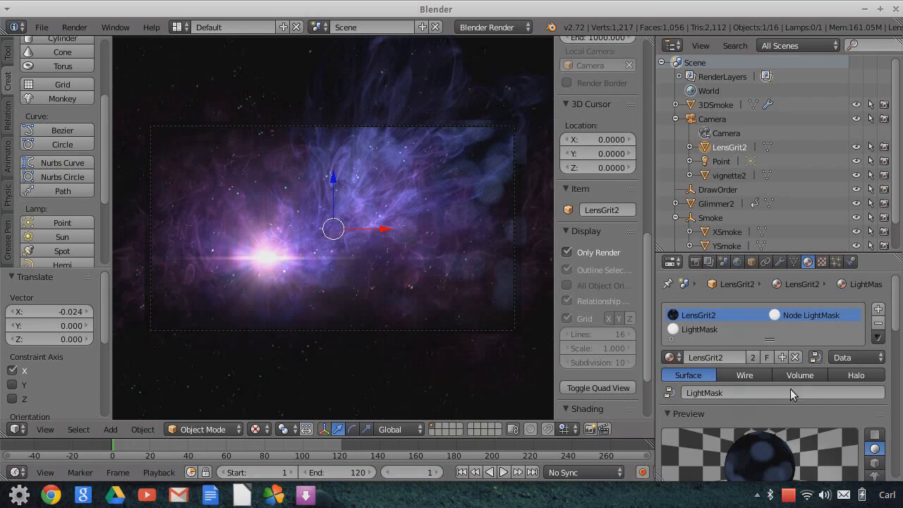
pyautogui.scroll(-5, 803, 431)
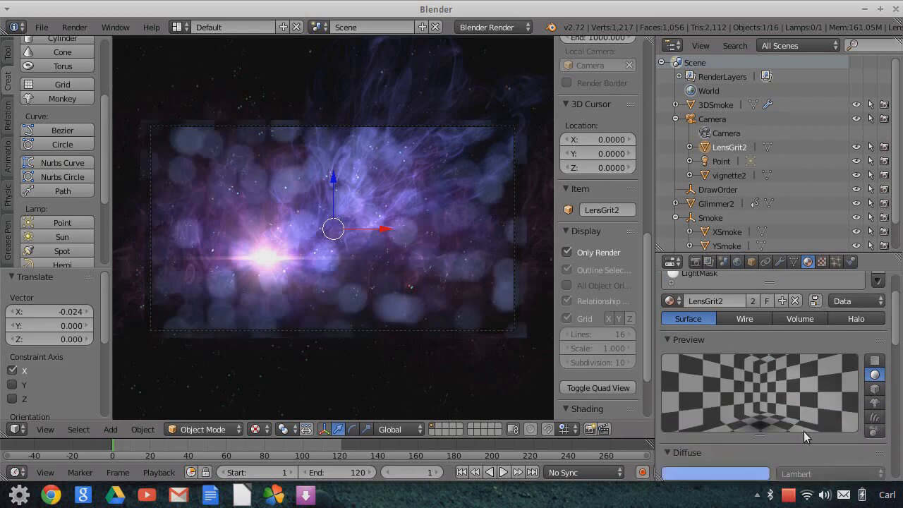
# Change the LensGrit2 material's diffuse color to a paler, less saturated blue and turn its nodes back on
pyautogui.click(725, 389)
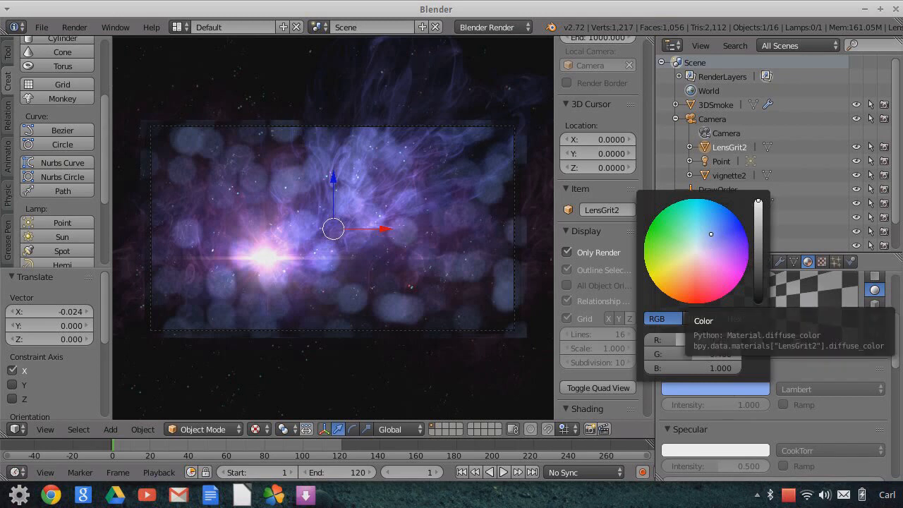
pyautogui.click(707, 241)
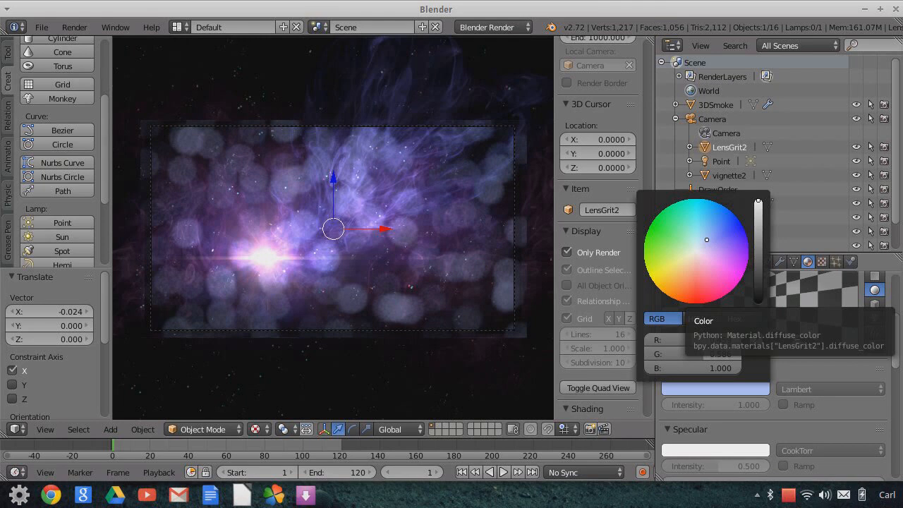
pyautogui.click(705, 242)
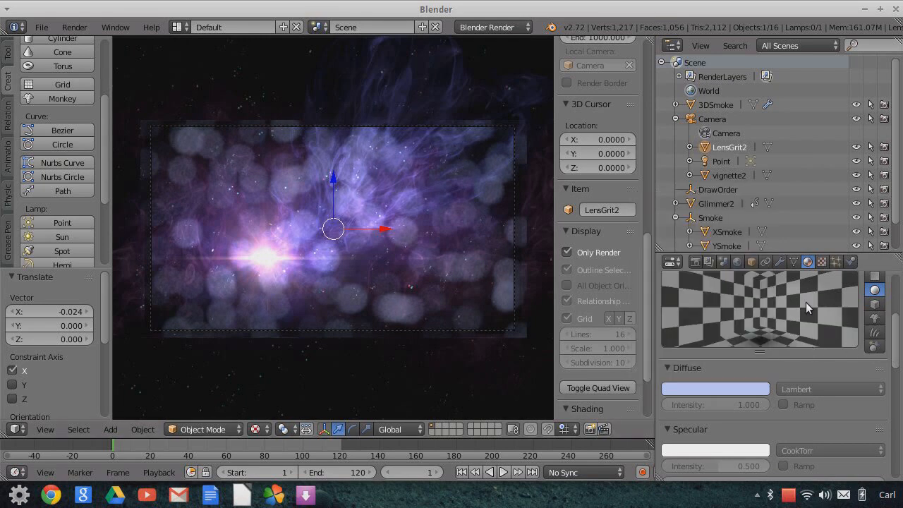
pyautogui.scroll(3, 818, 350)
pyautogui.scroll(2, 818, 348)
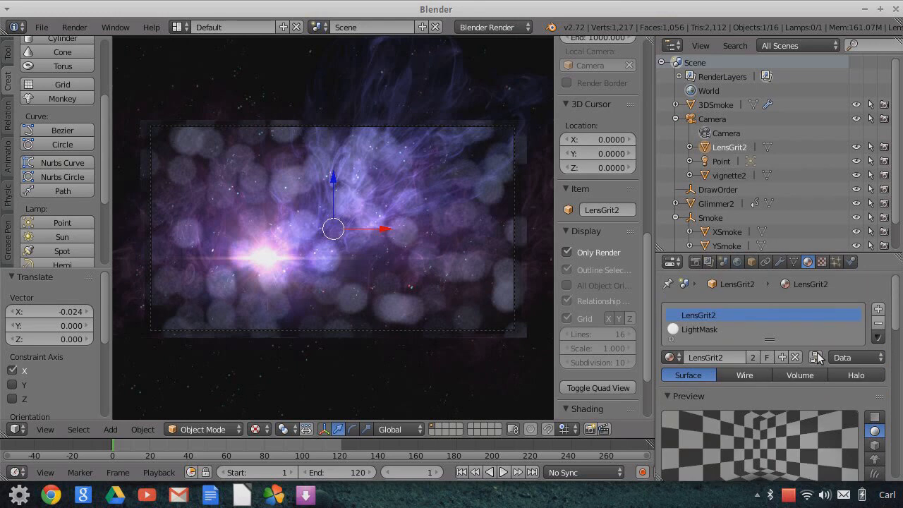
pyautogui.click(815, 357)
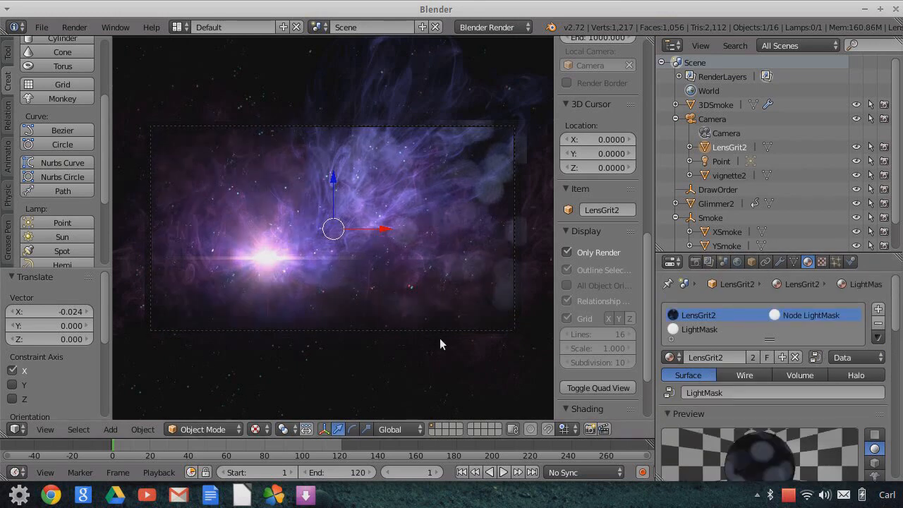
# Select the camera and insert a LocRot keyframe at frame 1
pyautogui.click(695, 120)
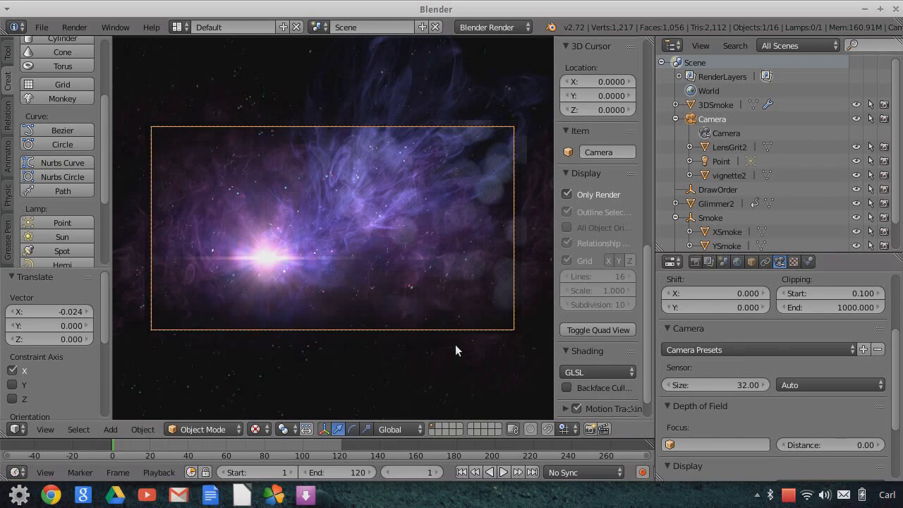
pyautogui.press('i')
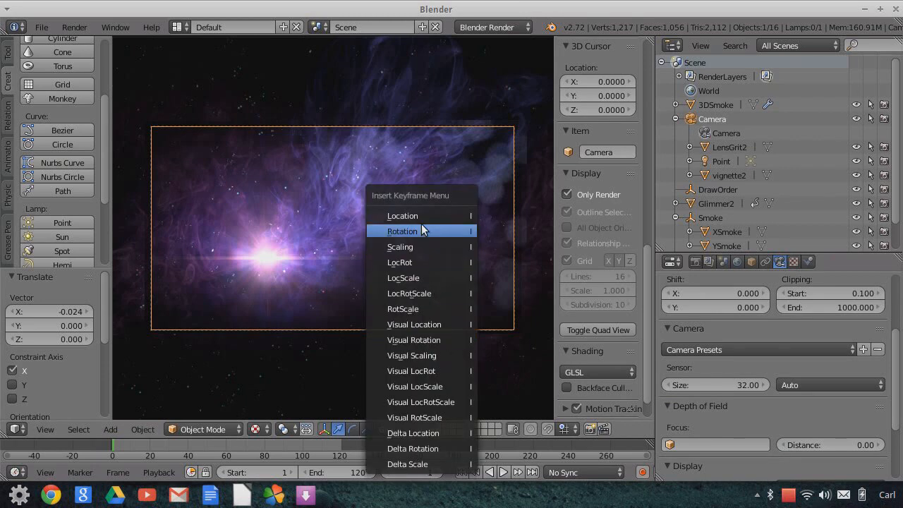
pyautogui.click(425, 262)
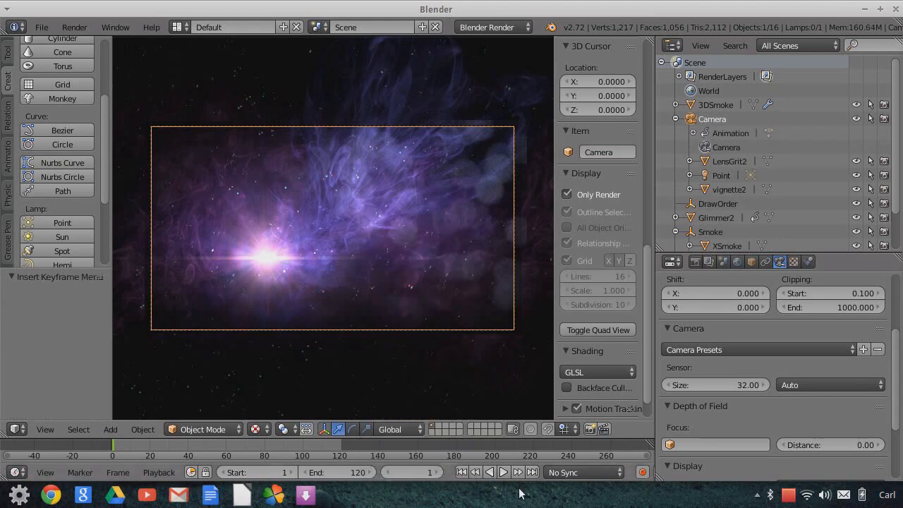
# At frame 120, move the camera about 6.86 along global Y and about 1.36 along global X
pyautogui.click(532, 472)
pyautogui.press('g')
pyautogui.press('y')
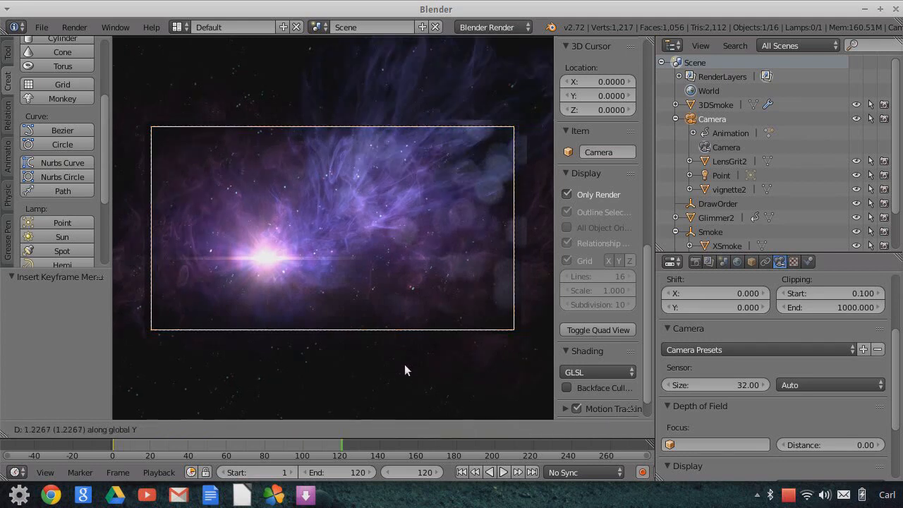
pyautogui.click(425, 408)
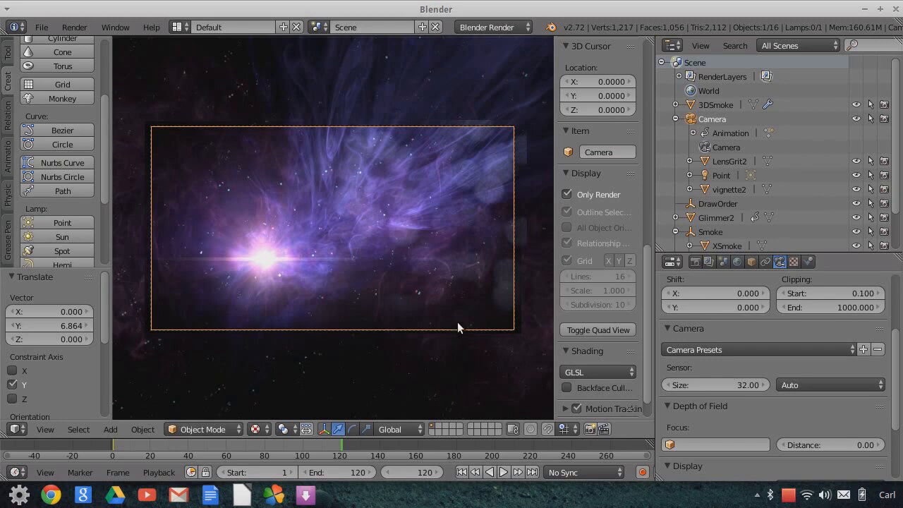
pyautogui.press('g')
pyautogui.press('x')
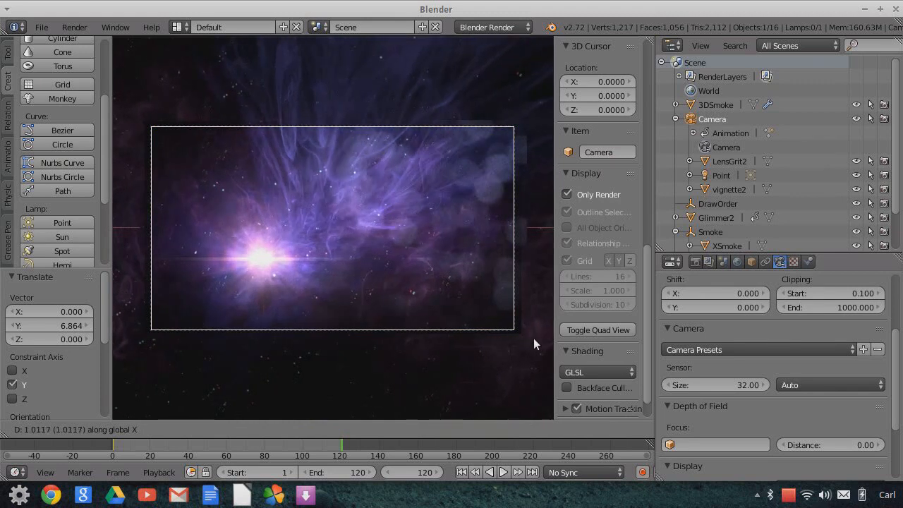
pyautogui.click(118, 341)
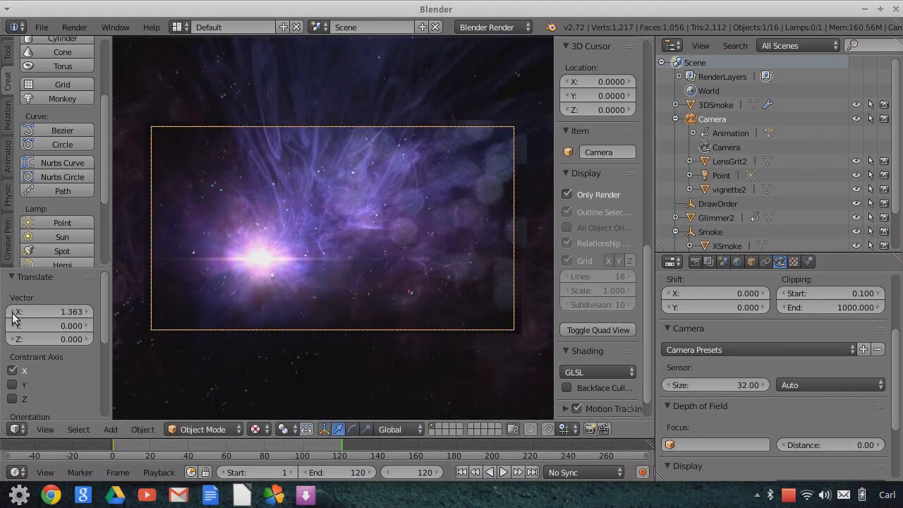
# Rotate the camera about 1.9° around global Z and insert a LocRot keyframe at frame 120
pyautogui.press('r')
pyautogui.press('z')
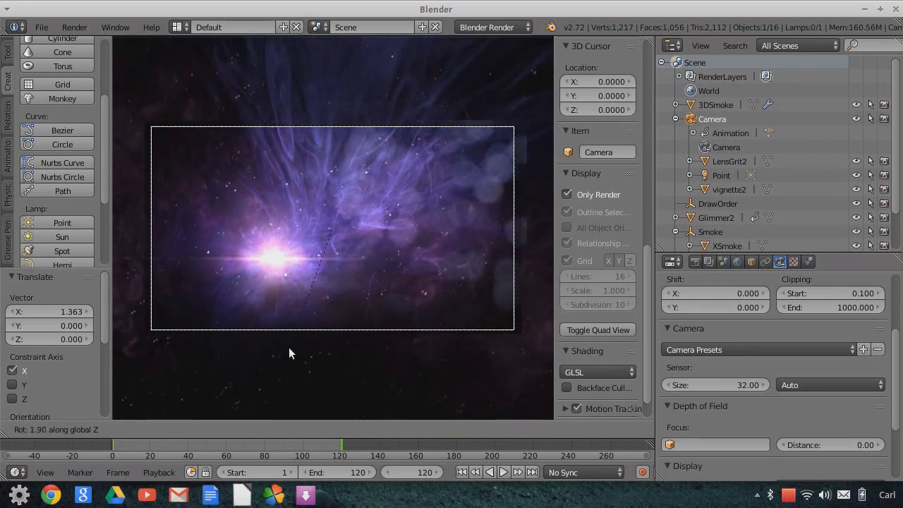
pyautogui.click(289, 347)
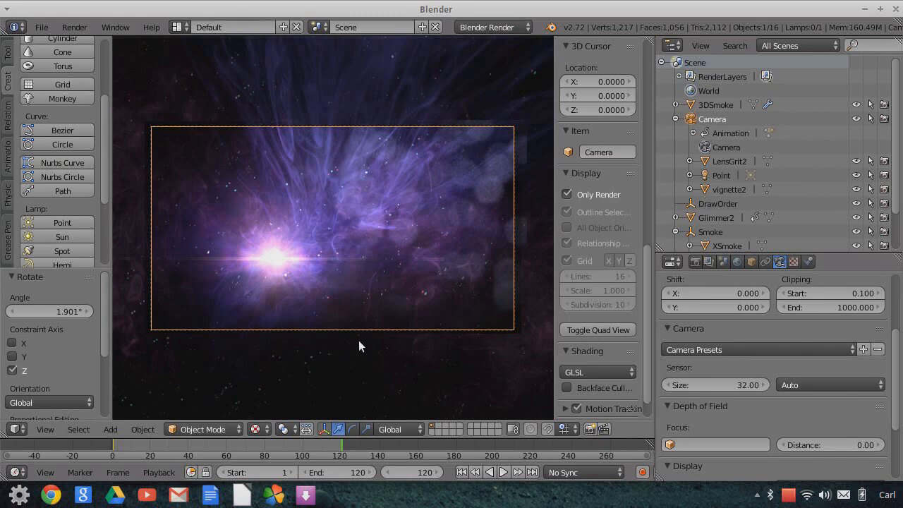
pyautogui.press('i')
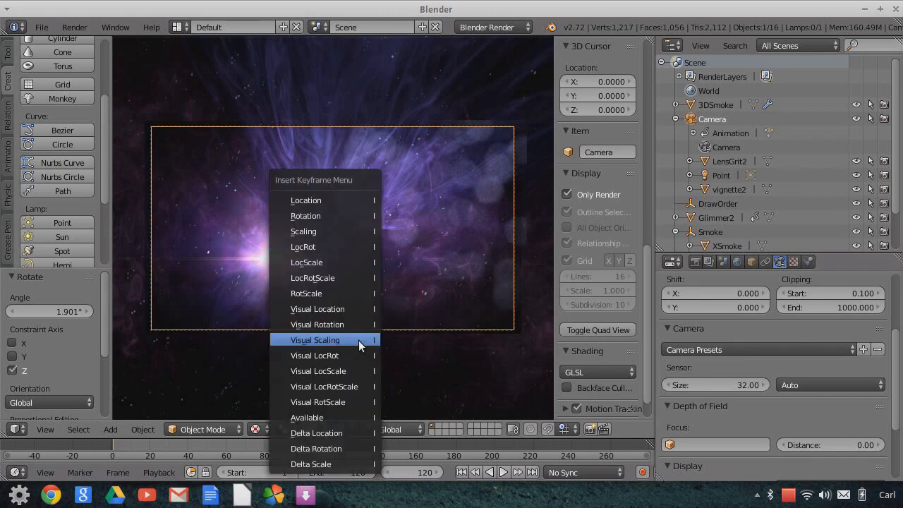
pyautogui.click(304, 246)
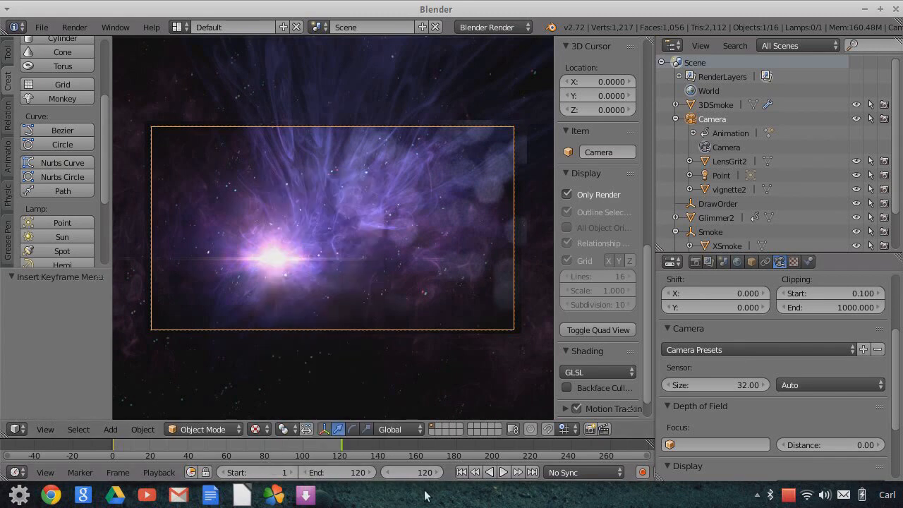
# Return to frame 1 and set the camera's keyframe handles to Vector in the Graph Editor
pyautogui.click(463, 472)
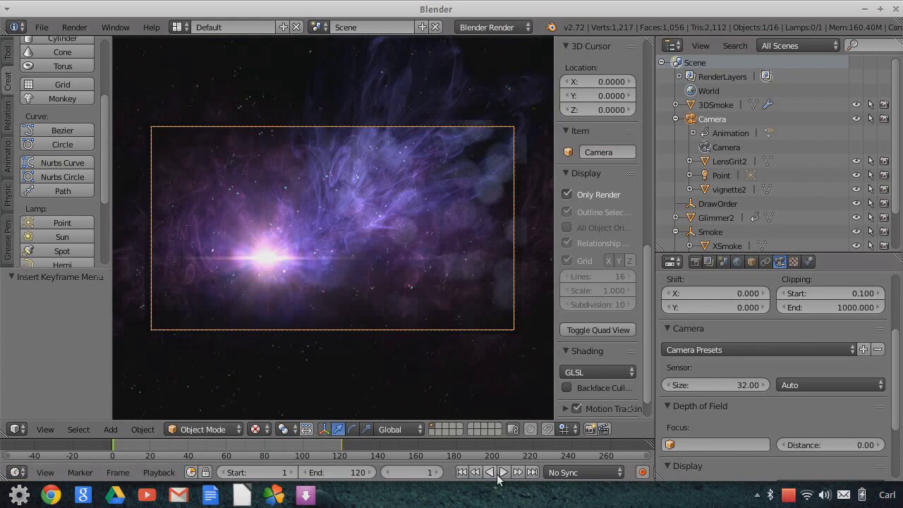
pyautogui.click(18, 429)
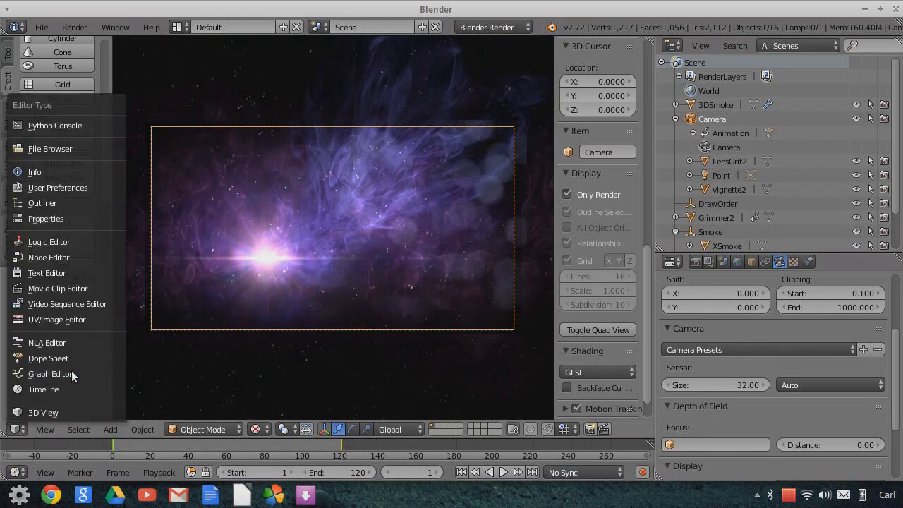
pyautogui.click(70, 372)
pyautogui.scroll(-3, 322, 267)
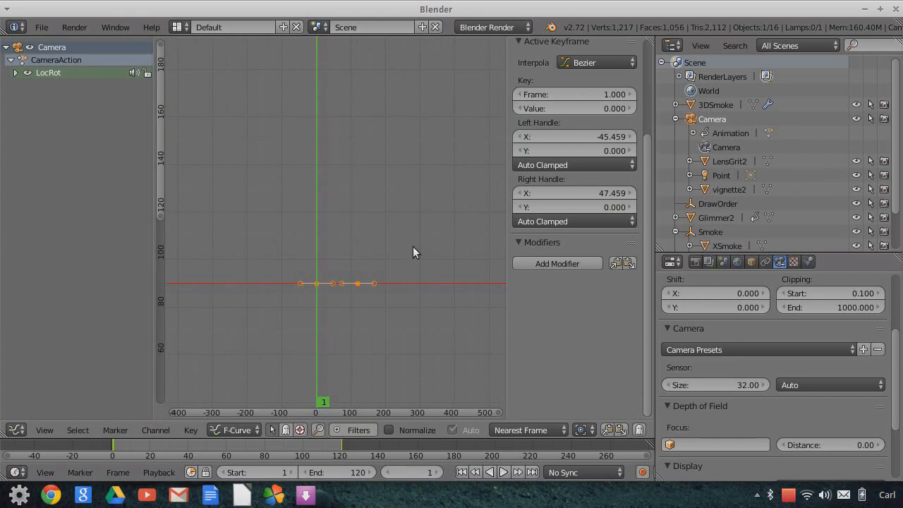
pyautogui.press('v')
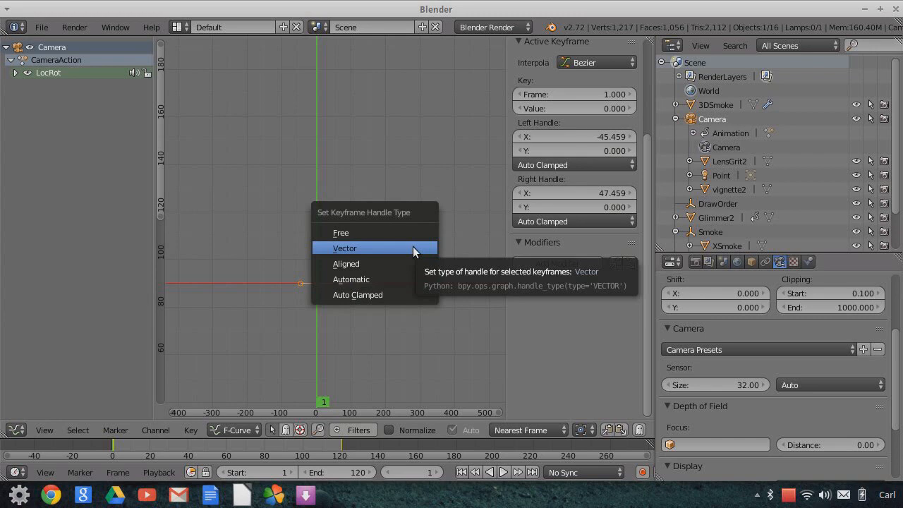
pyautogui.click(413, 246)
pyautogui.scroll(-1, 346, 246)
pyautogui.scroll(-14, 349, 251)
pyautogui.moveTo(368, 342); pyautogui.dragTo(345, 267, button='middle')
pyautogui.scroll(10, 332, 289)
pyautogui.scroll(5, 324, 303)
pyautogui.moveTo(254, 274); pyautogui.dragTo(340, 251, button='middle')
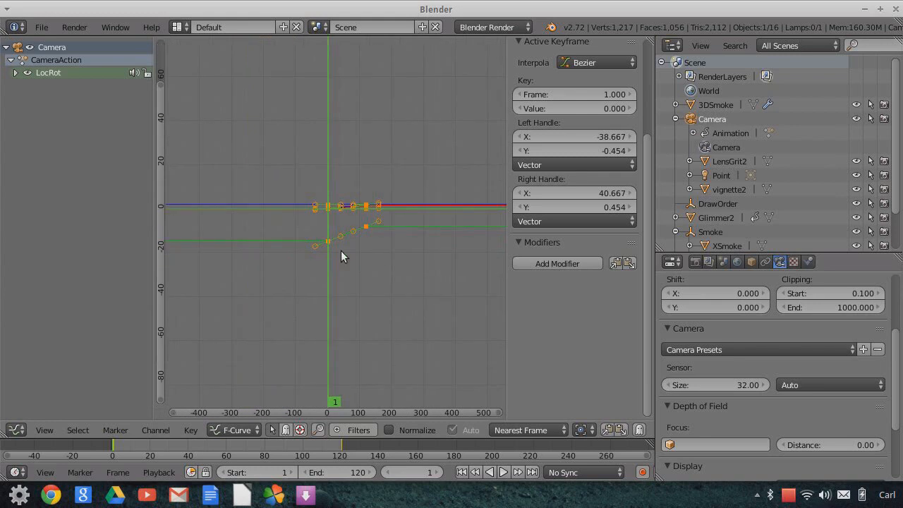
# Switch the Graph Editor area back to the 3D View and preview the camera animation, ending back at frame 1
pyautogui.click(15, 429)
pyautogui.click(34, 409)
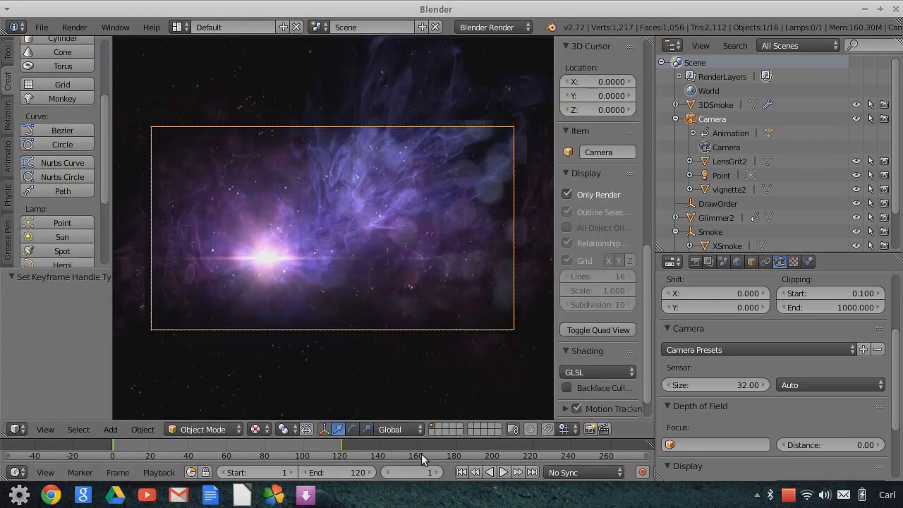
pyautogui.click(503, 472)
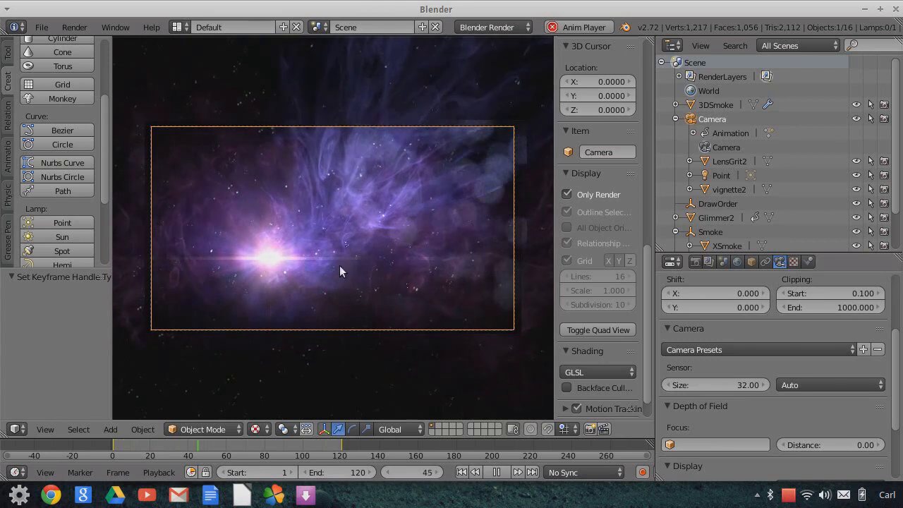
pyautogui.hotkey('alt', 'a')
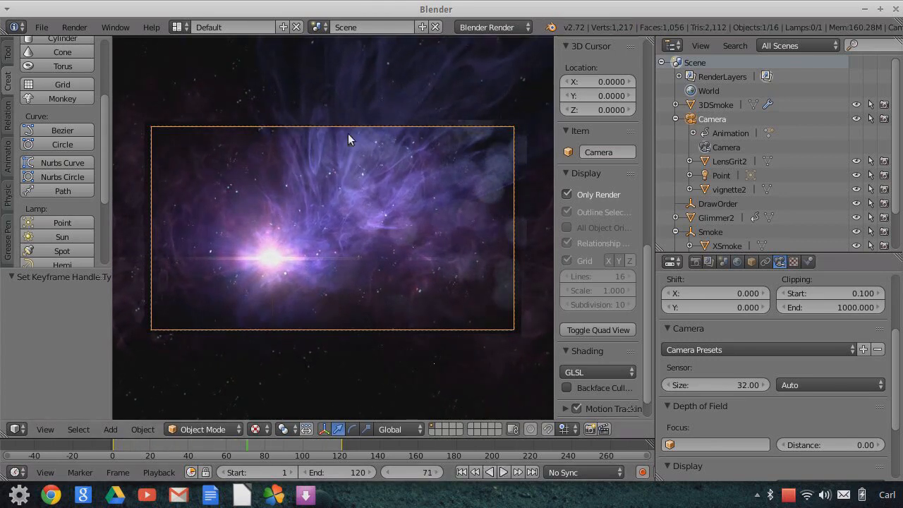
pyautogui.click(461, 472)
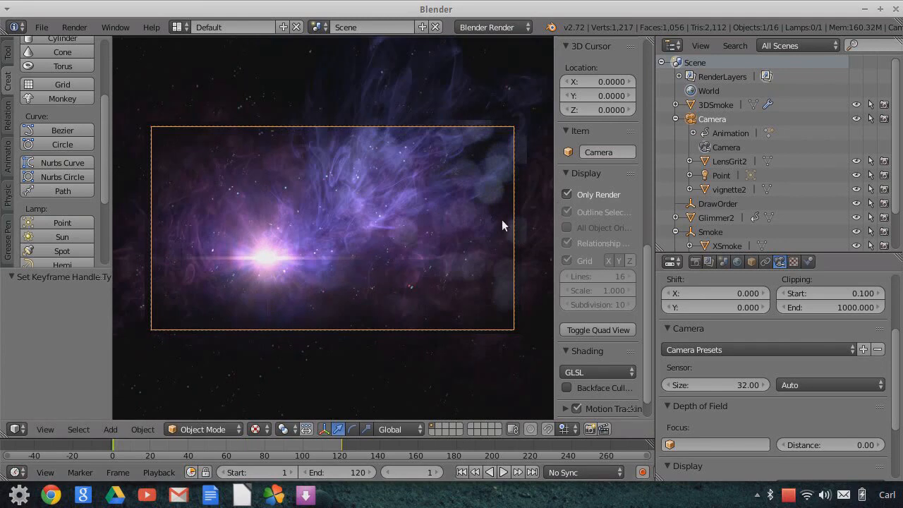
pyautogui.moveTo(440, 219); pyautogui.dragTo(515, 222, button='middle')
pyautogui.moveTo(484, 250); pyautogui.dragTo(518, 255, button='middle')
pyautogui.moveTo(445, 271); pyautogui.dragTo(441, 278, button='middle')
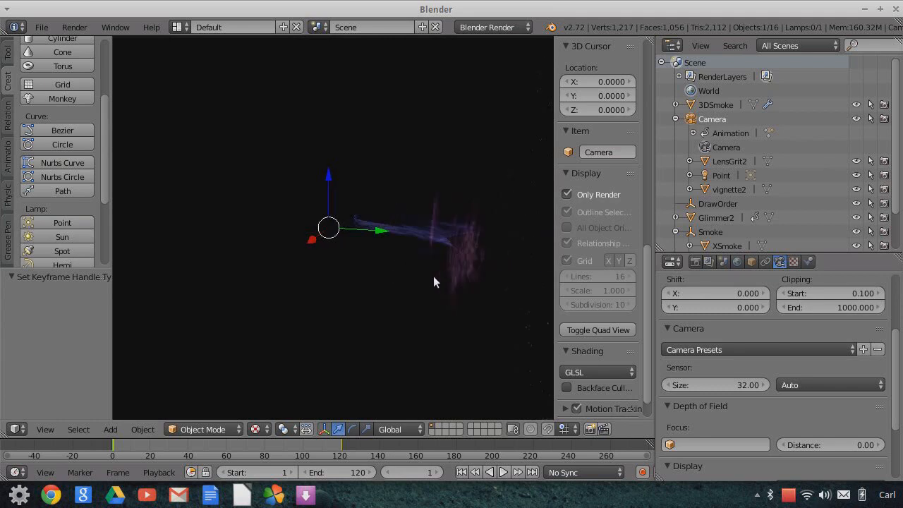
pyautogui.click(45, 429)
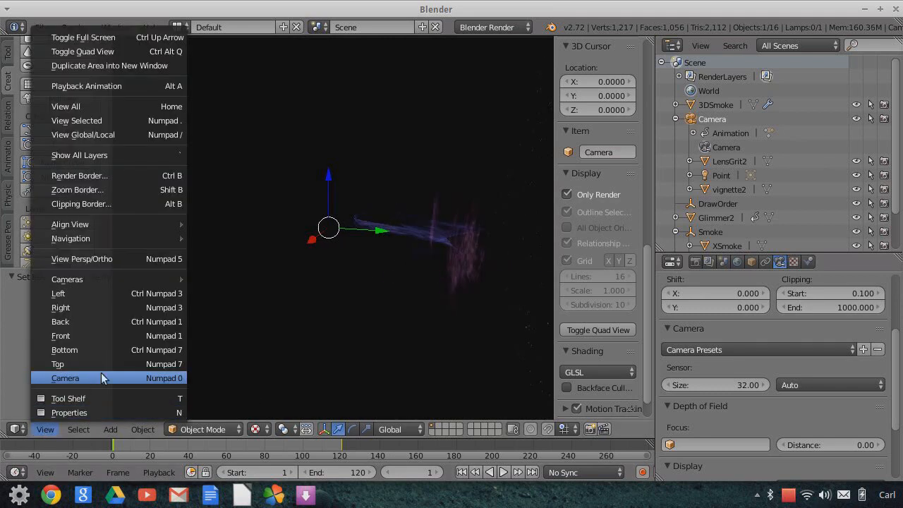
pyautogui.click(81, 376)
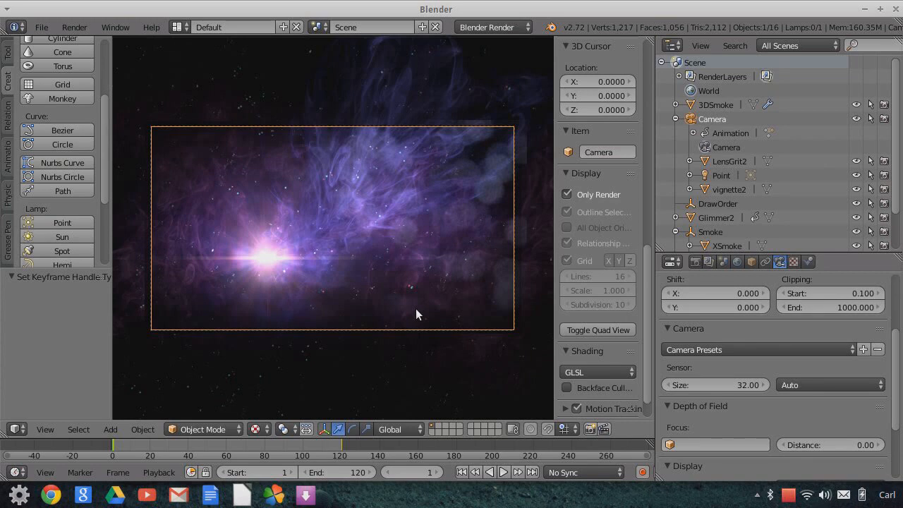
# Create a new, empty scene alongside the nebula scene
pyautogui.scroll(5, 770, 351)
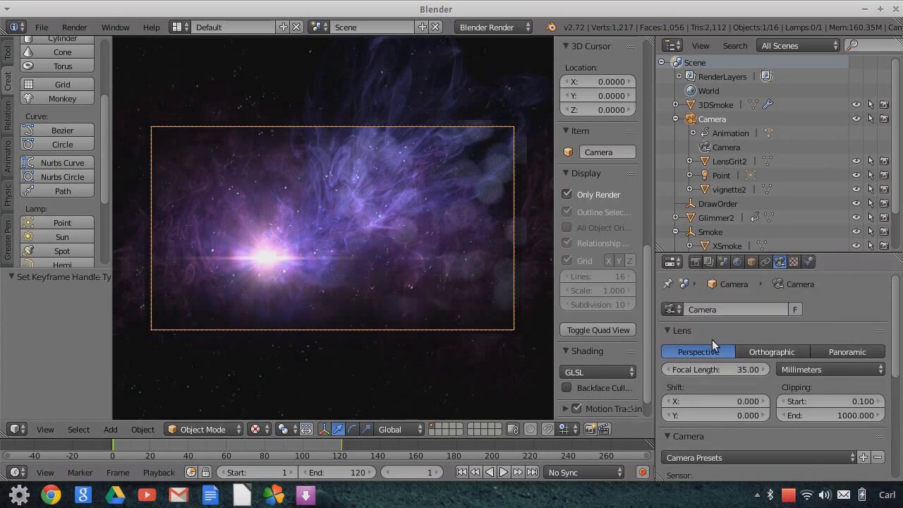
pyautogui.click(695, 261)
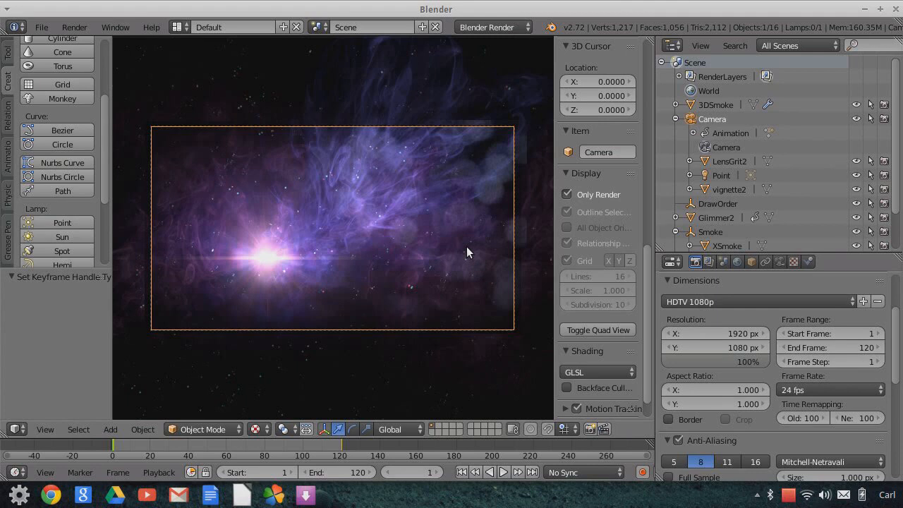
pyautogui.click(422, 27)
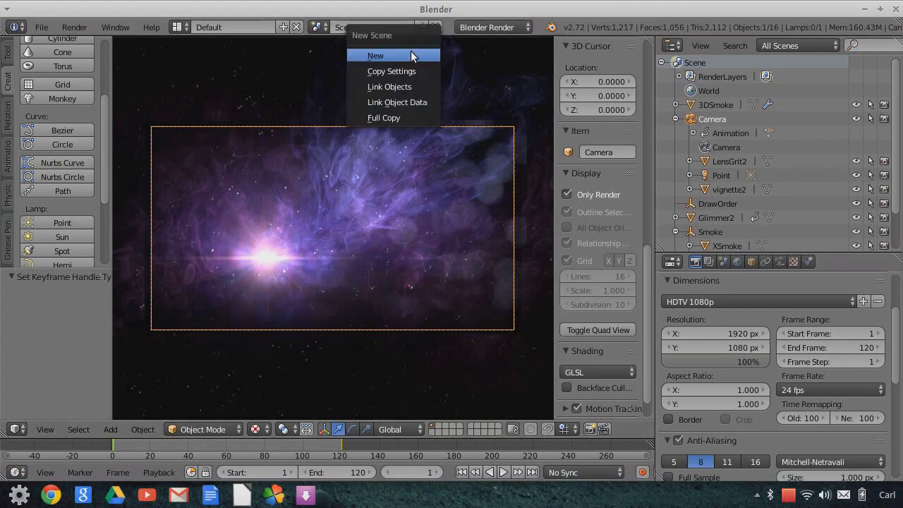
pyautogui.press('Return')
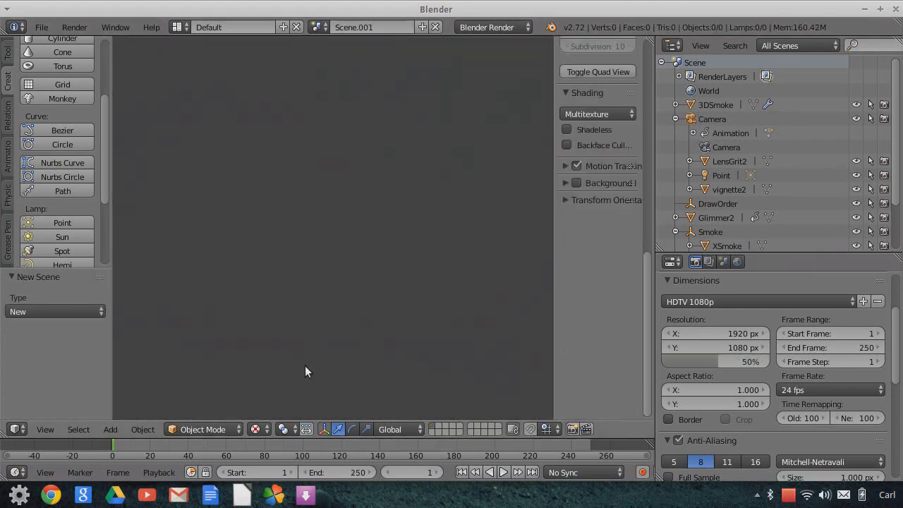
# Add a camera to the new scene and apply the HDTV 720p render preset
pyautogui.click(111, 429)
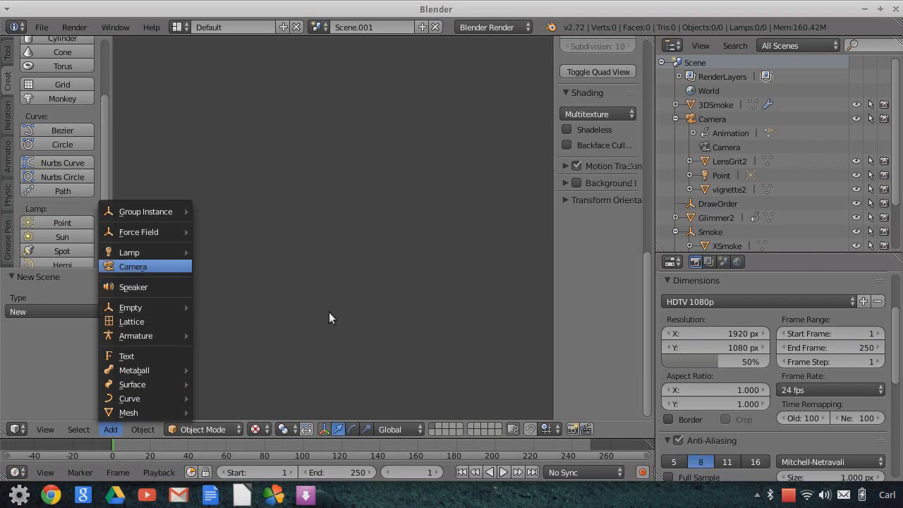
pyautogui.click(141, 267)
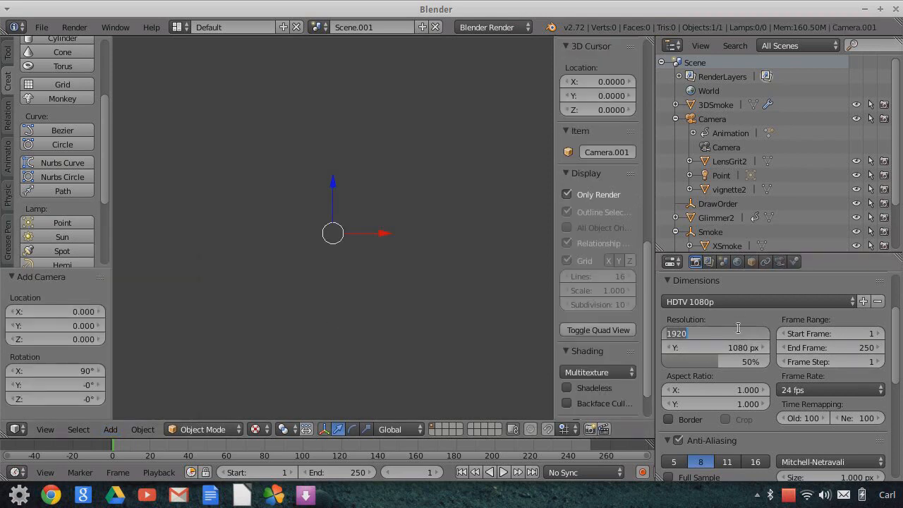
pyautogui.click(742, 301)
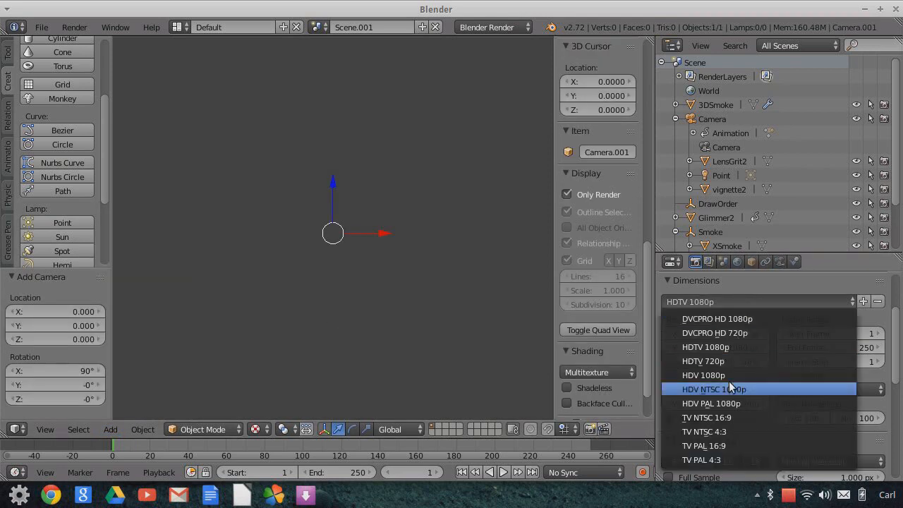
pyautogui.click(723, 361)
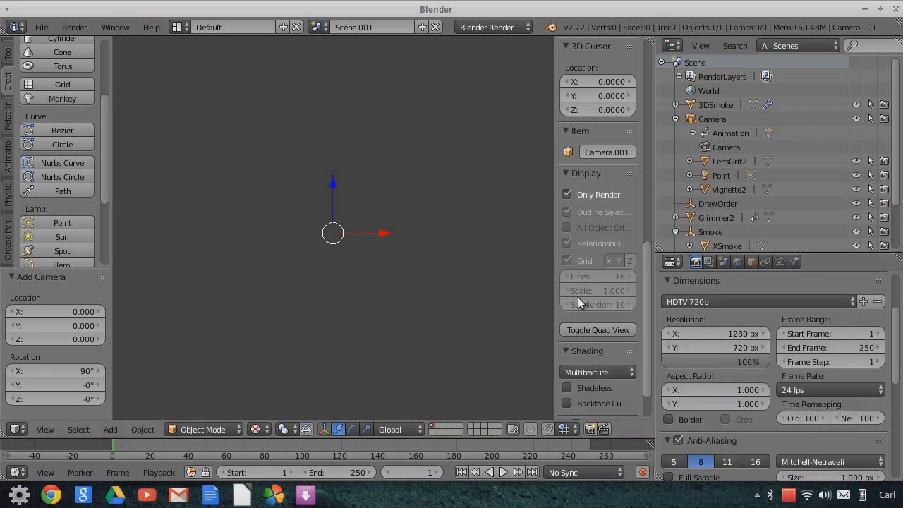
# Switch back to the nebula scene and look through its camera
pyautogui.click(319, 27)
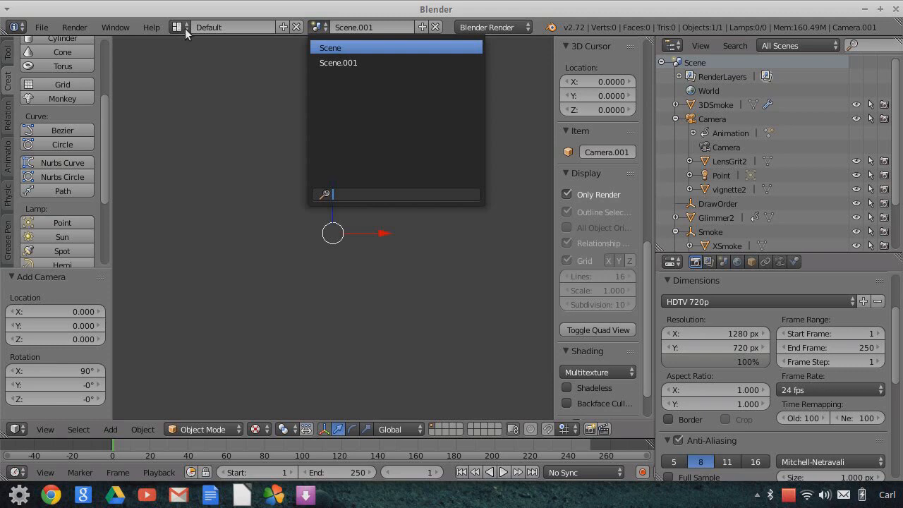
pyautogui.press('Return')
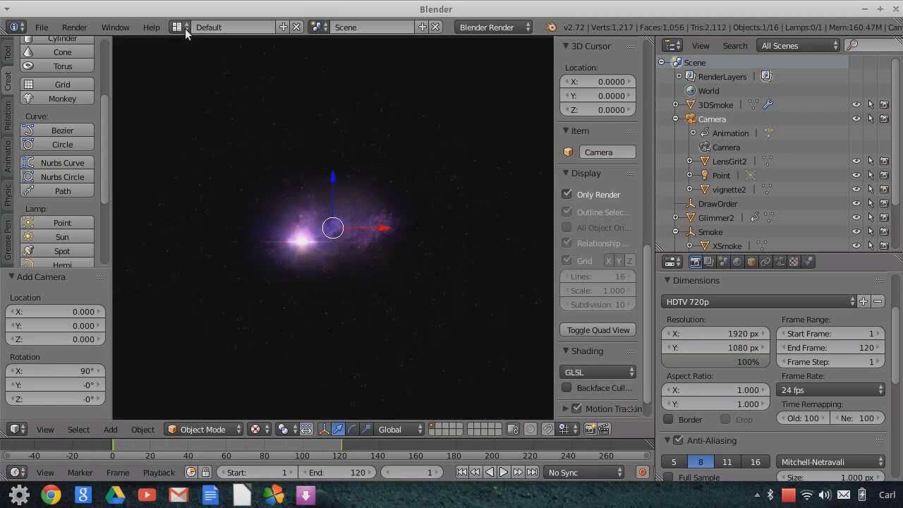
pyautogui.click(47, 430)
pyautogui.click(56, 377)
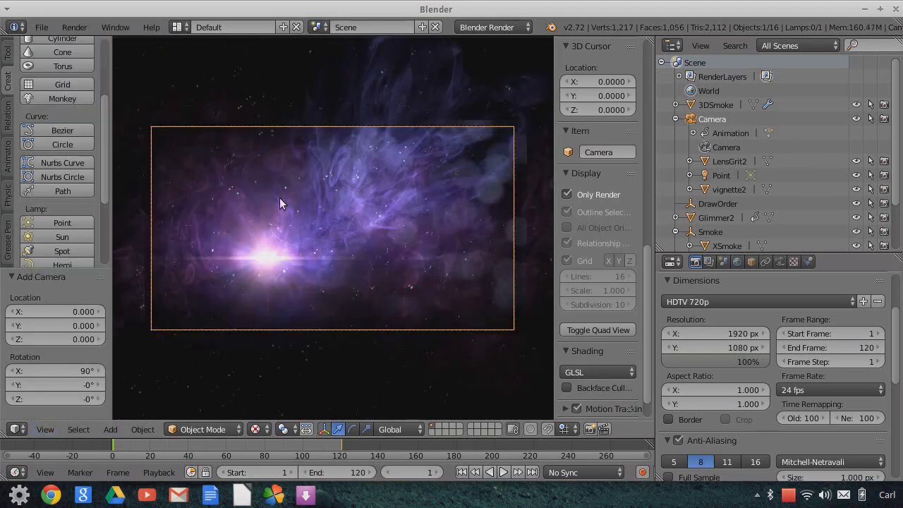
# Change to the Video Editing screen layout, make Scene.001 the active scene, and fit the sequencer timeline in view
pyautogui.click(178, 26)
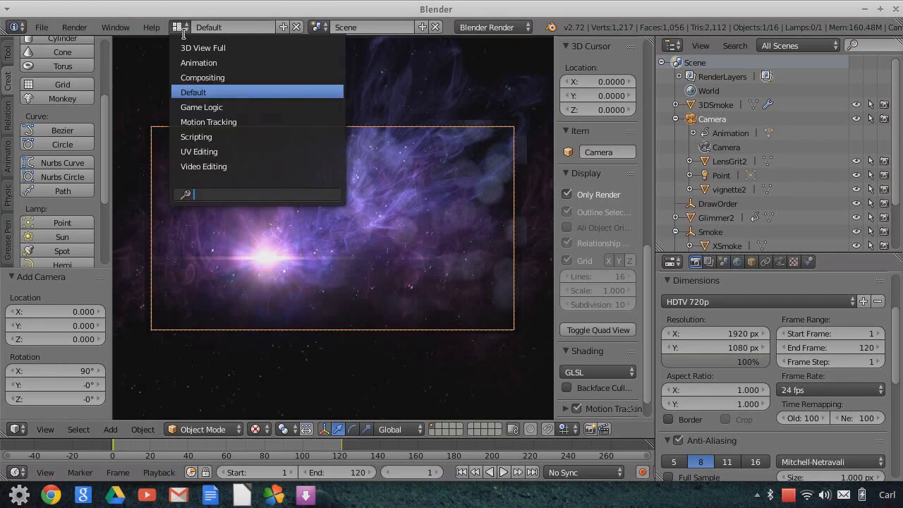
pyautogui.click(198, 166)
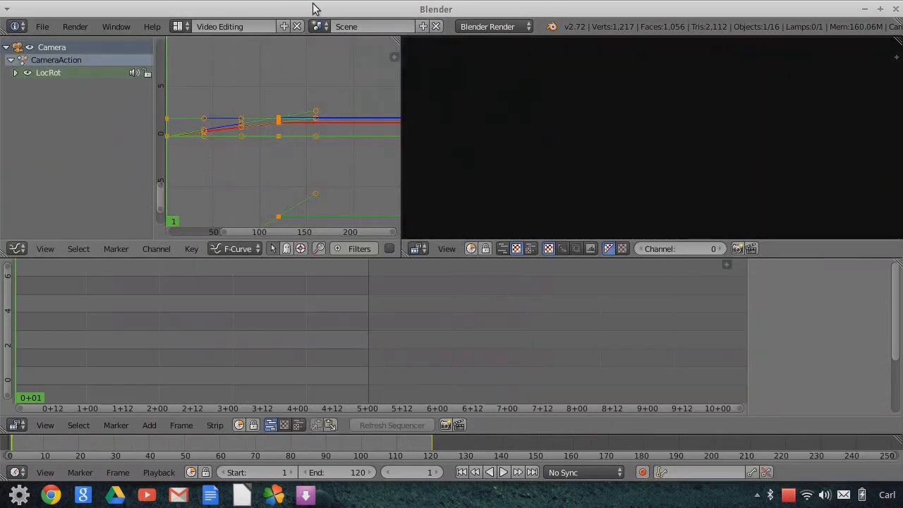
pyautogui.click(327, 27)
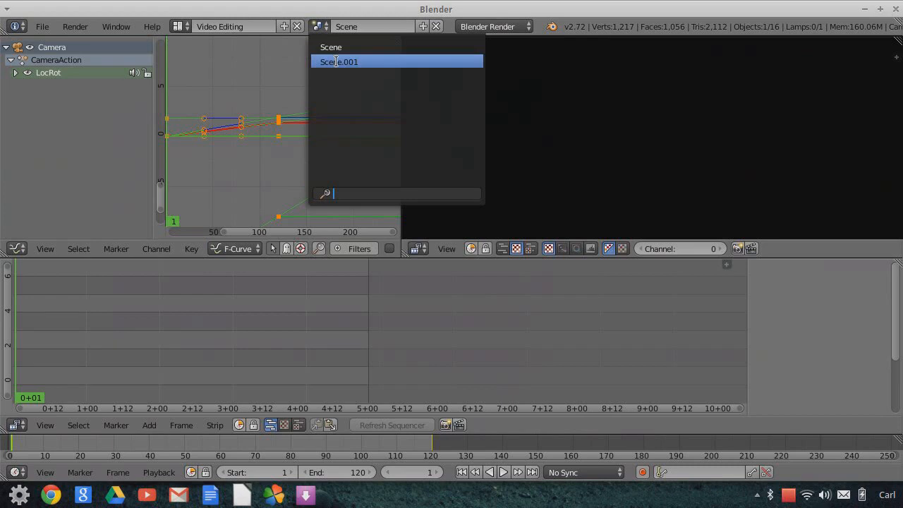
pyautogui.click(339, 62)
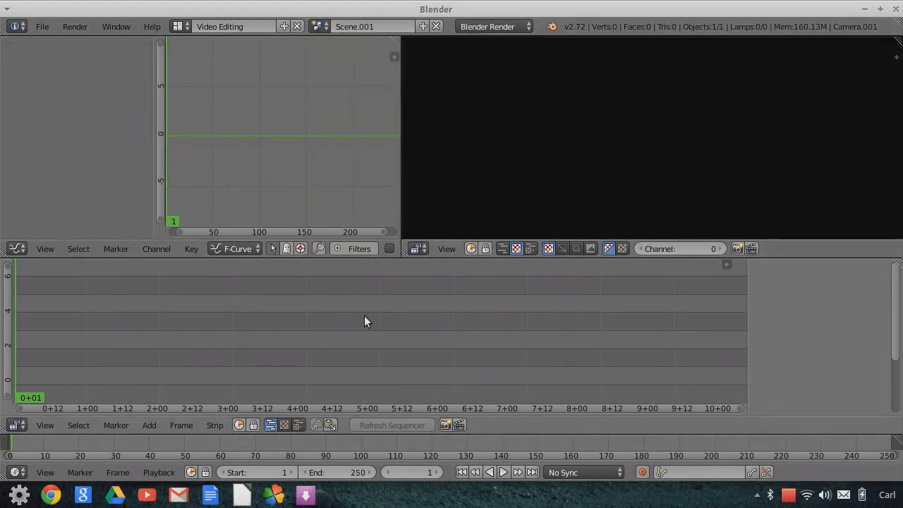
pyautogui.press('Home')
pyautogui.click(178, 26)
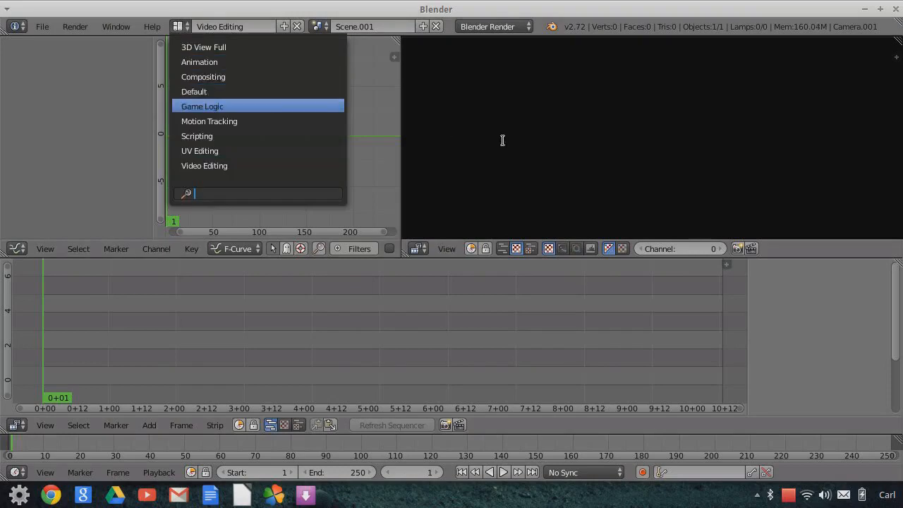
pyautogui.scroll(4, 455, 74)
pyautogui.scroll(-2, 476, 134)
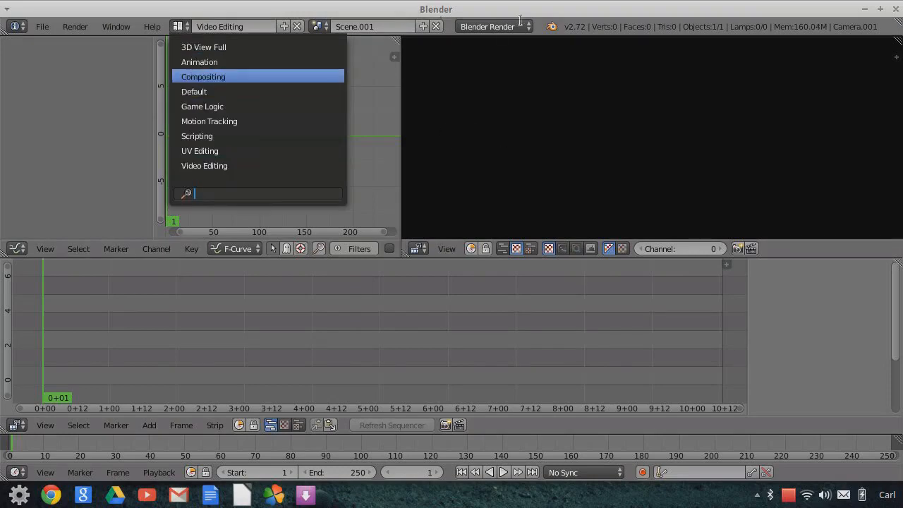
pyautogui.click(72, 96)
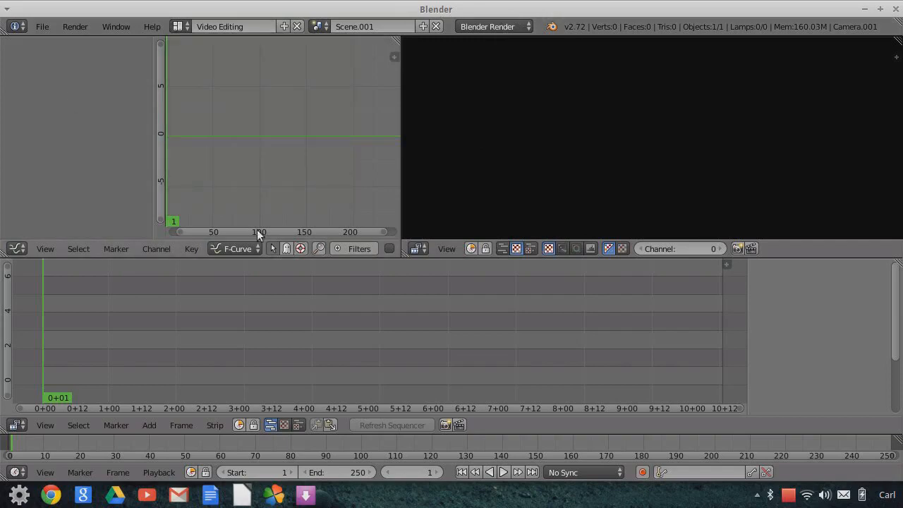
# Change the Graph Editor area to the Properties editor
pyautogui.click(21, 250)
pyautogui.scroll(-2, 78, 447)
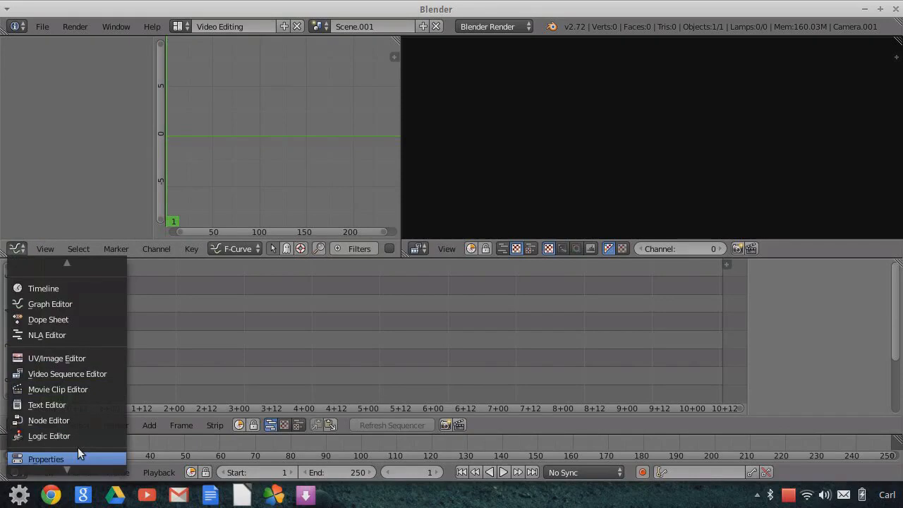
pyautogui.click(64, 443)
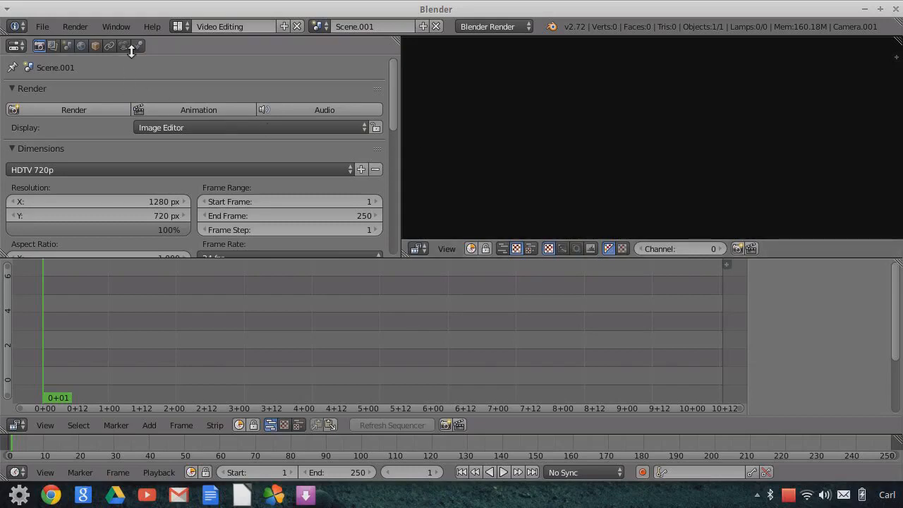
pyautogui.click(74, 27)
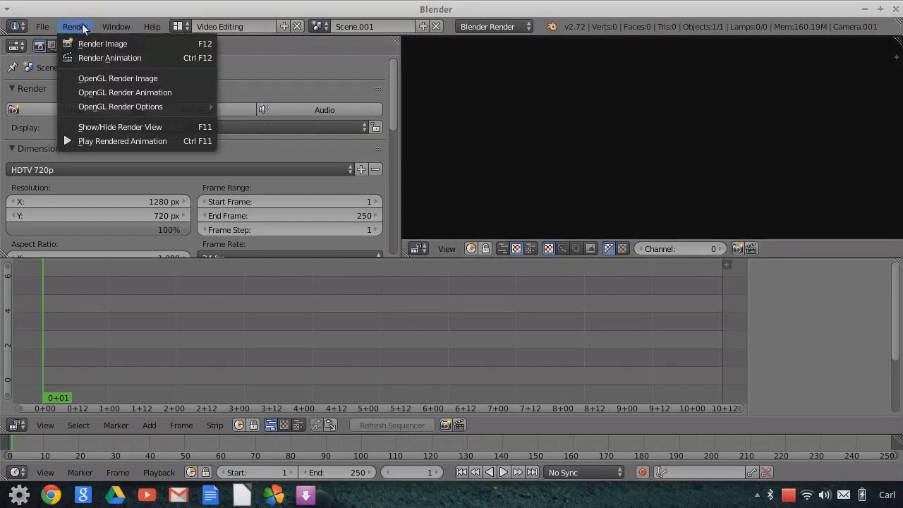
pyautogui.moveTo(189, 110)
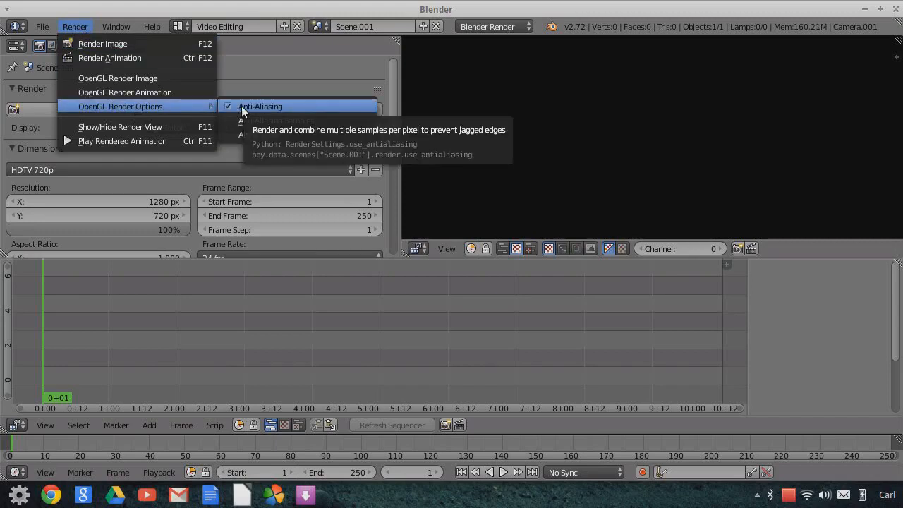
pyautogui.moveTo(256, 123)
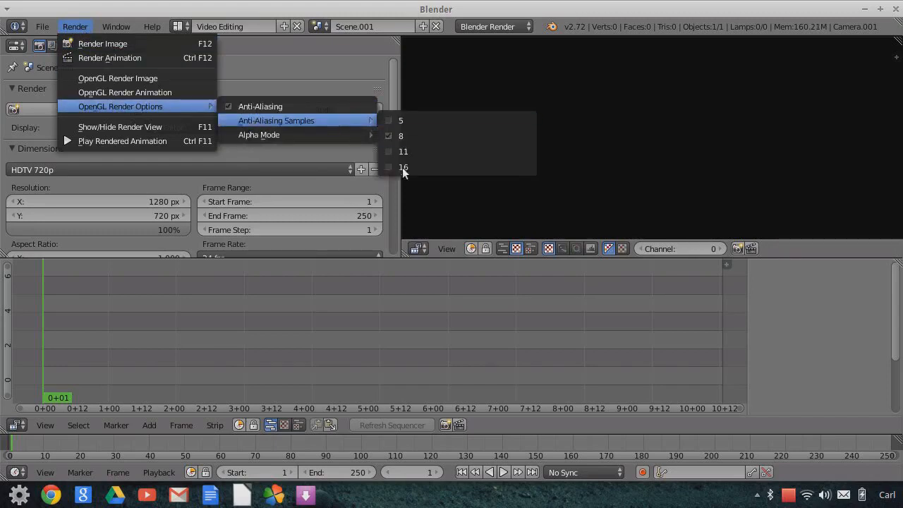
pyautogui.moveTo(349, 140)
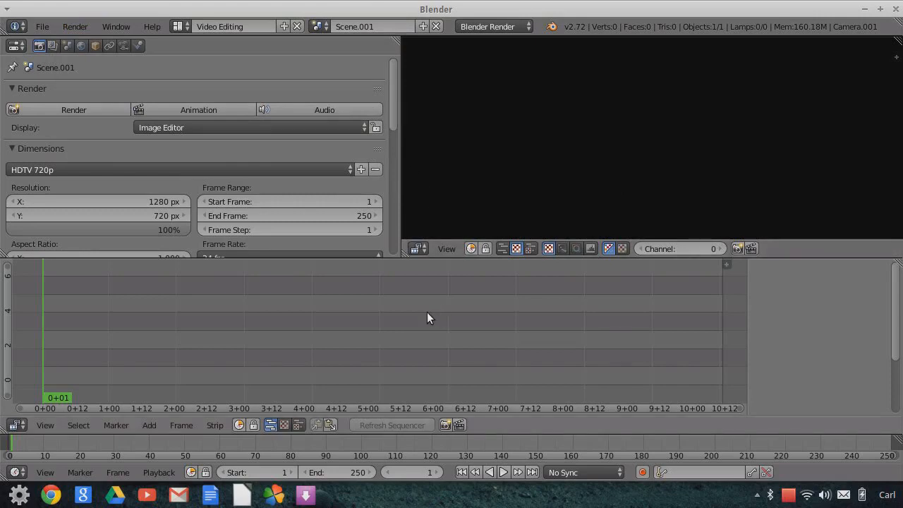
# Add the nebula scene as a scene strip at frame 1 in the sequencer and set the sequencer's OpenGL preview shading to Texture
pyautogui.scroll(-1, 425, 311)
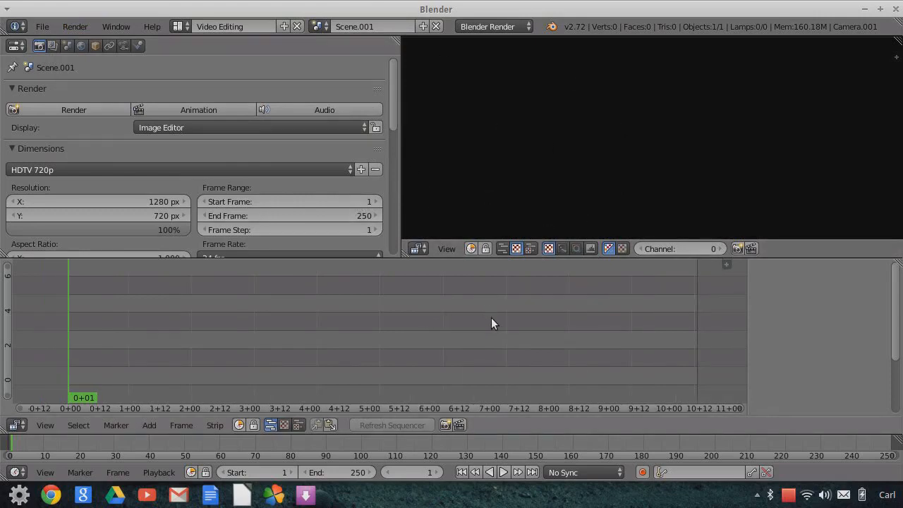
pyautogui.scroll(-1, 461, 304)
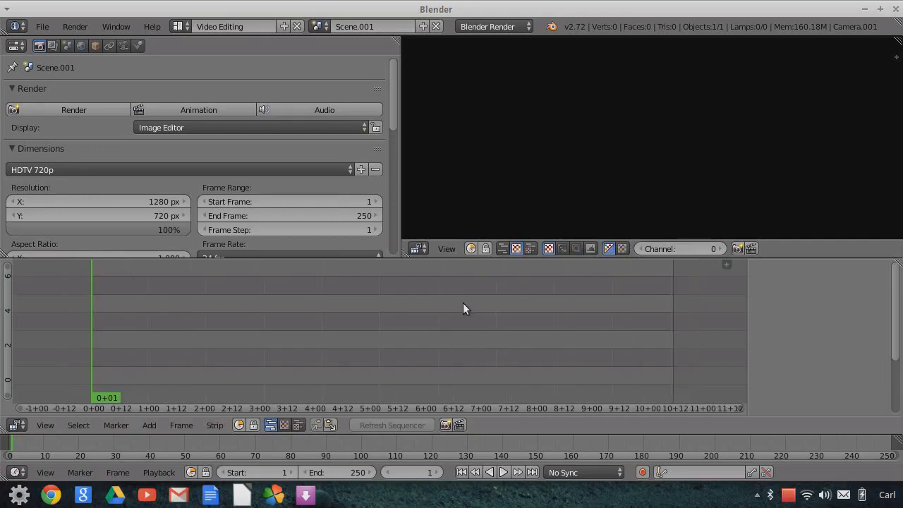
pyautogui.scroll(-1, 204, 360)
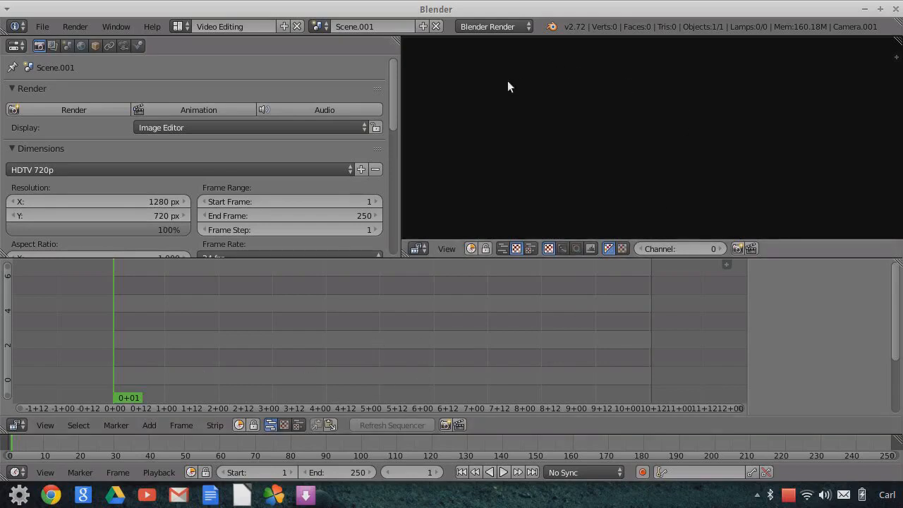
pyautogui.click(896, 56)
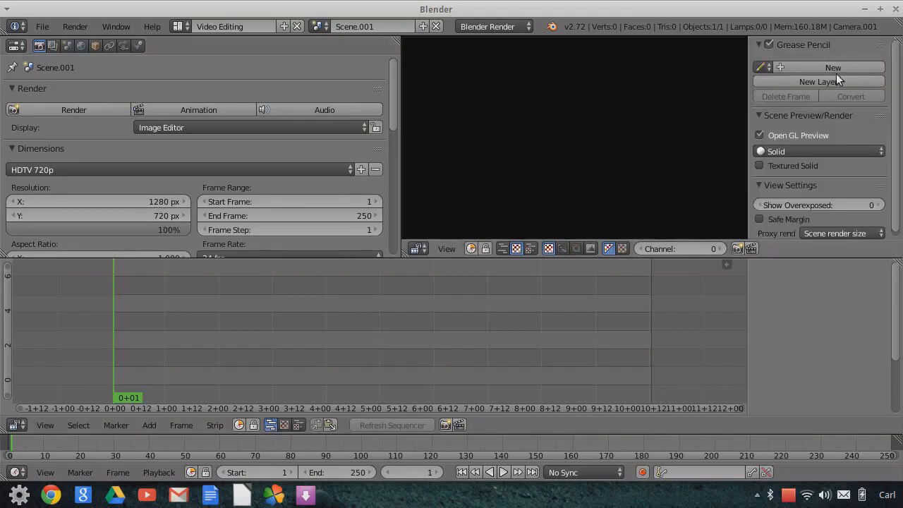
pyautogui.click(151, 426)
pyautogui.moveTo(167, 409)
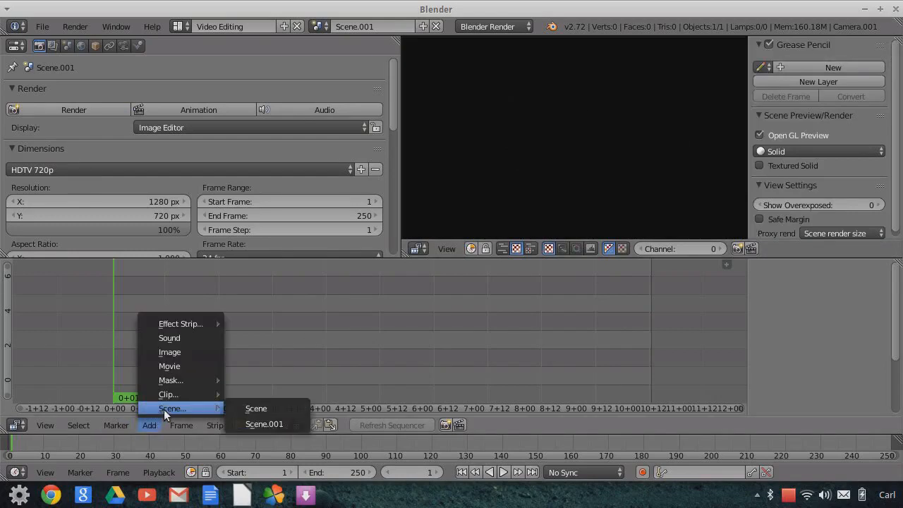
pyautogui.click(269, 409)
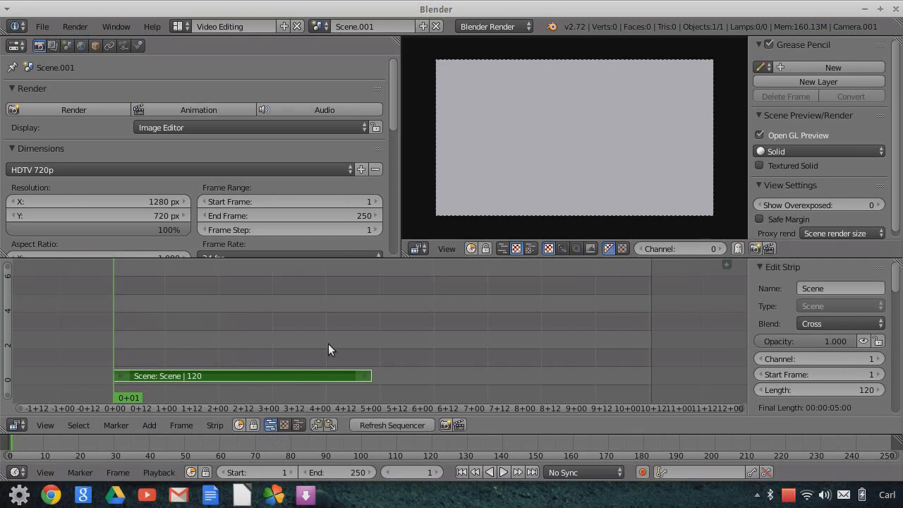
pyautogui.click(774, 150)
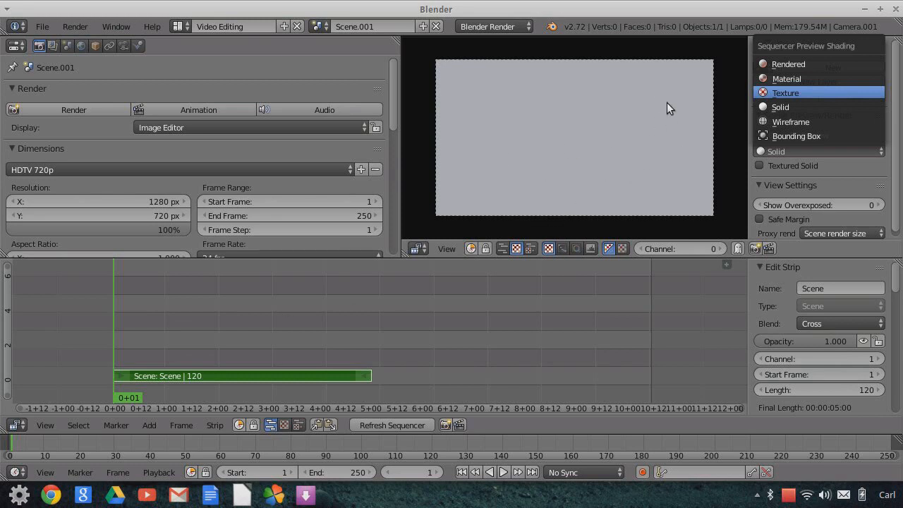
pyautogui.press('Return')
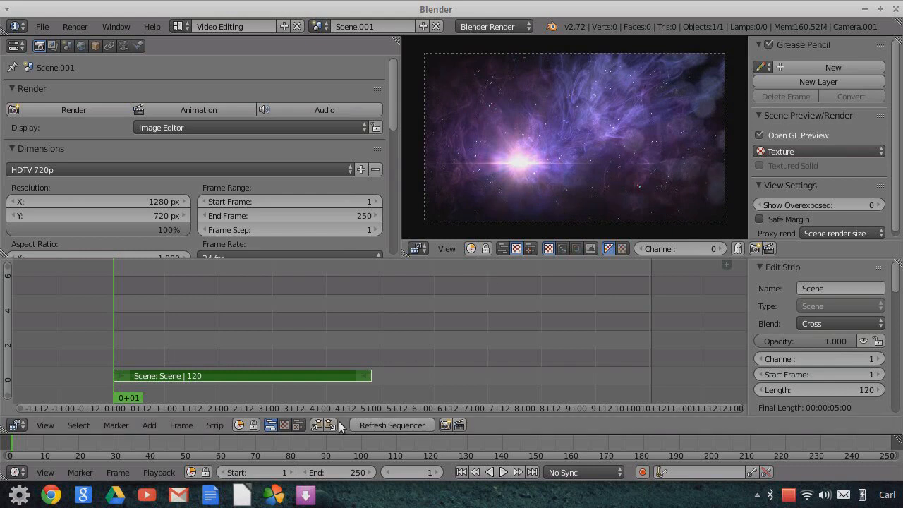
# Set the end frame of Scene.001 to 120
pyautogui.click(339, 472)
pyautogui.write('120')
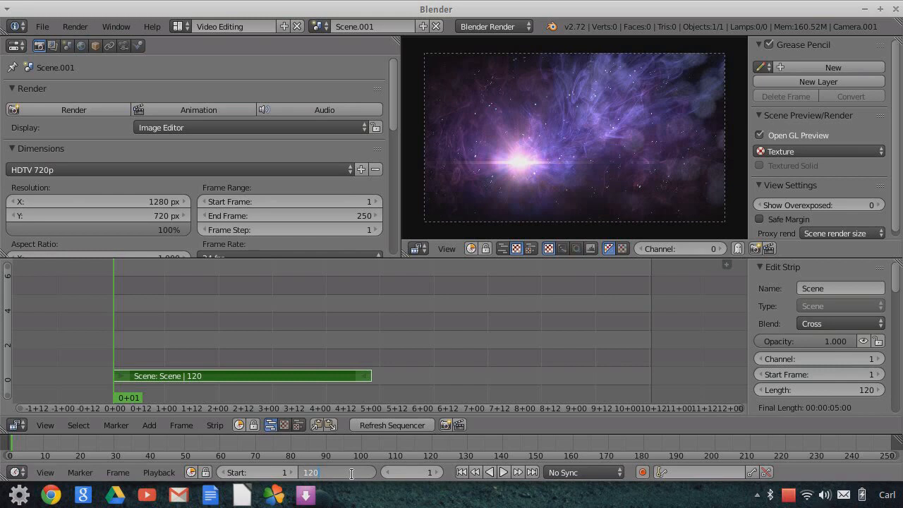
pyautogui.press('Return')
# Examine the nebula's glow, stars and edges in the sequencer preview, both close up and at full frame
pyautogui.scroll(5, 584, 185)
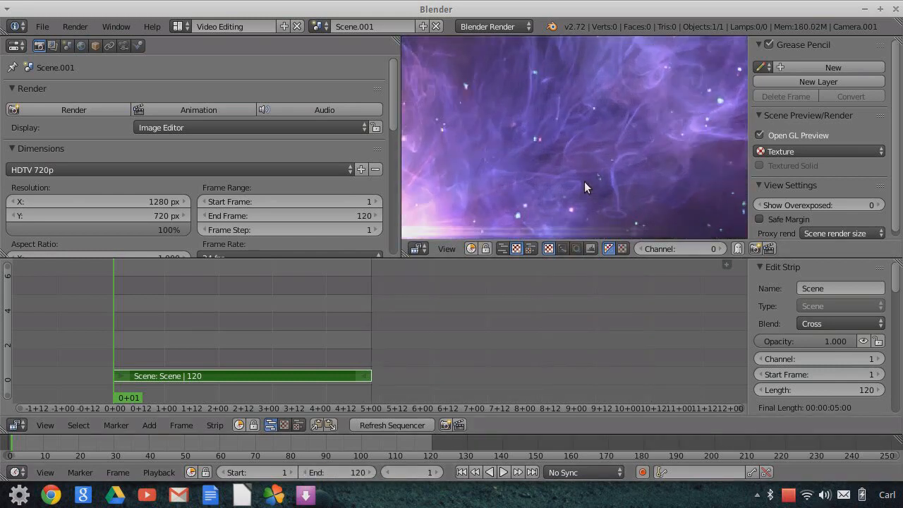
pyautogui.scroll(-4, 585, 185)
pyautogui.scroll(1, 510, 170)
pyautogui.moveTo(505, 169); pyautogui.dragTo(576, 129, button='middle')
pyautogui.scroll(3, 570, 159)
pyautogui.moveTo(500, 150); pyautogui.dragTo(622, 139, button='middle')
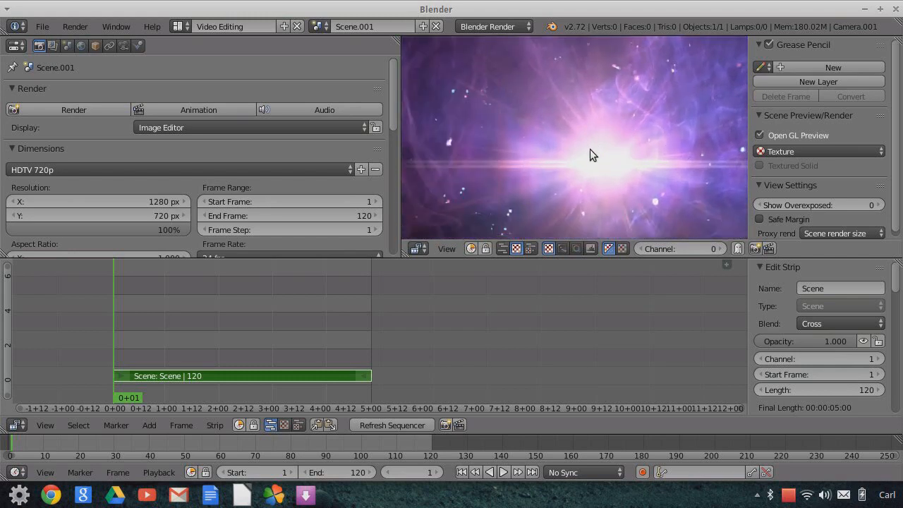
pyautogui.scroll(2, 590, 148)
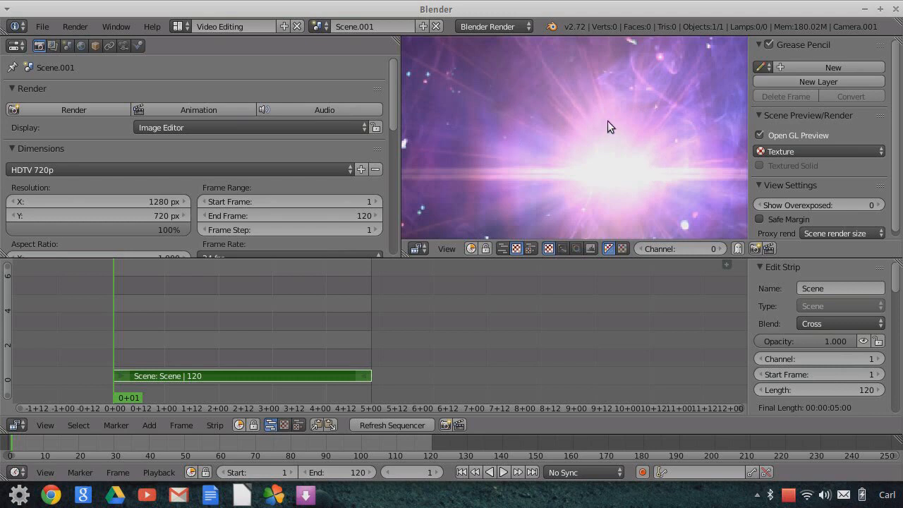
pyautogui.scroll(-7, 570, 168)
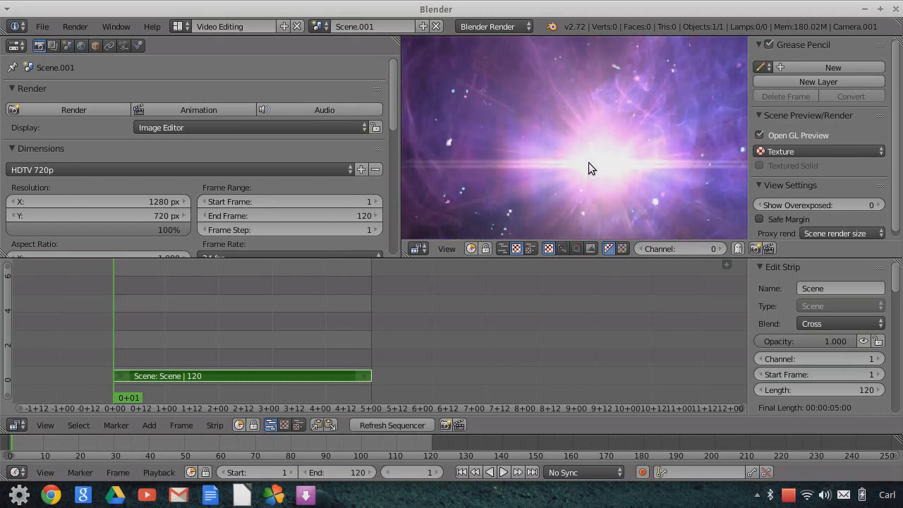
pyautogui.scroll(-5, 594, 148)
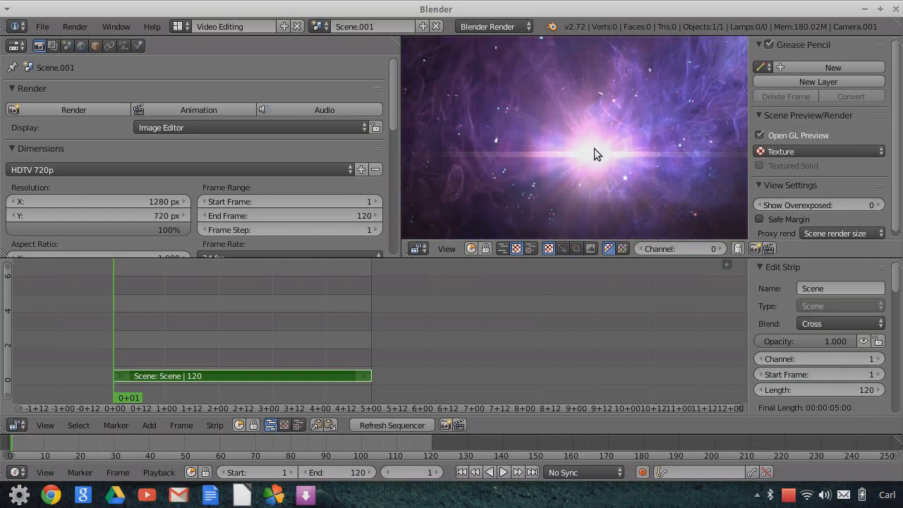
pyautogui.moveTo(597, 138); pyautogui.dragTo(520, 149, button='middle')
pyautogui.scroll(-2, 584, 138)
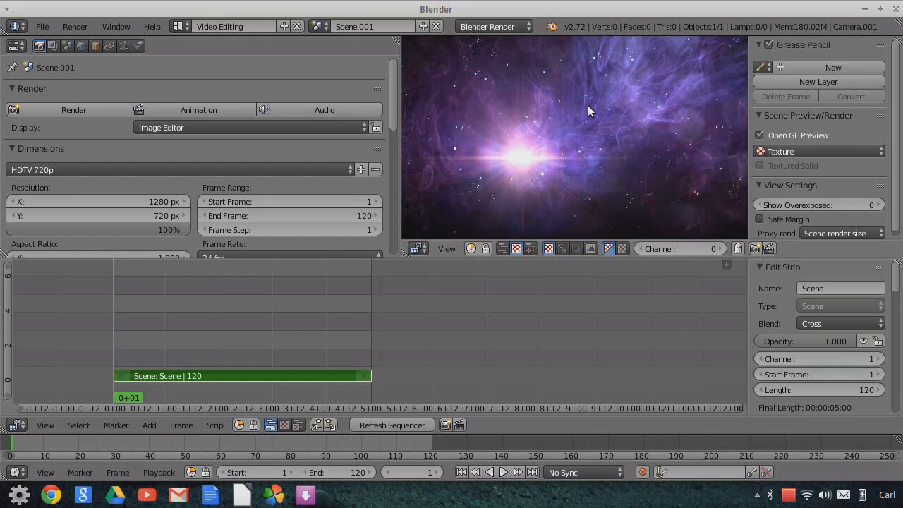
pyautogui.scroll(-3, 588, 108)
pyautogui.scroll(-1, 605, 112)
pyautogui.moveTo(605, 113)
pyautogui.mouseDown(button='middle')
pyautogui.moveTo(585, 134)
pyautogui.moveTo(595, 120)
pyautogui.mouseUp(button='middle')
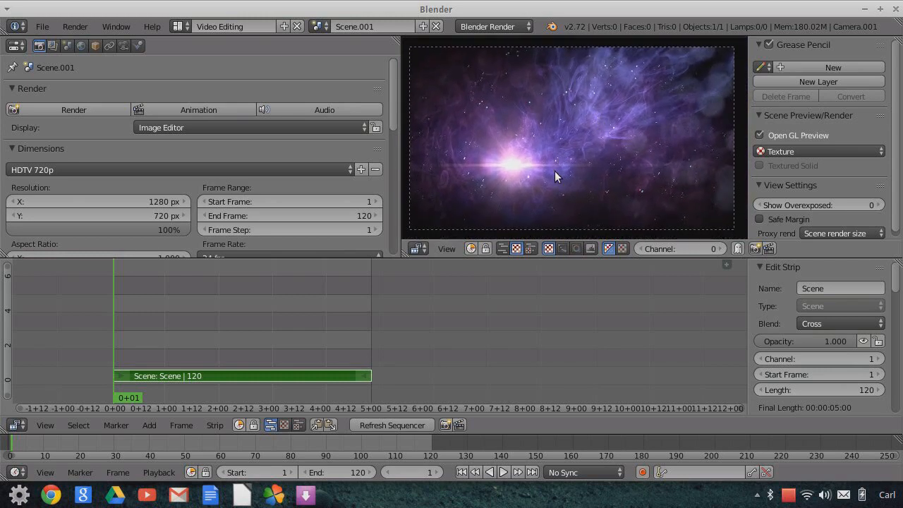
pyautogui.scroll(4, 570, 161)
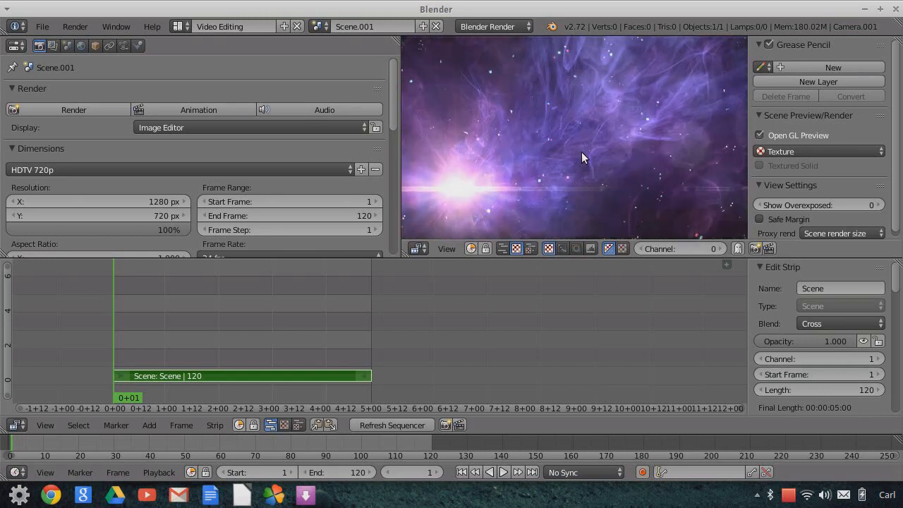
pyautogui.scroll(-3, 581, 154)
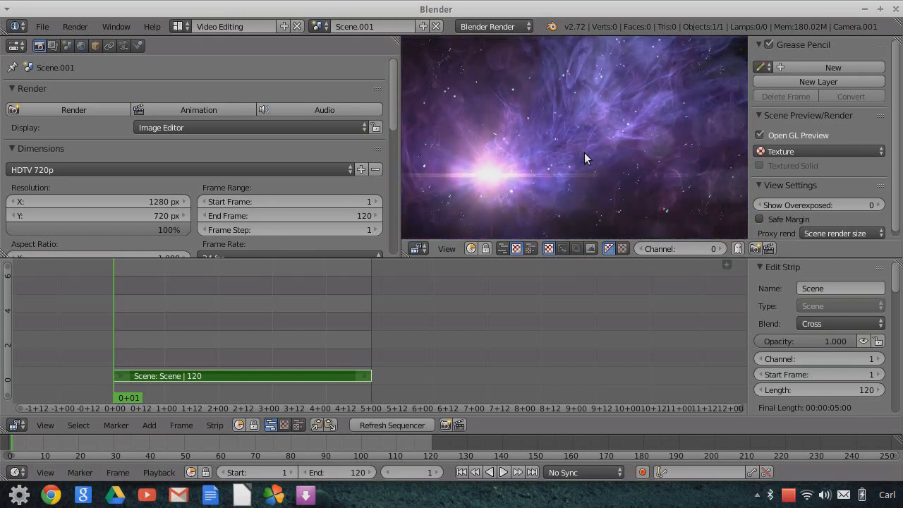
pyautogui.scroll(-2, 585, 152)
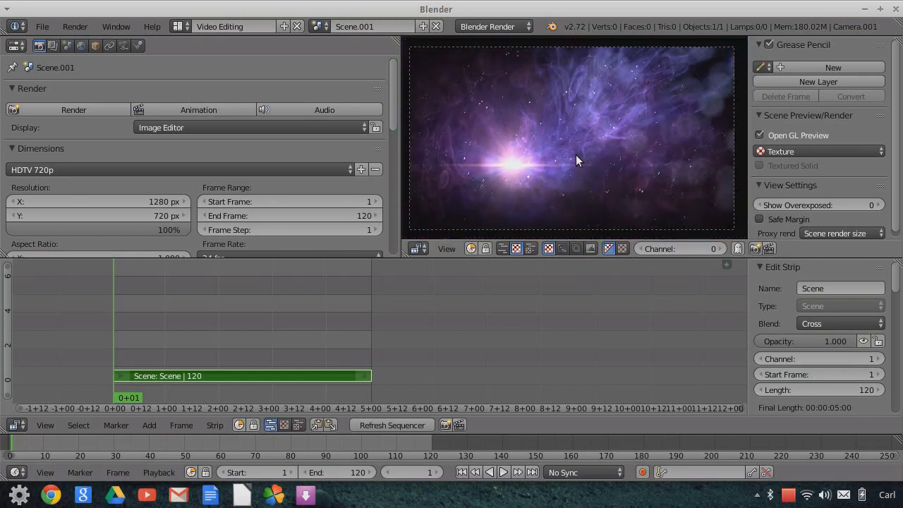
pyautogui.moveTo(580, 156); pyautogui.dragTo(575, 153, button='middle')
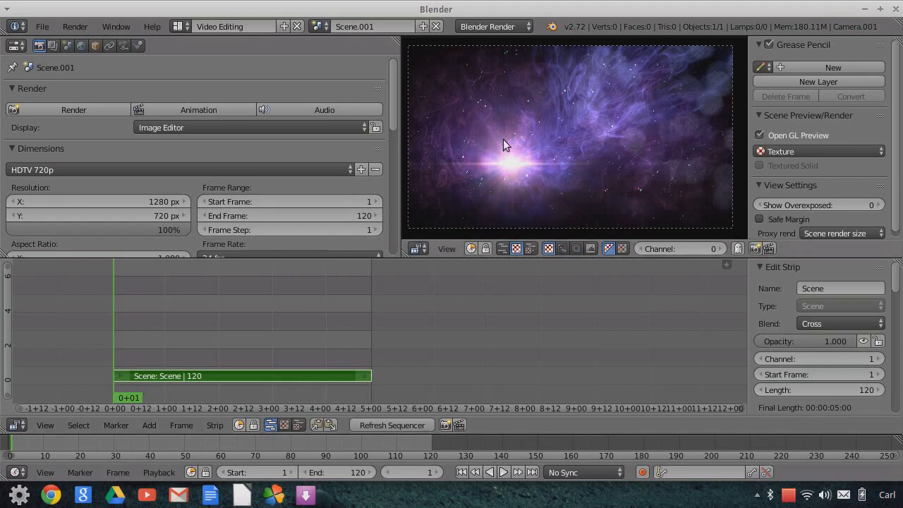
pyautogui.scroll(3, 601, 152)
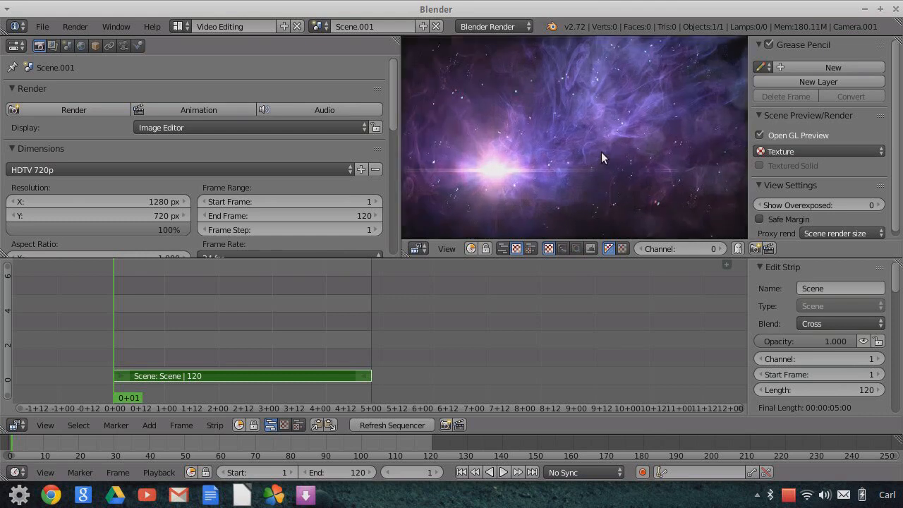
pyautogui.scroll(-3, 552, 137)
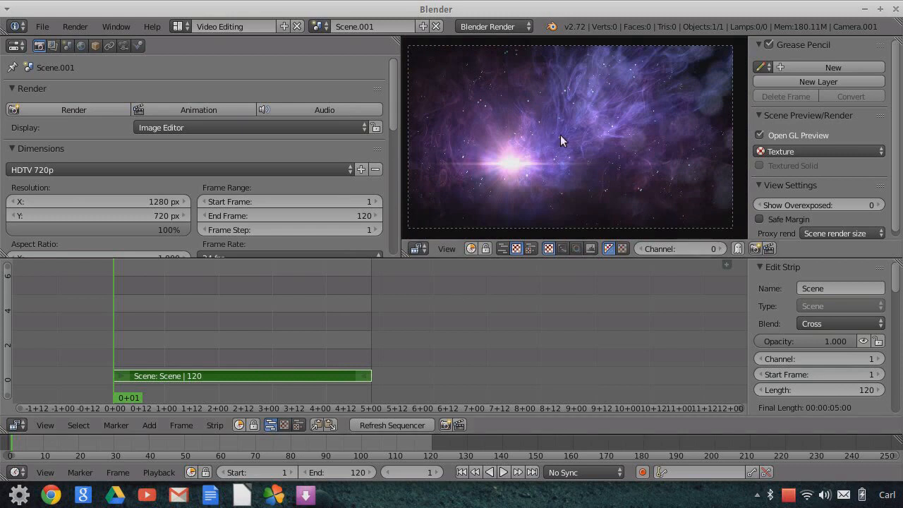
# Set the preview's proxy render size to No display and duplicate the scene strip onto channel 2, starting at frame 0
pyautogui.click(870, 233)
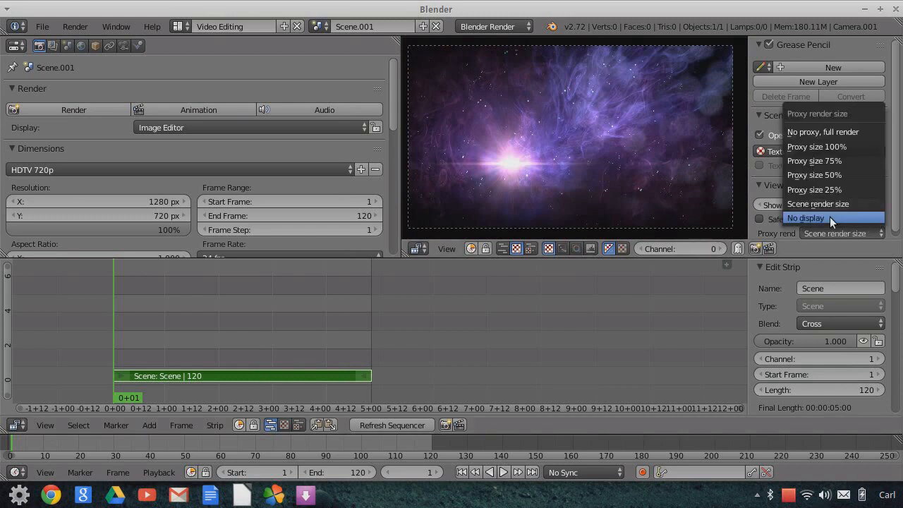
pyautogui.click(829, 218)
pyautogui.scroll(1, 224, 297)
pyautogui.moveTo(224, 296); pyautogui.dragTo(363, 284, button='middle')
pyautogui.scroll(4, 375, 322)
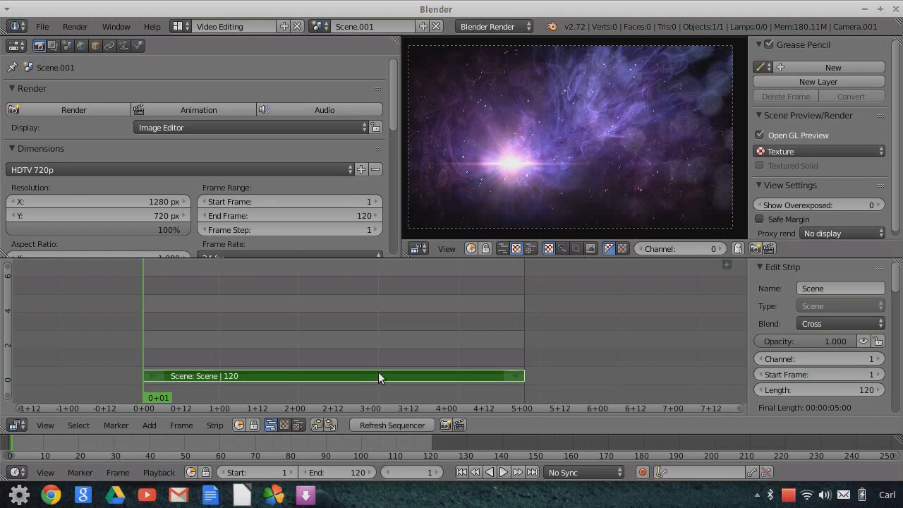
pyautogui.hotkey('shift', 'd')
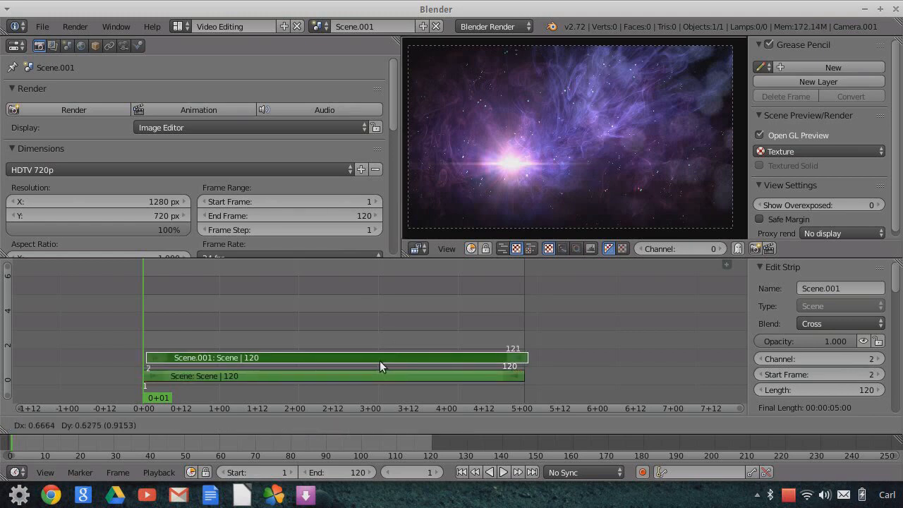
pyautogui.click(380, 361)
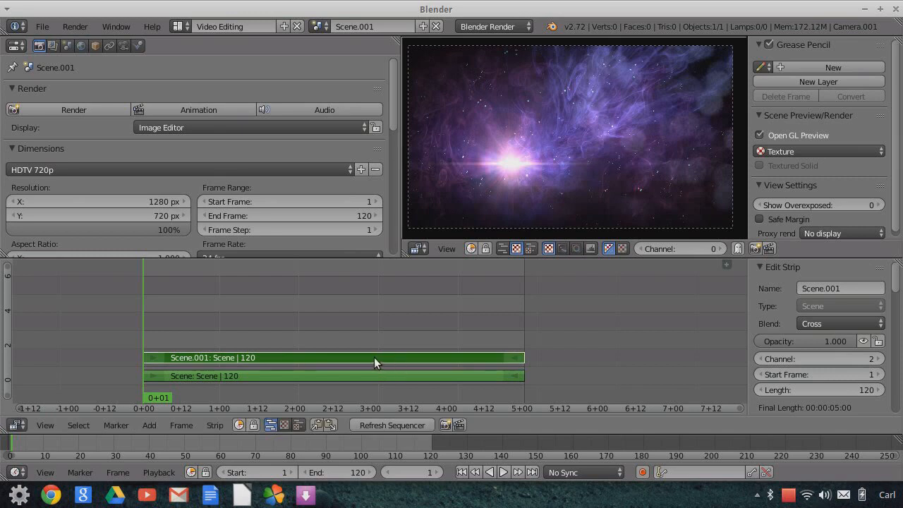
pyautogui.press('s')
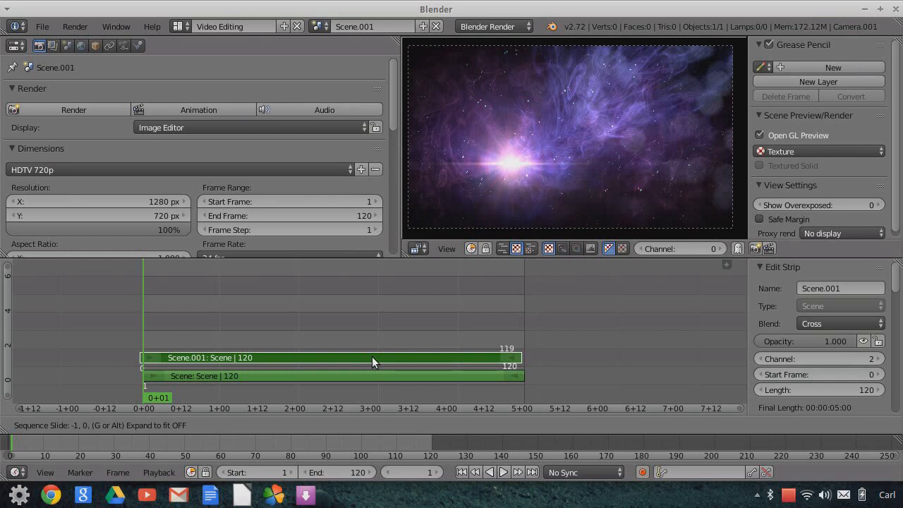
pyautogui.click(372, 356)
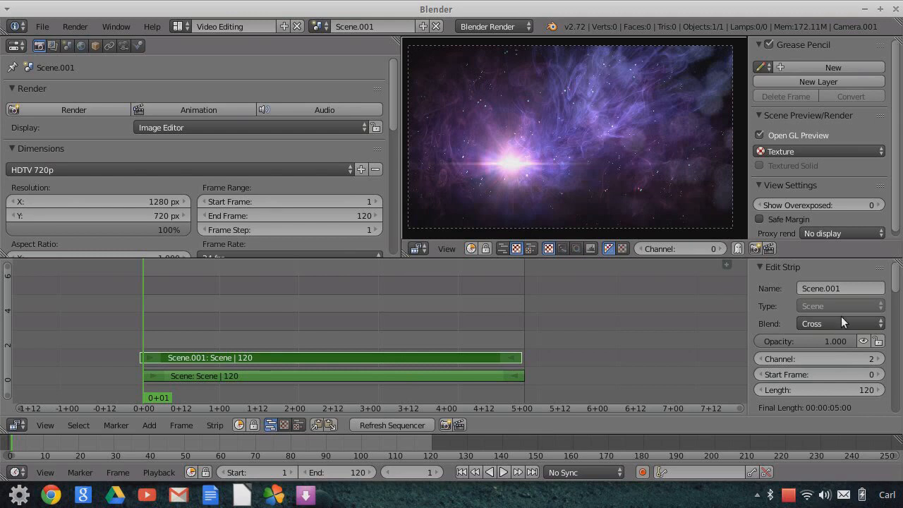
# Set the opacity of the channel 2 scene strip to 0.1
pyautogui.click(821, 340)
pyautogui.write('0.1')
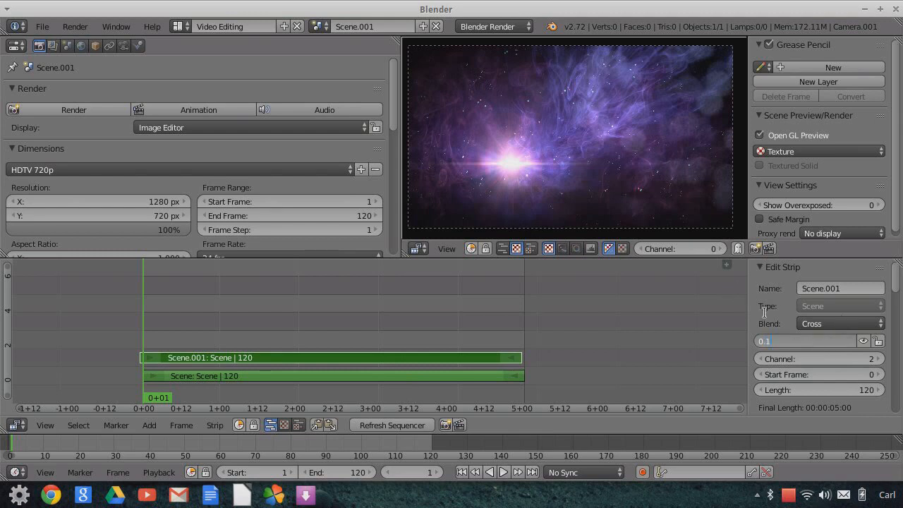
pyautogui.press('Return')
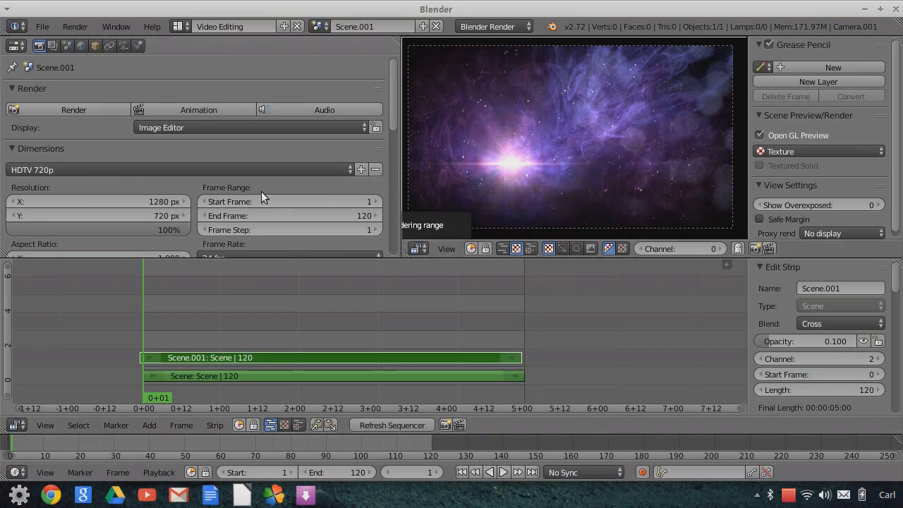
pyautogui.scroll(-4, 282, 231)
pyautogui.scroll(-2, 282, 233)
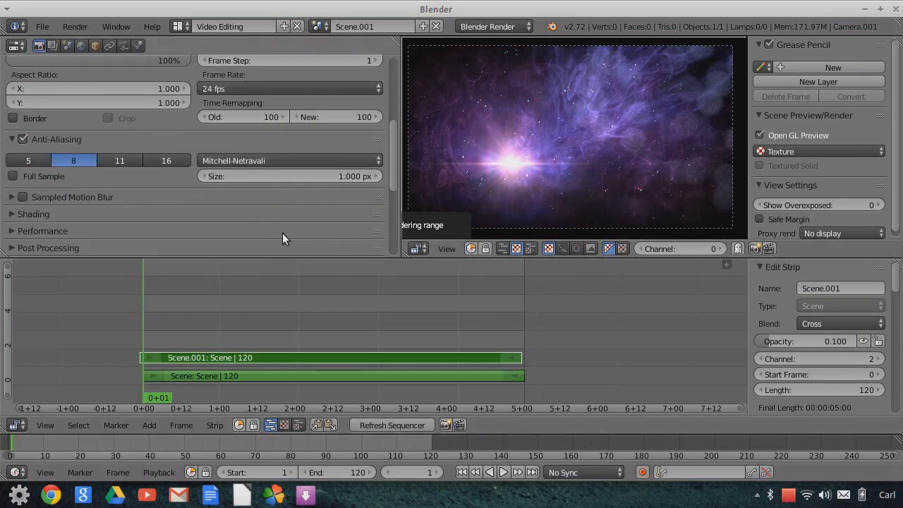
pyautogui.scroll(4, 283, 233)
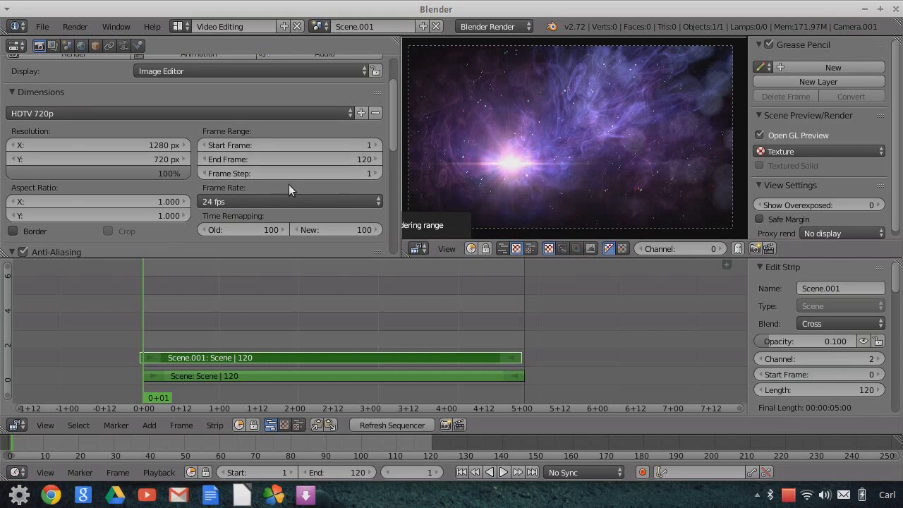
pyautogui.scroll(-1, 289, 184)
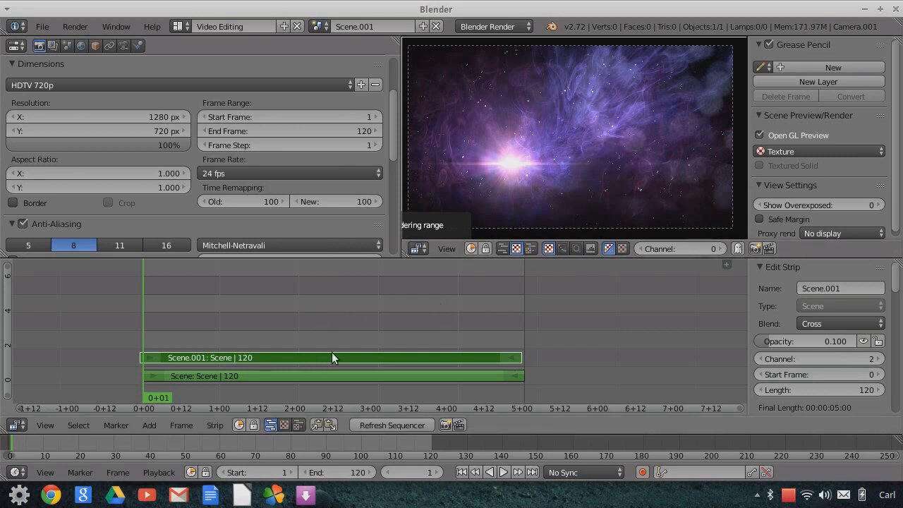
# Duplicate the channel 2 strip onto channel 3, starting at frame 2, and move the playhead to frame 20
pyautogui.hotkey('shift', 'd')
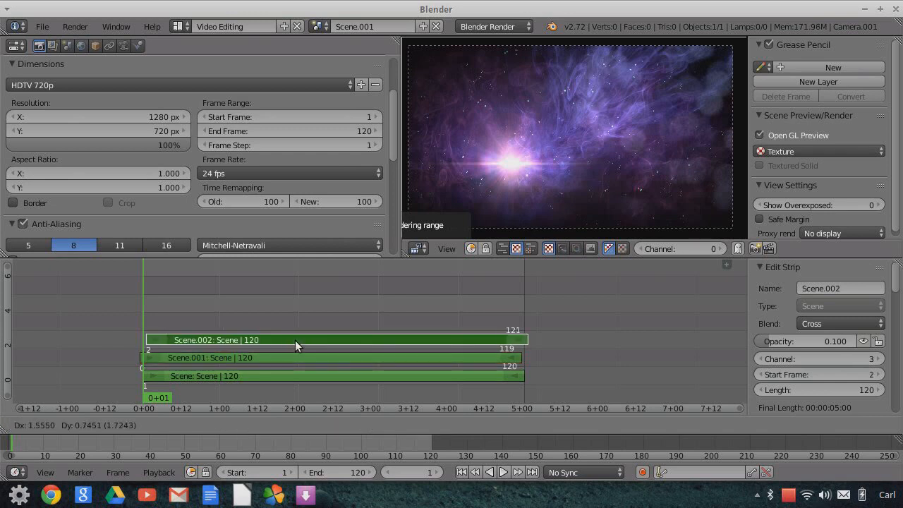
pyautogui.click(294, 340)
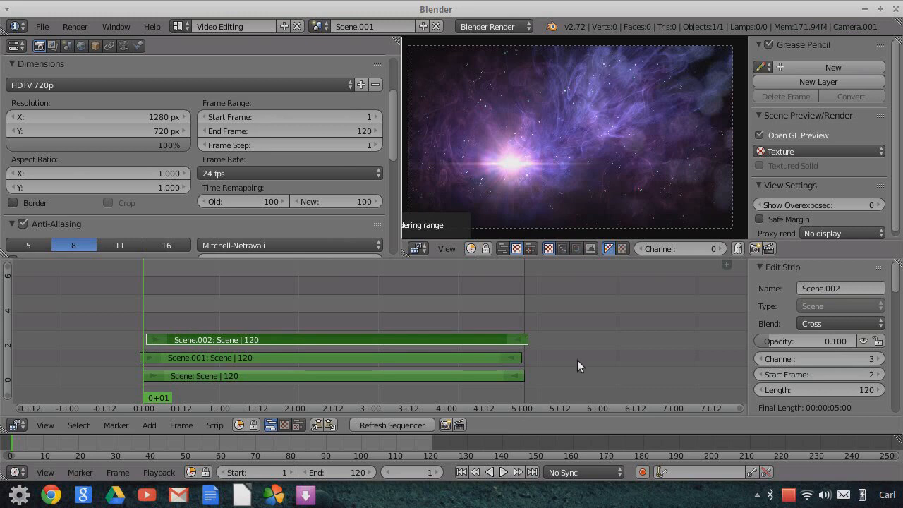
pyautogui.click(179, 281)
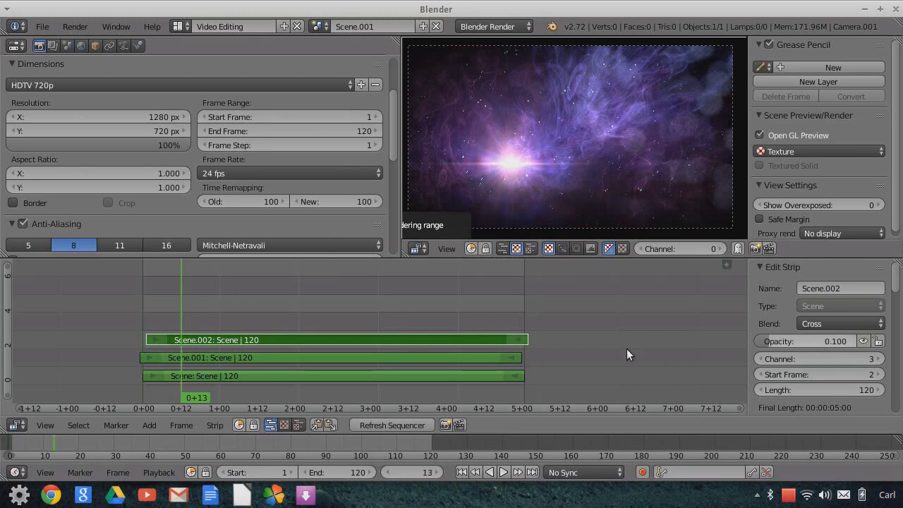
pyautogui.click(203, 302)
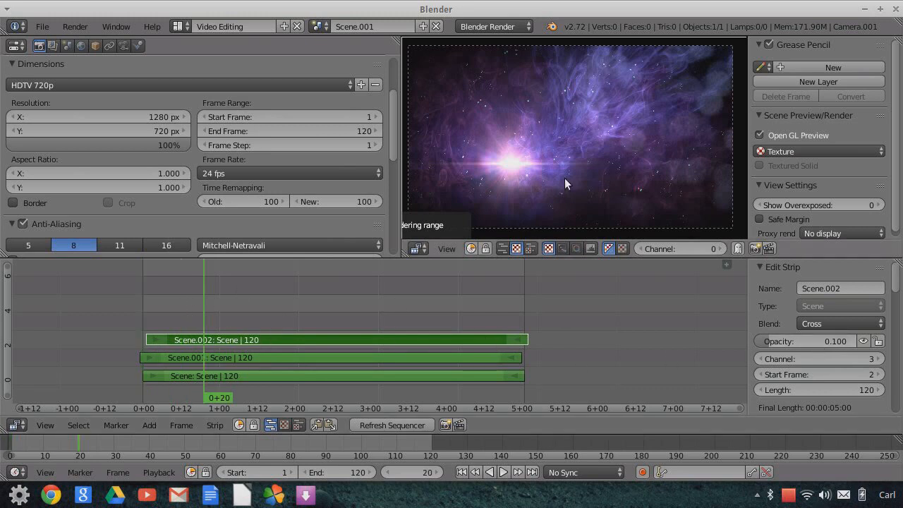
# Set the opacity of the channel 3 scene strip to 0.2
pyautogui.click(829, 338)
pyautogui.write('0.2')
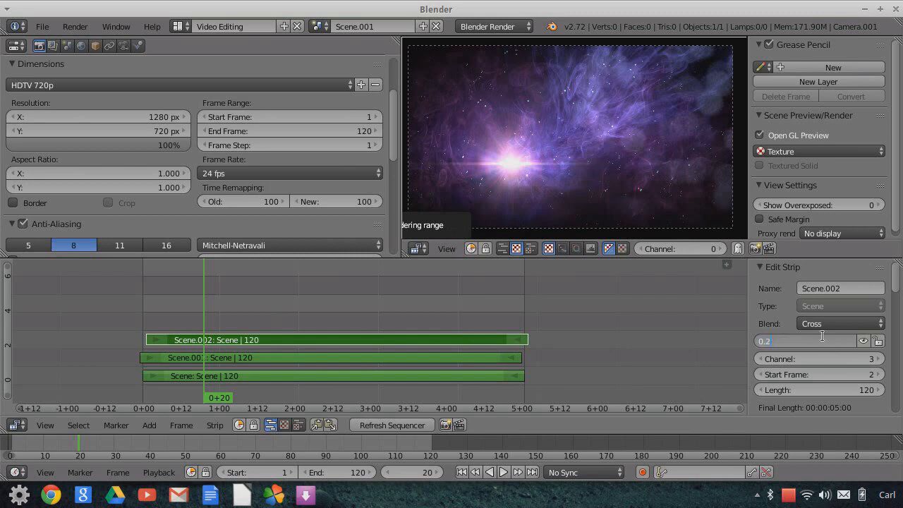
pyautogui.press('Return')
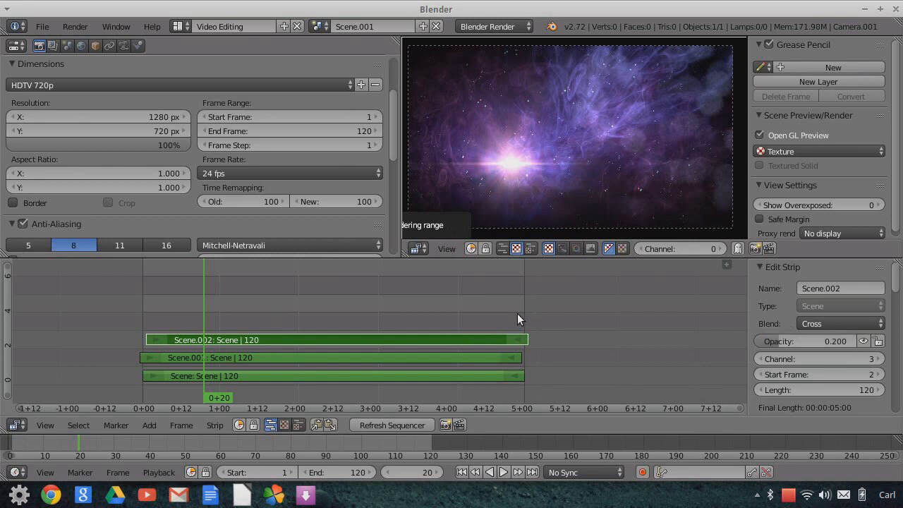
# Duplicate the channel 3 strip onto channel 4, starting at frame 3, and set the copy's opacity to 0.08
pyautogui.hotkey('shift', 'd')
pyautogui.click(466, 321)
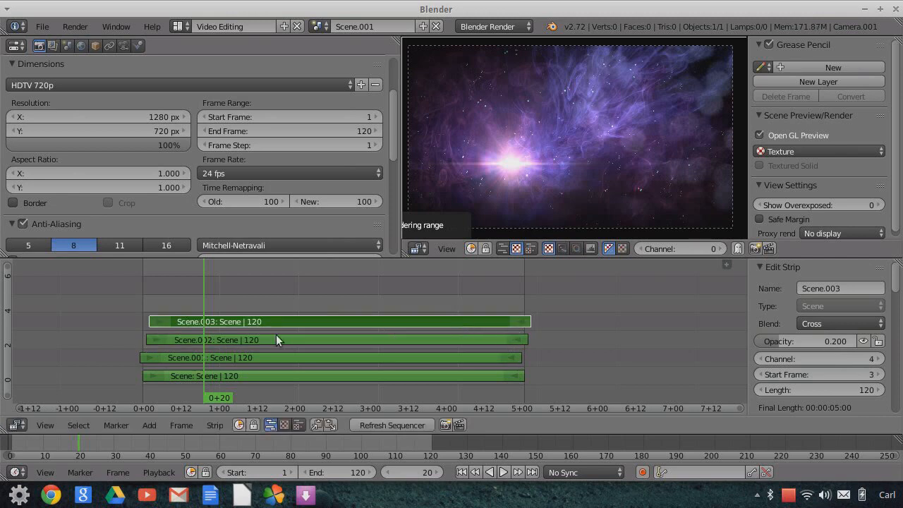
pyautogui.click(822, 340)
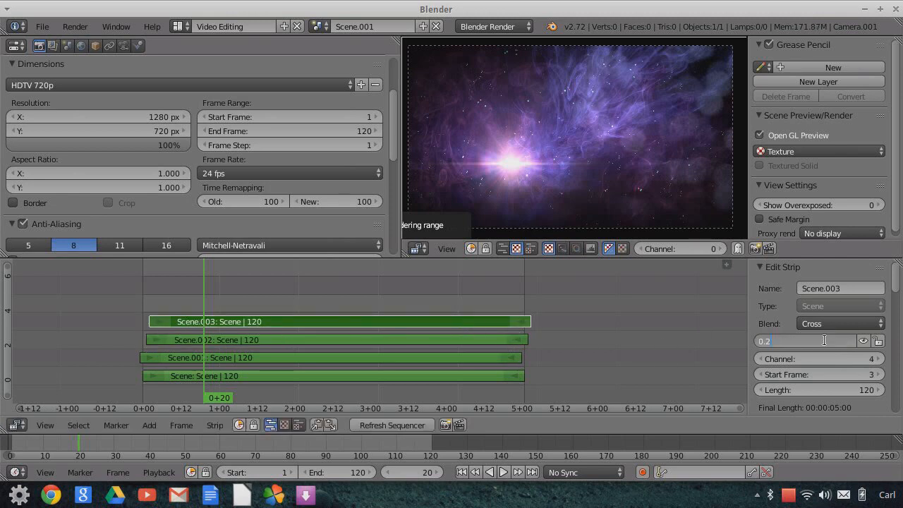
pyautogui.press('BackSpace')
pyautogui.write('08')
pyautogui.press('Return')
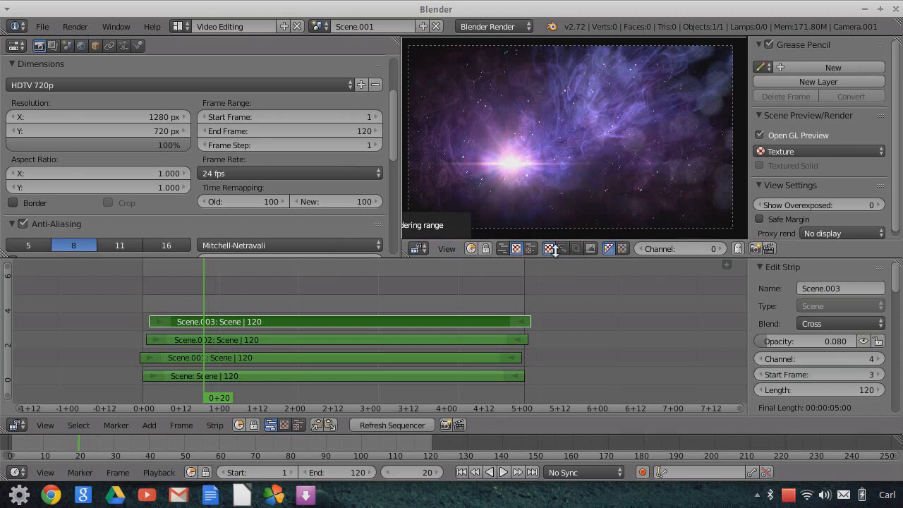
# Set the sequencer preview's proxy render size to Scene render size
pyautogui.click(835, 233)
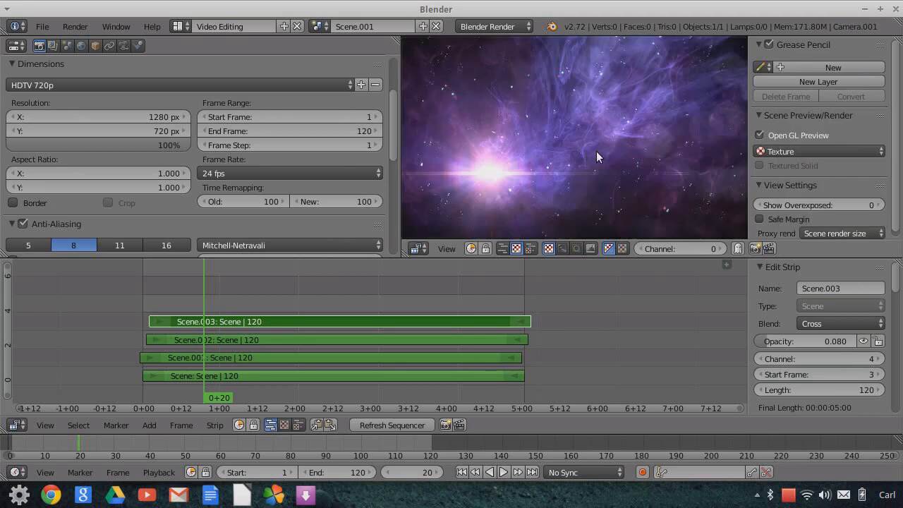
# Mute the duplicated scene strips on channels 4, 3 and 2 to compare the nebula detail in the preview
pyautogui.scroll(4, 666, 92)
pyautogui.moveTo(669, 94); pyautogui.dragTo(614, 224, button='middle')
pyautogui.scroll(4, 594, 134)
pyautogui.scroll(-6, 617, 162)
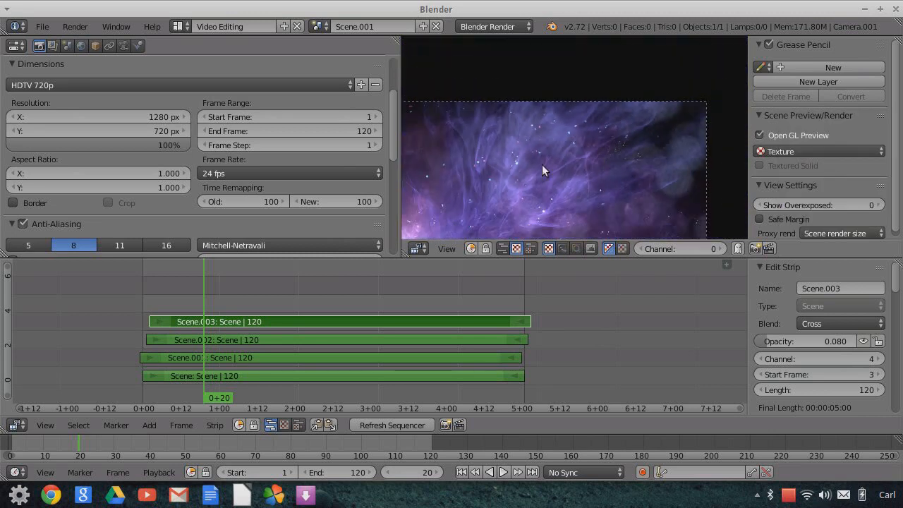
pyautogui.scroll(2, 621, 173)
pyautogui.moveTo(624, 175); pyautogui.dragTo(594, 125, button='middle')
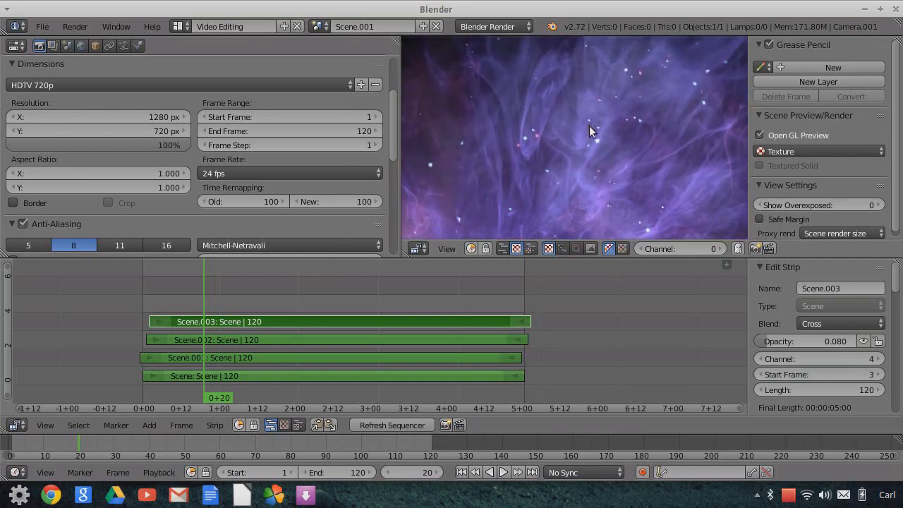
pyautogui.click(861, 341)
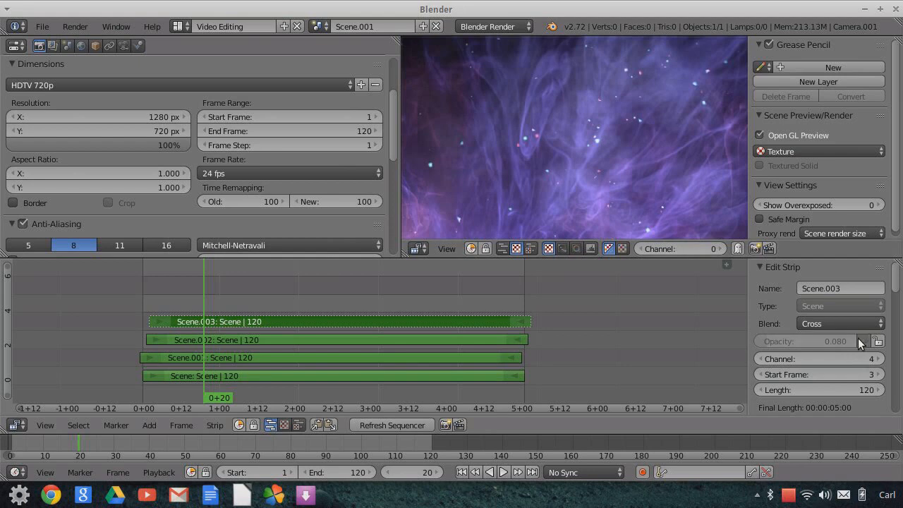
pyautogui.rightClick(458, 337)
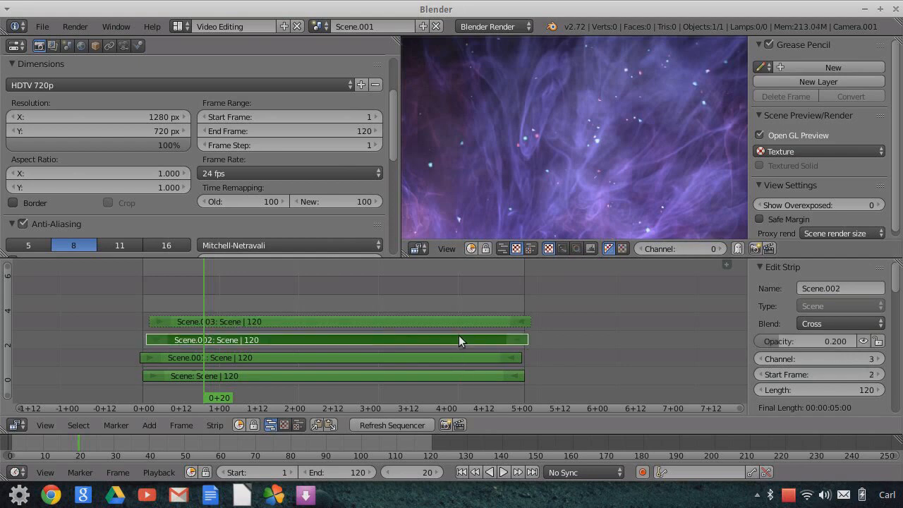
pyautogui.click(860, 336)
pyautogui.rightClick(503, 354)
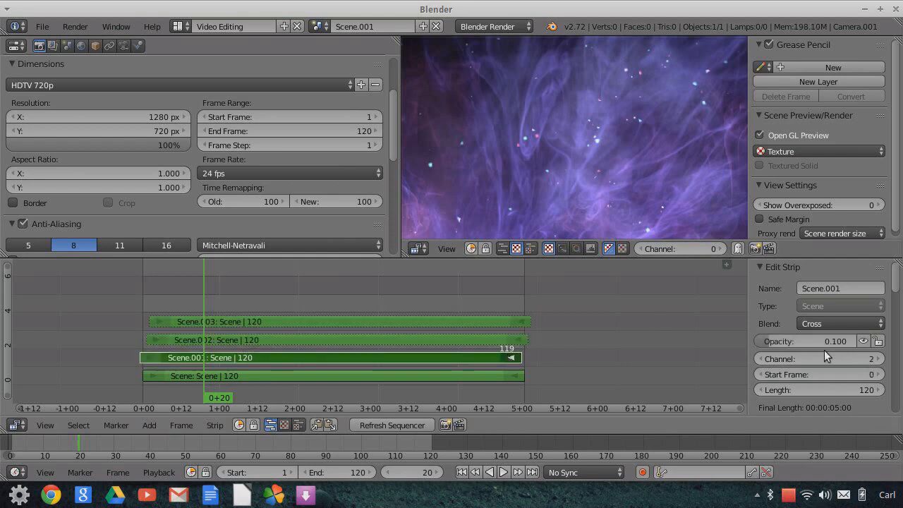
pyautogui.click(861, 337)
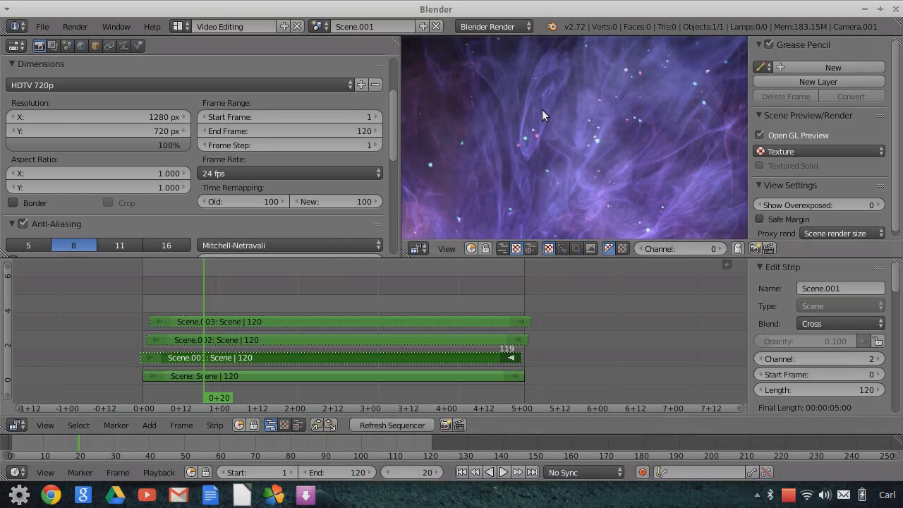
# Unmute the scene strips on channels 2, 3 and 4 while comparing the preview, ending with the full frame in view
pyautogui.click(863, 341)
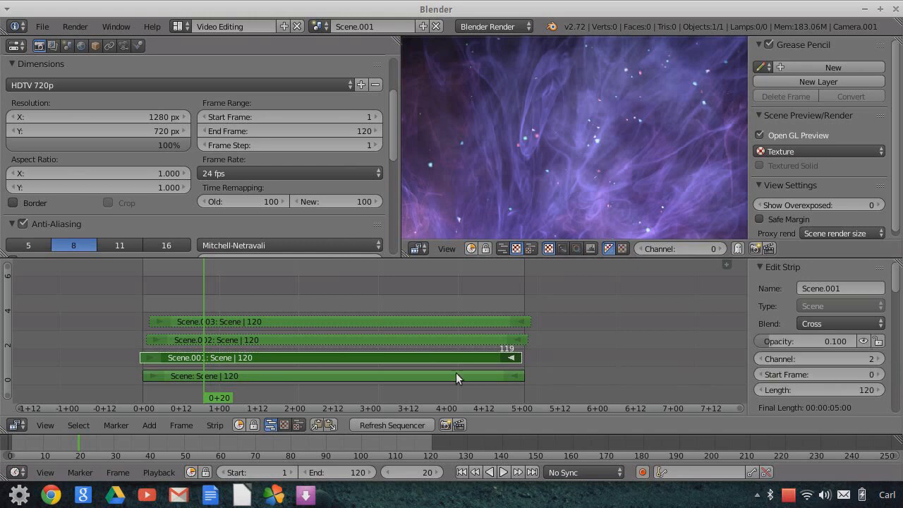
pyautogui.rightClick(455, 339)
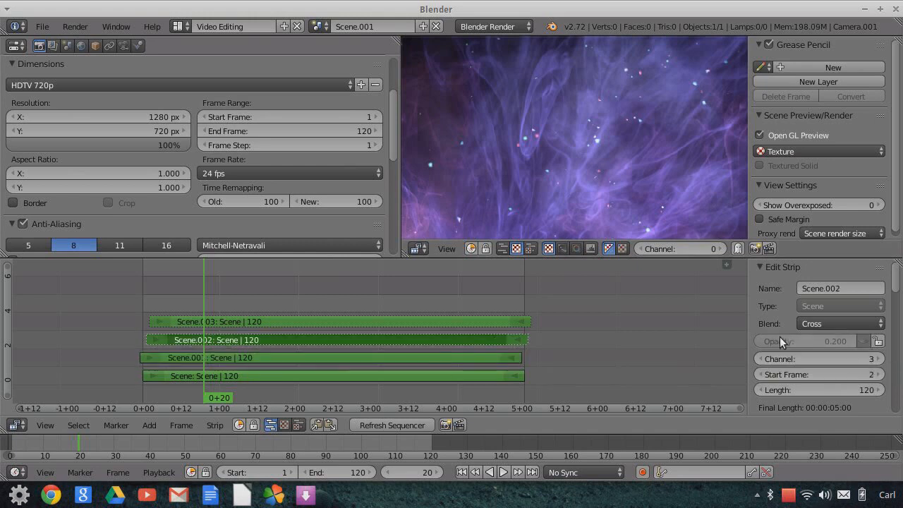
pyautogui.click(863, 340)
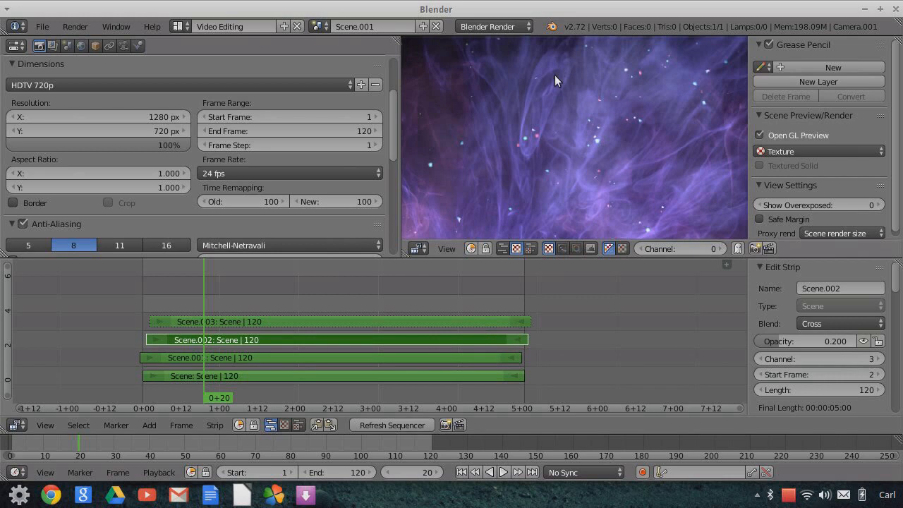
pyautogui.rightClick(473, 320)
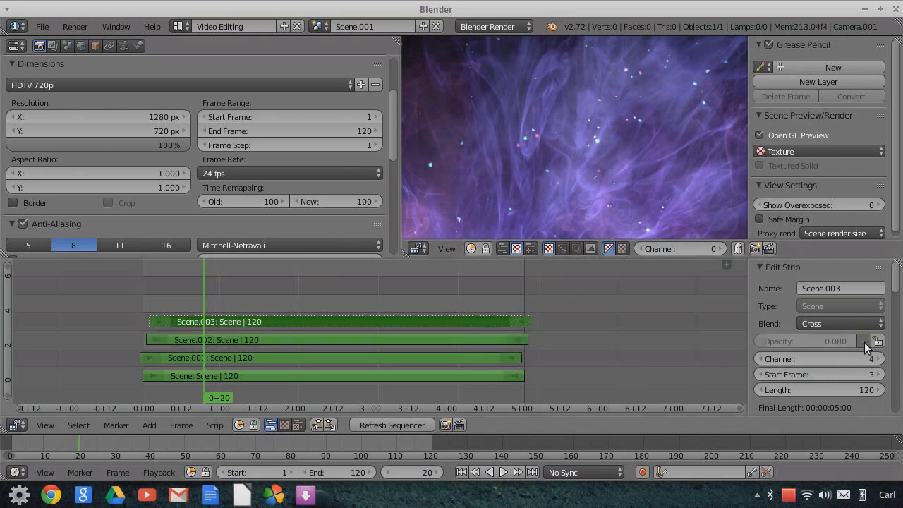
pyautogui.scroll(-5, 571, 146)
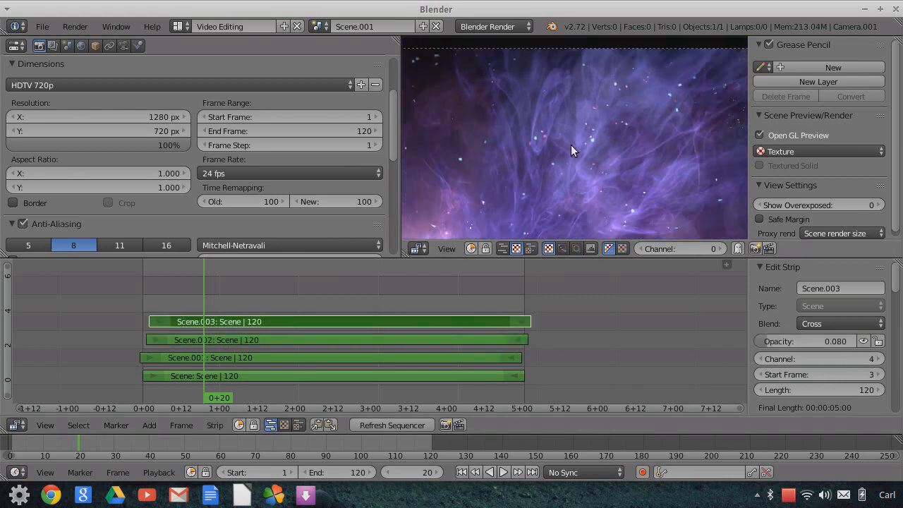
pyautogui.moveTo(574, 146); pyautogui.dragTo(502, 89, button='middle')
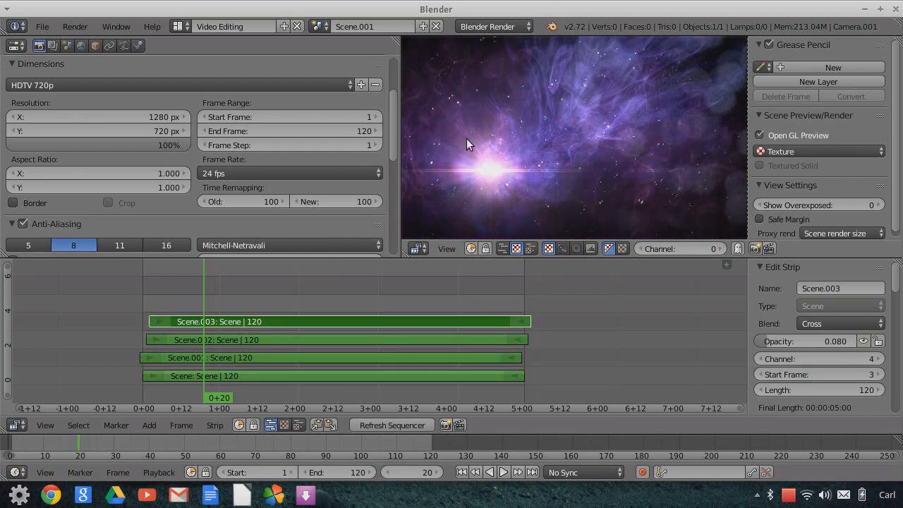
pyautogui.scroll(-3, 524, 137)
pyautogui.moveTo(522, 137); pyautogui.dragTo(536, 137, button='middle')
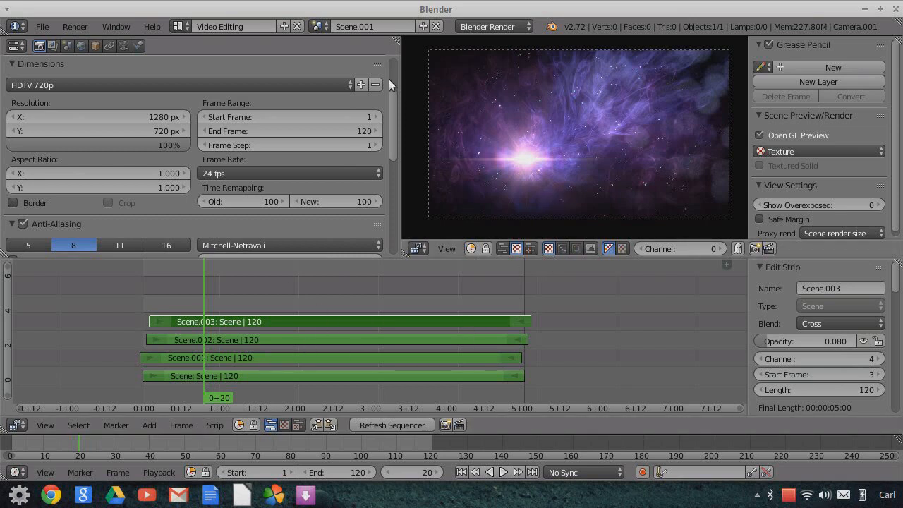
# Check the original nebula scene in the Default screen layout and return to the Video Editing layout
pyautogui.click(178, 26)
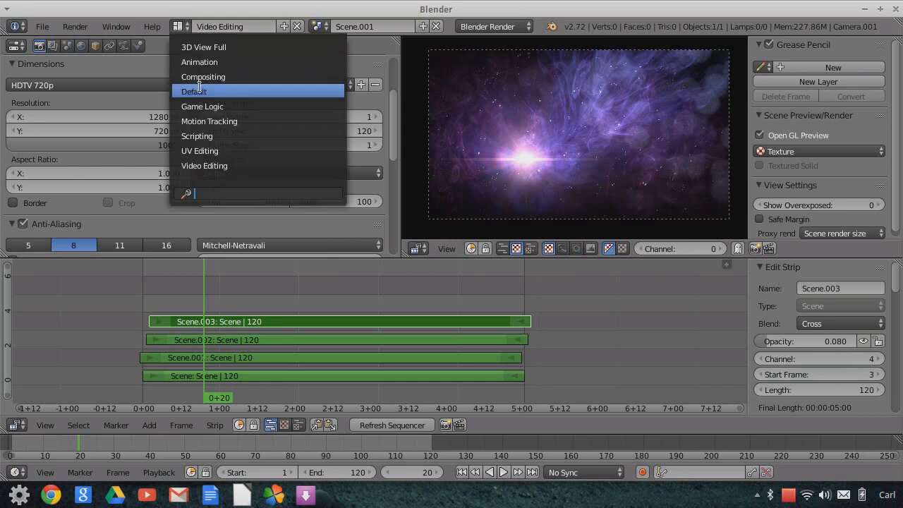
pyautogui.click(199, 90)
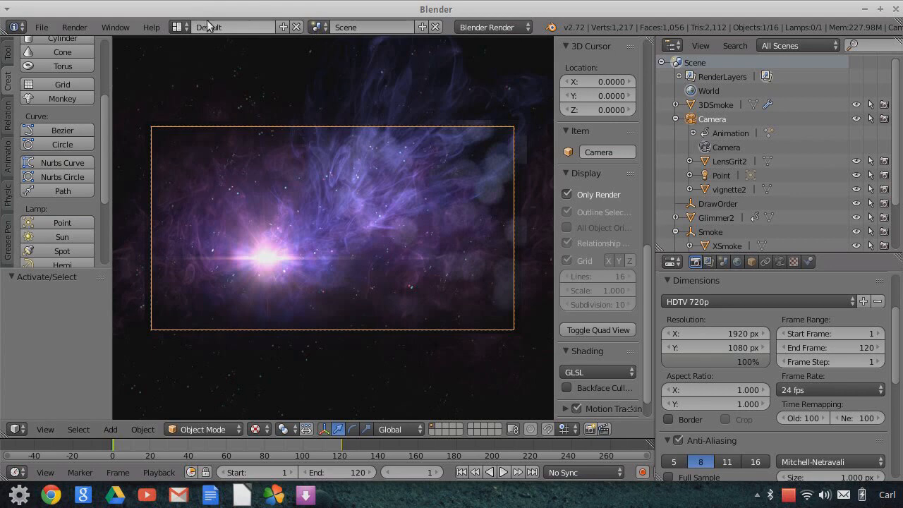
pyautogui.click(177, 27)
pyautogui.click(221, 167)
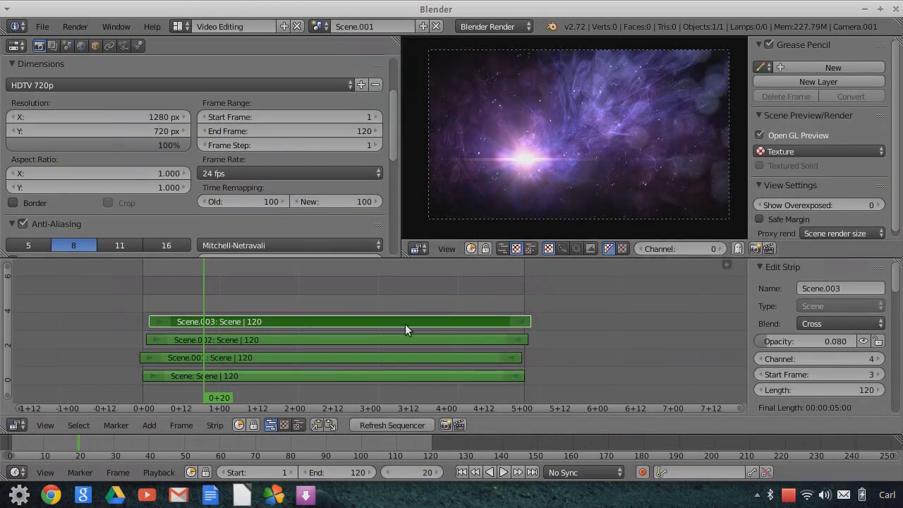
# Add an Adjustment Layer effect strip on channel 5, starting at frame 1 and extended to a length of 120 frames
pyautogui.click(148, 425)
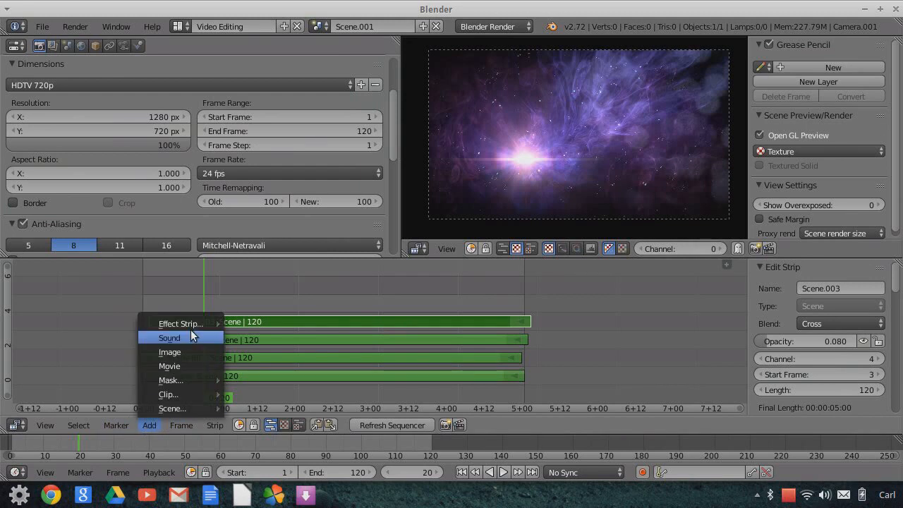
pyautogui.moveTo(200, 323)
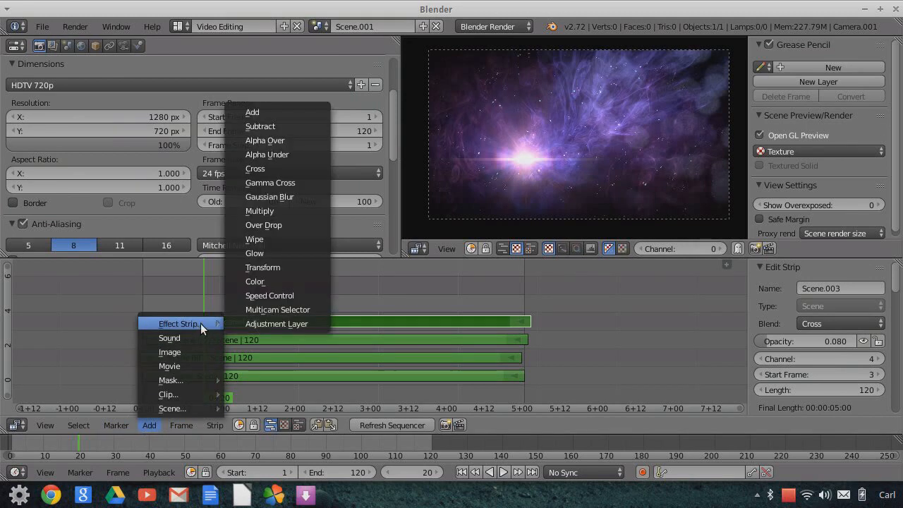
pyautogui.click(284, 321)
pyautogui.moveTo(220, 303); pyautogui.dragTo(151, 306, button='right')
pyautogui.click(158, 308)
pyautogui.click(151, 306)
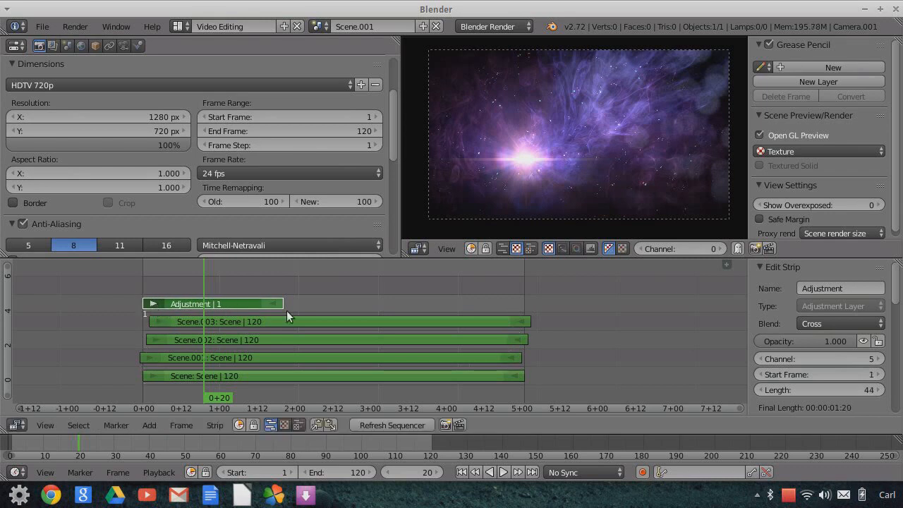
pyautogui.moveTo(280, 304); pyautogui.dragTo(519, 301, button='right')
pyautogui.click(520, 301)
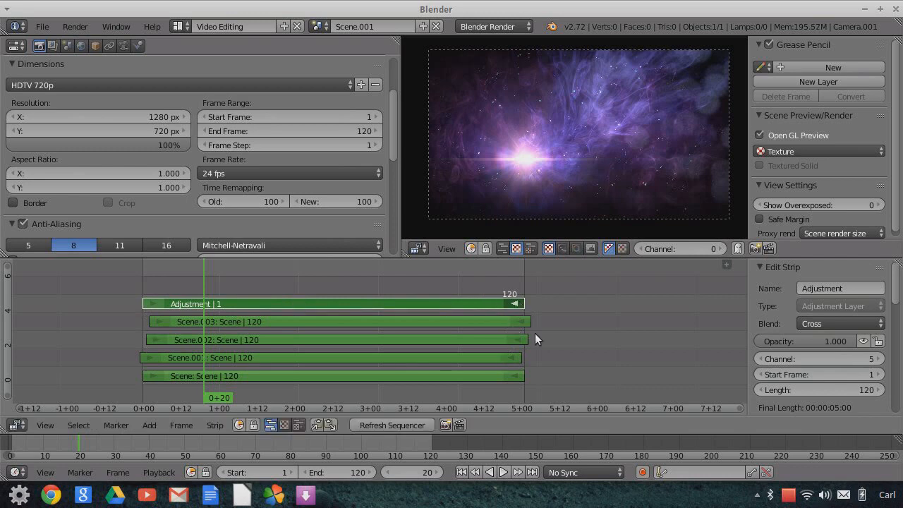
# Set the adjustment layer strip's color saturation to 0.9
pyautogui.scroll(-8, 854, 390)
pyautogui.scroll(-1, 854, 390)
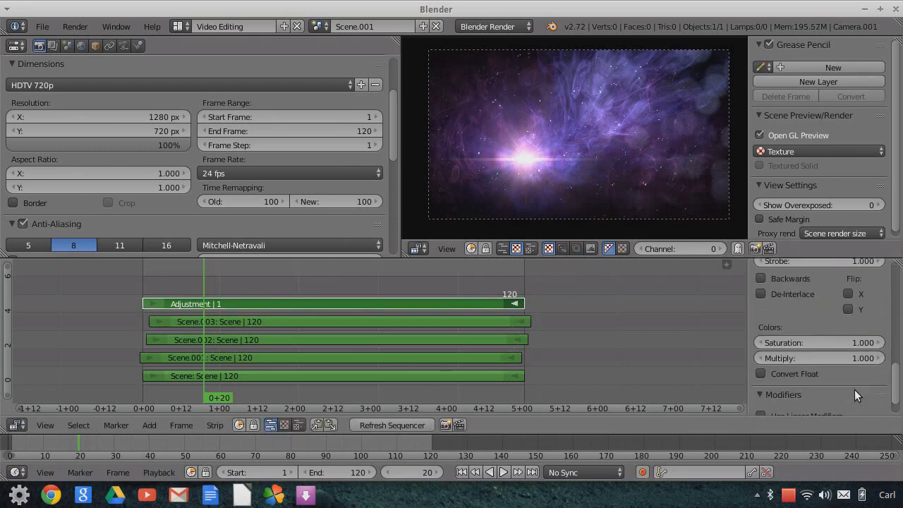
pyautogui.click(823, 342)
pyautogui.write('0.9')
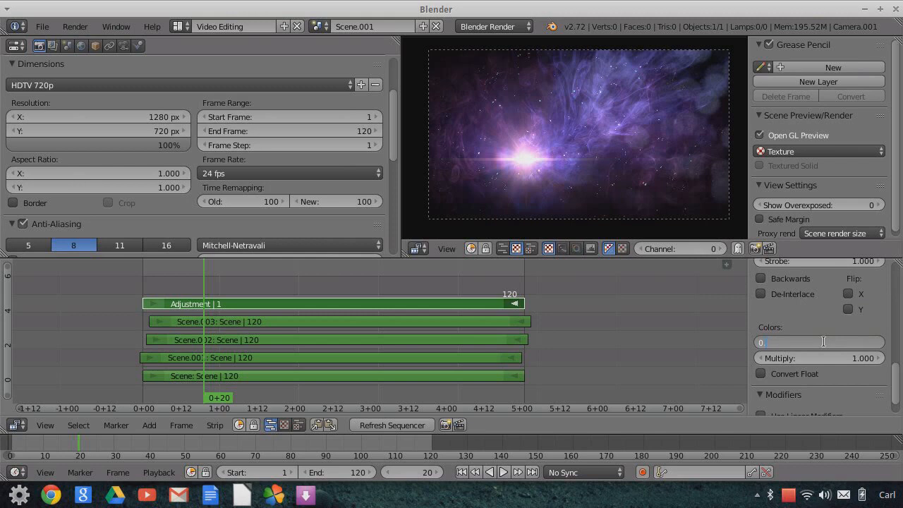
pyautogui.press('Return')
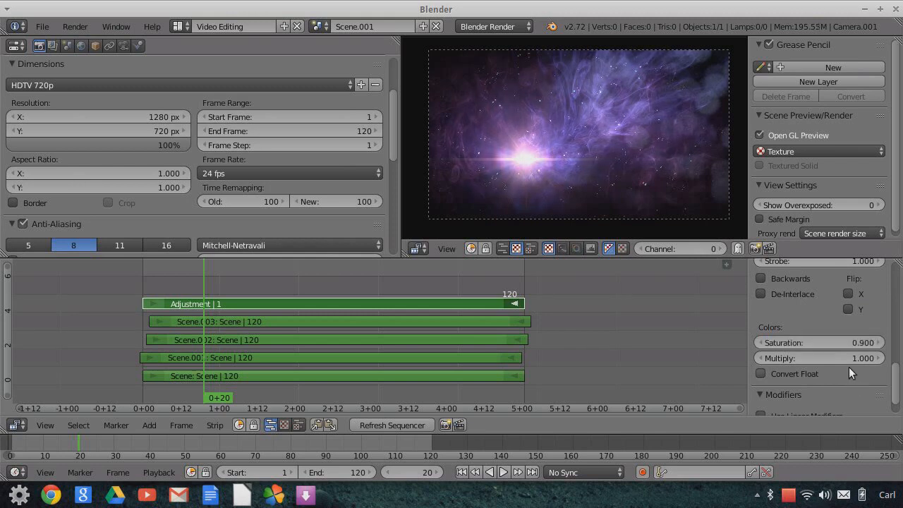
# Add a Curves modifier to the adjustment layer strip
pyautogui.scroll(-1, 848, 367)
pyautogui.click(828, 401)
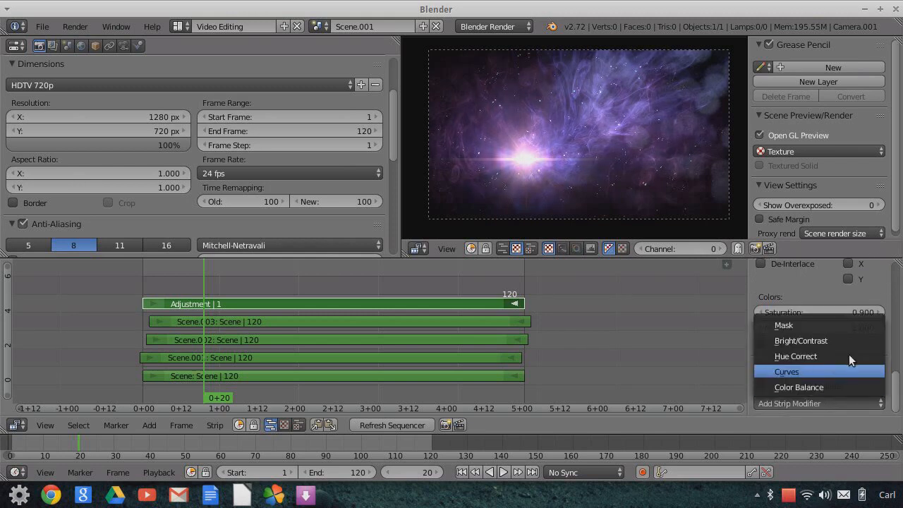
pyautogui.click(808, 372)
pyautogui.scroll(-5, 848, 354)
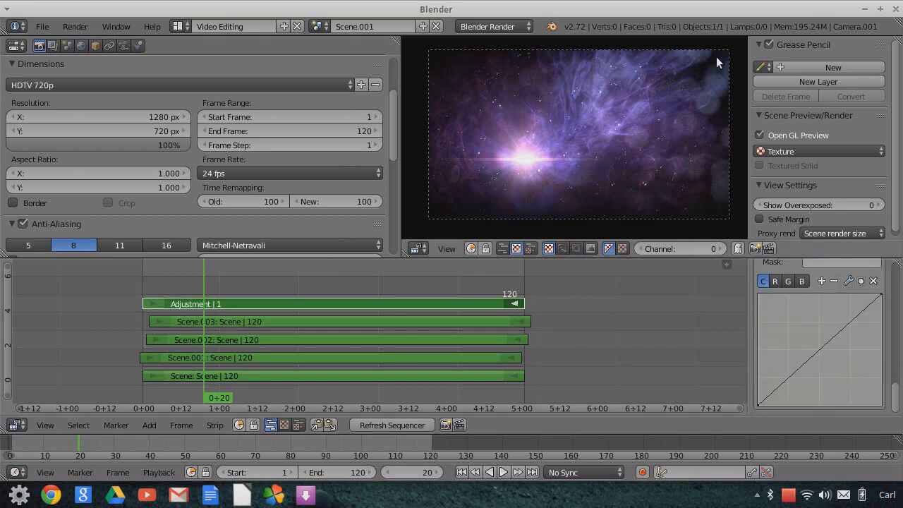
# On the combined curve, raise the black point to Y 0.02 and lower the white point to Y 0.99
pyautogui.click(759, 406)
pyautogui.scroll(-2, 823, 384)
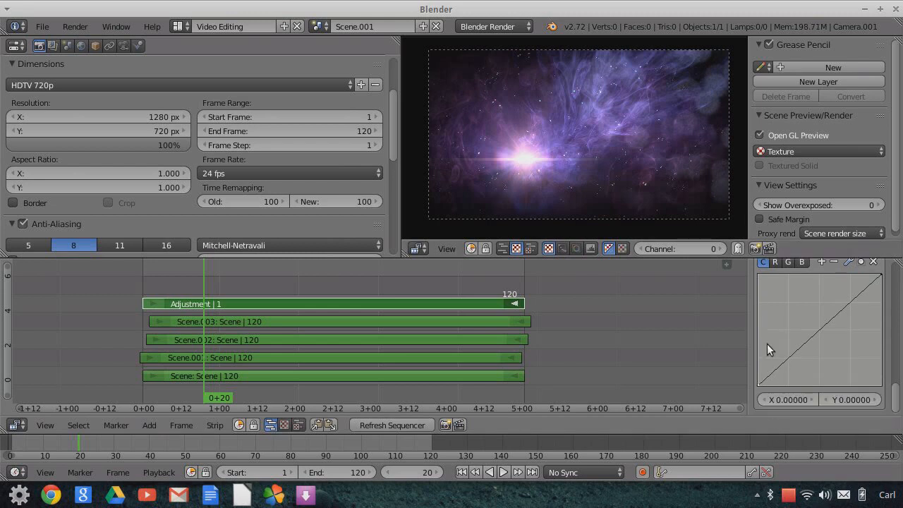
pyautogui.click(874, 400)
pyautogui.click(874, 400)
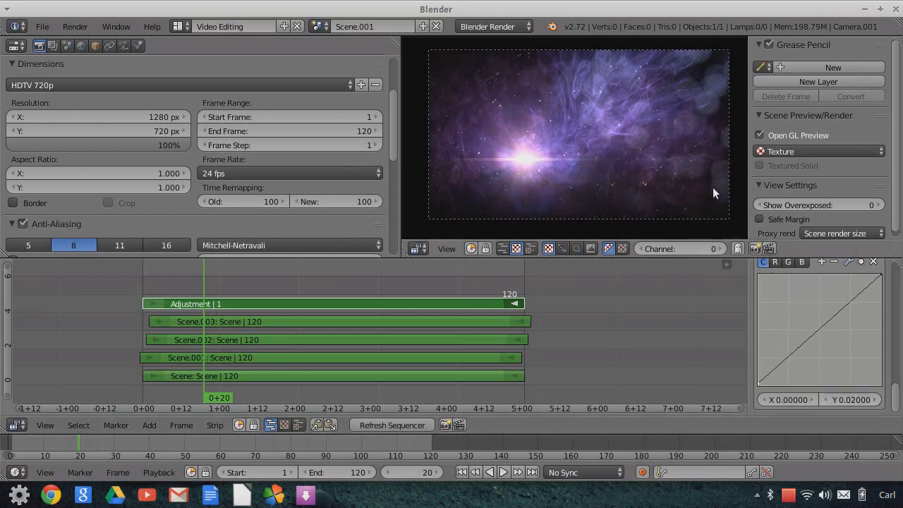
pyautogui.click(882, 276)
pyautogui.click(828, 398)
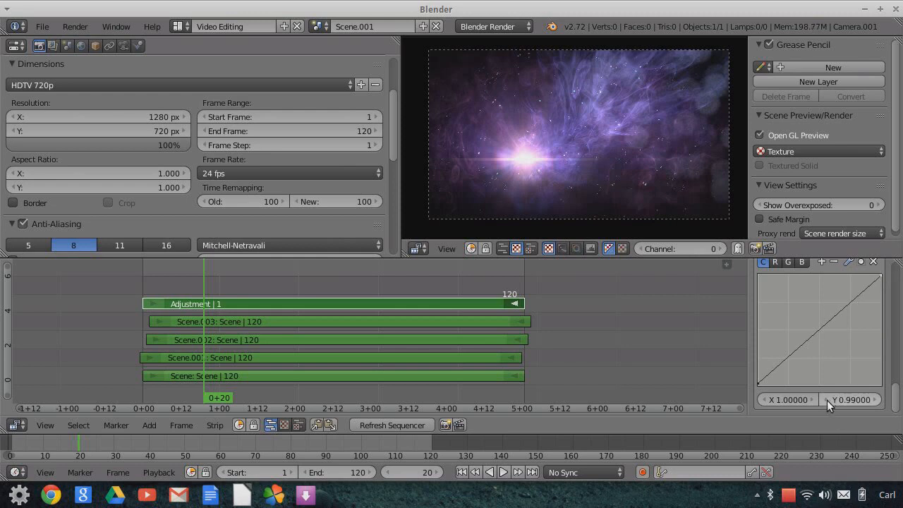
# Shape the blue curve by slightly raising a point in the shadows and slightly lowering one in the highlights
pyautogui.scroll(2, 811, 320)
pyautogui.click(803, 289)
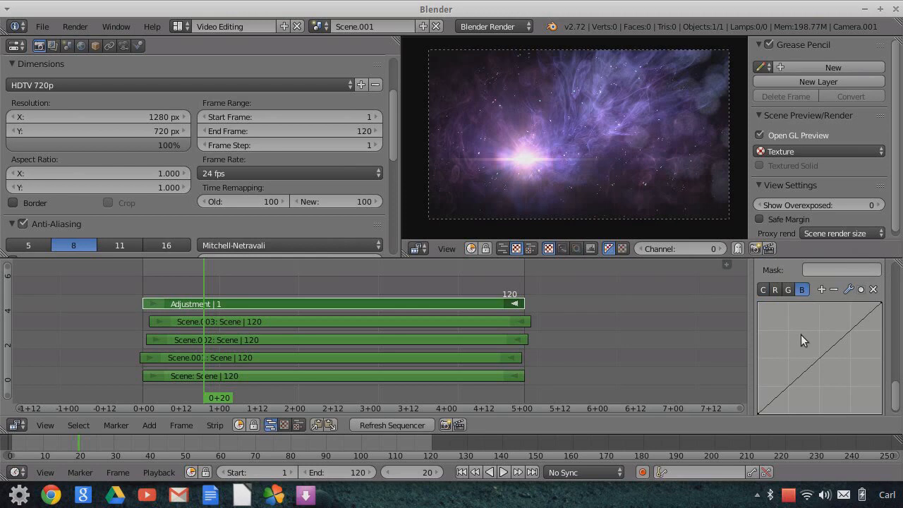
pyautogui.moveTo(788, 386); pyautogui.dragTo(786, 384)
pyautogui.moveTo(852, 330); pyautogui.dragTo(852, 333)
# Bend the red curve into a gentle S by slightly raising a highlight point and slightly lowering a shadow point
pyautogui.click(775, 290)
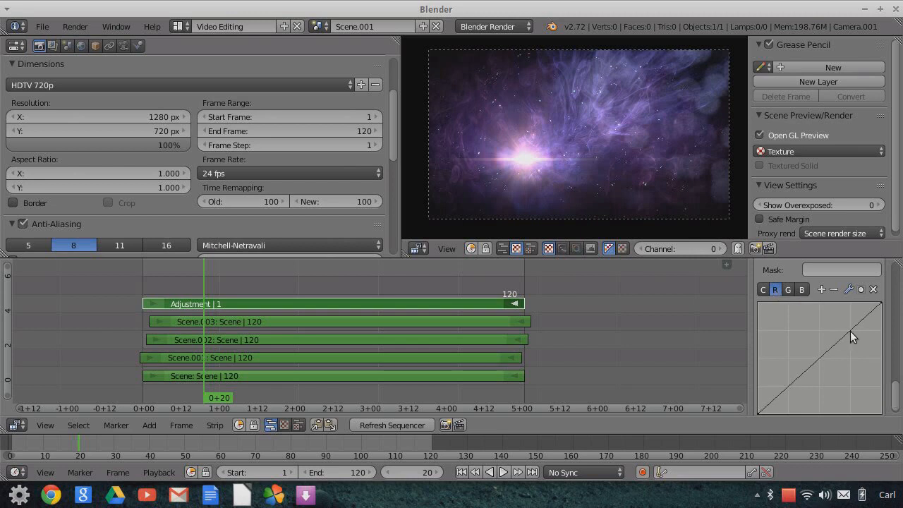
pyautogui.moveTo(850, 331); pyautogui.dragTo(849, 329)
pyautogui.moveTo(789, 385); pyautogui.dragTo(790, 388)
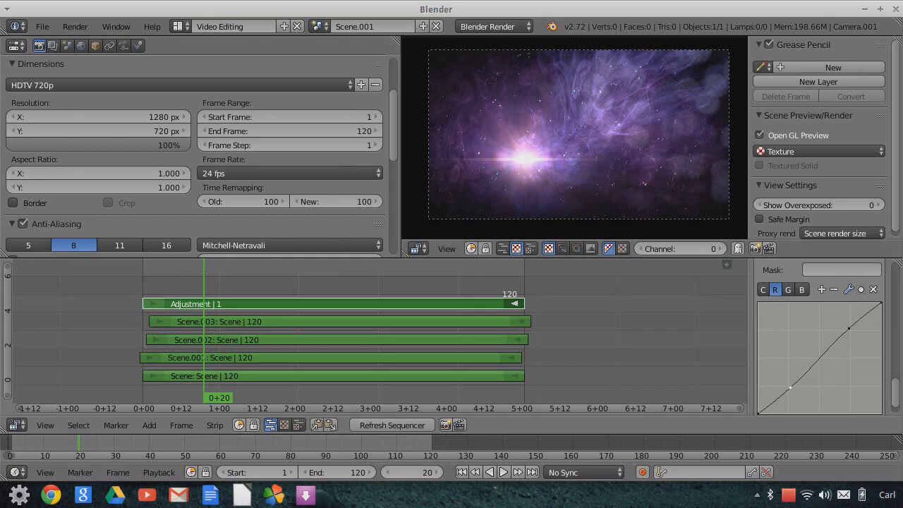
pyautogui.moveTo(789, 388); pyautogui.dragTo(790, 387)
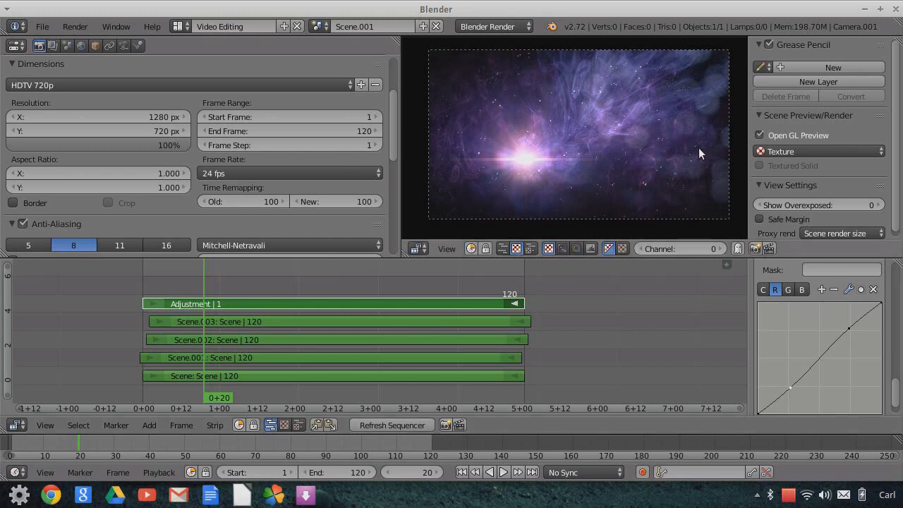
# Add a midtone point to the green curve and raise it slightly to about X 0.486, Y 0.519
pyautogui.click(789, 290)
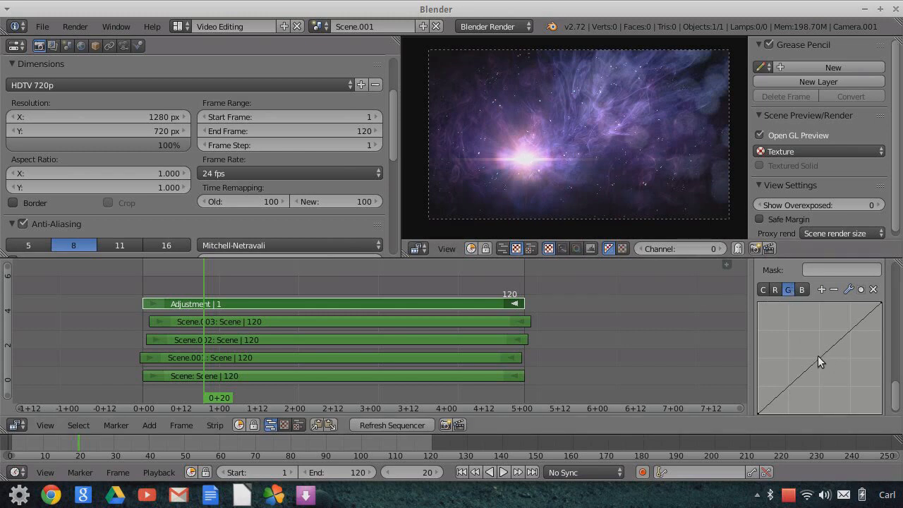
pyautogui.moveTo(819, 357); pyautogui.dragTo(818, 357)
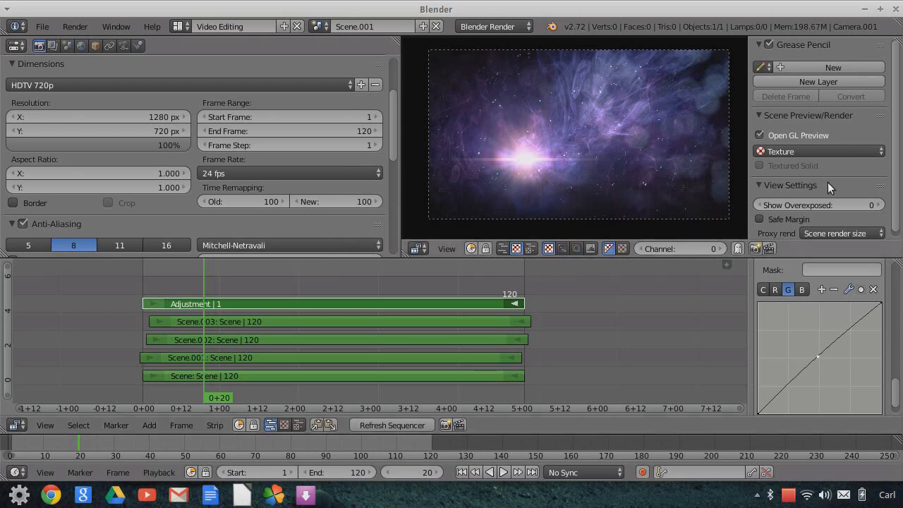
pyautogui.scroll(-1, 880, 305)
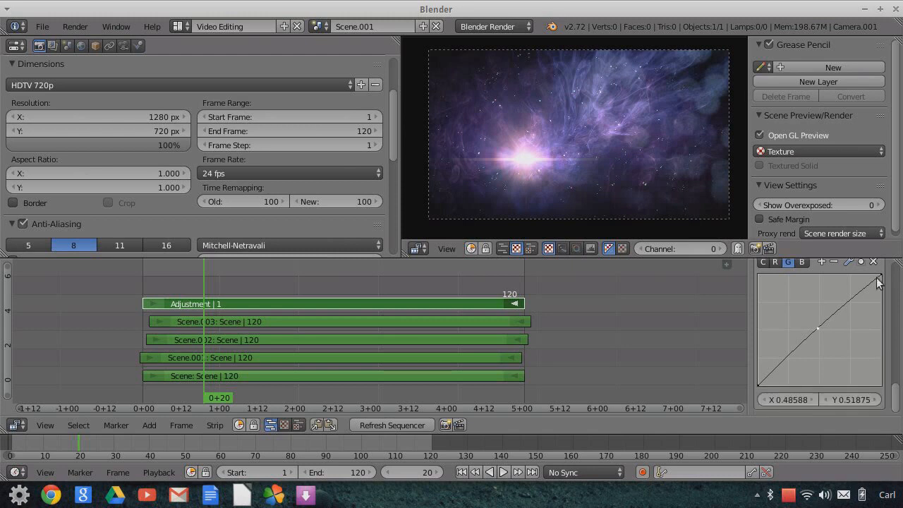
# On the green curve, move the black point to X 0.02 and raise the midtone point to about X 0.480, Y 0.531
pyautogui.click(880, 277)
pyautogui.click(828, 397)
pyautogui.click(827, 397)
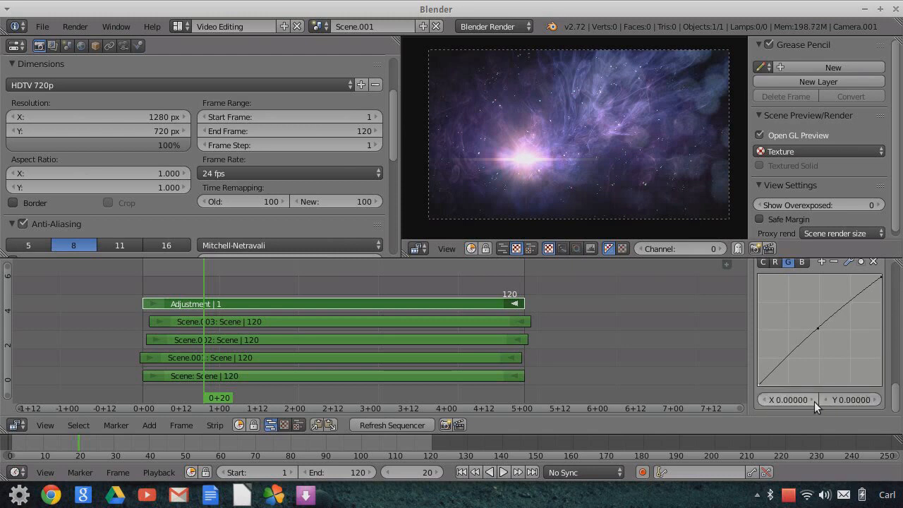
pyautogui.click(812, 397)
pyautogui.click(812, 397)
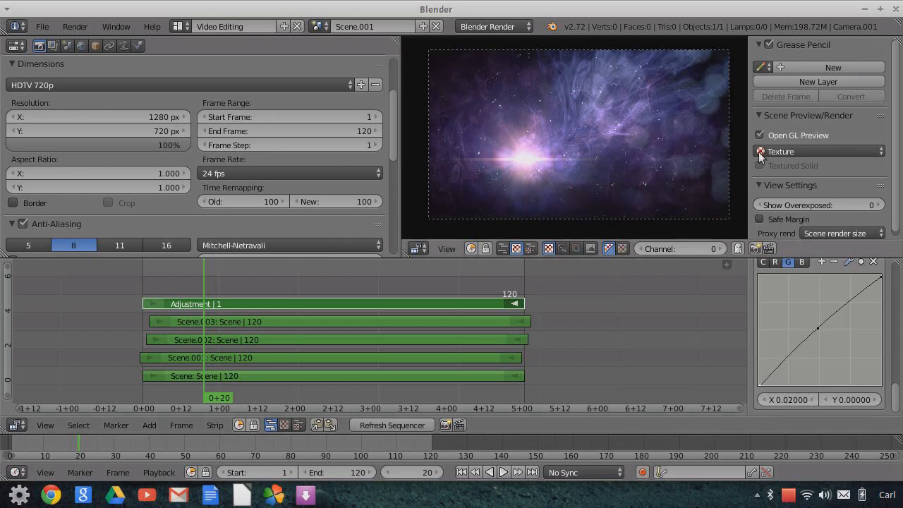
pyautogui.click(818, 329)
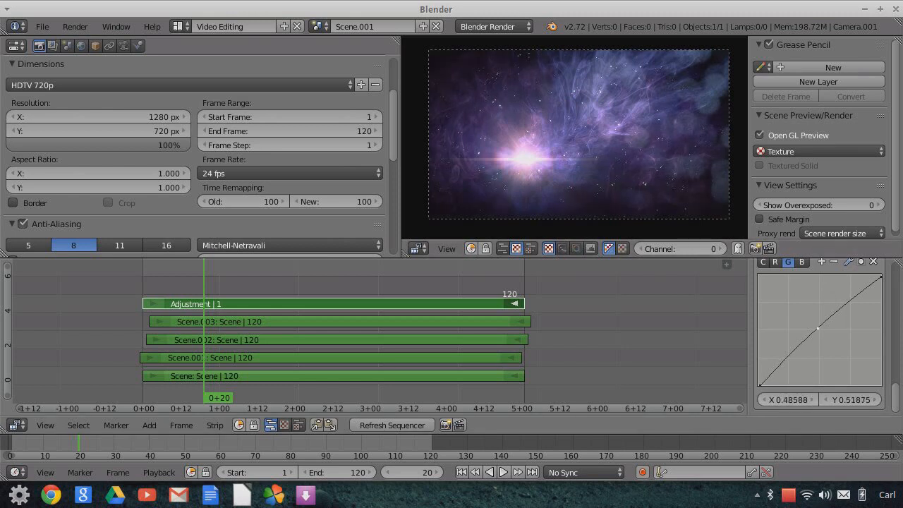
pyautogui.moveTo(818, 329)
pyautogui.mouseDown()
pyautogui.moveTo(811, 335)
pyautogui.moveTo(817, 326)
pyautogui.mouseUp()
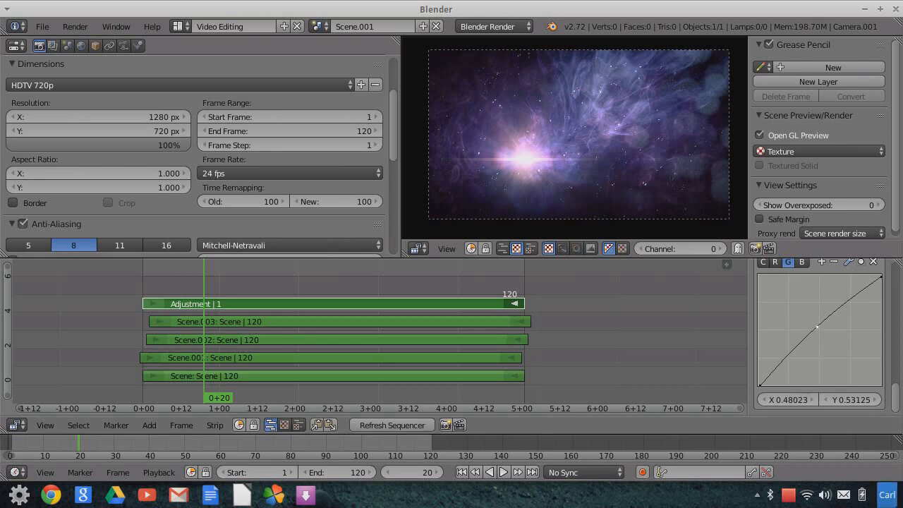
# Bend the combined curve into a gentle S by raising a highlight point to about X 0.740, Y 0.763 and slightly lowering a shadow point
pyautogui.click(764, 263)
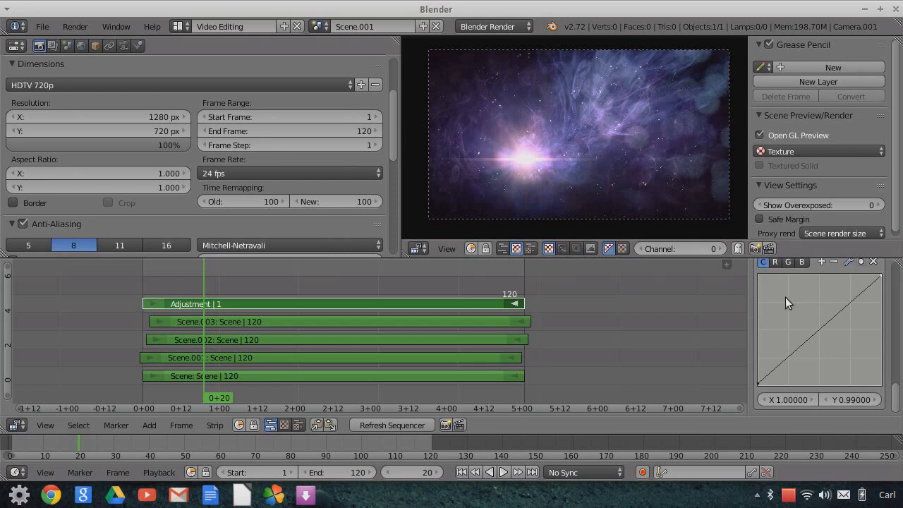
pyautogui.scroll(2, 785, 297)
pyautogui.scroll(-2, 808, 377)
pyautogui.click(789, 356)
pyautogui.moveTo(790, 356); pyautogui.dragTo(789, 357)
pyautogui.moveTo(852, 302); pyautogui.dragTo(849, 300)
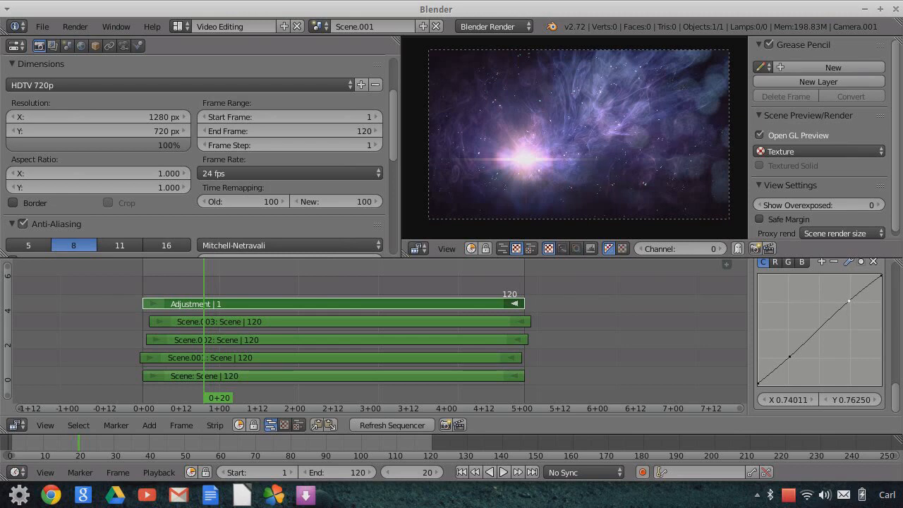
pyautogui.moveTo(790, 358); pyautogui.dragTo(790, 360)
# Compare the preview with and without the curves grade by toggling the adjustment strip's visibility, leaving it visible
pyautogui.scroll(5, 834, 318)
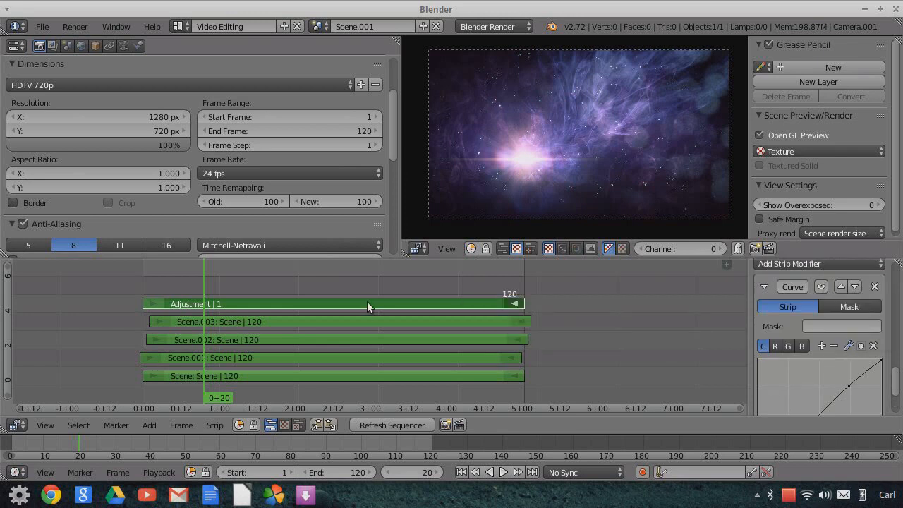
pyautogui.scroll(15, 823, 382)
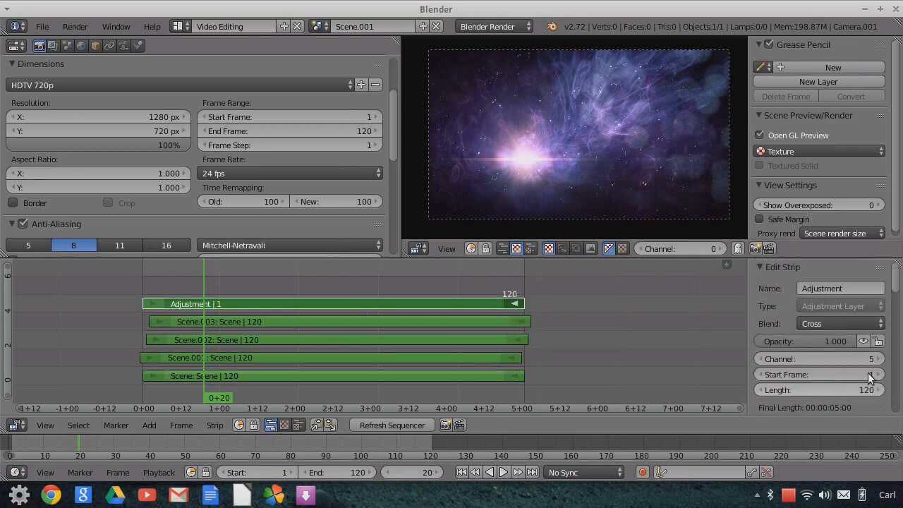
pyautogui.click(863, 340)
pyautogui.click(863, 341)
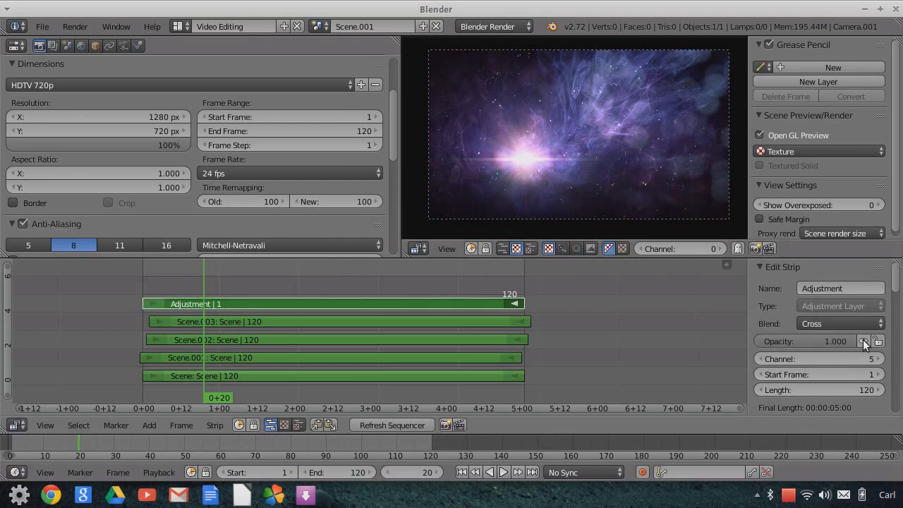
pyautogui.click(863, 341)
pyautogui.click(862, 341)
pyautogui.click(863, 341)
pyautogui.click(863, 341)
# Add a second adjustment layer strip in channel 6, spanning frames 1 to 120
pyautogui.click(149, 424)
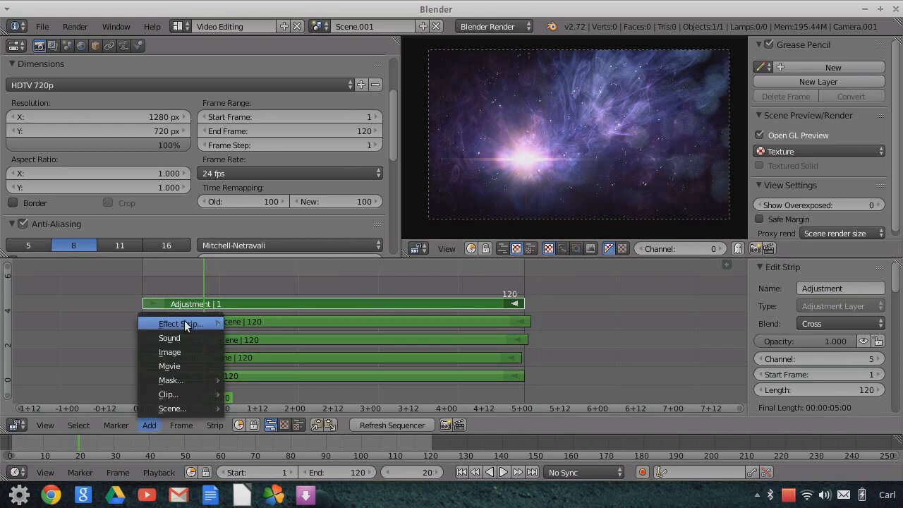
pyautogui.moveTo(183, 323)
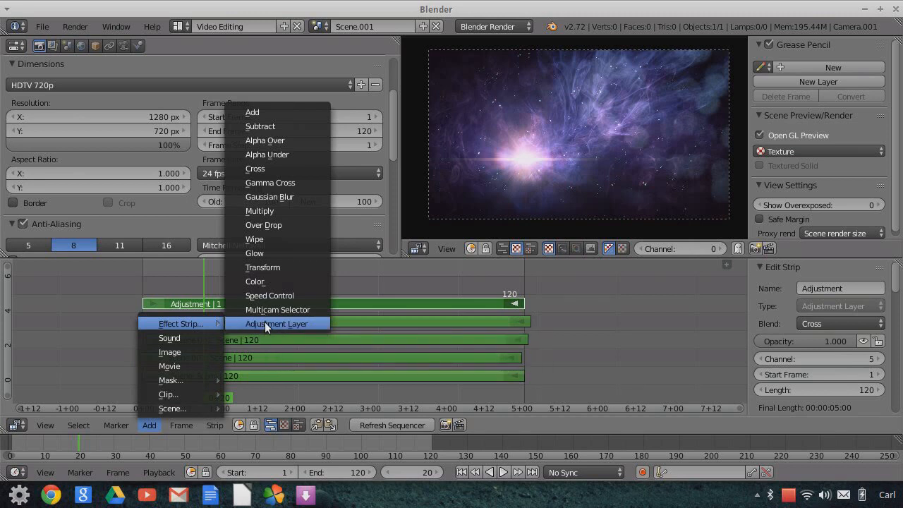
pyautogui.click(265, 323)
pyautogui.press('g')
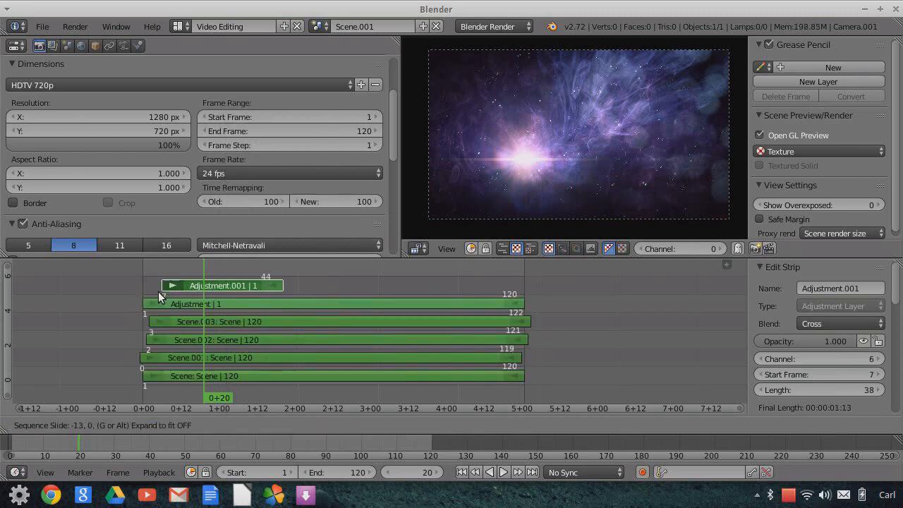
pyautogui.click(154, 292)
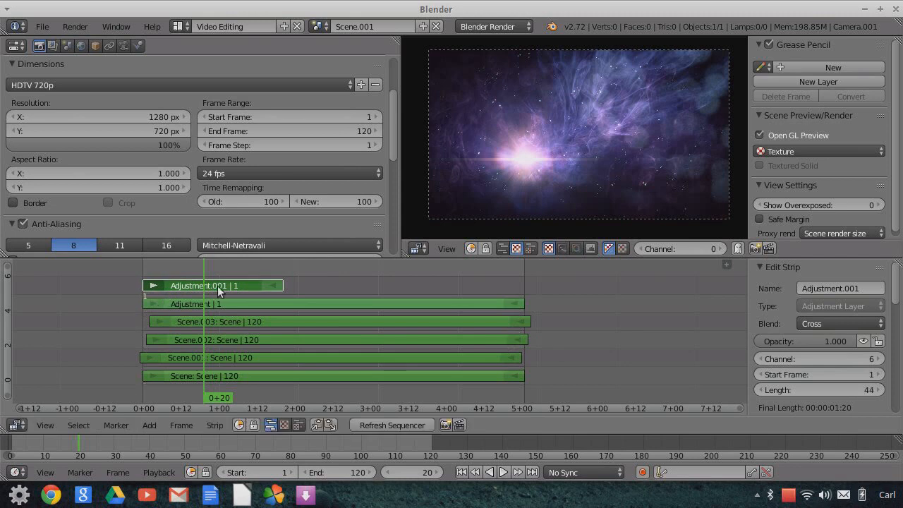
pyautogui.rightClick(270, 288)
pyautogui.press('g')
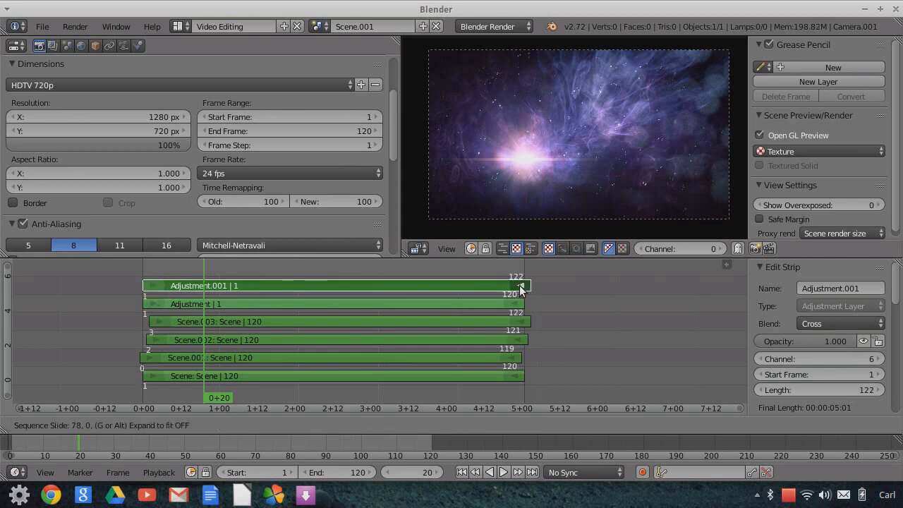
pyautogui.click(514, 289)
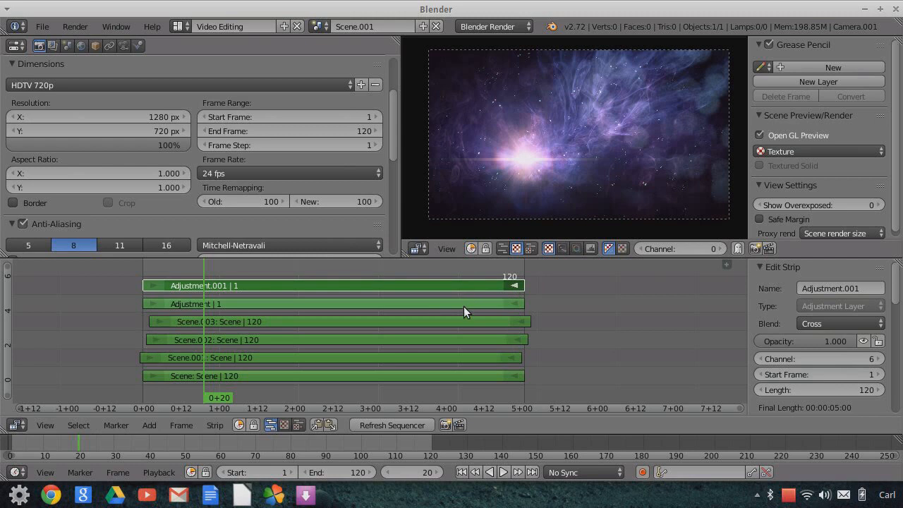
# Set the new adjustment layer's color saturation to 1.2
pyautogui.scroll(-10, 807, 371)
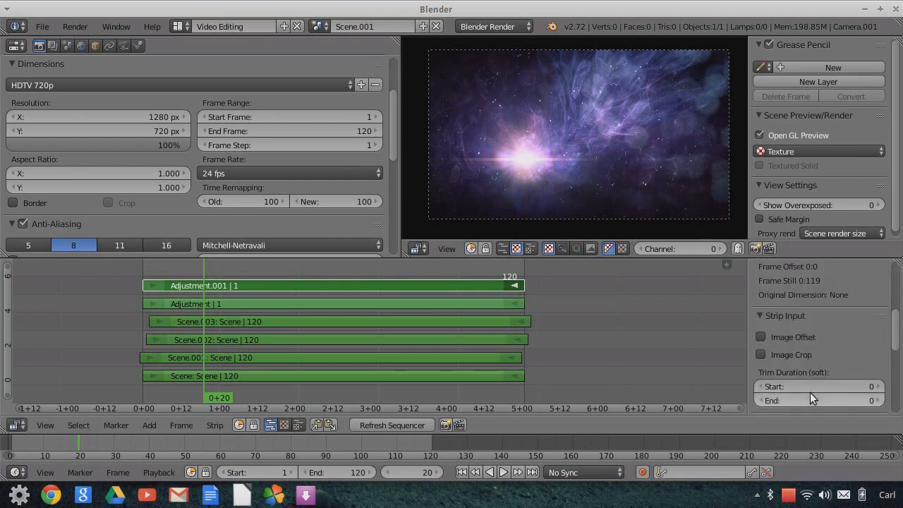
pyautogui.scroll(-5, 810, 392)
pyautogui.click(834, 314)
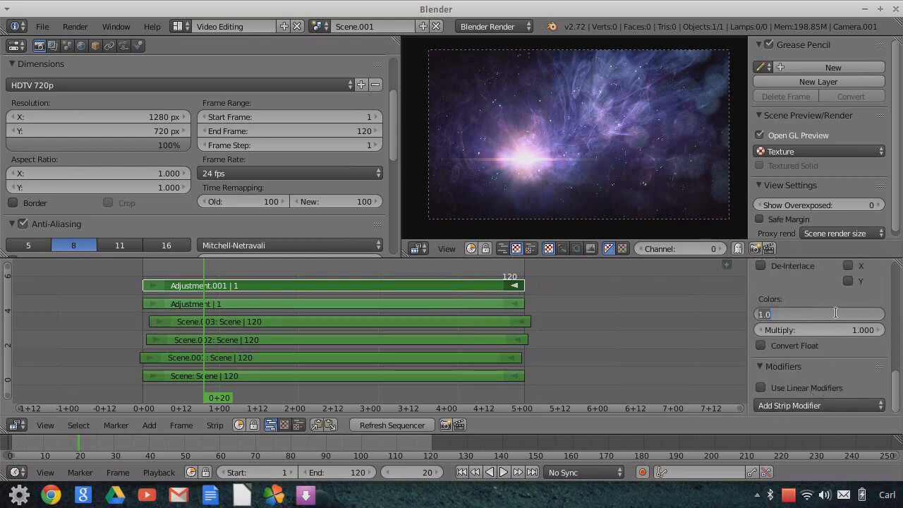
pyautogui.write('1.2')
pyautogui.press('Return')
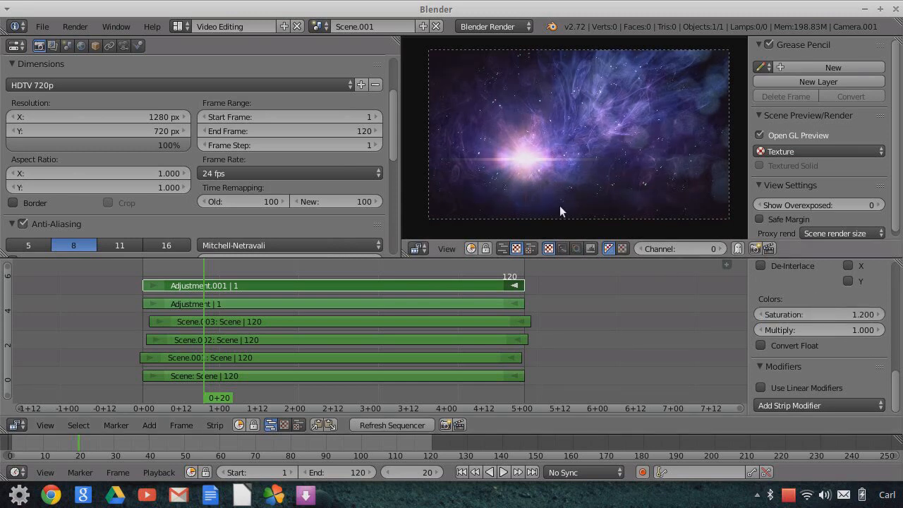
# Examine the more saturated nebula and the star glow closely in the sequencer preview
pyautogui.scroll(2, 630, 211)
pyautogui.moveTo(530, 185); pyautogui.dragTo(559, 147, button='middle')
pyautogui.moveTo(639, 125); pyautogui.dragTo(503, 213, button='middle')
pyautogui.scroll(-3, 496, 161)
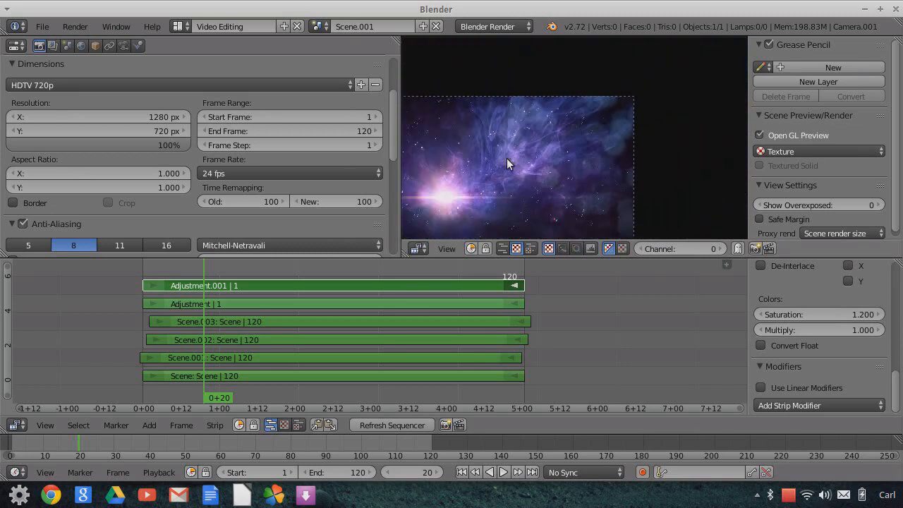
pyautogui.moveTo(520, 151); pyautogui.dragTo(591, 120, button='middle')
pyautogui.scroll(3, 502, 173)
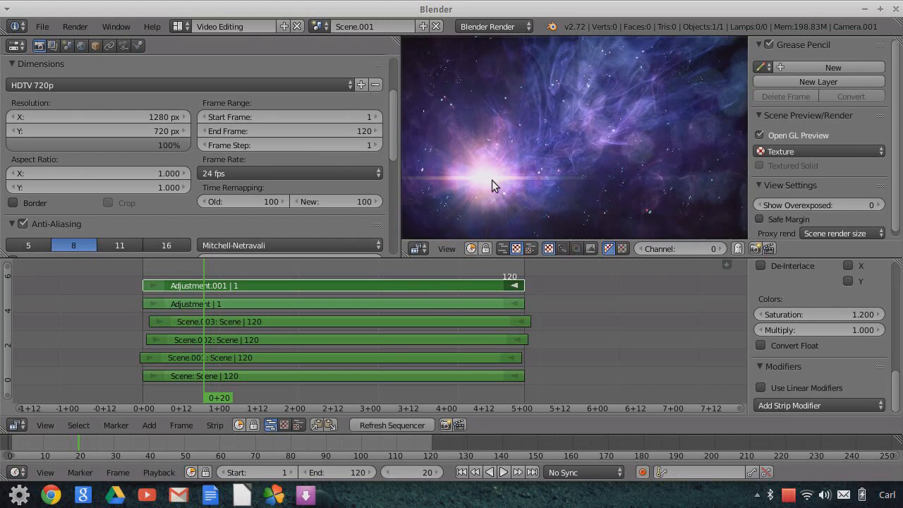
pyautogui.scroll(-2, 525, 159)
pyautogui.moveTo(540, 159); pyautogui.dragTo(545, 155, button='middle')
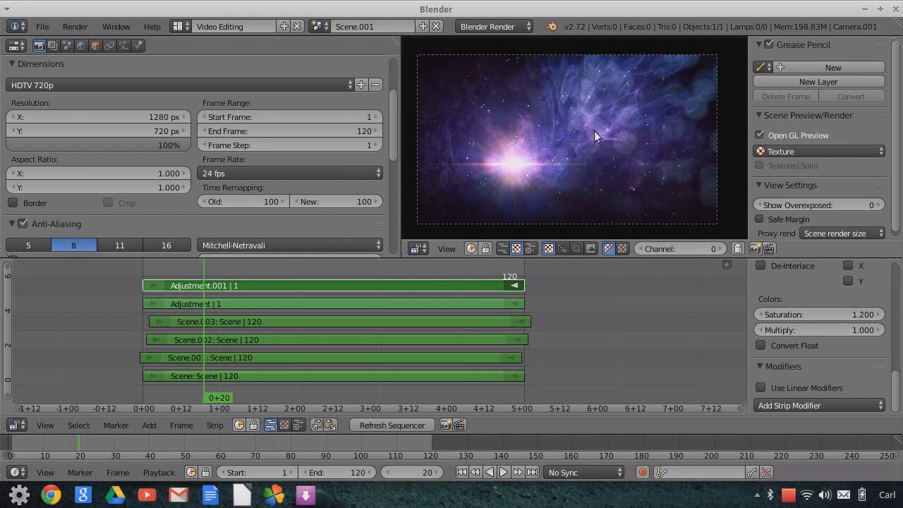
pyautogui.scroll(1, 517, 165)
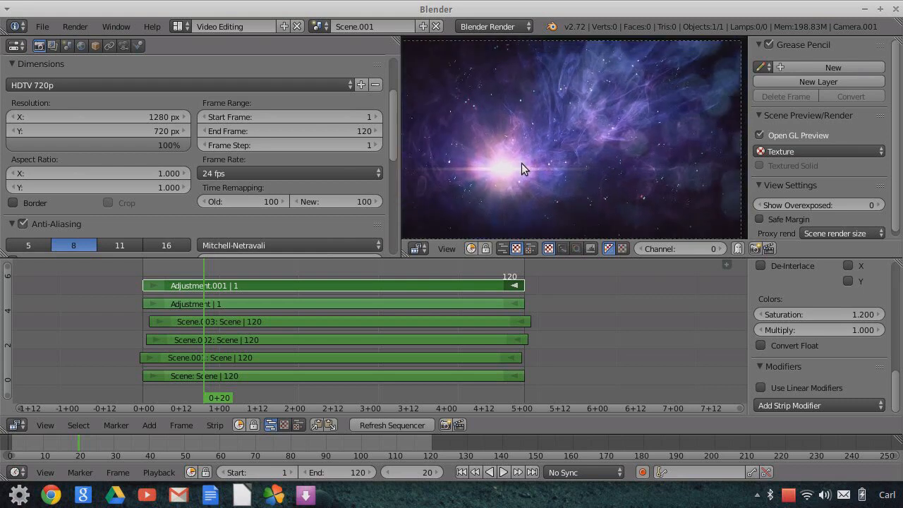
pyautogui.scroll(-1, 522, 163)
# Render the current frame with OpenGL from the sequencer preview and inspect the full result
pyautogui.click(754, 248)
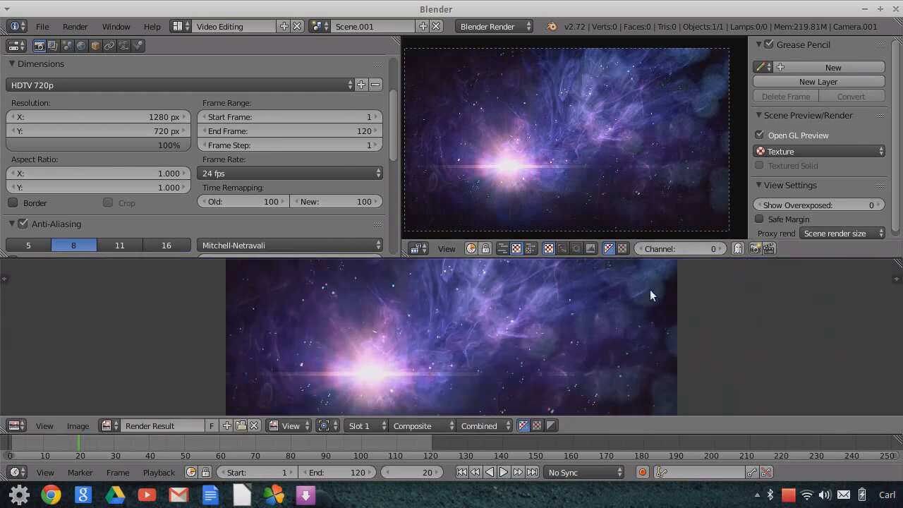
pyautogui.scroll(-2, 575, 339)
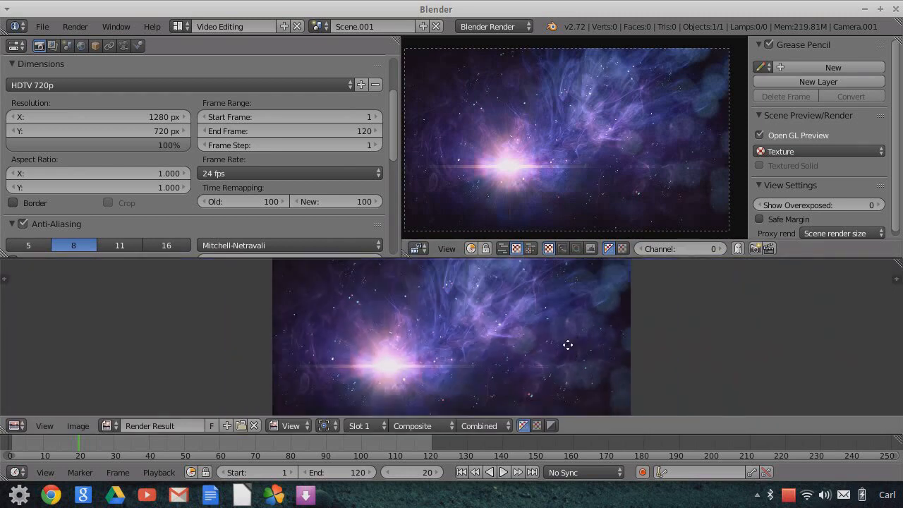
pyautogui.scroll(-1, 478, 346)
pyautogui.scroll(1, 480, 329)
pyautogui.moveTo(488, 315); pyautogui.dragTo(473, 335, button='middle')
# Switch the area showing the render result back to the Video Sequence Editor
pyautogui.click(15, 426)
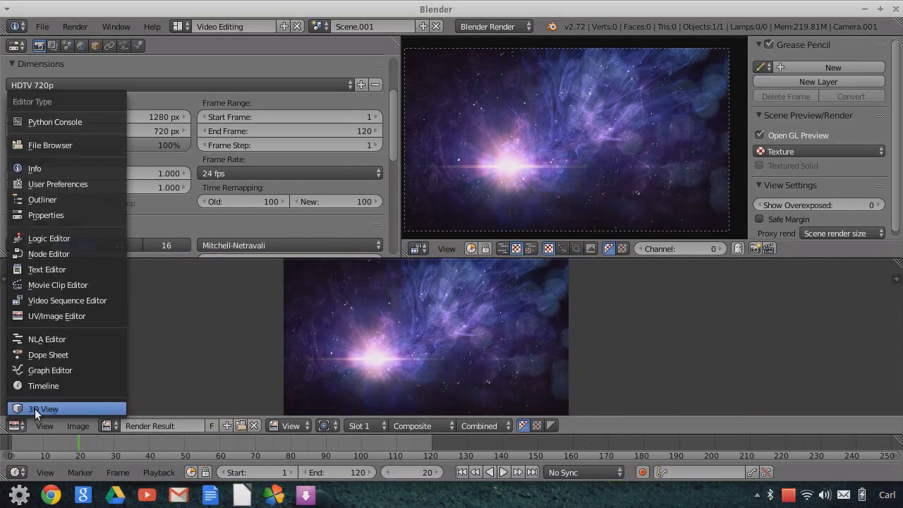
pyautogui.click(34, 408)
pyautogui.click(15, 426)
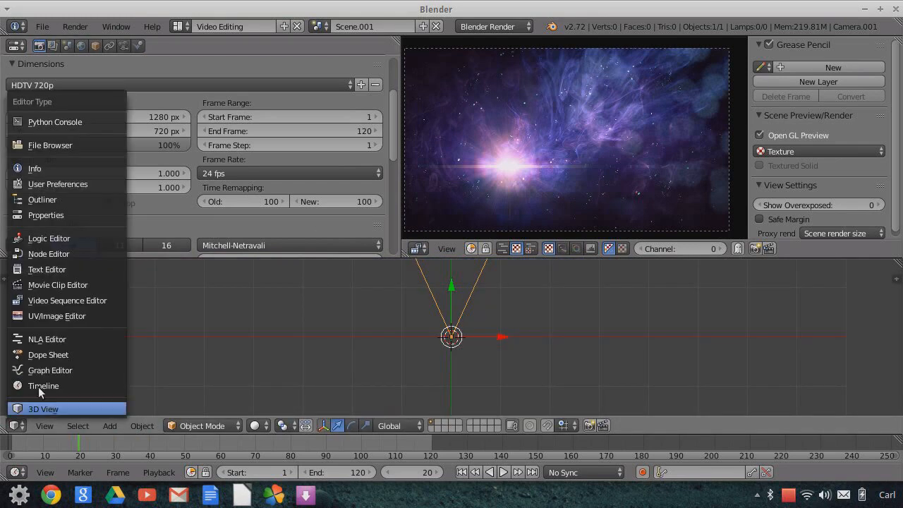
pyautogui.click(47, 300)
# Set the render output file format to AVI JPEG
pyautogui.scroll(-10, 212, 216)
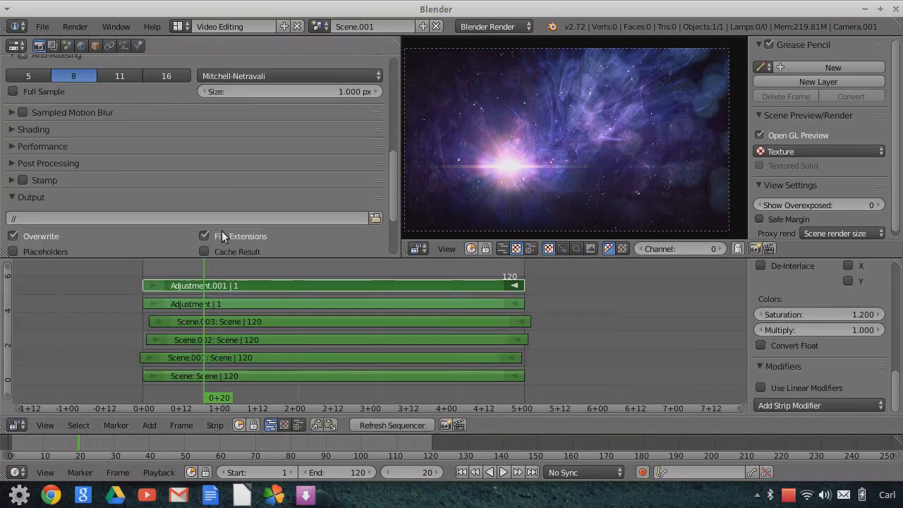
pyautogui.click(177, 182)
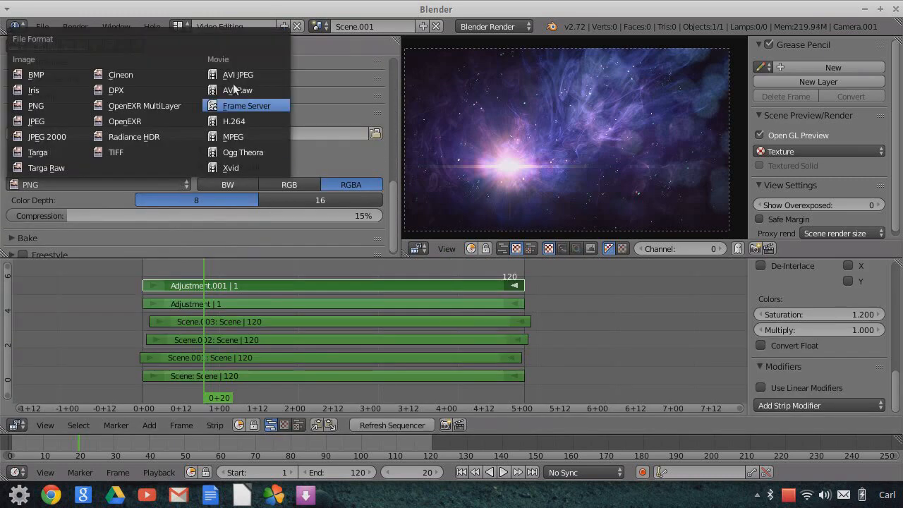
pyautogui.click(244, 76)
# Set the render output path to the SpaceTextures folder with the file name Test
pyautogui.click(375, 133)
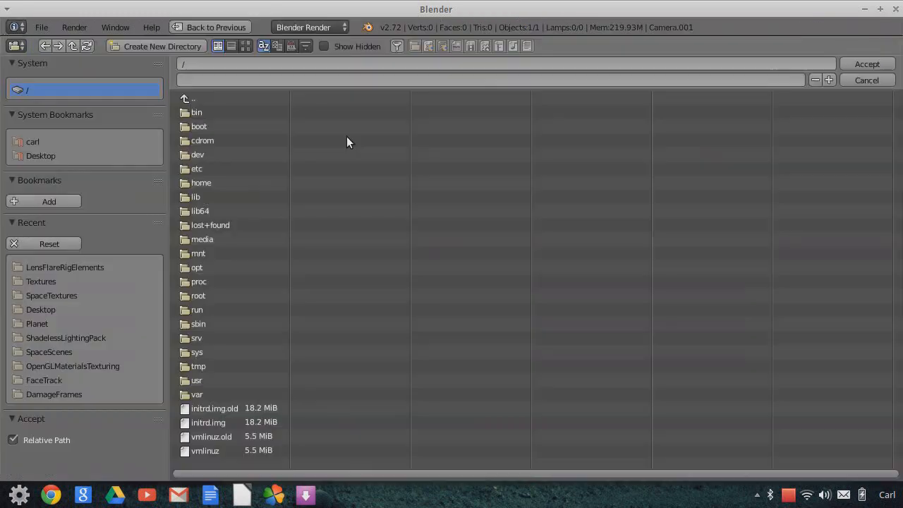
pyautogui.click(53, 295)
pyautogui.click(208, 80)
pyautogui.write('Test')
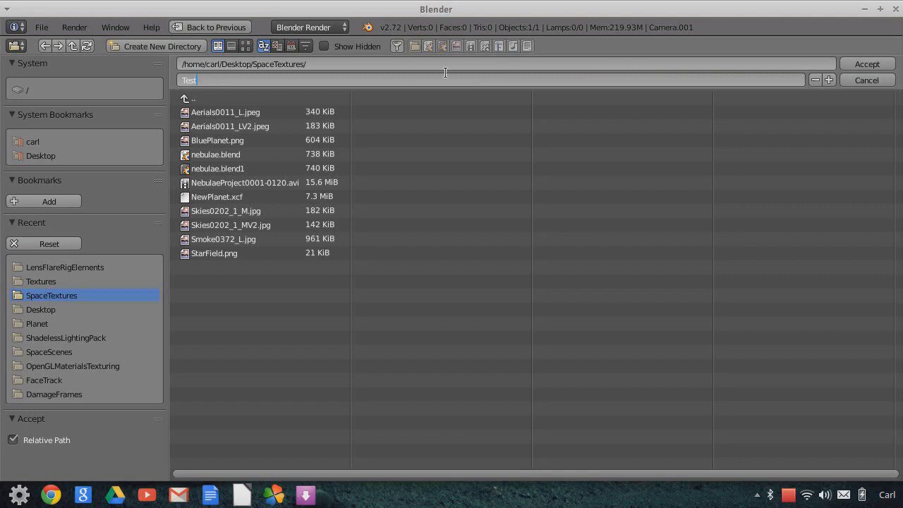
pyautogui.click(867, 64)
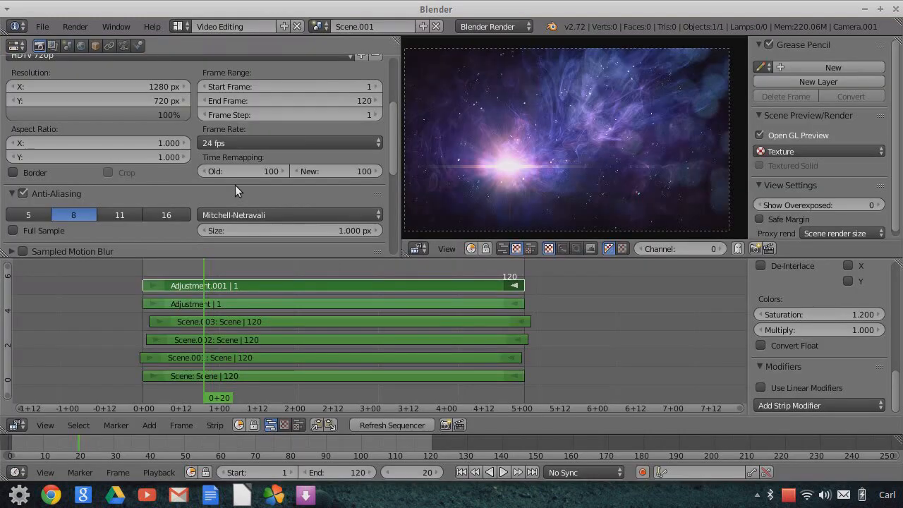
pyautogui.scroll(-1, 234, 187)
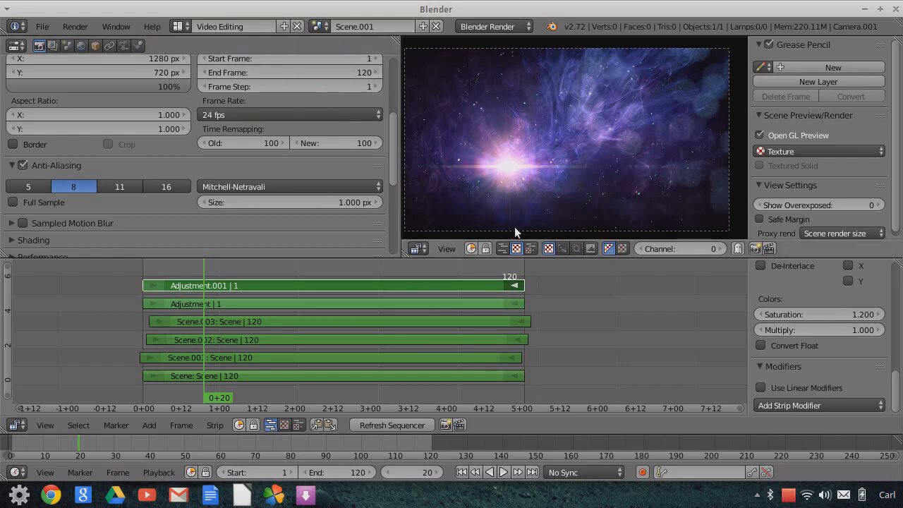
pyautogui.scroll(3, 605, 135)
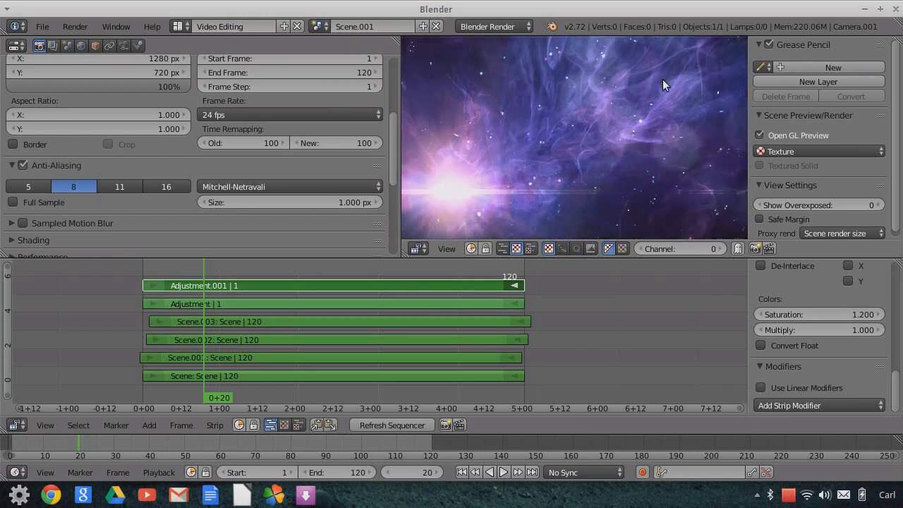
pyautogui.scroll(-3, 644, 113)
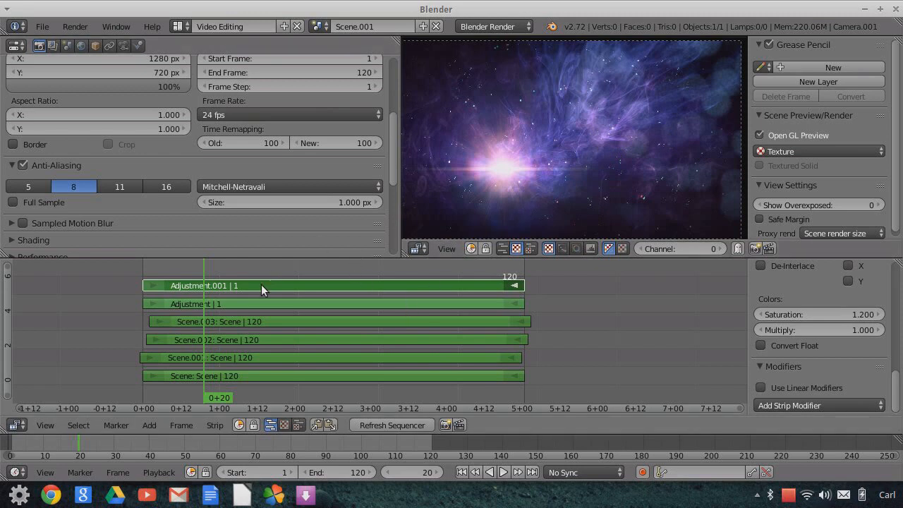
pyautogui.keyDown('ctrl'); pyautogui.moveTo(543, 165); pyautogui.dragTo(579, 158, button='middle'); pyautogui.keyUp('ctrl')
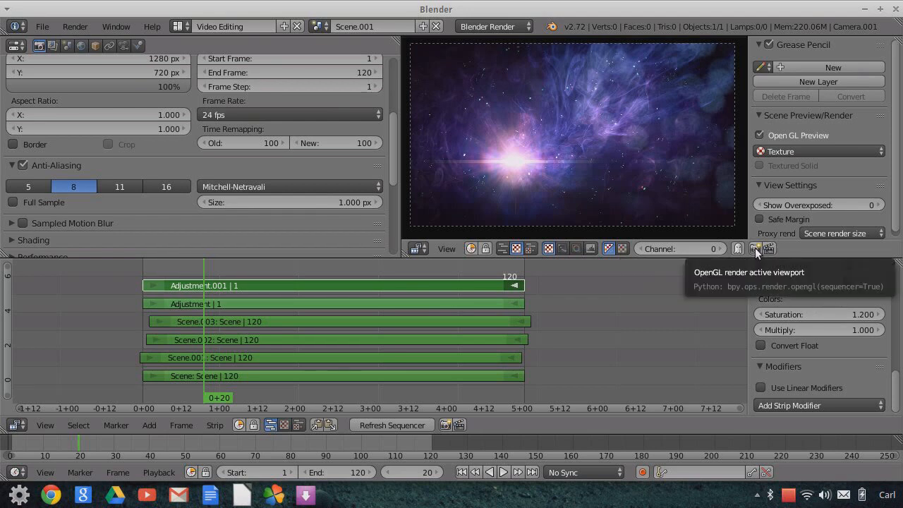
# Render the current frame once more with OpenGL, then return the render result area to the Video Sequence Editor
pyautogui.click(755, 248)
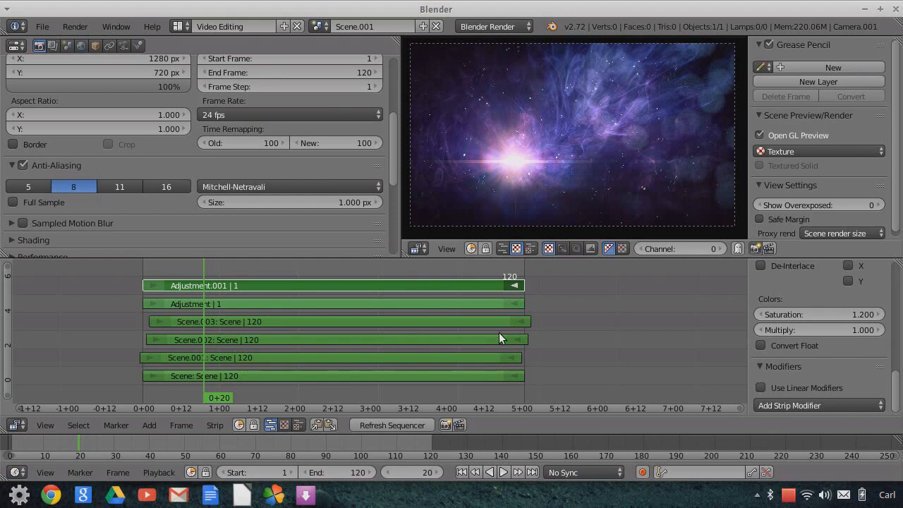
pyautogui.click(21, 424)
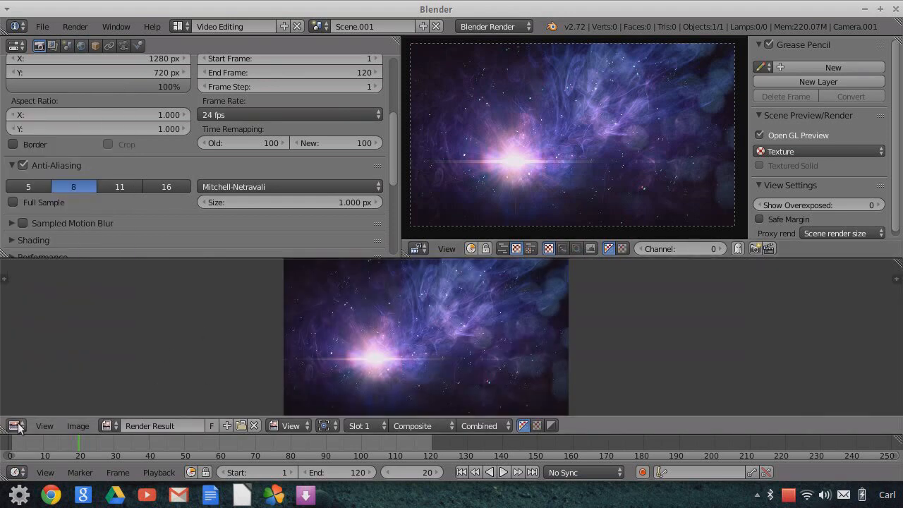
pyautogui.click(19, 423)
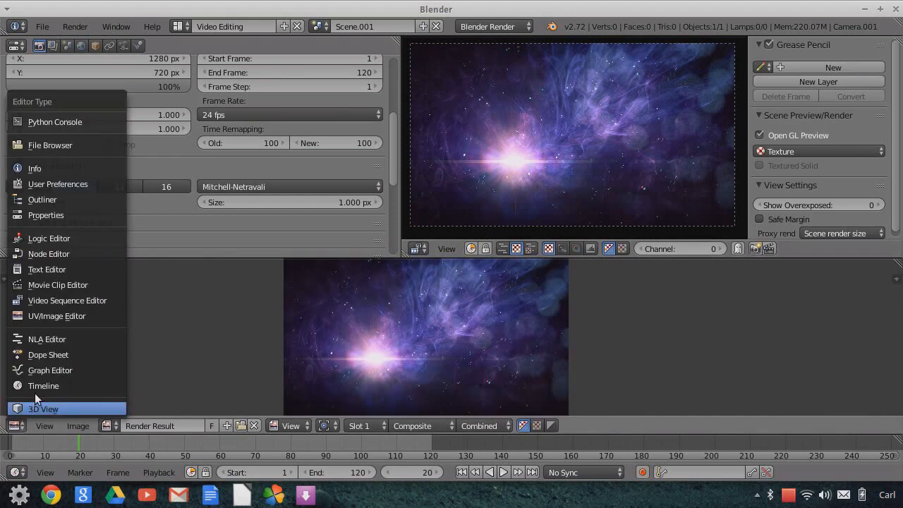
pyautogui.click(53, 300)
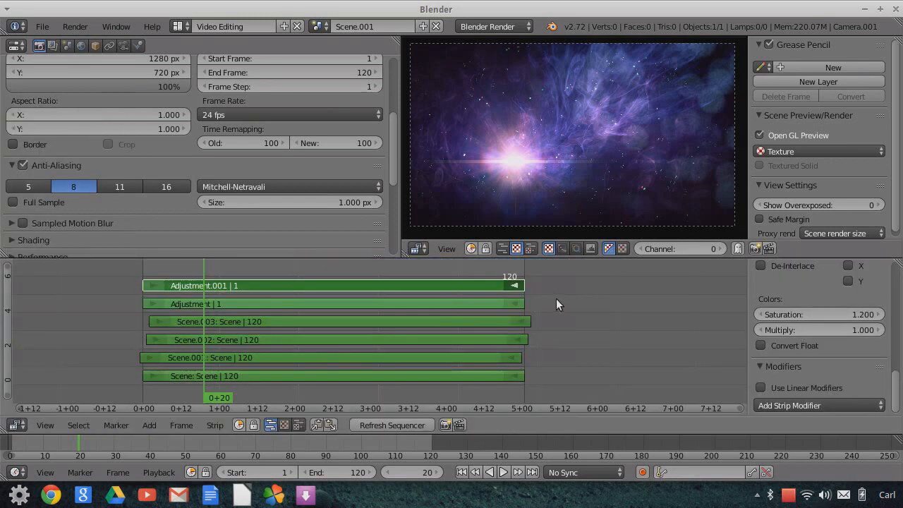
# Start the OpenGL animation render of the sequence and switch to the SpaceTextures folder in the file manager
pyautogui.click(769, 248)
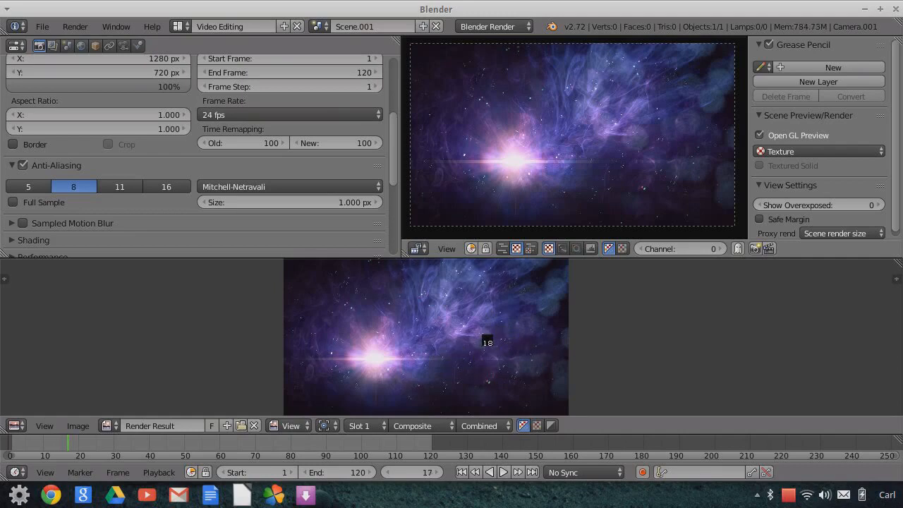
pyautogui.click(759, 494)
pyautogui.click(776, 359)
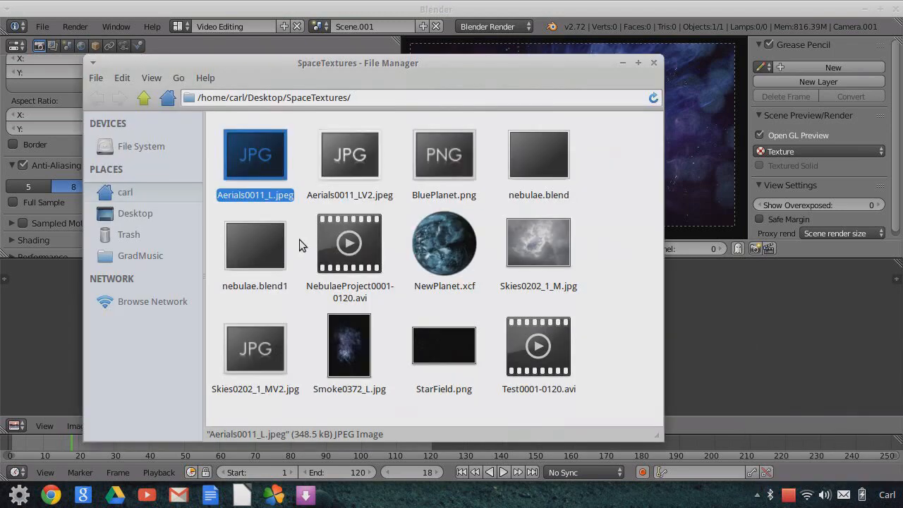
pyautogui.doubleClick(544, 330)
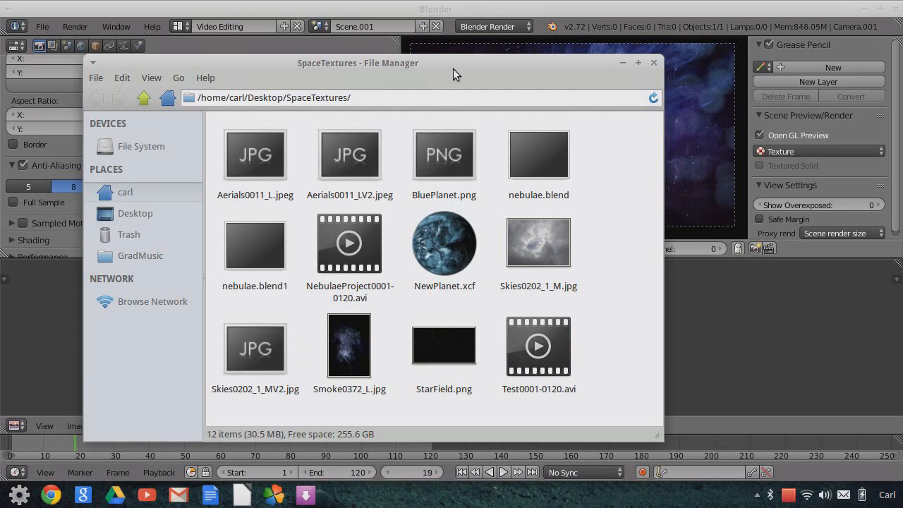
pyautogui.click(758, 493)
pyautogui.click(786, 361)
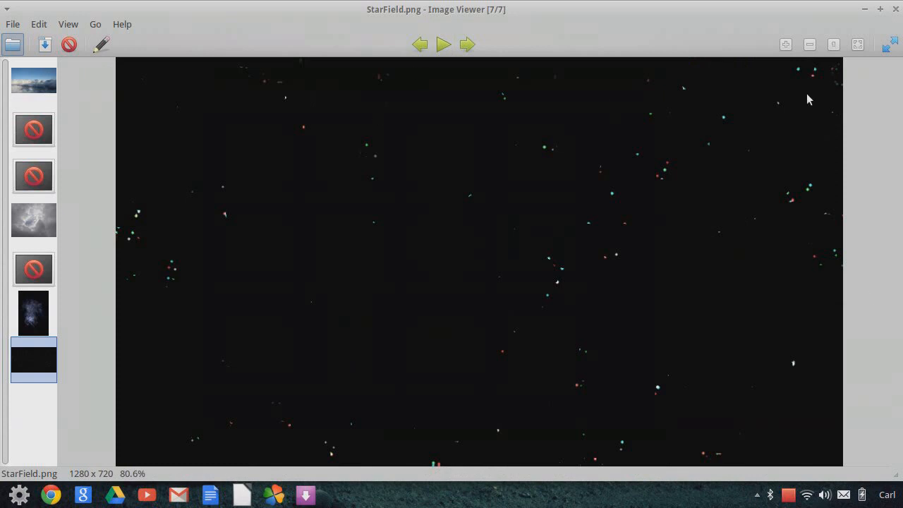
pyautogui.click(864, 10)
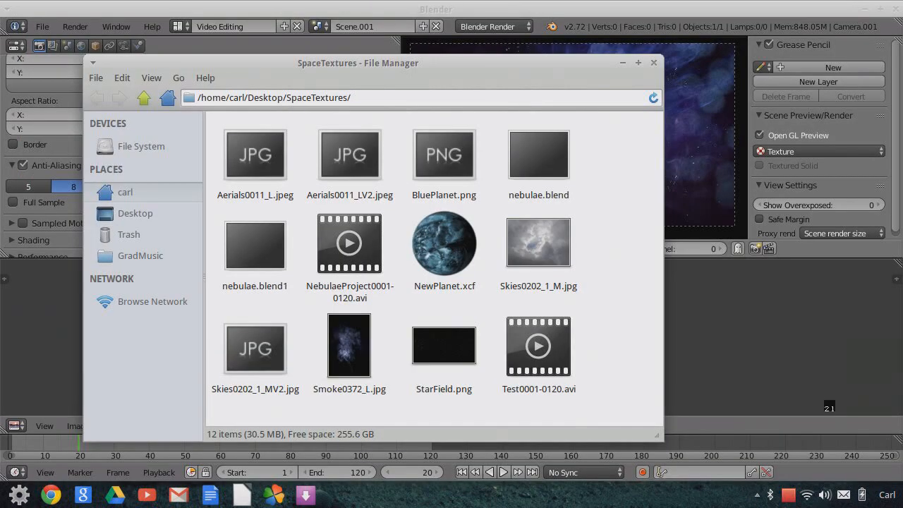
# Switch to the video player holding NebulaeProject0001-0120.avi and move its window away from the screen corner
pyautogui.click(766, 493)
pyautogui.click(759, 494)
pyautogui.click(757, 493)
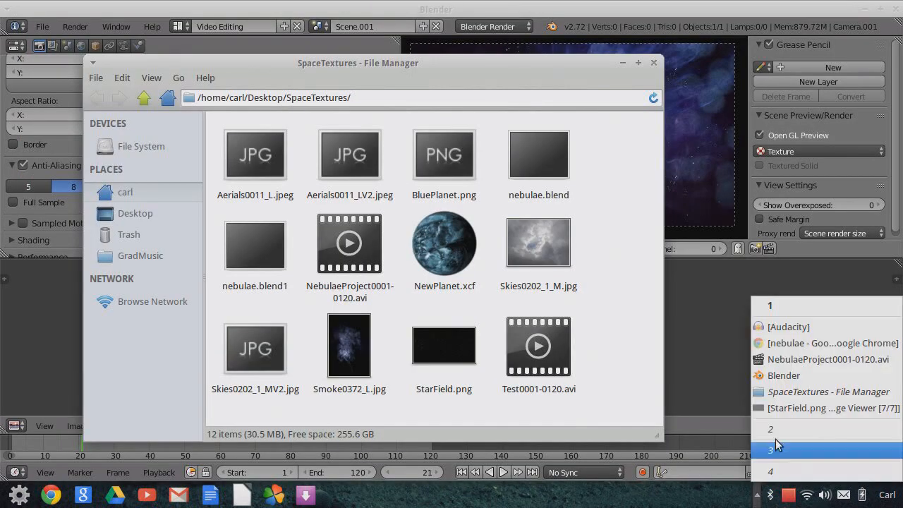
pyautogui.click(804, 359)
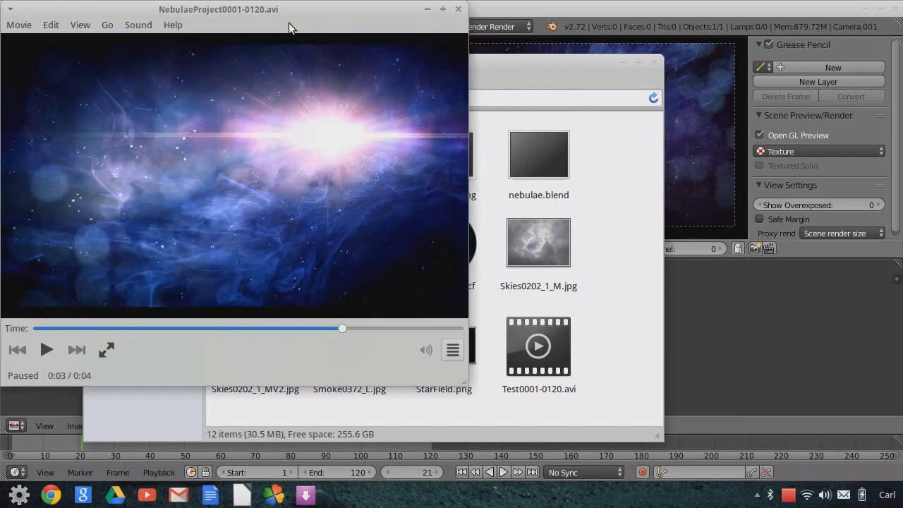
pyautogui.moveTo(288, 10); pyautogui.dragTo(358, 41)
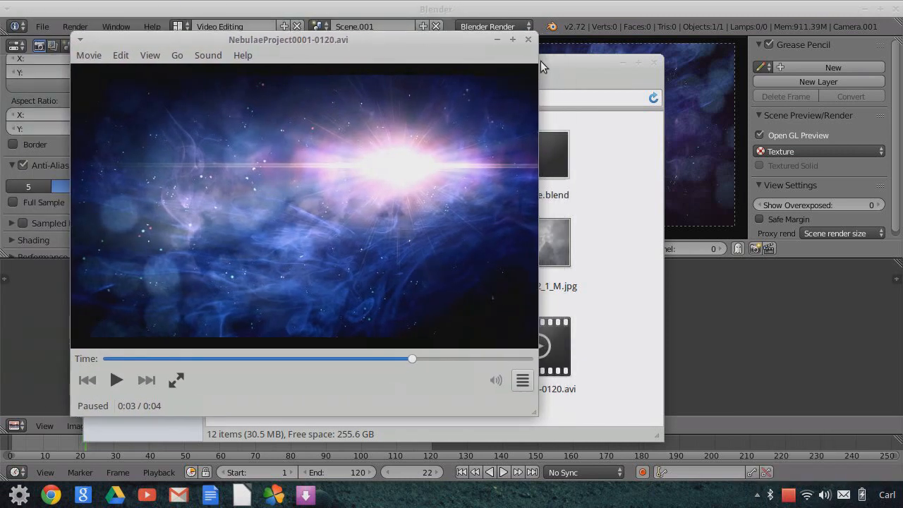
# Open Test0001-0120.avi from the SpaceTextures folder in the video player and play the rendered footage several times
pyautogui.click(594, 71)
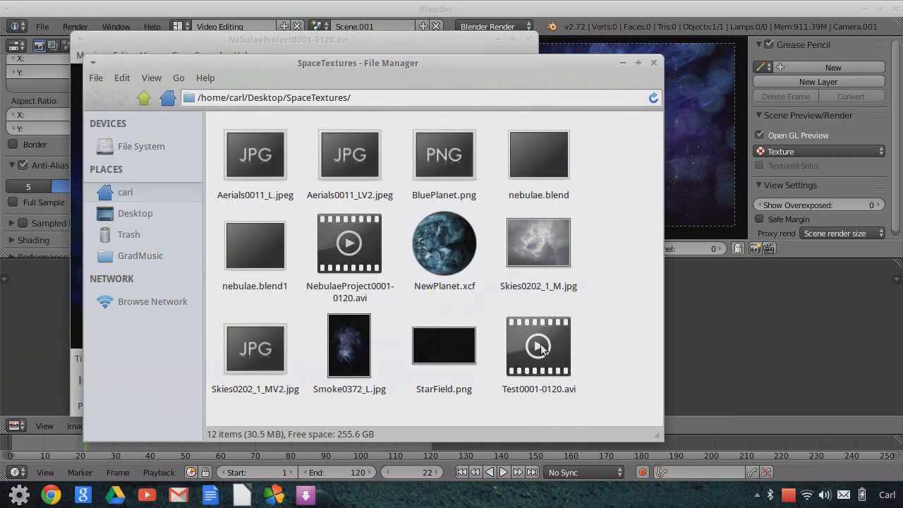
pyautogui.click(545, 345)
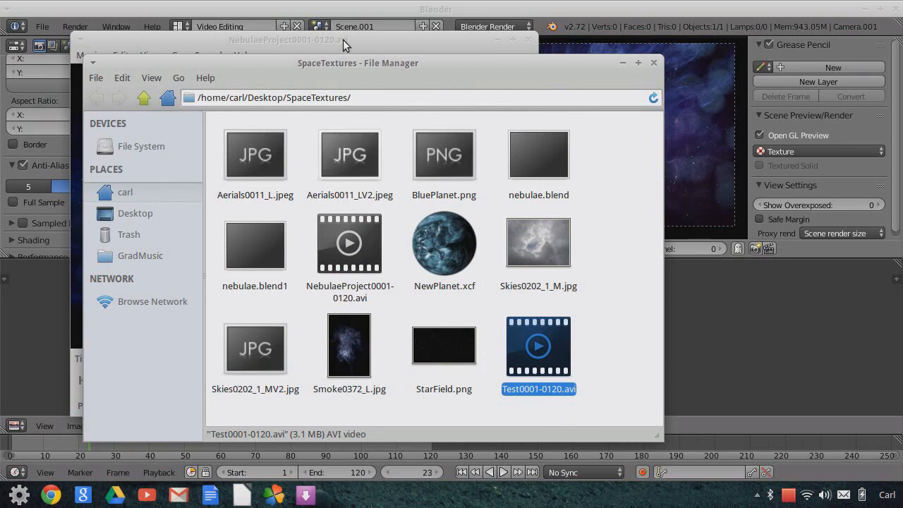
pyautogui.press('Return')
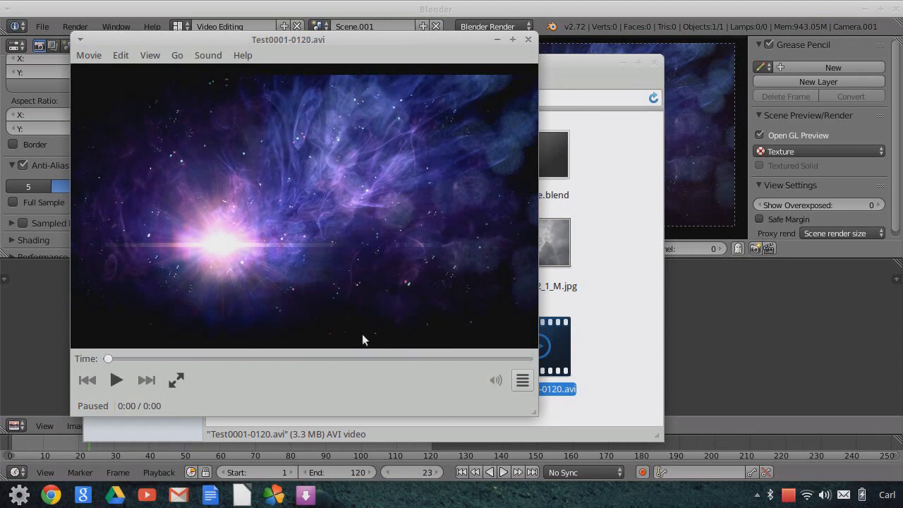
pyautogui.click(117, 380)
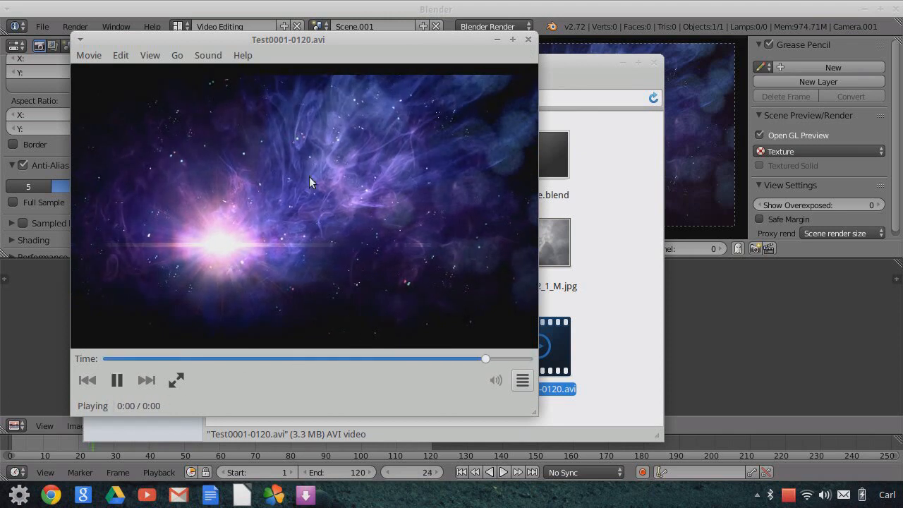
pyautogui.click(116, 380)
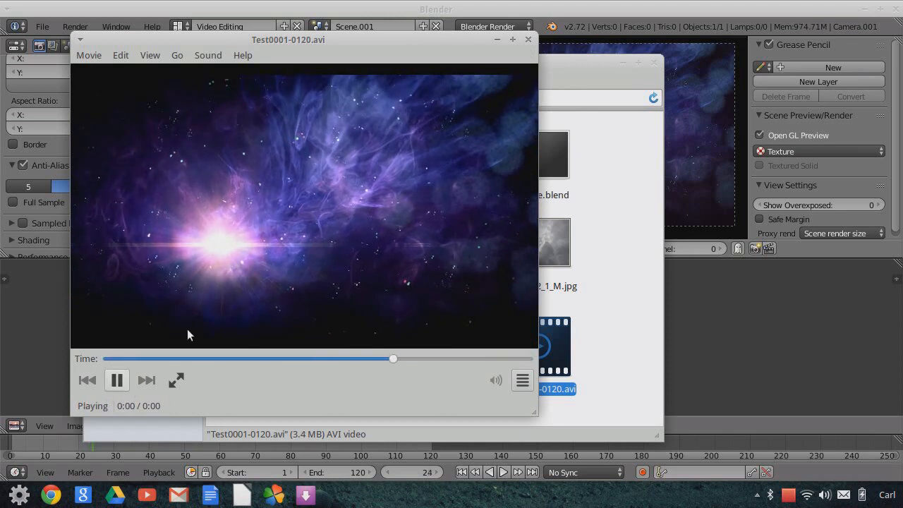
pyautogui.click(117, 381)
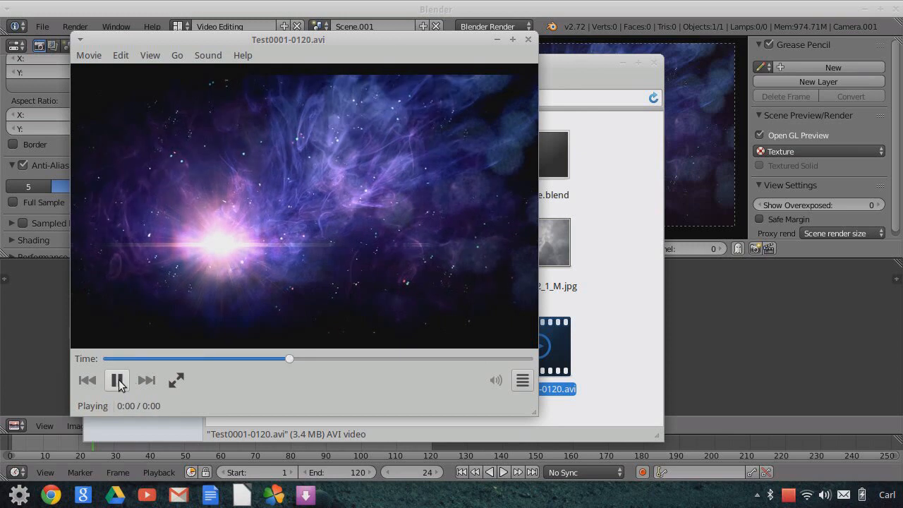
pyautogui.click(116, 381)
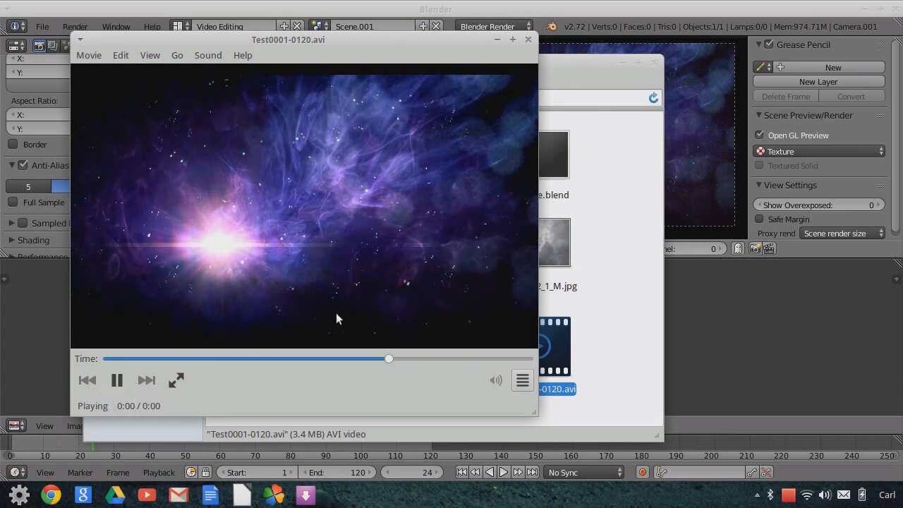